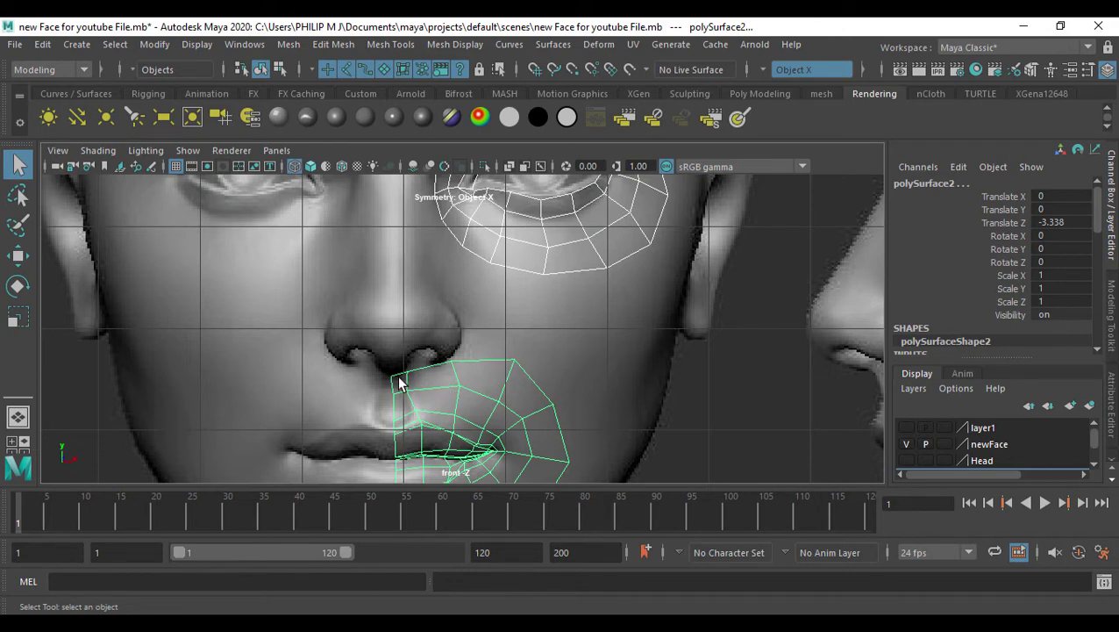
Extrude the top centre edge of the mouth mesh forward beneath the nose, following the reference profile in side view
{"action": "left_click", "coordinate": [398, 378]}
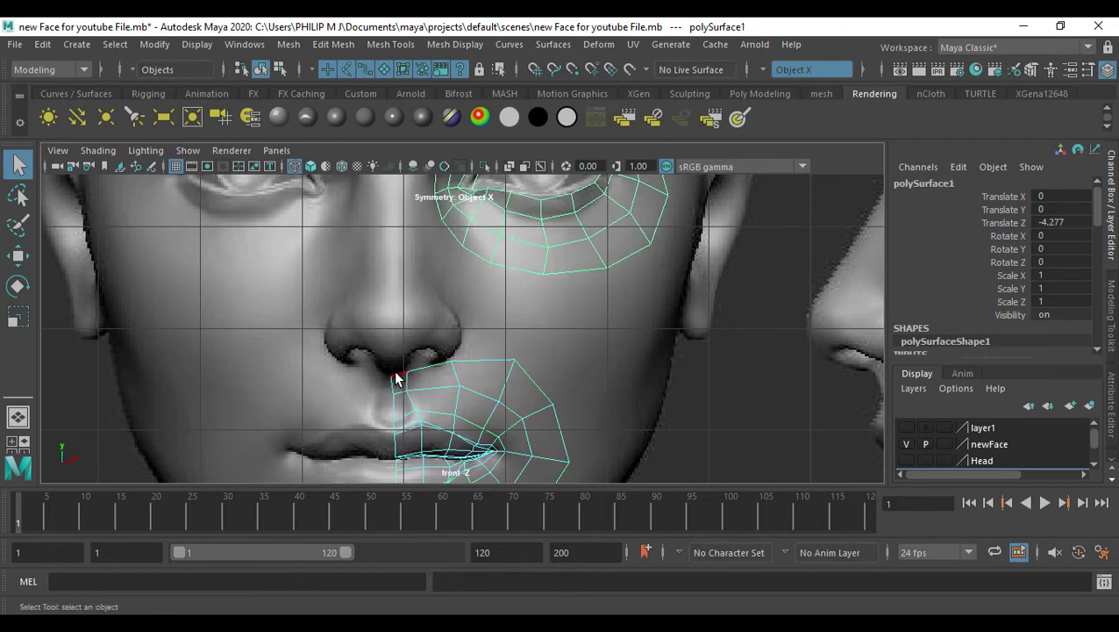
{"action": "left_click", "coordinate": [396, 378]}
{"action": "key", "text": "space"}
{"action": "key", "text": "space"}
{"action": "middle_click_drag", "start_coordinate": [354, 421], "coordinate": [719, 308], "text": "alt"}
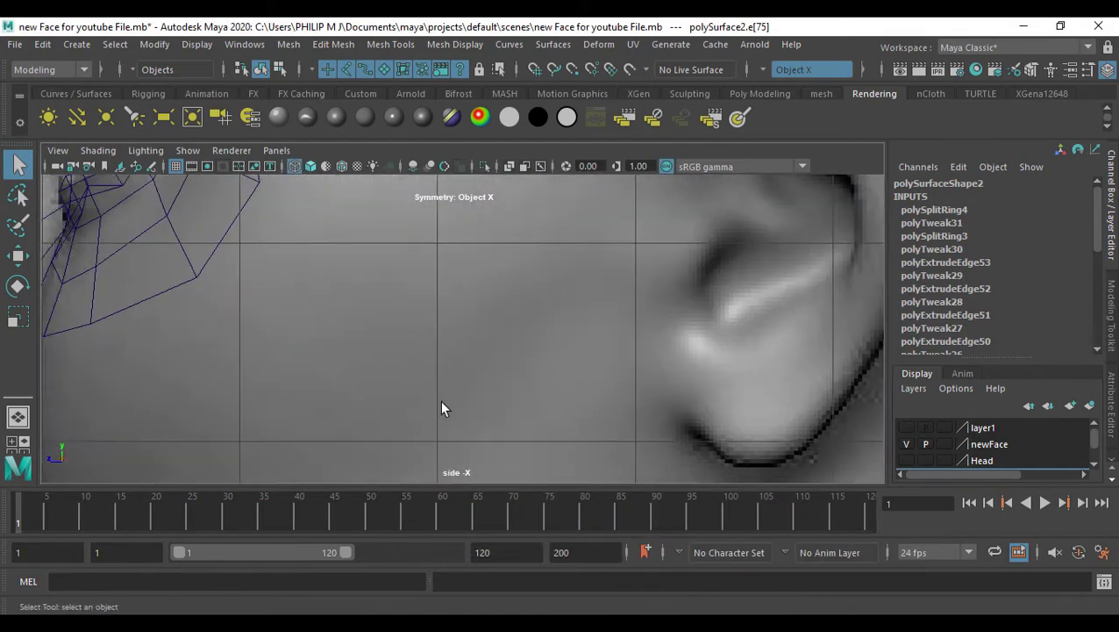
{"action": "scroll", "coordinate": [441, 401], "scroll_direction": "down", "scroll_amount": 9}
{"action": "middle_click_drag", "start_coordinate": [310, 419], "coordinate": [445, 361], "text": "alt"}
{"action": "scroll", "coordinate": [445, 361], "scroll_direction": "up", "scroll_amount": 6}
{"action": "middle_click_drag", "start_coordinate": [361, 351], "coordinate": [466, 394], "text": "alt"}
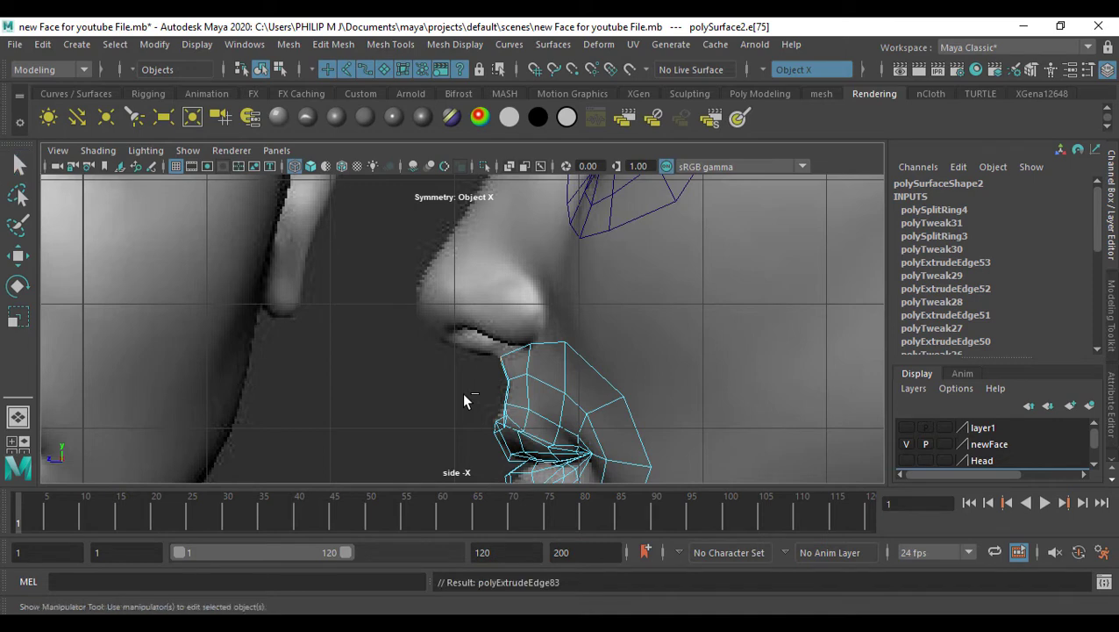
{"action": "key", "text": "ctrl+e"}
{"action": "left_click_drag", "start_coordinate": [496, 356], "coordinate": [471, 352]}
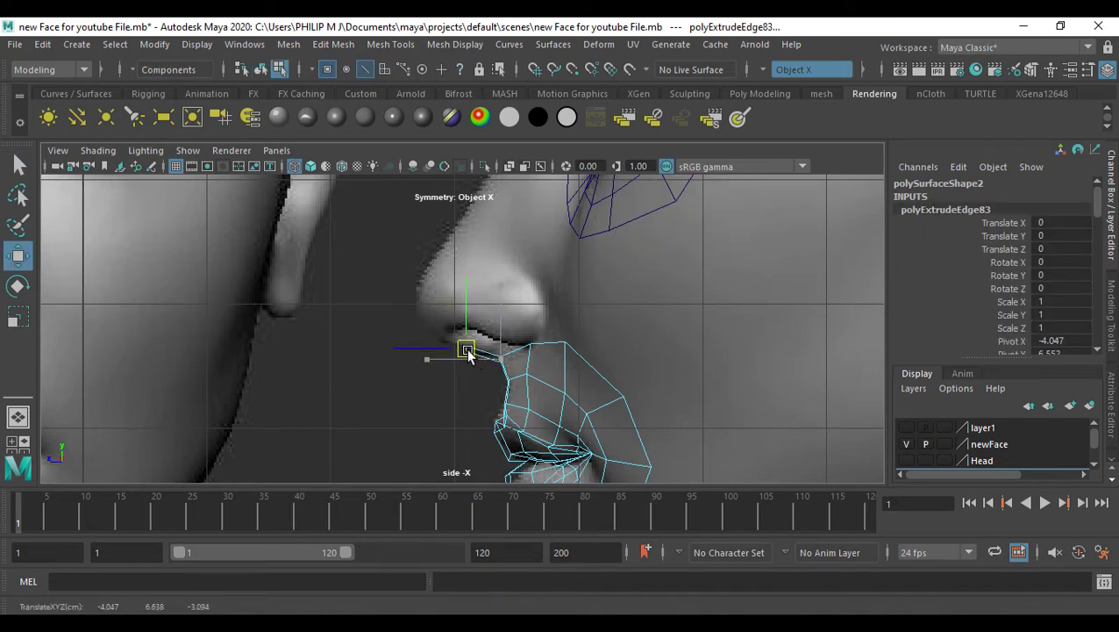
Extrude the end edge of the strip twice more, out to the nose tip and up its front
{"action": "middle_click_drag", "start_coordinate": [599, 398], "coordinate": [639, 465], "text": "alt"}
{"action": "key", "text": "ctrl+e"}
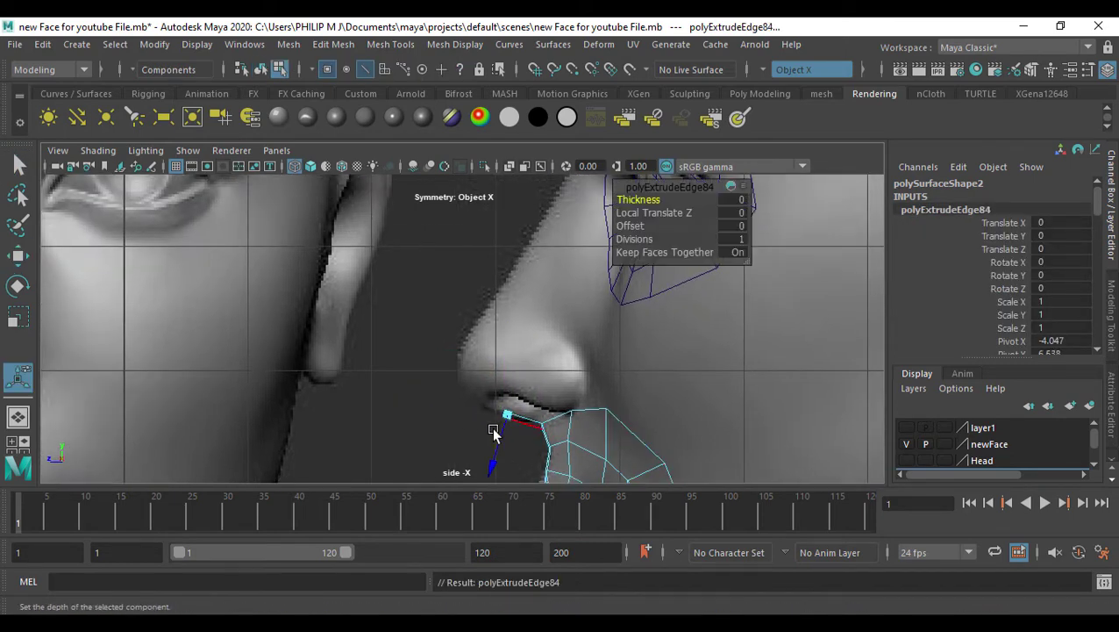
{"action": "key", "text": "w"}
{"action": "left_click_drag", "start_coordinate": [512, 420], "coordinate": [460, 391]}
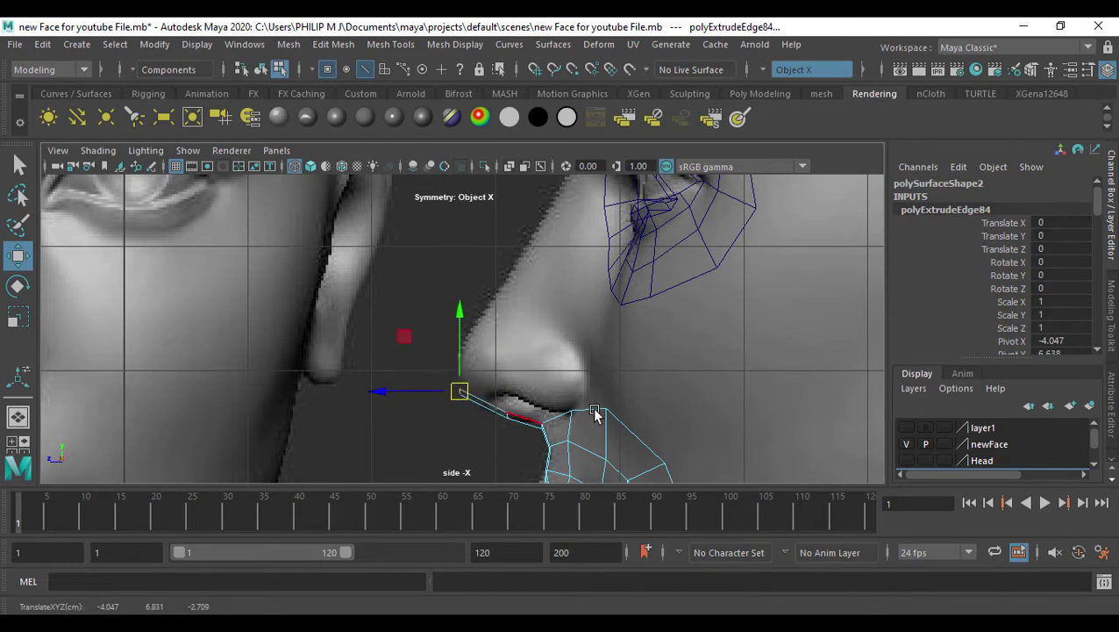
{"action": "middle_click_drag", "start_coordinate": [591, 414], "coordinate": [595, 451], "text": "alt"}
{"action": "key", "text": "ctrl+e"}
{"action": "left_click_drag", "start_coordinate": [467, 434], "coordinate": [462, 392]}
{"action": "key", "text": "w"}
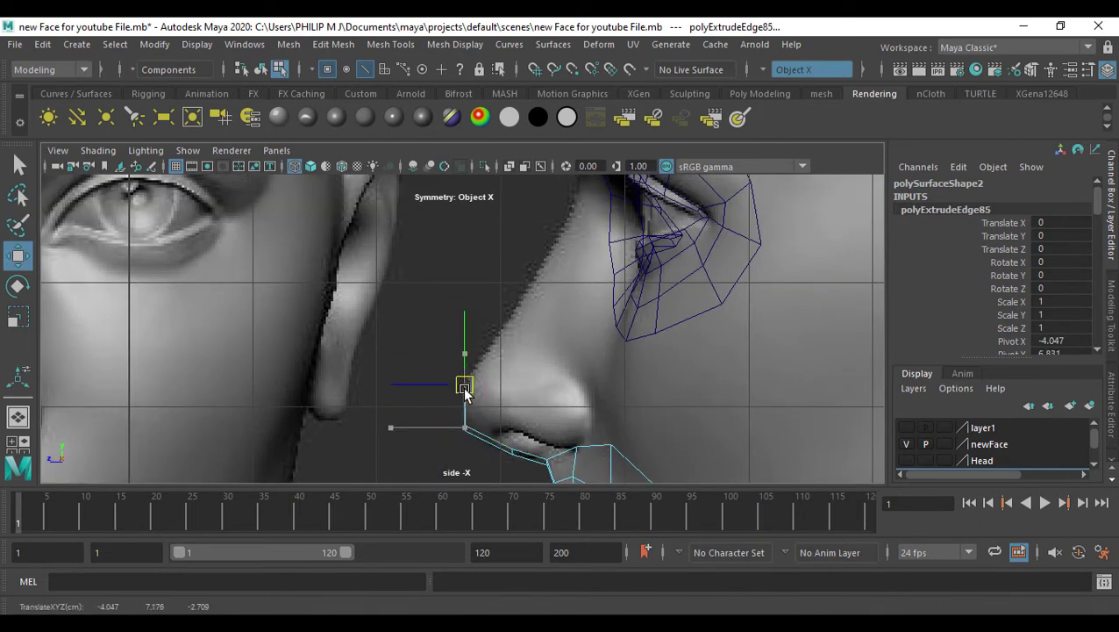
Extrude the strip's end edge twice from the nose tip up the lower part of the nose bridge
{"action": "middle_click_drag", "start_coordinate": [536, 374], "coordinate": [485, 419], "text": "alt"}
{"action": "key", "text": "ctrl+e"}
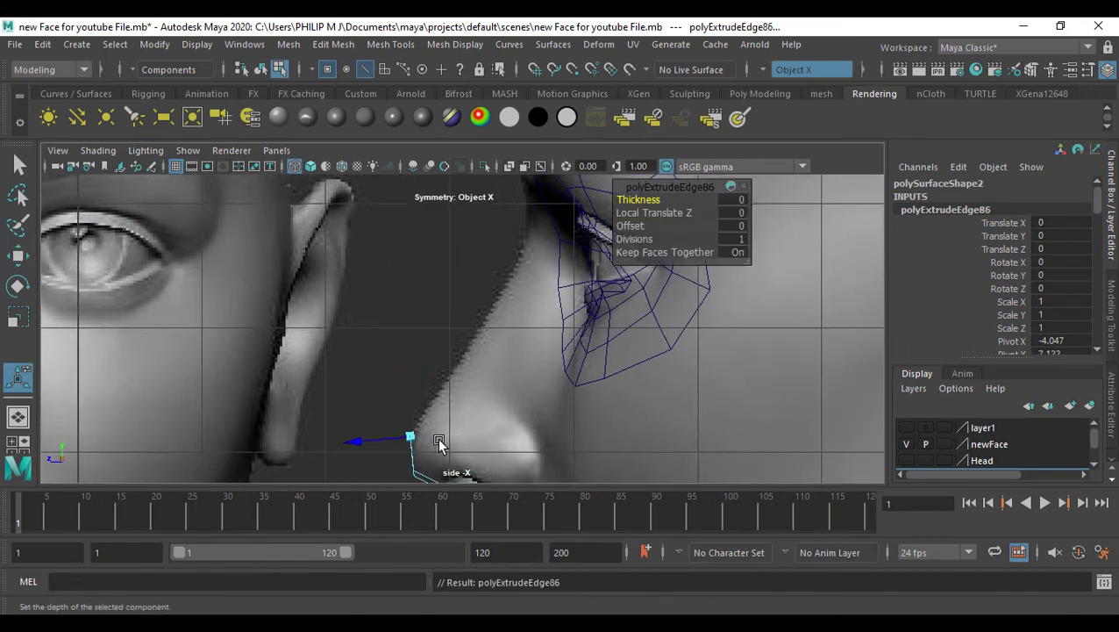
{"action": "key", "text": "w"}
{"action": "left_click_drag", "start_coordinate": [409, 437], "coordinate": [441, 389]}
{"action": "middle_click_drag", "start_coordinate": [526, 394], "coordinate": [479, 392], "text": "alt"}
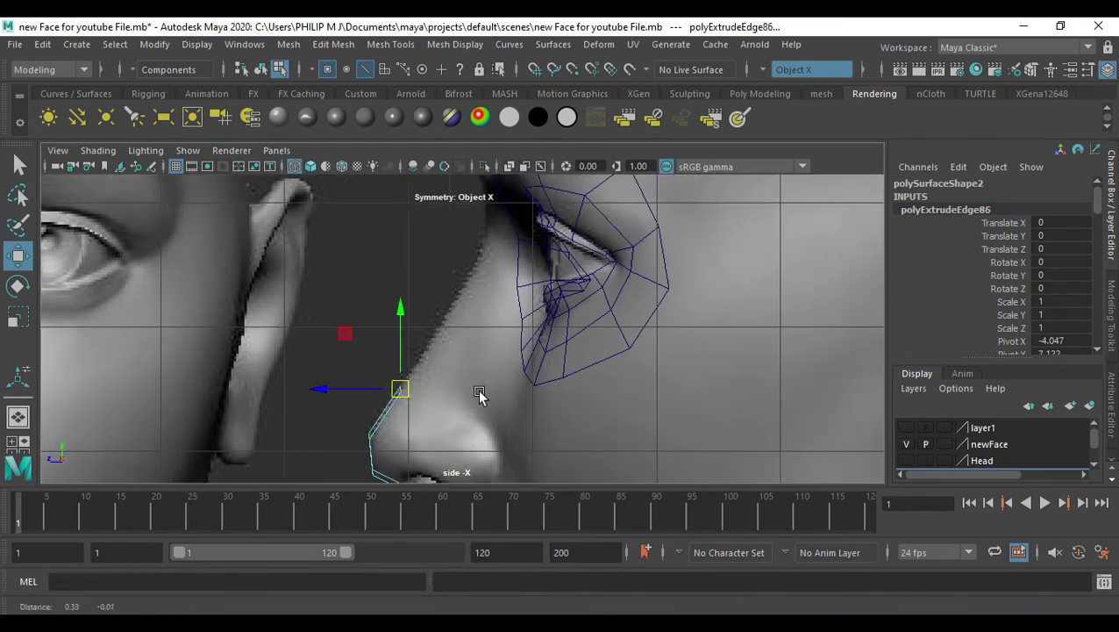
{"action": "left_click_drag", "start_coordinate": [406, 389], "coordinate": [467, 320]}
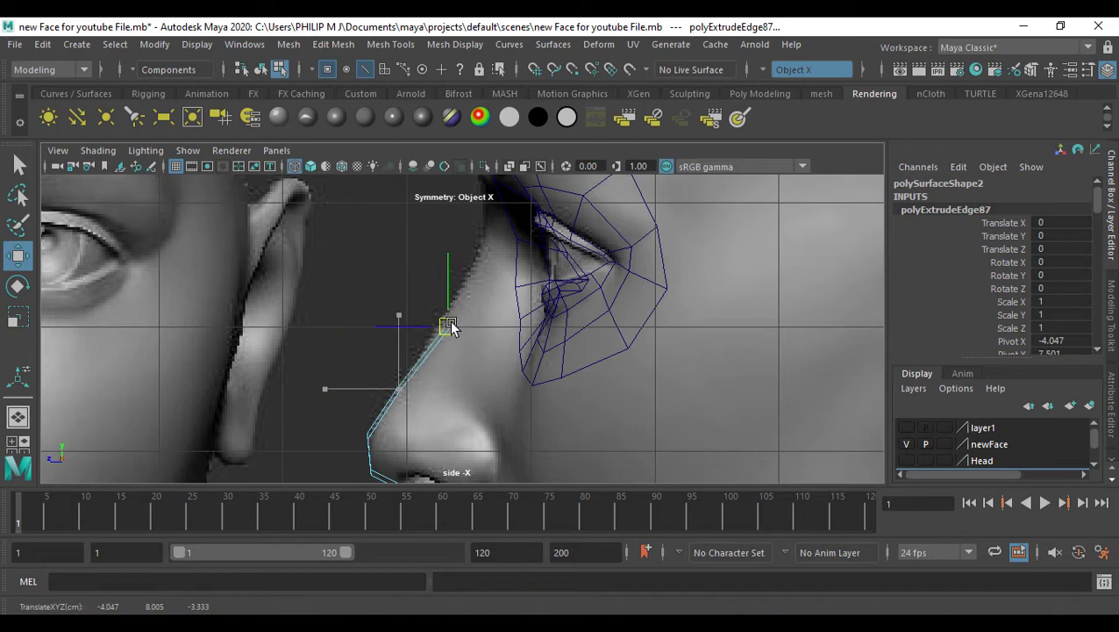
Extrude the strip's end edge twice more along the upper nose bridge towards the brow
{"action": "key", "text": "ctrl+e"}
{"action": "key", "text": "w"}
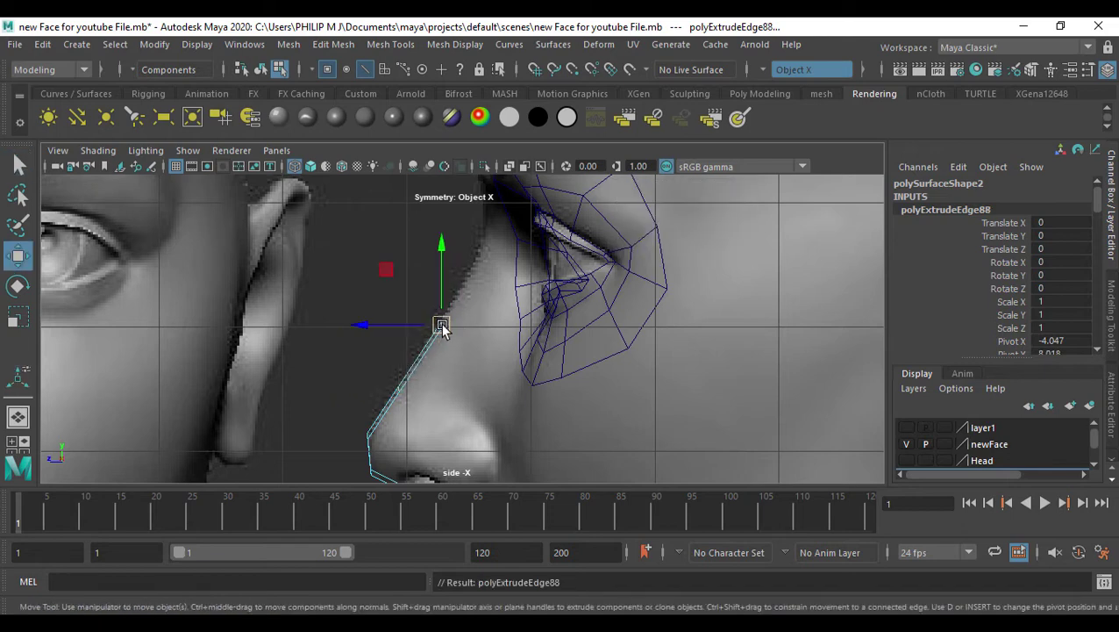
{"action": "left_click_drag", "start_coordinate": [440, 322], "coordinate": [468, 270]}
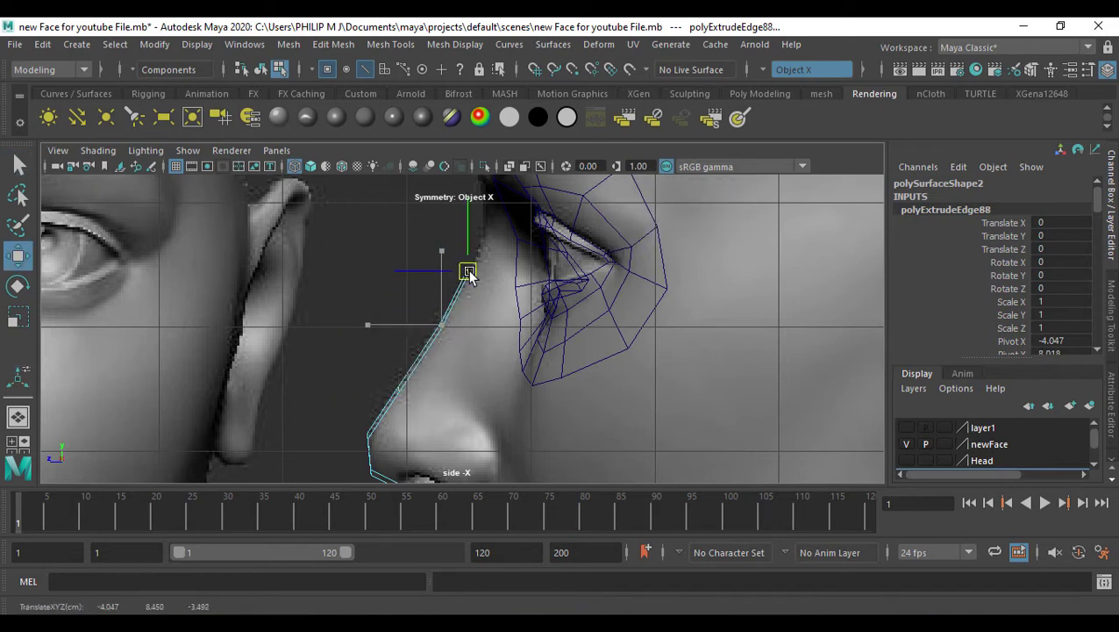
{"action": "key", "text": "ctrl+e"}
{"action": "key", "text": "w"}
{"action": "left_click_drag", "start_coordinate": [470, 270], "coordinate": [486, 230]}
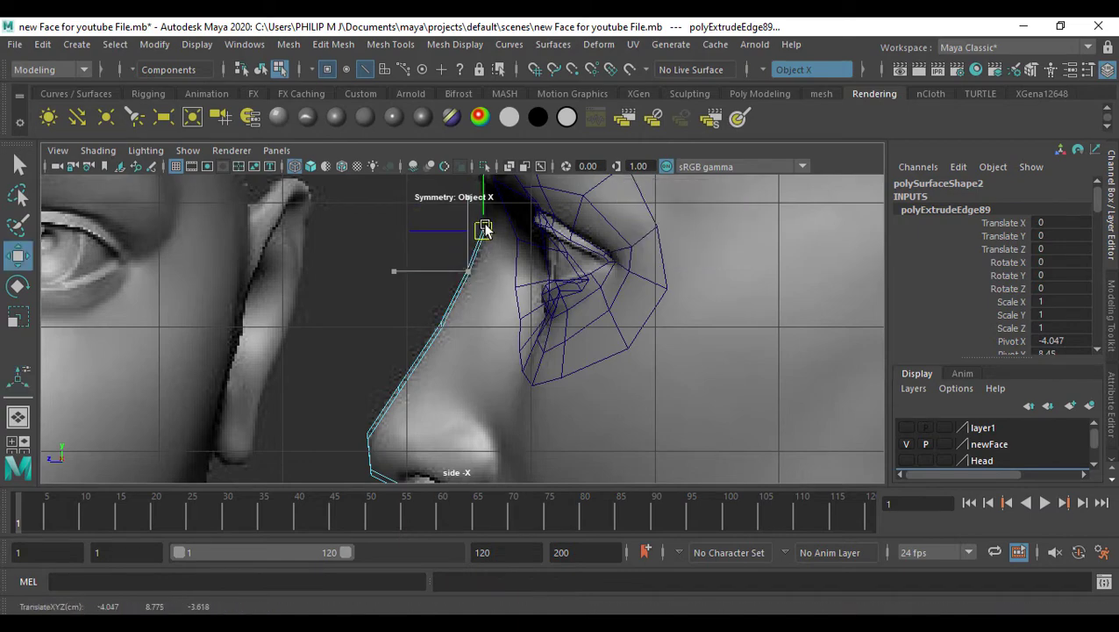
Examine the extruded nose strip from another angle in the perspective view
{"action": "middle_click_drag", "start_coordinate": [558, 309], "coordinate": [570, 376], "text": "alt"}
{"action": "key", "text": "space"}
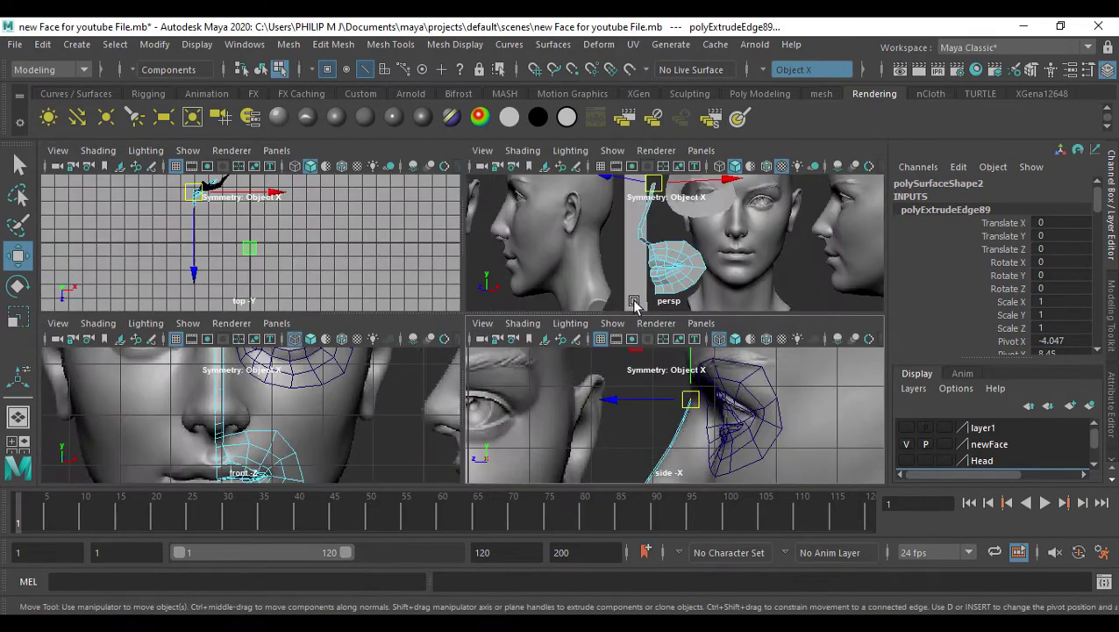
{"action": "key", "text": "space"}
{"action": "key", "text": "space"}
{"action": "left_click_drag", "start_coordinate": [517, 307], "coordinate": [403, 353], "text": "alt"}
{"action": "scroll", "coordinate": [430, 335], "scroll_direction": "up", "scroll_amount": 3}
{"action": "scroll", "coordinate": [367, 338], "scroll_direction": "up", "scroll_amount": 4}
Widen the nose tip in front view by moving the strip's two outer vertices there sideways, away from the centre line
{"action": "key", "text": "space"}
{"action": "key", "text": "space"}
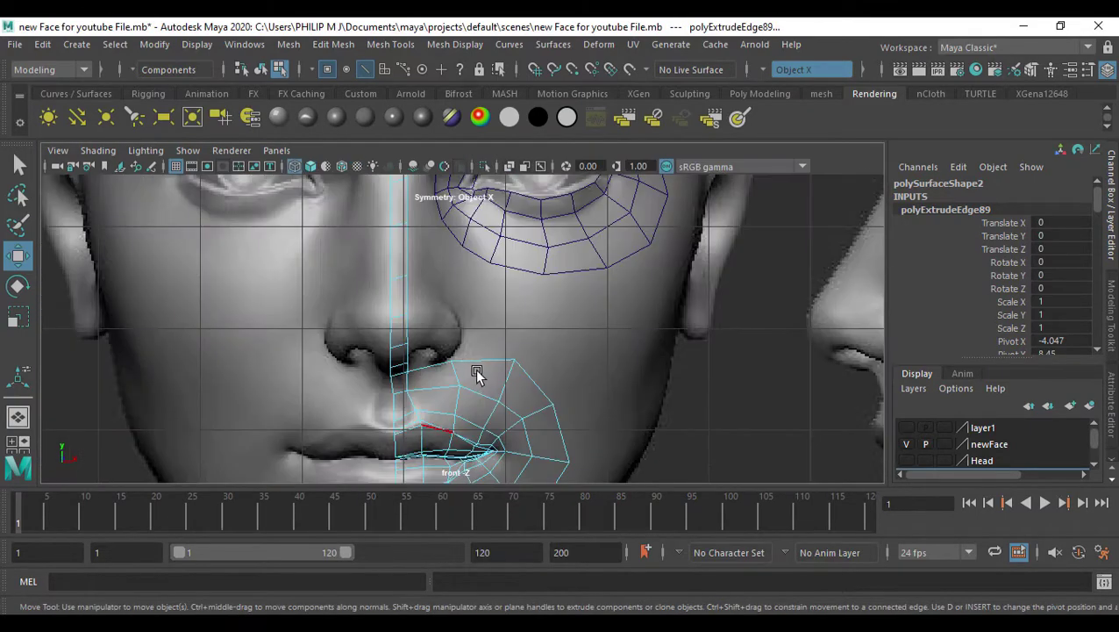
{"action": "scroll", "coordinate": [470, 371], "scroll_direction": "up", "scroll_amount": 2}
{"action": "middle_click_drag", "start_coordinate": [398, 321], "coordinate": [406, 358], "text": "alt"}
{"action": "key", "text": "F9"}
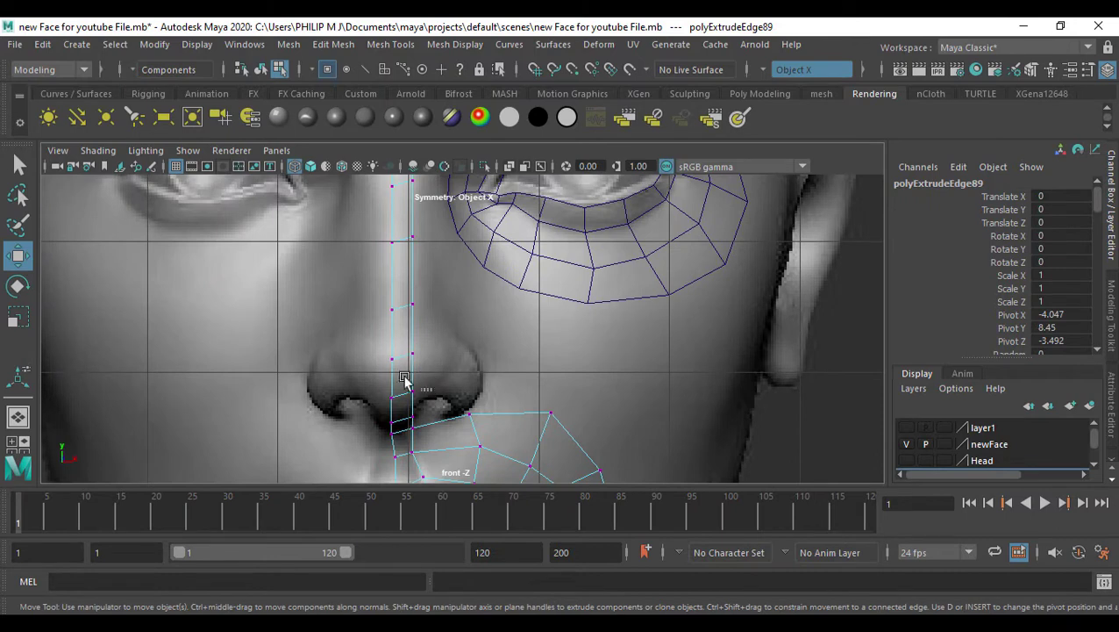
{"action": "left_click_drag", "start_coordinate": [404, 377], "coordinate": [398, 349]}
{"action": "mouse_move", "coordinate": [424, 395]}
{"action": "left_mouse_down"}
{"action": "mouse_move", "coordinate": [402, 357]}
{"action": "mouse_move", "coordinate": [424, 364]}
{"action": "mouse_move", "coordinate": [432, 395]}
{"action": "left_mouse_up"}
{"action": "left_click", "coordinate": [415, 353]}
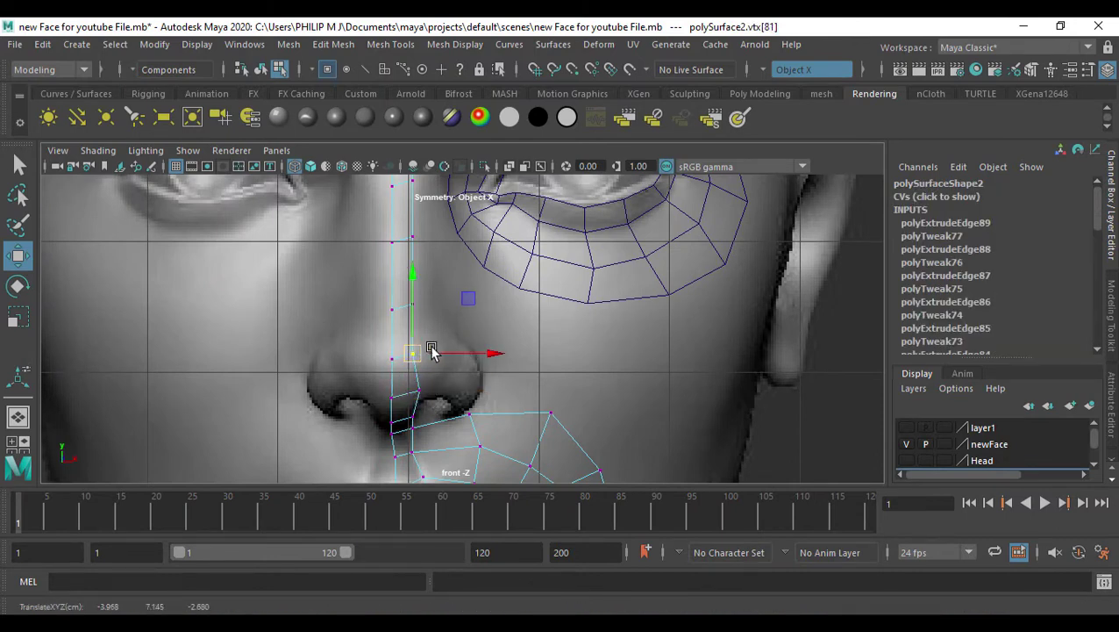
{"action": "left_click_drag", "start_coordinate": [432, 349], "coordinate": [447, 351]}
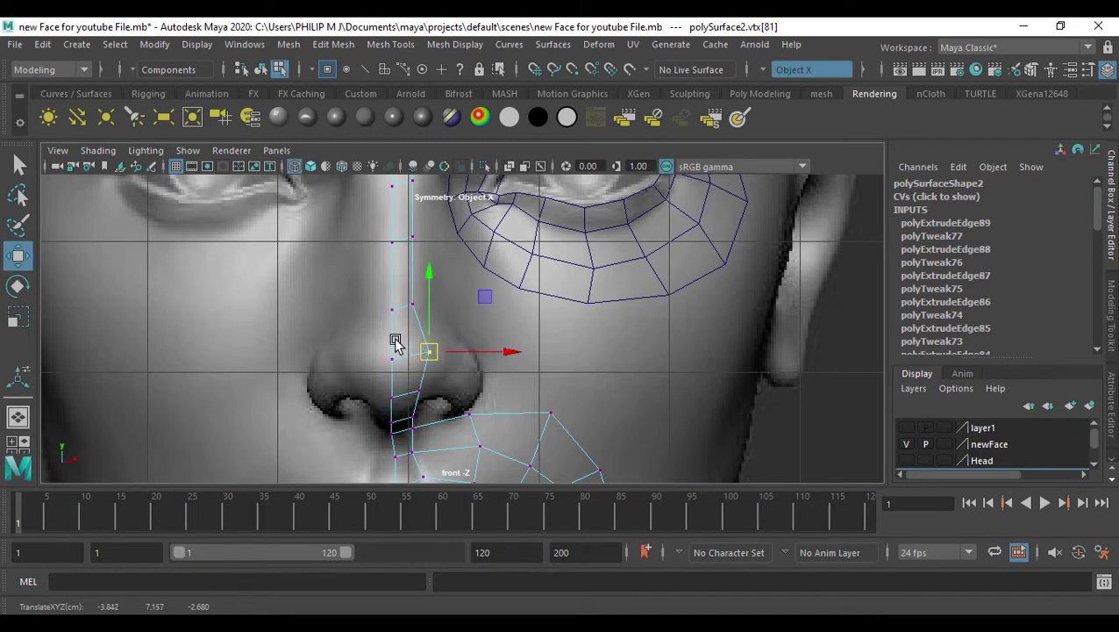
Move both outer nose-tip vertices together back along Z in side view to round the tip
{"action": "left_click", "coordinate": [422, 392], "text": "shift"}
{"action": "key", "text": "space"}
{"action": "key", "text": "space"}
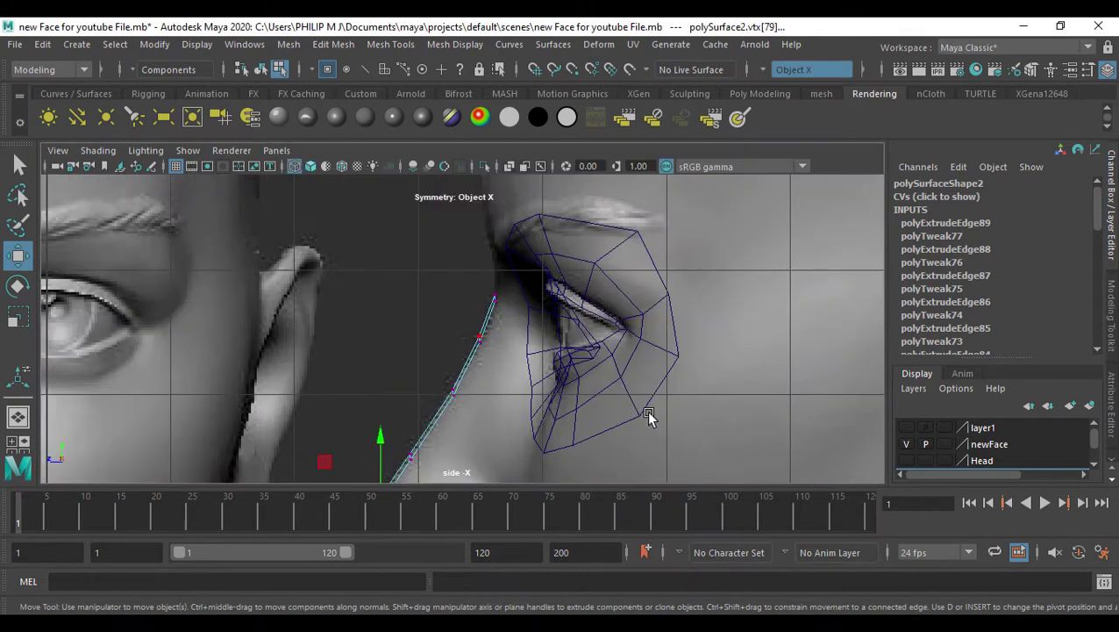
{"action": "middle_click_drag", "start_coordinate": [503, 412], "coordinate": [635, 194], "text": "alt"}
{"action": "scroll", "coordinate": [441, 303], "scroll_direction": "up", "scroll_amount": 2}
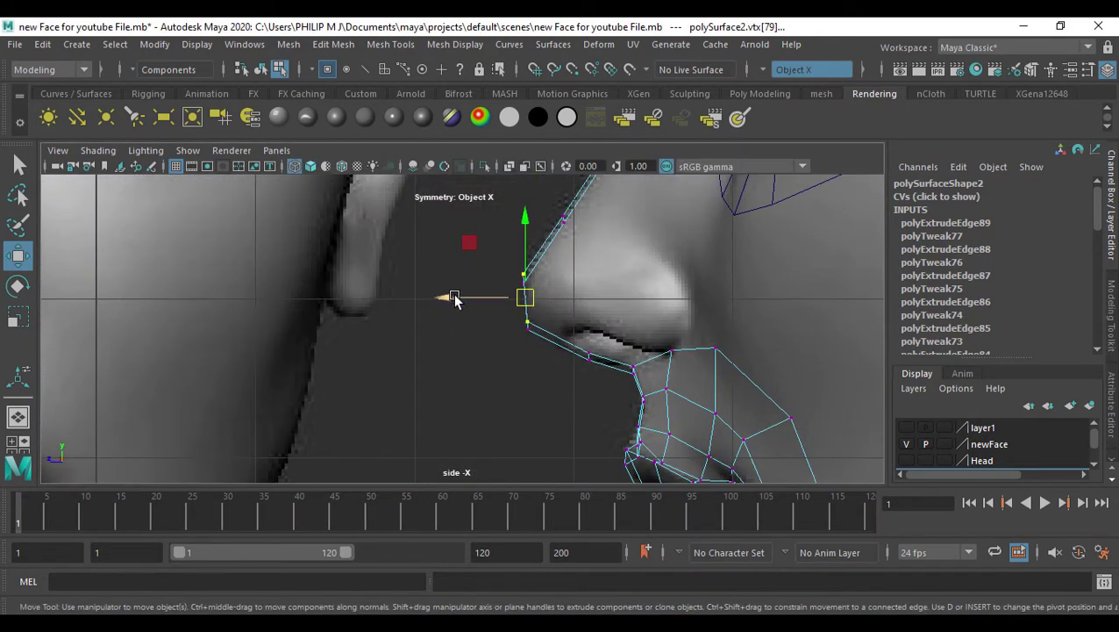
{"action": "left_click_drag", "start_coordinate": [455, 298], "coordinate": [467, 300]}
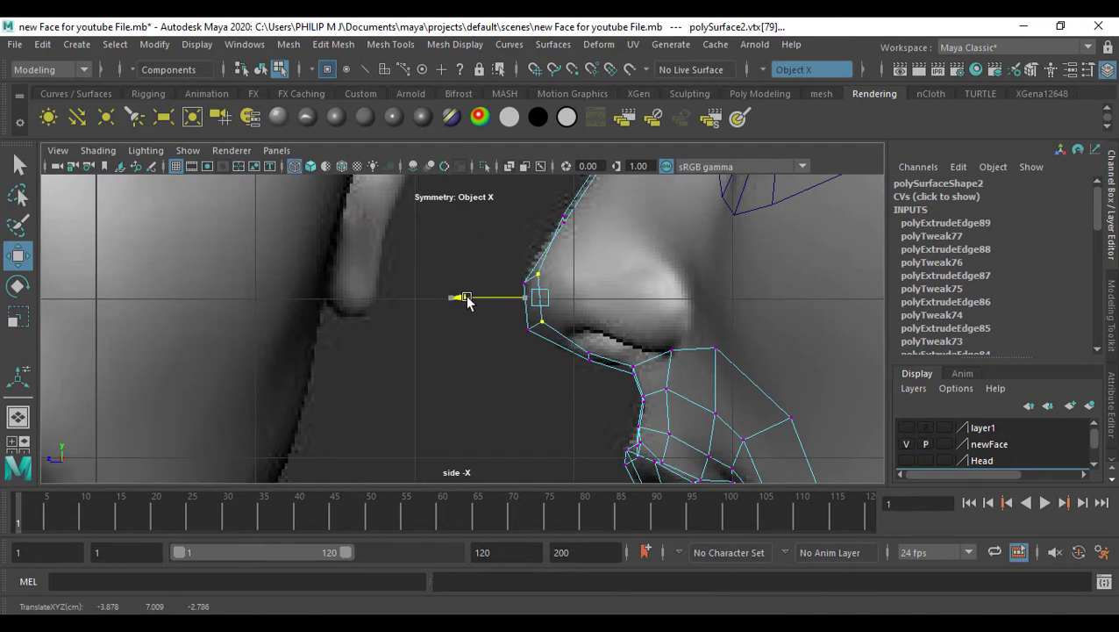
Shift the vertex pair beneath the nose slightly forward and up to match the side reference
{"action": "left_click", "coordinate": [580, 352]}
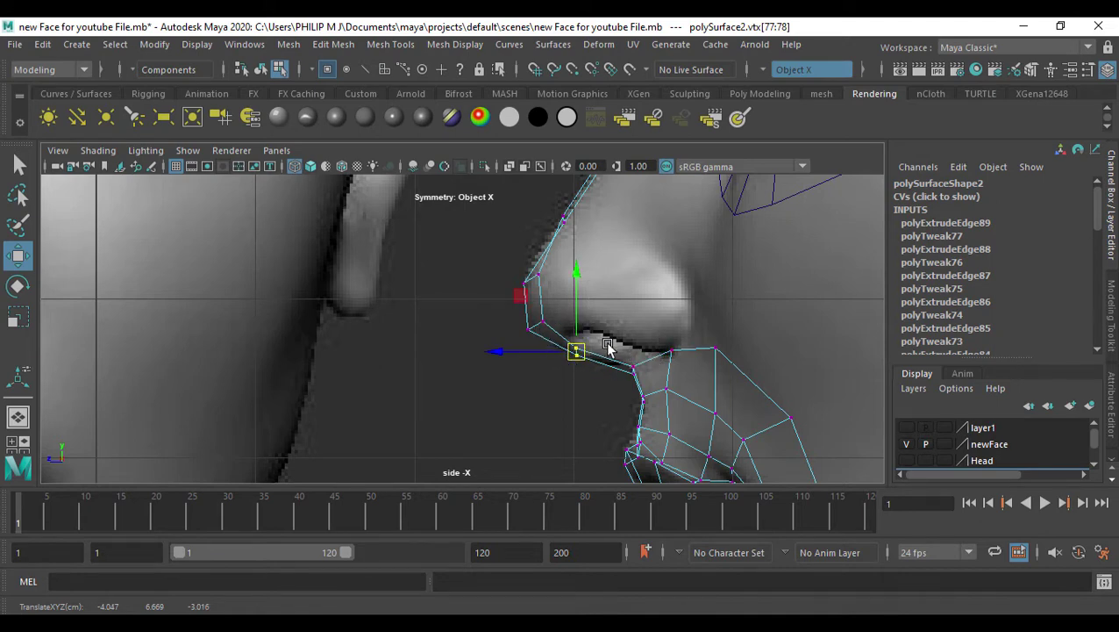
{"action": "middle_click_drag", "start_coordinate": [607, 348], "coordinate": [522, 392], "text": "alt"}
{"action": "left_click_drag", "start_coordinate": [522, 392], "coordinate": [516, 396]}
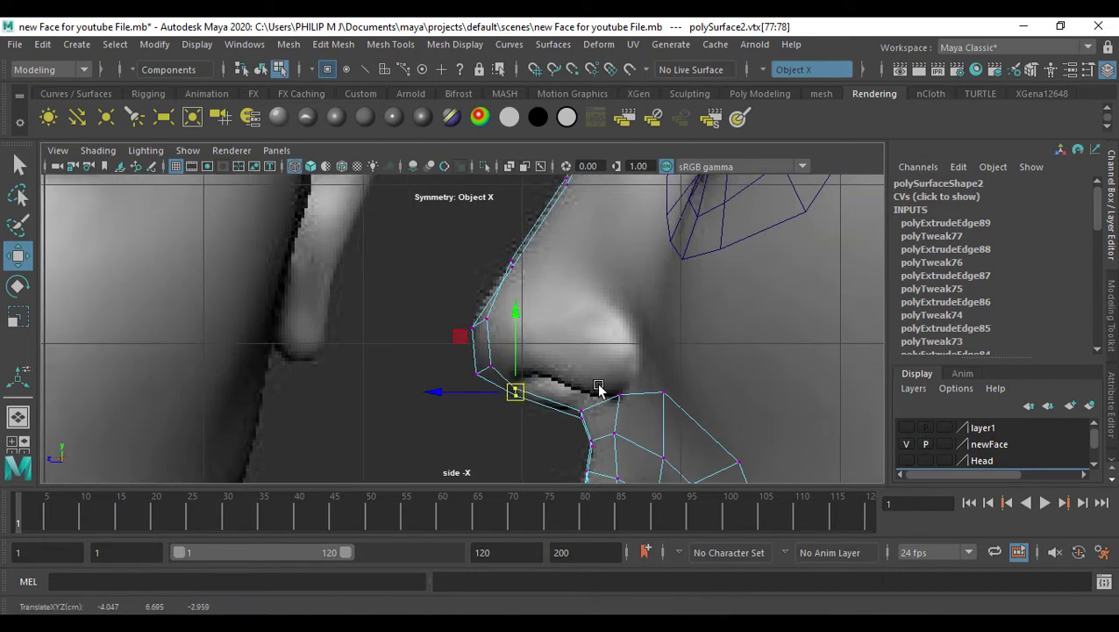
{"action": "middle_click_drag", "start_coordinate": [522, 333], "coordinate": [527, 369], "text": "alt"}
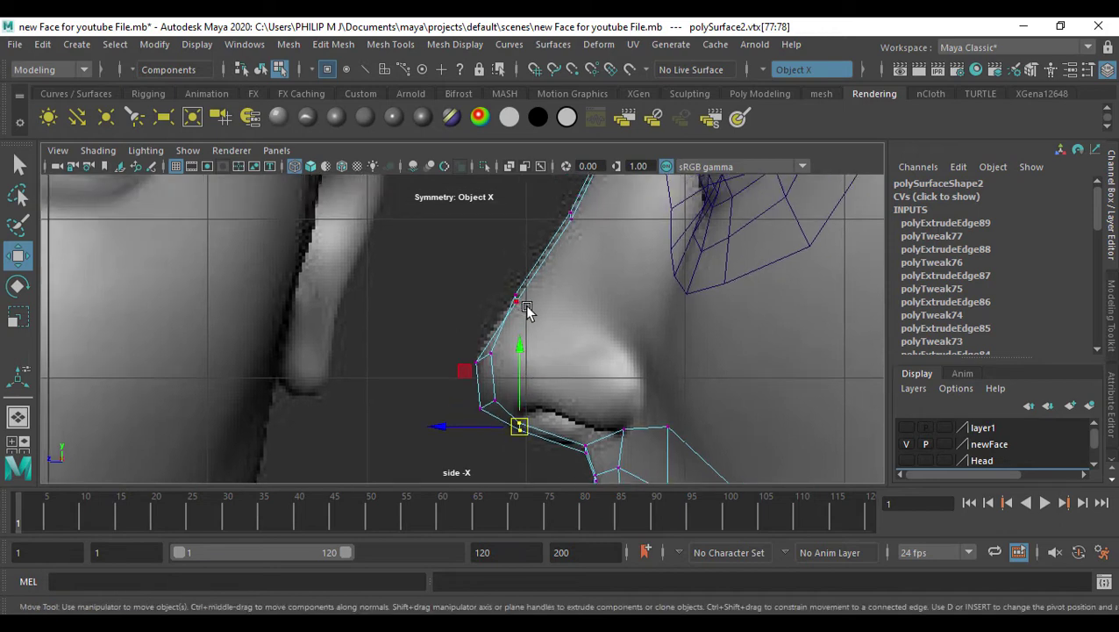
Move the outer vertex just above the nose tip slightly back from the profile in side view
{"action": "key", "text": "space"}
{"action": "key", "text": "space"}
{"action": "left_click_drag", "start_coordinate": [673, 239], "coordinate": [362, 295], "text": "alt"}
{"action": "left_click", "coordinate": [430, 334]}
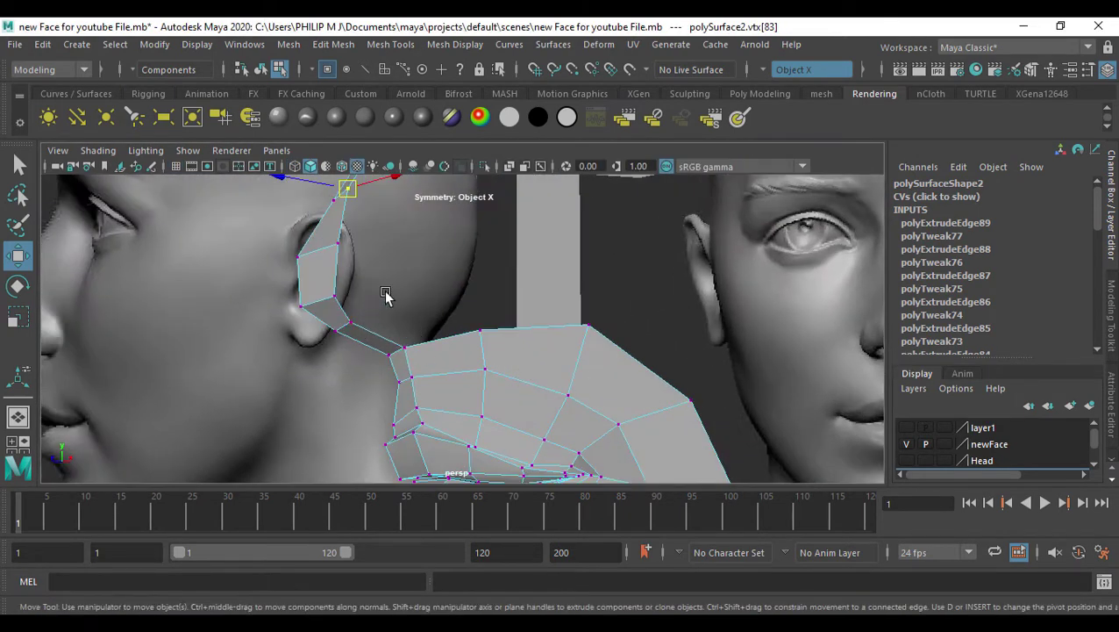
{"action": "key", "text": "space"}
{"action": "key", "text": "space"}
{"action": "middle_click_drag", "start_coordinate": [613, 395], "coordinate": [599, 432], "text": "alt"}
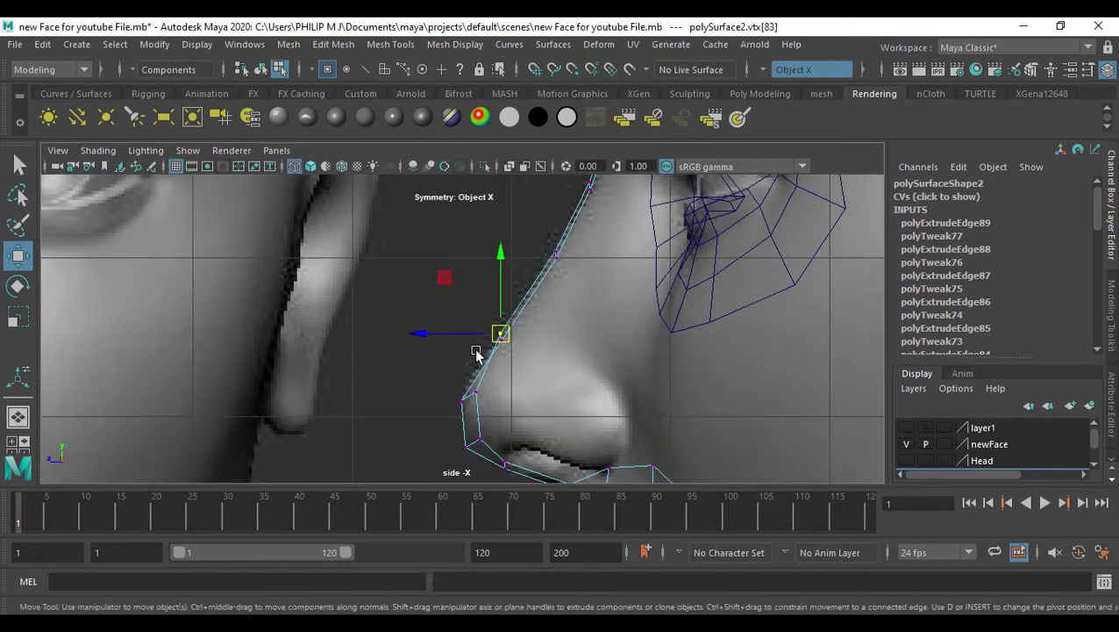
{"action": "left_click_drag", "start_coordinate": [505, 334], "coordinate": [514, 339]}
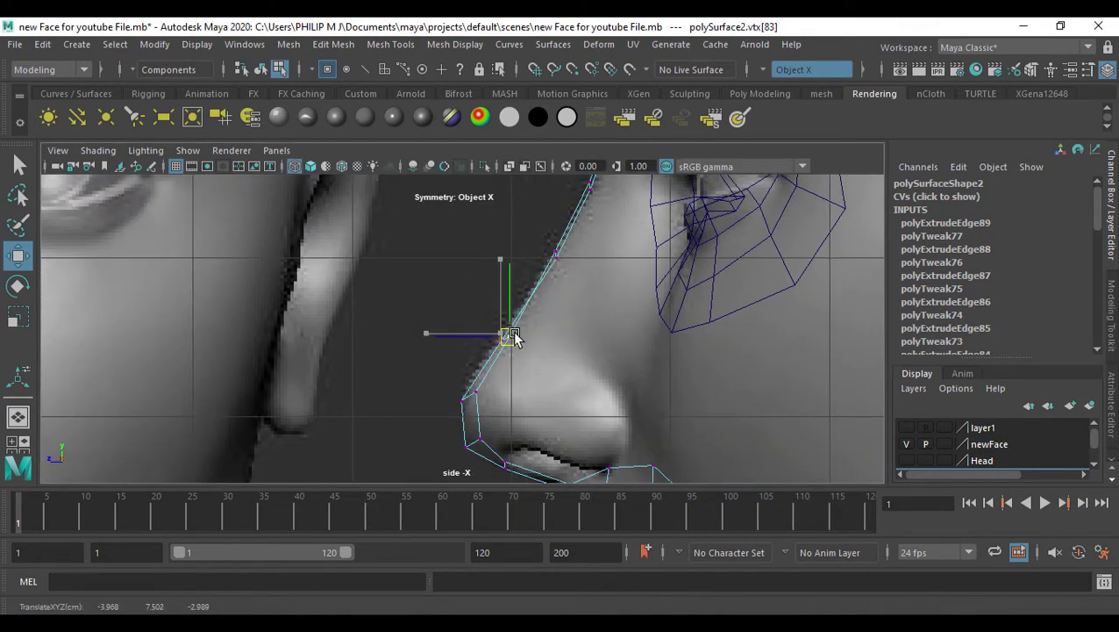
Adjust the vertices along the middle of the nose bridge to follow the side reference profile
{"action": "left_click", "coordinate": [558, 253]}
{"action": "left_click_drag", "start_coordinate": [551, 253], "coordinate": [562, 257]}
{"action": "middle_click_drag", "start_coordinate": [601, 270], "coordinate": [599, 316], "text": "alt"}
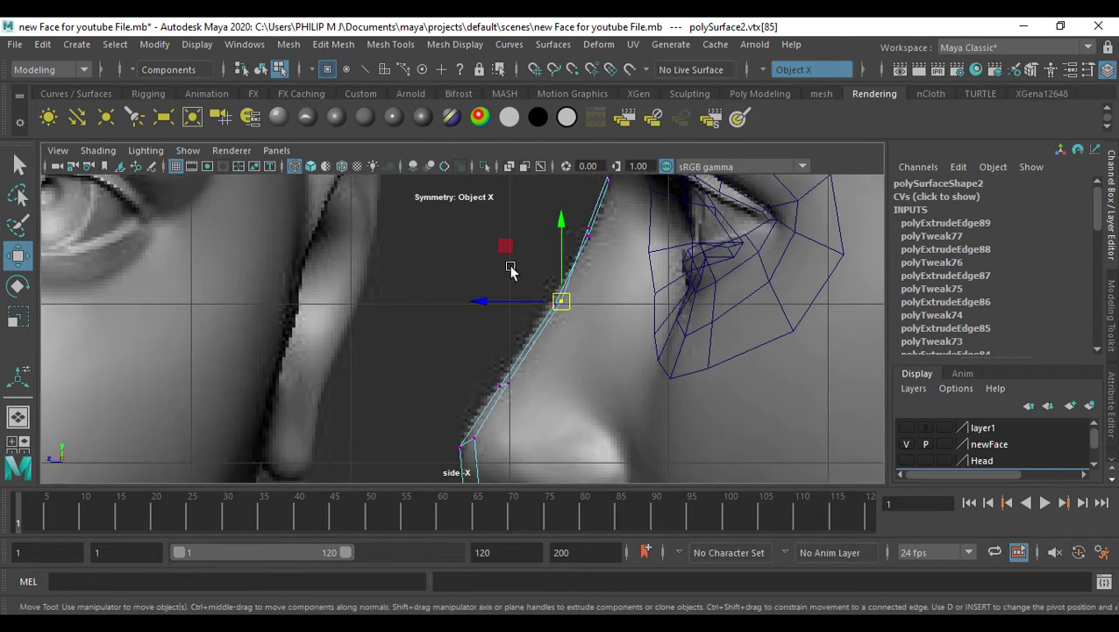
{"action": "left_click_drag", "start_coordinate": [527, 267], "coordinate": [566, 314]}
{"action": "left_click_drag", "start_coordinate": [562, 303], "coordinate": [555, 302]}
{"action": "mouse_move", "coordinate": [517, 392]}
{"action": "left_mouse_down"}
{"action": "mouse_move", "coordinate": [479, 365]}
{"action": "mouse_move", "coordinate": [499, 388]}
{"action": "left_mouse_up"}
Move the outer vertices at the upper nose bridge and the strip's top end slightly back and down
{"action": "middle_click_drag", "start_coordinate": [620, 305], "coordinate": [571, 402], "text": "alt"}
{"action": "left_click", "coordinate": [539, 327]}
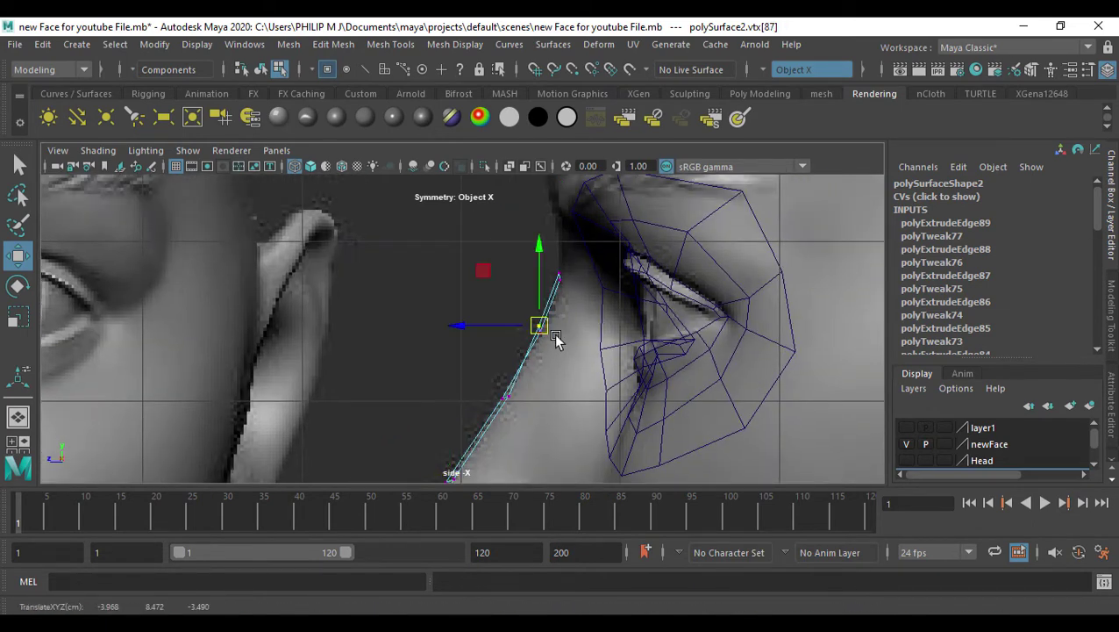
{"action": "mouse_move", "coordinate": [537, 325]}
{"action": "left_mouse_down"}
{"action": "mouse_move", "coordinate": [546, 334]}
{"action": "mouse_move", "coordinate": [517, 315]}
{"action": "mouse_move", "coordinate": [548, 334]}
{"action": "left_mouse_up"}
{"action": "left_click", "coordinate": [559, 269]}
{"action": "left_click_drag", "start_coordinate": [560, 269], "coordinate": [565, 286]}
{"action": "mouse_move", "coordinate": [576, 387]}
{"action": "middle_mouse_down", "text": "alt"}
{"action": "mouse_move", "coordinate": [568, 300]}
{"action": "mouse_move", "coordinate": [567, 384]}
{"action": "middle_mouse_up", "text": "alt"}
Extrude the three outer edges beside the nose tip sideways towards the nostril wing in front view
{"action": "key", "text": "space"}
{"action": "key", "text": "space"}
{"action": "right_click_drag", "start_coordinate": [354, 304], "coordinate": [358, 268]}
{"action": "left_click_drag", "start_coordinate": [372, 277], "coordinate": [427, 330], "text": "alt"}
{"action": "left_click", "coordinate": [405, 314]}
{"action": "left_click", "coordinate": [402, 352], "text": "shift"}
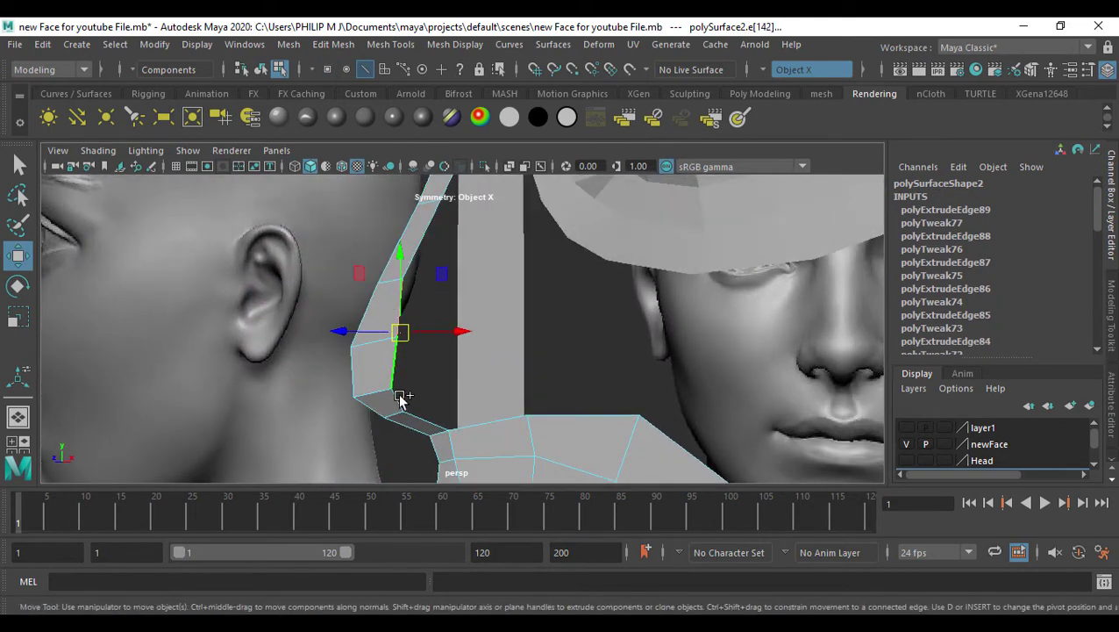
{"action": "left_click", "coordinate": [398, 402], "text": "shift"}
{"action": "left_click_drag", "start_coordinate": [439, 389], "coordinate": [511, 302], "text": "alt"}
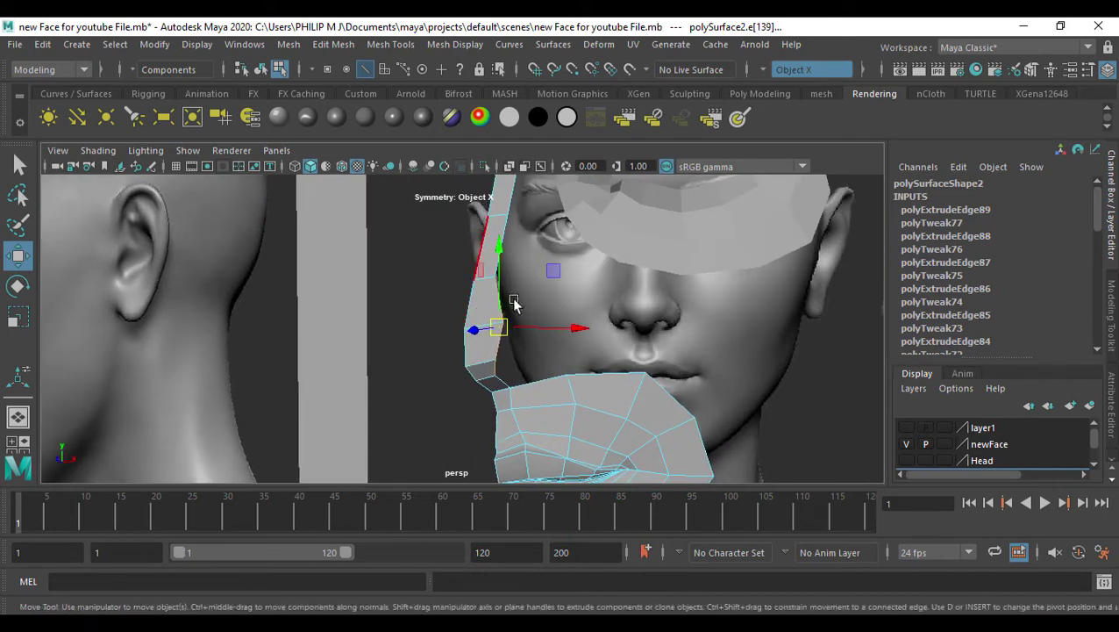
{"action": "key", "text": "space"}
{"action": "key", "text": "space"}
{"action": "middle_click_drag", "start_coordinate": [396, 382], "coordinate": [295, 384], "text": "alt"}
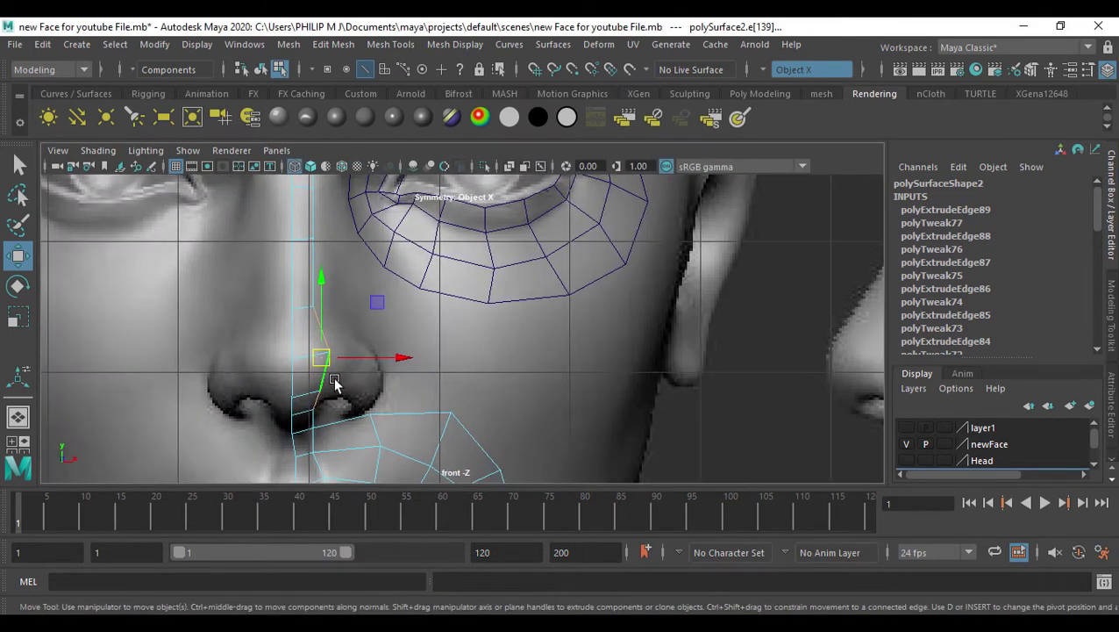
{"action": "scroll", "coordinate": [335, 384], "scroll_direction": "up", "scroll_amount": 1}
{"action": "key", "text": "ctrl+e"}
{"action": "key", "text": "w"}
{"action": "left_click_drag", "start_coordinate": [320, 367], "coordinate": [340, 365]}
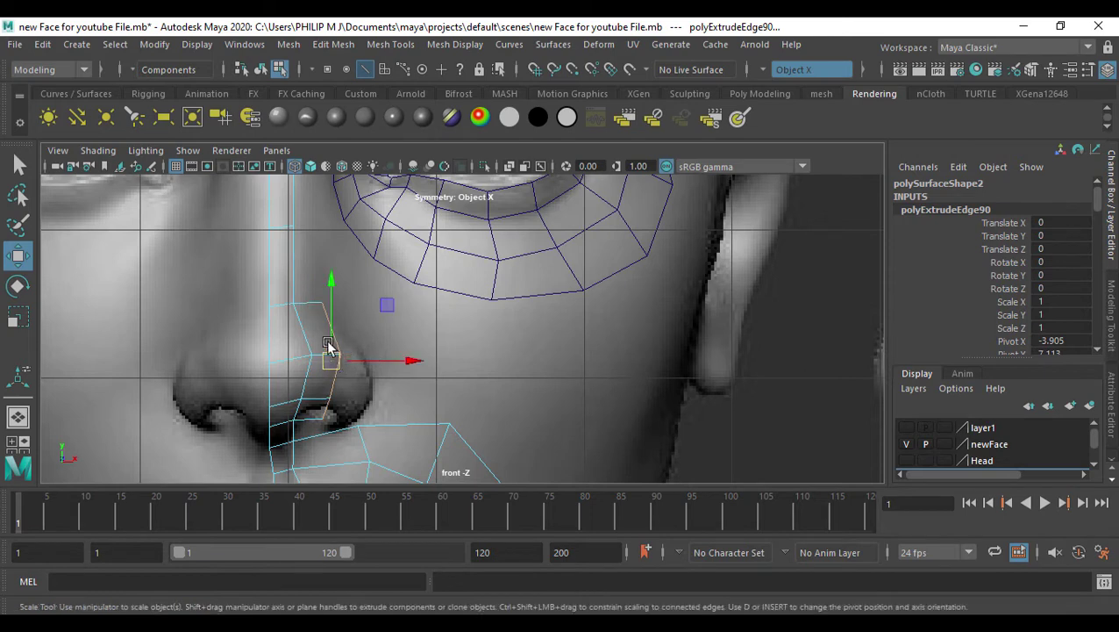
Scale the newly extruded edges beside the nose tip down vertically
{"action": "key", "text": "r"}
{"action": "left_click_drag", "start_coordinate": [331, 287], "coordinate": [343, 364]}
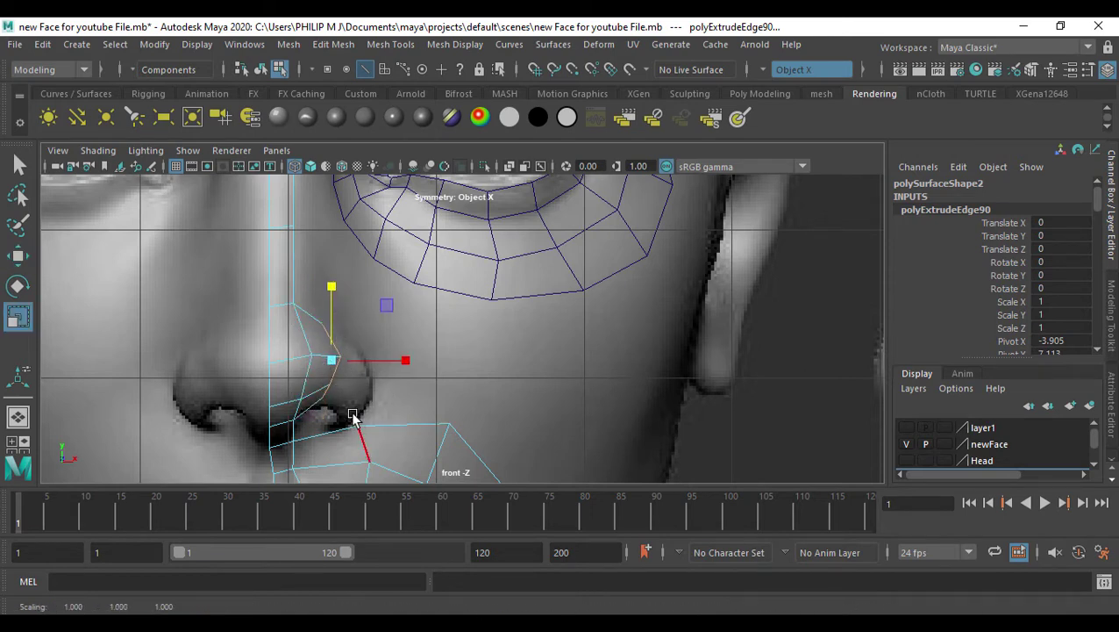
{"action": "key", "text": "space"}
{"action": "key", "text": "space"}
{"action": "middle_click_drag", "start_coordinate": [553, 416], "coordinate": [551, 382], "text": "alt"}
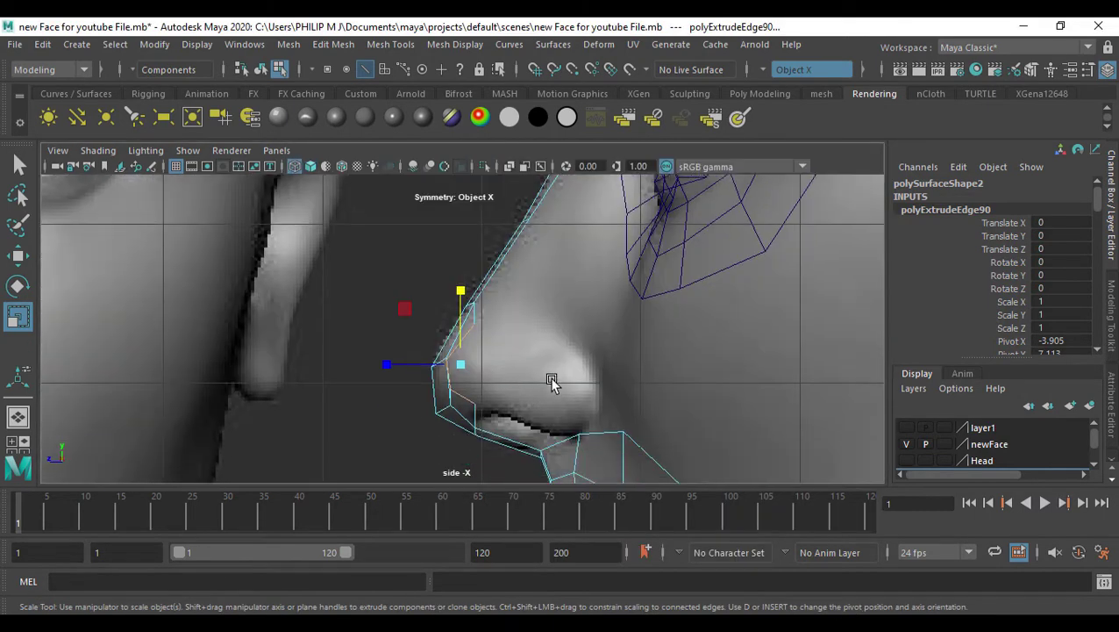
Move the newly extruded edges beside the nose tip back in side view and push their two middle vertices further back
{"action": "key", "text": "w"}
{"action": "left_click_drag", "start_coordinate": [383, 364], "coordinate": [412, 367]}
{"action": "key", "text": "F9"}
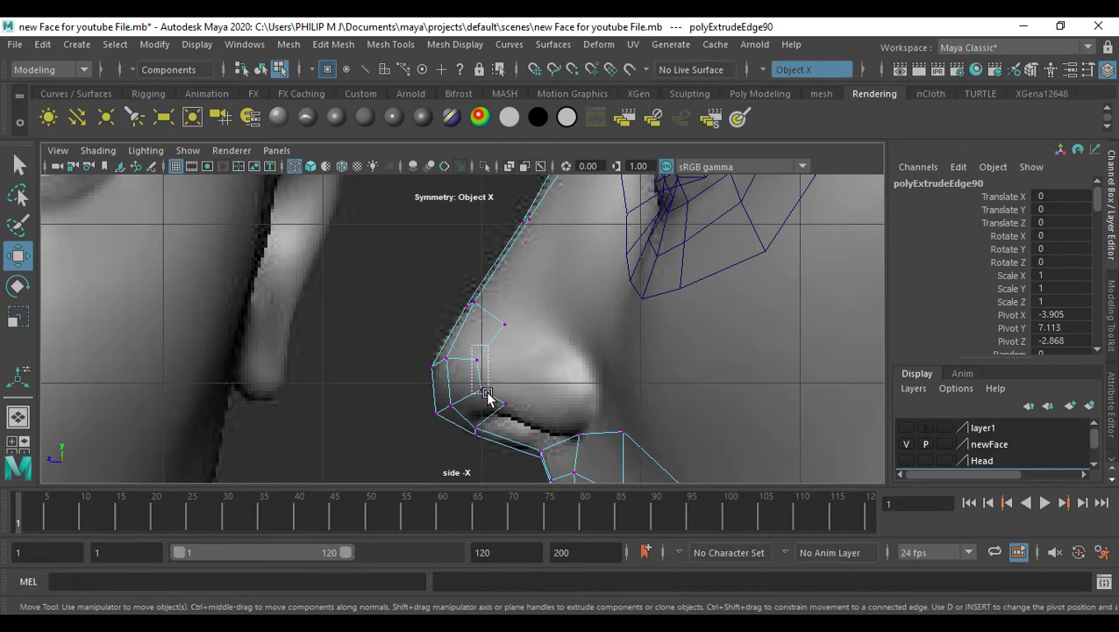
{"action": "left_click_drag", "start_coordinate": [487, 396], "coordinate": [488, 395]}
{"action": "left_click_drag", "start_coordinate": [412, 378], "coordinate": [435, 380]}
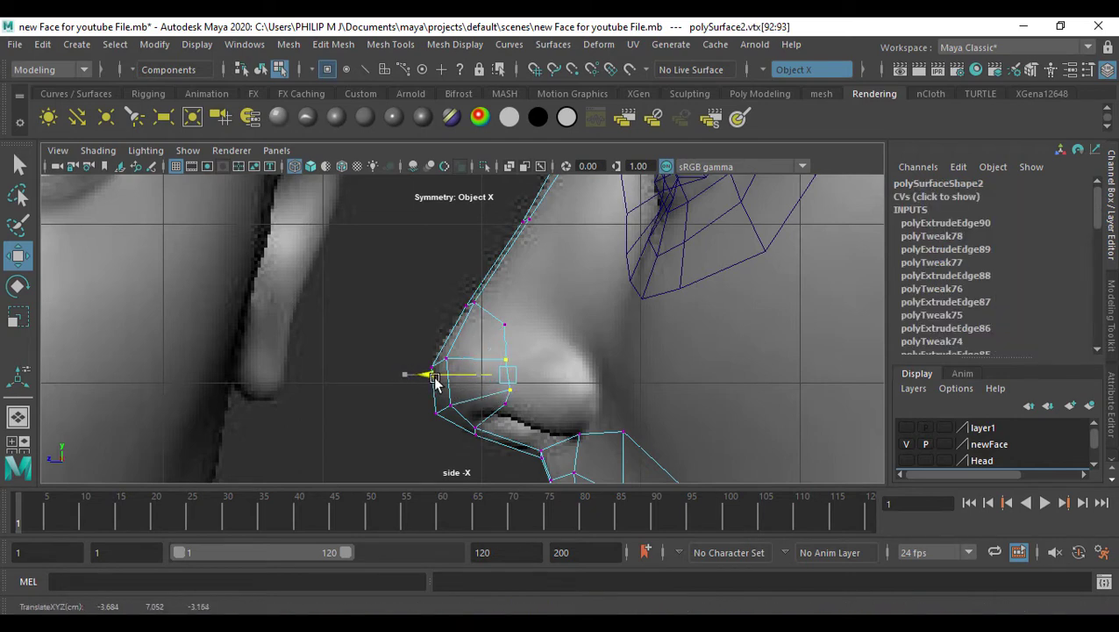
Move the lowest vertex of the new edge row slightly down and the top one back to follow the nostril wing
{"action": "left_click", "coordinate": [508, 403]}
{"action": "left_click_drag", "start_coordinate": [509, 415], "coordinate": [505, 416]}
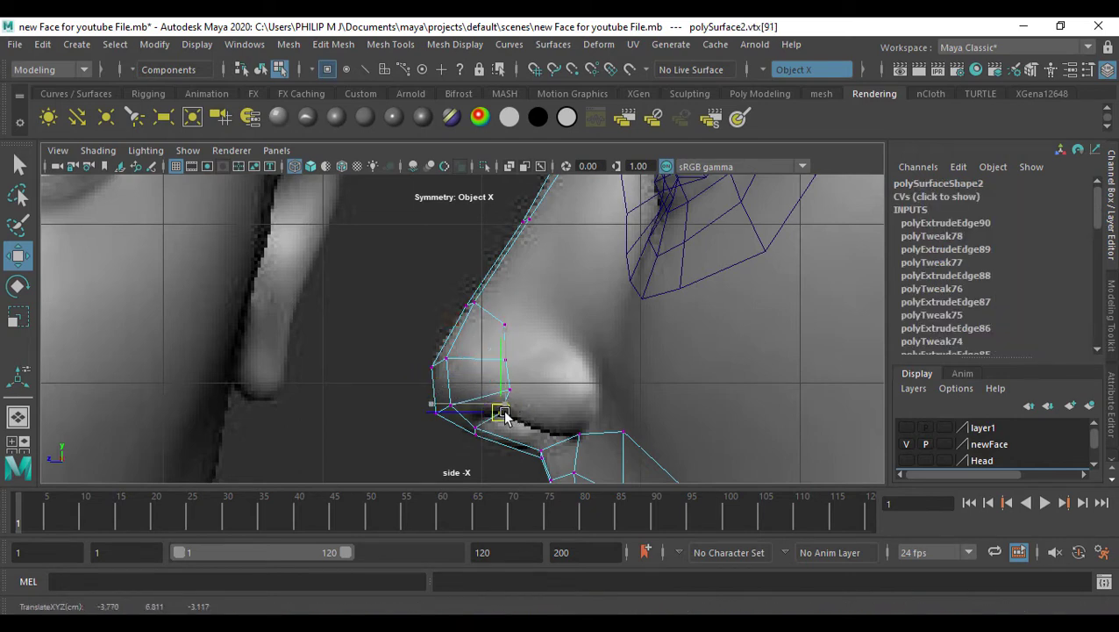
{"action": "left_click", "coordinate": [506, 325]}
{"action": "left_click_drag", "start_coordinate": [504, 323], "coordinate": [520, 326]}
Extrude the three outer edges of the nostril wing and move them back in side view
{"action": "right_click_drag", "start_coordinate": [509, 377], "coordinate": [512, 355]}
{"action": "left_click", "coordinate": [516, 357]}
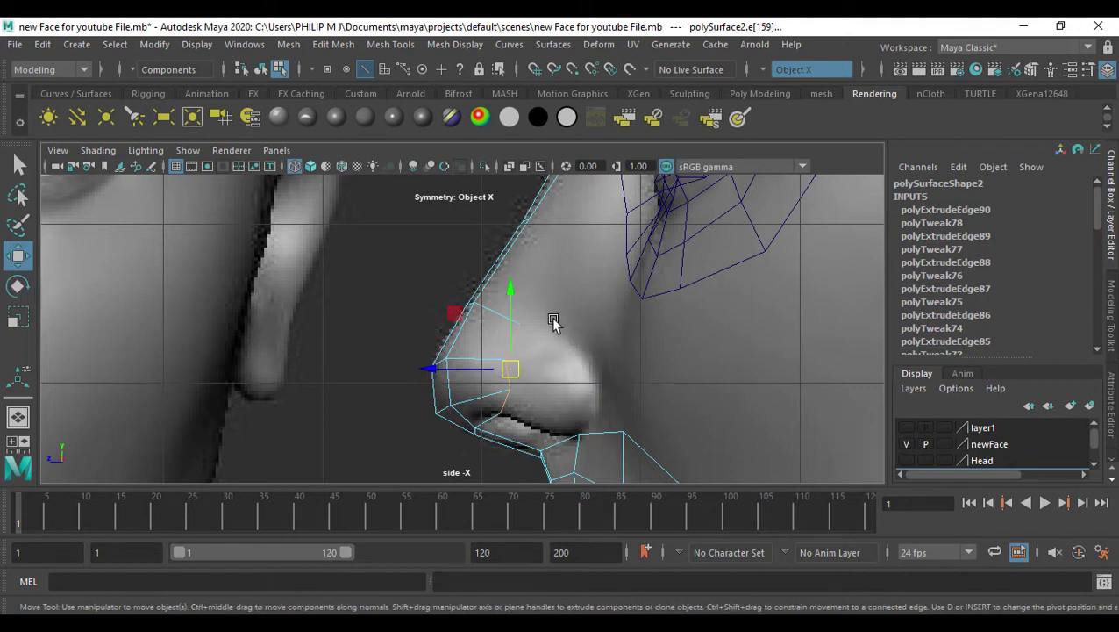
{"action": "key", "text": "e"}
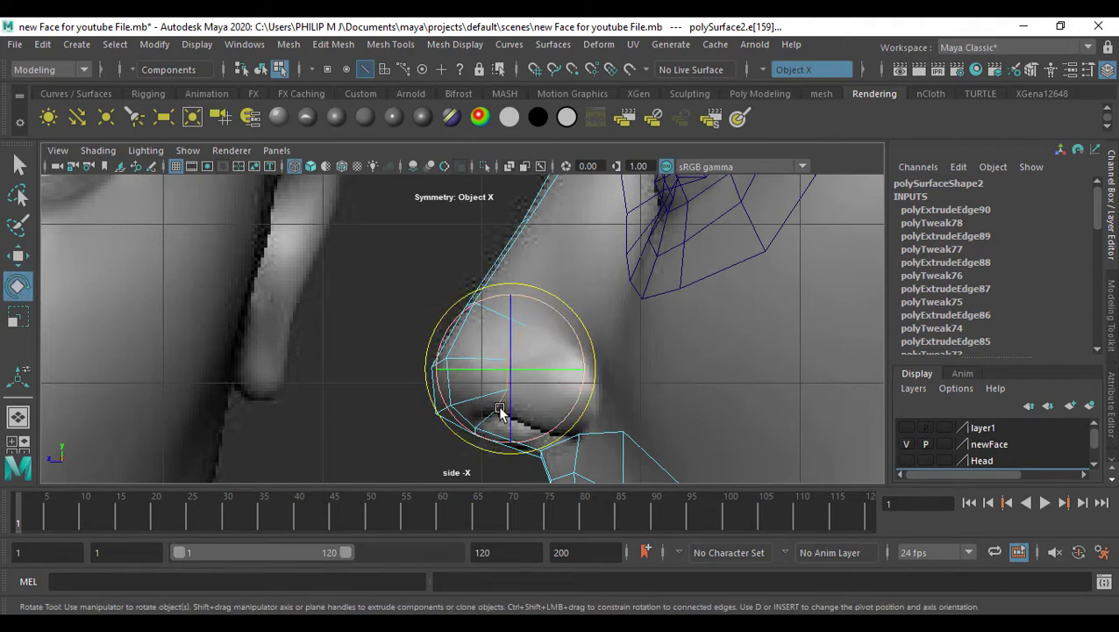
{"action": "key", "text": "ctrl+e"}
{"action": "key", "text": "w"}
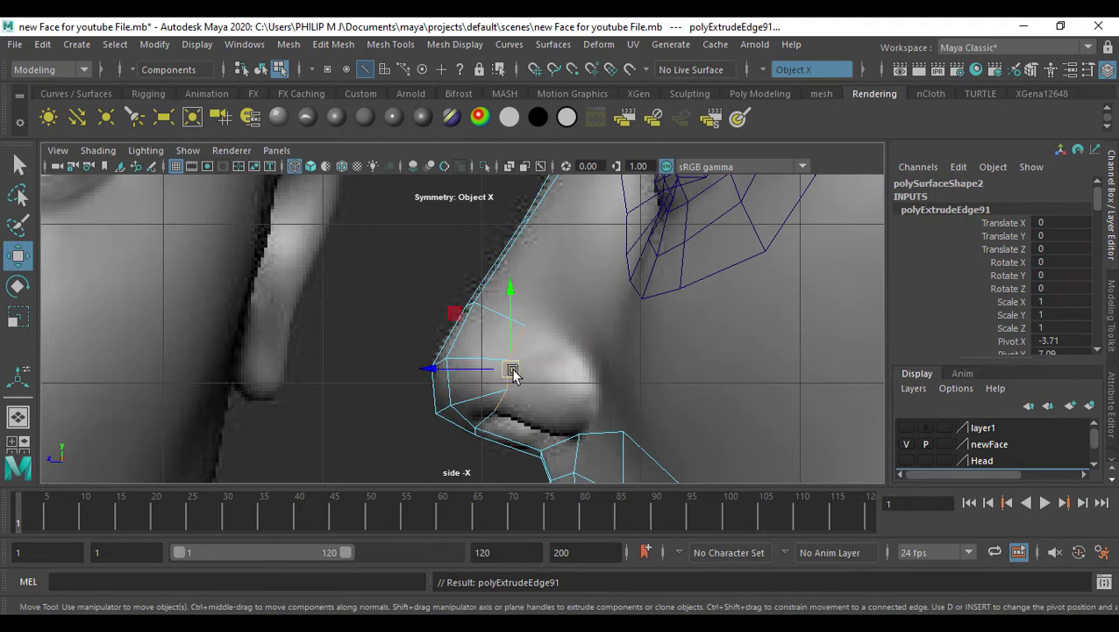
{"action": "left_click_drag", "start_coordinate": [513, 372], "coordinate": [561, 384]}
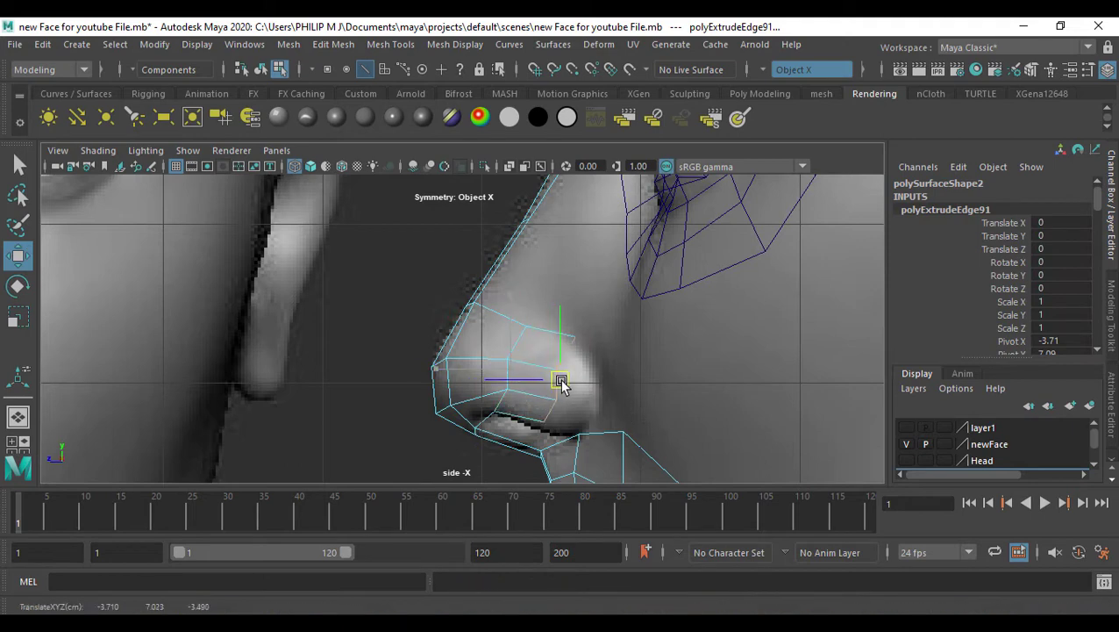
Move the newly extruded edges outward in front view to the outer contour of the nostril wing
{"action": "key", "text": "space"}
{"action": "key", "text": "space"}
{"action": "middle_click_drag", "start_coordinate": [404, 419], "coordinate": [448, 408], "text": "alt"}
{"action": "scroll", "coordinate": [410, 391], "scroll_direction": "up", "scroll_amount": 1}
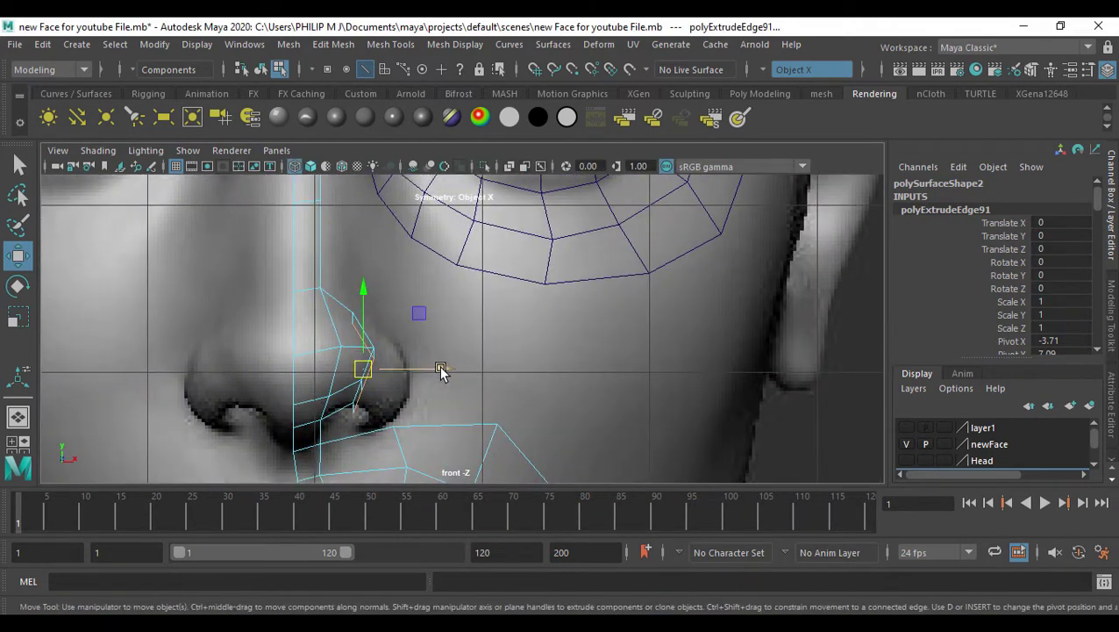
{"action": "left_click_drag", "start_coordinate": [441, 371], "coordinate": [476, 372]}
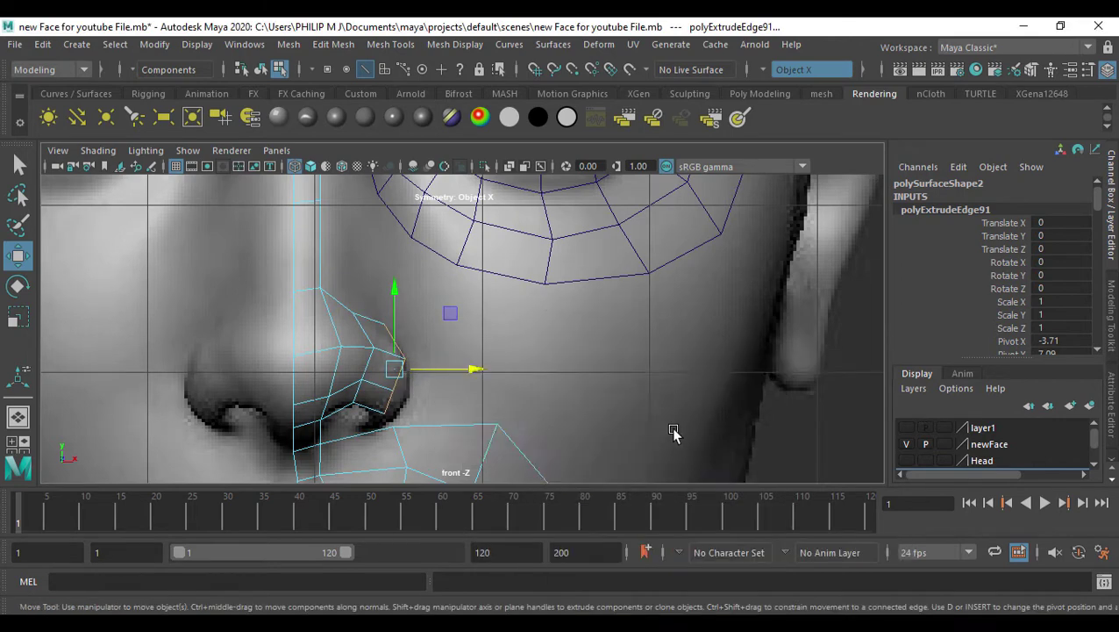
Extrude the nostril wing's outer edges again and move them back and slightly down in side view
{"action": "key", "text": "space"}
{"action": "key", "text": "space"}
{"action": "middle_click_drag", "start_coordinate": [645, 449], "coordinate": [594, 405], "text": "alt"}
{"action": "key", "text": "ctrl+e"}
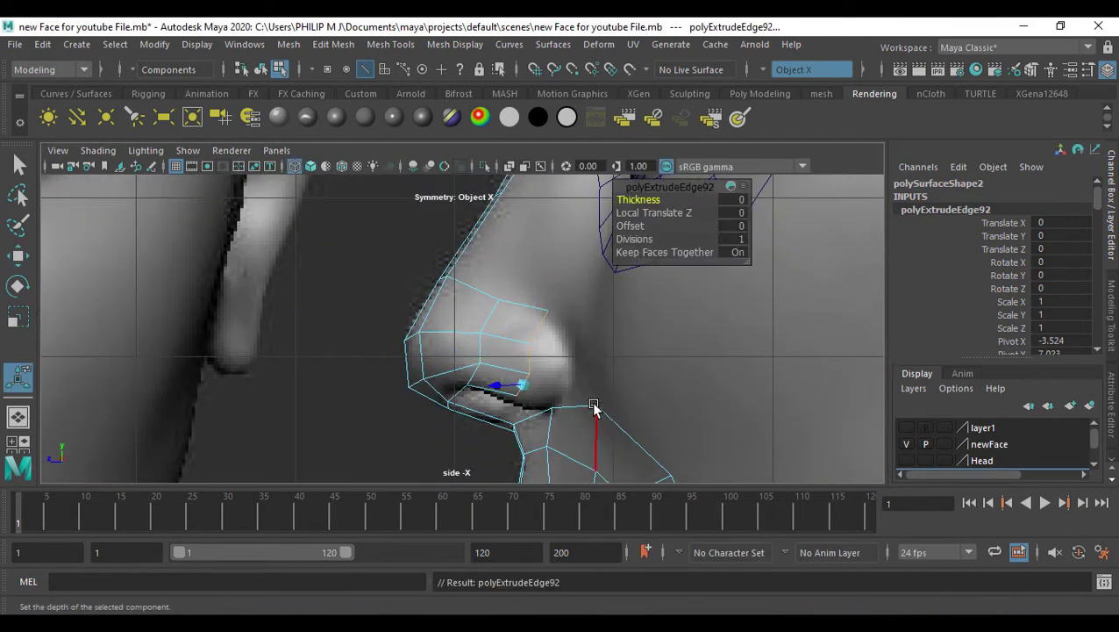
{"action": "left_click_drag", "start_coordinate": [456, 356], "coordinate": [489, 368]}
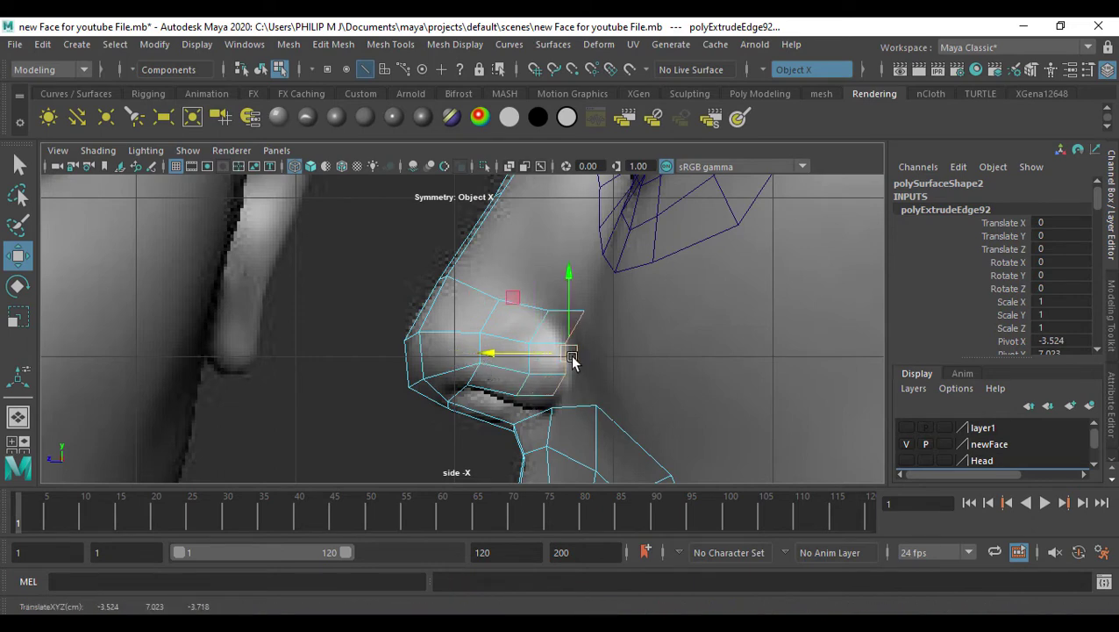
{"action": "left_click_drag", "start_coordinate": [570, 355], "coordinate": [571, 365]}
Move the newest nostril wing edges slightly inward and down in front view to fit the reference
{"action": "key", "text": "space"}
{"action": "key", "text": "space"}
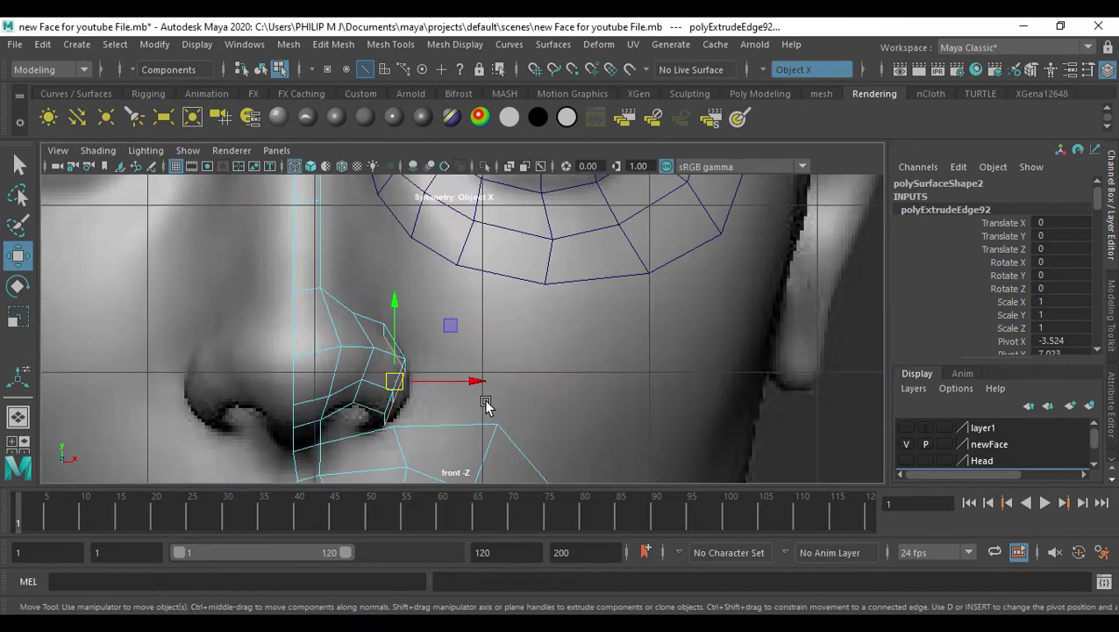
{"action": "left_click_drag", "start_coordinate": [485, 382], "coordinate": [475, 384]}
{"action": "middle_click_drag", "start_coordinate": [498, 411], "coordinate": [499, 422], "text": "alt"}
{"action": "left_click_drag", "start_coordinate": [392, 394], "coordinate": [397, 400]}
Merge the lowest rear vertex of the nostril wing with the adjacent upper-lip vertex
{"action": "key", "text": "space"}
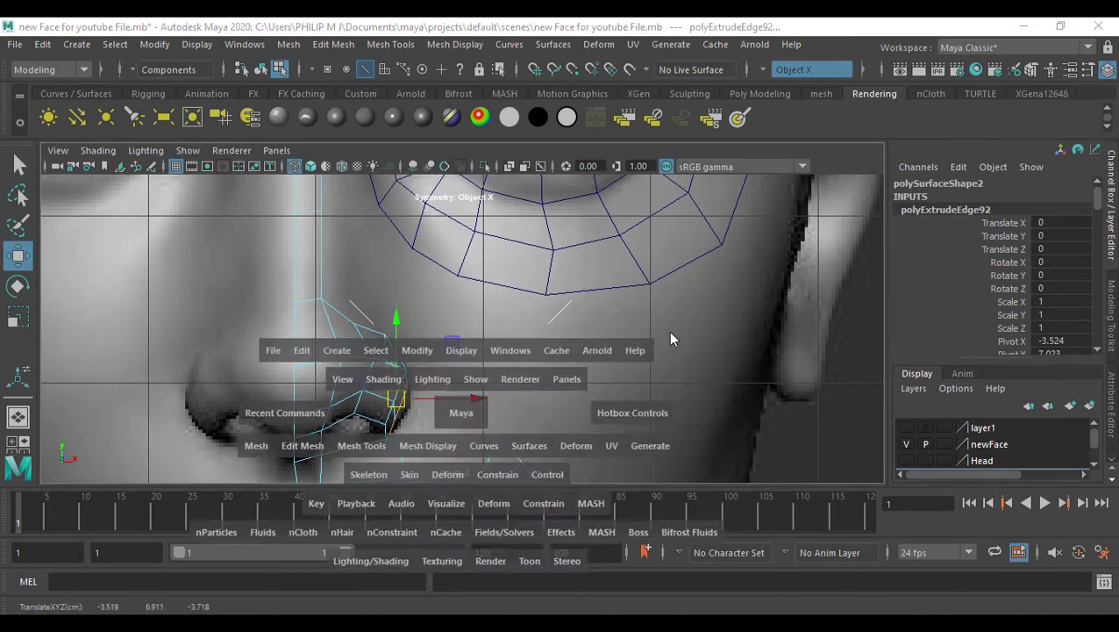
{"action": "key", "text": "space"}
{"action": "left_click_drag", "start_coordinate": [626, 334], "coordinate": [590, 339], "text": "alt"}
{"action": "right_click_drag", "start_coordinate": [531, 360], "coordinate": [465, 358]}
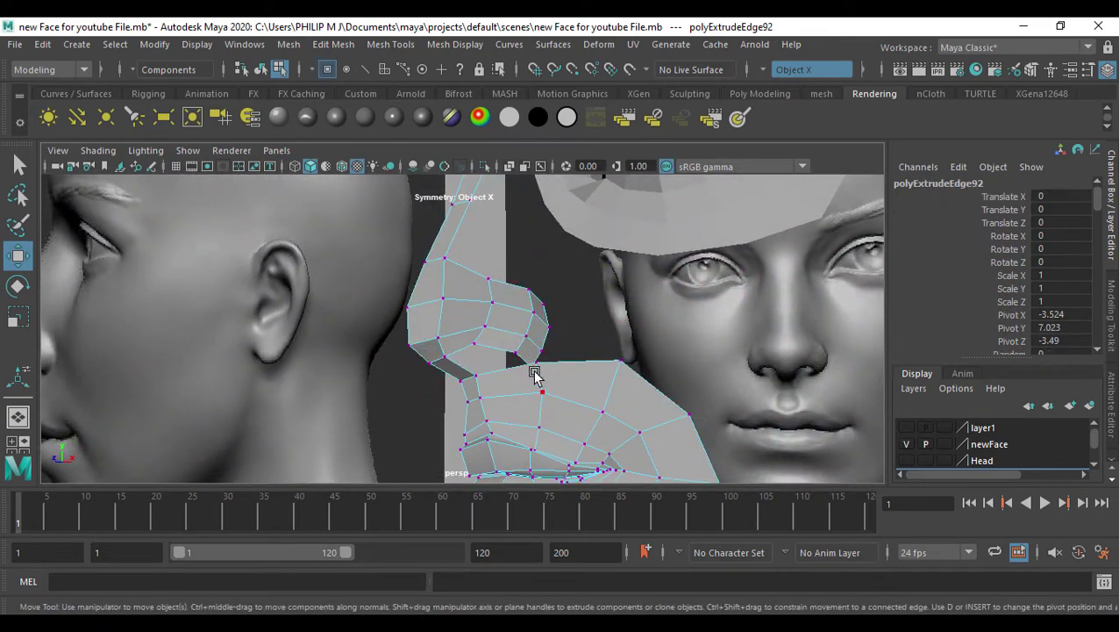
{"action": "left_click_drag", "start_coordinate": [532, 372], "coordinate": [555, 397], "text": "alt"}
{"action": "left_click", "coordinate": [521, 386]}
{"action": "left_click", "coordinate": [289, 46]}
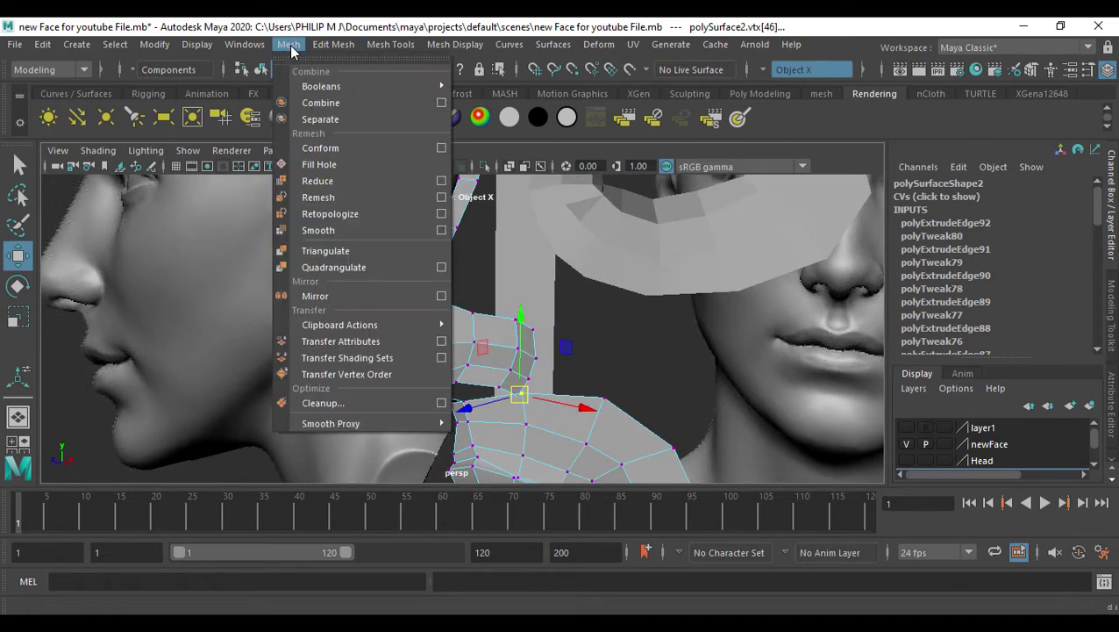
{"action": "left_click", "coordinate": [332, 44]}
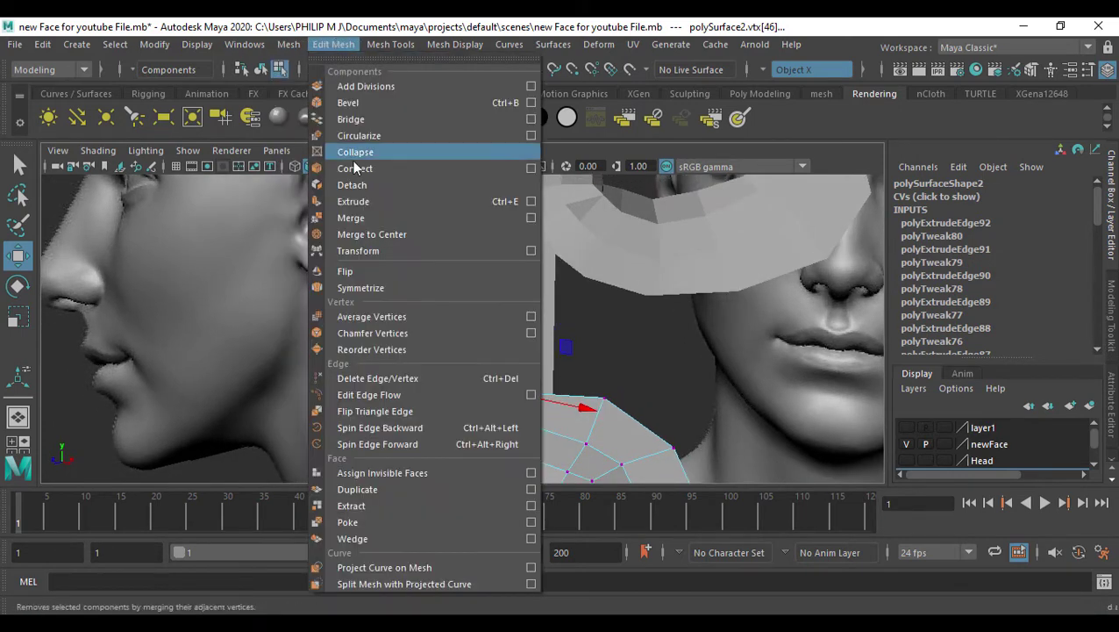
{"action": "left_click", "coordinate": [367, 217]}
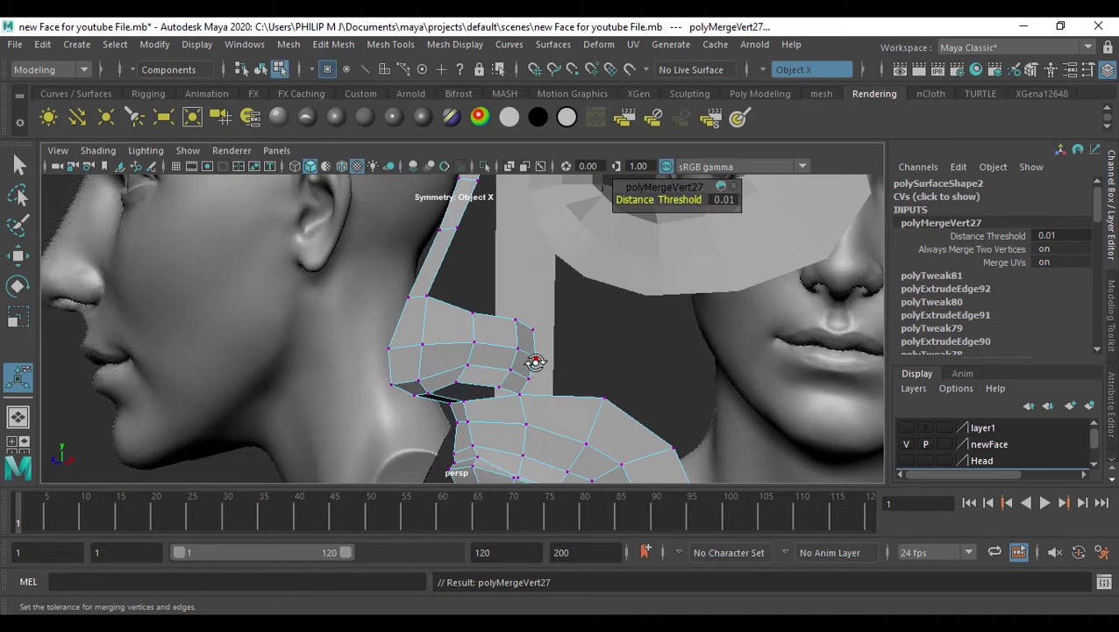
Extrude the three side edges of the nose bridge and move them back and slightly down in side view
{"action": "left_click_drag", "start_coordinate": [530, 365], "coordinate": [479, 365], "text": "alt"}
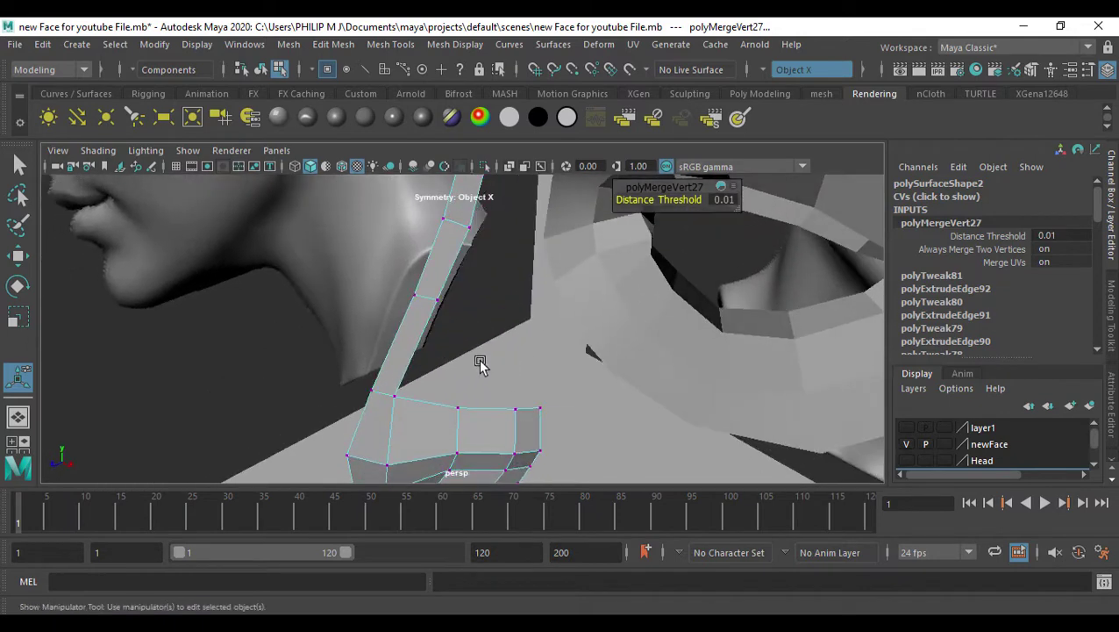
{"action": "key", "text": "q"}
{"action": "left_click", "coordinate": [429, 323]}
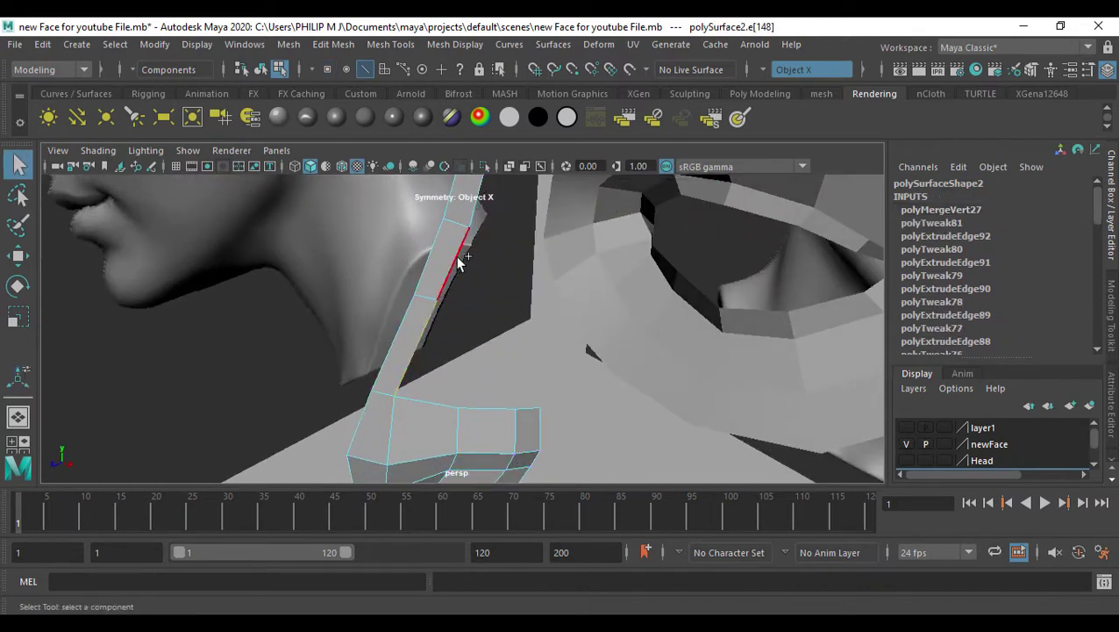
{"action": "key", "text": "space"}
{"action": "key", "text": "space"}
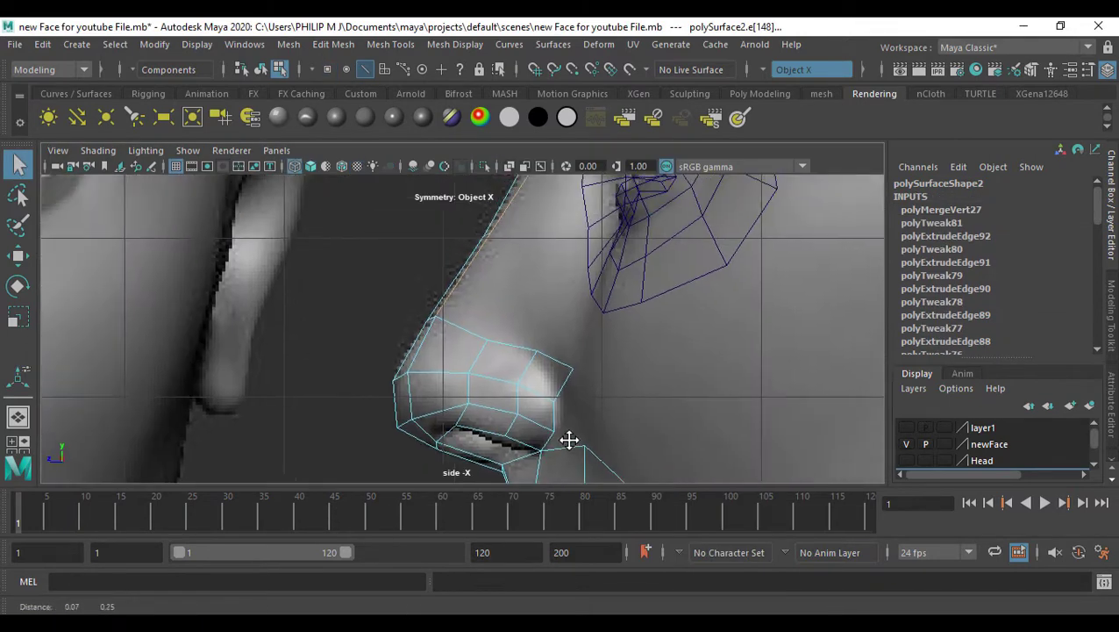
{"action": "scroll", "coordinate": [570, 442], "scroll_direction": "up", "scroll_amount": 2}
{"action": "key", "text": "ctrl+e"}
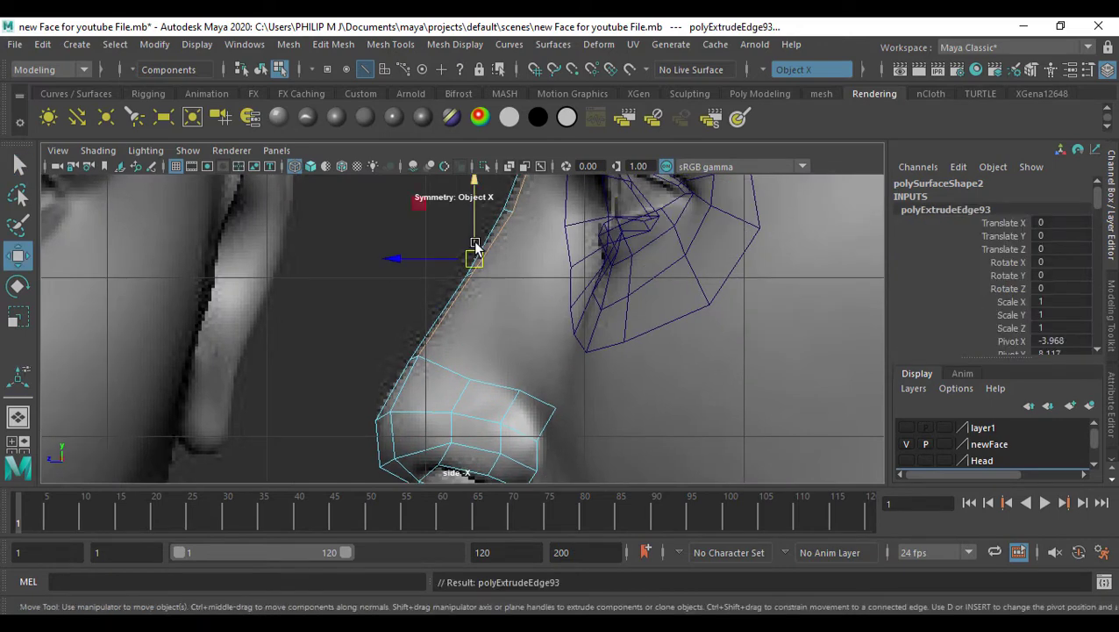
{"action": "left_click_drag", "start_coordinate": [475, 258], "coordinate": [527, 278]}
Merge the bottom vertex of the new bridge side strip with the neighbouring vertex on top of the nostril wing
{"action": "middle_click_drag", "start_coordinate": [534, 283], "coordinate": [551, 344], "text": "alt"}
{"action": "key", "text": "F9"}
{"action": "middle_click_drag", "start_coordinate": [547, 407], "coordinate": [545, 346], "text": "alt"}
{"action": "left_click", "coordinate": [484, 378]}
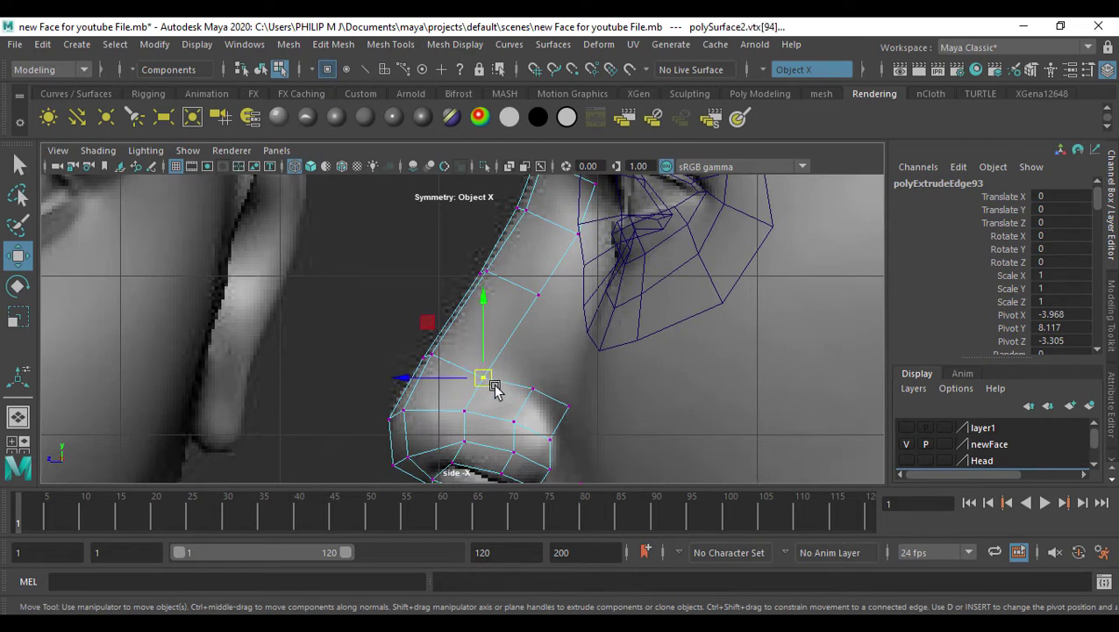
{"action": "left_click", "coordinate": [389, 44]}
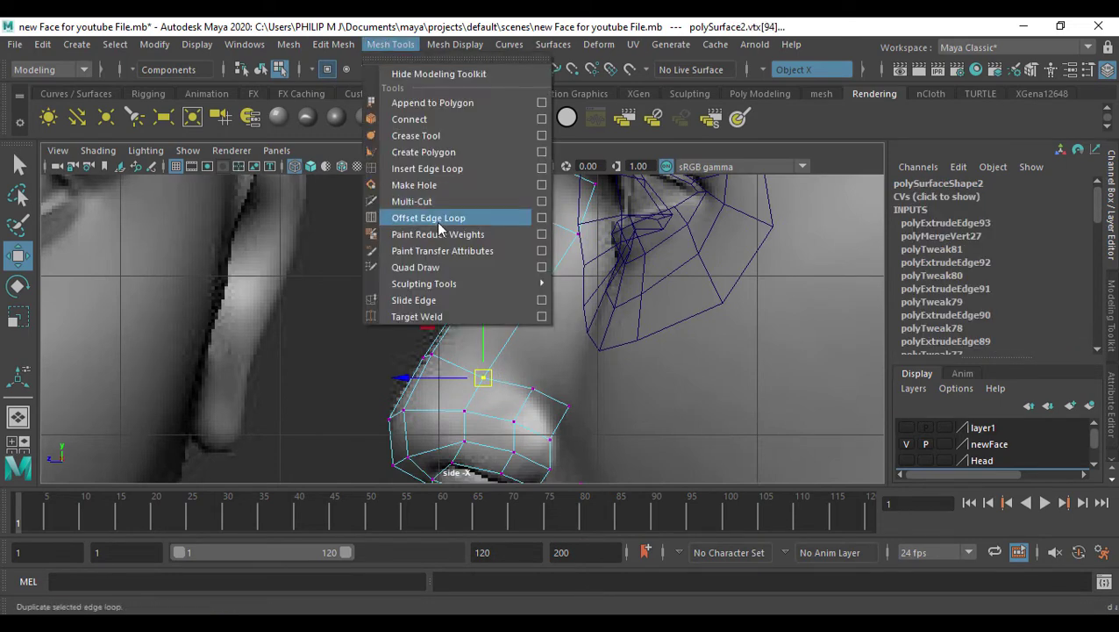
{"action": "mouse_move", "coordinate": [333, 44]}
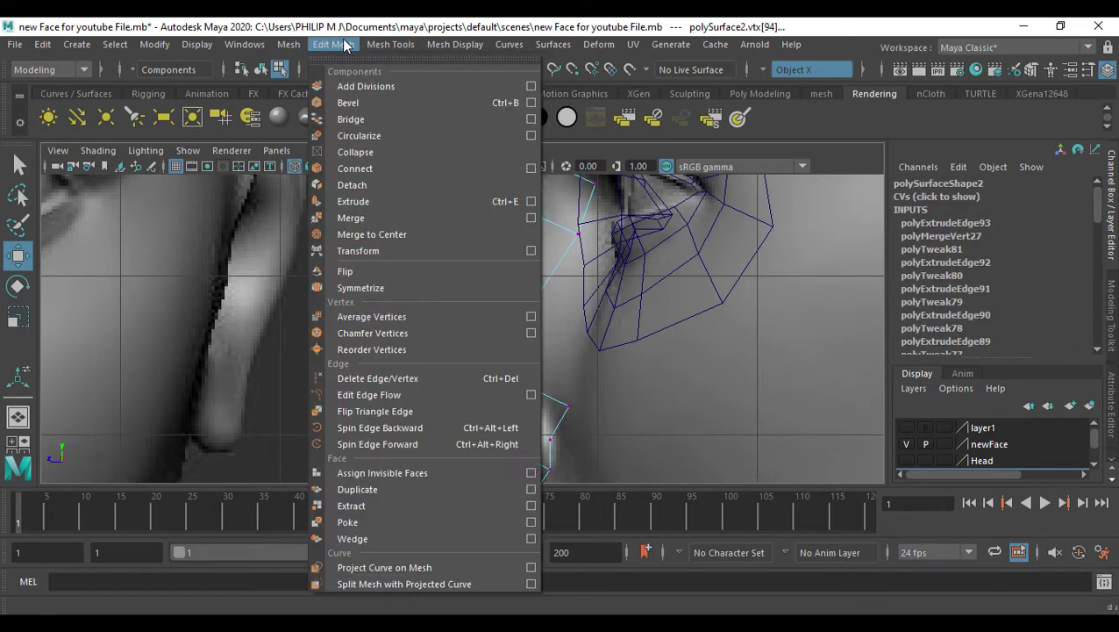
{"action": "left_click", "coordinate": [368, 216]}
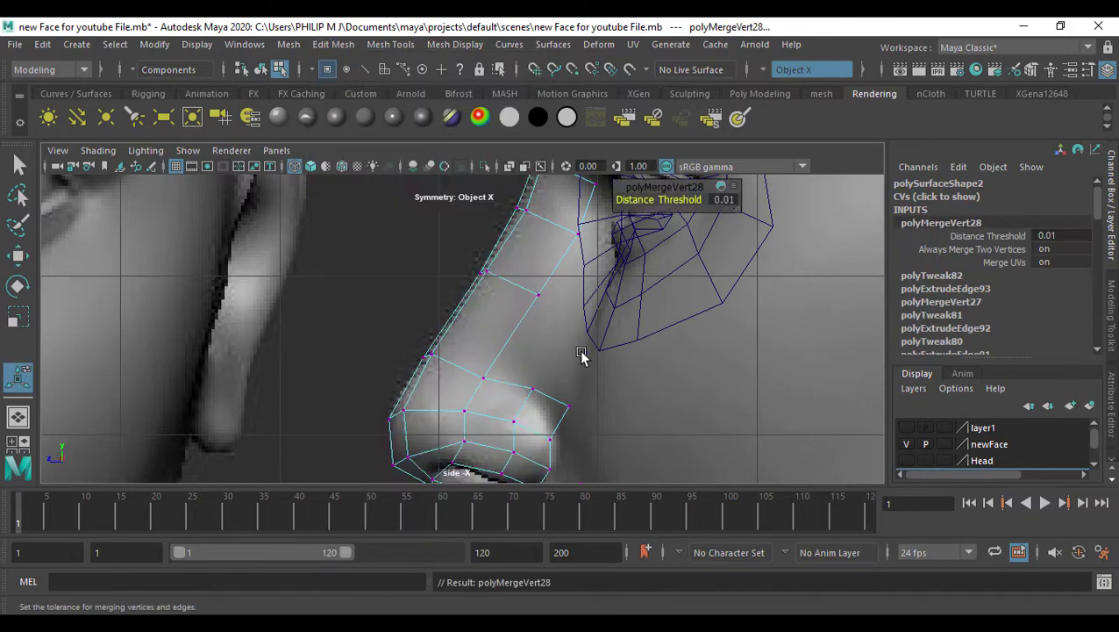
Move the three upper outer vertices of the bridge side strip forward and slightly up in side view
{"action": "middle_click_drag", "start_coordinate": [590, 353], "coordinate": [553, 422], "text": "alt"}
{"action": "left_click", "coordinate": [502, 365]}
{"action": "left_click_drag", "start_coordinate": [503, 369], "coordinate": [488, 359]}
{"action": "left_click", "coordinate": [542, 304]}
{"action": "left_click_drag", "start_coordinate": [541, 304], "coordinate": [520, 296]}
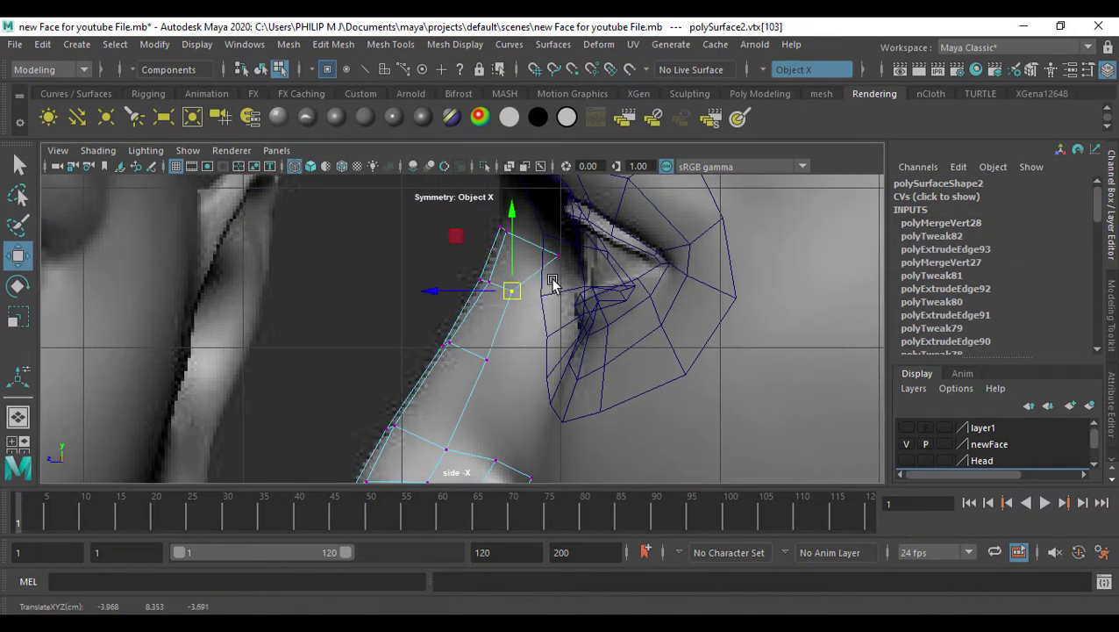
{"action": "left_click", "coordinate": [555, 255]}
{"action": "left_click_drag", "start_coordinate": [555, 255], "coordinate": [540, 252]}
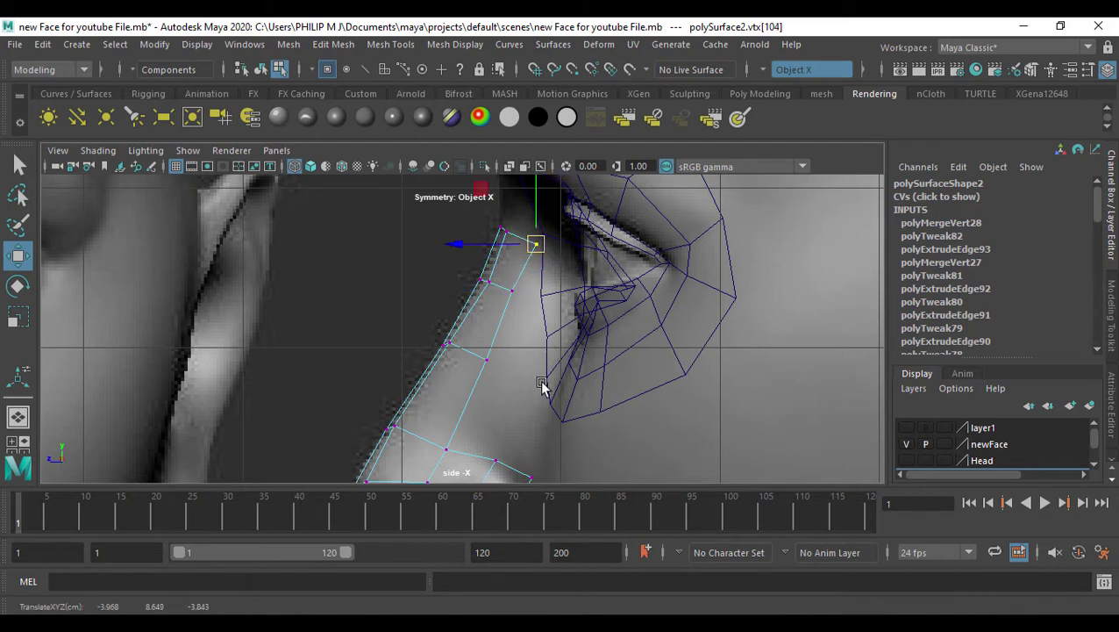
Reposition the rear and top vertices of the nostril wing in side view to follow its rounded contour
{"action": "middle_click_drag", "start_coordinate": [527, 459], "coordinate": [549, 371], "text": "alt"}
{"action": "left_click_drag", "start_coordinate": [569, 407], "coordinate": [542, 429]}
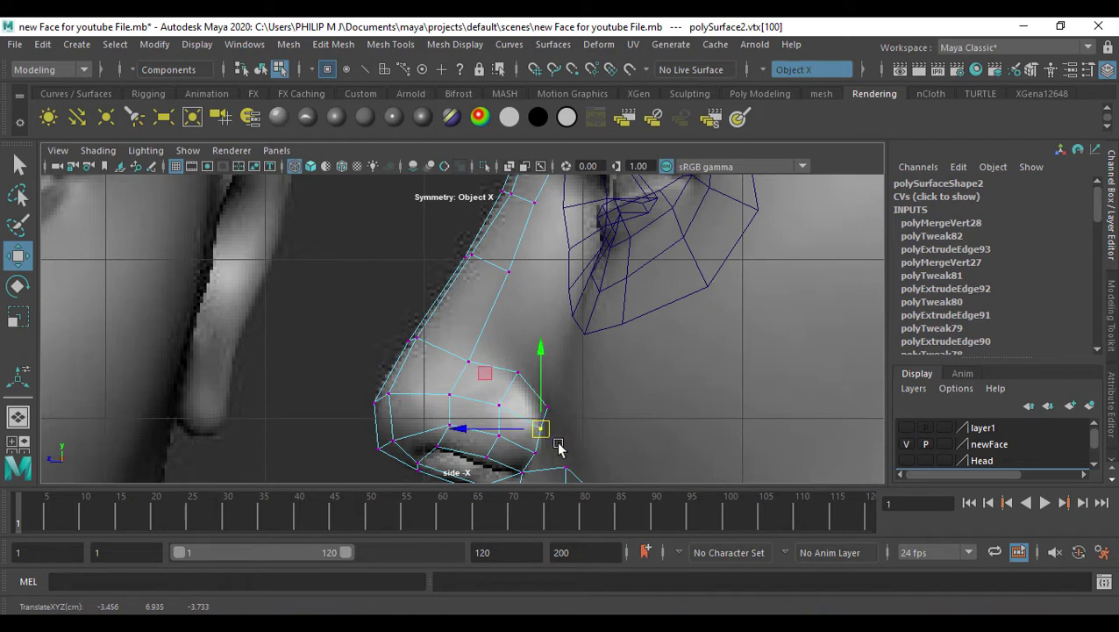
{"action": "middle_click_drag", "start_coordinate": [558, 444], "coordinate": [553, 406], "text": "alt"}
{"action": "left_click", "coordinate": [530, 418]}
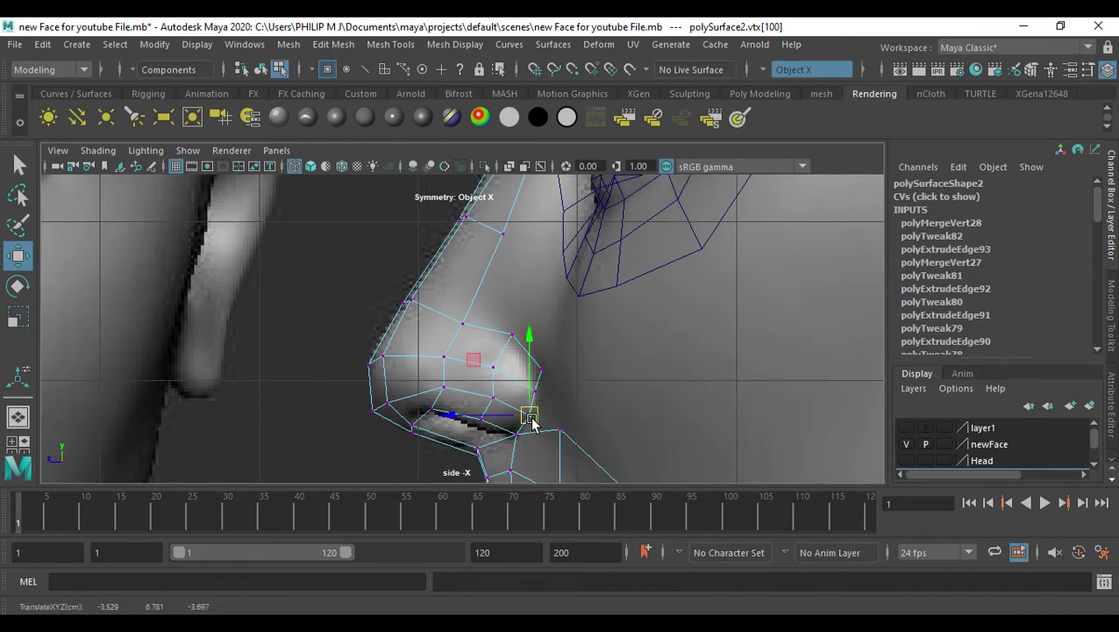
{"action": "left_click", "coordinate": [511, 335]}
{"action": "left_click_drag", "start_coordinate": [512, 336], "coordinate": [497, 334]}
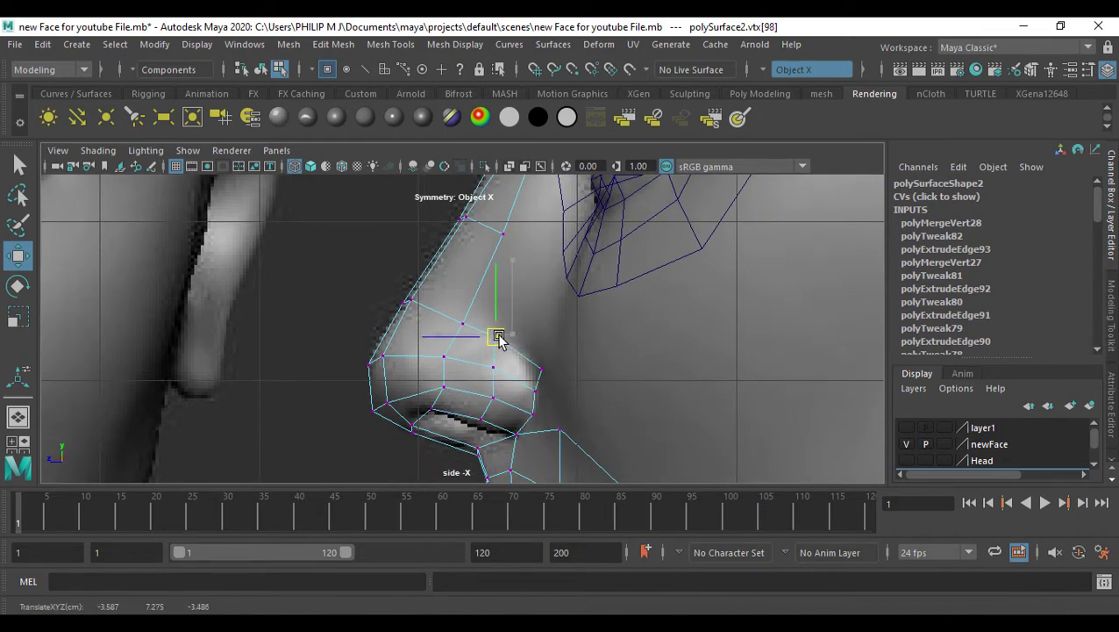
{"action": "left_click", "coordinate": [540, 369]}
{"action": "left_click_drag", "start_coordinate": [540, 368], "coordinate": [536, 353]}
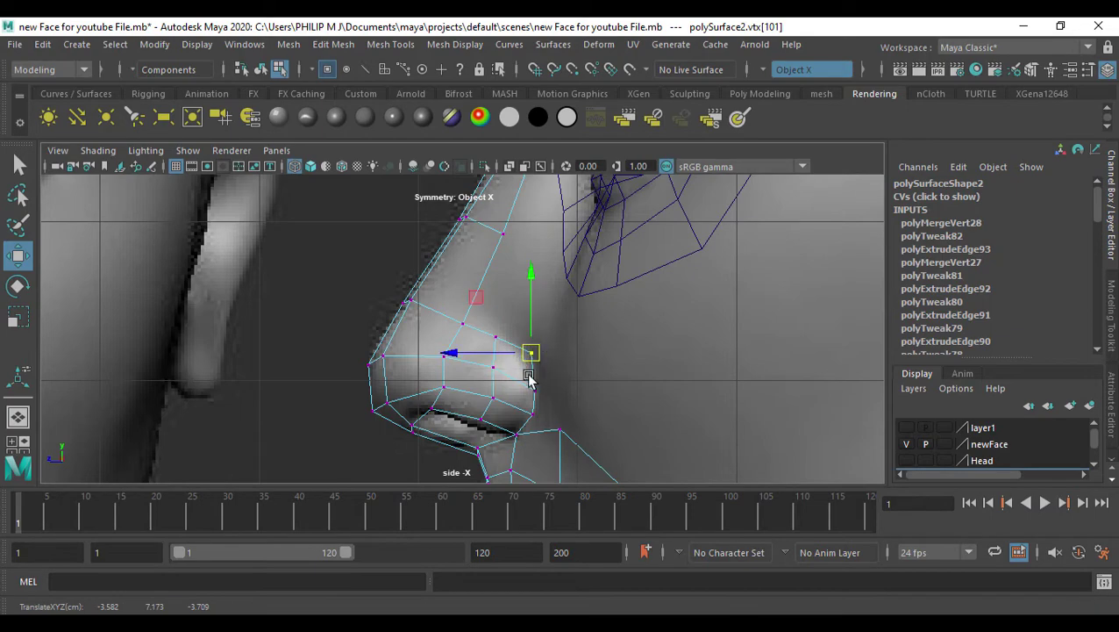
Extrude the three outer side edges of the nose bridge strip in perspective view
{"action": "middle_click_drag", "start_coordinate": [536, 355], "coordinate": [577, 393], "text": "alt"}
{"action": "key", "text": "space"}
{"action": "key", "text": "space"}
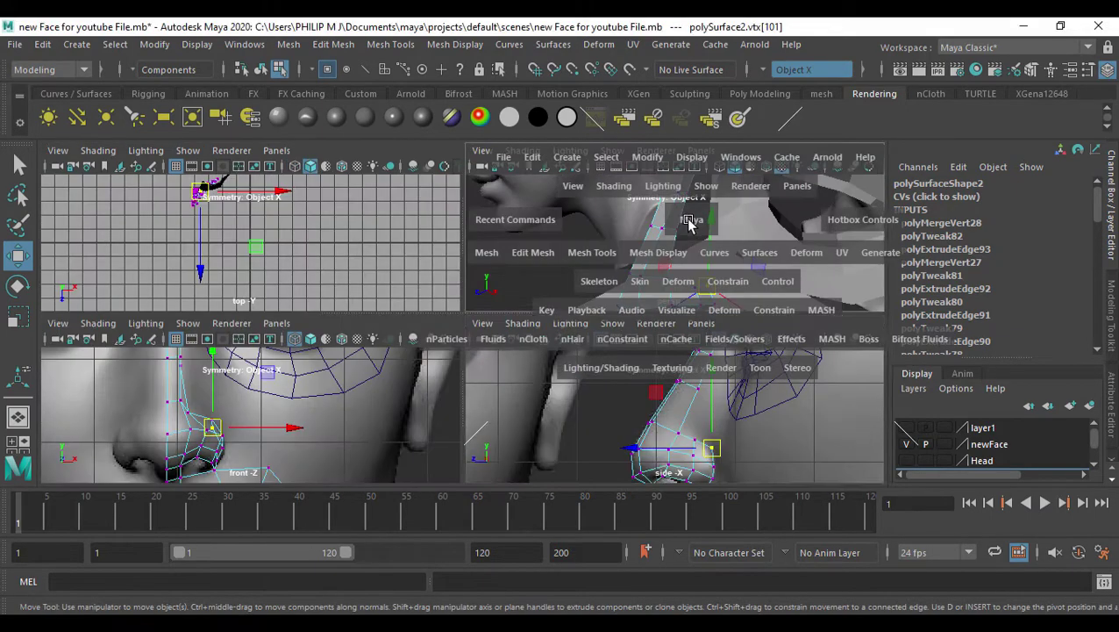
{"action": "left_click_drag", "start_coordinate": [679, 263], "coordinate": [461, 377], "text": "alt"}
{"action": "right_click_drag", "start_coordinate": [460, 375], "coordinate": [466, 349]}
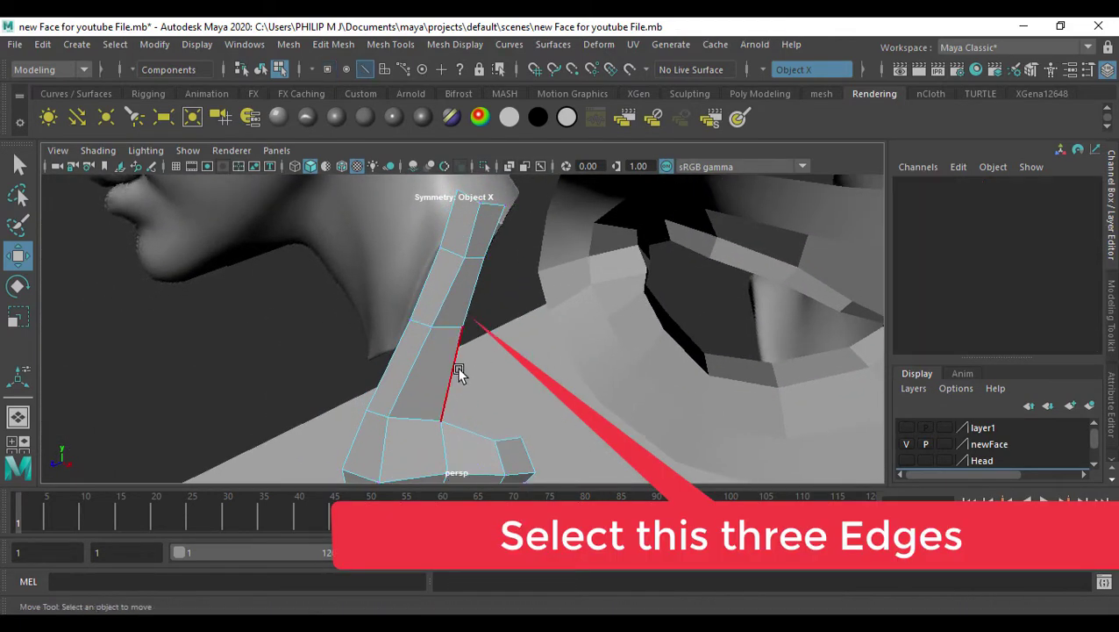
{"action": "left_click", "coordinate": [460, 370]}
{"action": "left_click_drag", "start_coordinate": [470, 300], "coordinate": [654, 373], "text": "alt"}
{"action": "key", "text": "ctrl+e"}
{"action": "key", "text": "w"}
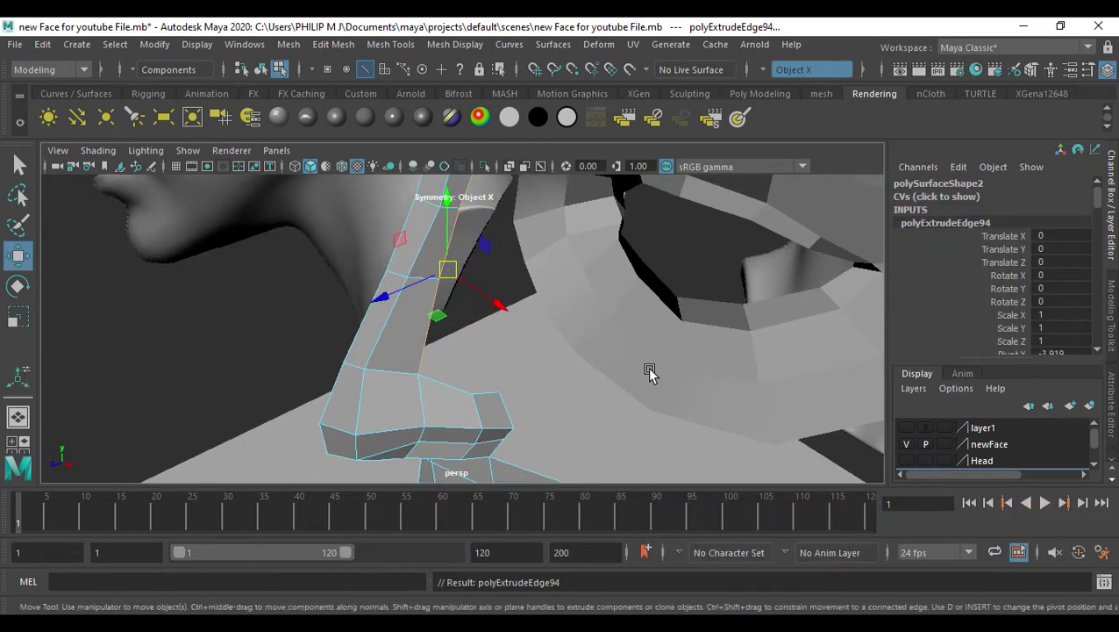
{"action": "key", "text": "space"}
{"action": "scroll", "coordinate": [565, 371], "scroll_direction": "up", "scroll_amount": 1}
{"action": "scroll", "coordinate": [575, 437], "scroll_direction": "up", "scroll_amount": 1}
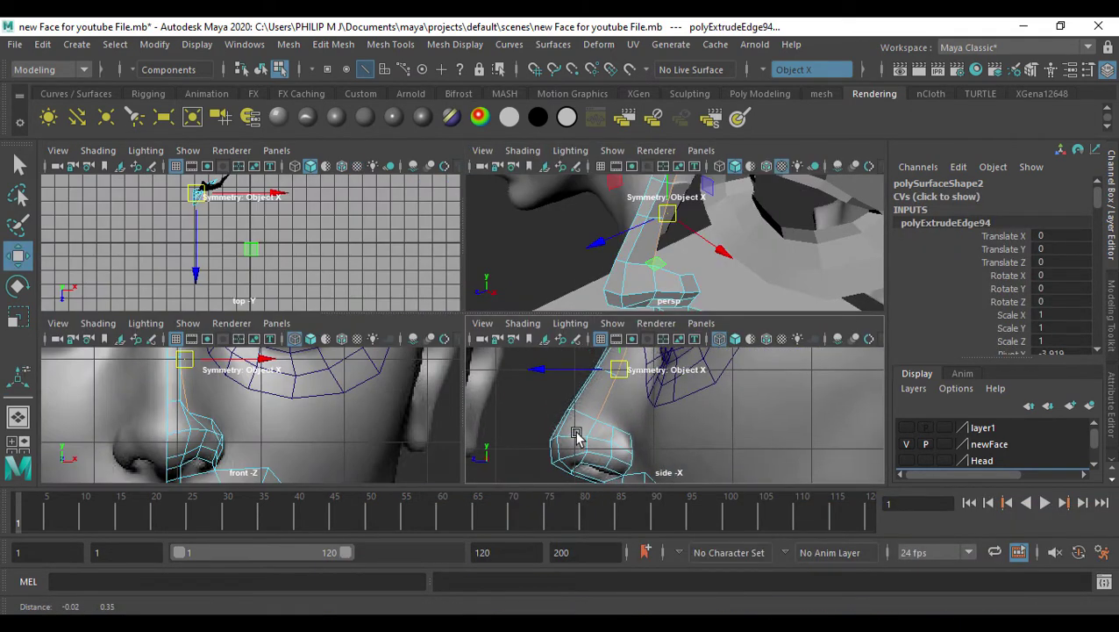
{"action": "key", "text": "space"}
{"action": "scroll", "coordinate": [490, 418], "scroll_direction": "up", "scroll_amount": 1}
{"action": "left_click_drag", "start_coordinate": [349, 318], "coordinate": [392, 314]}
{"action": "key", "text": "ctrl+z"}
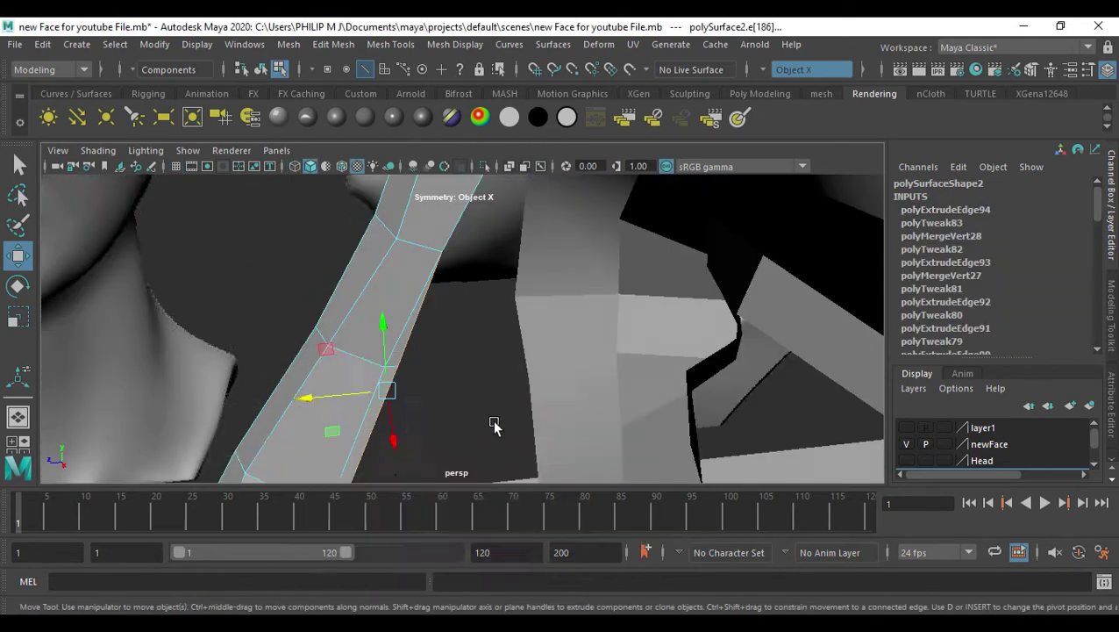
Move the extruded bridge edges back and slightly down in side view, towards the inner eye
{"action": "key", "text": "space"}
{"action": "key", "text": "space"}
{"action": "middle_click_drag", "start_coordinate": [633, 402], "coordinate": [637, 358], "text": "alt"}
{"action": "left_click_drag", "start_coordinate": [281, 292], "coordinate": [347, 324]}
{"action": "left_click_drag", "start_coordinate": [417, 290], "coordinate": [422, 317]}
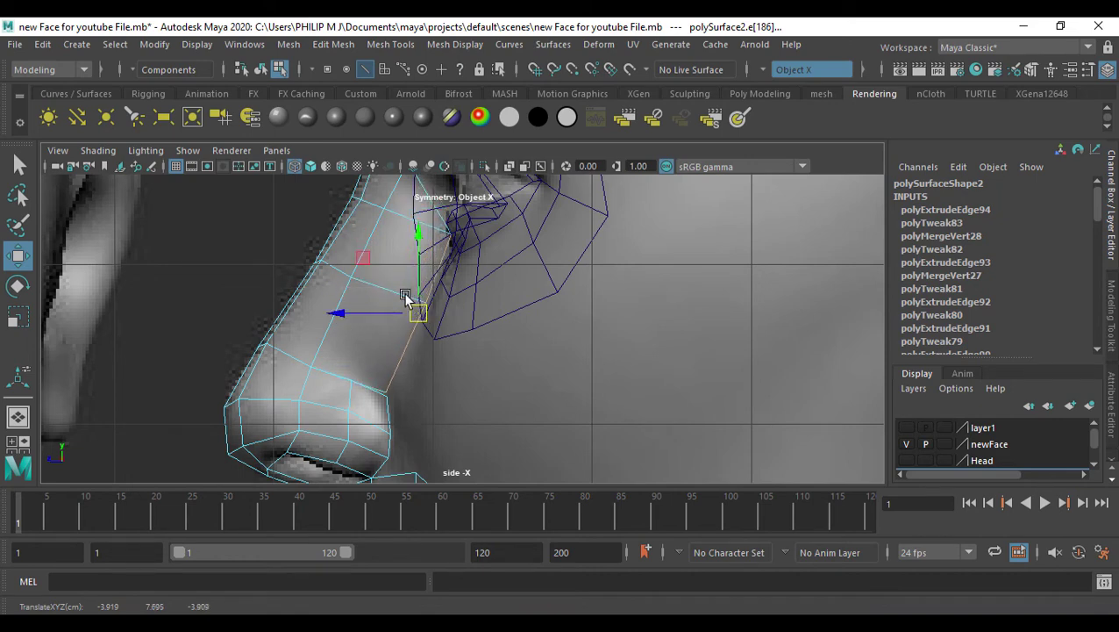
Reposition the upper vertices of the newly extruded bridge strip in side view to line up with the eye mesh's inner border
{"action": "middle_click_drag", "start_coordinate": [405, 297], "coordinate": [399, 391], "text": "alt"}
{"action": "left_click", "coordinate": [413, 278]}
{"action": "left_click_drag", "start_coordinate": [424, 292], "coordinate": [405, 312], "text": "shift"}
{"action": "key", "text": "F9"}
{"action": "left_click", "coordinate": [459, 326]}
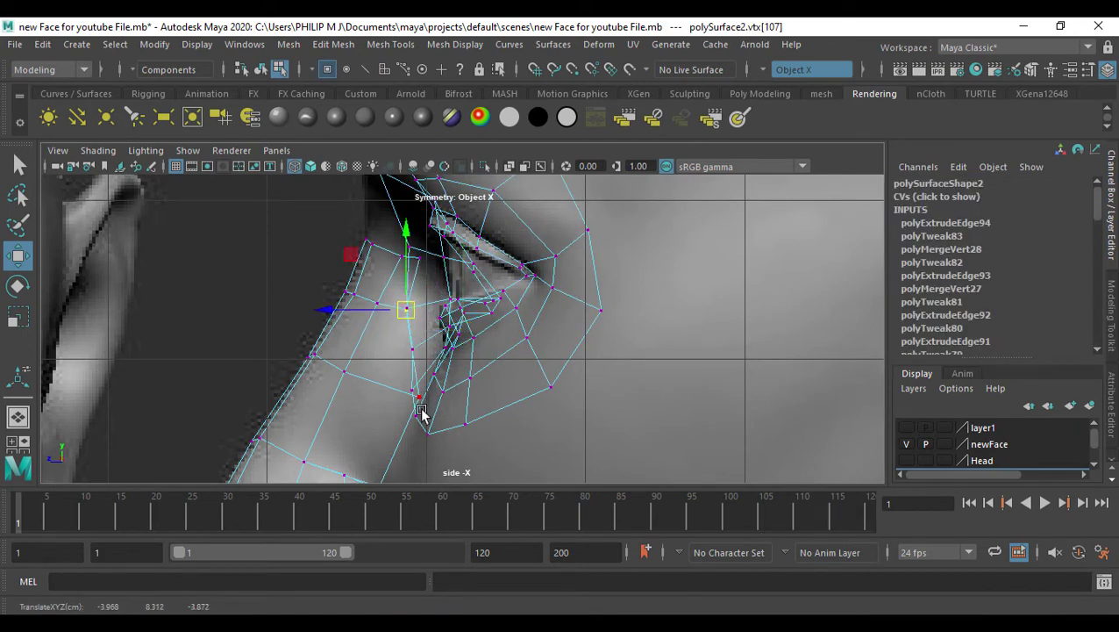
{"action": "left_click", "coordinate": [417, 399]}
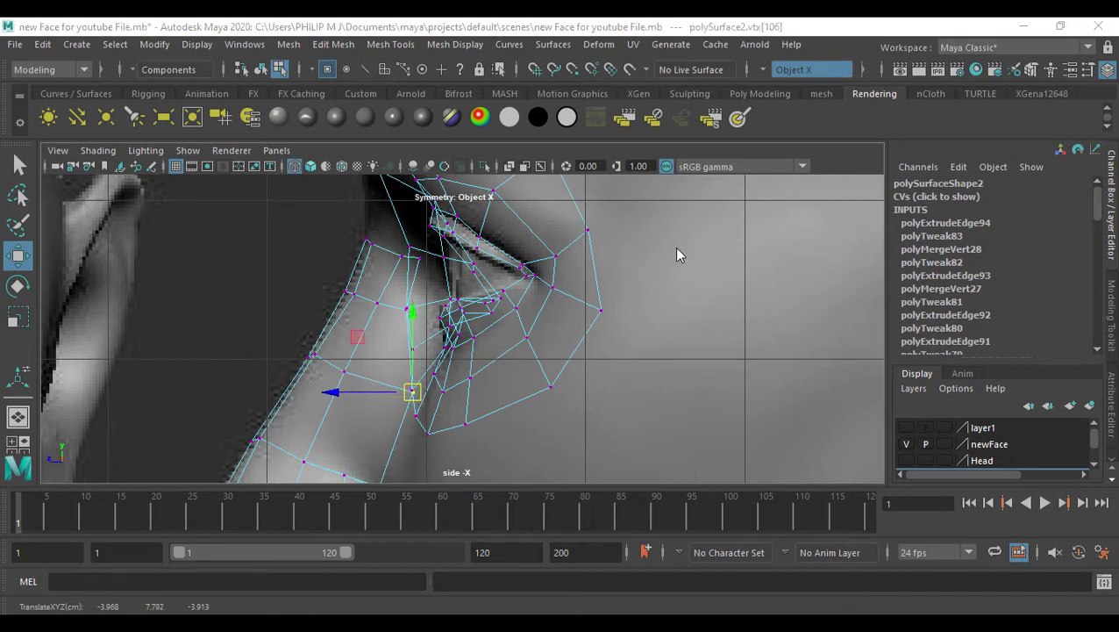
Move the three upper outer vertices of the new bridge strip sideways towards the eye mesh's inner border in front view
{"action": "key", "text": "space"}
{"action": "key", "text": "space"}
{"action": "left_click_drag", "start_coordinate": [645, 327], "coordinate": [712, 313], "text": "alt"}
{"action": "key", "text": "space"}
{"action": "key", "text": "space"}
{"action": "middle_click_drag", "start_coordinate": [407, 339], "coordinate": [418, 427], "text": "alt"}
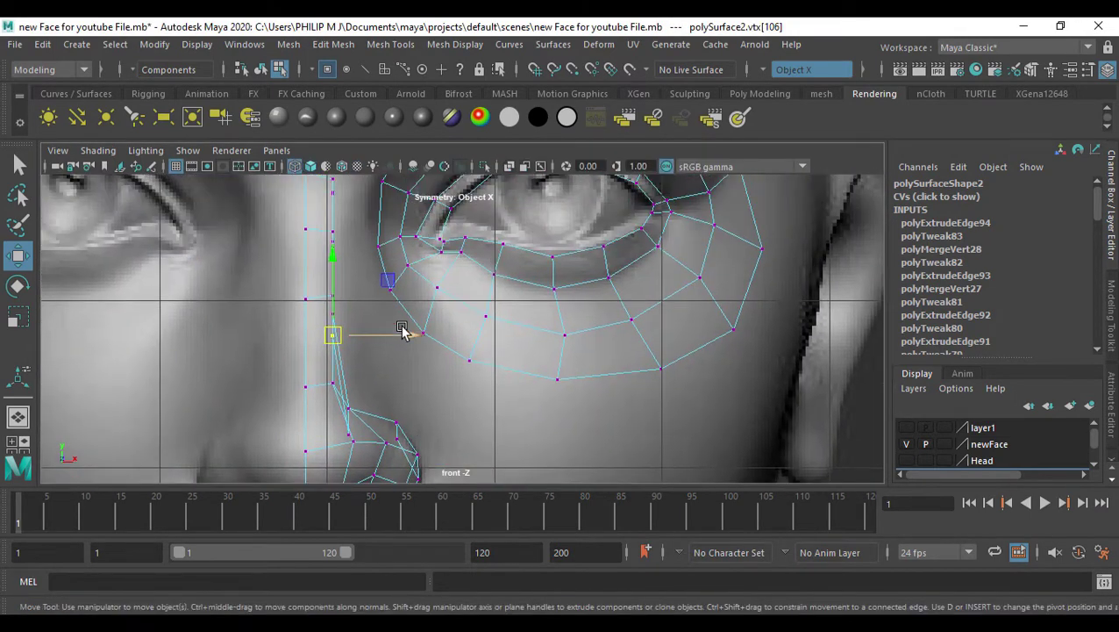
{"action": "left_click_drag", "start_coordinate": [402, 329], "coordinate": [454, 329]}
{"action": "key", "text": "Up"}
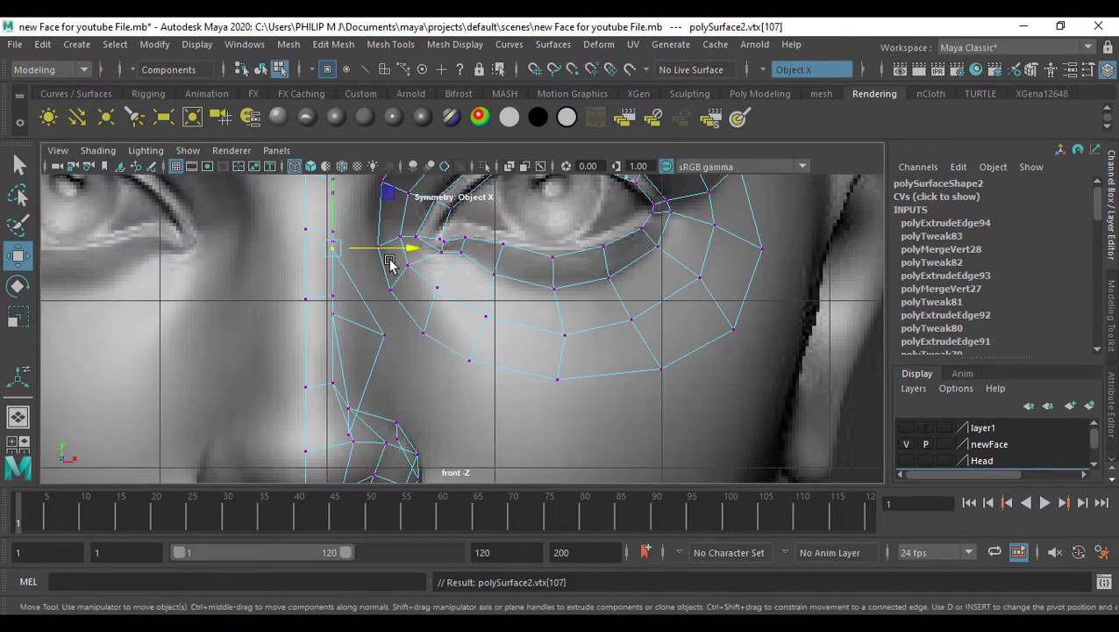
{"action": "left_click_drag", "start_coordinate": [400, 249], "coordinate": [442, 250]}
{"action": "left_click", "coordinate": [439, 331]}
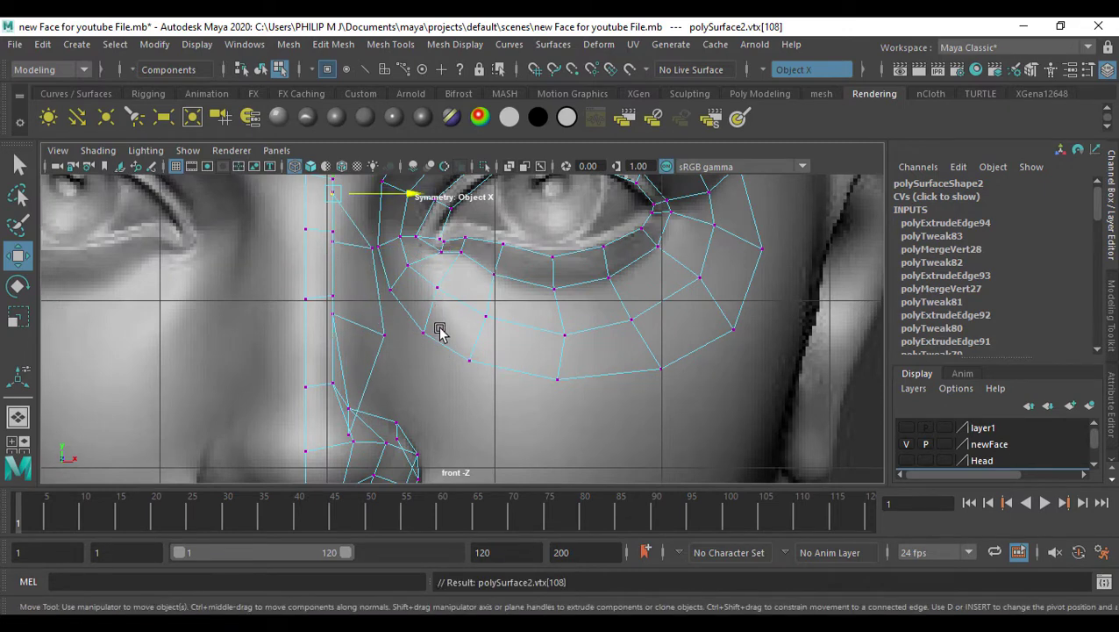
{"action": "middle_click_drag", "start_coordinate": [451, 298], "coordinate": [461, 418], "text": "alt"}
{"action": "left_click_drag", "start_coordinate": [421, 310], "coordinate": [455, 308]}
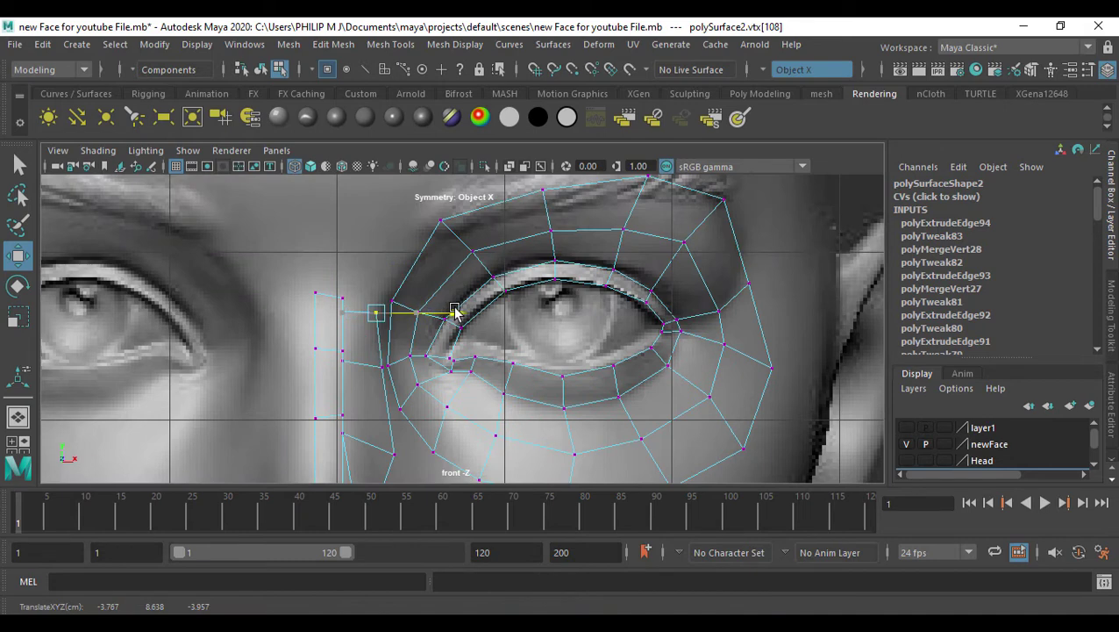
{"action": "left_click_drag", "start_coordinate": [377, 318], "coordinate": [422, 312]}
Shift the three vertices of the adjacent inner column slightly outward in front view to even out the bridge strips
{"action": "left_click", "coordinate": [342, 314]}
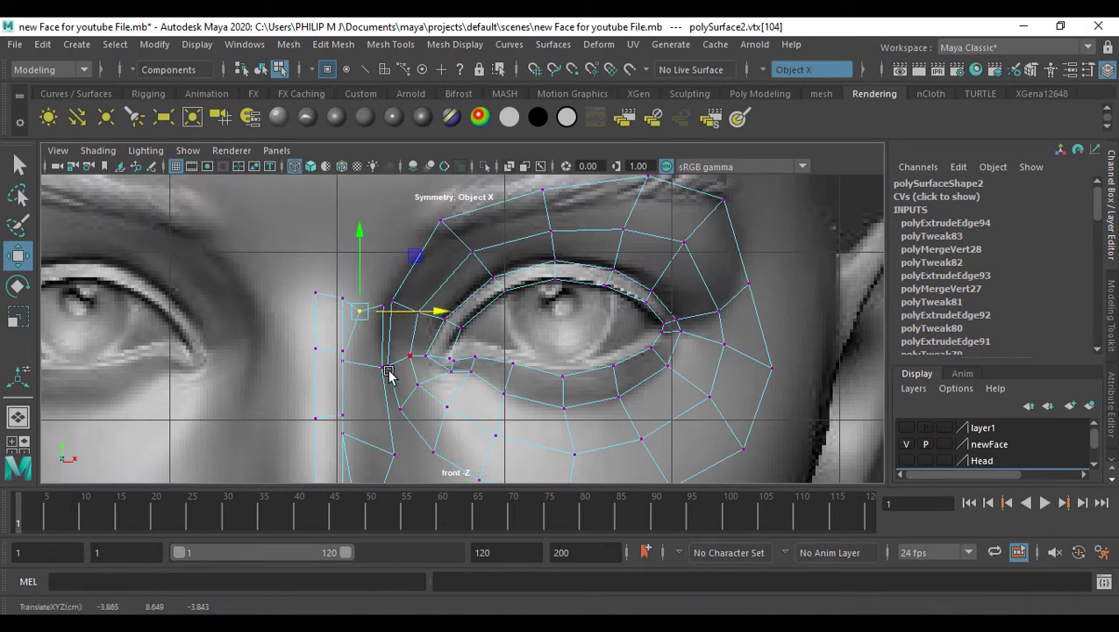
{"action": "left_click", "coordinate": [342, 361]}
{"action": "left_click_drag", "start_coordinate": [398, 360], "coordinate": [414, 360]}
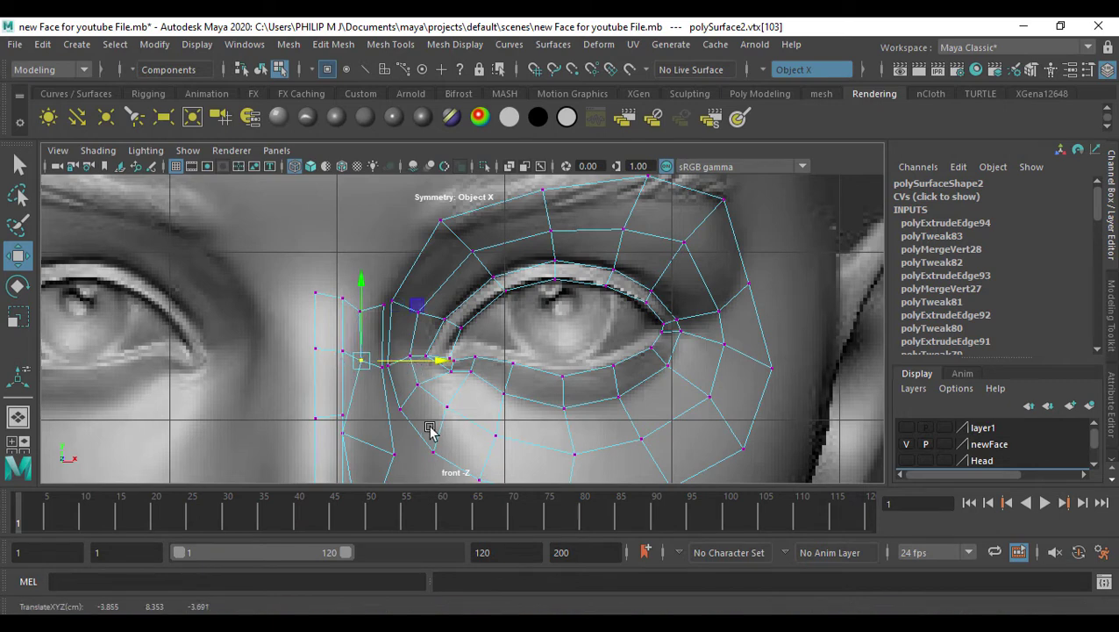
{"action": "middle_click_drag", "start_coordinate": [430, 429], "coordinate": [428, 285], "text": "alt"}
{"action": "left_click", "coordinate": [341, 304]}
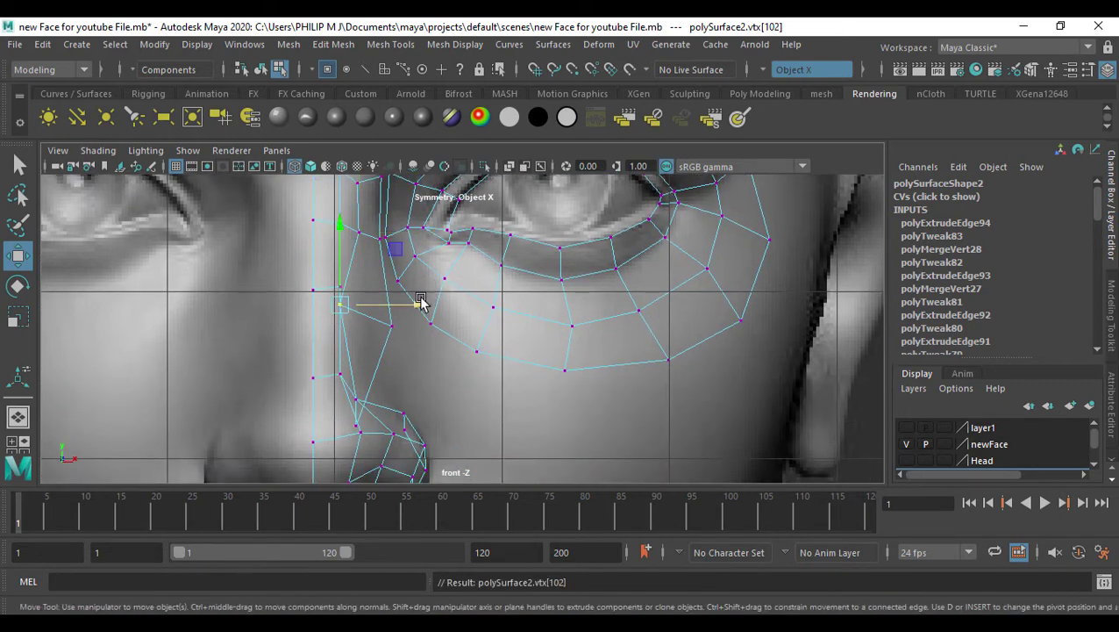
{"action": "left_click_drag", "start_coordinate": [420, 303], "coordinate": [444, 305]}
Move the shared vertex above the nostril wing slightly outward and the strip's bottom outer vertex outward and up in front view
{"action": "left_click", "coordinate": [357, 399]}
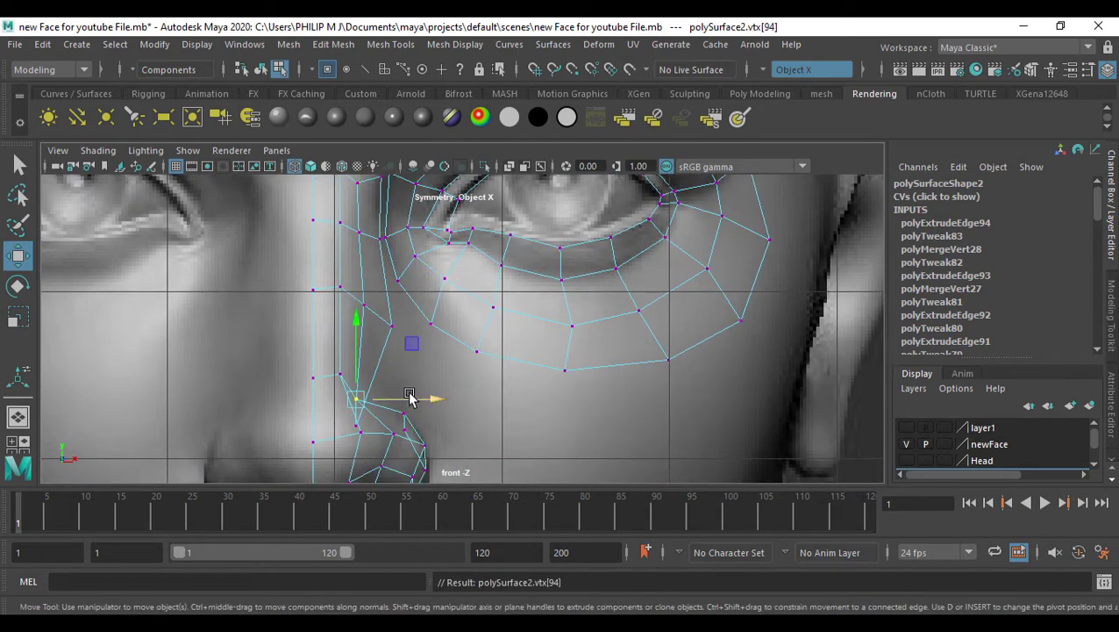
{"action": "key", "text": "Down"}
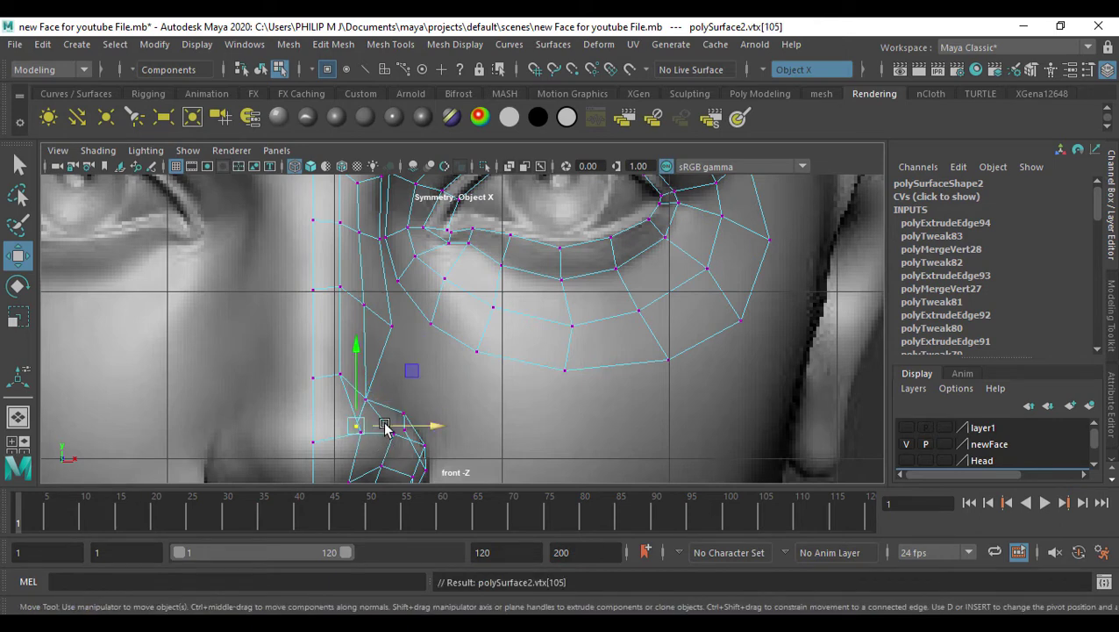
{"action": "left_click_drag", "start_coordinate": [386, 427], "coordinate": [413, 408]}
Pull the bottom outer vertex of the new strip and the one above it inward towards the nose in perspective view
{"action": "key", "text": "space"}
{"action": "key", "text": "space"}
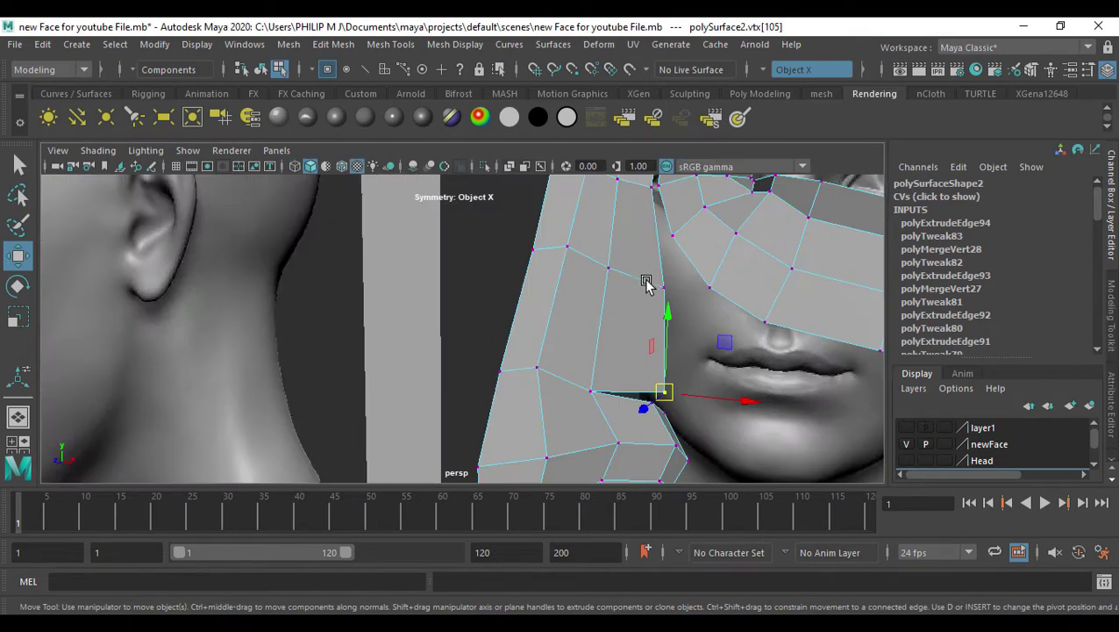
{"action": "left_click_drag", "start_coordinate": [647, 283], "coordinate": [624, 384], "text": "alt"}
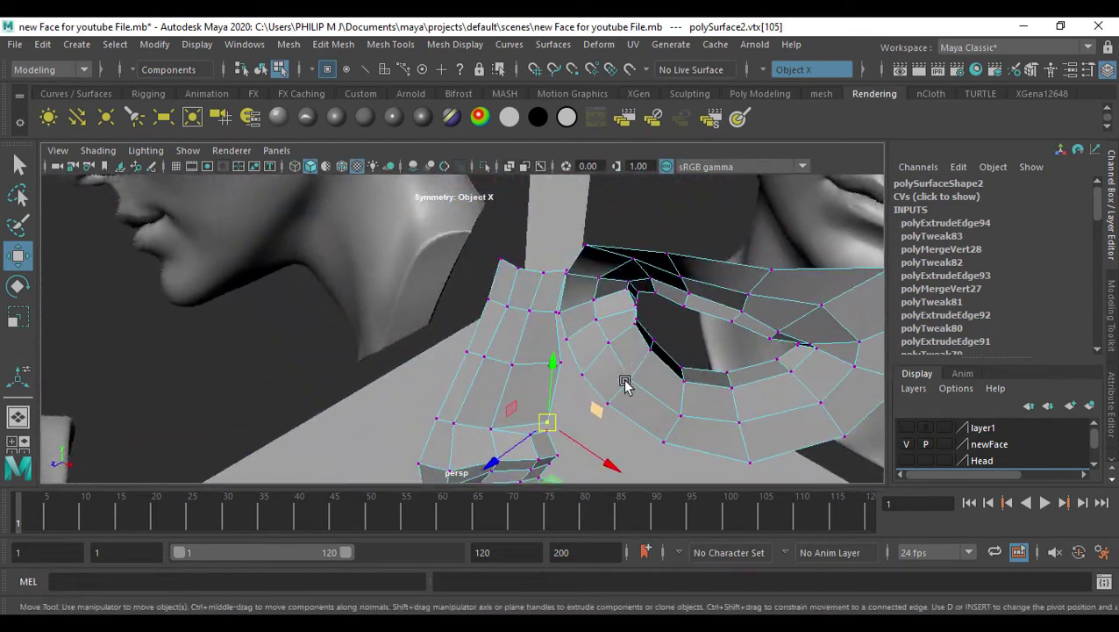
{"action": "middle_click_drag", "start_coordinate": [593, 407], "coordinate": [575, 324], "text": "alt"}
{"action": "scroll", "coordinate": [571, 334], "scroll_direction": "up", "scroll_amount": 3}
{"action": "left_click_drag", "start_coordinate": [589, 361], "coordinate": [669, 342], "text": "alt"}
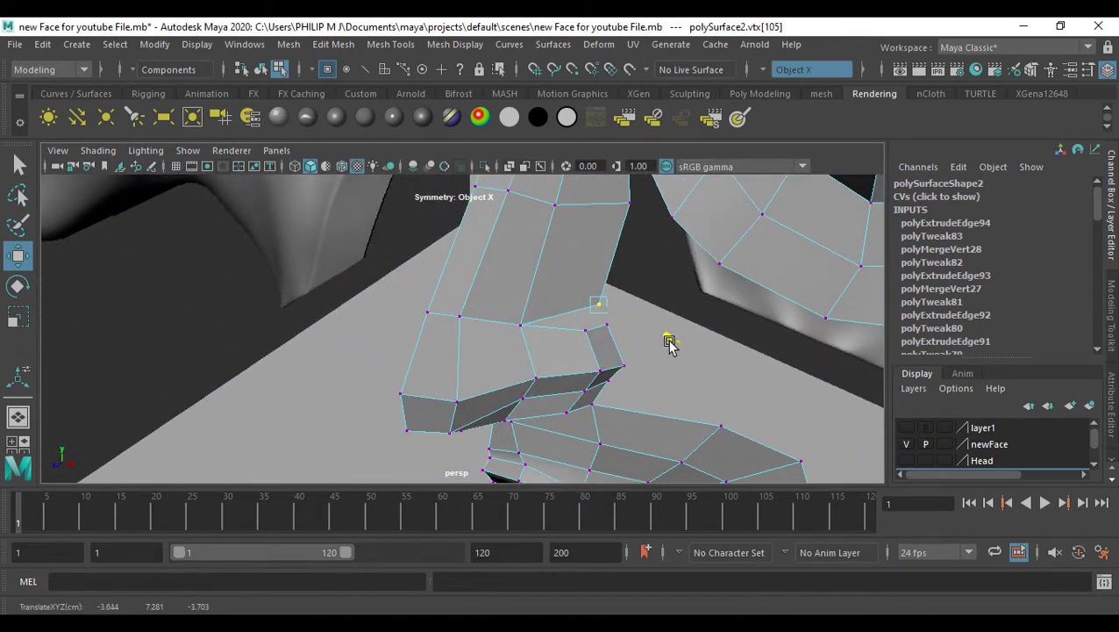
{"action": "middle_click_drag", "start_coordinate": [668, 342], "coordinate": [658, 342]}
{"action": "left_click_drag", "start_coordinate": [570, 327], "coordinate": [622, 262], "text": "alt"}
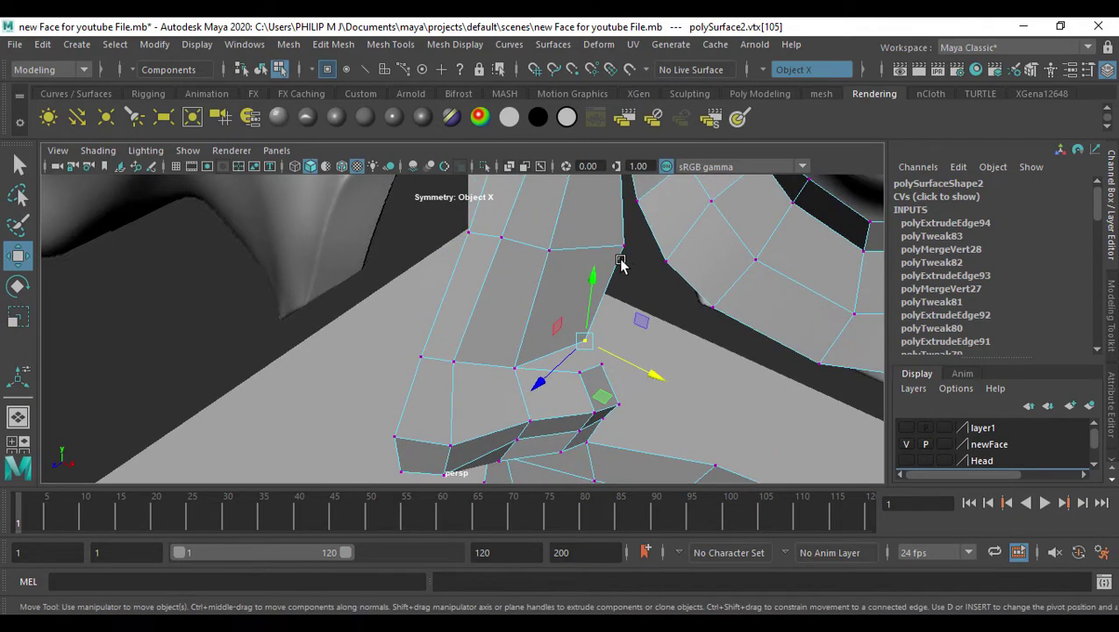
{"action": "left_click", "coordinate": [622, 249]}
{"action": "left_click_drag", "start_coordinate": [695, 279], "coordinate": [416, 341]}
{"action": "scroll", "coordinate": [667, 310], "scroll_direction": "down", "scroll_amount": 4}
Raise the lower outer vertices of the new strip and the inner neighbour beside the eye corner in front view
{"action": "key", "text": "space"}
{"action": "key", "text": "space"}
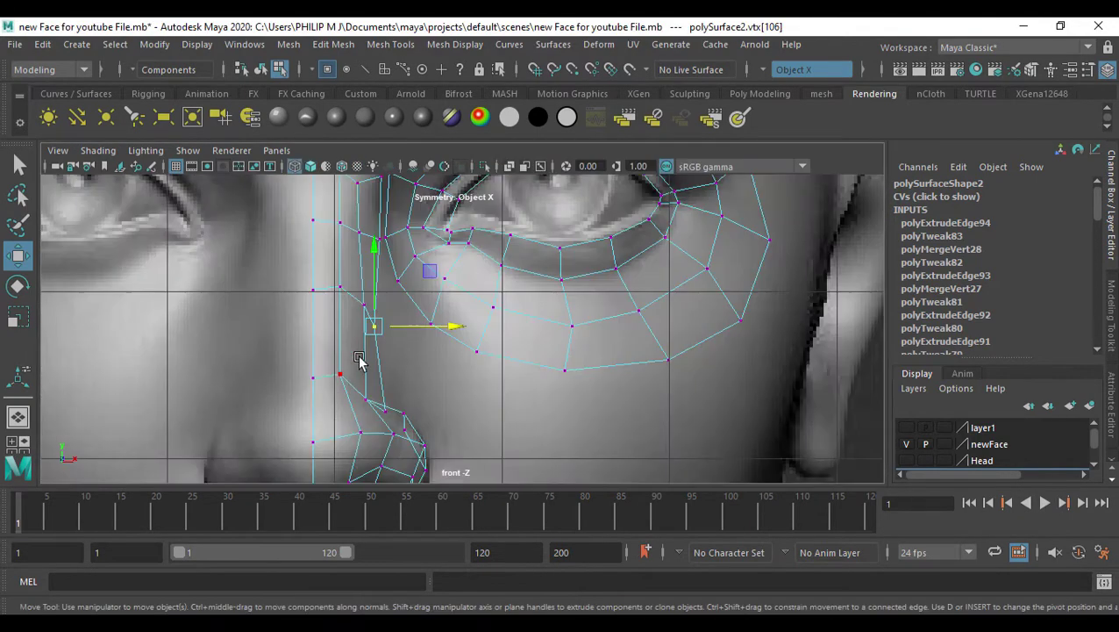
{"action": "middle_click_drag", "start_coordinate": [405, 324], "coordinate": [416, 350], "text": "alt"}
{"action": "left_click_drag", "start_coordinate": [435, 351], "coordinate": [442, 353]}
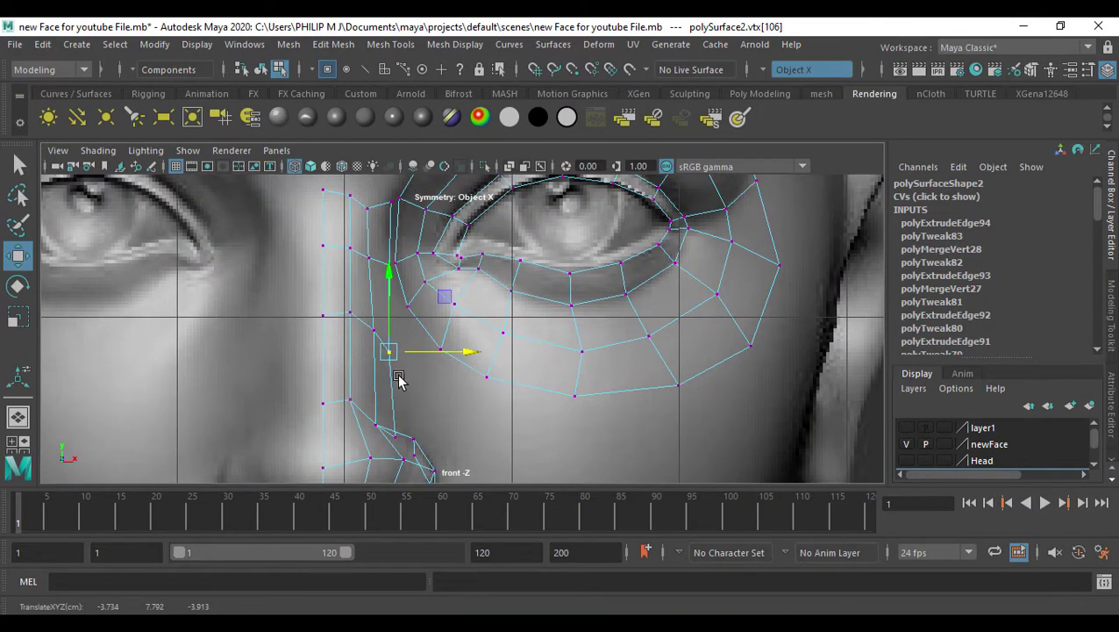
{"action": "mouse_move", "coordinate": [426, 385]}
{"action": "middle_mouse_down", "text": "alt"}
{"action": "mouse_move", "coordinate": [435, 357]}
{"action": "mouse_move", "coordinate": [438, 372]}
{"action": "middle_mouse_up", "text": "alt"}
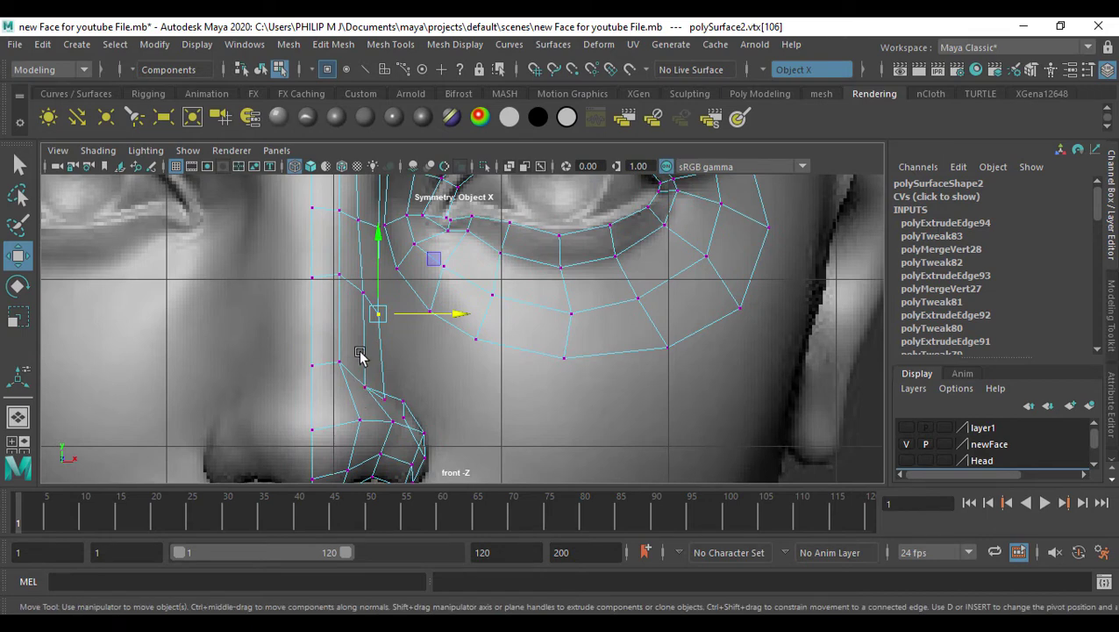
{"action": "left_click_drag", "start_coordinate": [380, 313], "coordinate": [367, 268]}
{"action": "left_click", "coordinate": [363, 294]}
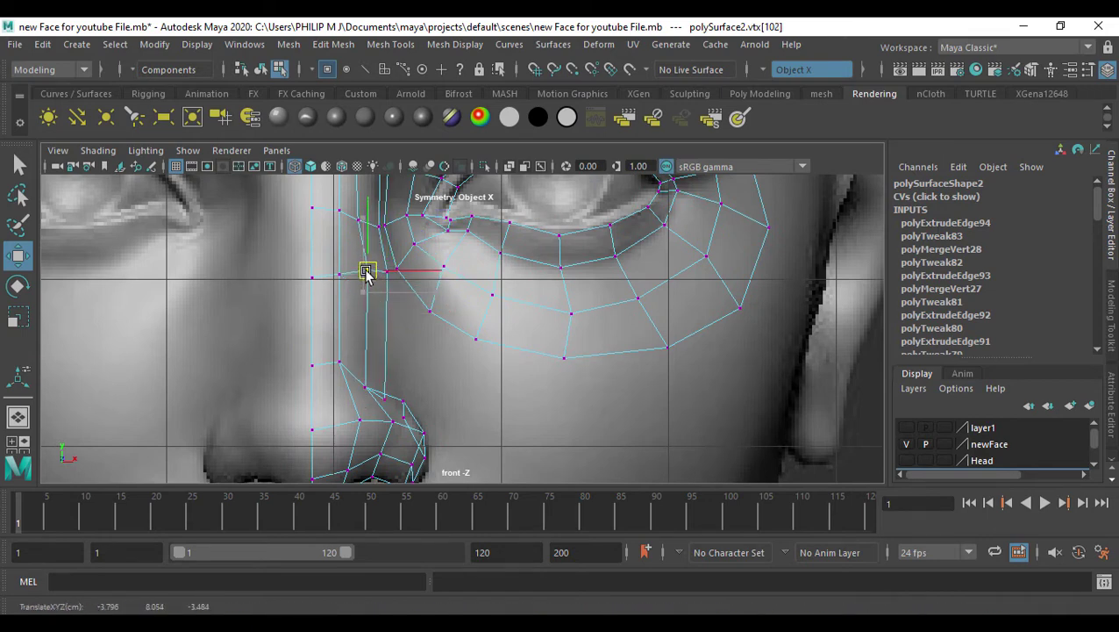
{"action": "left_click", "coordinate": [384, 400]}
{"action": "left_click_drag", "start_coordinate": [388, 400], "coordinate": [391, 383]}
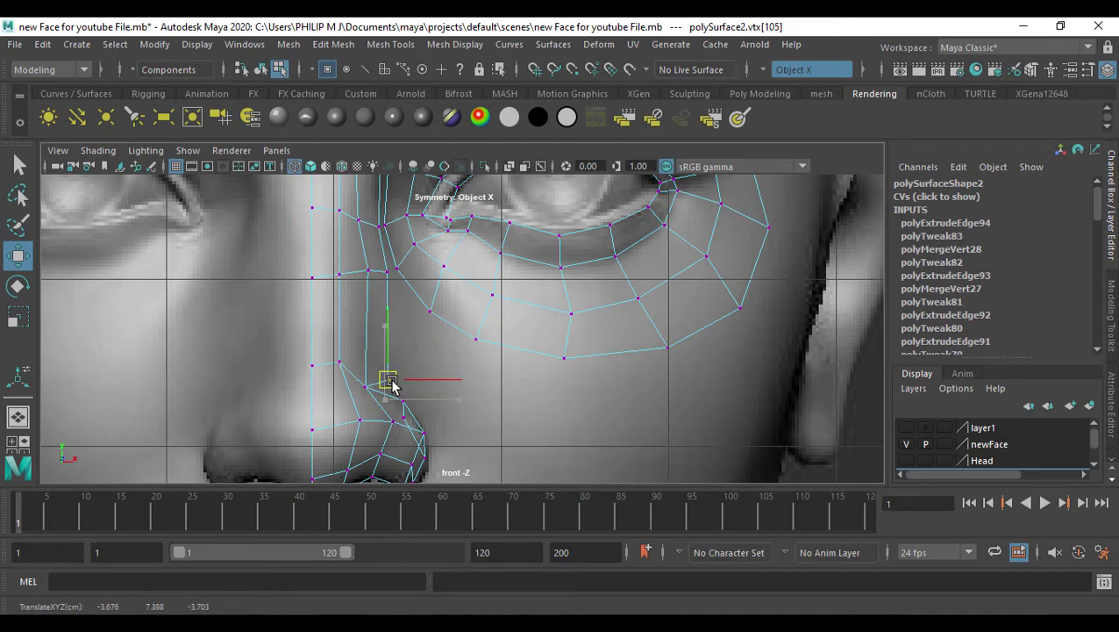
{"action": "middle_click_drag", "start_coordinate": [392, 419], "coordinate": [392, 445], "text": "alt"}
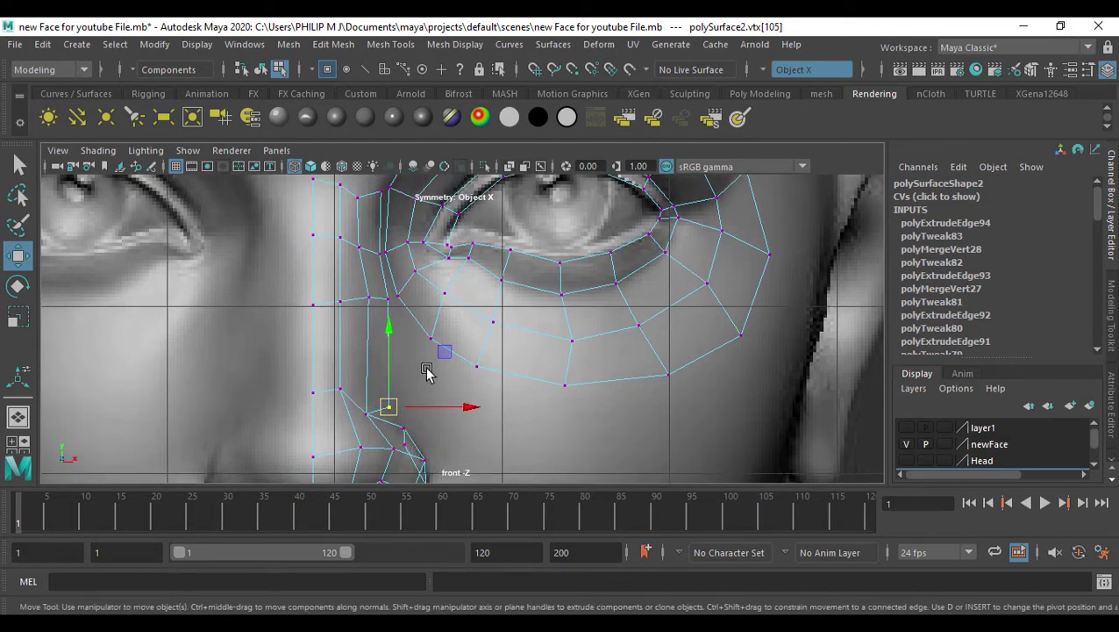
{"action": "middle_click_drag", "start_coordinate": [428, 372], "coordinate": [436, 392], "text": "alt"}
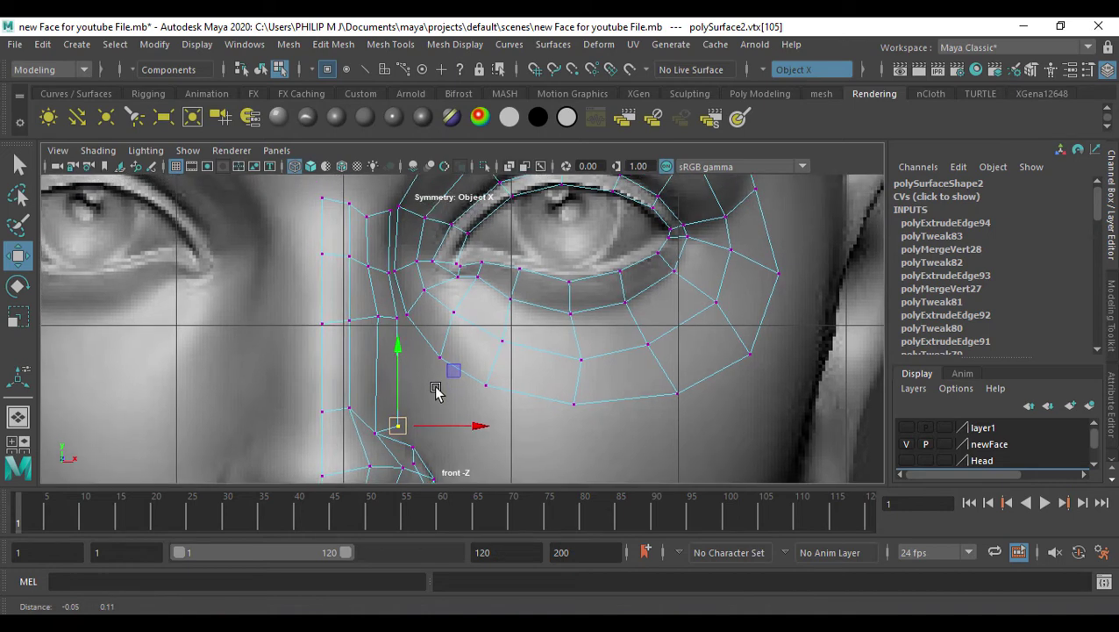
Try to merge the outer nose bridge vertex with the neighbouring eye mesh vertex using a distance threshold of 1
{"action": "left_click", "coordinate": [411, 329]}
{"action": "left_click", "coordinate": [395, 46]}
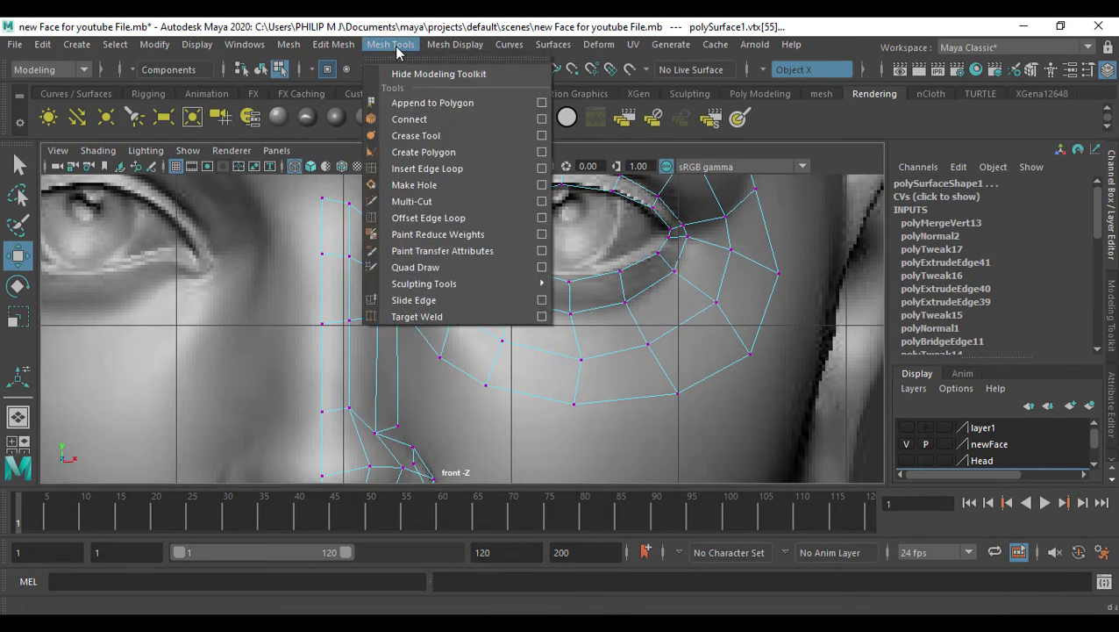
{"action": "mouse_move", "coordinate": [333, 45]}
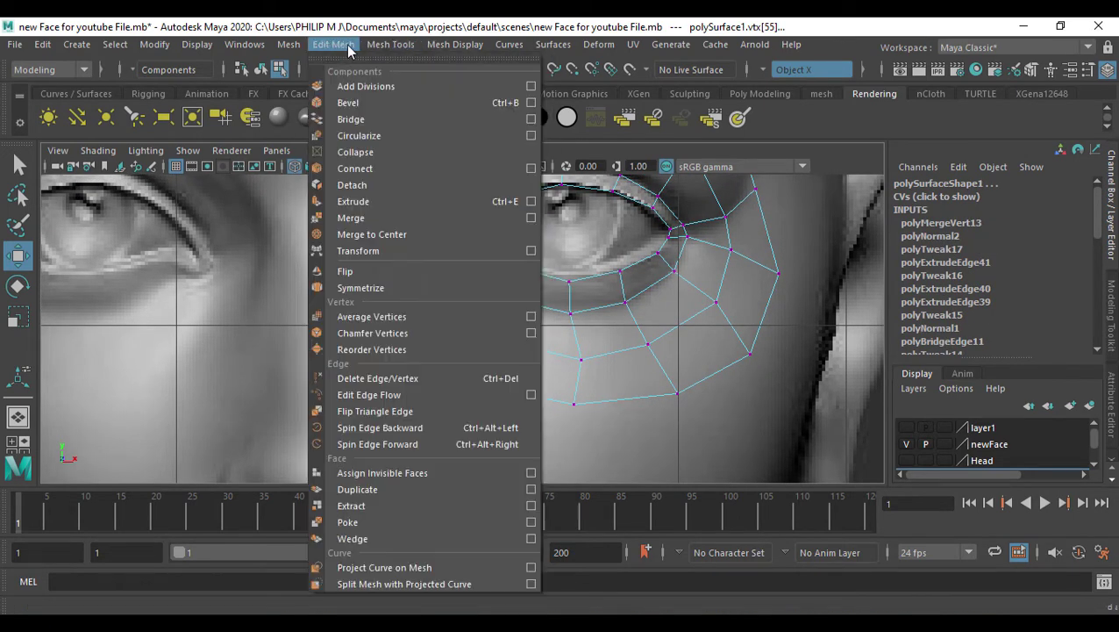
{"action": "left_click", "coordinate": [372, 217]}
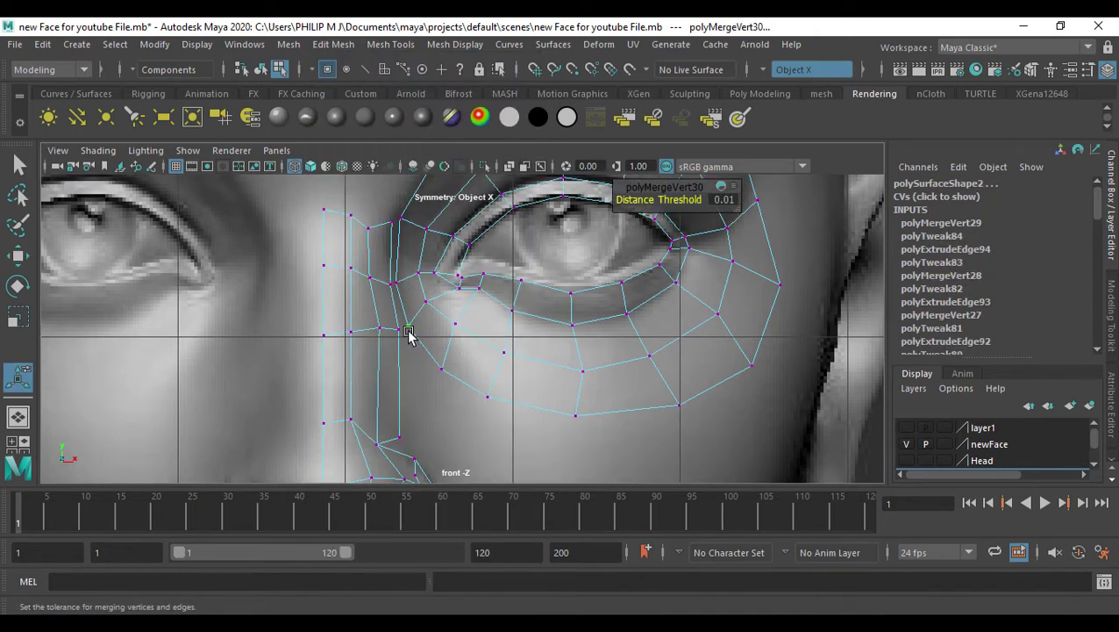
{"action": "left_click", "coordinate": [399, 327]}
{"action": "key", "text": "g"}
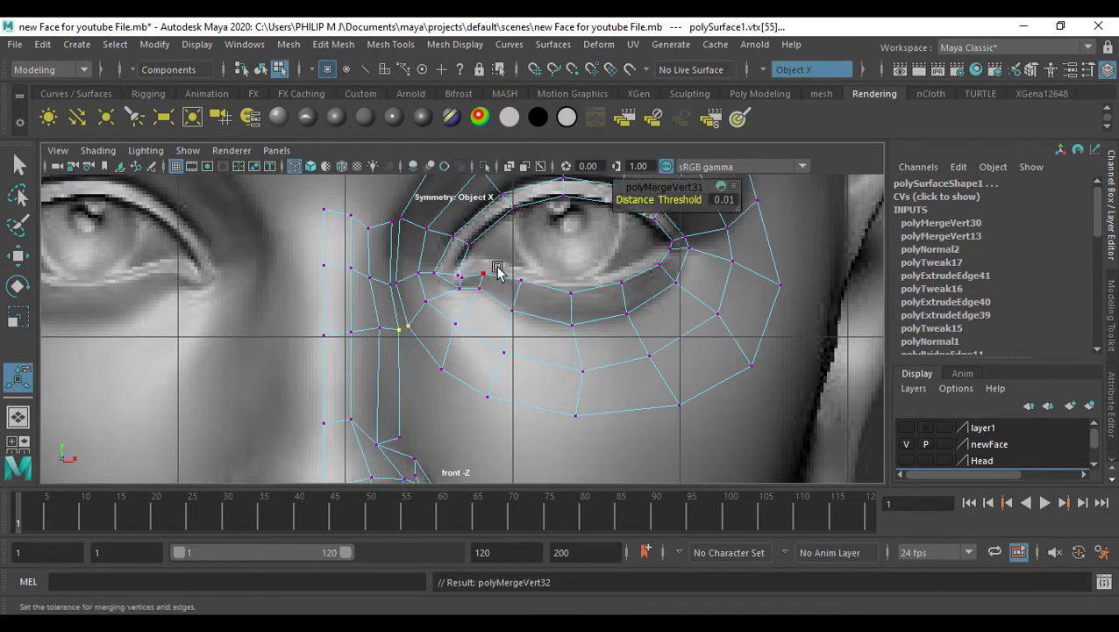
{"action": "left_click_drag", "start_coordinate": [636, 199], "coordinate": [676, 199]}
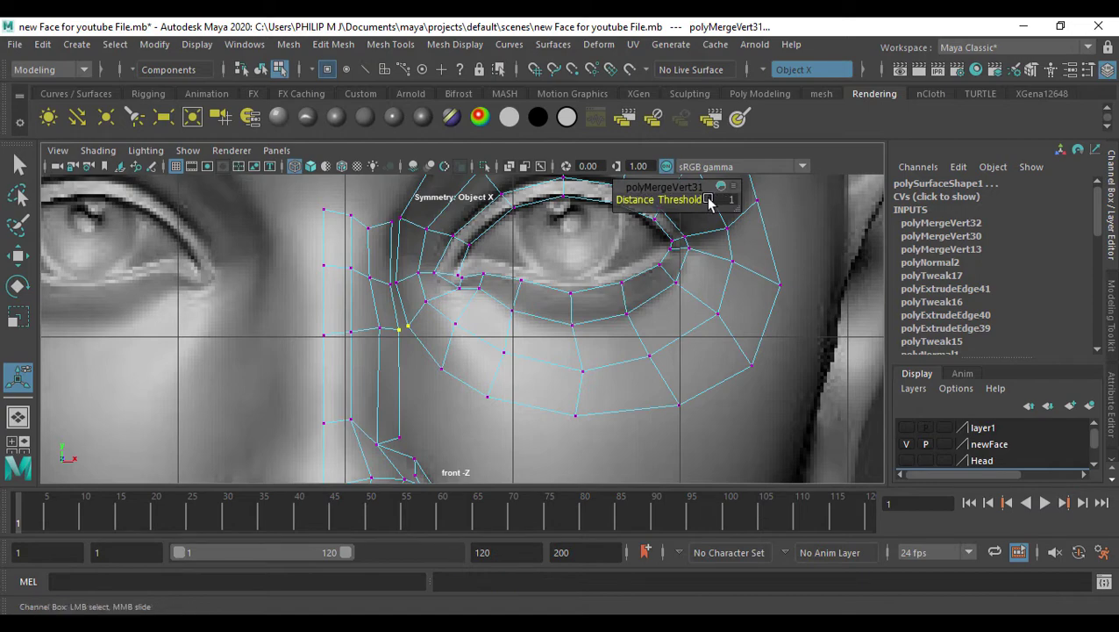
Combine the nose and mouth mesh with the eye mesh into one object
{"action": "key", "text": "space"}
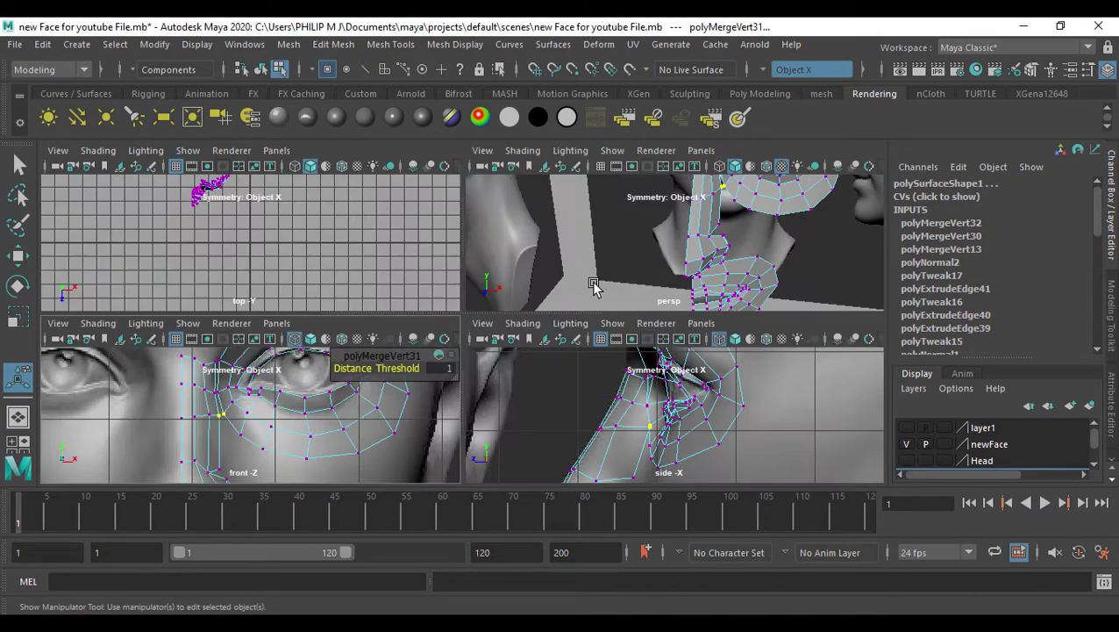
{"action": "key", "text": "space"}
{"action": "left_click_drag", "start_coordinate": [600, 288], "coordinate": [481, 298], "text": "alt"}
{"action": "key", "text": "q"}
{"action": "right_click_drag", "start_coordinate": [481, 299], "coordinate": [500, 312]}
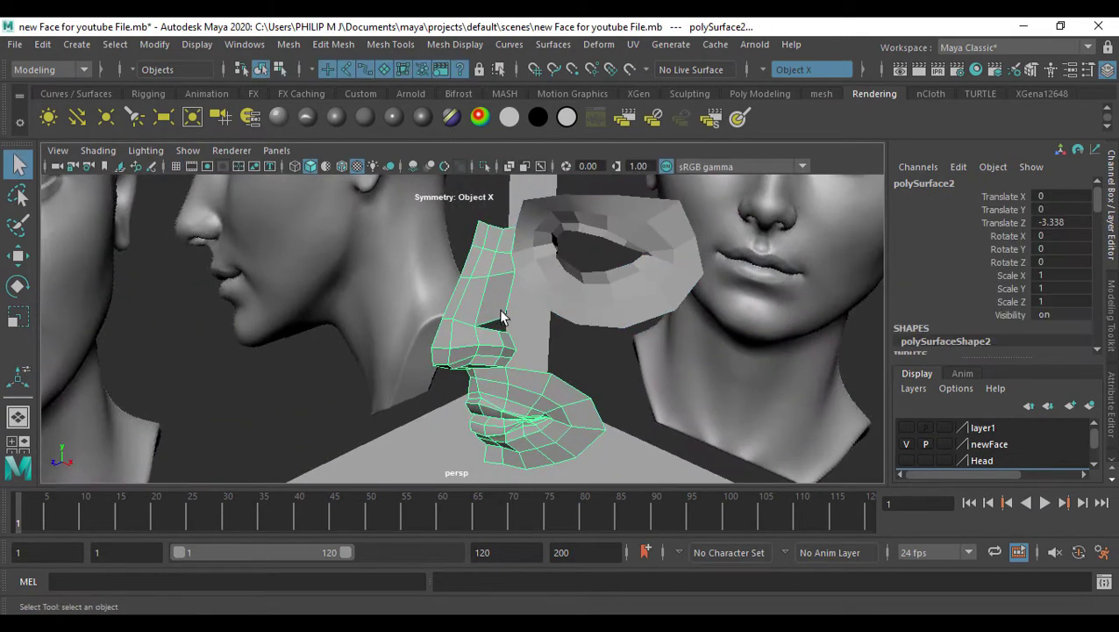
{"action": "left_click_drag", "start_coordinate": [500, 311], "coordinate": [593, 223], "text": "alt"}
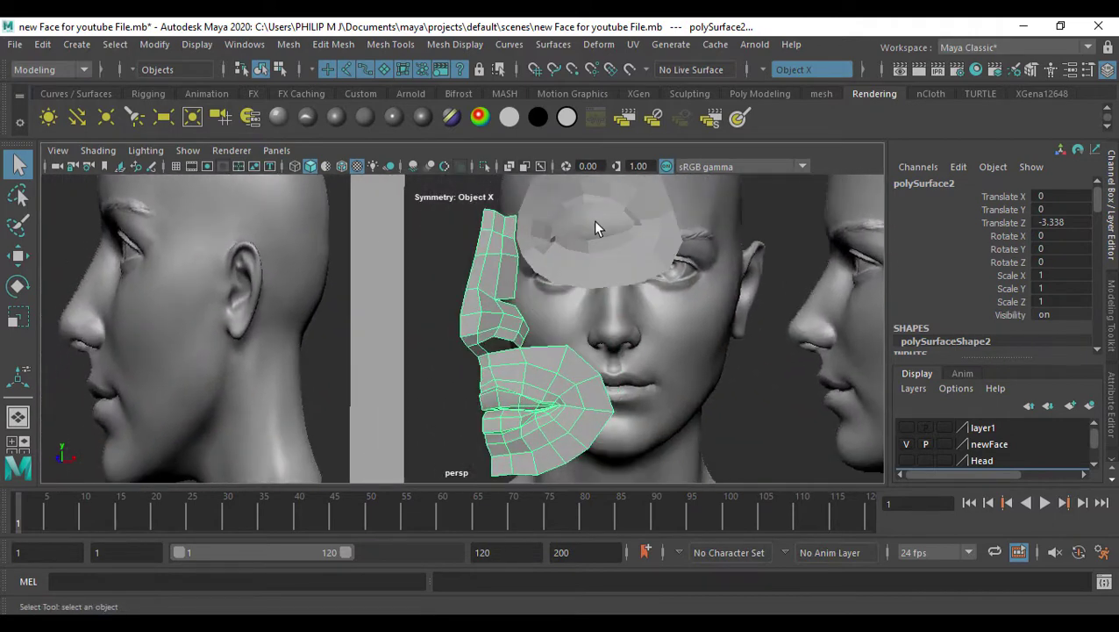
{"action": "left_click", "coordinate": [566, 276]}
{"action": "left_click", "coordinate": [502, 279], "text": "shift"}
{"action": "scroll", "coordinate": [509, 298], "scroll_direction": "up", "scroll_amount": 8}
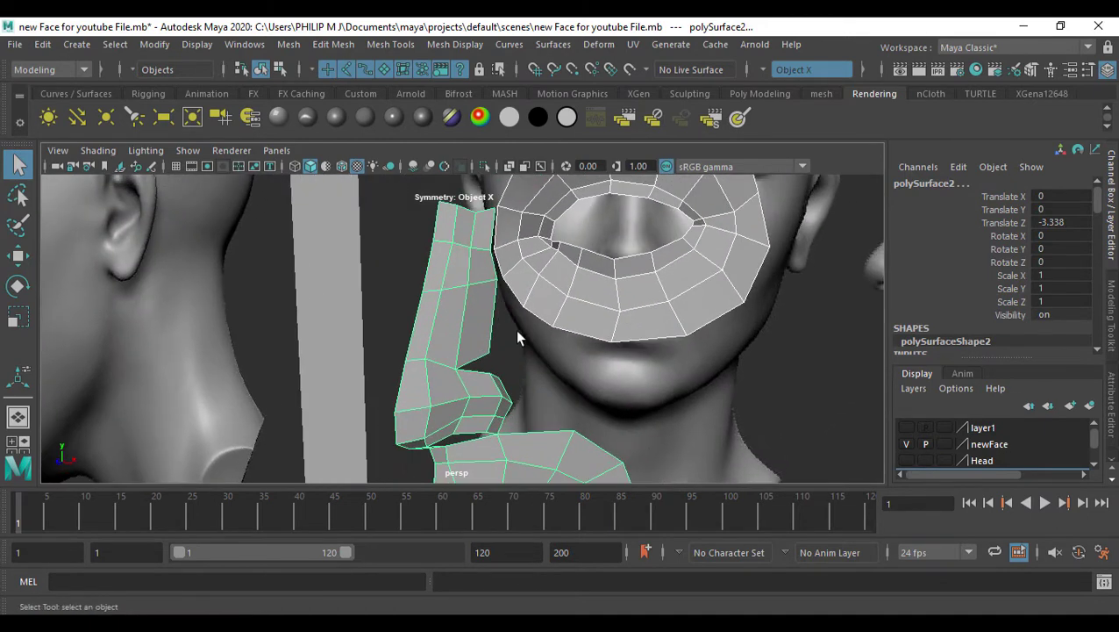
{"action": "left_click", "coordinate": [288, 44]}
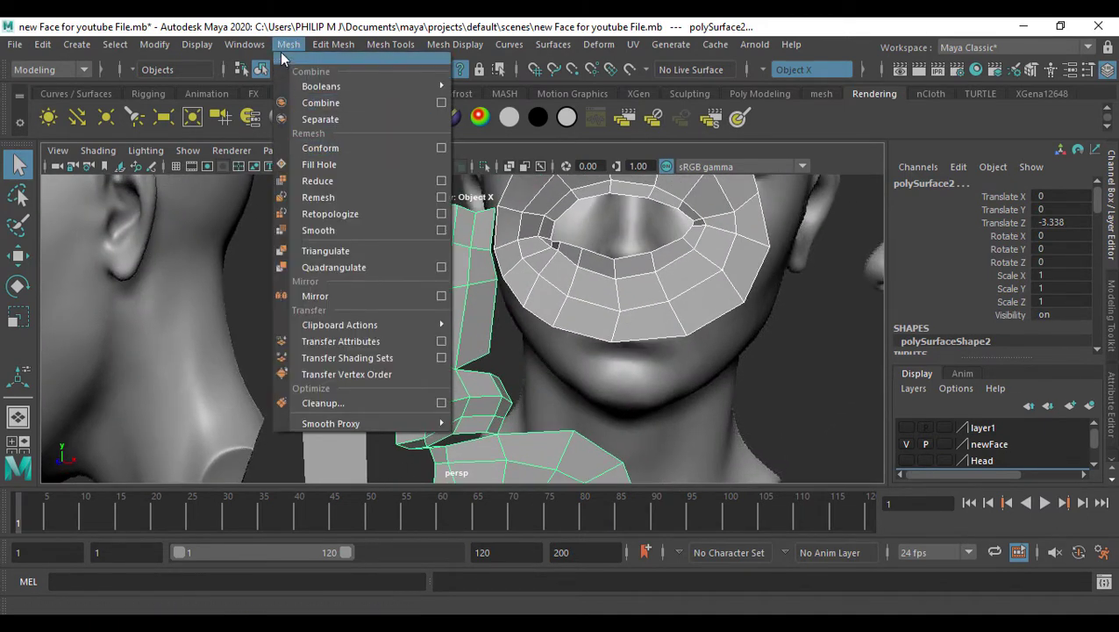
{"action": "left_click", "coordinate": [329, 105]}
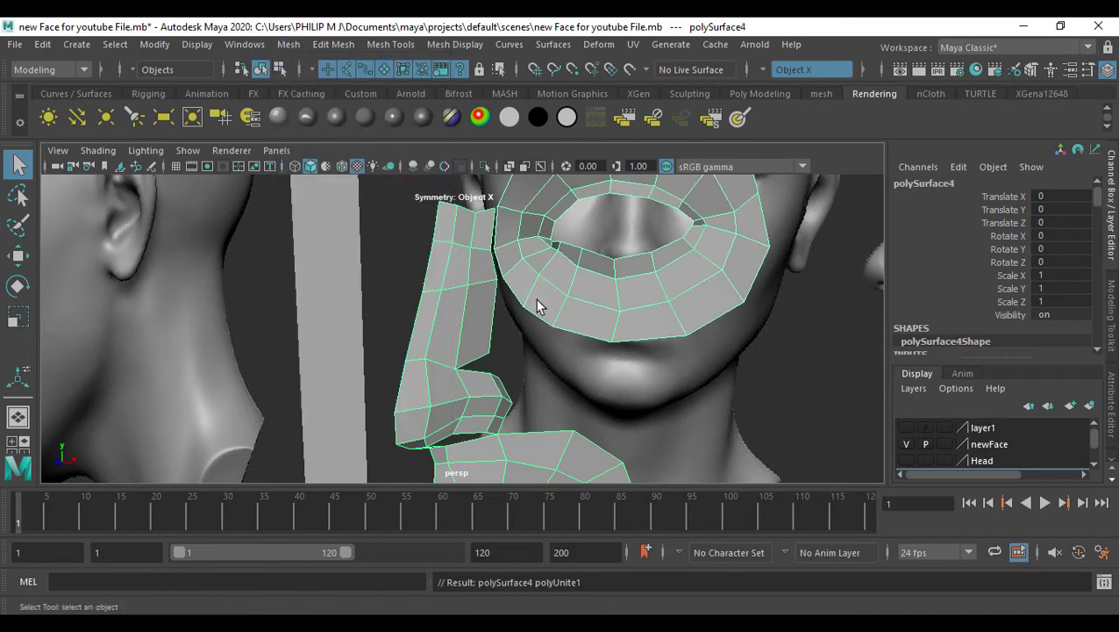
Merge the nose bridge strip's lower outer vertex with the neighbouring eye mesh vertex on the combined object
{"action": "left_click_drag", "start_coordinate": [537, 301], "coordinate": [488, 283], "text": "alt"}
{"action": "right_click_drag", "start_coordinate": [509, 282], "coordinate": [458, 283]}
{"action": "left_click", "coordinate": [503, 296]}
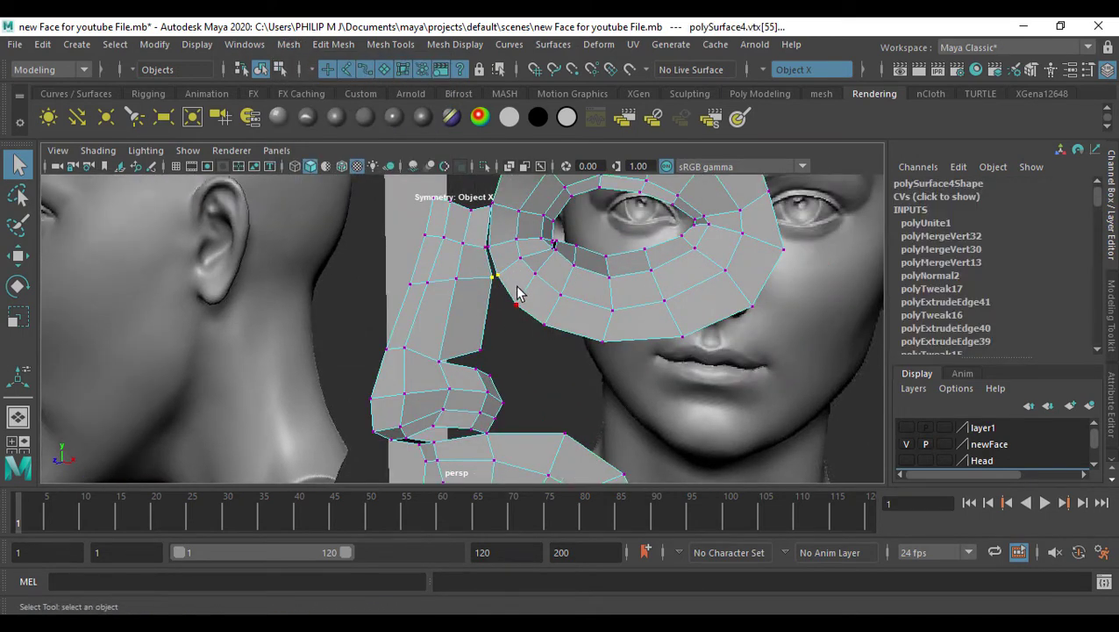
{"action": "left_click_drag", "start_coordinate": [516, 292], "coordinate": [427, 298], "text": "alt"}
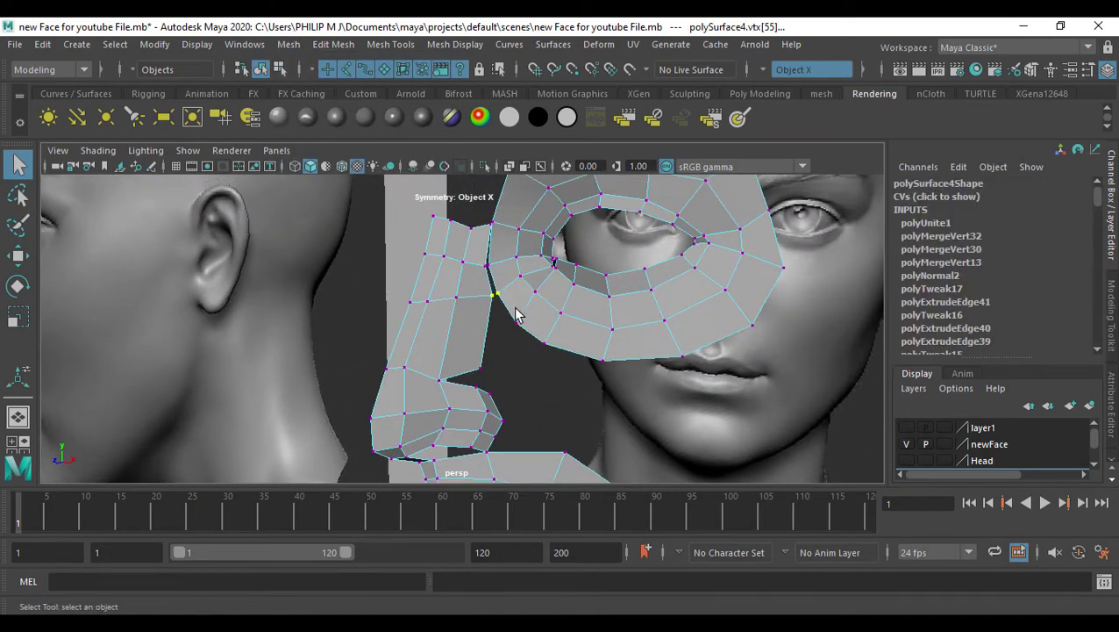
{"action": "left_click", "coordinate": [390, 44]}
{"action": "mouse_move", "coordinate": [333, 44]}
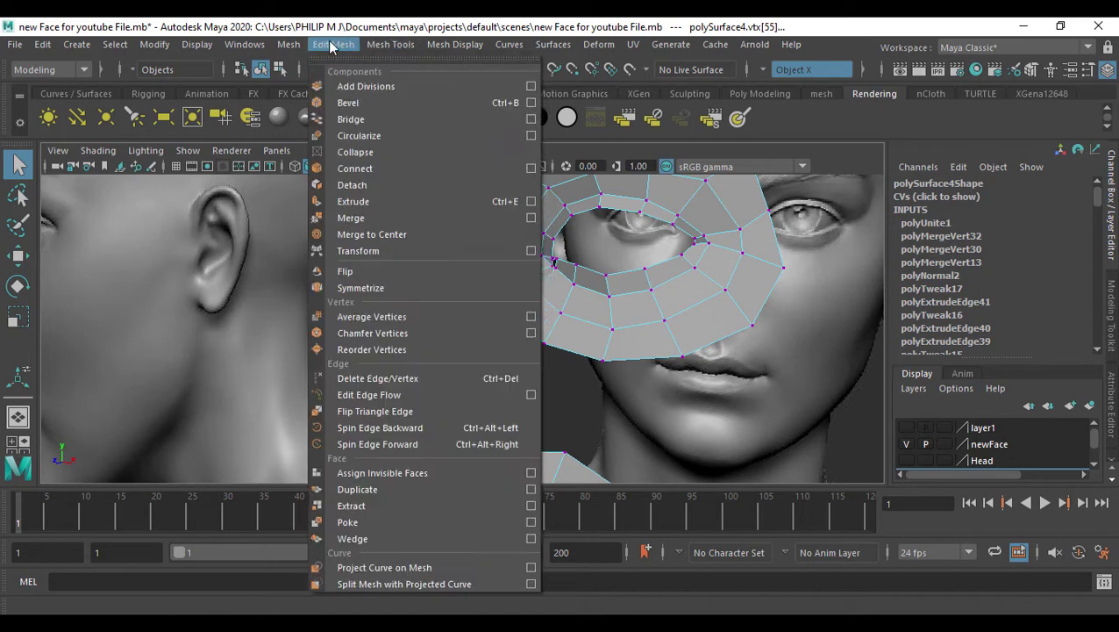
{"action": "left_click", "coordinate": [375, 222]}
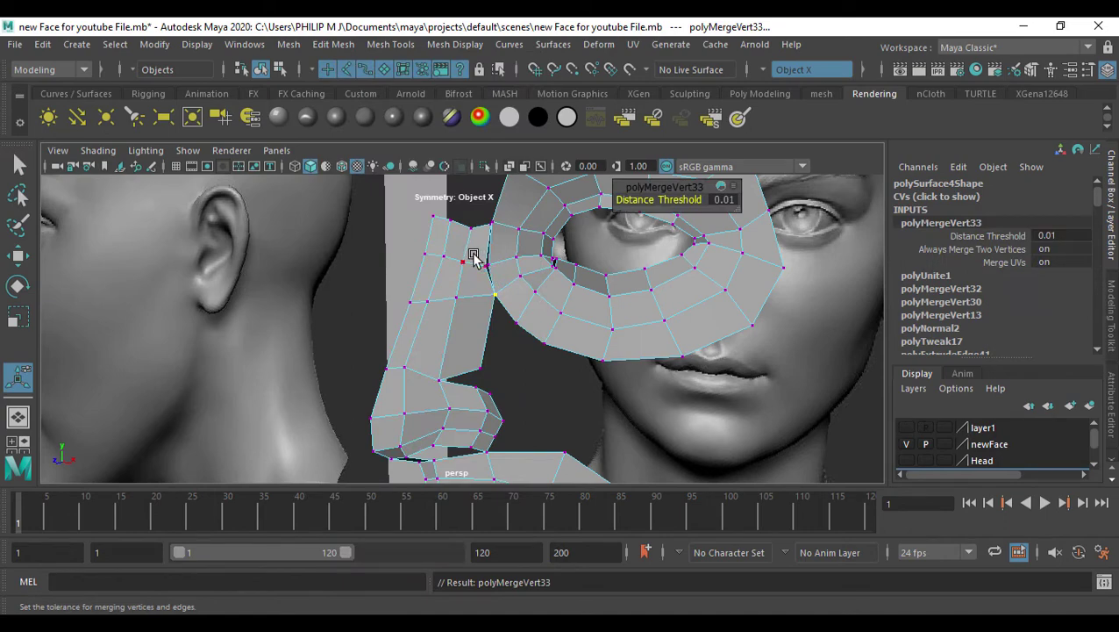
Merge the next two vertex pairs upward along the seam between the nose bridge and the eye mesh
{"action": "left_click", "coordinate": [487, 265]}
{"action": "key", "text": "g"}
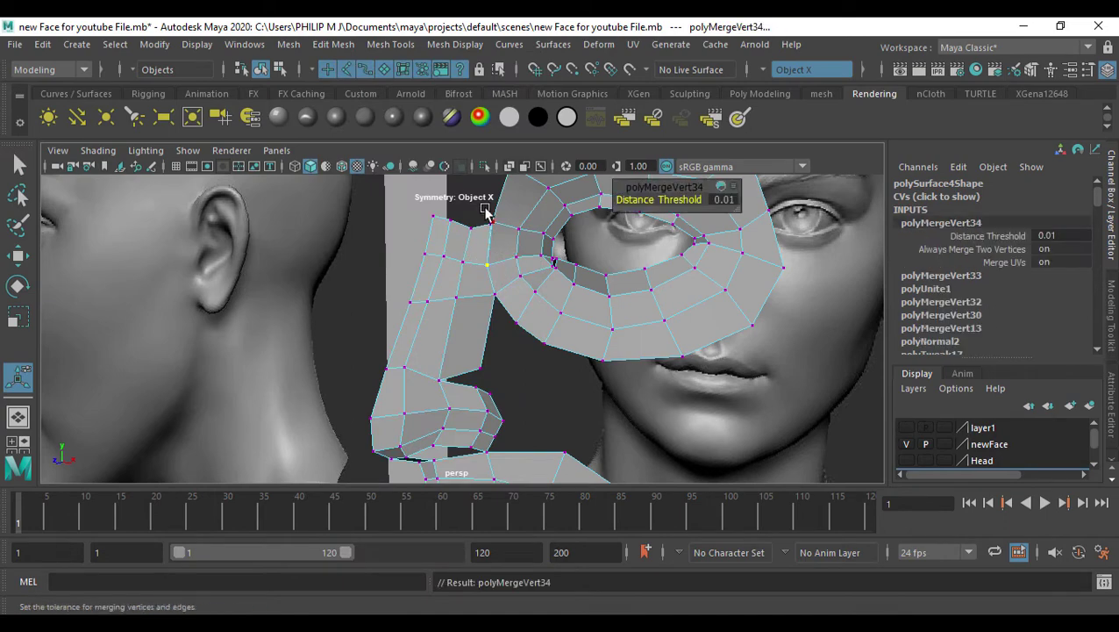
{"action": "left_click_drag", "start_coordinate": [483, 210], "coordinate": [502, 237]}
{"action": "key", "text": "g"}
Extrude the eye mesh's outer border edges, except where they join the nose, and scale the new ring outward in front view
{"action": "left_click_drag", "start_coordinate": [532, 290], "coordinate": [558, 372], "text": "alt"}
{"action": "left_click_drag", "start_coordinate": [520, 334], "coordinate": [542, 323], "text": "alt"}
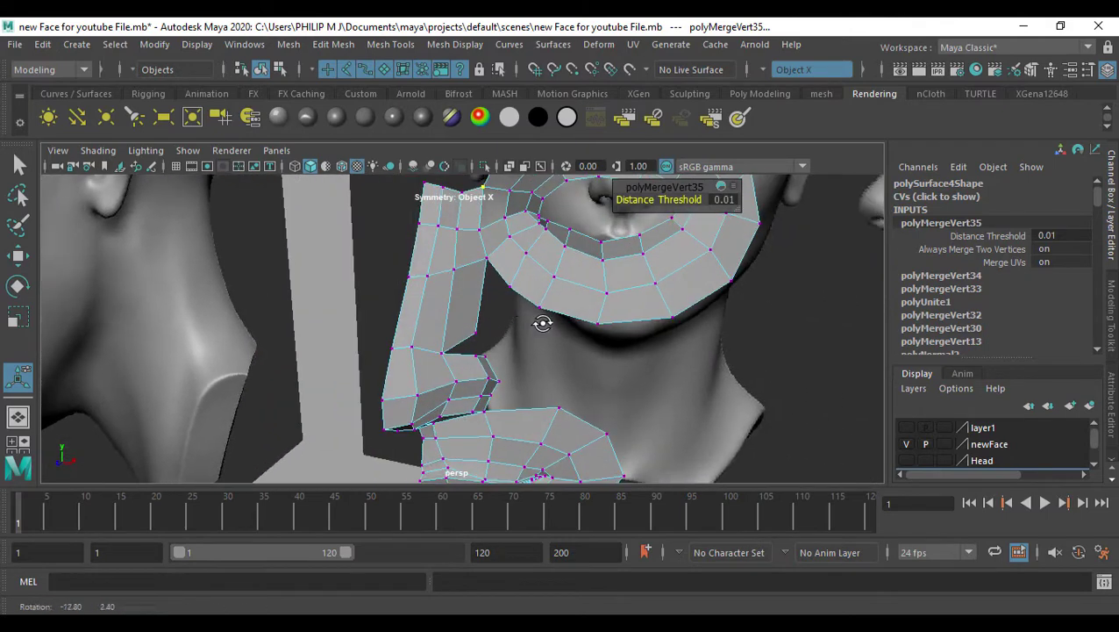
{"action": "left_click", "coordinate": [498, 275]}
{"action": "right_click_drag", "start_coordinate": [497, 281], "coordinate": [492, 225]}
{"action": "left_click", "coordinate": [505, 276]}
{"action": "left_click", "coordinate": [521, 293]}
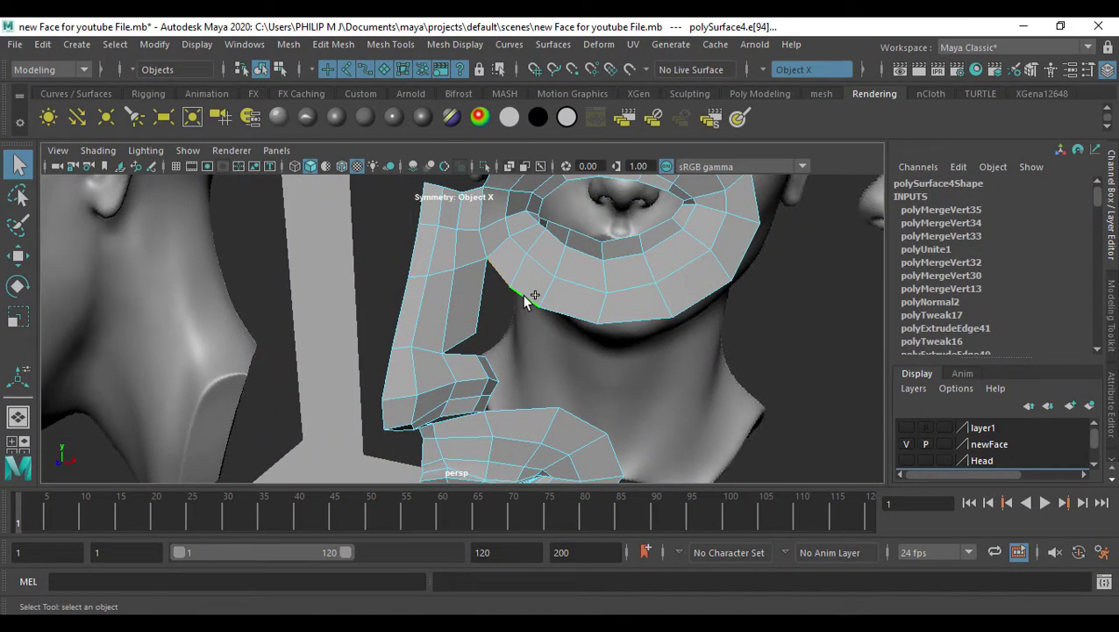
{"action": "left_click_drag", "start_coordinate": [522, 294], "coordinate": [492, 336], "text": "alt"}
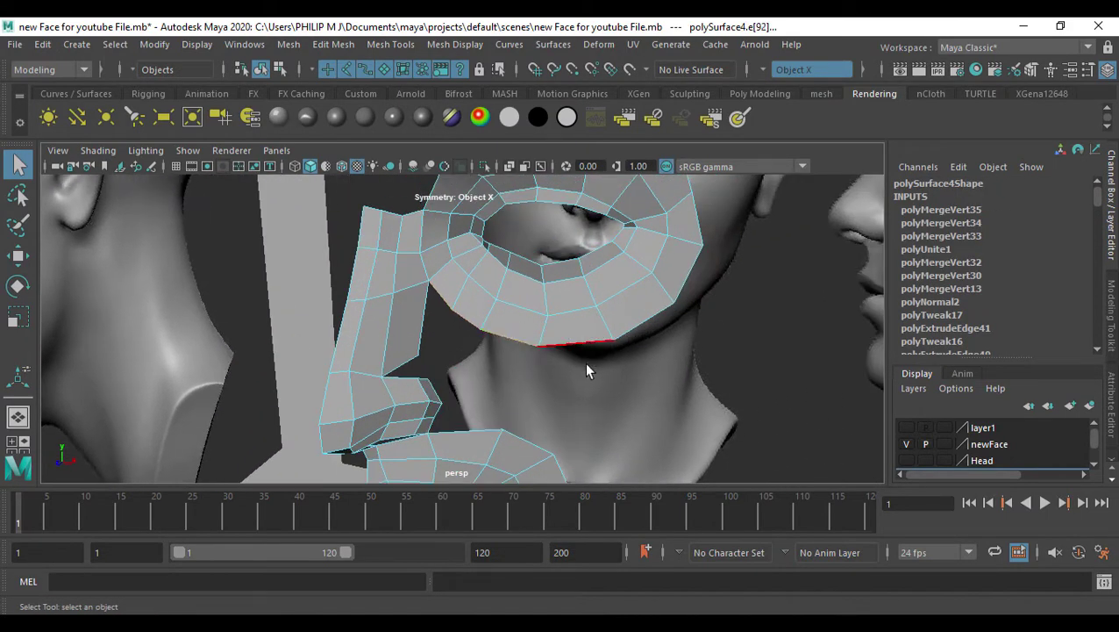
{"action": "left_click_drag", "start_coordinate": [587, 369], "coordinate": [618, 342], "text": "alt"}
{"action": "left_click_drag", "start_coordinate": [618, 342], "coordinate": [631, 356]}
{"action": "left_click_drag", "start_coordinate": [687, 307], "coordinate": [664, 344], "text": "alt"}
{"action": "left_click", "coordinate": [664, 344]}
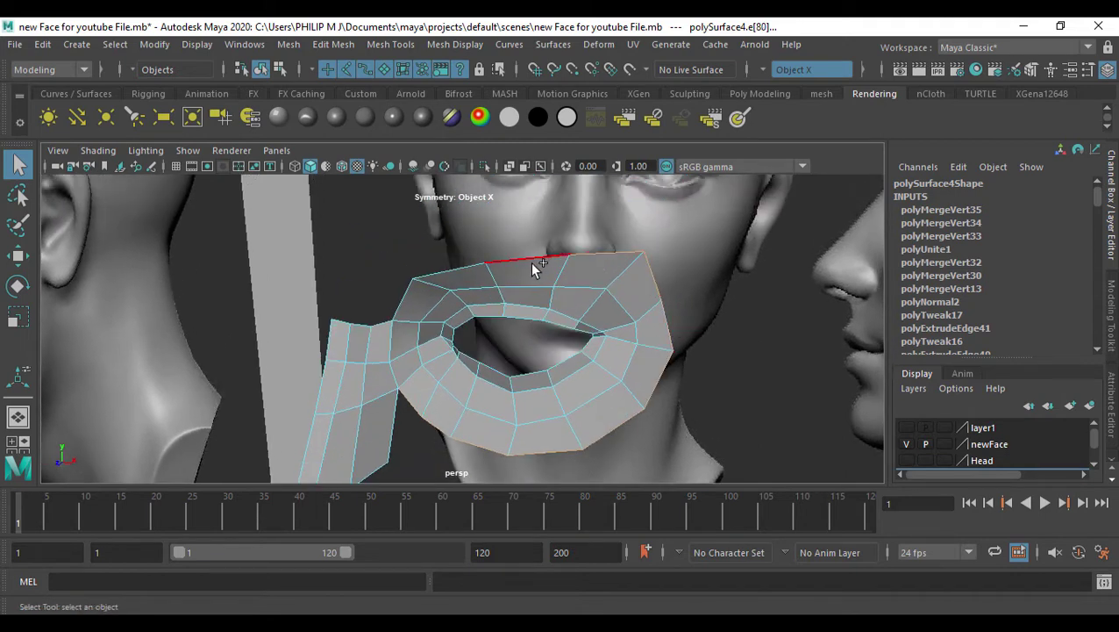
{"action": "left_click_drag", "start_coordinate": [380, 292], "coordinate": [380, 293]}
{"action": "left_click_drag", "start_coordinate": [380, 292], "coordinate": [568, 324], "text": "alt"}
{"action": "key", "text": "space"}
{"action": "key", "text": "space"}
{"action": "middle_click_drag", "start_coordinate": [457, 332], "coordinate": [352, 376], "text": "alt"}
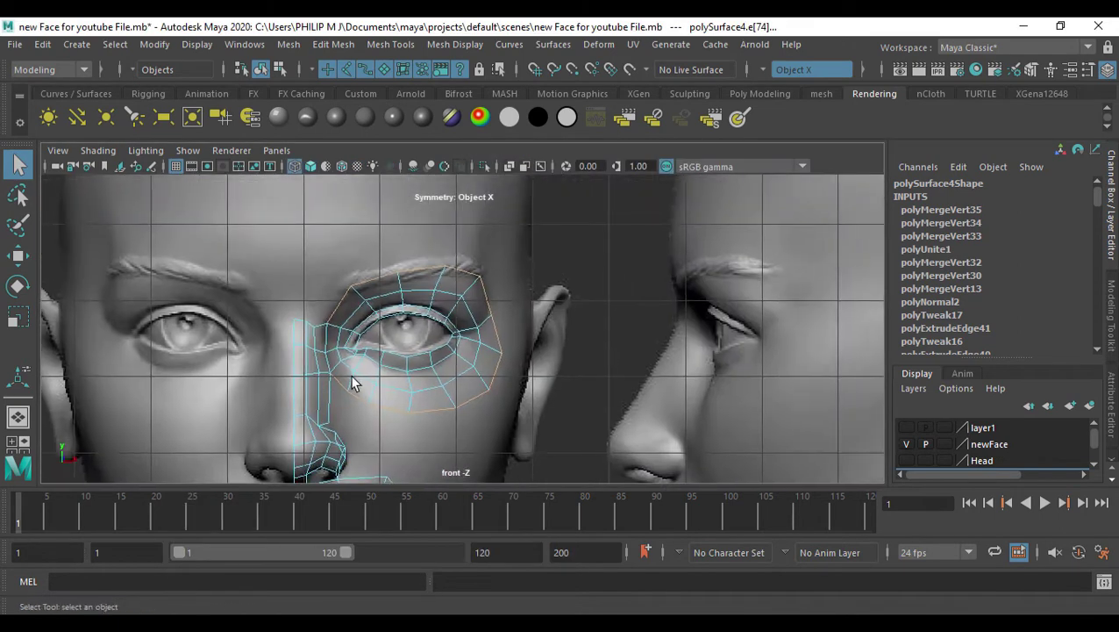
{"action": "key", "text": "ctrl+e"}
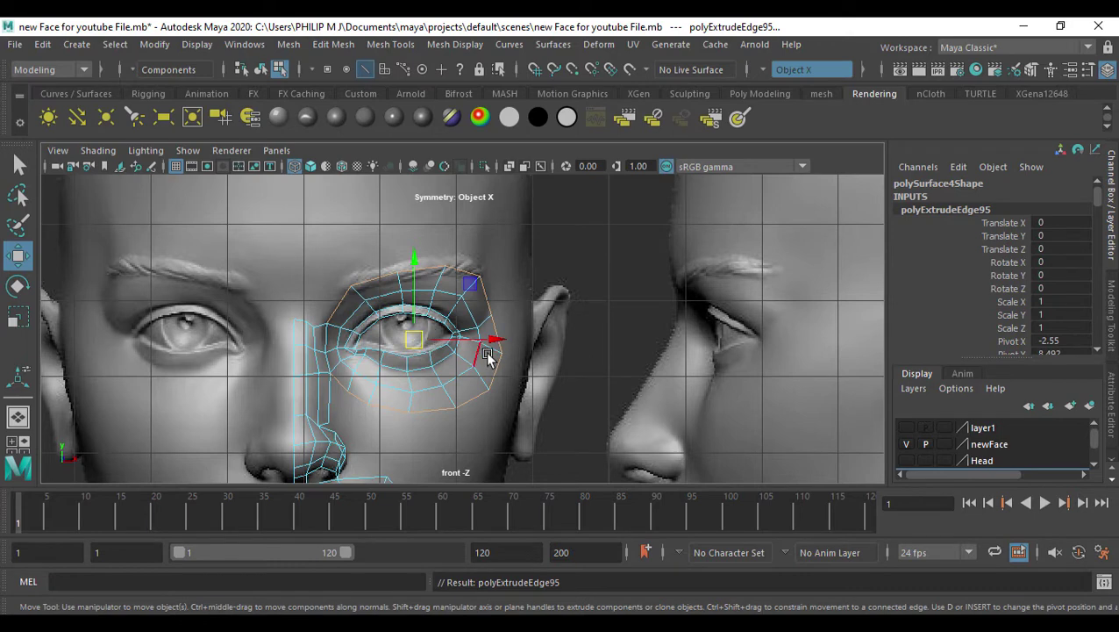
{"action": "key", "text": "r"}
{"action": "left_click_drag", "start_coordinate": [414, 338], "coordinate": [439, 370]}
Move the new ring's lower vertices under the eye down along the cheek and shift the vertex above the bottom one slightly outward
{"action": "middle_click_drag", "start_coordinate": [400, 395], "coordinate": [417, 328], "text": "alt"}
{"action": "scroll", "coordinate": [343, 340], "scroll_direction": "up", "scroll_amount": 3}
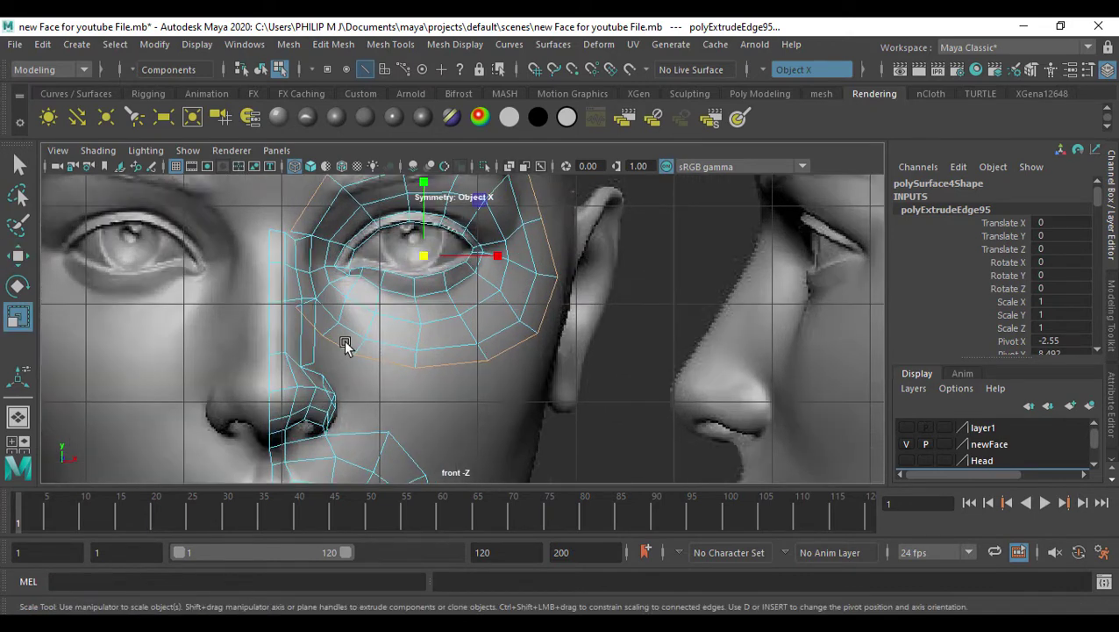
{"action": "scroll", "coordinate": [345, 342], "scroll_direction": "up", "scroll_amount": 3}
{"action": "middle_click_drag", "start_coordinate": [275, 347], "coordinate": [313, 342], "text": "alt"}
{"action": "right_click_drag", "start_coordinate": [329, 333], "coordinate": [236, 309]}
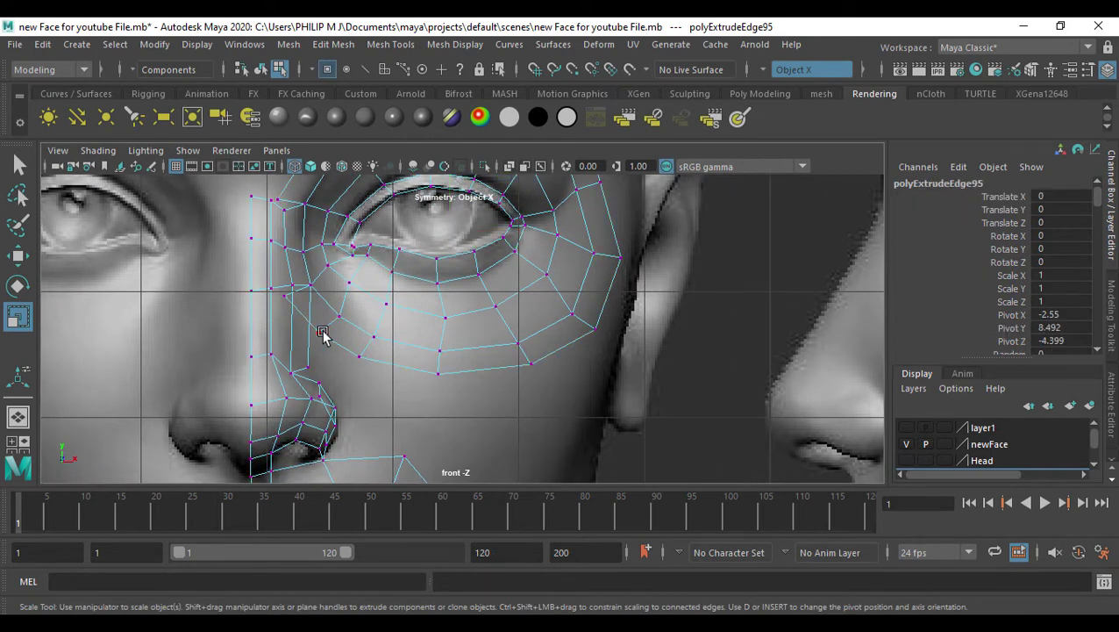
{"action": "left_click", "coordinate": [323, 332]}
{"action": "key", "text": "w"}
{"action": "left_click_drag", "start_coordinate": [319, 331], "coordinate": [427, 363]}
{"action": "left_click", "coordinate": [361, 355]}
{"action": "left_click_drag", "start_coordinate": [439, 375], "coordinate": [450, 400]}
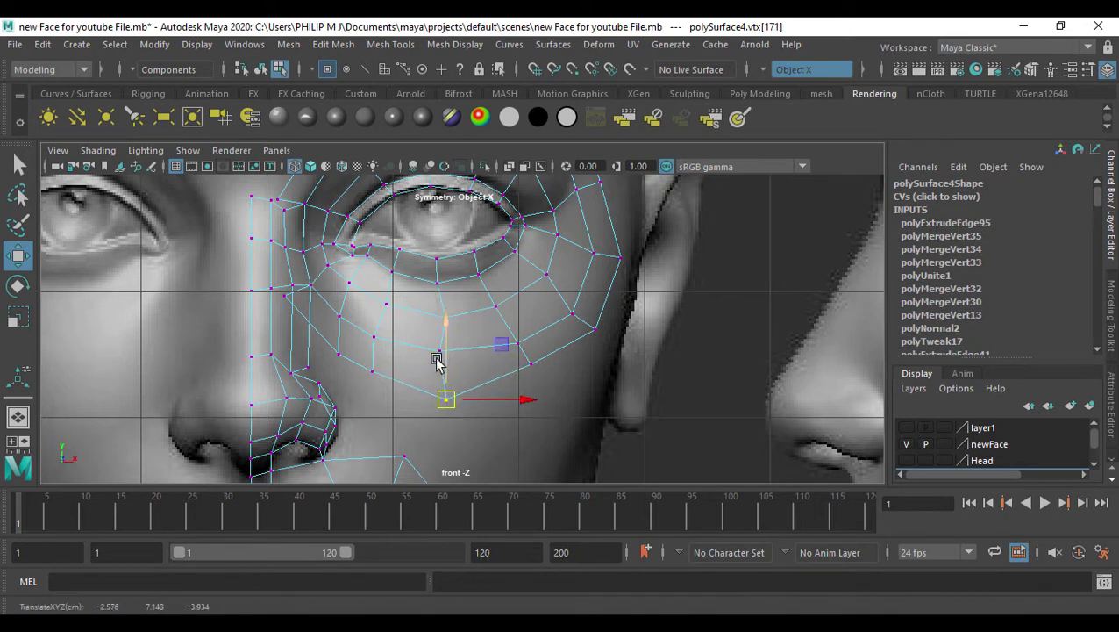
{"action": "left_click_drag", "start_coordinate": [423, 339], "coordinate": [453, 377]}
{"action": "left_click_drag", "start_coordinate": [440, 351], "coordinate": [448, 352]}
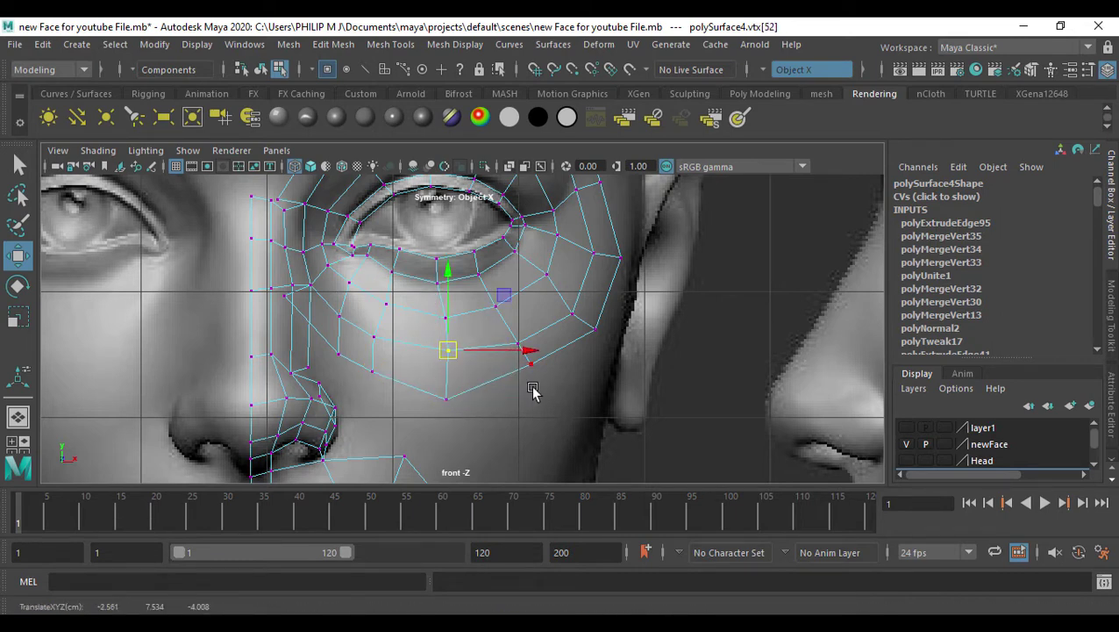
Adjust the new ring's vertices on the outer cheek and temple in front view to round its outer contour
{"action": "mouse_move", "coordinate": [545, 378]}
{"action": "left_mouse_down"}
{"action": "mouse_move", "coordinate": [517, 347]}
{"action": "mouse_move", "coordinate": [540, 395]}
{"action": "left_mouse_up"}
{"action": "mouse_move", "coordinate": [622, 344]}
{"action": "left_mouse_down"}
{"action": "mouse_move", "coordinate": [589, 313]}
{"action": "mouse_move", "coordinate": [600, 342]}
{"action": "left_mouse_up"}
{"action": "middle_click_drag", "start_coordinate": [643, 289], "coordinate": [651, 381], "text": "alt"}
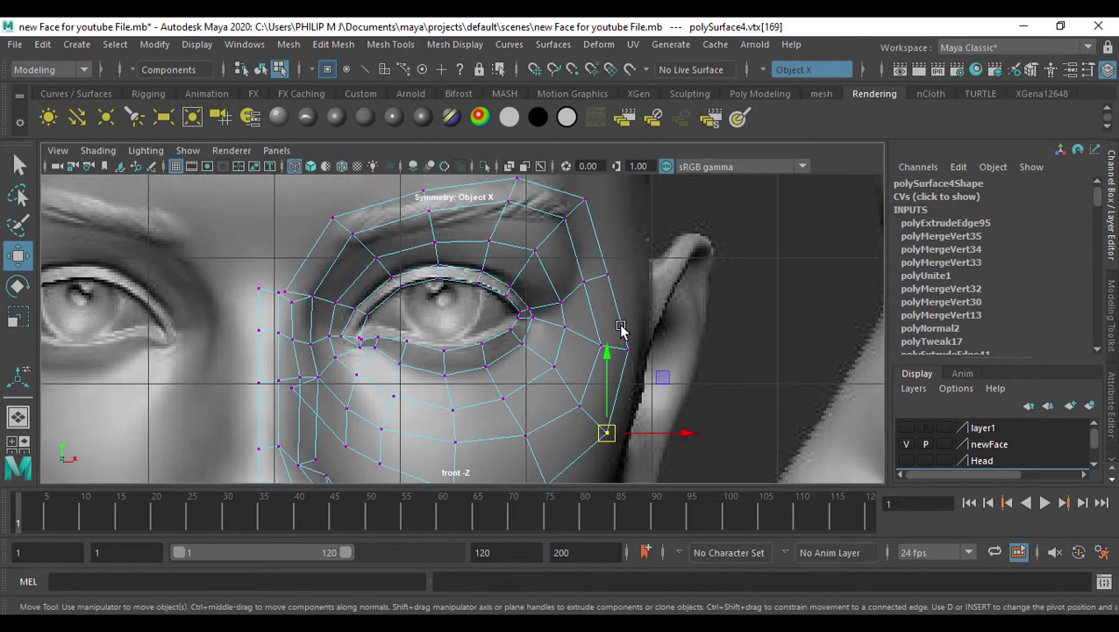
{"action": "left_click_drag", "start_coordinate": [619, 327], "coordinate": [640, 363]}
{"action": "left_click_drag", "start_coordinate": [629, 355], "coordinate": [630, 357]}
{"action": "middle_click_drag", "start_coordinate": [622, 322], "coordinate": [615, 403], "text": "alt"}
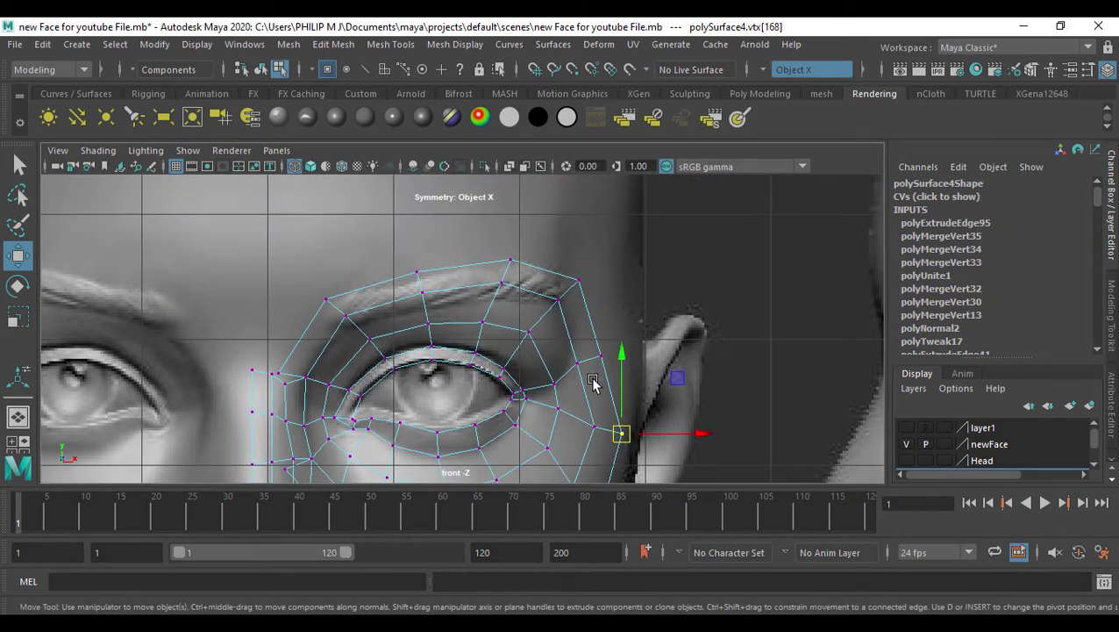
{"action": "left_click_drag", "start_coordinate": [592, 376], "coordinate": [612, 347]}
{"action": "left_click_drag", "start_coordinate": [601, 356], "coordinate": [610, 351]}
Raise the new ring's four upper vertices above the eyebrow in front view
{"action": "left_click_drag", "start_coordinate": [564, 255], "coordinate": [591, 298]}
{"action": "left_click_drag", "start_coordinate": [581, 279], "coordinate": [580, 271]}
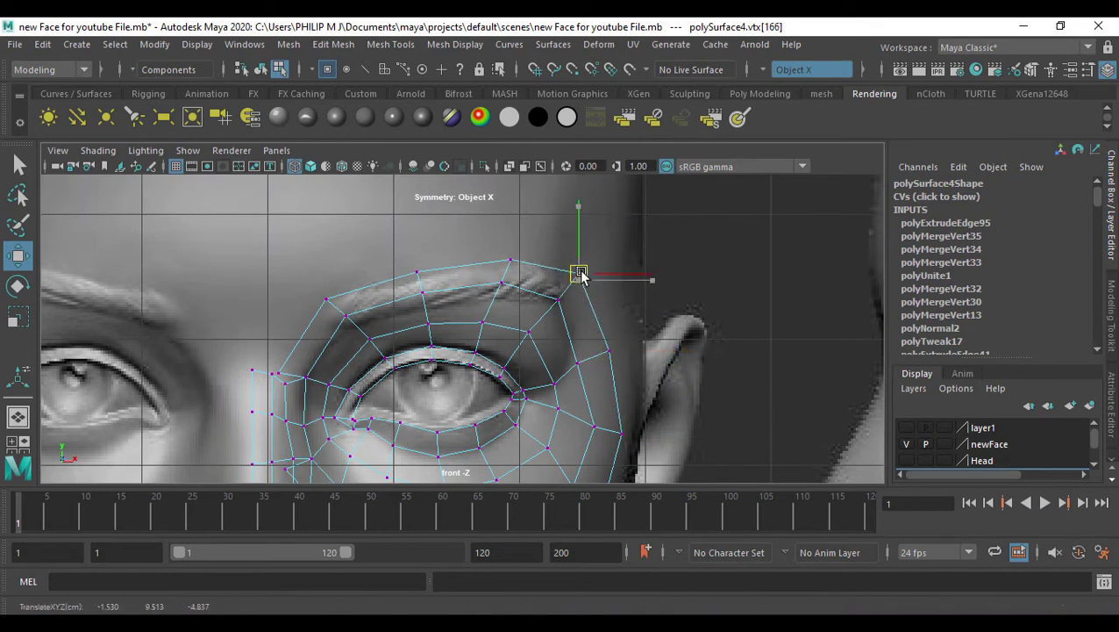
{"action": "left_click", "coordinate": [509, 261]}
{"action": "left_click_drag", "start_coordinate": [510, 260], "coordinate": [499, 239]}
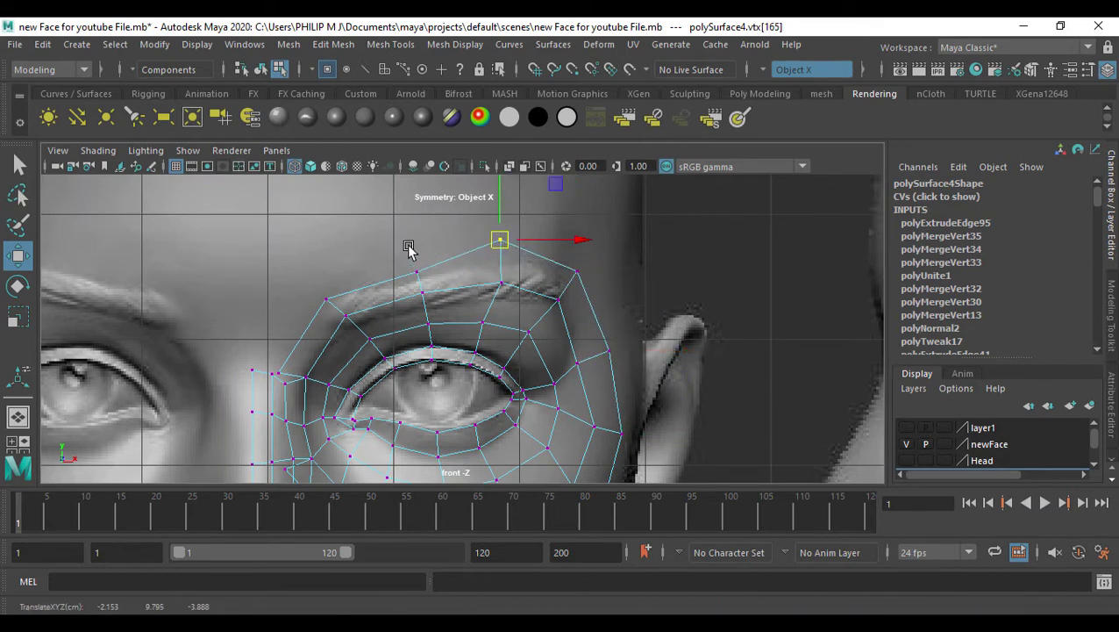
{"action": "left_click", "coordinate": [416, 272]}
{"action": "left_click_drag", "start_coordinate": [414, 273], "coordinate": [408, 254]}
{"action": "left_click", "coordinate": [325, 300]}
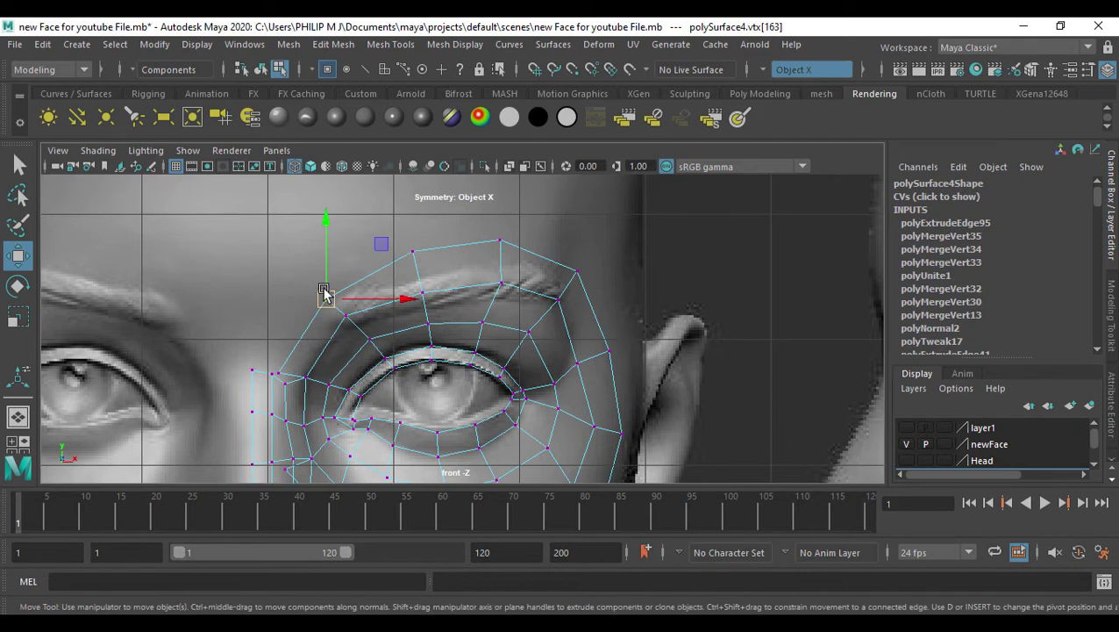
{"action": "left_click_drag", "start_coordinate": [326, 298], "coordinate": [328, 280]}
Align the new ring's upper inner end vertex with the top outer vertex of the nose bridge strip
{"action": "left_click", "coordinate": [288, 383]}
{"action": "left_click_drag", "start_coordinate": [288, 383], "coordinate": [289, 375]}
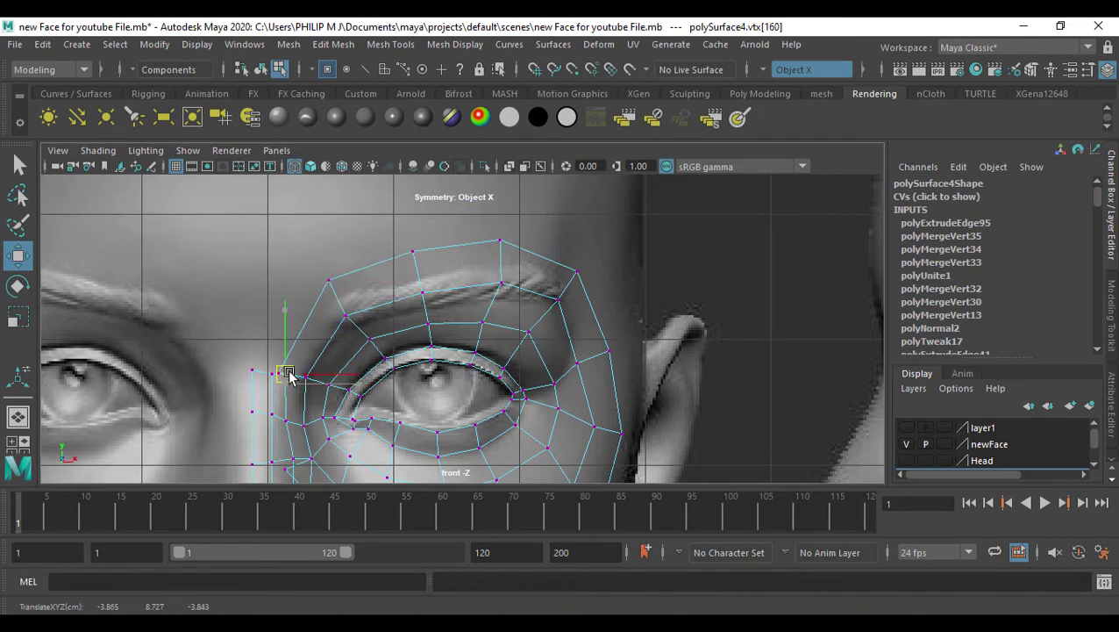
{"action": "left_click", "coordinate": [302, 342]}
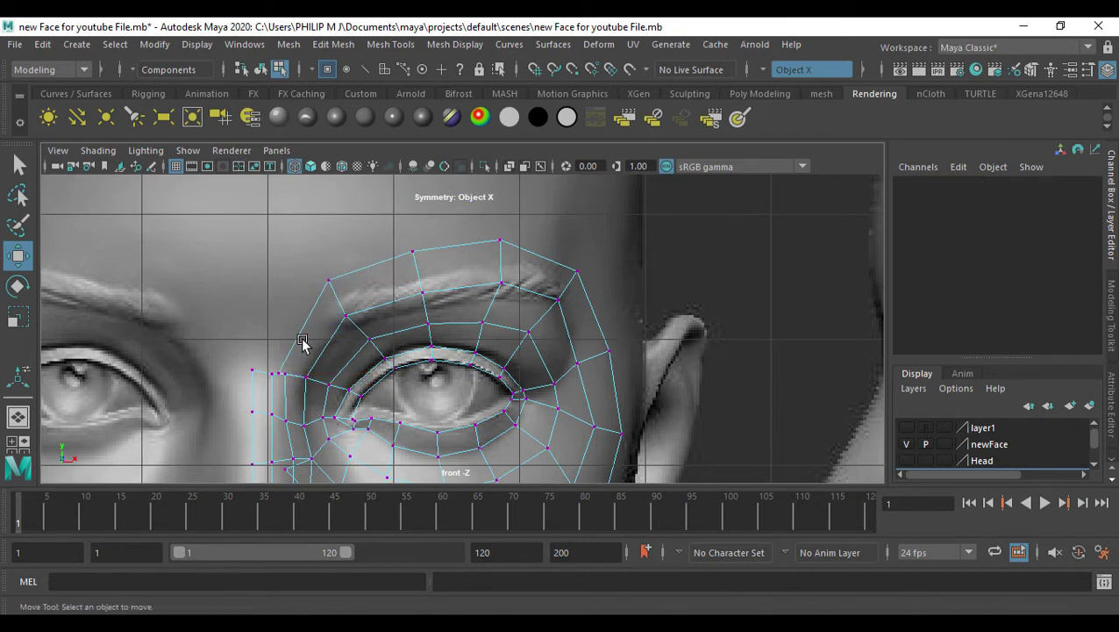
{"action": "left_click", "coordinate": [281, 367]}
{"action": "left_click_drag", "start_coordinate": [283, 369], "coordinate": [288, 372]}
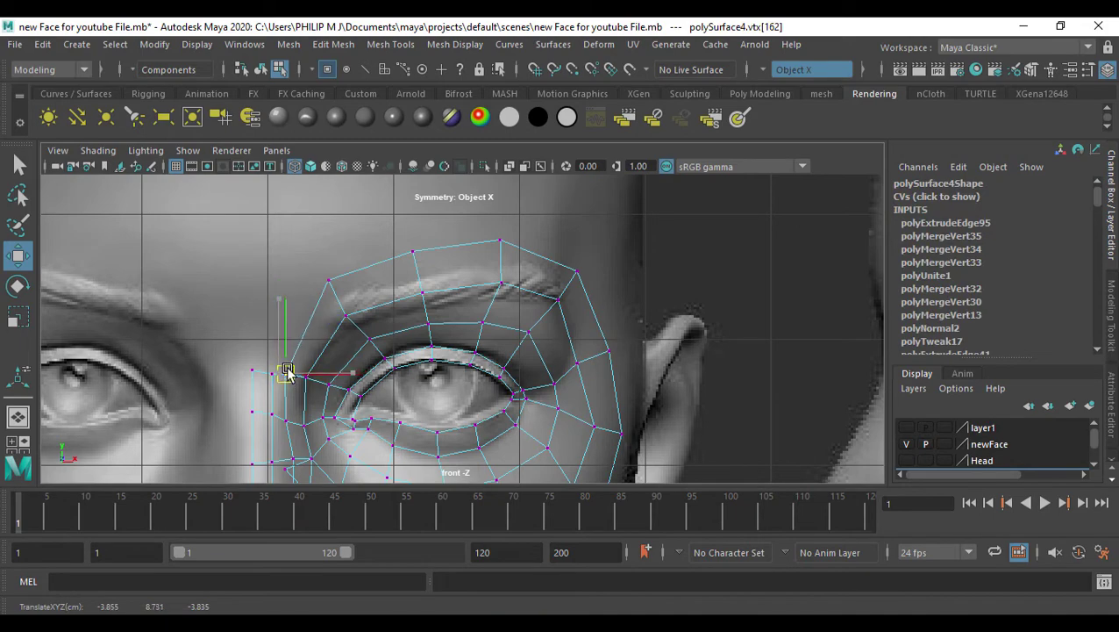
Move the new ring's lower inner end vertex down beside the nose towards the bridge strip's bottom outer vertex
{"action": "middle_click_drag", "start_coordinate": [443, 383], "coordinate": [477, 336], "text": "alt"}
{"action": "key", "text": "space"}
{"action": "key", "text": "space"}
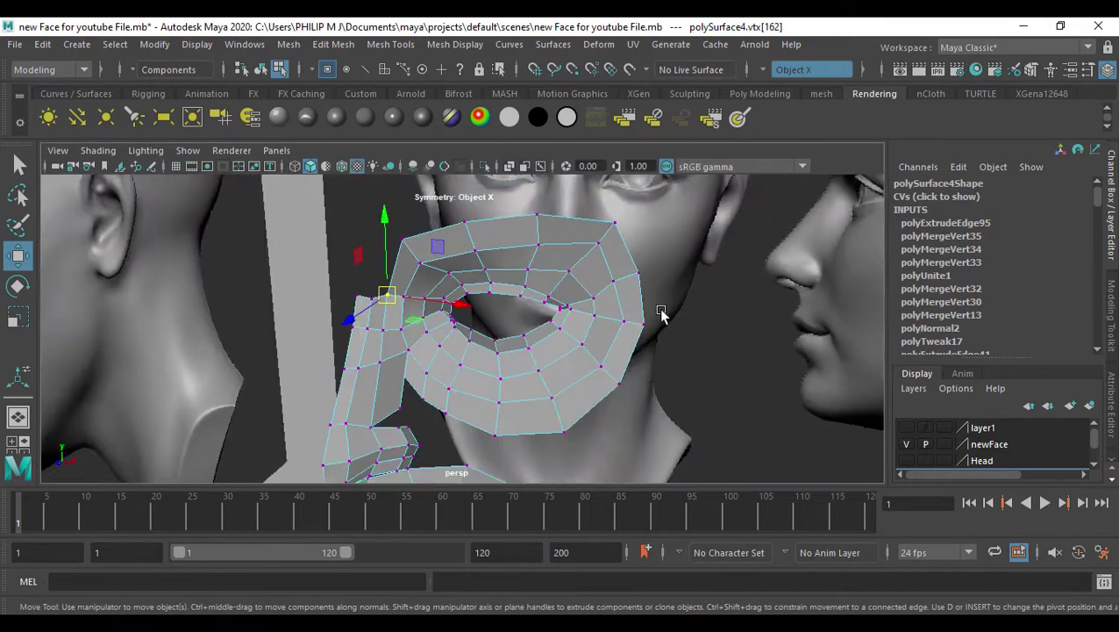
{"action": "left_click_drag", "start_coordinate": [662, 318], "coordinate": [407, 345], "text": "alt"}
{"action": "scroll", "coordinate": [418, 338], "scroll_direction": "up", "scroll_amount": 2}
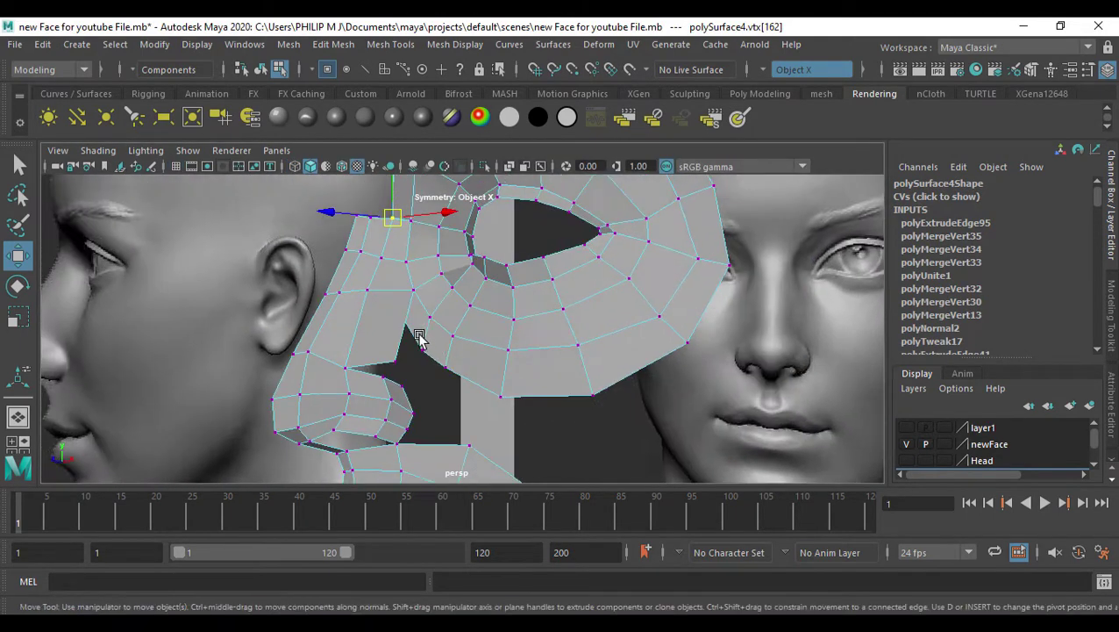
{"action": "left_click", "coordinate": [409, 338]}
{"action": "key", "text": "space"}
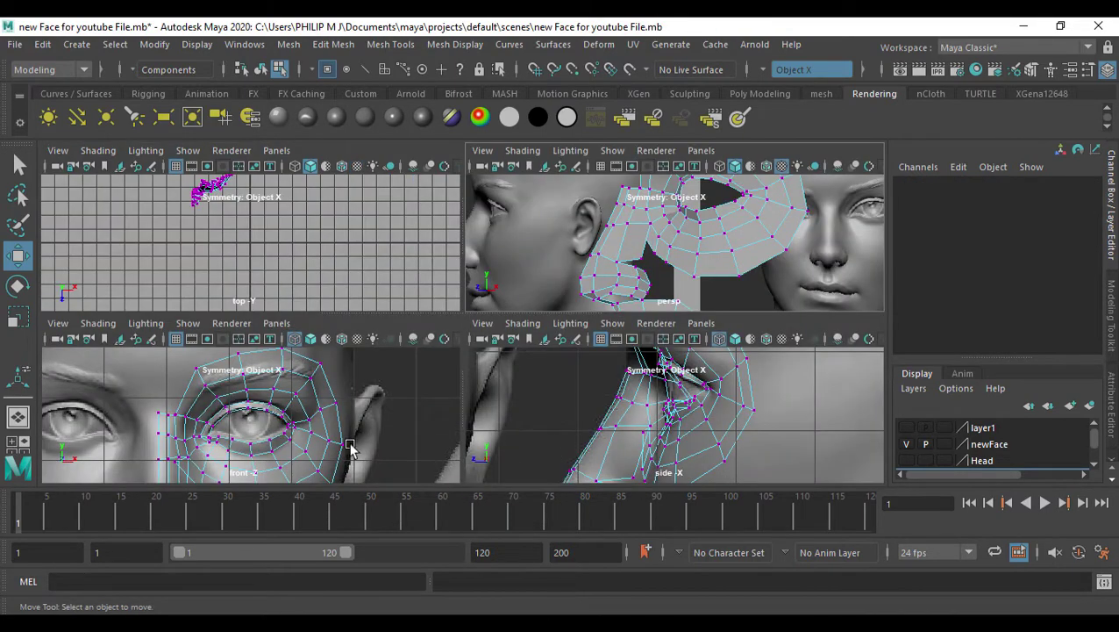
{"action": "key", "text": "space"}
{"action": "middle_click_drag", "start_coordinate": [400, 405], "coordinate": [369, 301], "text": "alt"}
{"action": "left_click", "coordinate": [348, 279]}
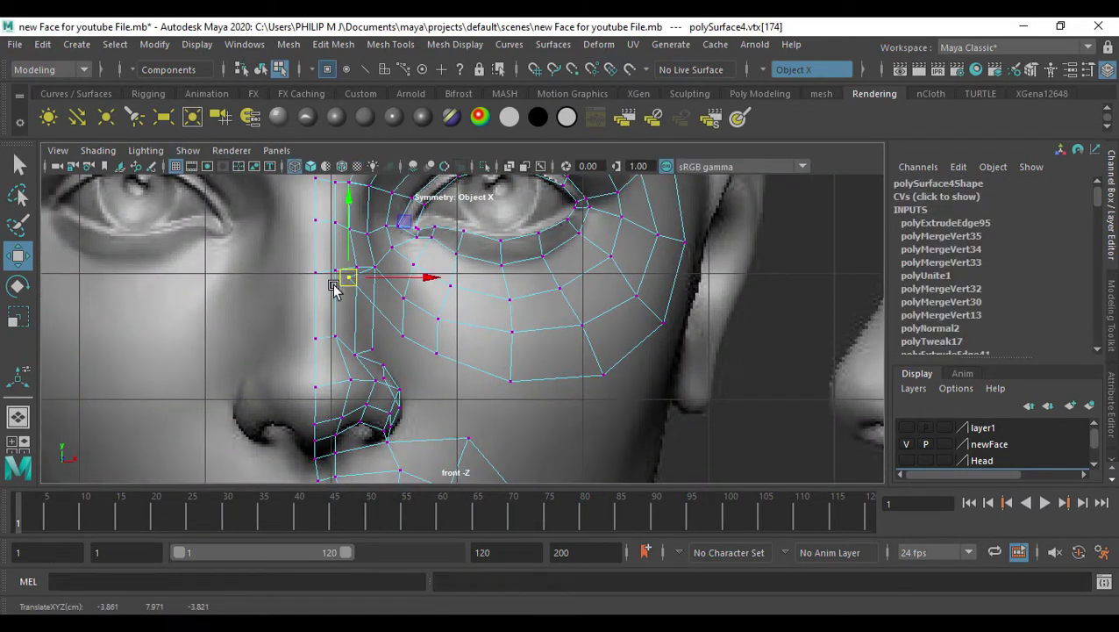
{"action": "left_click_drag", "start_coordinate": [355, 298], "coordinate": [372, 349]}
{"action": "scroll", "coordinate": [447, 350], "scroll_direction": "up", "scroll_amount": 2}
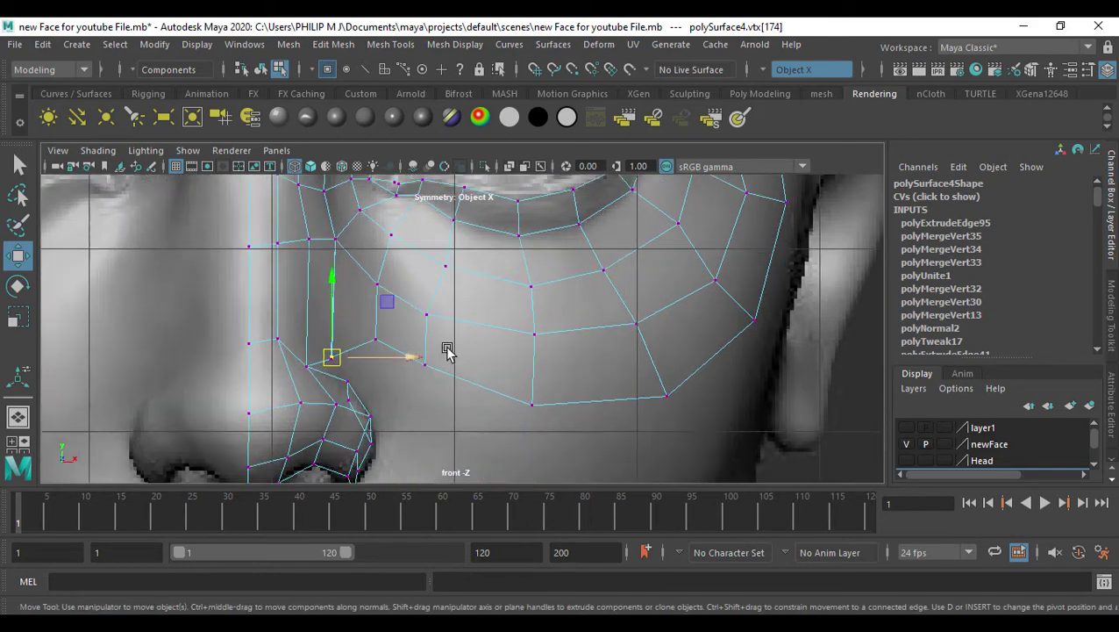
{"action": "key", "text": "space"}
{"action": "key", "text": "space"}
{"action": "left_click_drag", "start_coordinate": [550, 334], "coordinate": [401, 293], "text": "alt"}
{"action": "scroll", "coordinate": [373, 302], "scroll_direction": "up", "scroll_amount": 2}
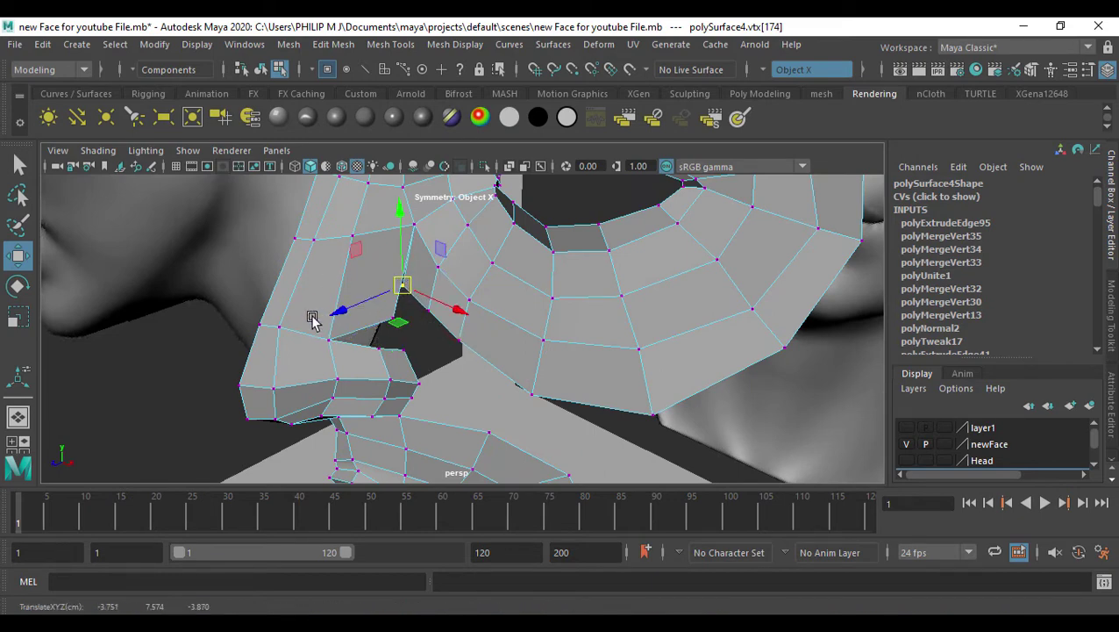
Insert an edge loop across the side of the nose, between the lower bridge rows beside the cheek gap
{"action": "left_click", "coordinate": [406, 45]}
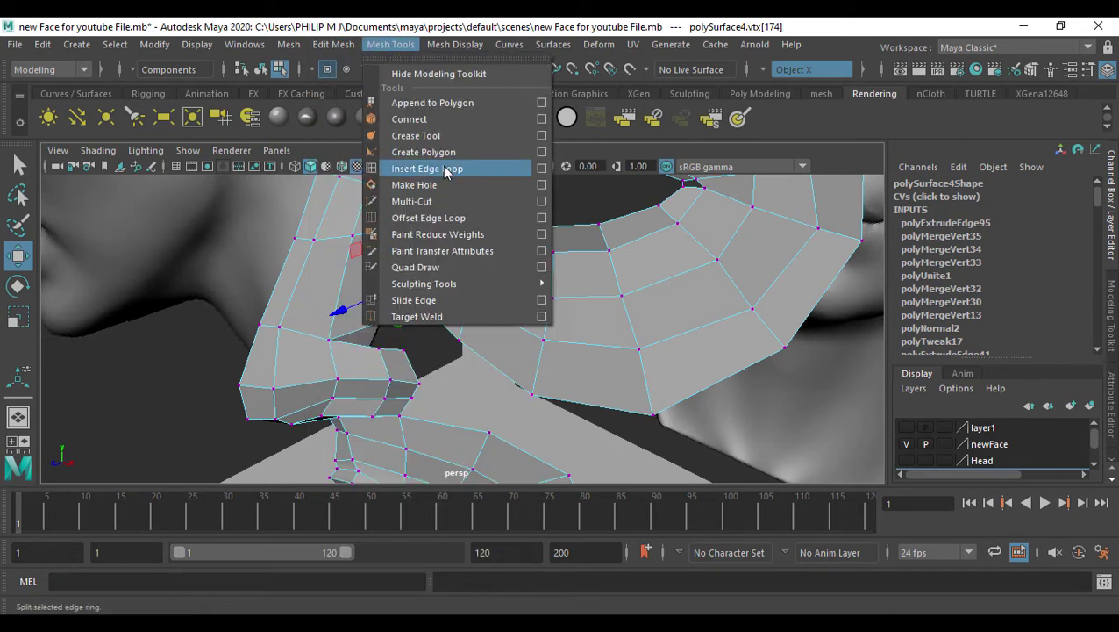
{"action": "left_click", "coordinate": [438, 169]}
{"action": "left_click_drag", "start_coordinate": [343, 294], "coordinate": [343, 298]}
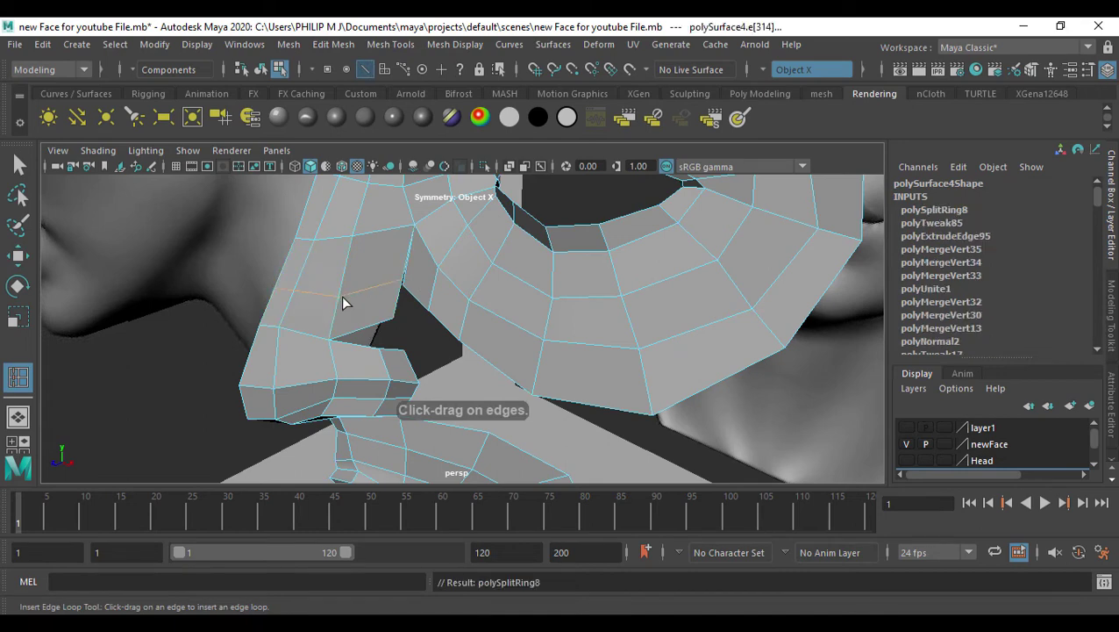
Merge the eye ring's lower inner end vertex with the neighbouring outer vertex of the nose's new edge loop
{"action": "left_click", "coordinate": [21, 164]}
{"action": "right_click_drag", "start_coordinate": [404, 298], "coordinate": [338, 280]}
{"action": "left_click_drag", "start_coordinate": [391, 267], "coordinate": [409, 301]}
{"action": "left_click", "coordinate": [390, 44]}
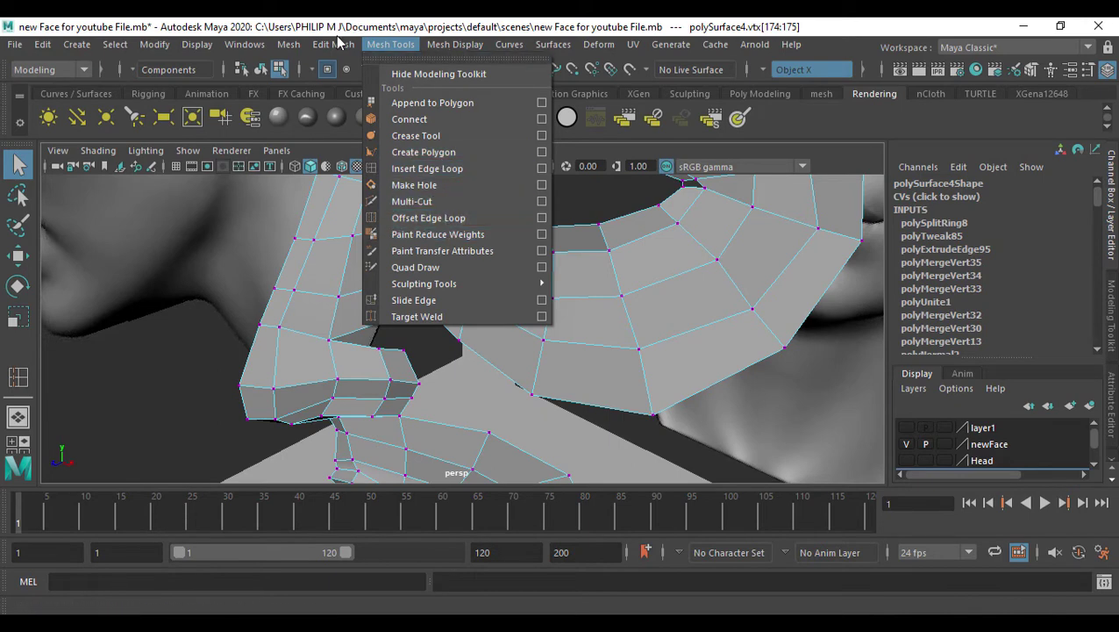
{"action": "mouse_move", "coordinate": [337, 44]}
{"action": "left_click", "coordinate": [366, 219]}
{"action": "left_click_drag", "start_coordinate": [564, 354], "coordinate": [471, 316], "text": "alt"}
{"action": "left_click", "coordinate": [479, 372]}
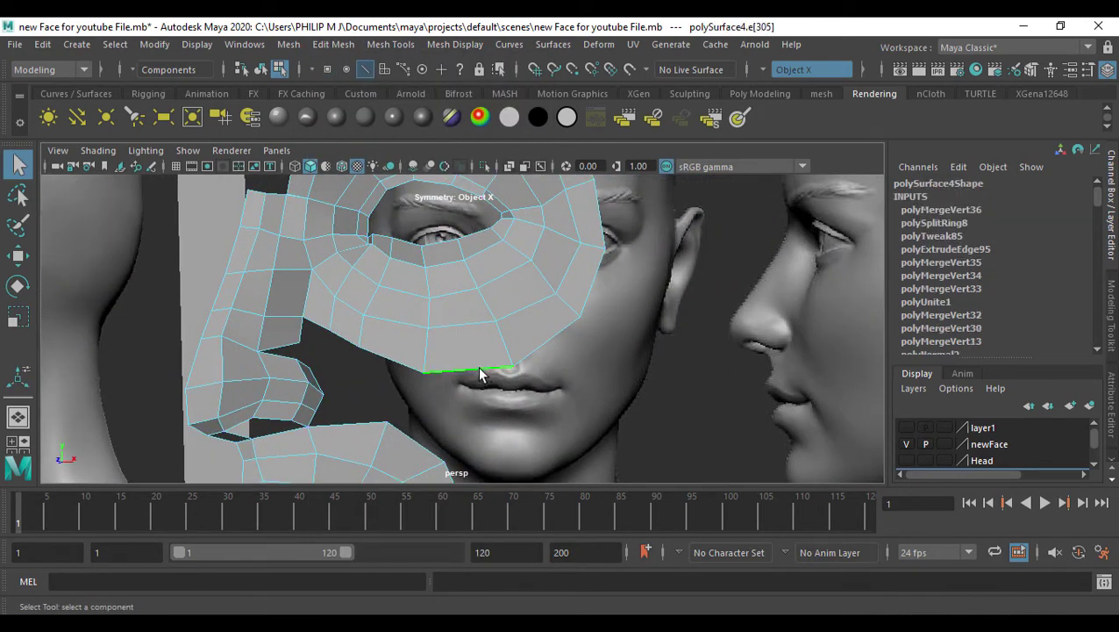
{"action": "scroll", "coordinate": [501, 351], "scroll_direction": "down", "scroll_amount": 3}
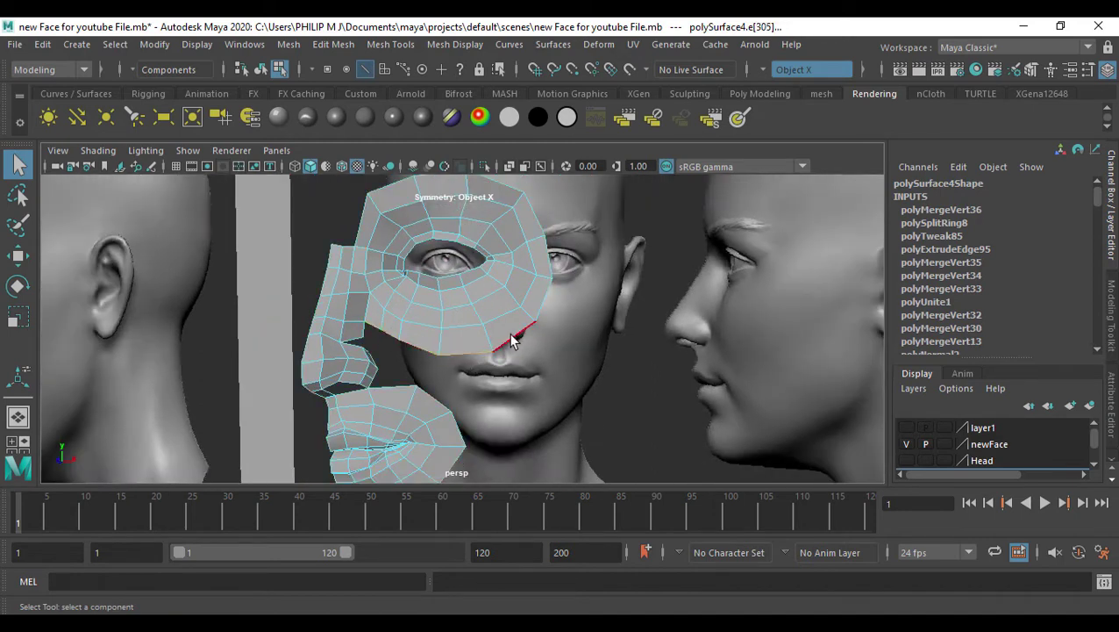
{"action": "middle_click_drag", "start_coordinate": [587, 297], "coordinate": [592, 337], "text": "alt"}
{"action": "left_click_drag", "start_coordinate": [592, 336], "coordinate": [474, 310], "text": "alt"}
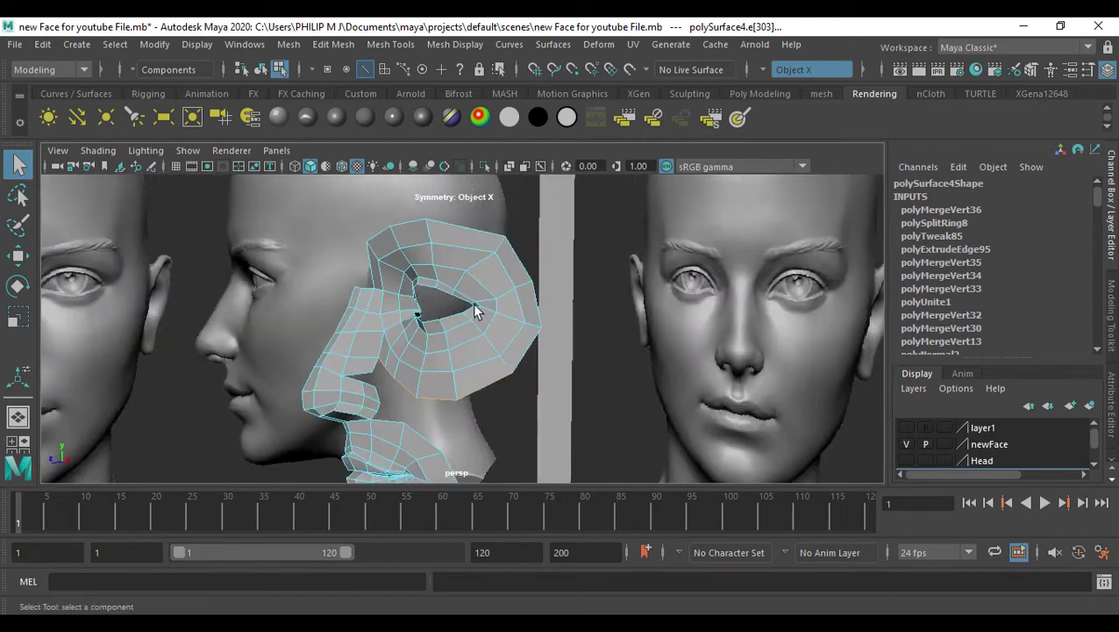
Adjust the eye ring's upper inner corner and inner end vertices in side view to follow the brow and nose profile
{"action": "right_click_drag", "start_coordinate": [502, 244], "coordinate": [432, 243]}
{"action": "key", "text": "space"}
{"action": "key", "text": "space"}
{"action": "middle_click_drag", "start_coordinate": [565, 370], "coordinate": [557, 408], "text": "alt"}
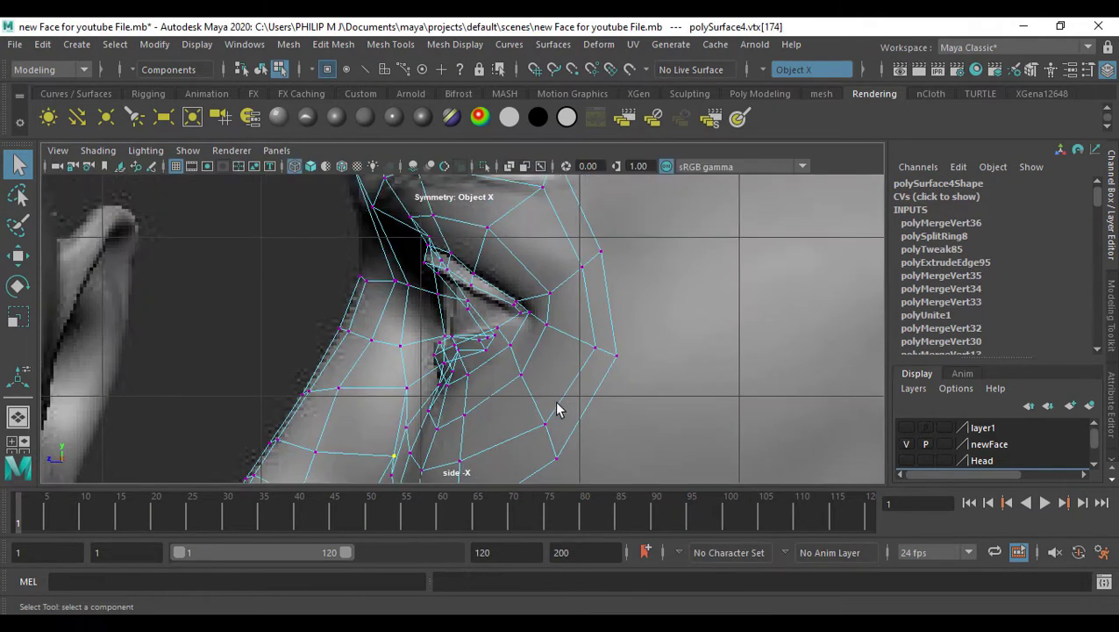
{"action": "scroll", "coordinate": [559, 377], "scroll_direction": "down", "scroll_amount": 4}
{"action": "scroll", "coordinate": [561, 342], "scroll_direction": "up", "scroll_amount": 2}
{"action": "middle_click_drag", "start_coordinate": [451, 272], "coordinate": [465, 340], "text": "alt"}
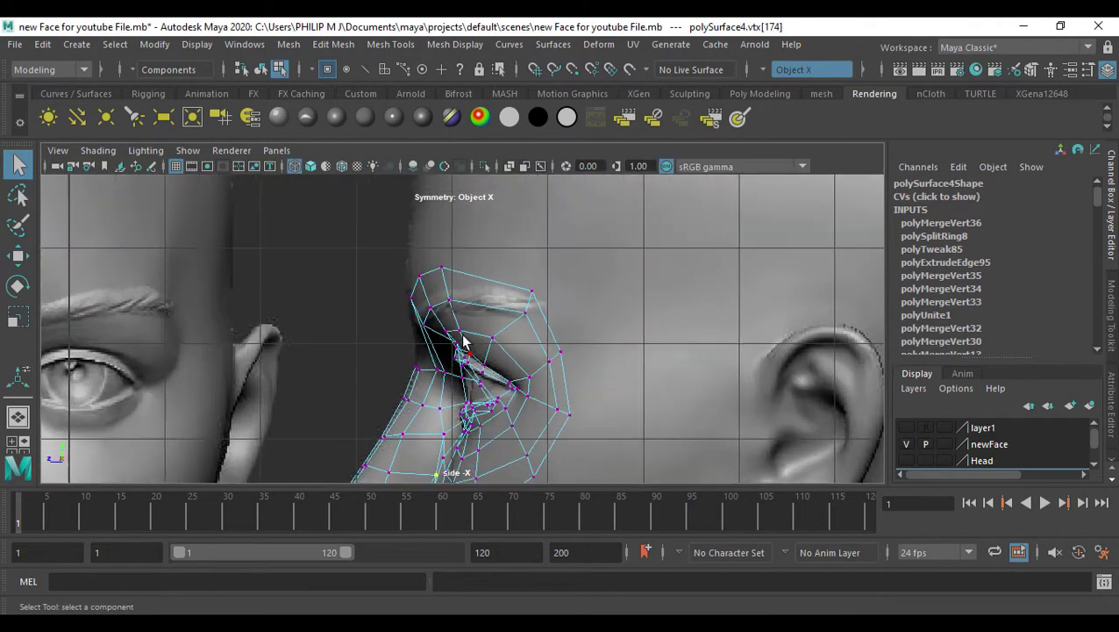
{"action": "left_click", "coordinate": [410, 298]}
{"action": "key", "text": "w"}
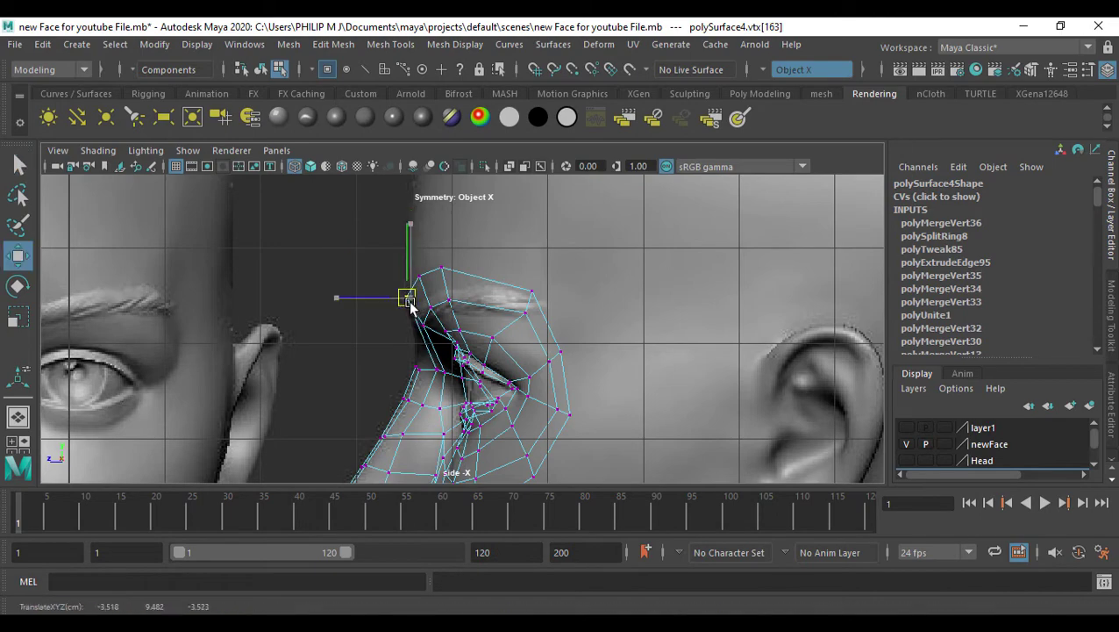
{"action": "left_click", "coordinate": [432, 372]}
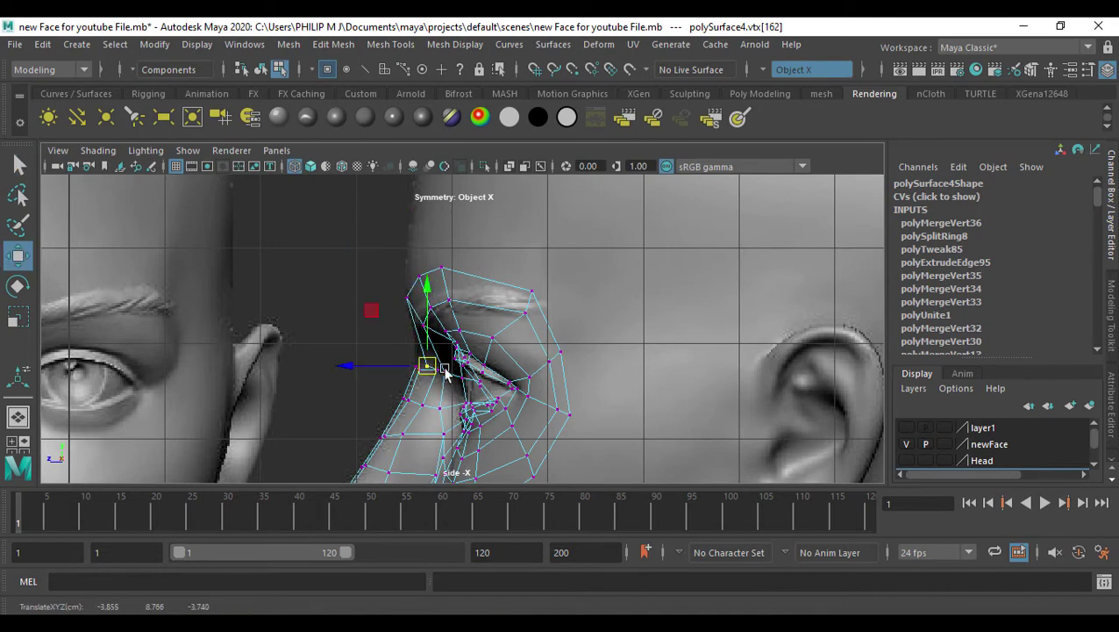
Merge the eye ring's upper inner end vertex with the nose bridge strip's top outer vertex
{"action": "key", "text": "space"}
{"action": "key", "text": "space"}
{"action": "left_click_drag", "start_coordinate": [630, 282], "coordinate": [472, 335], "text": "alt"}
{"action": "scroll", "coordinate": [382, 375], "scroll_direction": "up", "scroll_amount": 6}
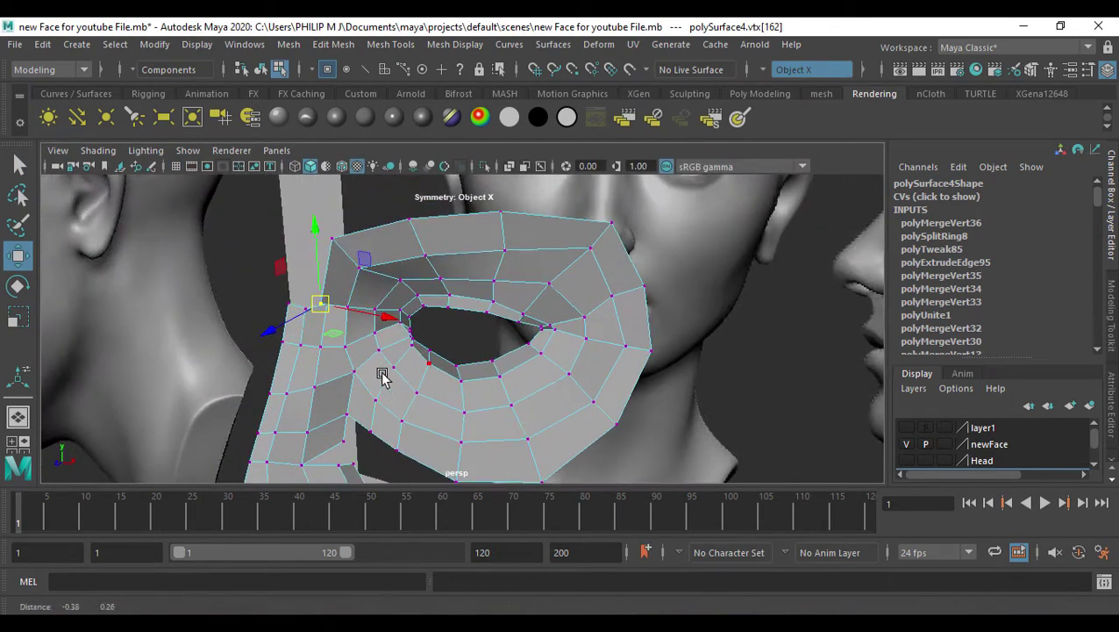
{"action": "key", "text": "ctrl+z"}
{"action": "left_click_drag", "start_coordinate": [182, 250], "coordinate": [206, 291]}
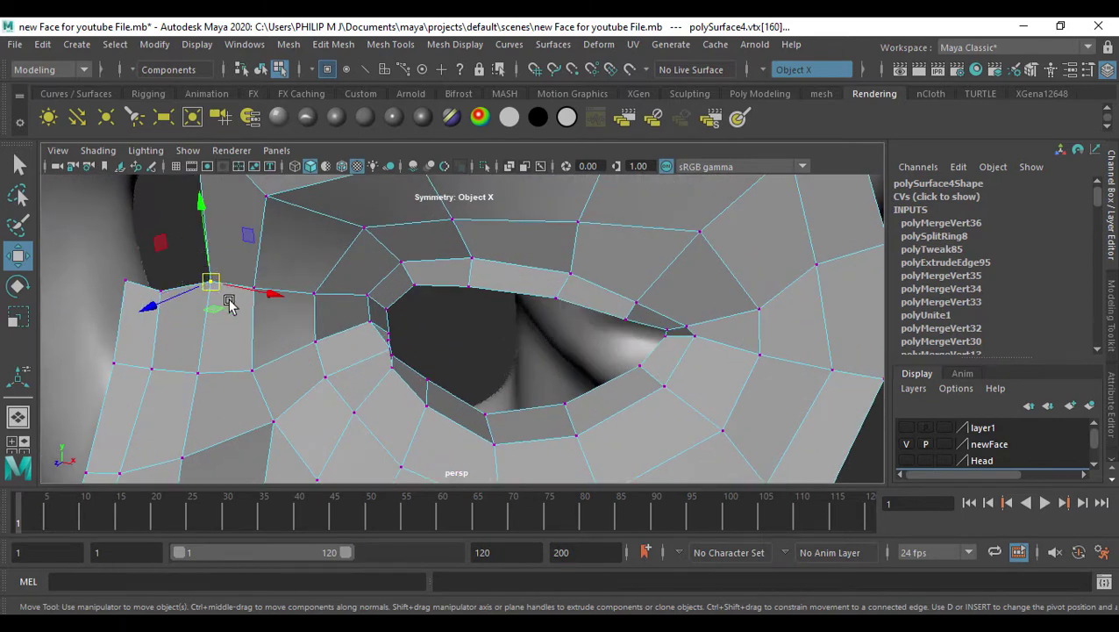
{"action": "left_click", "coordinate": [455, 45]}
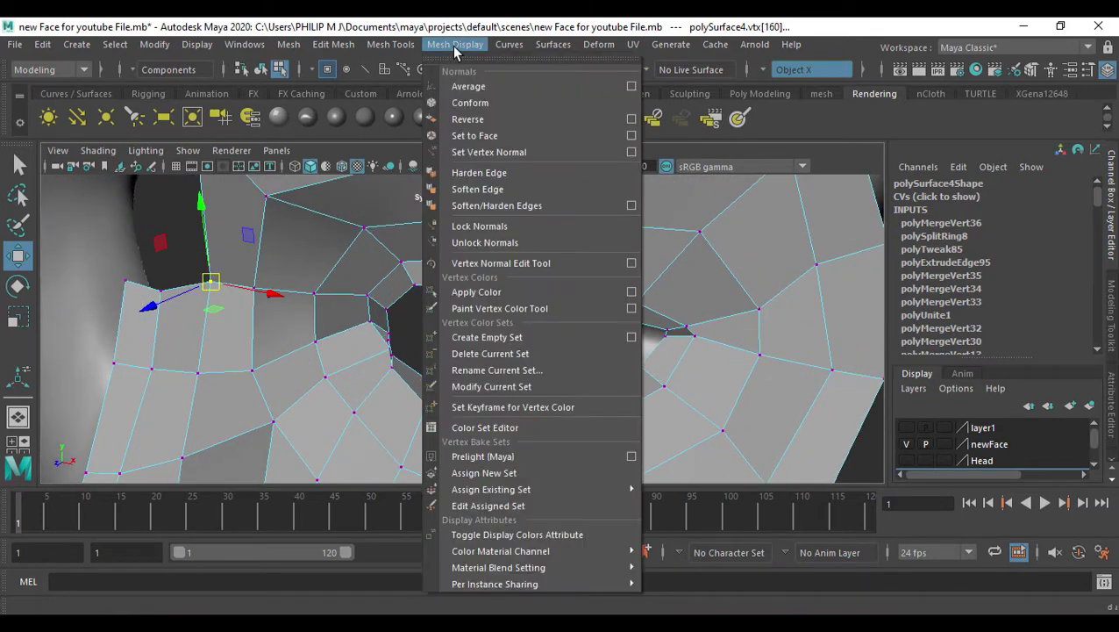
{"action": "mouse_move", "coordinate": [340, 41]}
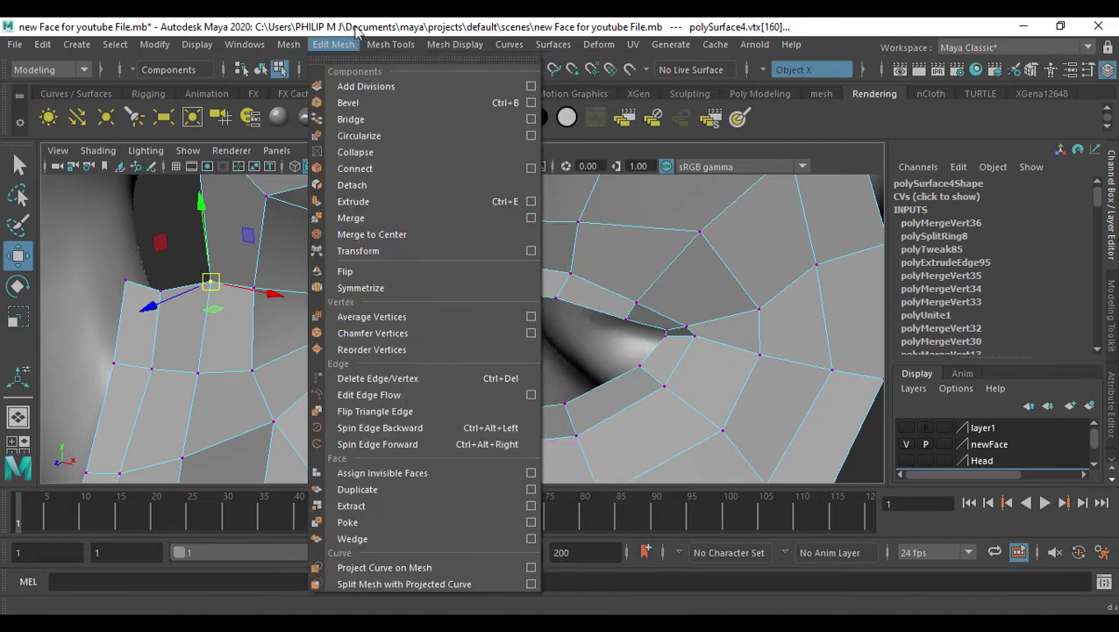
{"action": "left_click", "coordinate": [351, 217]}
{"action": "scroll", "coordinate": [272, 311], "scroll_direction": "down", "scroll_amount": 8}
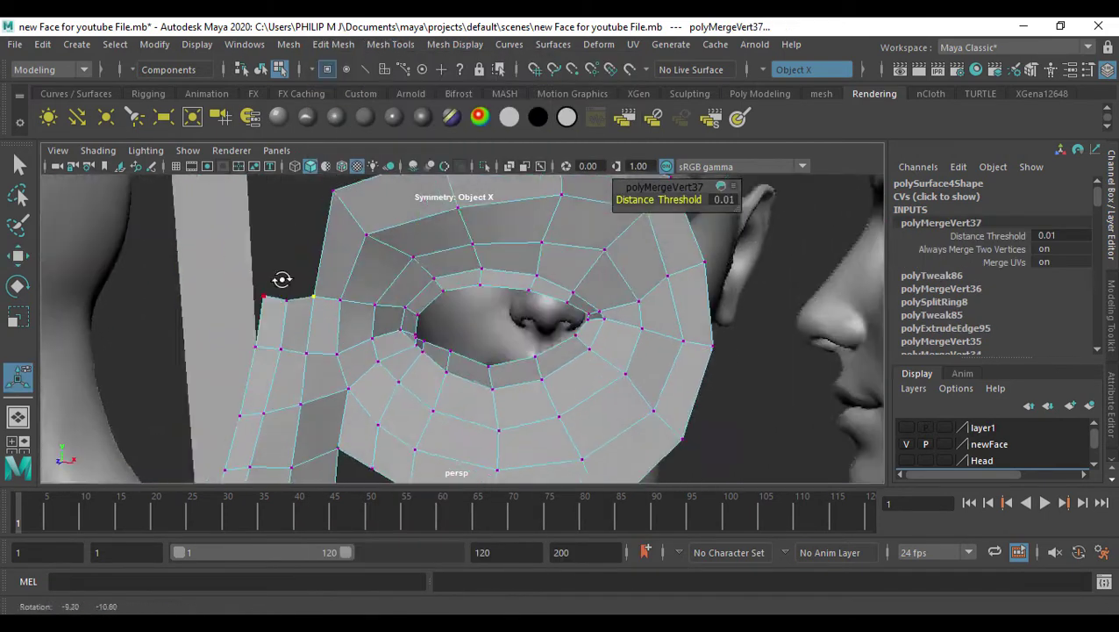
Reposition the eye ring's upper inner corner vertex above the inner brow, fitting its depth in side view
{"action": "key", "text": "t"}
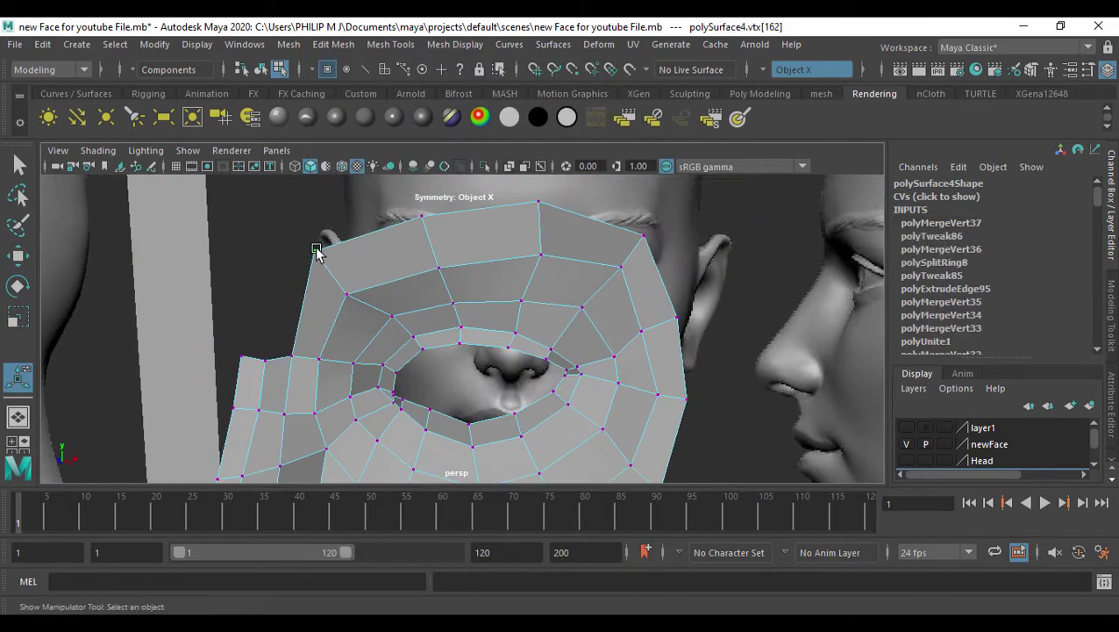
{"action": "key", "text": "w"}
{"action": "left_click_drag", "start_coordinate": [320, 250], "coordinate": [313, 267]}
{"action": "scroll", "coordinate": [531, 317], "scroll_direction": "down", "scroll_amount": 5}
{"action": "left_click_drag", "start_coordinate": [534, 320], "coordinate": [561, 375], "text": "alt"}
{"action": "key", "text": "space"}
{"action": "key", "text": "space"}
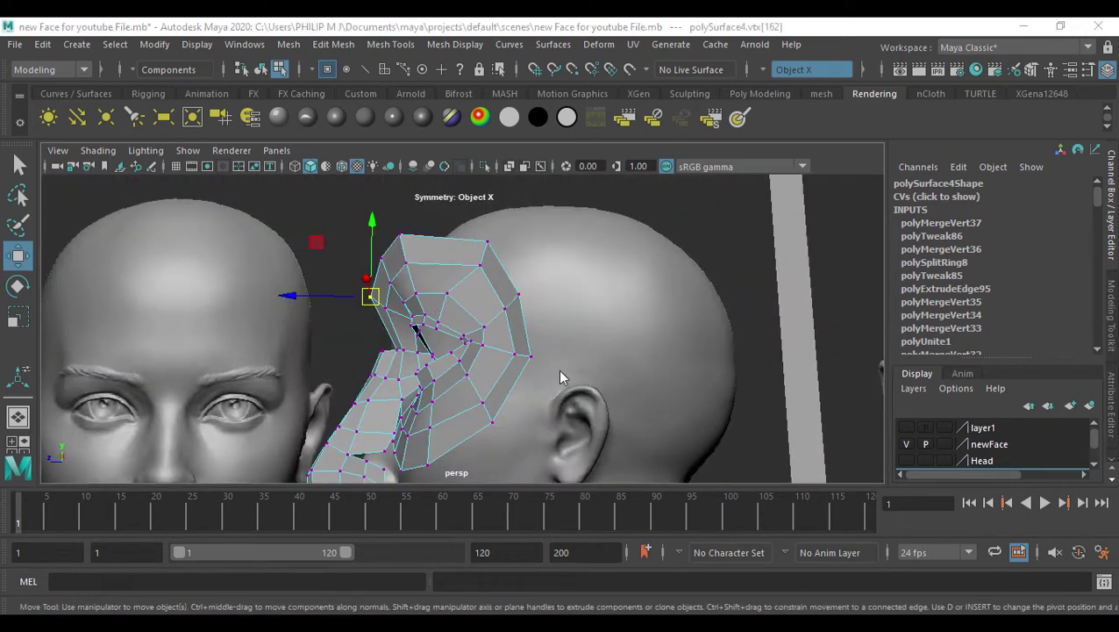
{"action": "middle_click_drag", "start_coordinate": [552, 345], "coordinate": [570, 322], "text": "alt"}
{"action": "left_click_drag", "start_coordinate": [425, 288], "coordinate": [428, 295]}
Move the ring's outer brow, temple and upper cheek vertices back in side view to follow the head's curvature
{"action": "left_click", "coordinate": [458, 248]}
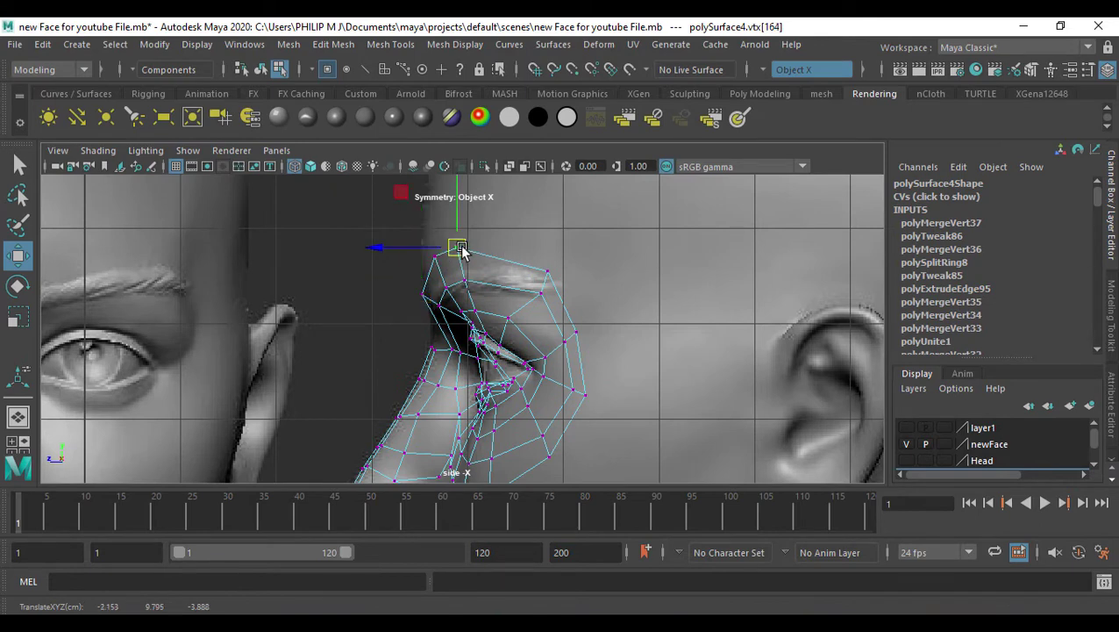
{"action": "left_click", "coordinate": [546, 272]}
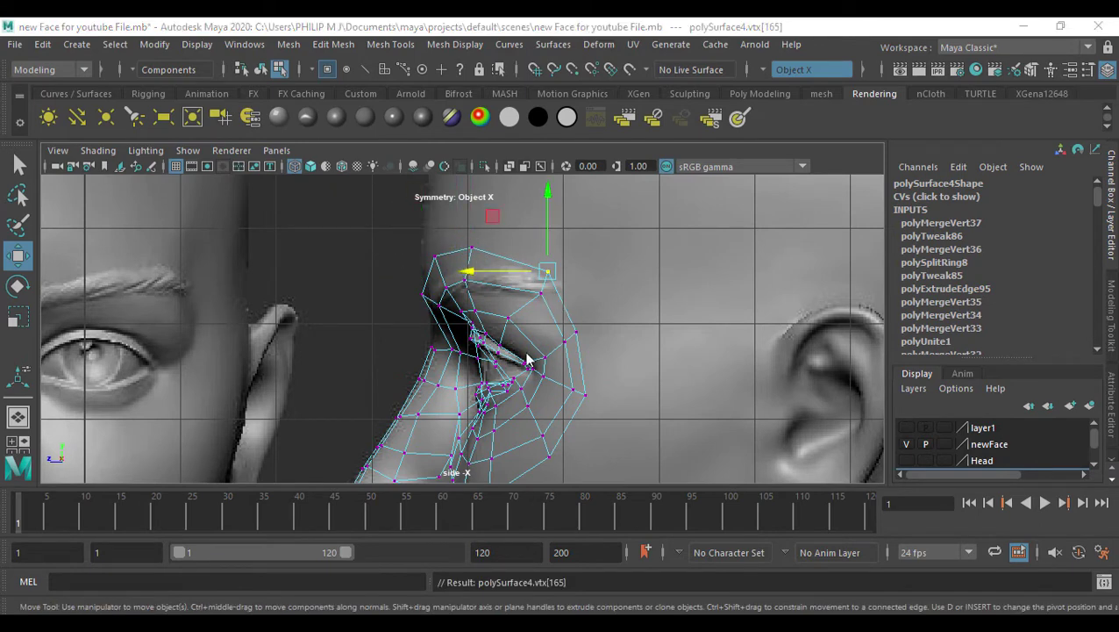
{"action": "key", "text": "space"}
{"action": "left_click_drag", "start_coordinate": [462, 314], "coordinate": [461, 195]}
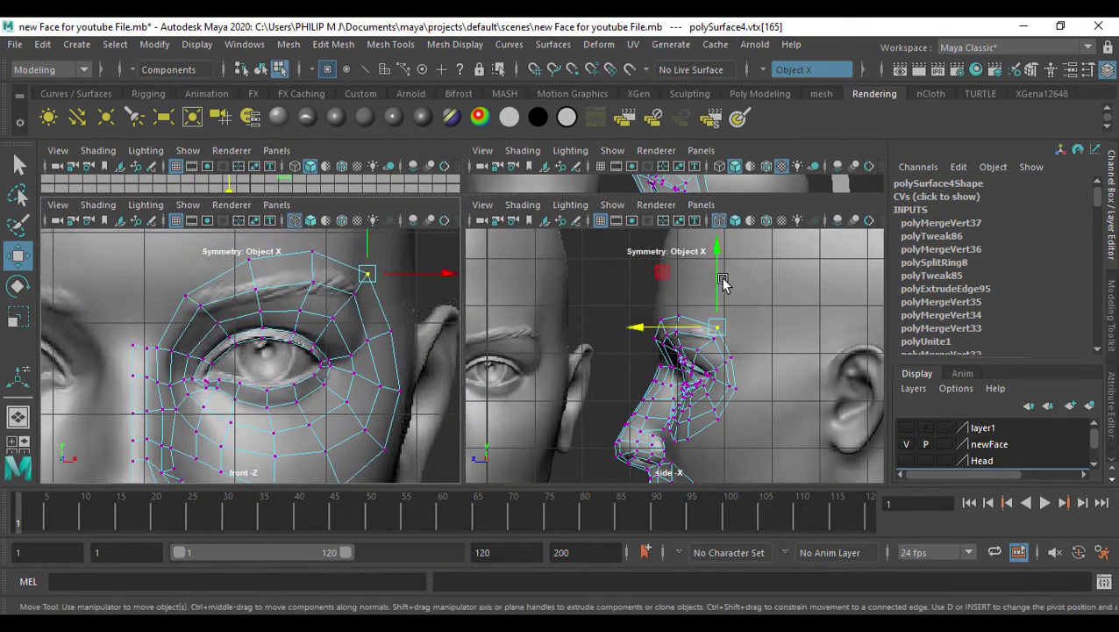
{"action": "left_click_drag", "start_coordinate": [645, 326], "coordinate": [691, 423]}
{"action": "key", "text": "Right"}
{"action": "key", "text": "Right"}
{"action": "key", "text": "Right"}
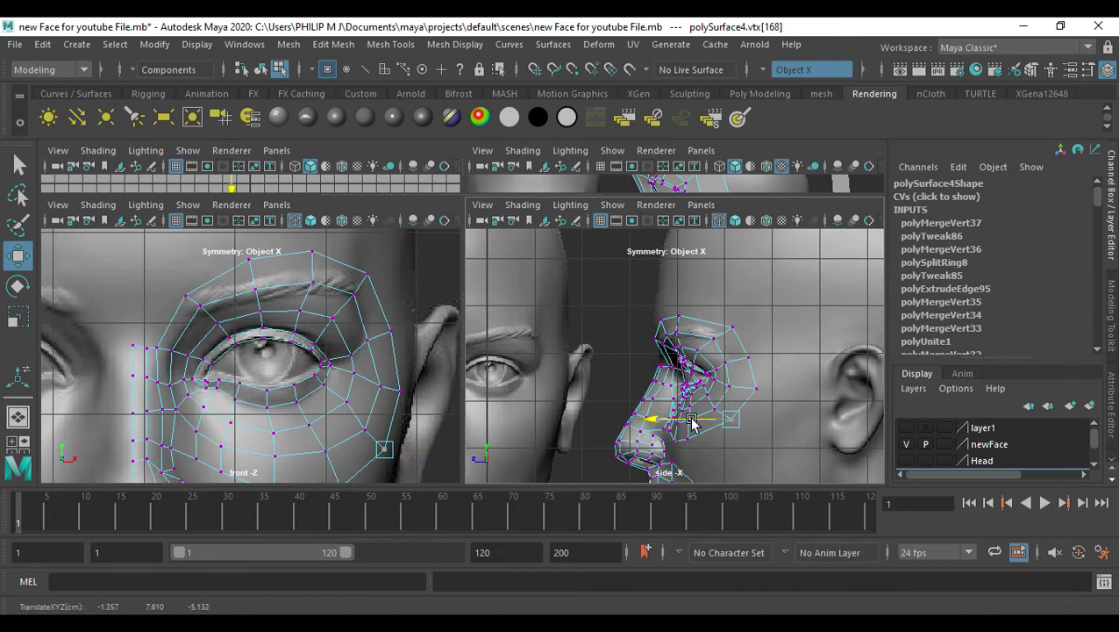
Shift the ring's two bottom cheek vertices in depth in side view to follow the cheek's curvature
{"action": "middle_click_drag", "start_coordinate": [719, 414], "coordinate": [715, 281], "text": "alt"}
{"action": "scroll", "coordinate": [694, 325], "scroll_direction": "up", "scroll_amount": 2}
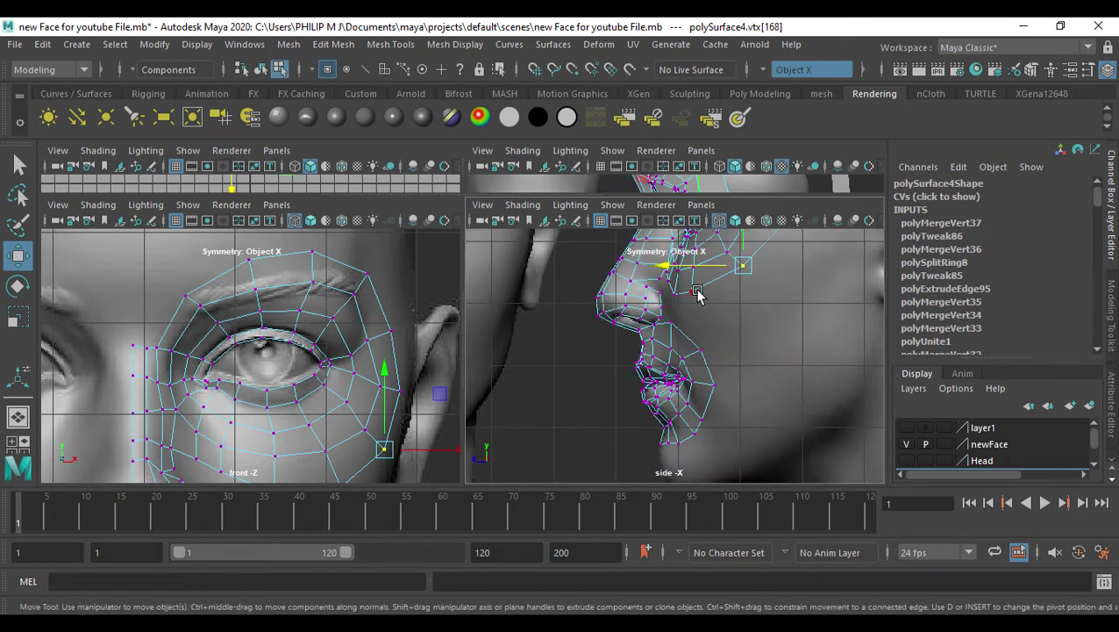
{"action": "left_click", "coordinate": [692, 290]}
{"action": "middle_click_drag", "start_coordinate": [723, 337], "coordinate": [734, 258], "text": "alt"}
{"action": "middle_click_drag", "start_coordinate": [351, 386], "coordinate": [315, 310], "text": "alt"}
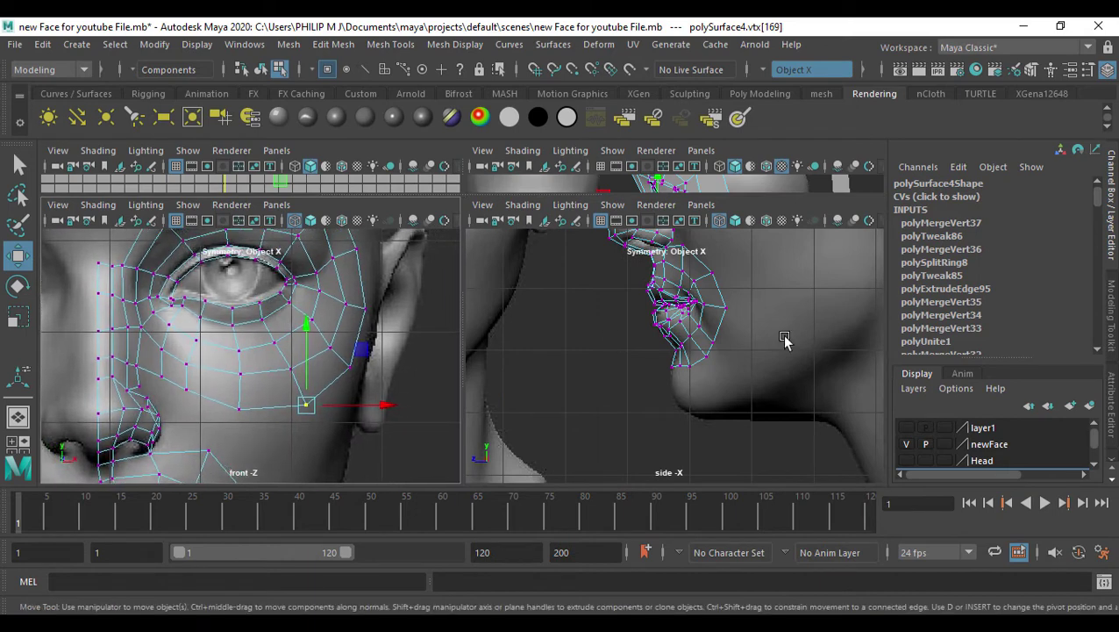
{"action": "middle_click_drag", "start_coordinate": [869, 331], "coordinate": [853, 438], "text": "alt"}
{"action": "left_click_drag", "start_coordinate": [613, 323], "coordinate": [593, 326]}
{"action": "left_click", "coordinate": [643, 347]}
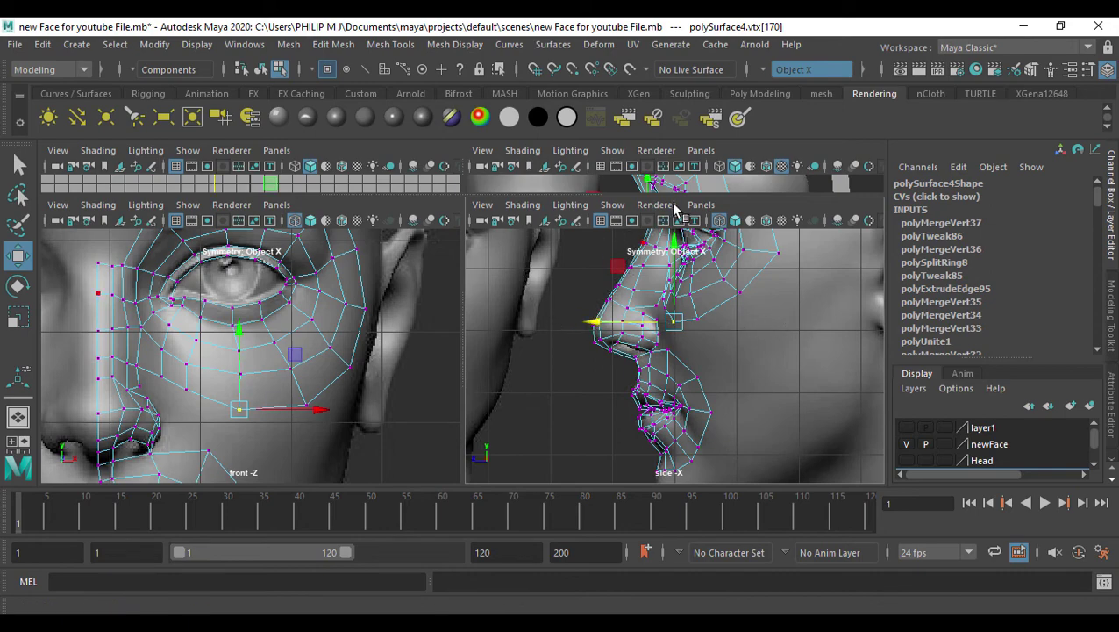
Extrude the eye ring's outer border edges from the nose side around the cheek, temple and brow to the upper inner corner
{"action": "key", "text": "space"}
{"action": "left_click_drag", "start_coordinate": [561, 342], "coordinate": [426, 344], "text": "alt"}
{"action": "key", "text": "F10"}
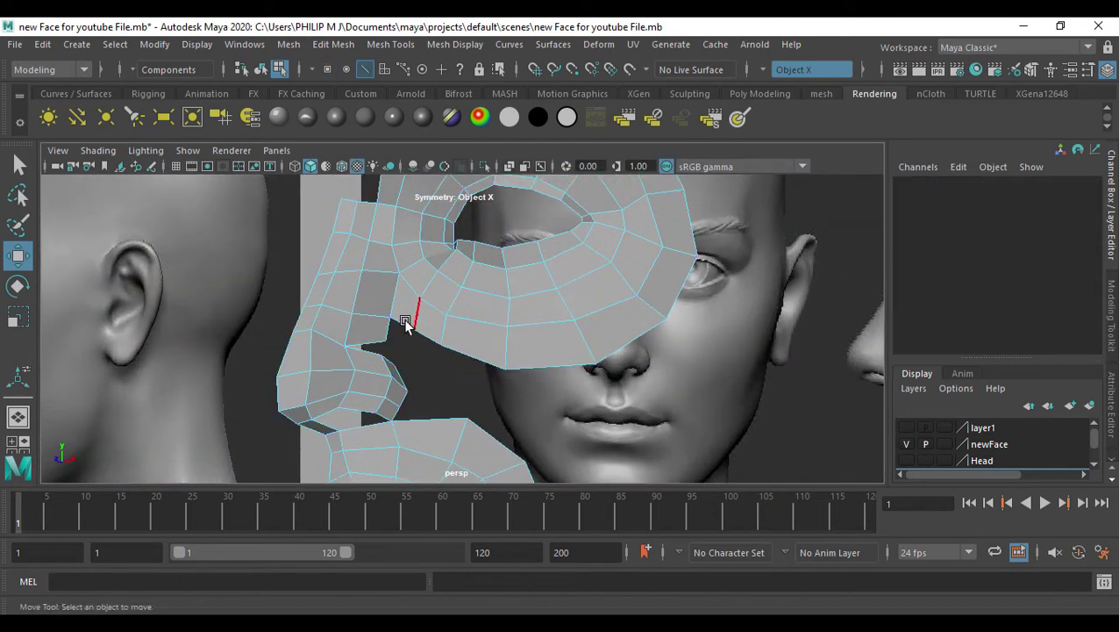
{"action": "left_click", "coordinate": [425, 340]}
{"action": "left_click", "coordinate": [468, 355], "text": "shift"}
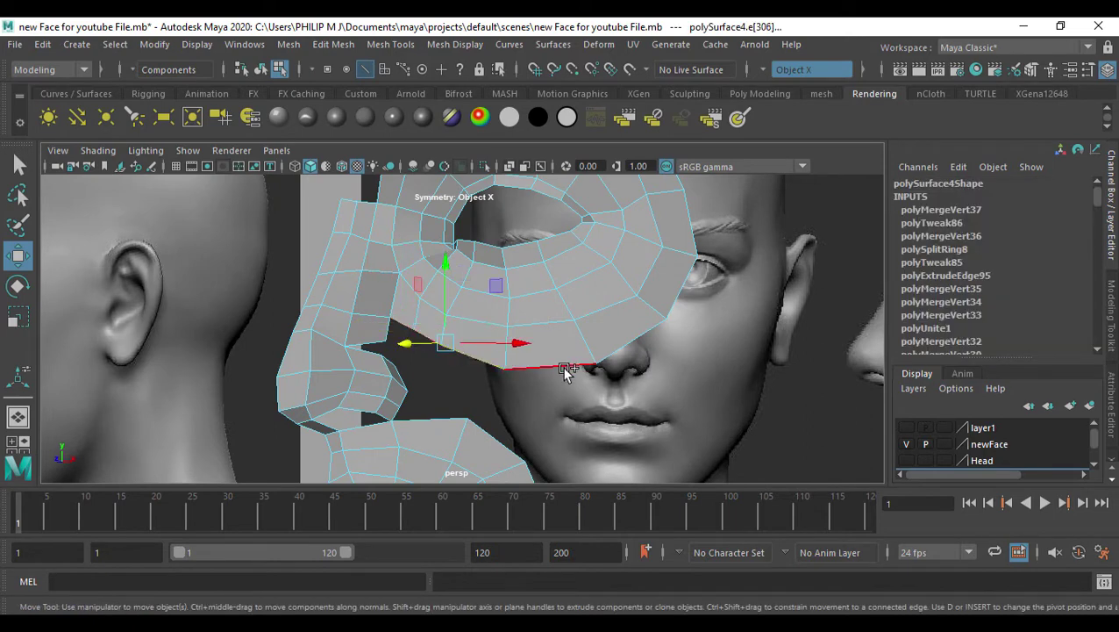
{"action": "left_click", "coordinate": [562, 368], "text": "shift"}
{"action": "left_click", "coordinate": [629, 340], "text": "shift"}
{"action": "middle_click_drag", "start_coordinate": [672, 356], "coordinate": [654, 391], "text": "alt"}
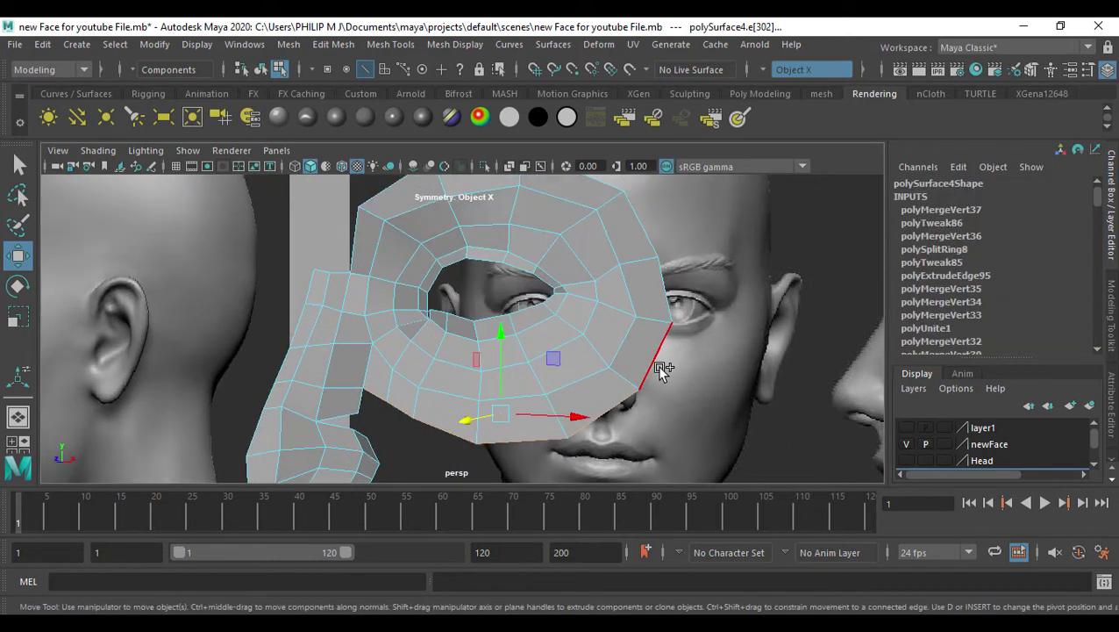
{"action": "left_click", "coordinate": [657, 356], "text": "shift"}
{"action": "left_click", "coordinate": [665, 288], "text": "shift"}
{"action": "left_click", "coordinate": [635, 216], "text": "shift"}
{"action": "middle_click_drag", "start_coordinate": [611, 320], "coordinate": [620, 367], "text": "alt"}
{"action": "left_click", "coordinate": [596, 229], "text": "shift"}
{"action": "left_click", "coordinate": [491, 207], "text": "shift"}
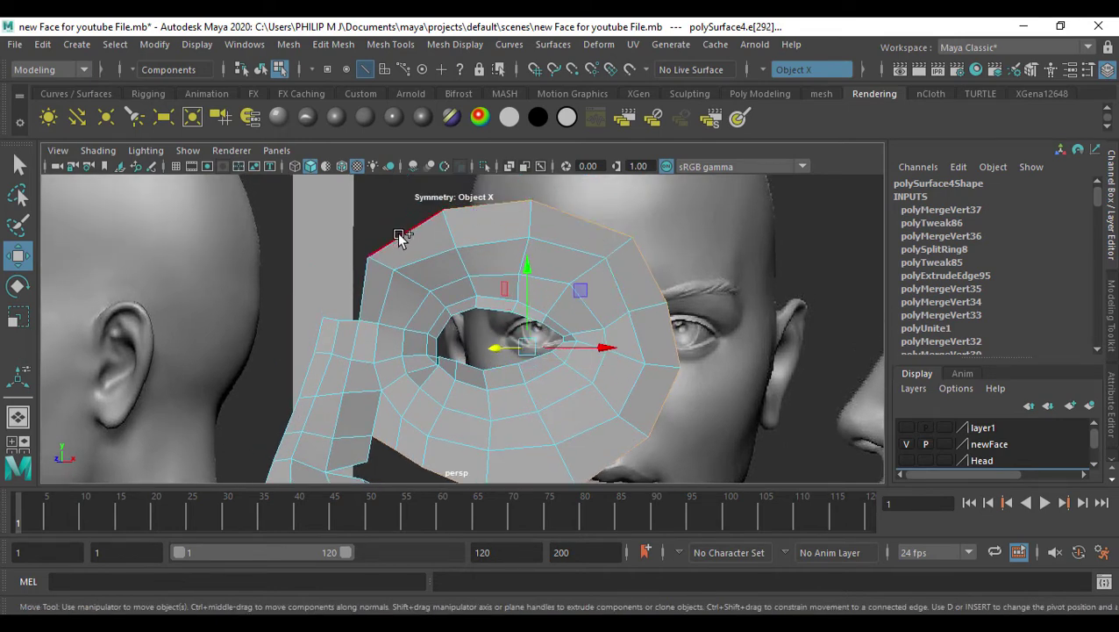
{"action": "left_click", "coordinate": [434, 320]}
{"action": "left_click_drag", "start_coordinate": [434, 321], "coordinate": [457, 334], "text": "alt"}
{"action": "middle_click_drag", "start_coordinate": [457, 330], "coordinate": [457, 328], "text": "alt"}
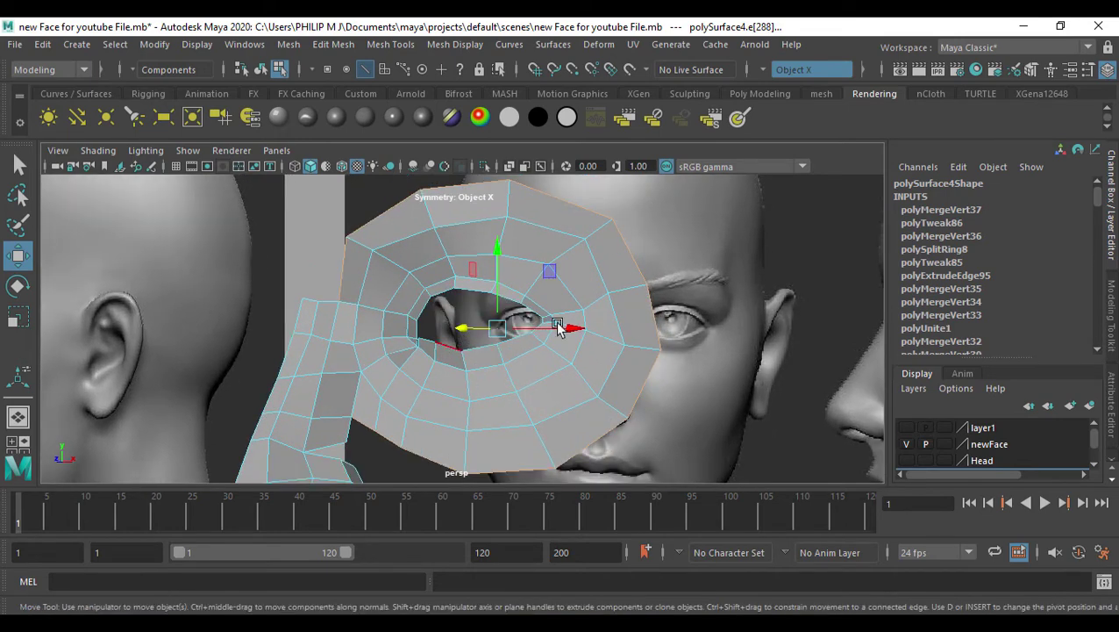
{"action": "key", "text": "ctrl+e"}
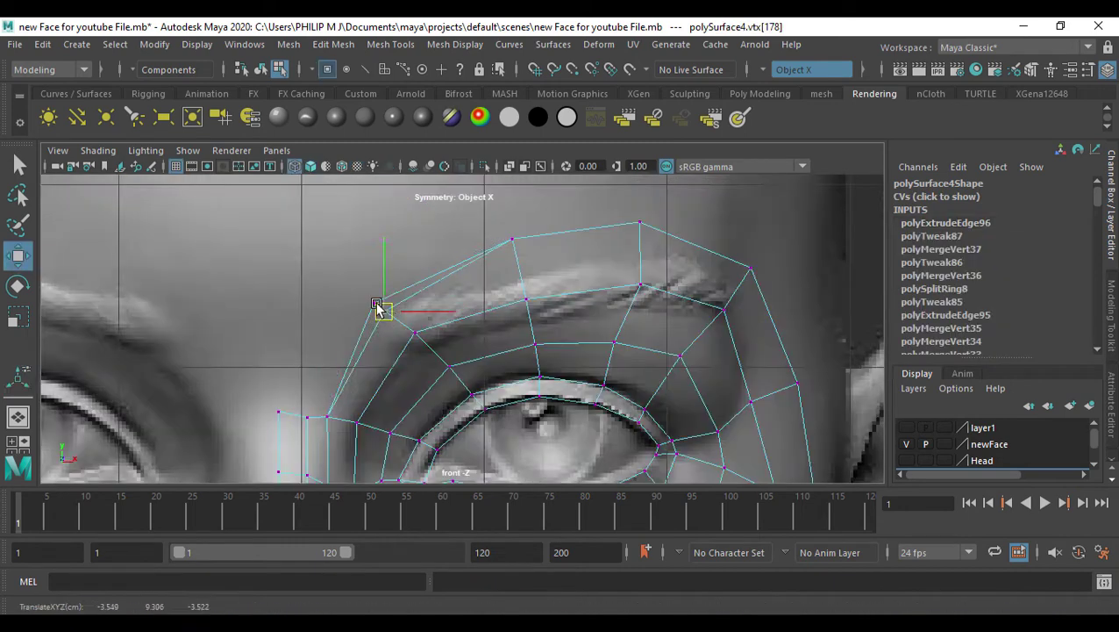
Move the extruded ring's inner brow vertex up towards the forehead centre and its end vertex onto the adjacent top nose bridge vertex
{"action": "left_click_drag", "start_coordinate": [380, 309], "coordinate": [336, 287]}
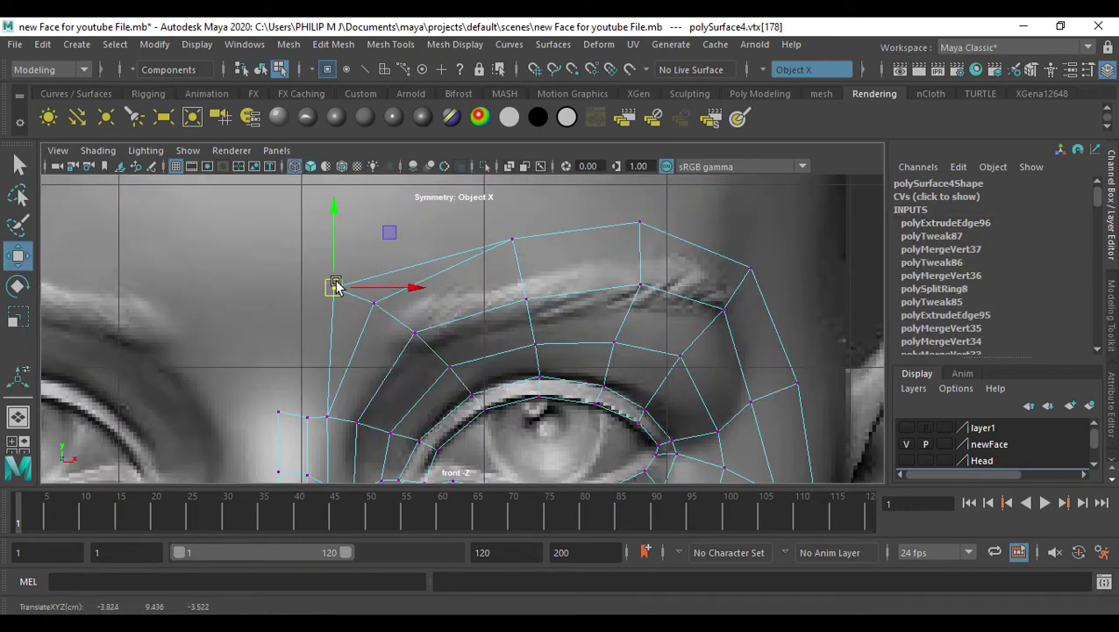
{"action": "key", "text": "Down"}
{"action": "left_click_drag", "start_coordinate": [329, 416], "coordinate": [308, 415]}
{"action": "key", "text": "Up"}
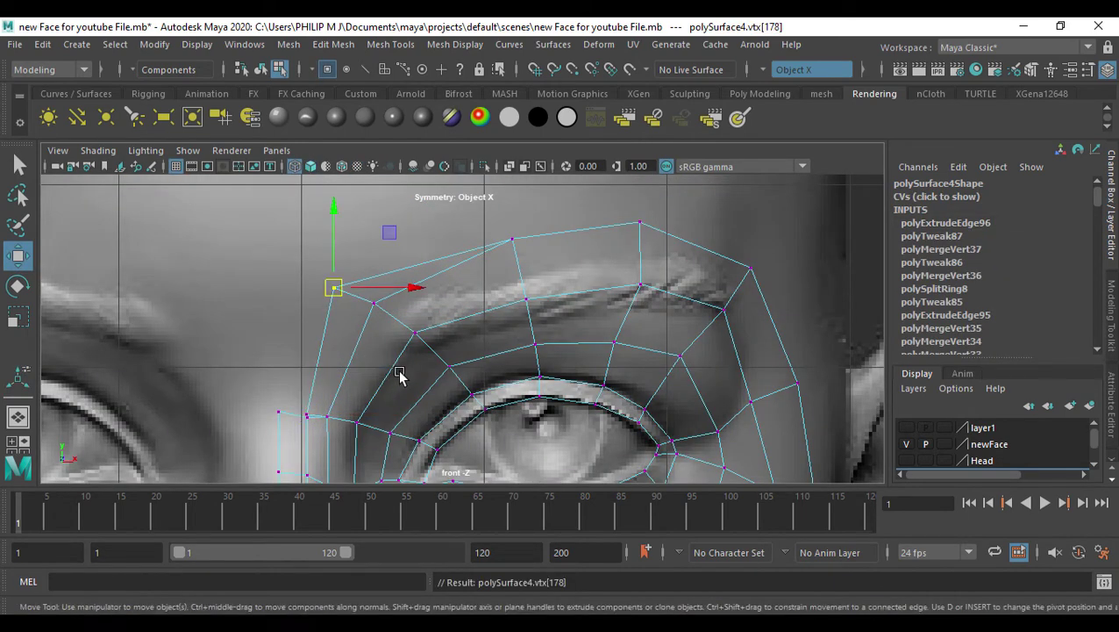
Raise the extruded ring's two top vertices above the eyebrow in front view
{"action": "left_click", "coordinate": [514, 241]}
{"action": "left_click_drag", "start_coordinate": [514, 240], "coordinate": [512, 202]}
{"action": "middle_click_drag", "start_coordinate": [566, 268], "coordinate": [474, 290], "text": "alt"}
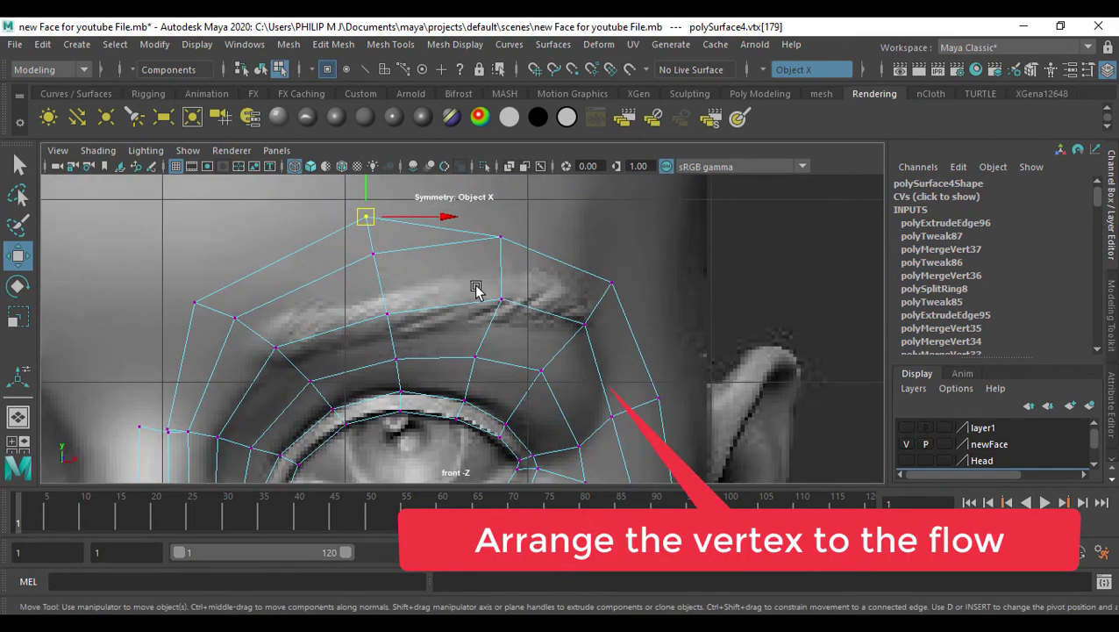
{"action": "left_click", "coordinate": [500, 237]}
{"action": "left_click_drag", "start_coordinate": [500, 237], "coordinate": [514, 201]}
Pull the outer ring's three temple vertices, from the brow's outer end down to beside the eye, outward towards the head's edge in front view
{"action": "middle_click_drag", "start_coordinate": [621, 309], "coordinate": [546, 300], "text": "alt"}
{"action": "left_click", "coordinate": [536, 275]}
{"action": "left_click_drag", "start_coordinate": [541, 275], "coordinate": [568, 254]}
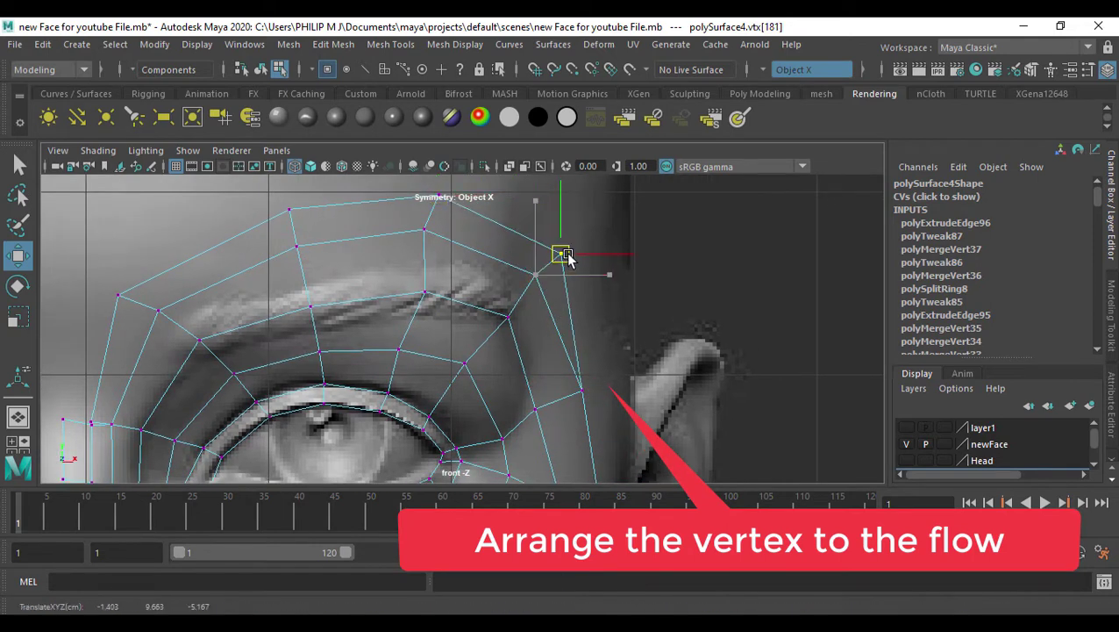
{"action": "middle_click_drag", "start_coordinate": [631, 394], "coordinate": [622, 359], "text": "alt"}
{"action": "left_click", "coordinate": [622, 359]}
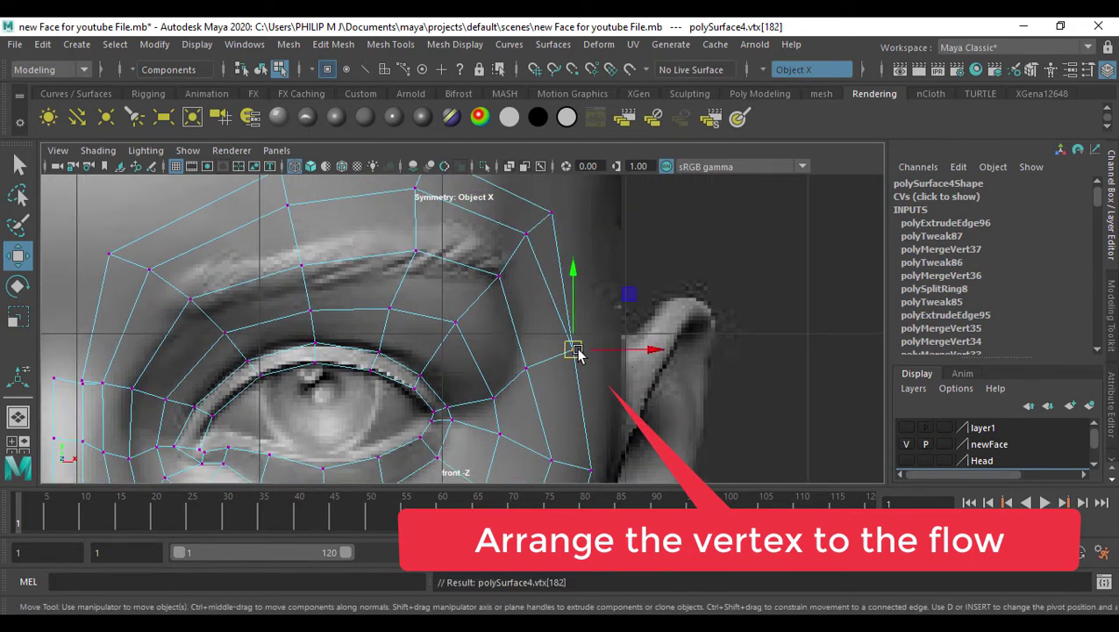
{"action": "left_click_drag", "start_coordinate": [577, 353], "coordinate": [596, 349]}
{"action": "middle_click_drag", "start_coordinate": [614, 377], "coordinate": [600, 315], "text": "alt"}
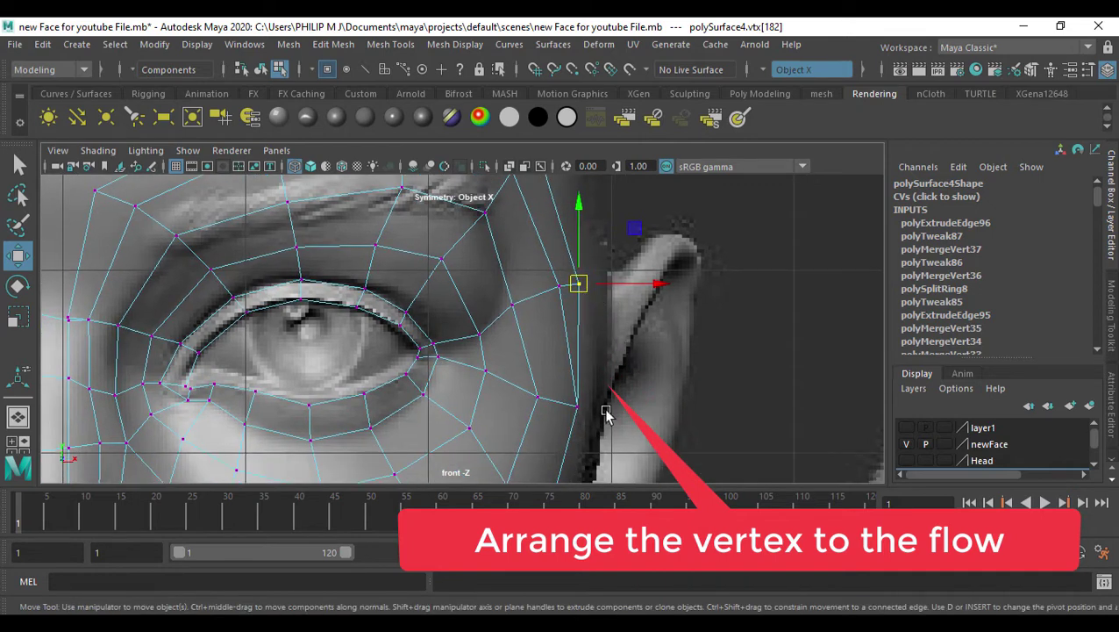
{"action": "left_click", "coordinate": [577, 409]}
{"action": "left_click_drag", "start_coordinate": [577, 409], "coordinate": [586, 408]}
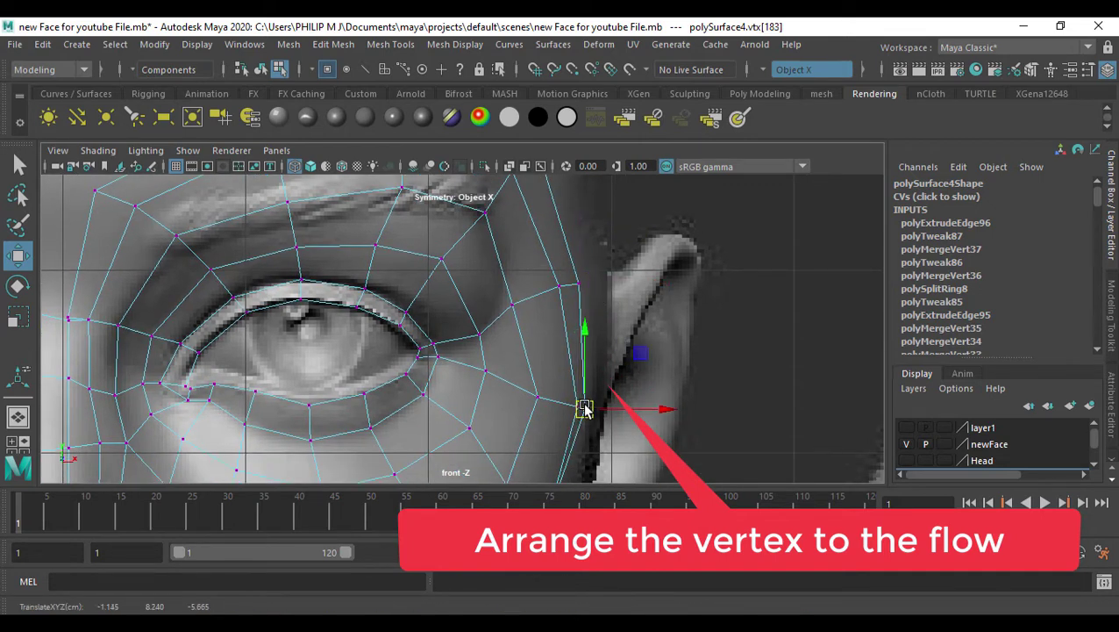
Shift the outer ring's two outer cheek vertices down and slightly outward from the inner ring
{"action": "middle_click_drag", "start_coordinate": [632, 445], "coordinate": [659, 288], "text": "alt"}
{"action": "middle_click_drag", "start_coordinate": [616, 388], "coordinate": [619, 372], "text": "alt"}
{"action": "left_click", "coordinate": [578, 354]}
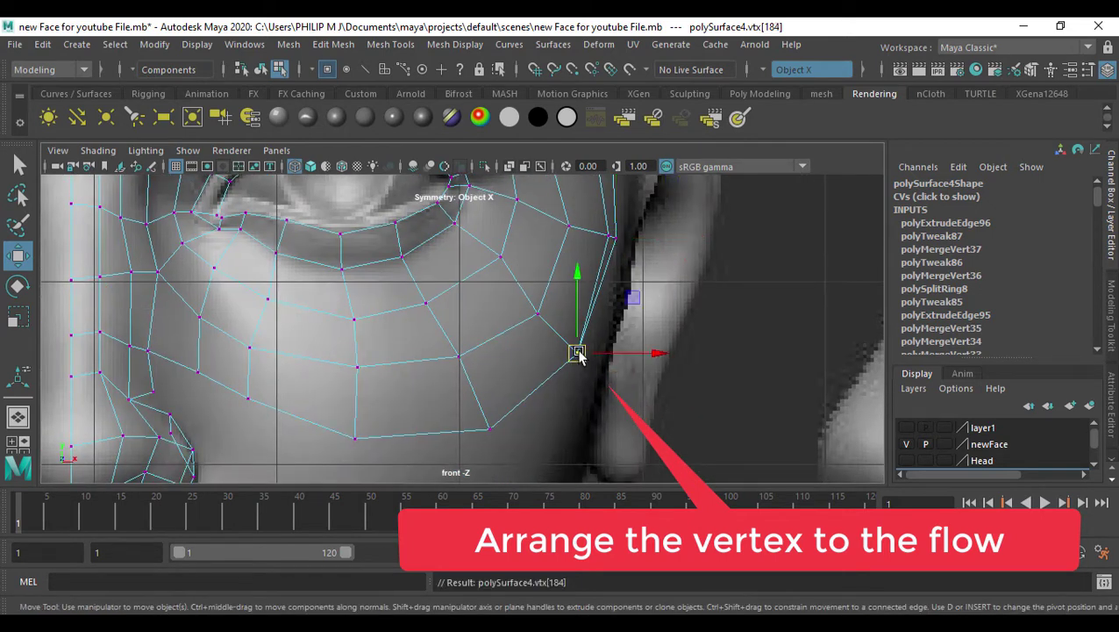
{"action": "left_click_drag", "start_coordinate": [578, 354], "coordinate": [584, 374]}
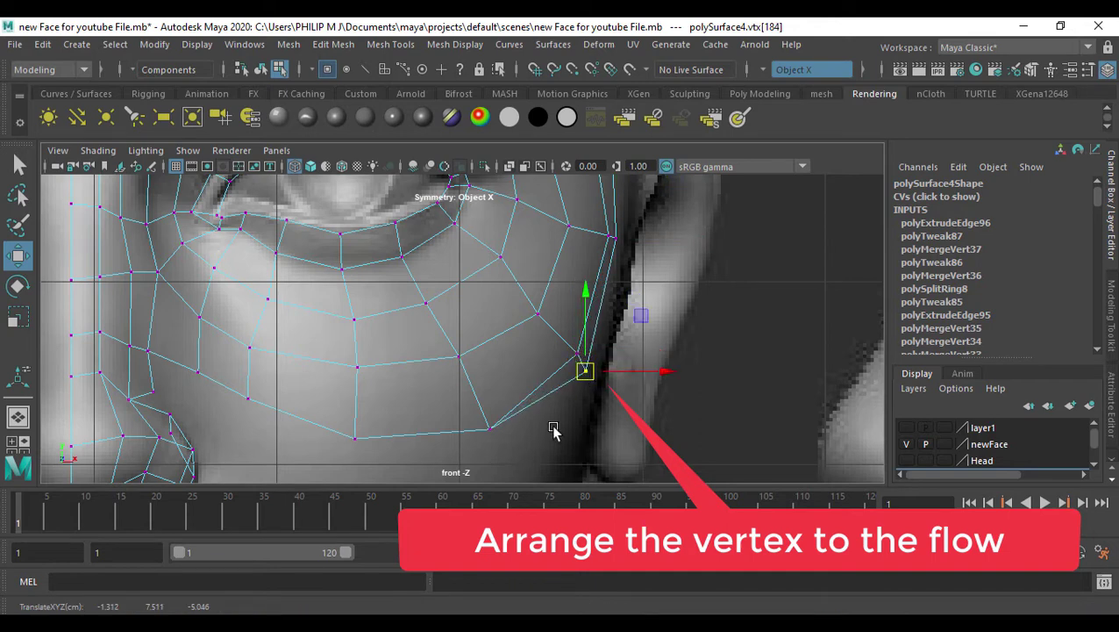
{"action": "left_click", "coordinate": [489, 429]}
{"action": "left_click_drag", "start_coordinate": [492, 430], "coordinate": [495, 450]}
Move the outer ring's three lower cheek vertices towards the nose down and slightly inward, spacing them from the inner ring
{"action": "middle_click_drag", "start_coordinate": [495, 450], "coordinate": [539, 434], "text": "alt"}
{"action": "middle_click_drag", "start_coordinate": [438, 389], "coordinate": [538, 353], "text": "alt"}
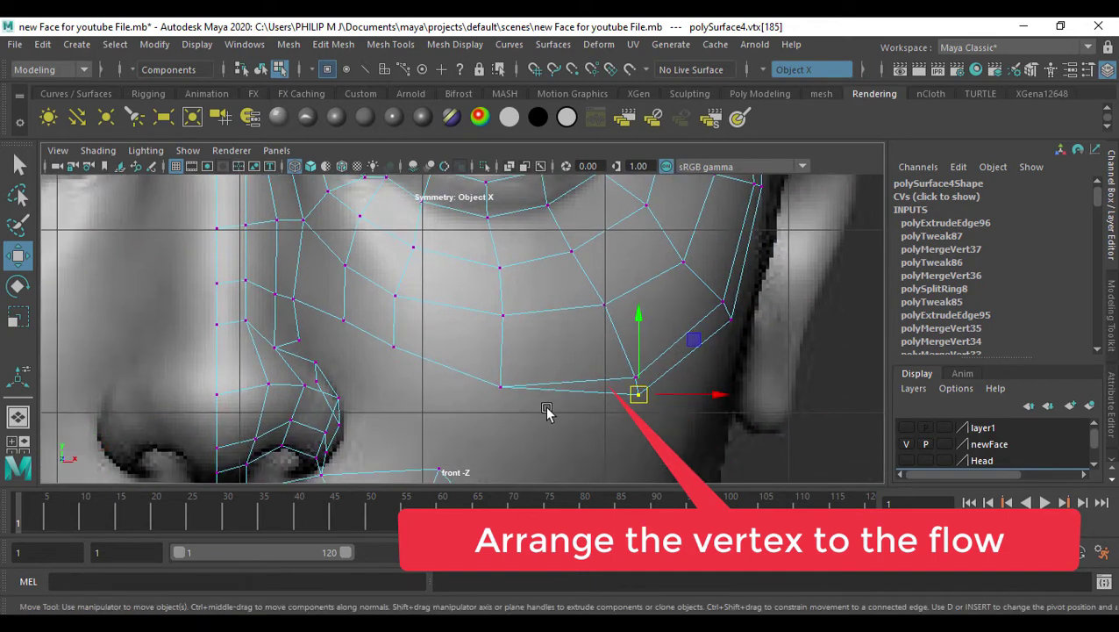
{"action": "left_click", "coordinate": [499, 385]}
{"action": "left_click_drag", "start_coordinate": [500, 383], "coordinate": [493, 407]}
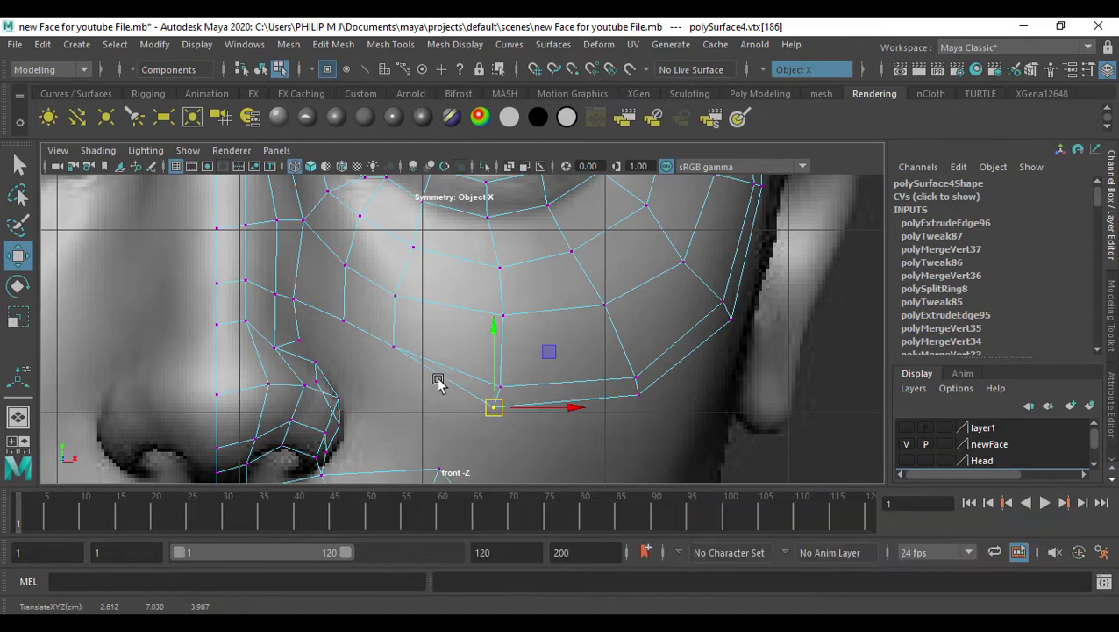
{"action": "left_click", "coordinate": [394, 348]}
{"action": "left_click_drag", "start_coordinate": [393, 348], "coordinate": [384, 364]}
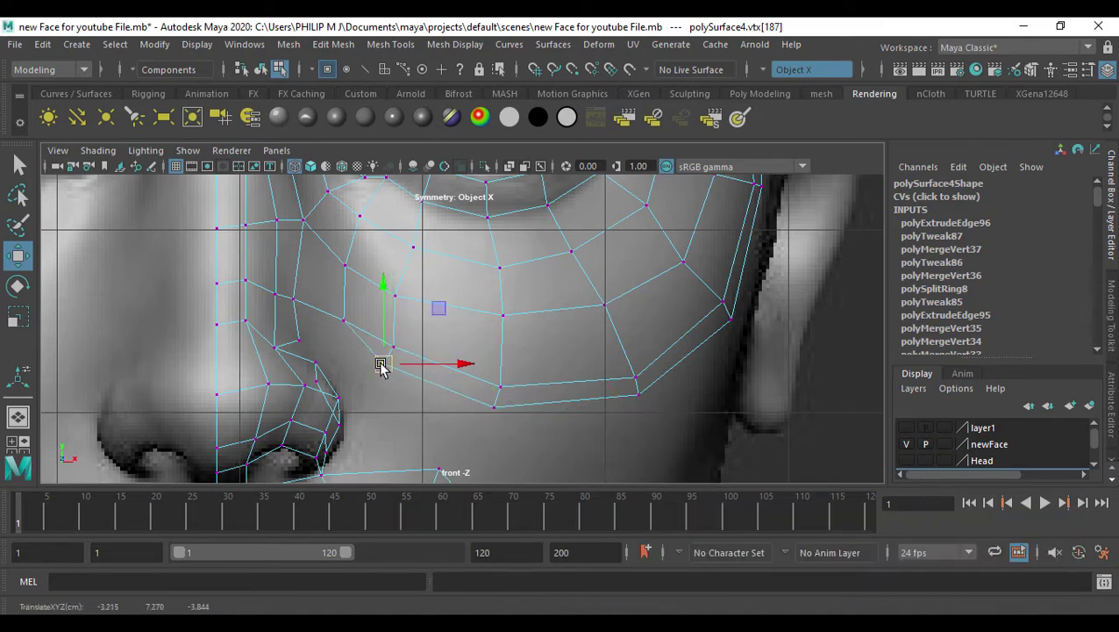
{"action": "left_click", "coordinate": [343, 319]}
{"action": "left_click_drag", "start_coordinate": [343, 320], "coordinate": [338, 343]}
Move the outer ring's end vertex down onto the nose side's corner vertex above the nostril wing and merge the two
{"action": "left_click", "coordinate": [293, 299]}
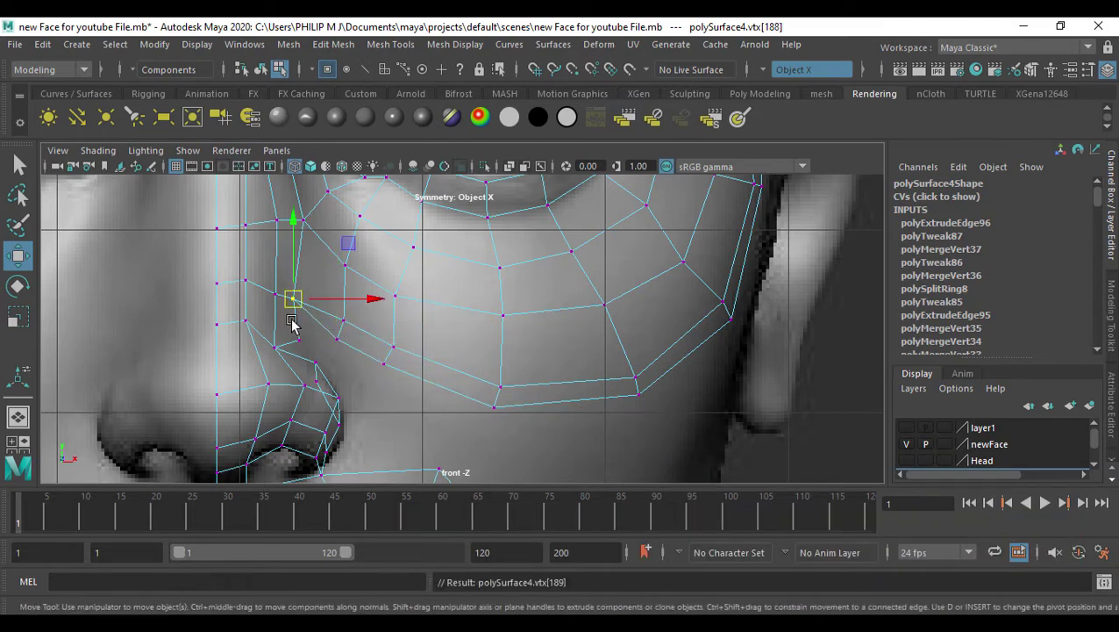
{"action": "left_click_drag", "start_coordinate": [293, 299], "coordinate": [320, 351]}
{"action": "left_click", "coordinate": [317, 348]}
{"action": "left_click", "coordinate": [297, 333]}
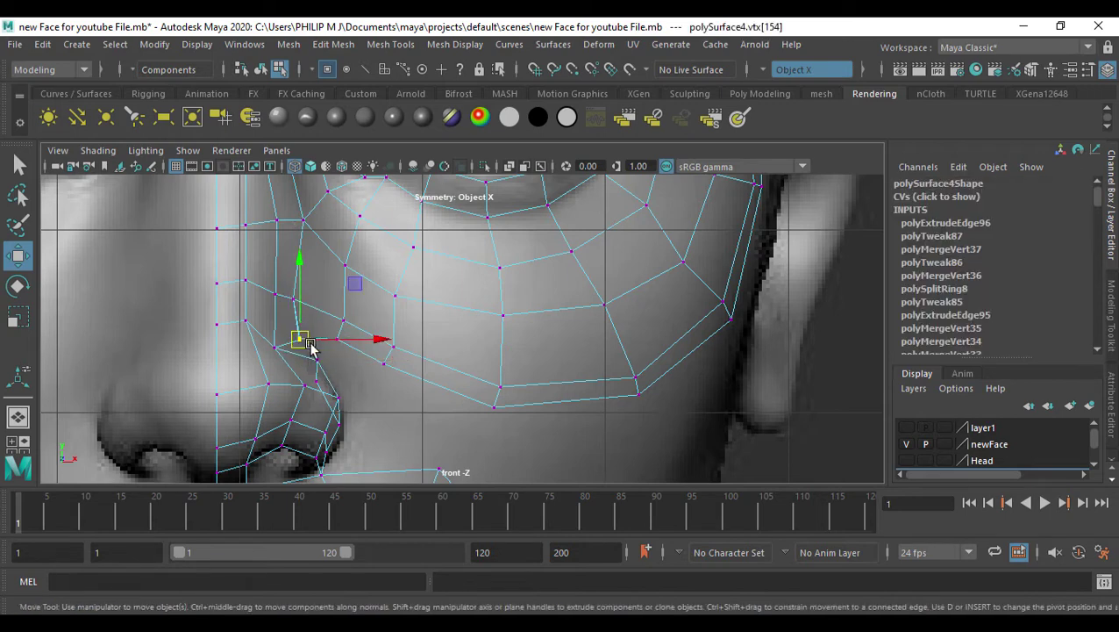
{"action": "left_click", "coordinate": [335, 45]}
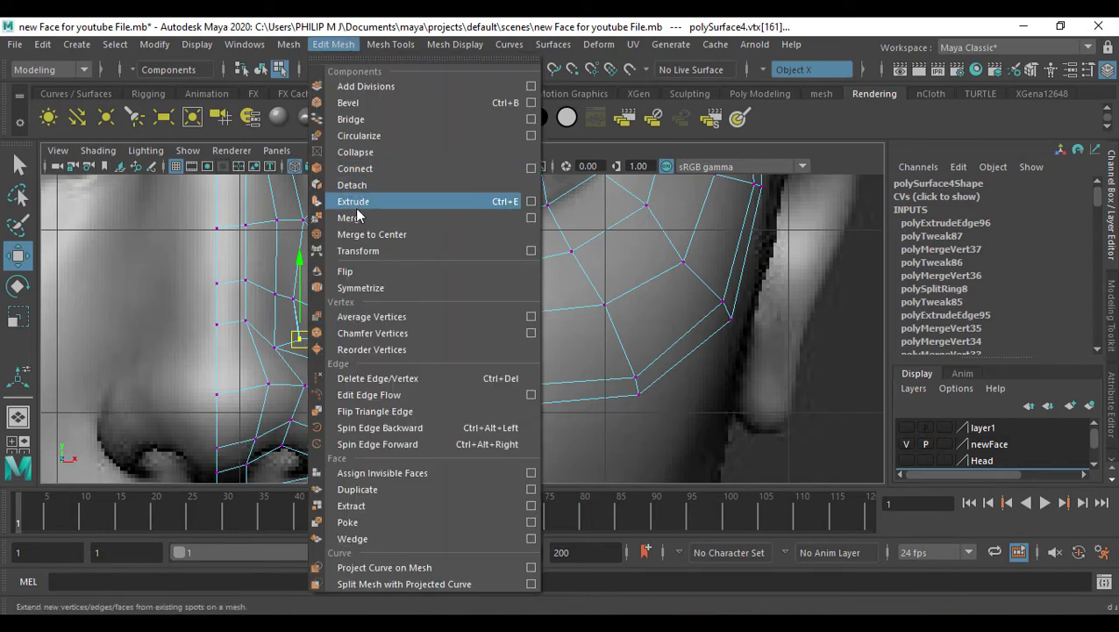
{"action": "left_click", "coordinate": [386, 218]}
Move the ring vertex nearest the nose down and inward onto the nostril wing's upper vertex in front view
{"action": "key", "text": "space"}
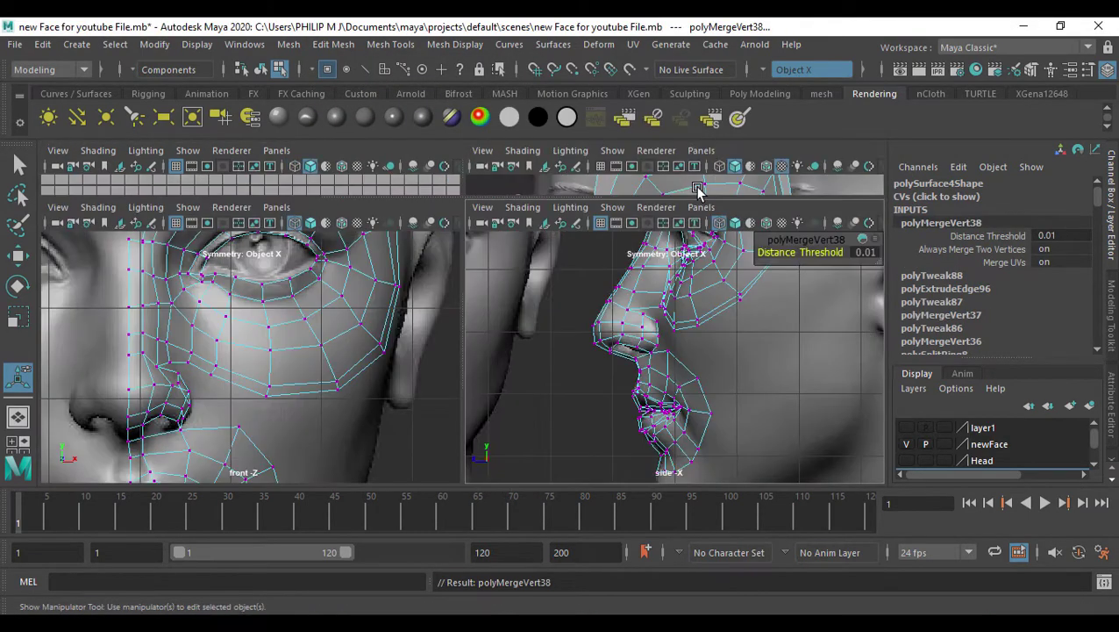
{"action": "key", "text": "space"}
{"action": "left_click_drag", "start_coordinate": [632, 244], "coordinate": [654, 317], "text": "alt"}
{"action": "middle_click_drag", "start_coordinate": [655, 318], "coordinate": [642, 252], "text": "alt"}
{"action": "left_click_drag", "start_coordinate": [640, 339], "coordinate": [519, 419], "text": "alt"}
{"action": "middle_click_drag", "start_coordinate": [519, 419], "coordinate": [581, 305], "text": "alt"}
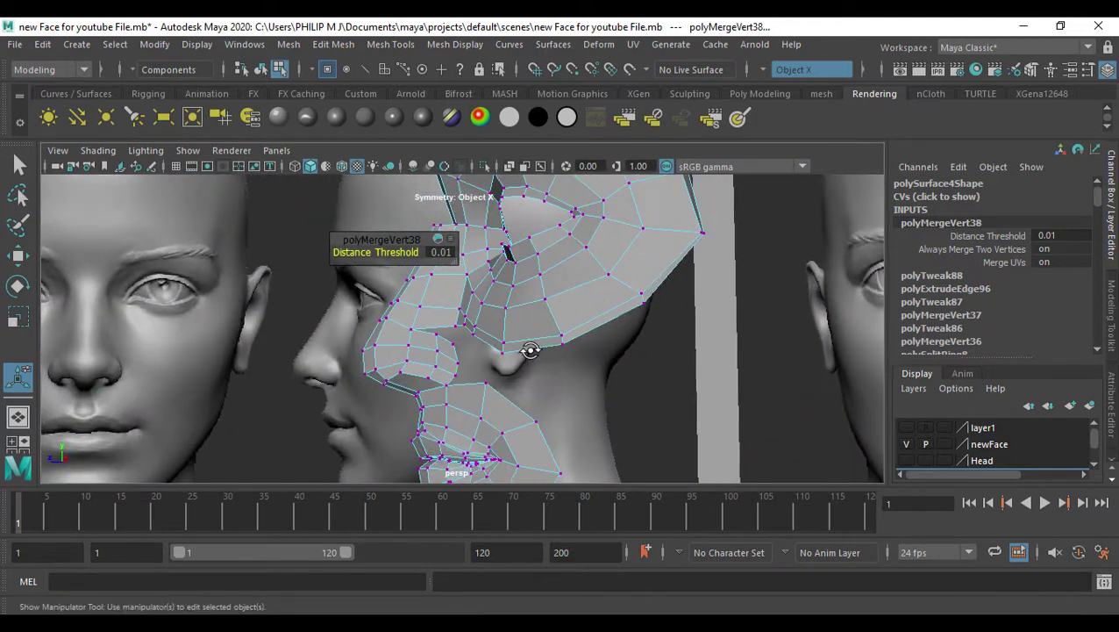
{"action": "left_click_drag", "start_coordinate": [530, 351], "coordinate": [619, 193], "text": "alt"}
{"action": "scroll", "coordinate": [565, 368], "scroll_direction": "up", "scroll_amount": 3}
{"action": "left_click_drag", "start_coordinate": [565, 369], "coordinate": [492, 353], "text": "alt"}
{"action": "left_click", "coordinate": [456, 318]}
{"action": "key", "text": "space"}
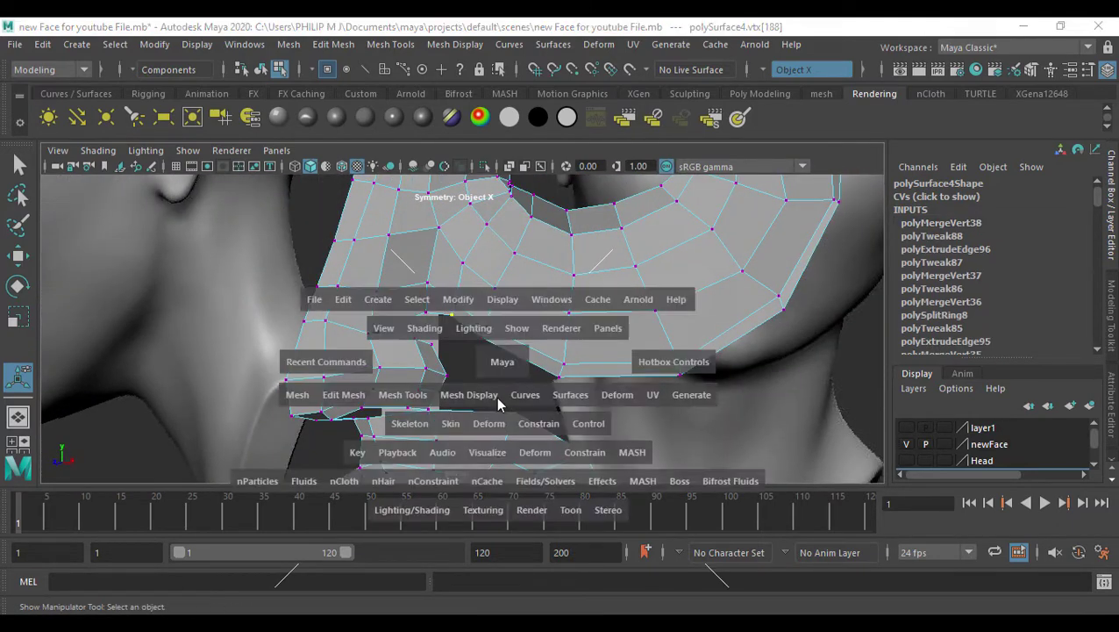
{"action": "key", "text": "space"}
{"action": "middle_click_drag", "start_coordinate": [564, 388], "coordinate": [562, 347], "text": "alt"}
{"action": "key", "text": "space"}
{"action": "key", "text": "space"}
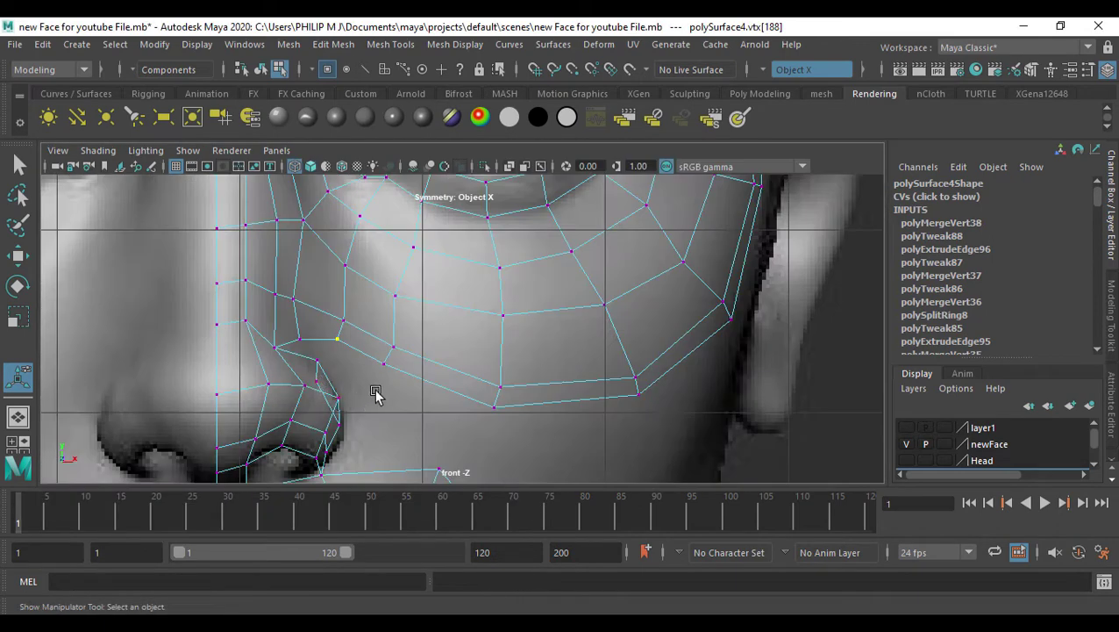
{"action": "scroll", "coordinate": [354, 372], "scroll_direction": "up", "scroll_amount": 2}
{"action": "key", "text": "w"}
{"action": "left_click_drag", "start_coordinate": [303, 347], "coordinate": [282, 369]}
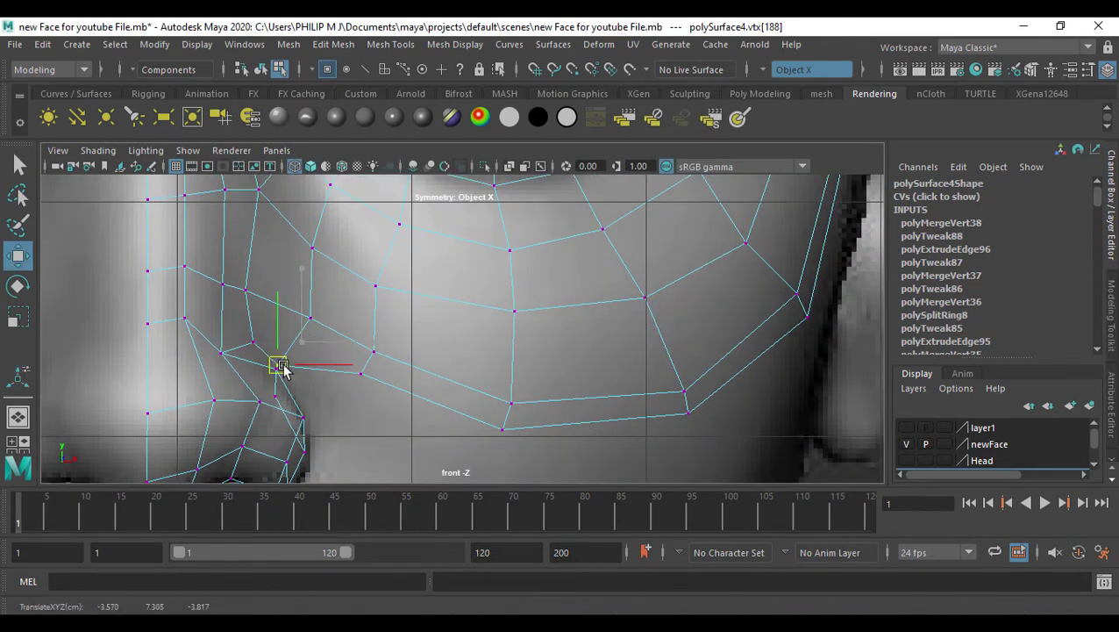
Merge the ring vertex with the nostril wing's upper vertex in the perspective view
{"action": "key", "text": "space"}
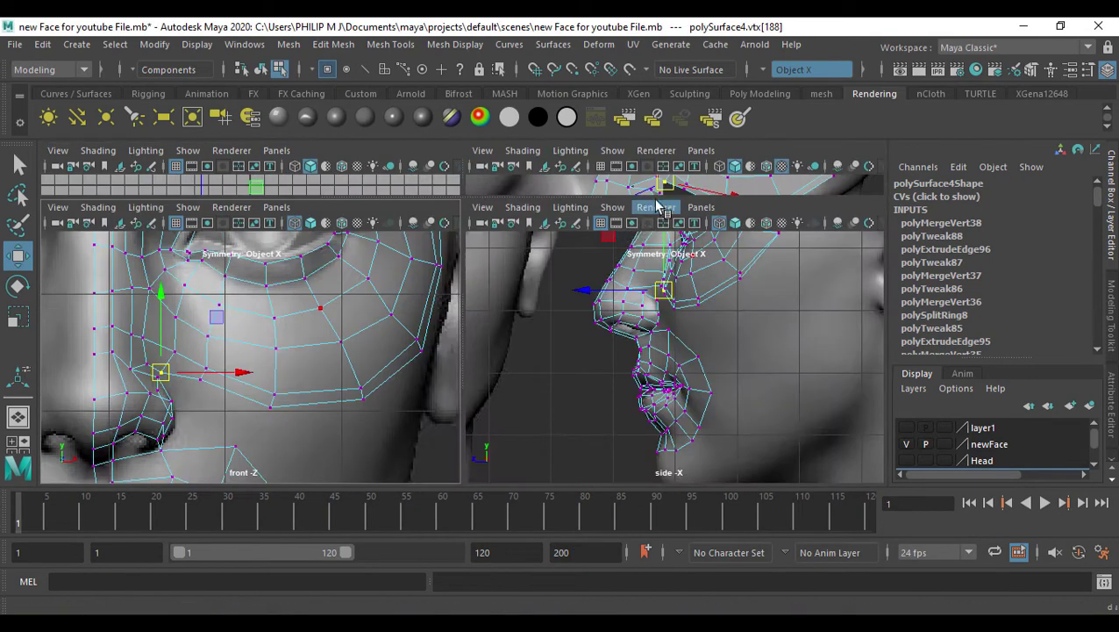
{"action": "key", "text": "space"}
{"action": "left_click_drag", "start_coordinate": [609, 252], "coordinate": [454, 373], "text": "alt"}
{"action": "left_click", "coordinate": [415, 350], "text": "shift"}
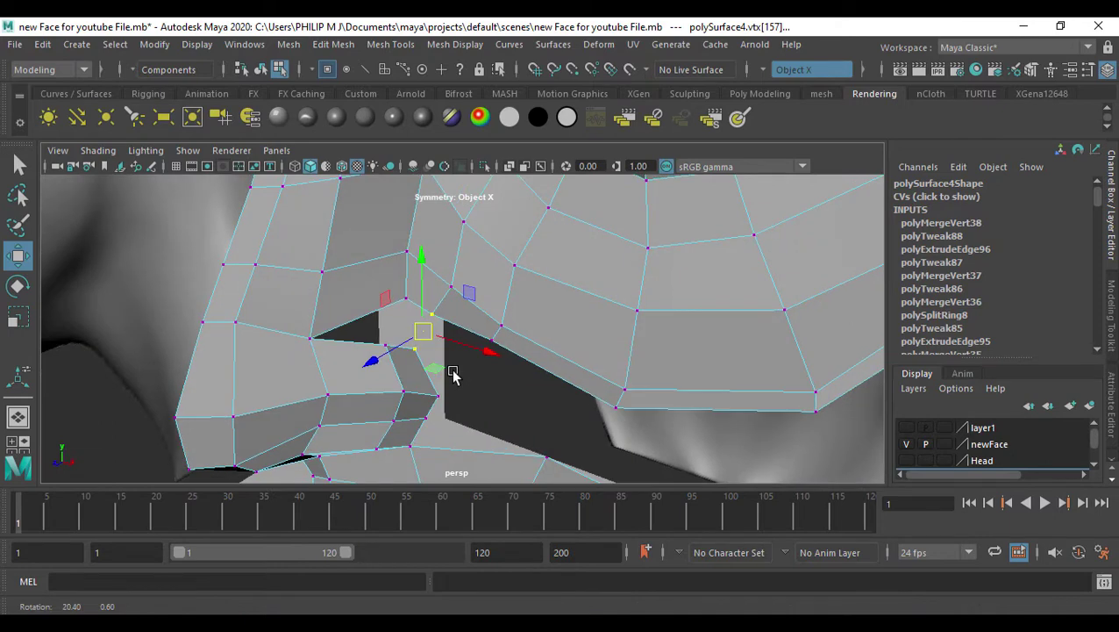
{"action": "left_click", "coordinate": [391, 45]}
{"action": "mouse_move", "coordinate": [347, 46]}
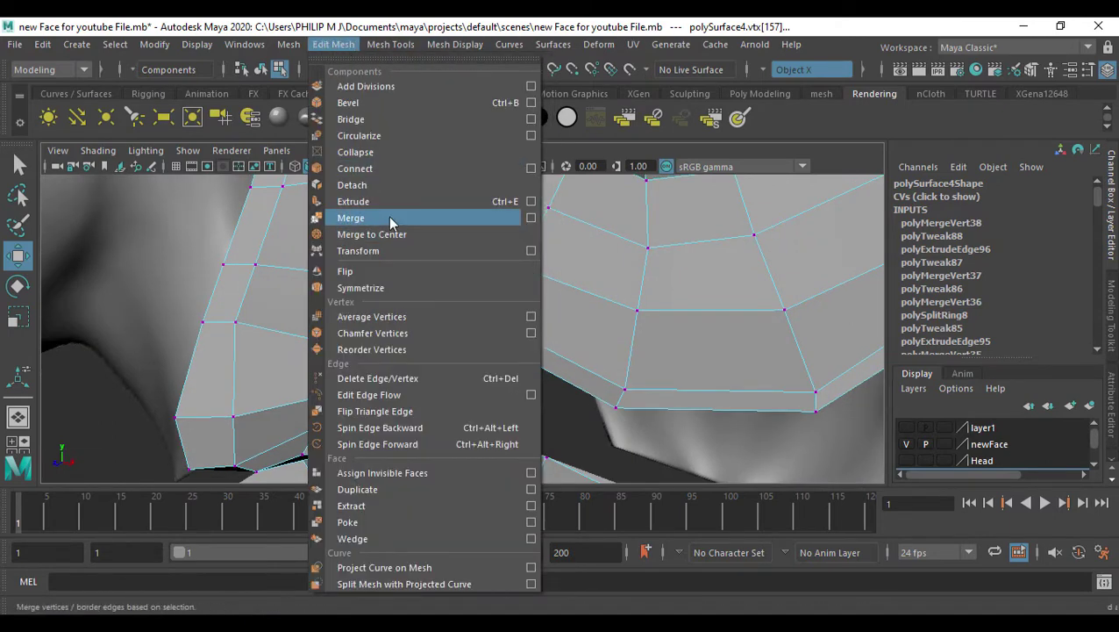
{"action": "left_click", "coordinate": [390, 218]}
Fill the small gap between the nose side and the nostril wing with Append to Polygon
{"action": "left_click_drag", "start_coordinate": [460, 344], "coordinate": [407, 354], "text": "alt"}
{"action": "scroll", "coordinate": [400, 348], "scroll_direction": "up", "scroll_amount": 2}
{"action": "left_click", "coordinate": [335, 44]}
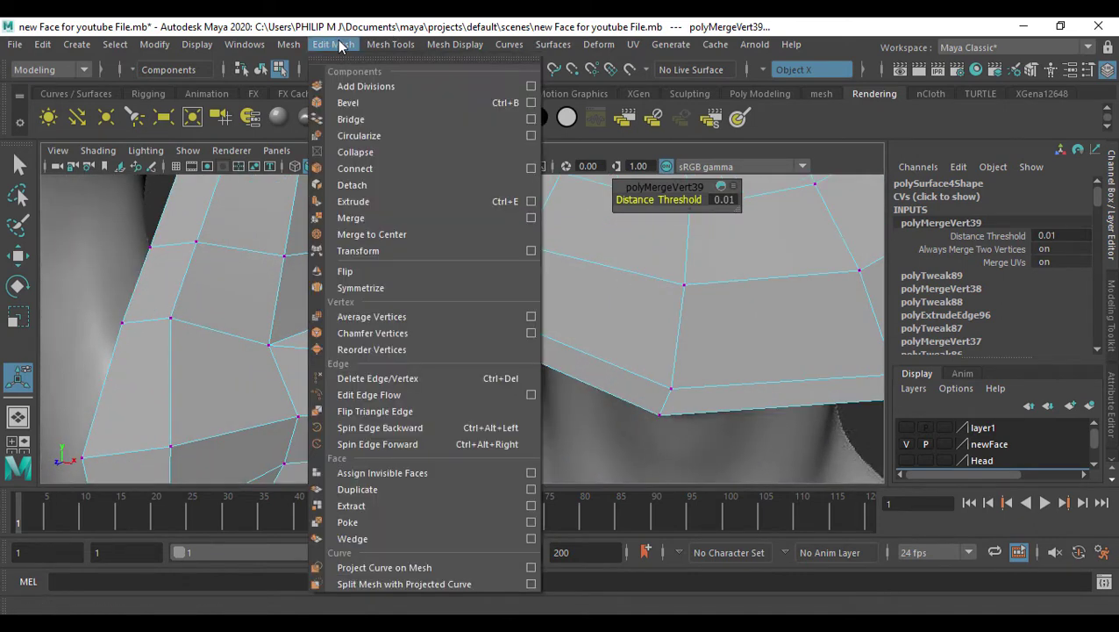
{"action": "mouse_move", "coordinate": [390, 45]}
{"action": "left_click", "coordinate": [409, 106]}
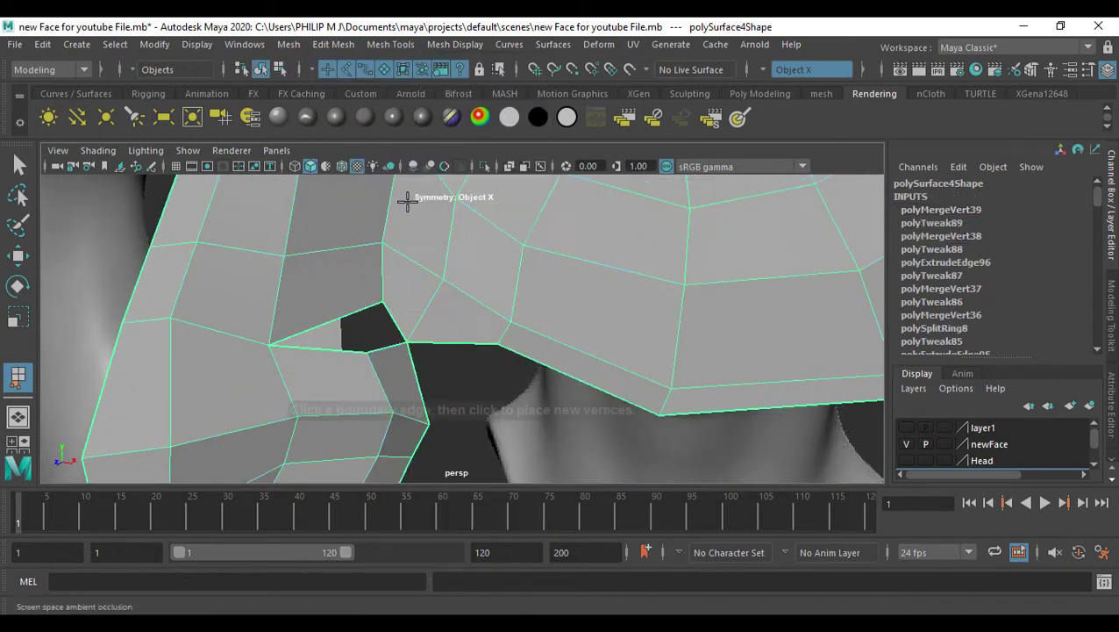
{"action": "left_click", "coordinate": [351, 314]}
{"action": "left_click", "coordinate": [386, 345]}
{"action": "key", "text": "Return"}
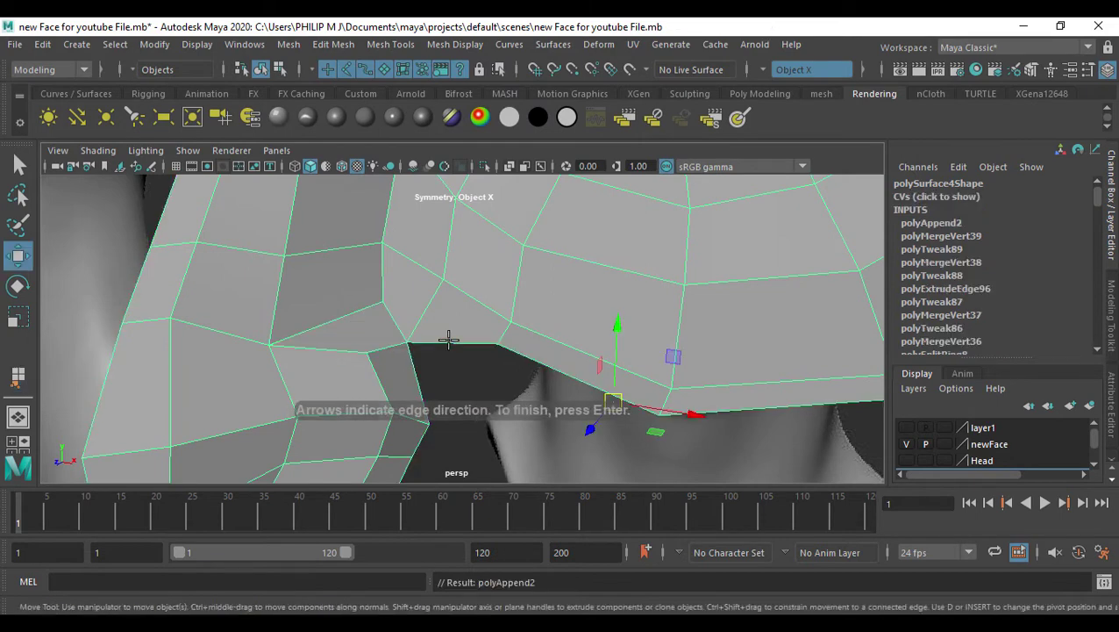
Rearrange the vertices around the filled gap in front view to follow the crease above the nostril wing
{"action": "scroll", "coordinate": [449, 342], "scroll_direction": "down", "scroll_amount": 4}
{"action": "left_click_drag", "start_coordinate": [449, 342], "coordinate": [471, 352], "text": "alt"}
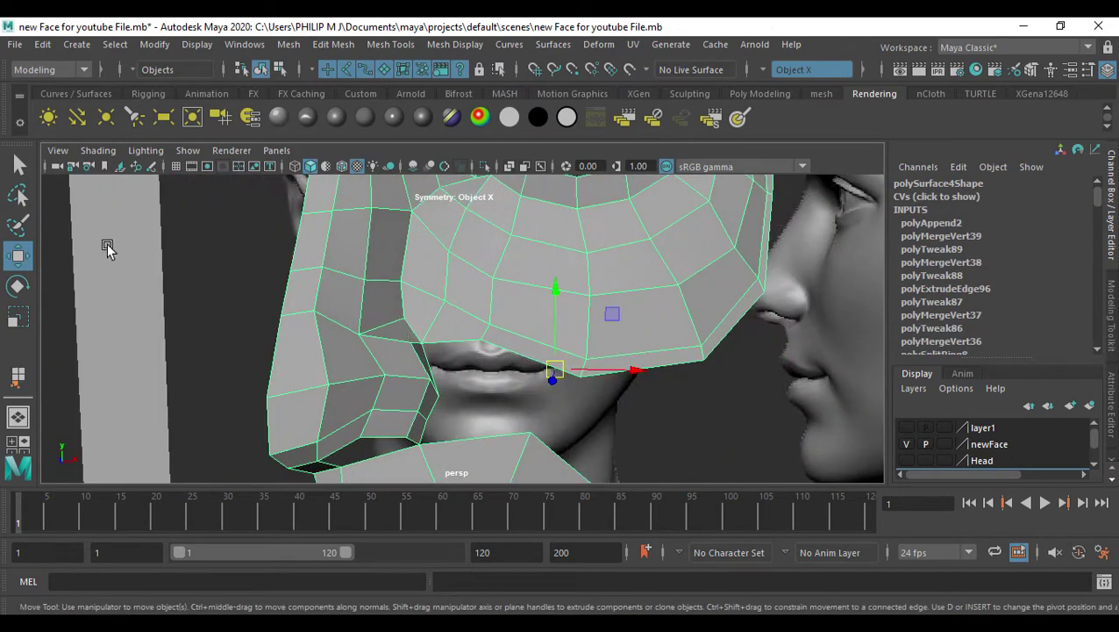
{"action": "left_click", "coordinate": [19, 167]}
{"action": "right_click_drag", "start_coordinate": [417, 318], "coordinate": [366, 317]}
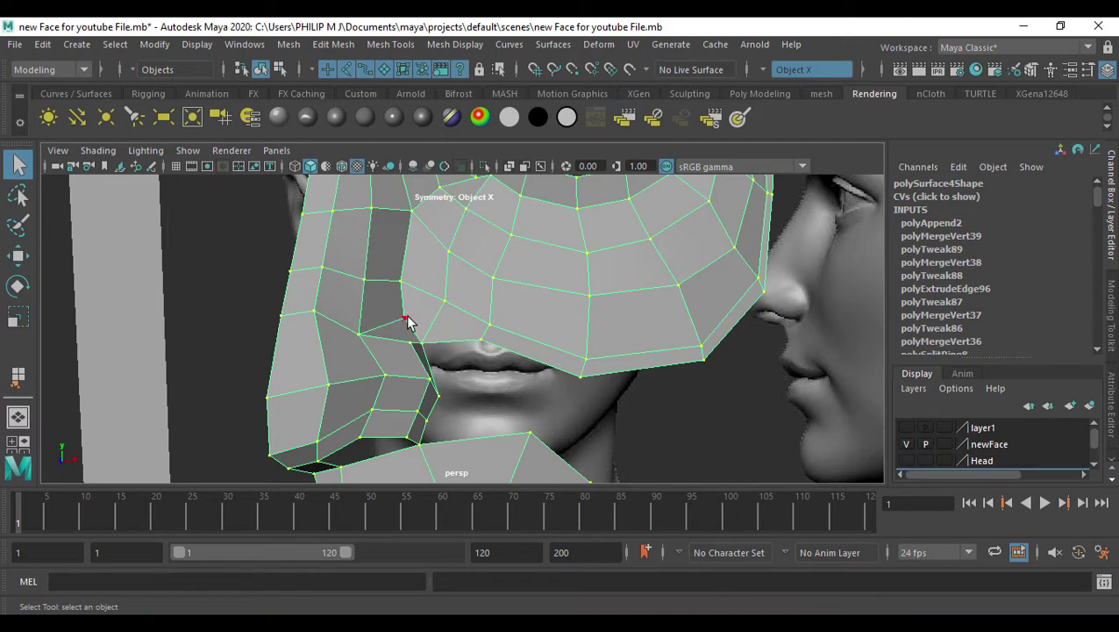
{"action": "left_click", "coordinate": [405, 318]}
{"action": "key", "text": "w"}
{"action": "key", "text": "space"}
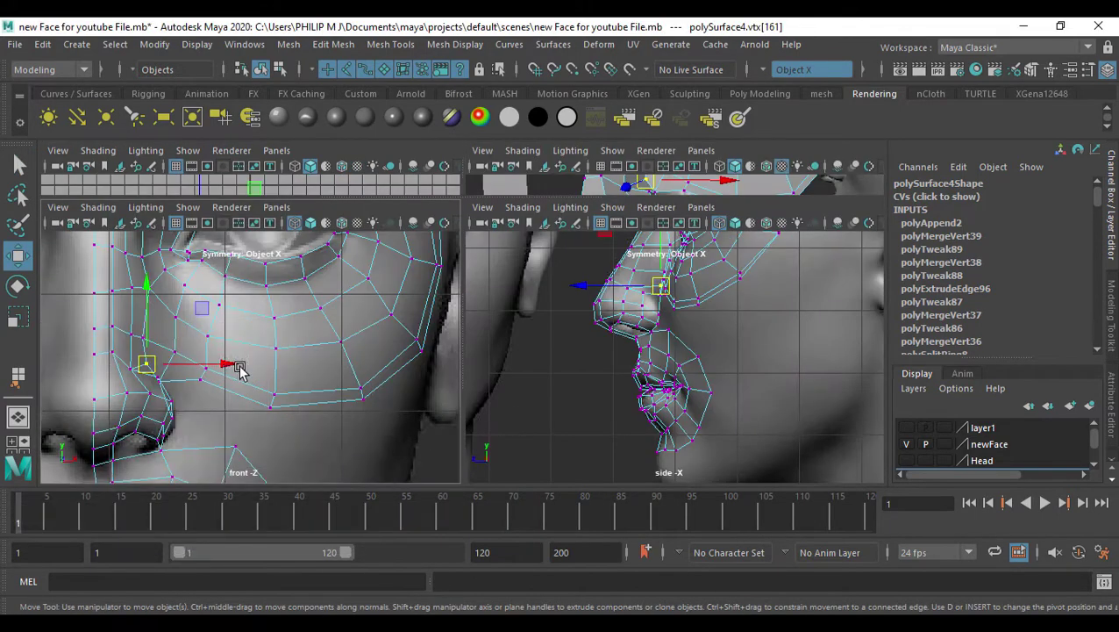
{"action": "key", "text": "space"}
{"action": "left_click_drag", "start_coordinate": [298, 325], "coordinate": [321, 370]}
{"action": "left_click", "coordinate": [320, 352]}
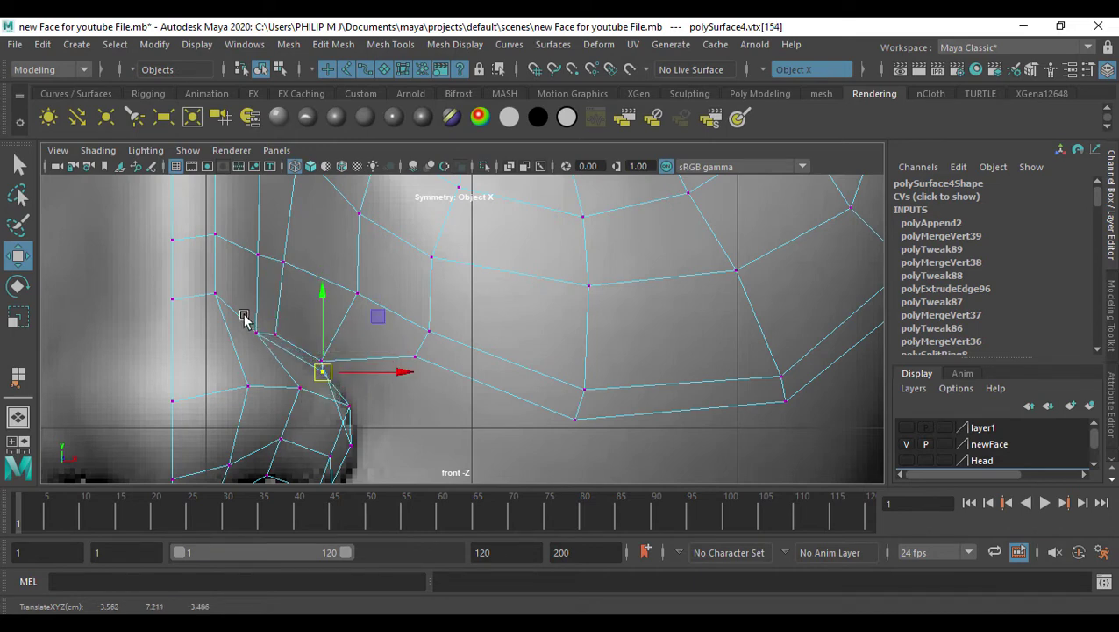
{"action": "left_click_drag", "start_coordinate": [244, 315], "coordinate": [337, 362]}
{"action": "left_click", "coordinate": [328, 356]}
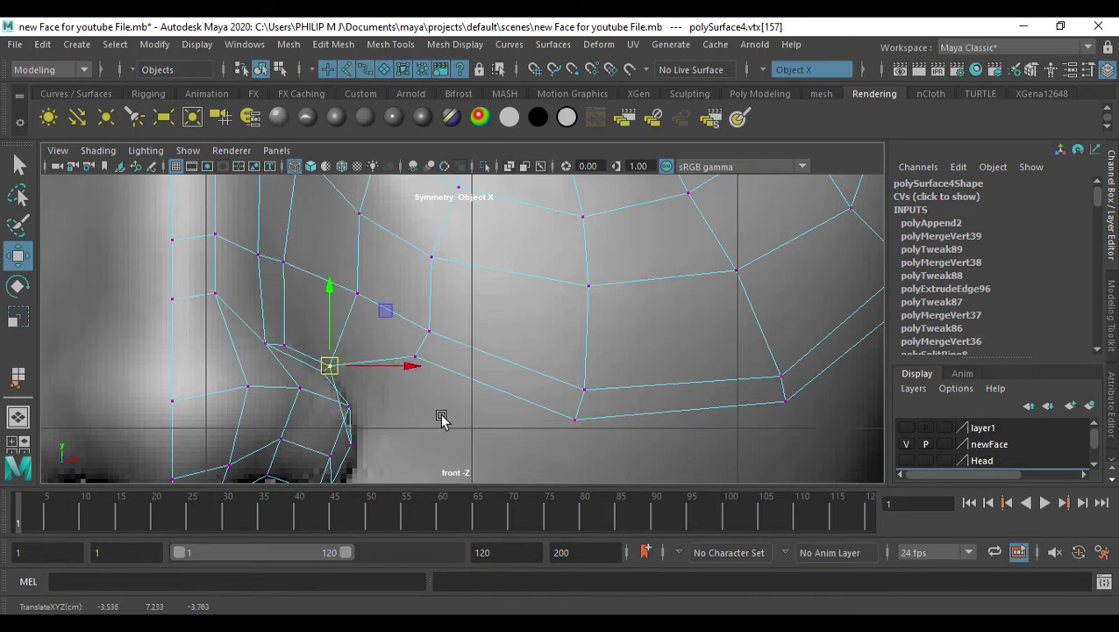
Lower the outer ring's two cheek vertices beside the nostril to widen the bottom row of faces
{"action": "middle_click_drag", "start_coordinate": [441, 418], "coordinate": [434, 393], "text": "alt"}
{"action": "left_click", "coordinate": [413, 333]}
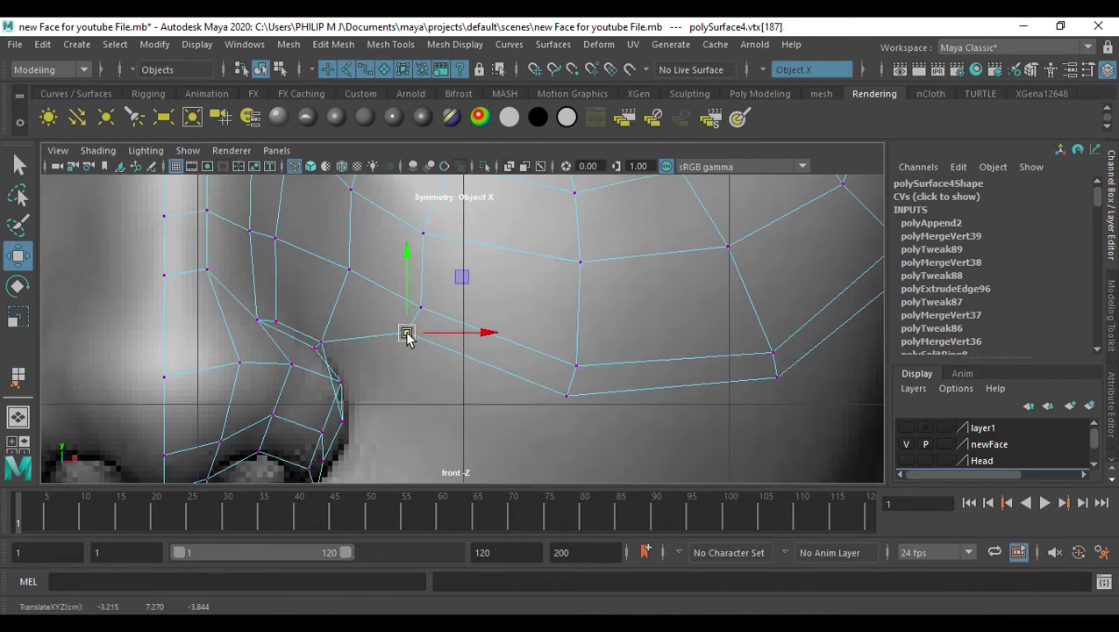
{"action": "left_click_drag", "start_coordinate": [408, 334], "coordinate": [413, 393]}
{"action": "middle_click_drag", "start_coordinate": [601, 427], "coordinate": [492, 364], "text": "alt"}
{"action": "left_click", "coordinate": [458, 333]}
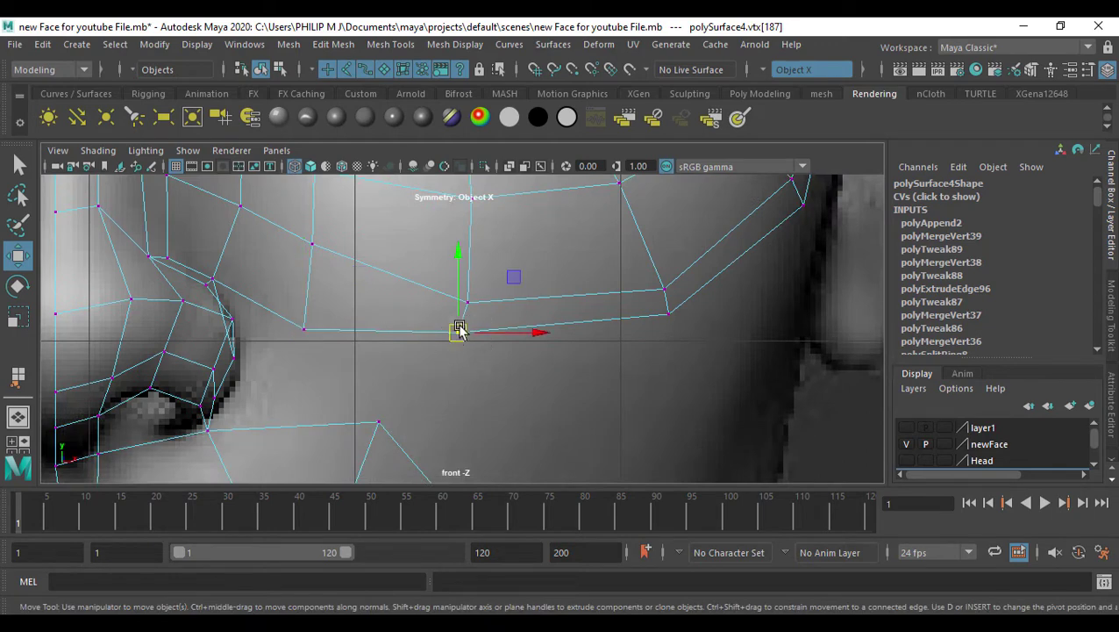
{"action": "left_click_drag", "start_coordinate": [458, 333], "coordinate": [458, 356]}
{"action": "scroll", "coordinate": [465, 359], "scroll_direction": "down", "scroll_amount": 5}
{"action": "middle_click_drag", "start_coordinate": [469, 361], "coordinate": [472, 321], "text": "alt"}
{"action": "scroll", "coordinate": [472, 323], "scroll_direction": "up", "scroll_amount": 2}
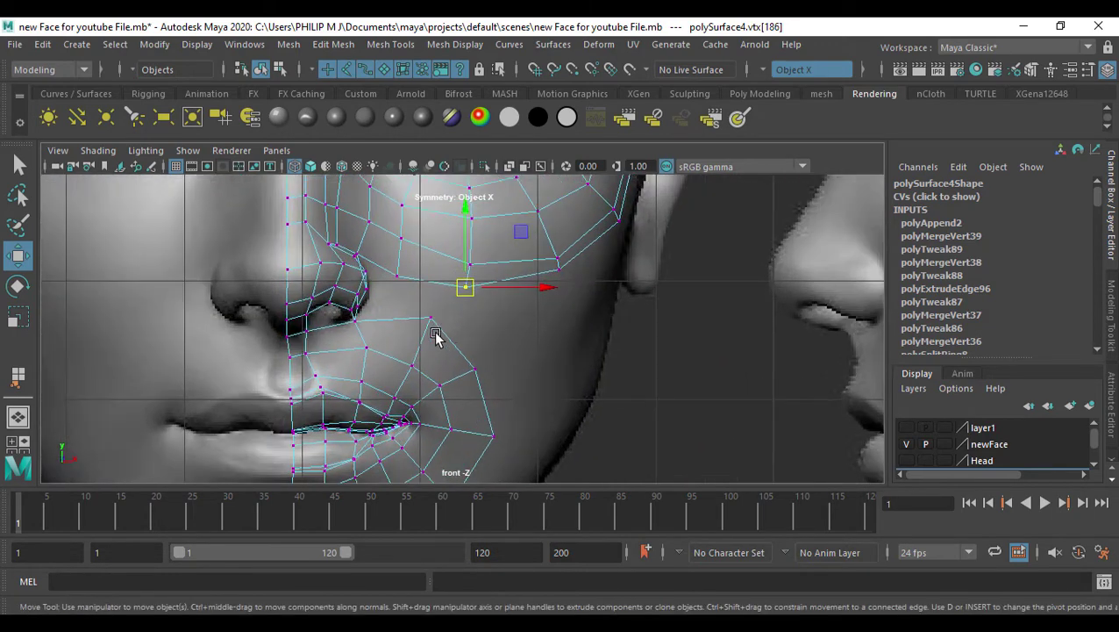
{"action": "left_click_drag", "start_coordinate": [471, 289], "coordinate": [470, 300]}
Shift the outer ring's lower outer cheek vertex and the one near the earlobe further down and outward
{"action": "middle_click_drag", "start_coordinate": [564, 285], "coordinate": [505, 347], "text": "alt"}
{"action": "left_click", "coordinate": [501, 337]}
{"action": "left_click_drag", "start_coordinate": [502, 336], "coordinate": [515, 361]}
{"action": "middle_click_drag", "start_coordinate": [495, 331], "coordinate": [422, 406], "text": "alt"}
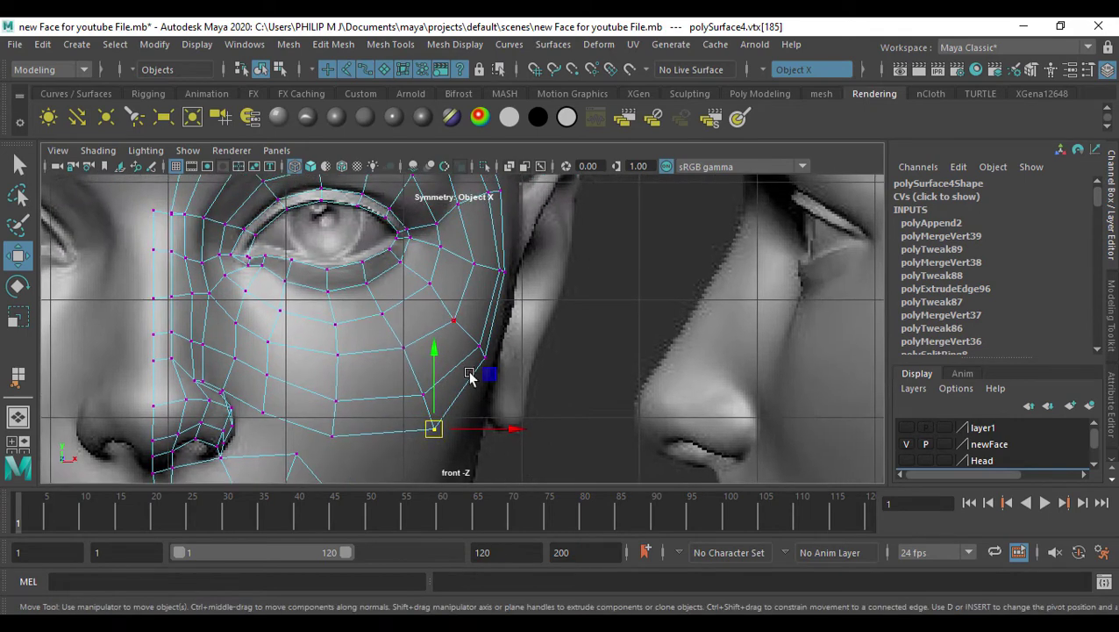
{"action": "left_click", "coordinate": [488, 354]}
{"action": "left_click_drag", "start_coordinate": [487, 356], "coordinate": [495, 364]}
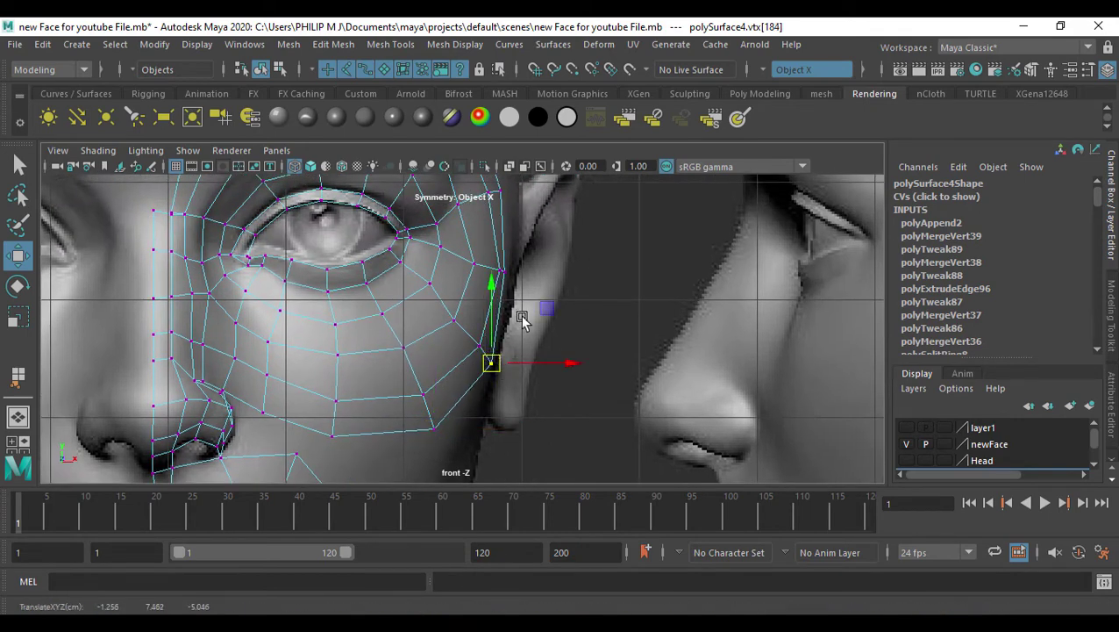
Nudge the outer ring's two vertices beside the eye and temple outward to the head's edge
{"action": "middle_click_drag", "start_coordinate": [509, 277], "coordinate": [492, 358], "text": "alt"}
{"action": "left_click", "coordinate": [489, 355]}
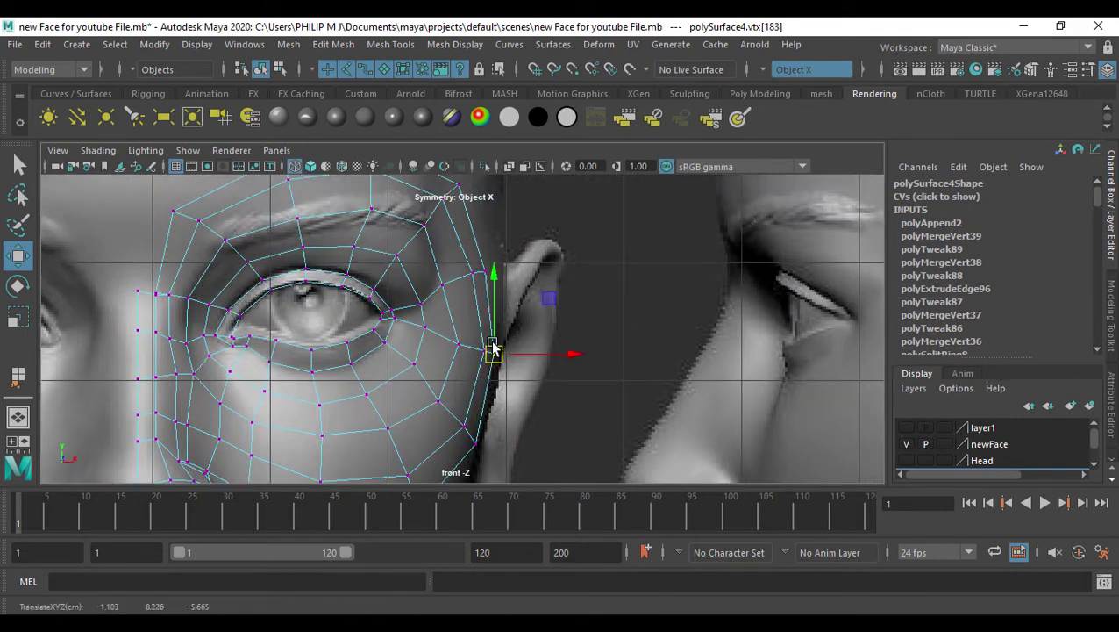
{"action": "middle_click_drag", "start_coordinate": [478, 292], "coordinate": [487, 349], "text": "alt"}
{"action": "left_click", "coordinate": [494, 333]}
{"action": "left_click_drag", "start_coordinate": [493, 334], "coordinate": [501, 331]}
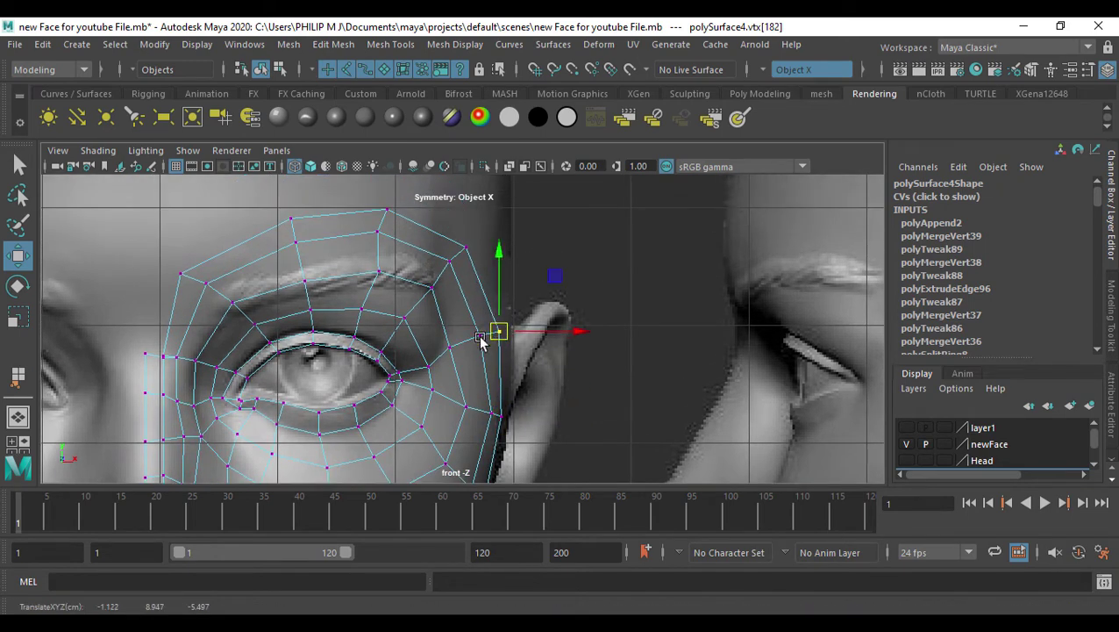
Merge the overlapping vertices where the top of the nose bridge strip meets the ring around the eye
{"action": "middle_click_drag", "start_coordinate": [254, 336], "coordinate": [376, 341], "text": "alt"}
{"action": "scroll", "coordinate": [376, 341], "scroll_direction": "up", "scroll_amount": 2}
{"action": "left_click", "coordinate": [239, 367]}
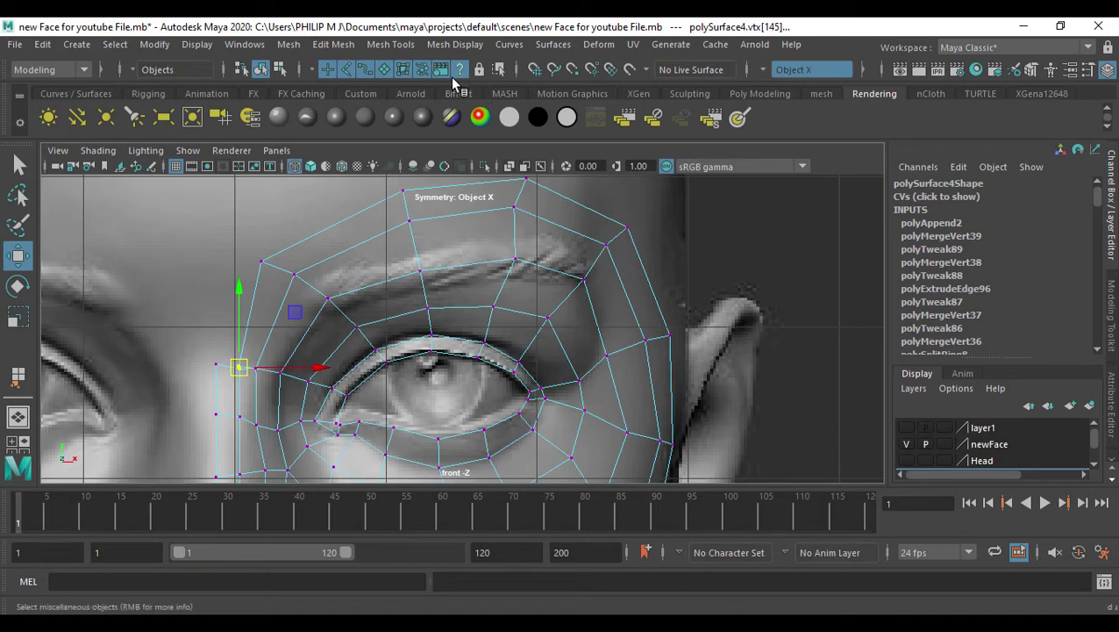
{"action": "left_click", "coordinate": [331, 46]}
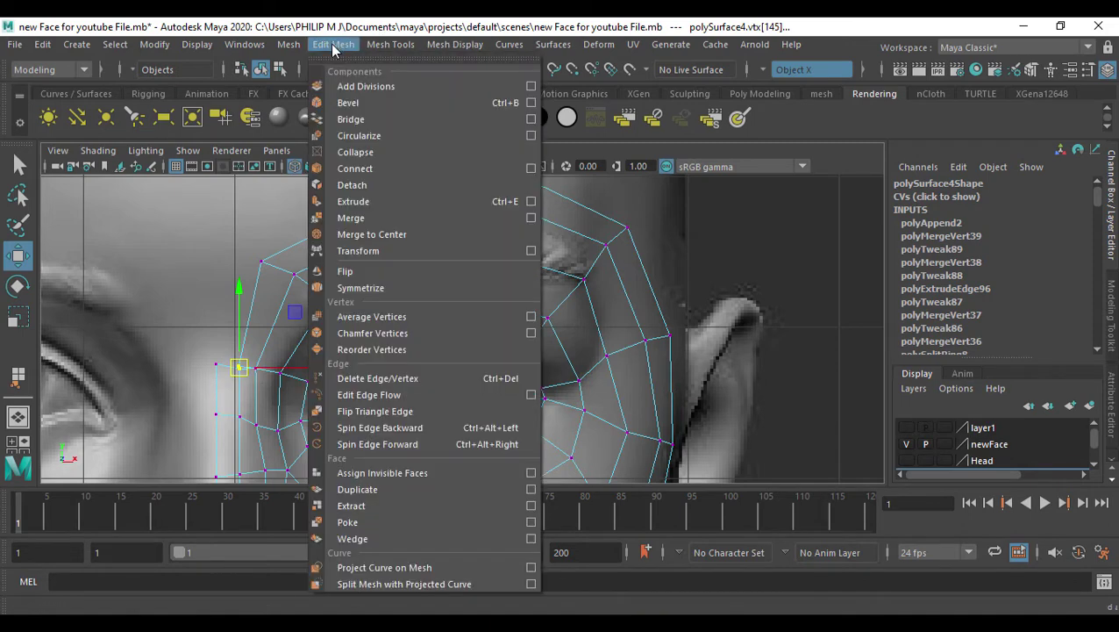
{"action": "left_click", "coordinate": [377, 216]}
Extrude the top edge of the nose bridge strip upward to the level of the outer ring's inner brow corner
{"action": "key", "text": "q"}
{"action": "key", "text": "F10"}
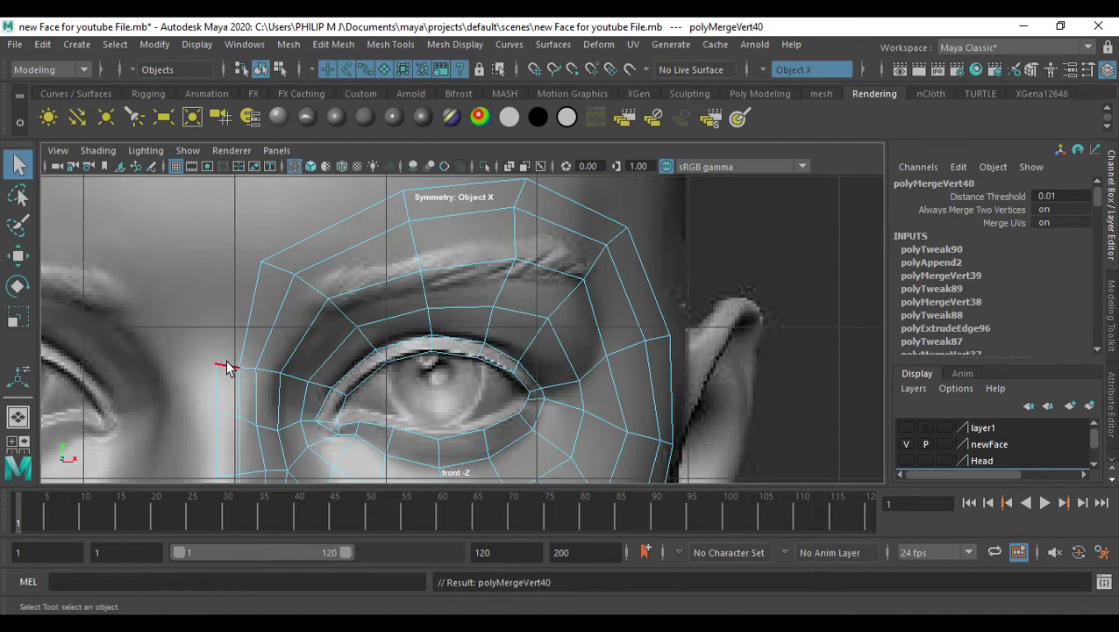
{"action": "left_click", "coordinate": [225, 361]}
{"action": "key", "text": "ctrl+e"}
{"action": "key", "text": "w"}
{"action": "left_click_drag", "start_coordinate": [246, 365], "coordinate": [244, 260]}
Merge the extruded strip's outer top vertex with the outer ring's inner brow corner vertex
{"action": "key", "text": "F9"}
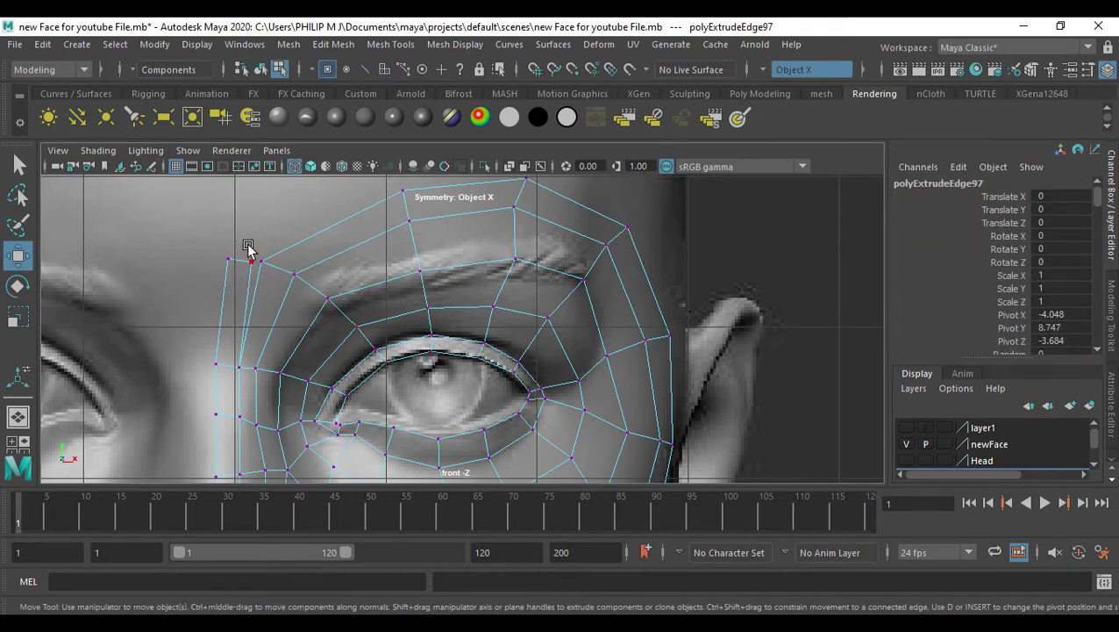
{"action": "left_click_drag", "start_coordinate": [271, 280], "coordinate": [271, 281]}
{"action": "left_click", "coordinate": [390, 44]}
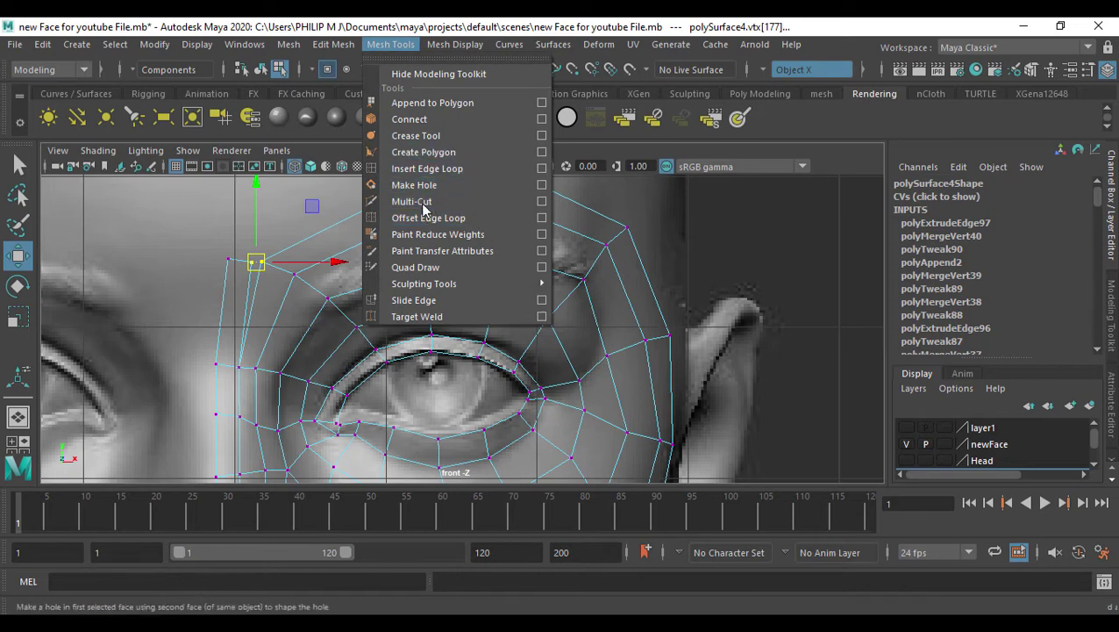
{"action": "left_click", "coordinate": [334, 44]}
{"action": "left_click", "coordinate": [369, 218]}
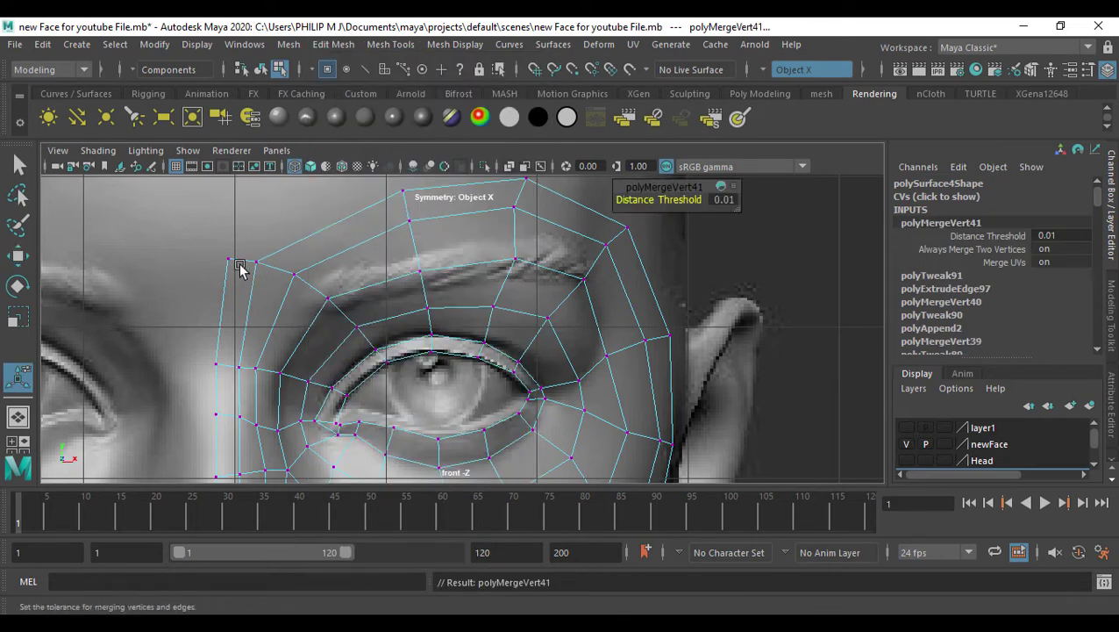
Move the extruded strip's free top vertex inward toward the face's centre line
{"action": "left_click", "coordinate": [239, 267]}
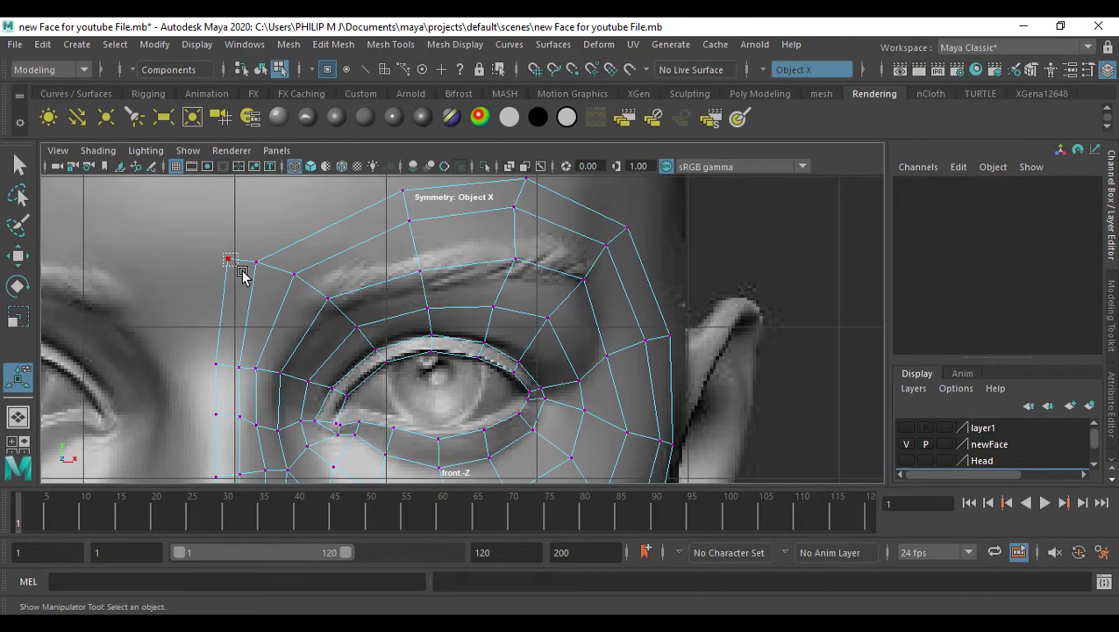
{"action": "key", "text": "w"}
{"action": "left_click_drag", "start_coordinate": [238, 267], "coordinate": [223, 267]}
{"action": "scroll", "coordinate": [387, 257], "scroll_direction": "down", "scroll_amount": 5}
{"action": "middle_click_drag", "start_coordinate": [382, 258], "coordinate": [354, 258], "text": "alt"}
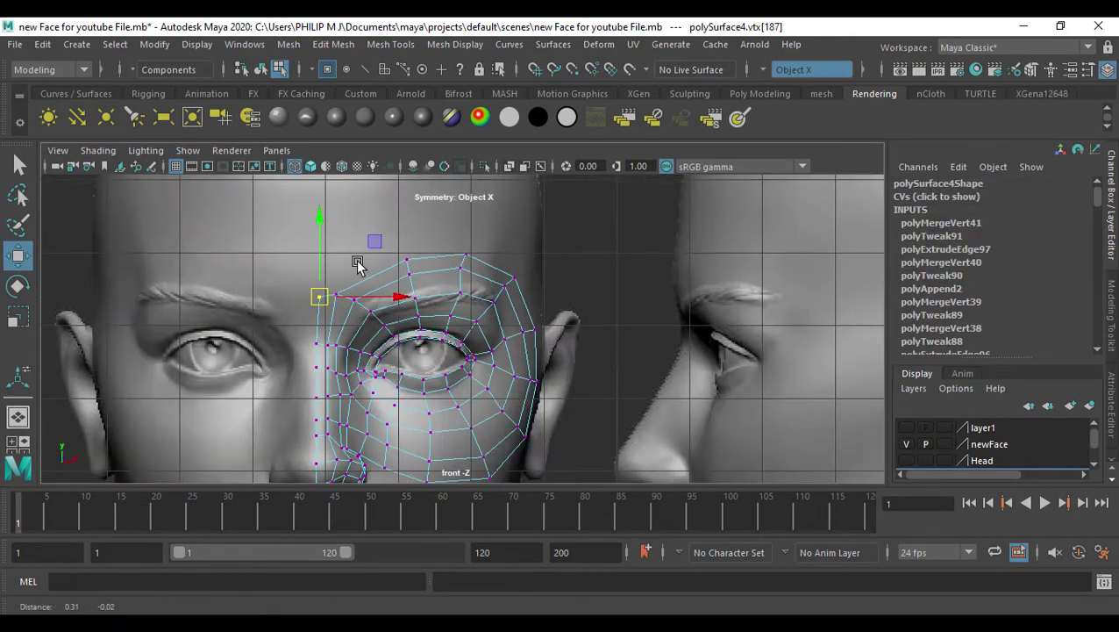
Pull the outer ring's lower outer cheek vertex back toward the ear in side view
{"action": "key", "text": "space"}
{"action": "key", "text": "space"}
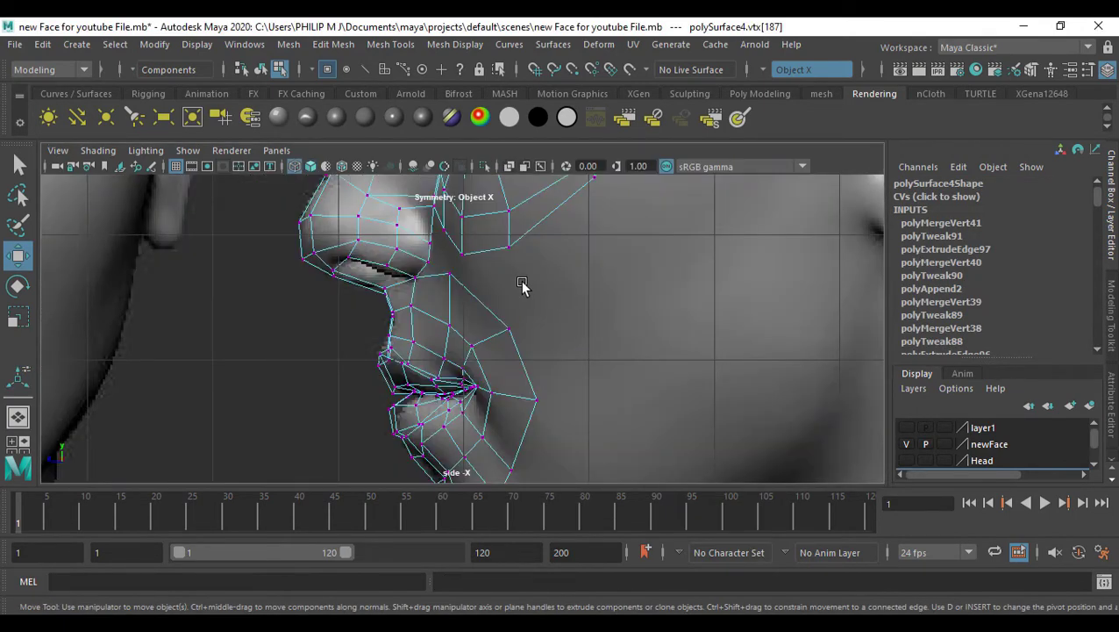
{"action": "scroll", "coordinate": [521, 285], "scroll_direction": "down", "scroll_amount": 6}
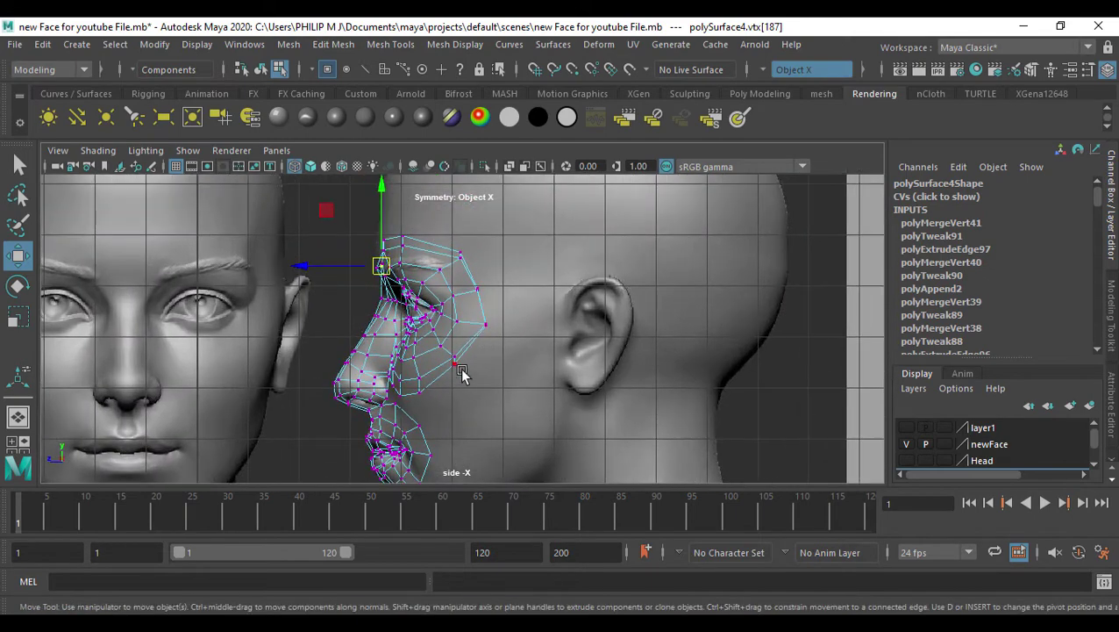
{"action": "left_click", "coordinate": [456, 364]}
{"action": "key", "text": "space"}
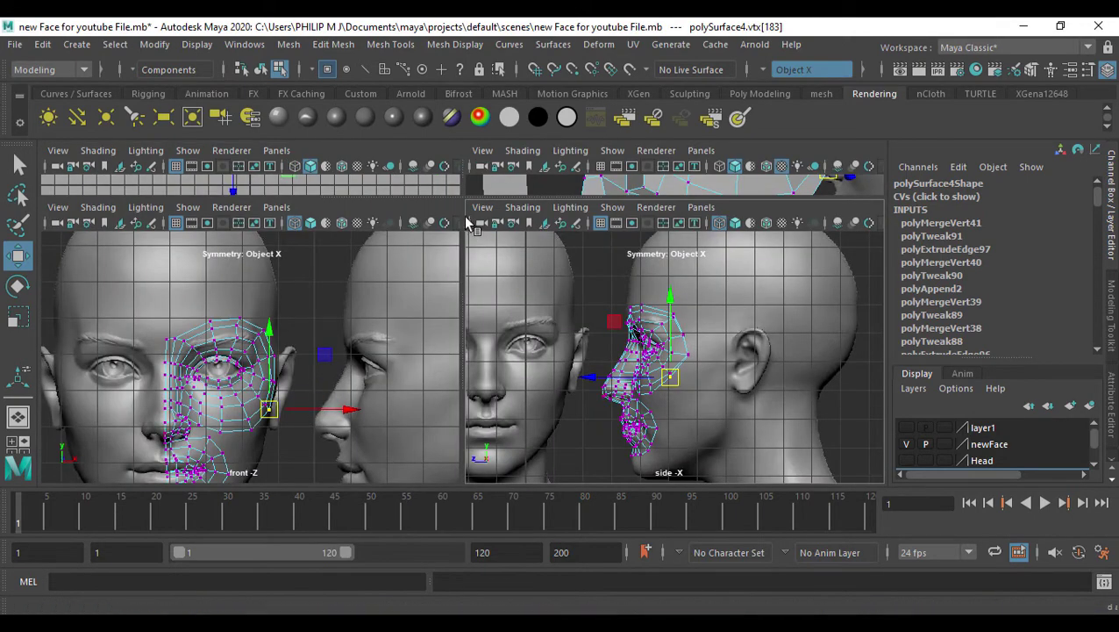
{"action": "scroll", "coordinate": [319, 391], "scroll_direction": "up", "scroll_amount": 6}
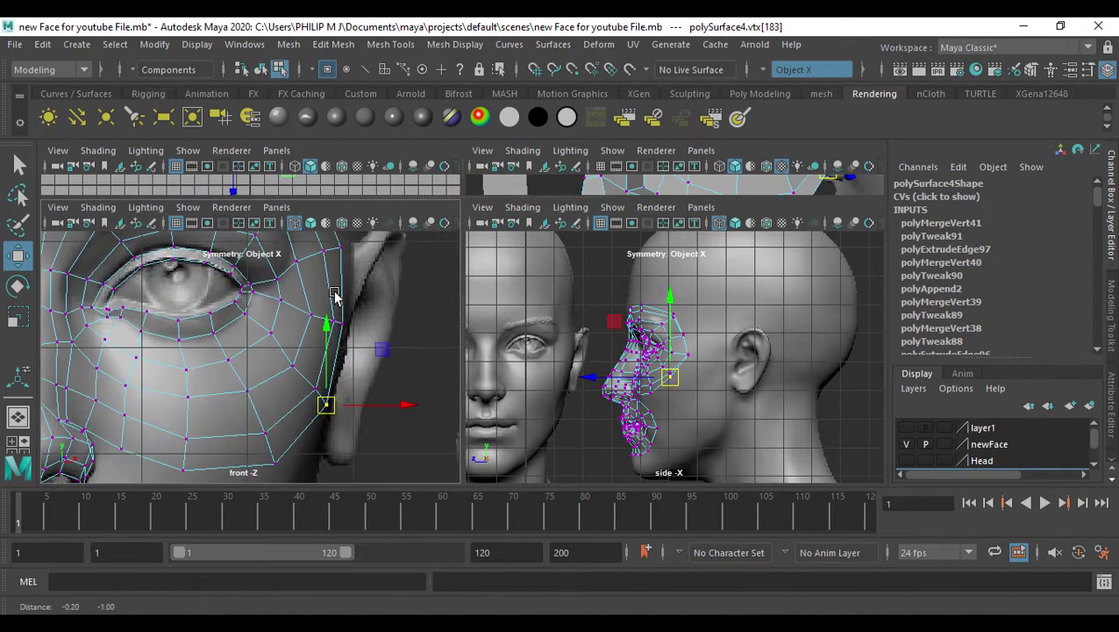
{"action": "scroll", "coordinate": [578, 399], "scroll_direction": "up", "scroll_amount": 6}
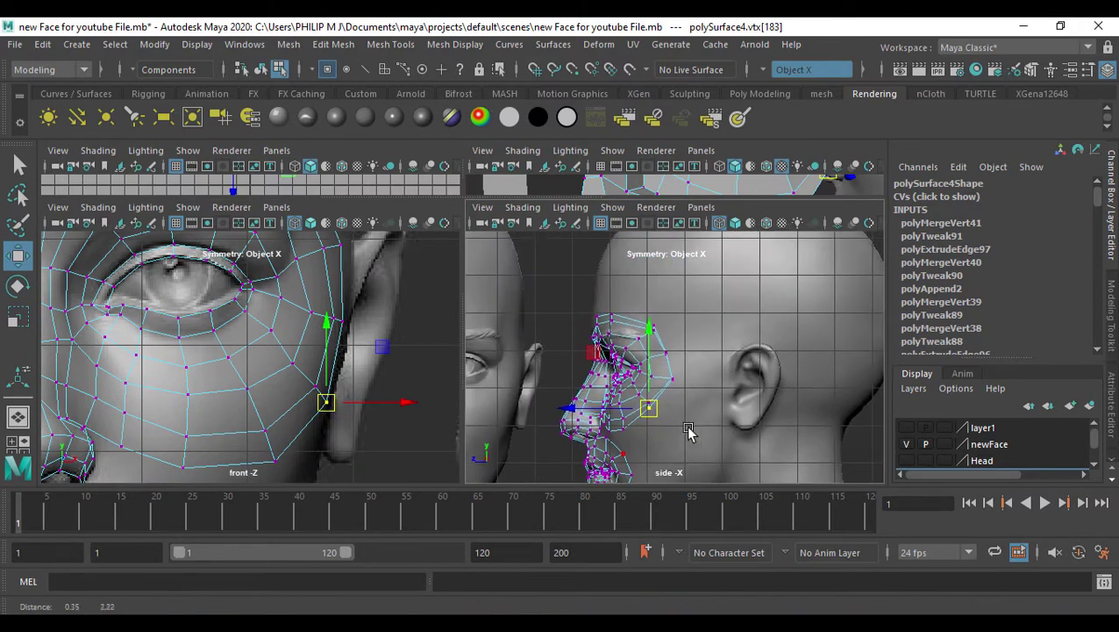
{"action": "left_click_drag", "start_coordinate": [548, 379], "coordinate": [601, 388]}
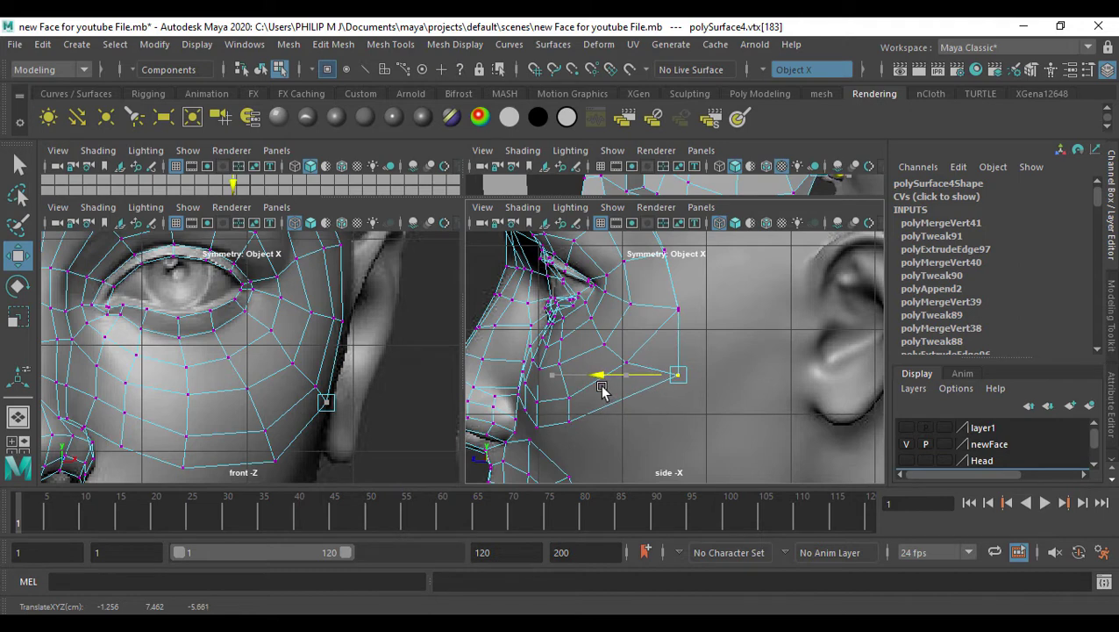
Pull the outer ring's two vertices beside the eye and temple back along the side of the head
{"action": "key", "text": "Up"}
{"action": "left_click_drag", "start_coordinate": [614, 318], "coordinate": [653, 317]}
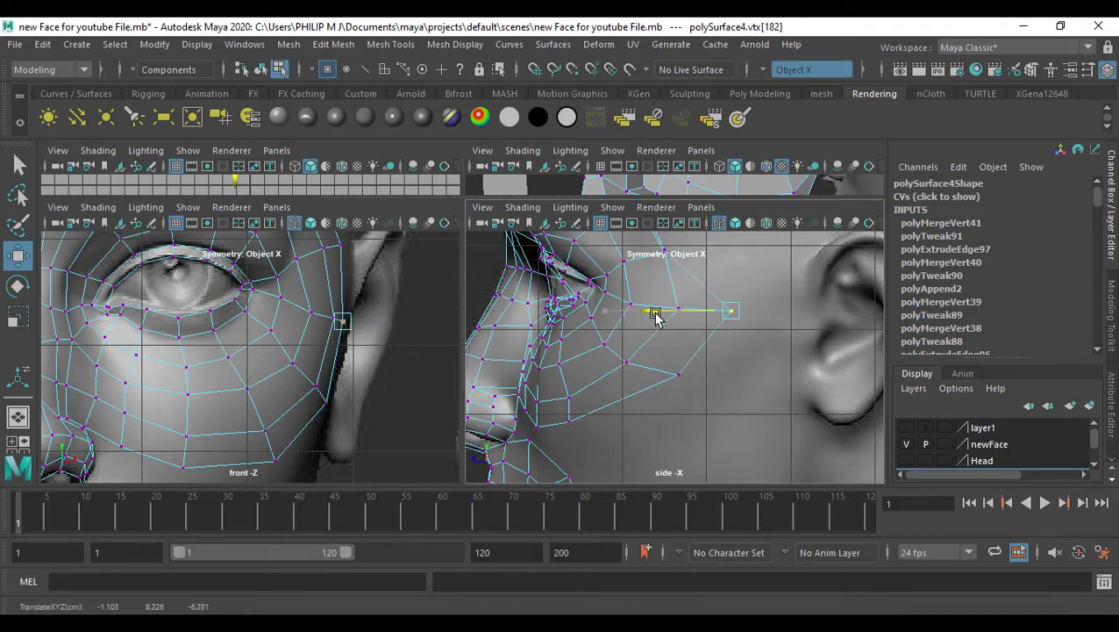
{"action": "key", "text": "Up"}
{"action": "middle_click_drag", "start_coordinate": [673, 325], "coordinate": [676, 467], "text": "alt"}
{"action": "left_click_drag", "start_coordinate": [595, 395], "coordinate": [660, 392]}
Move the outer ring's vertex at the outer end of the brow back and slightly up in side view
{"action": "key", "text": "Up"}
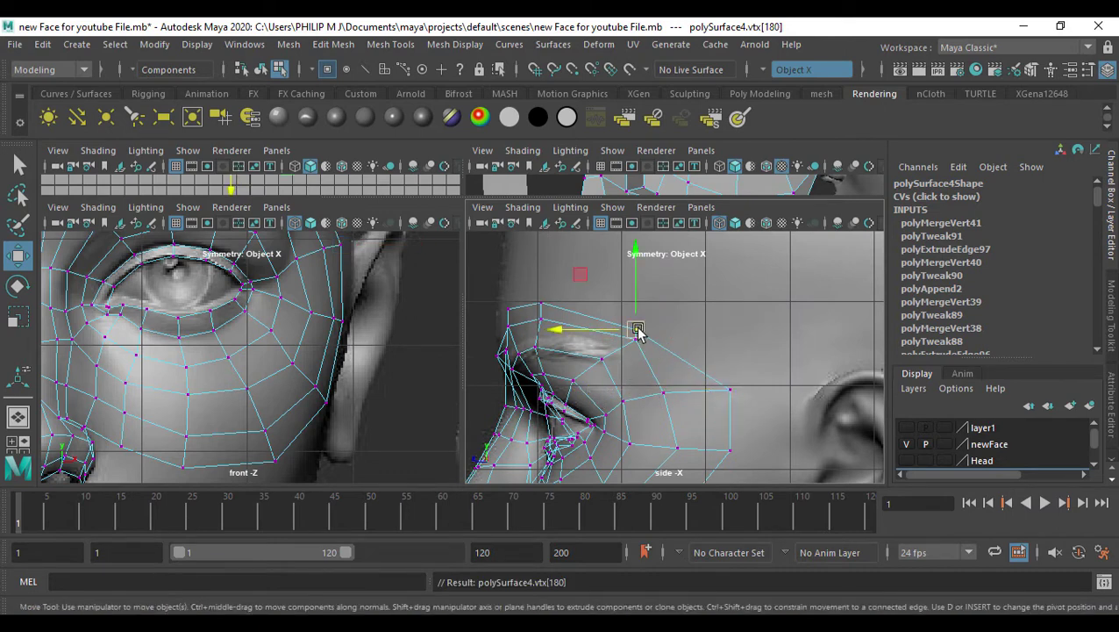
{"action": "middle_click_drag", "start_coordinate": [351, 335], "coordinate": [352, 456], "text": "alt"}
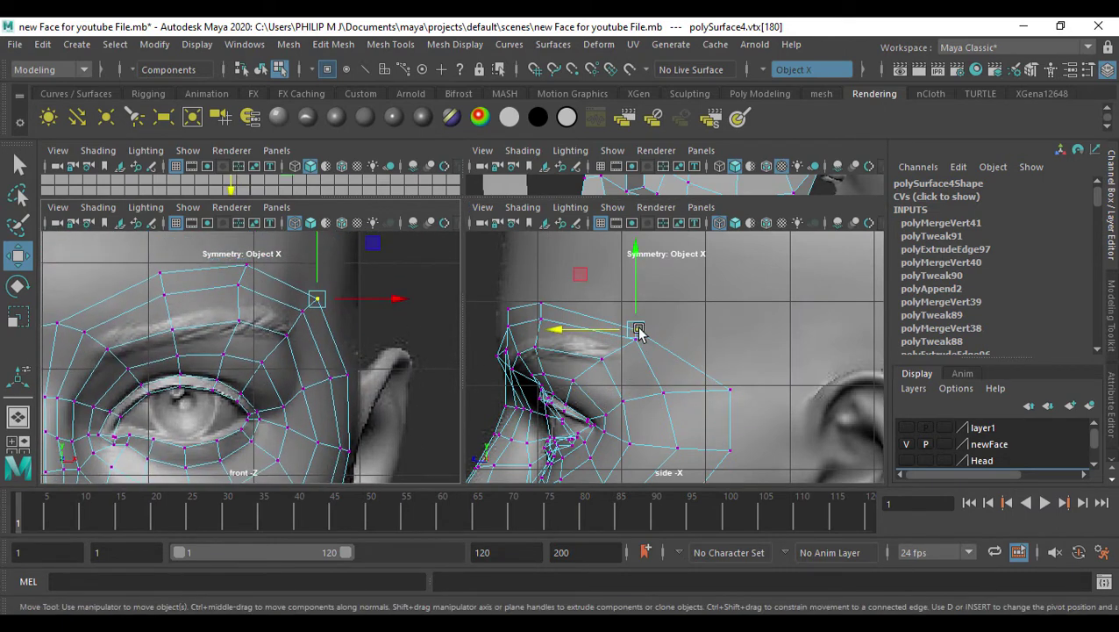
{"action": "left_click_drag", "start_coordinate": [638, 329], "coordinate": [712, 314]}
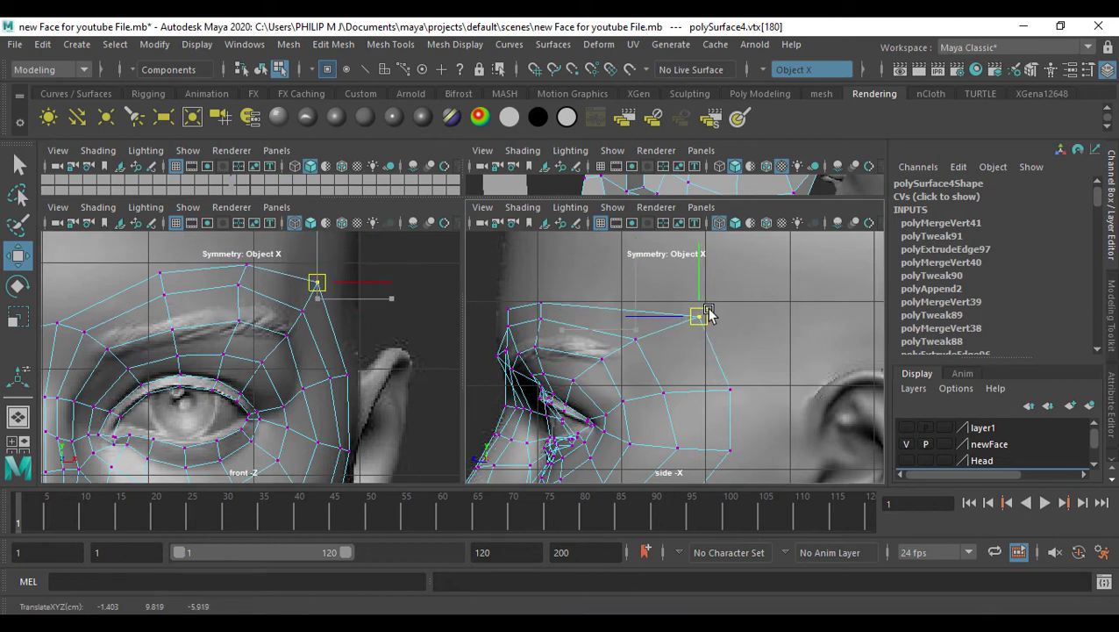
{"action": "left_click_drag", "start_coordinate": [633, 314], "coordinate": [647, 315]}
{"action": "middle_click_drag", "start_coordinate": [316, 321], "coordinate": [378, 387], "text": "alt"}
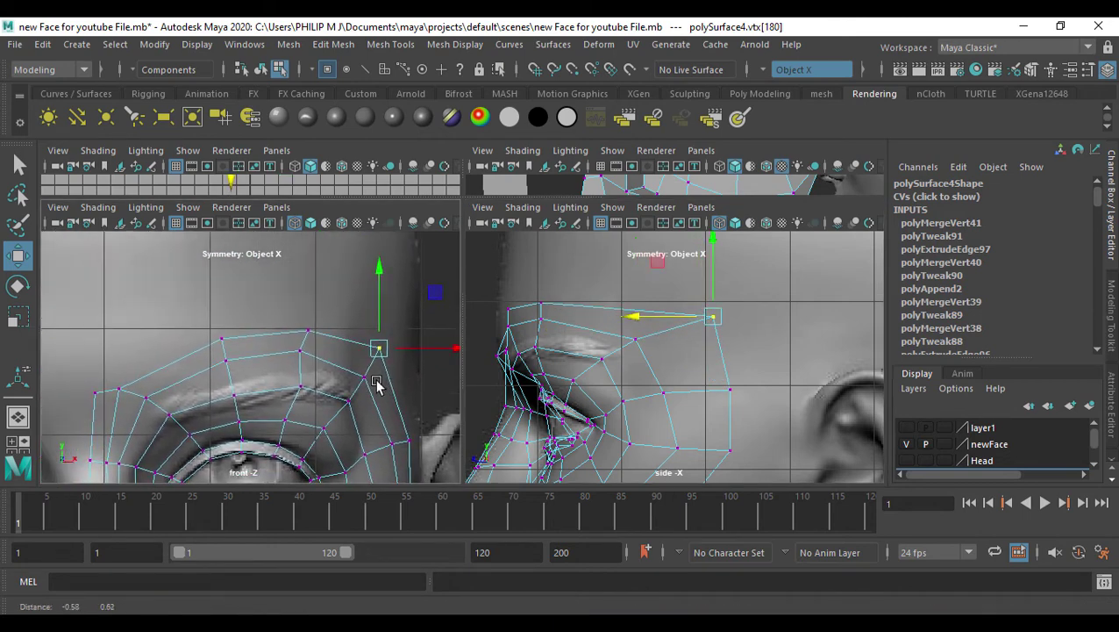
Raise the outer ring's top vertex above the outer half of the brow onto the forehead
{"action": "left_click", "coordinate": [541, 303]}
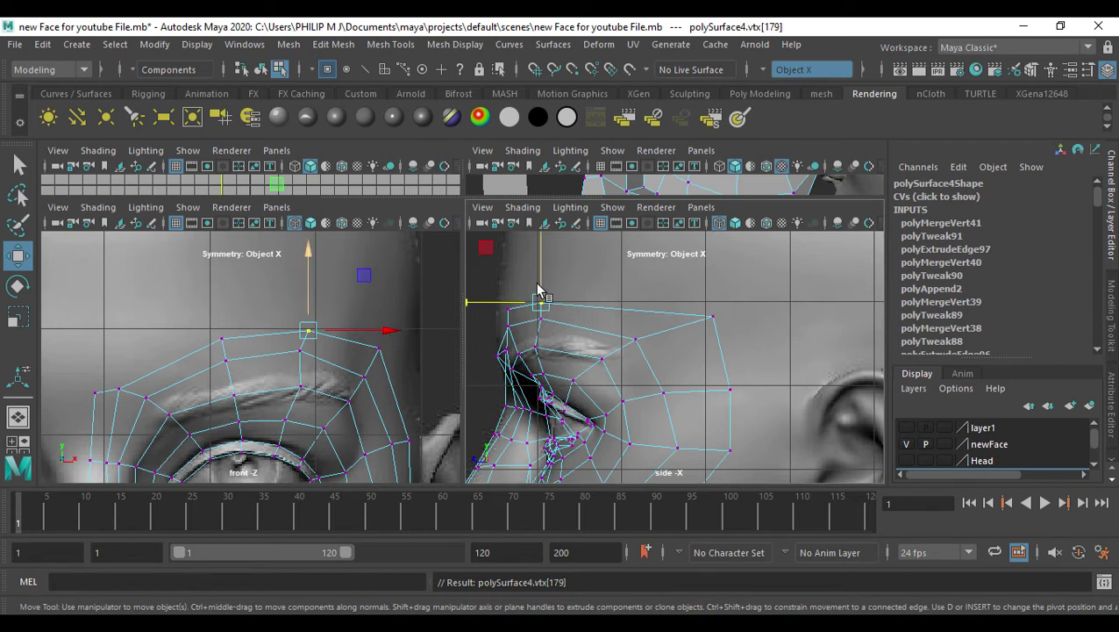
{"action": "left_click_drag", "start_coordinate": [307, 283], "coordinate": [310, 246]}
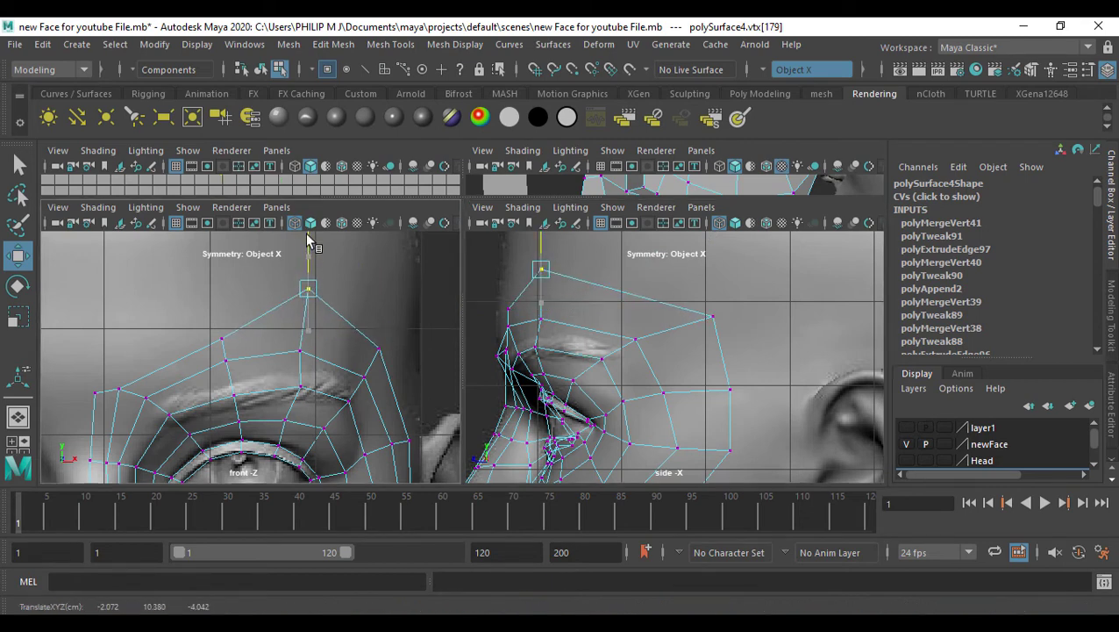
{"action": "middle_click_drag", "start_coordinate": [642, 296], "coordinate": [678, 379], "text": "alt"}
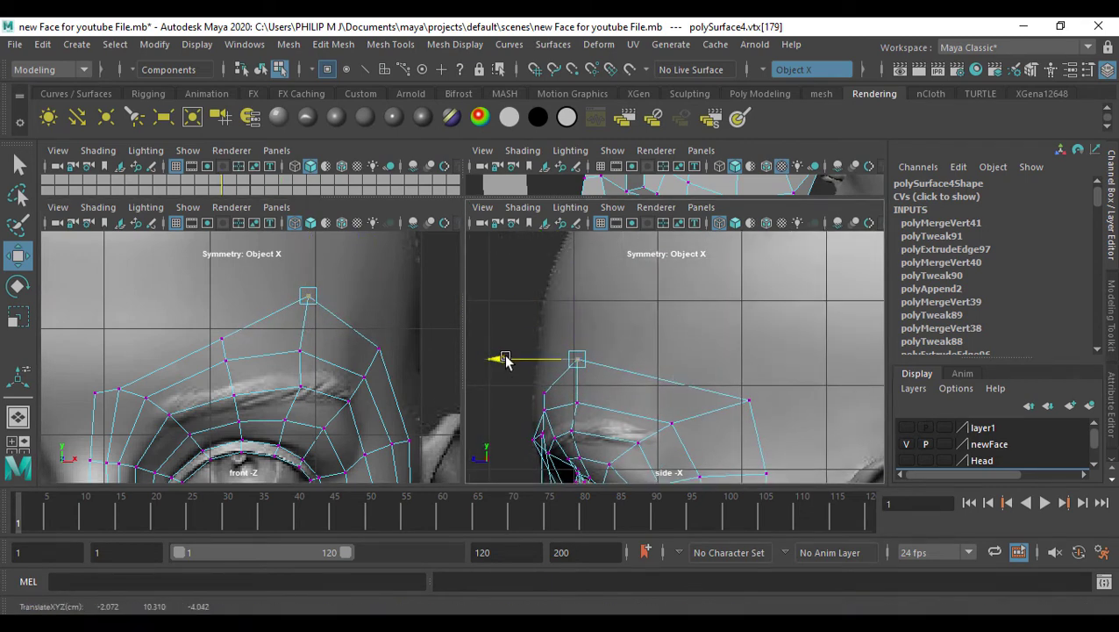
{"action": "middle_click_drag", "start_coordinate": [224, 358], "coordinate": [271, 342], "text": "alt"}
Move the outer ring's vertex above the inner brow up and inward, and adjust its depth to the forehead profile
{"action": "left_click", "coordinate": [271, 321]}
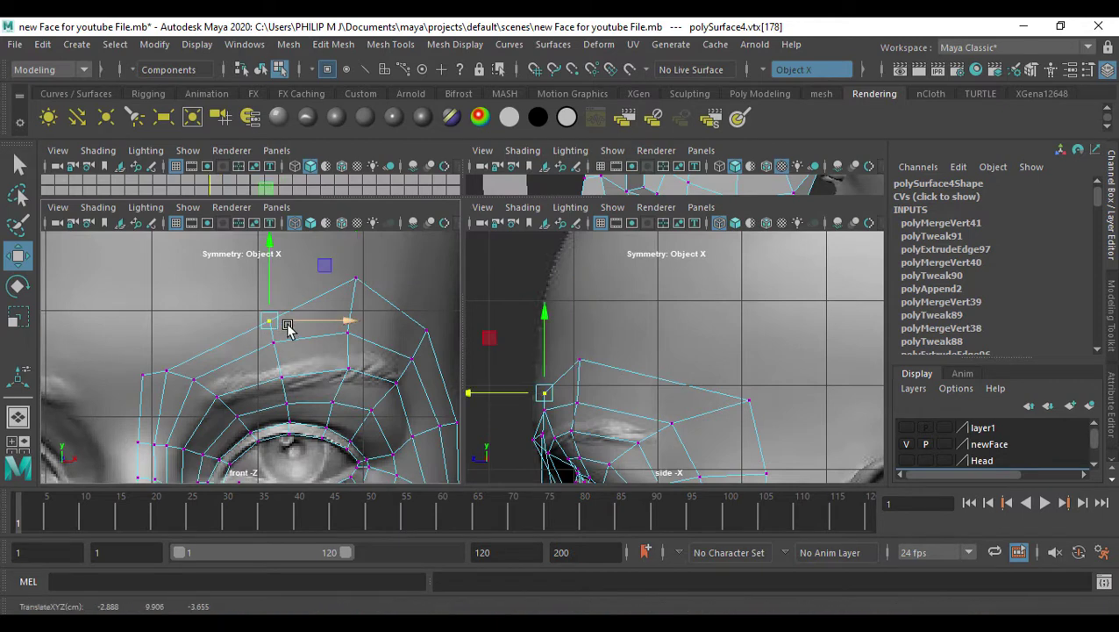
{"action": "left_click_drag", "start_coordinate": [270, 323], "coordinate": [252, 296]}
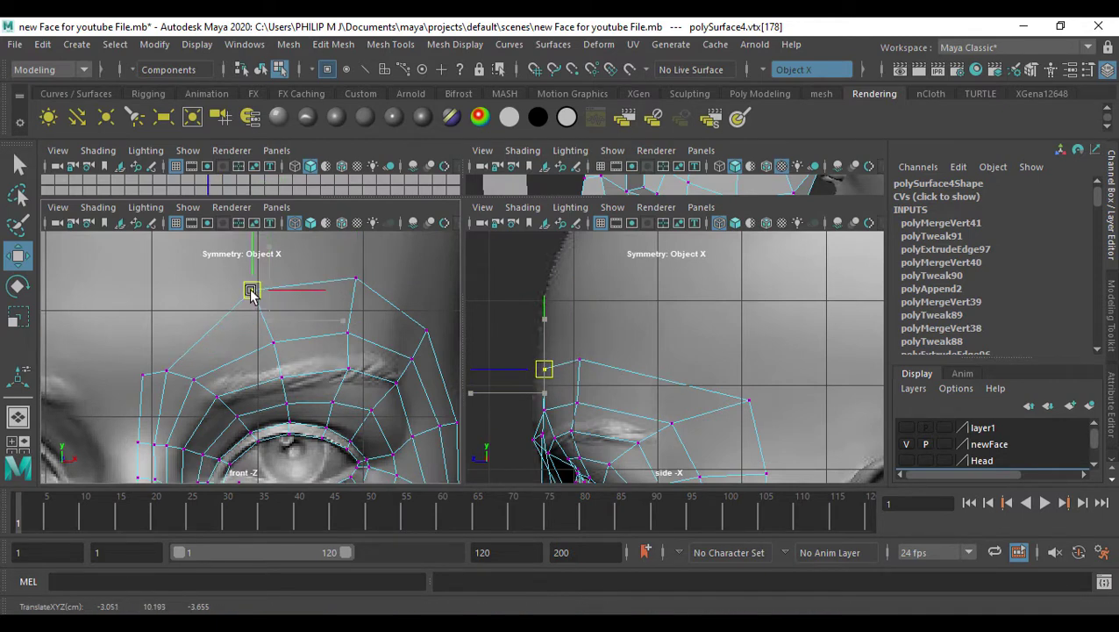
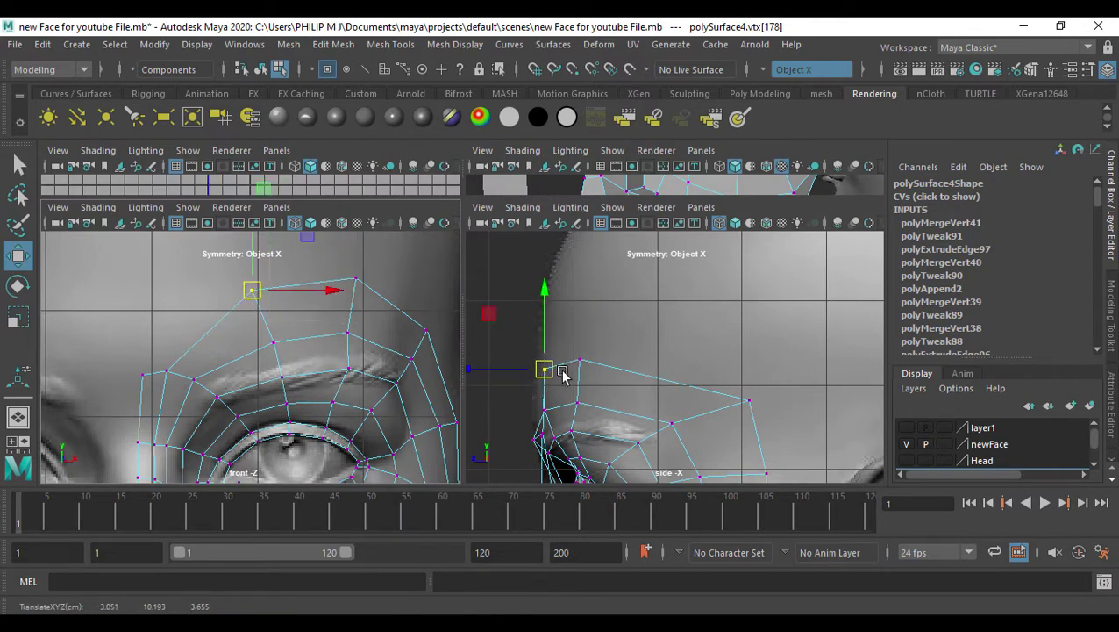
{"action": "middle_click_drag", "start_coordinate": [562, 370], "coordinate": [625, 340], "text": "alt"}
{"action": "left_click_drag", "start_coordinate": [531, 338], "coordinate": [532, 337]}
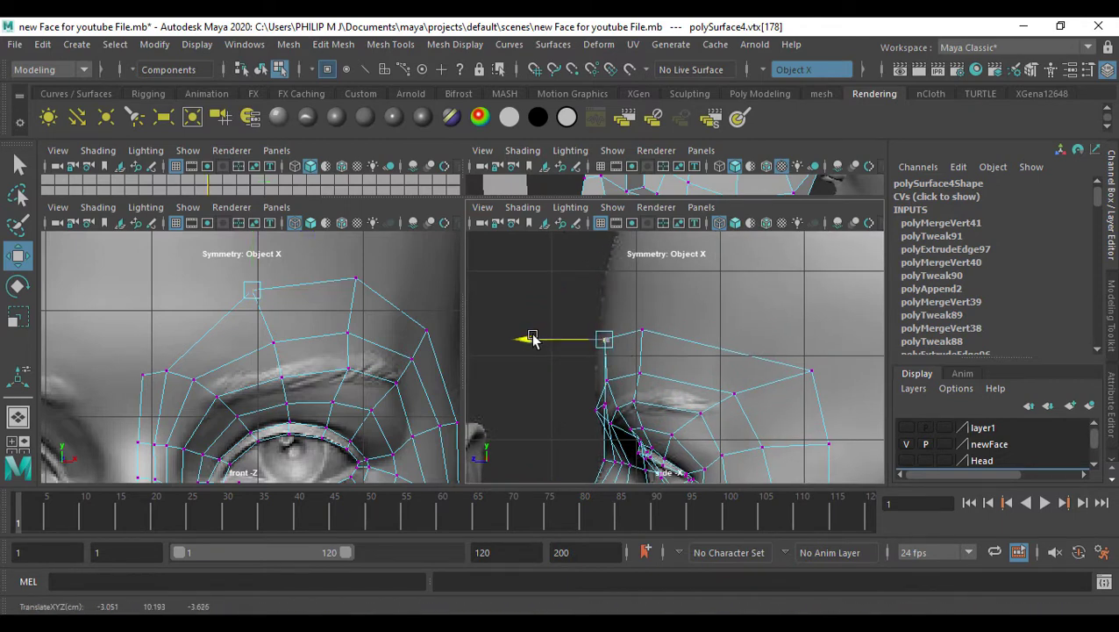
Lower the mouth patch's top outer vertex beside the nostril and shift it slightly back in side view
{"action": "middle_click_drag", "start_coordinate": [142, 385], "coordinate": [188, 414], "text": "alt"}
{"action": "middle_click_drag", "start_coordinate": [254, 406], "coordinate": [316, 336], "text": "alt"}
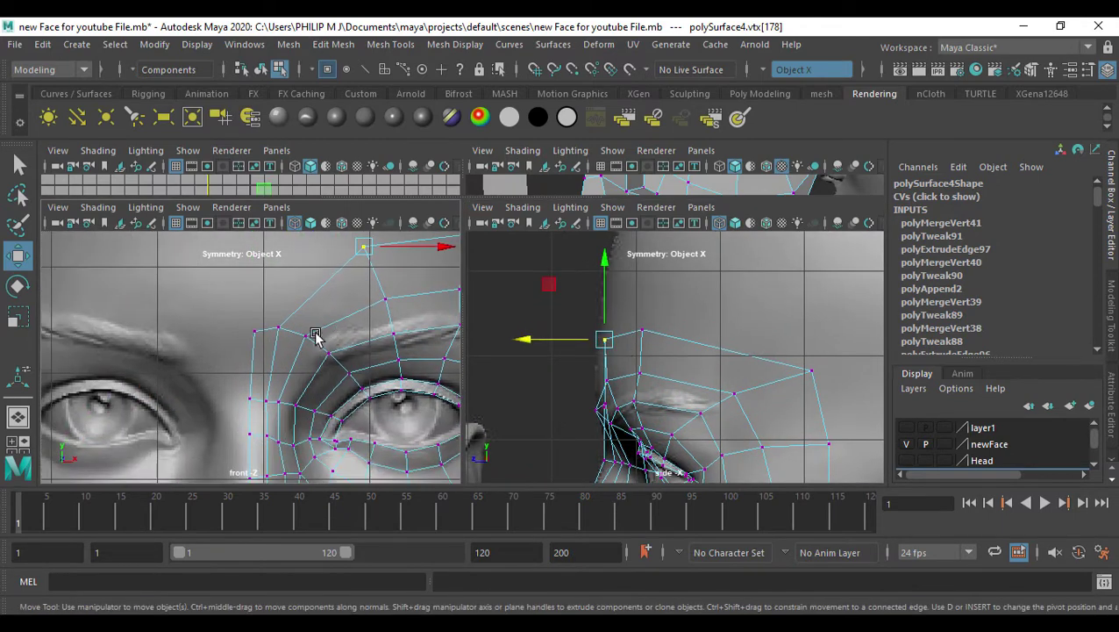
{"action": "scroll", "coordinate": [277, 294], "scroll_direction": "down", "scroll_amount": 6}
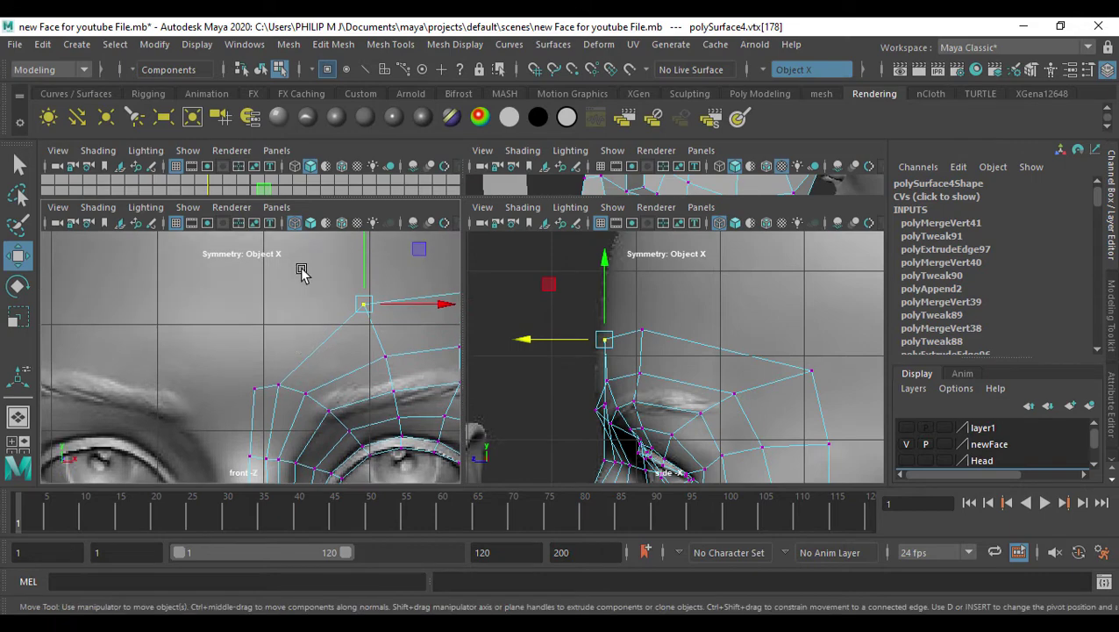
{"action": "scroll", "coordinate": [312, 312], "scroll_direction": "up", "scroll_amount": 8}
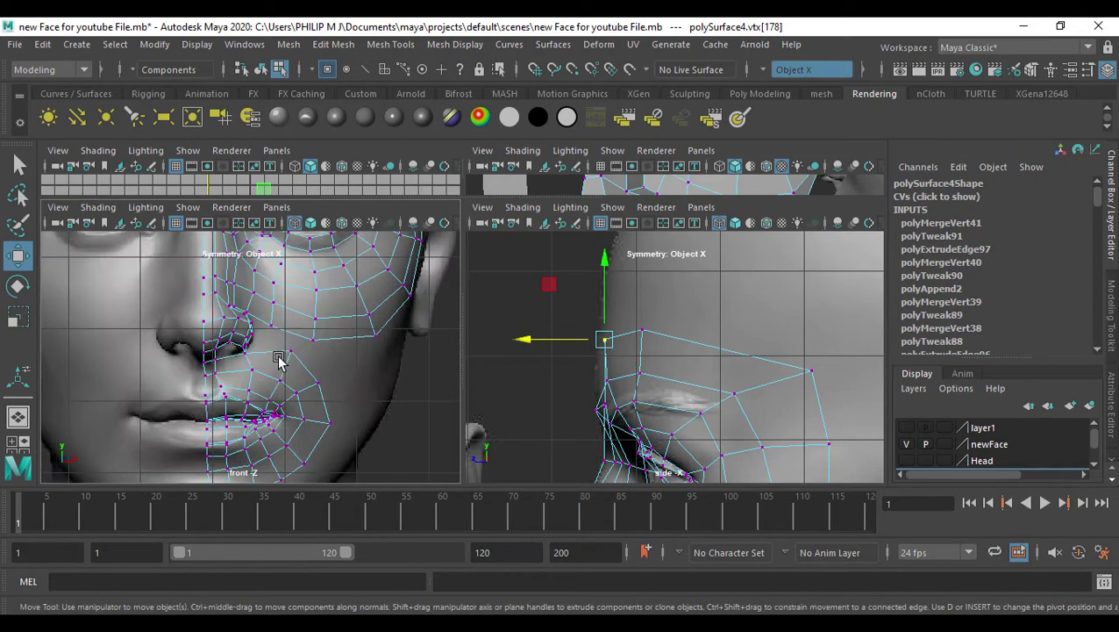
{"action": "middle_click_drag", "start_coordinate": [643, 368], "coordinate": [658, 237], "text": "alt"}
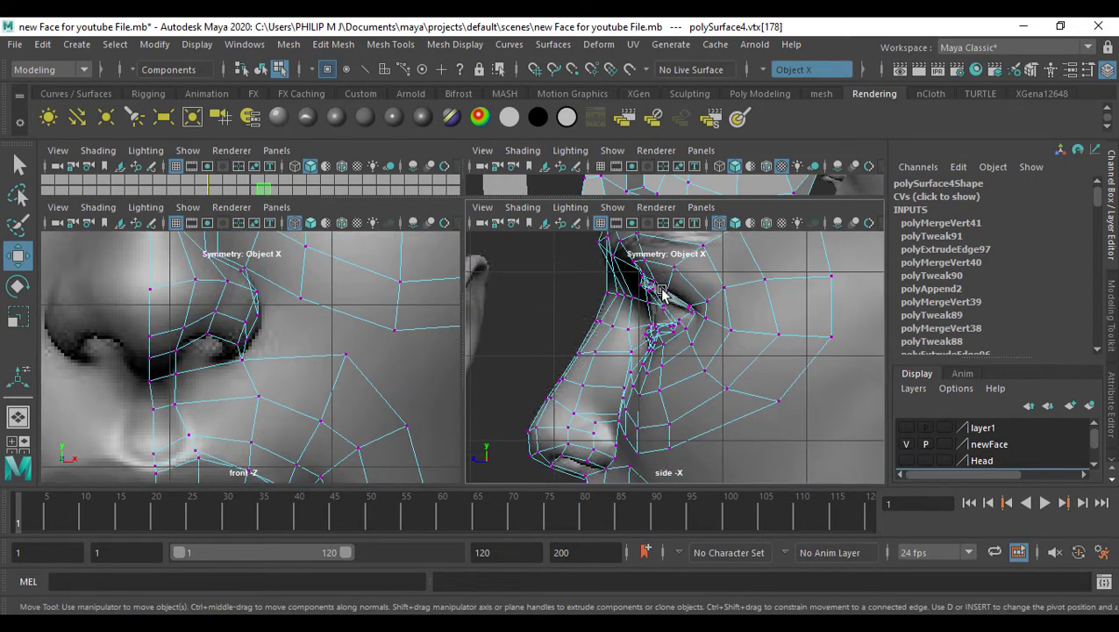
{"action": "middle_click_drag", "start_coordinate": [664, 412], "coordinate": [672, 266], "text": "alt"}
{"action": "key", "text": "space"}
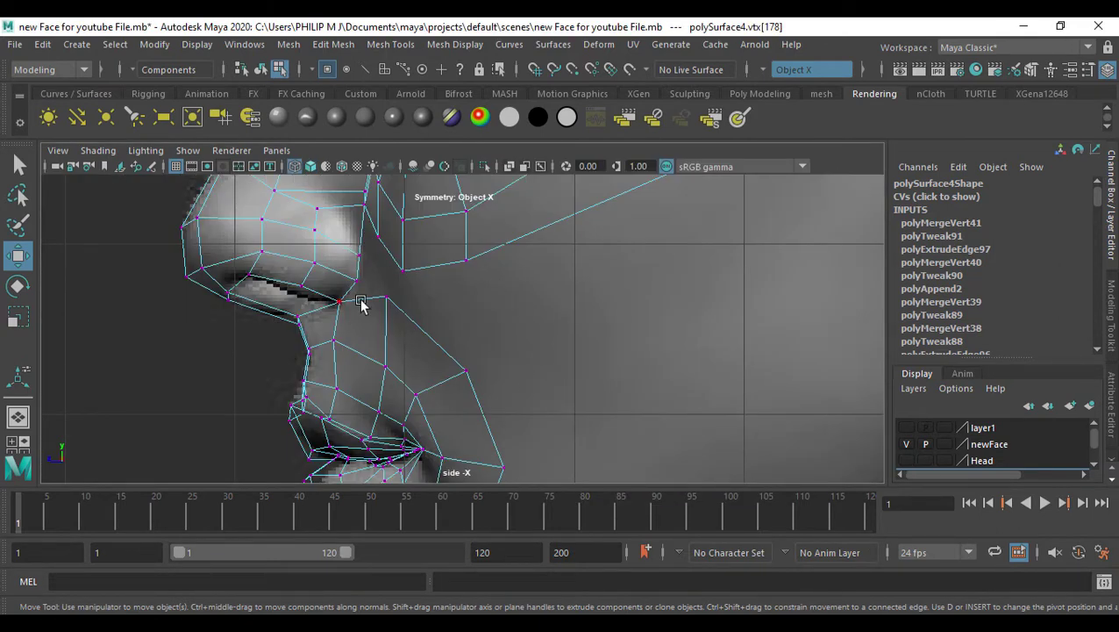
{"action": "left_click", "coordinate": [387, 296]}
{"action": "left_click_drag", "start_coordinate": [387, 297], "coordinate": [391, 313]}
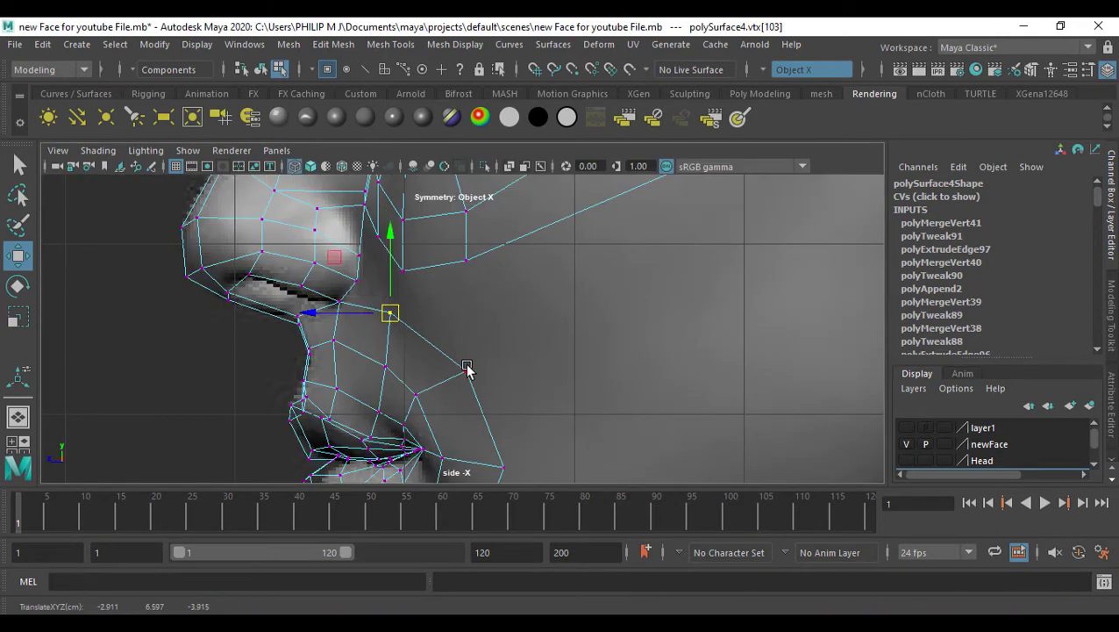
Nudge the mouth patch's top outer vertex beside the nostril down and slightly inward in front view
{"action": "left_click", "coordinate": [467, 369]}
{"action": "key", "text": "space"}
{"action": "key", "text": "space"}
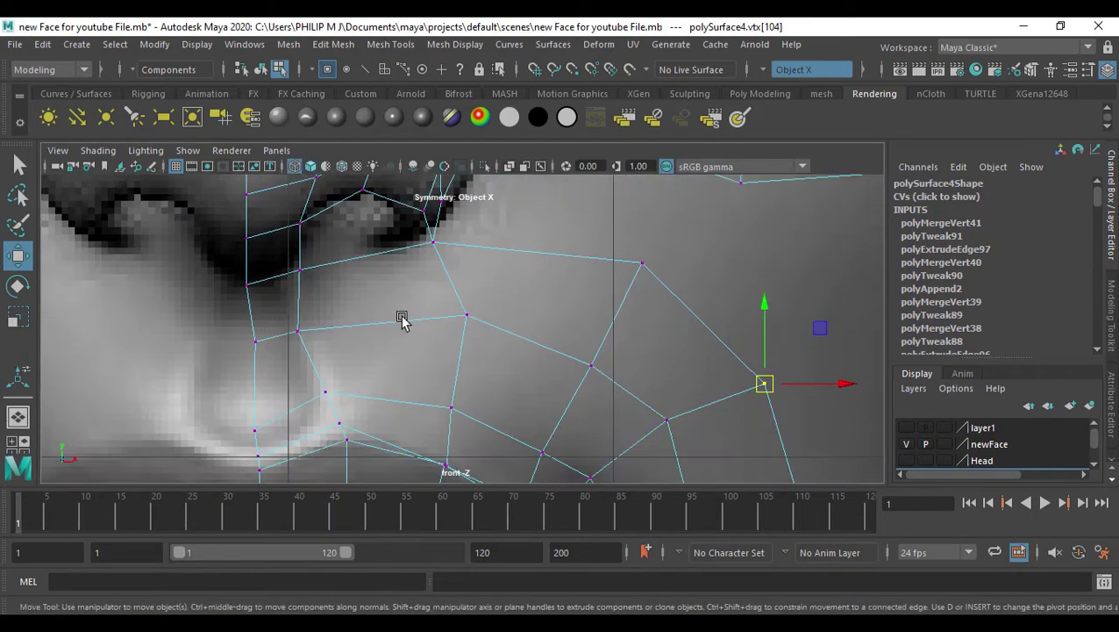
{"action": "middle_click_drag", "start_coordinate": [664, 271], "coordinate": [511, 291], "text": "alt"}
{"action": "left_click", "coordinate": [491, 281]}
{"action": "left_click_drag", "start_coordinate": [493, 281], "coordinate": [488, 303]}
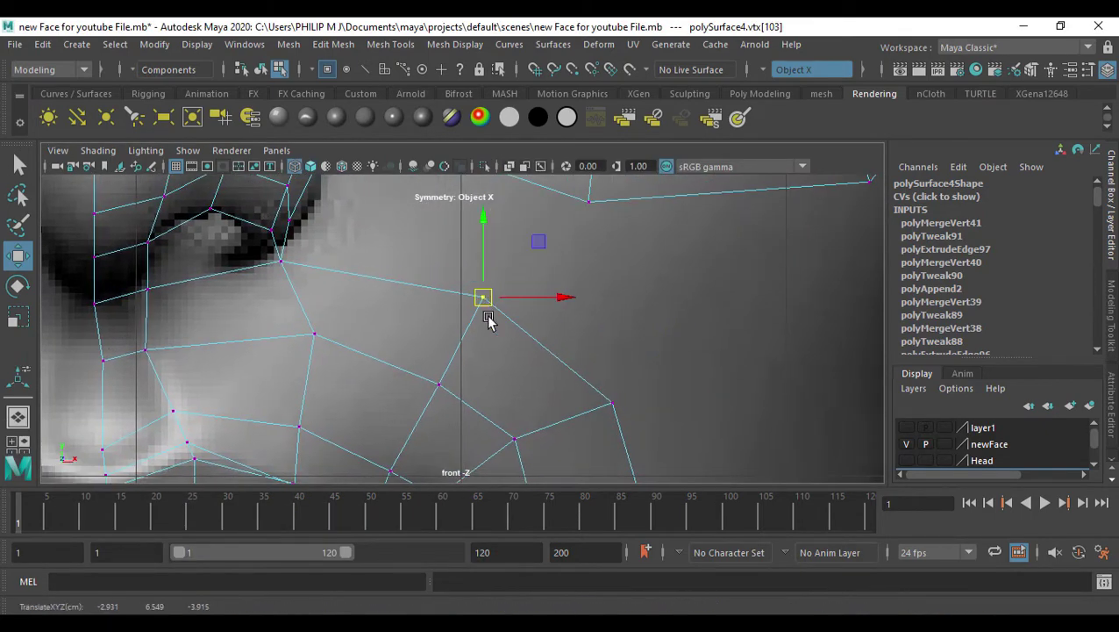
{"action": "scroll", "coordinate": [497, 358], "scroll_direction": "down", "scroll_amount": 4}
{"action": "scroll", "coordinate": [392, 368], "scroll_direction": "up", "scroll_amount": 2}
{"action": "scroll", "coordinate": [392, 369], "scroll_direction": "up", "scroll_amount": 3}
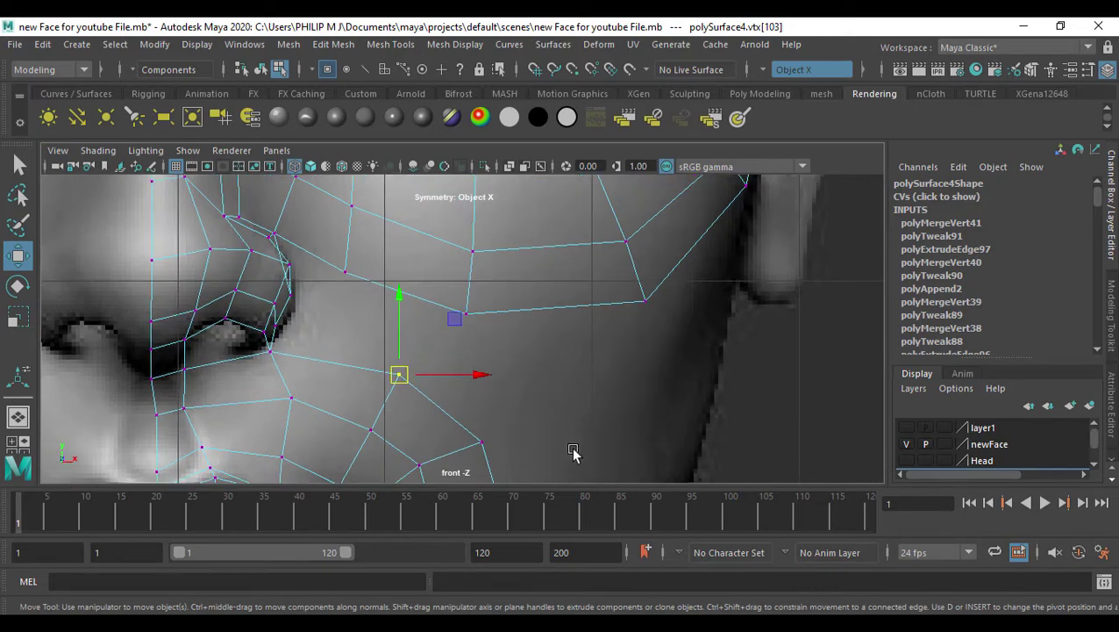
Select the outer border edges of the nostril wing beside the open gap to the cheek
{"action": "key", "text": "space"}
{"action": "key", "text": "space"}
{"action": "key", "text": "space"}
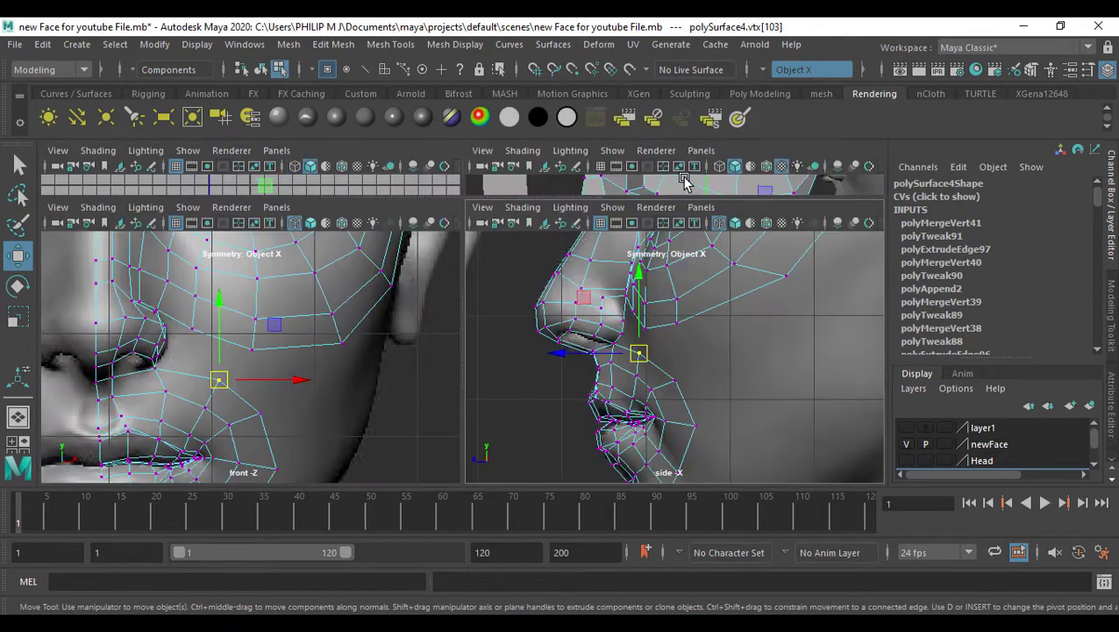
{"action": "key", "text": "space"}
{"action": "left_click_drag", "start_coordinate": [559, 255], "coordinate": [447, 402], "text": "alt"}
{"action": "middle_click_drag", "start_coordinate": [448, 402], "coordinate": [445, 318], "text": "alt"}
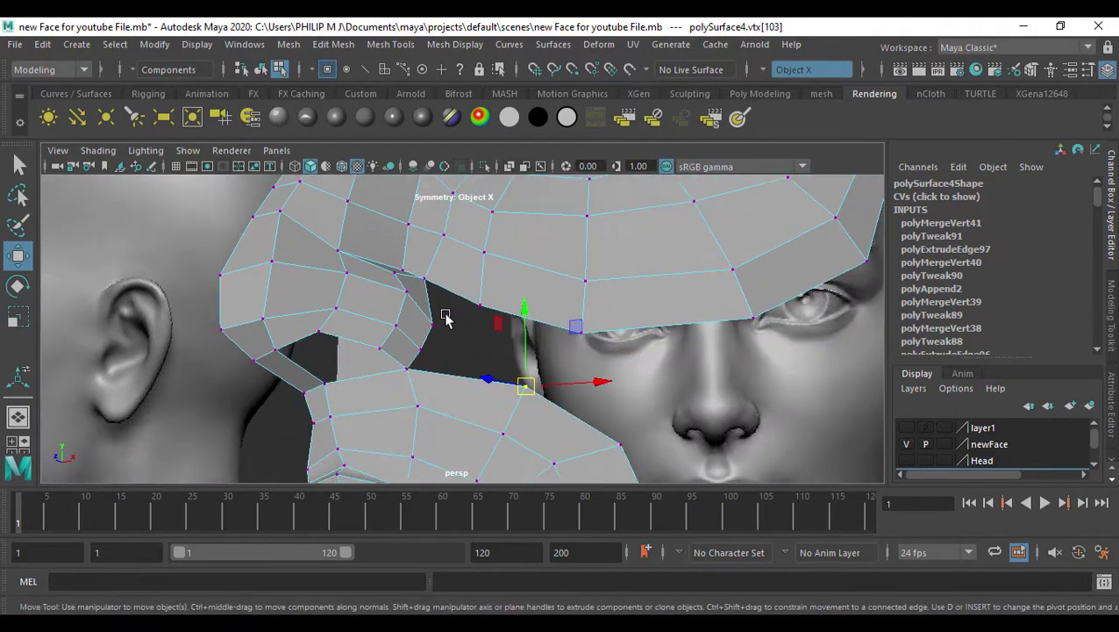
{"action": "left_click_drag", "start_coordinate": [446, 318], "coordinate": [433, 318], "text": "alt"}
{"action": "key", "text": "F10"}
{"action": "left_click", "coordinate": [434, 326]}
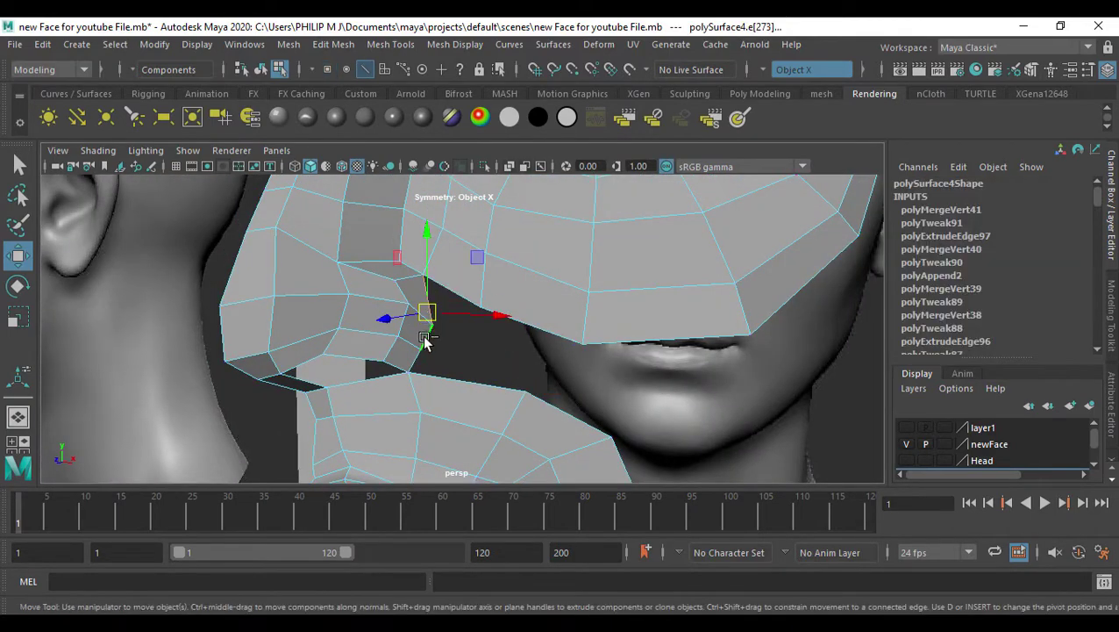
{"action": "left_click", "coordinate": [420, 363], "text": "shift"}
Insert an edge loop through the mouth patch's upper section, between the nostril corner and the patch's top outer vertex
{"action": "left_click_drag", "start_coordinate": [461, 375], "coordinate": [507, 387], "text": "alt"}
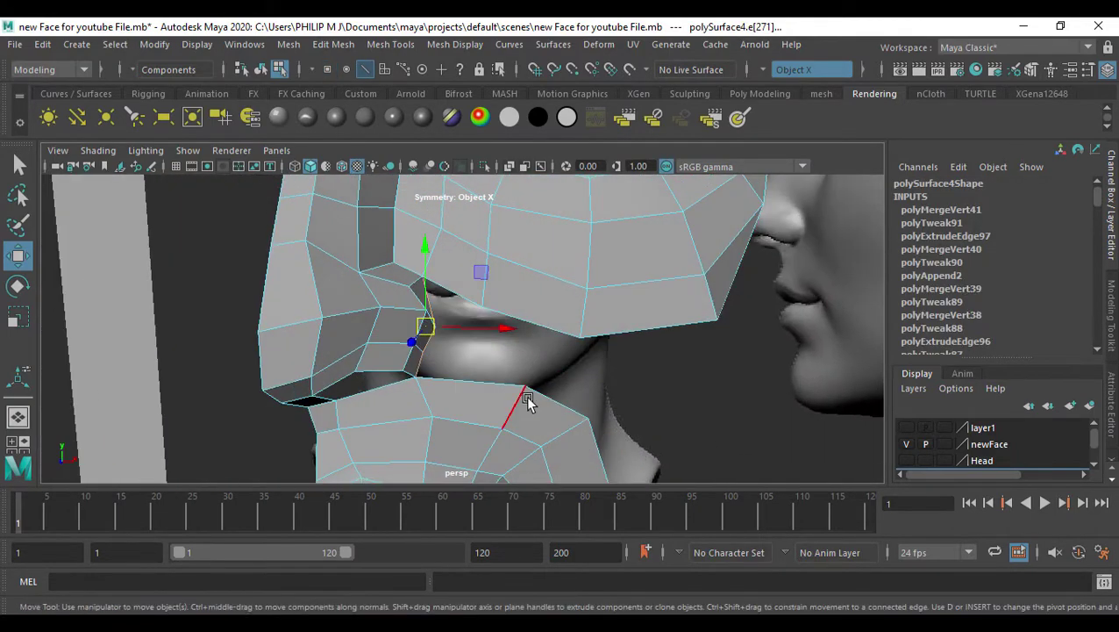
{"action": "middle_click_drag", "start_coordinate": [527, 399], "coordinate": [530, 339], "text": "alt"}
{"action": "left_click_drag", "start_coordinate": [586, 372], "coordinate": [530, 368], "text": "alt"}
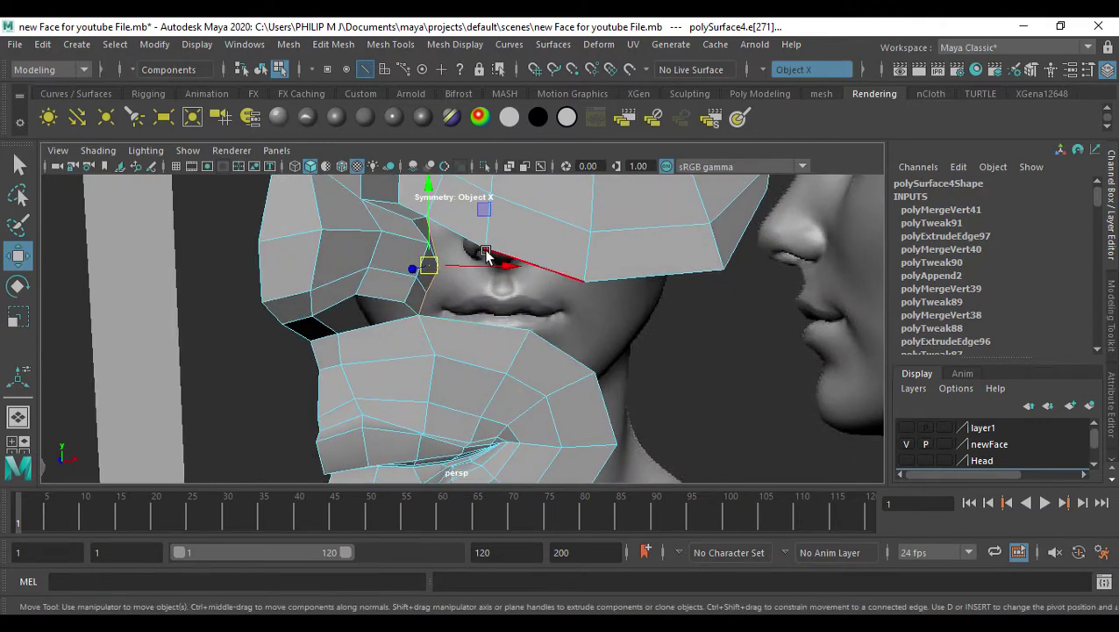
{"action": "left_click_drag", "start_coordinate": [620, 357], "coordinate": [512, 245], "text": "alt"}
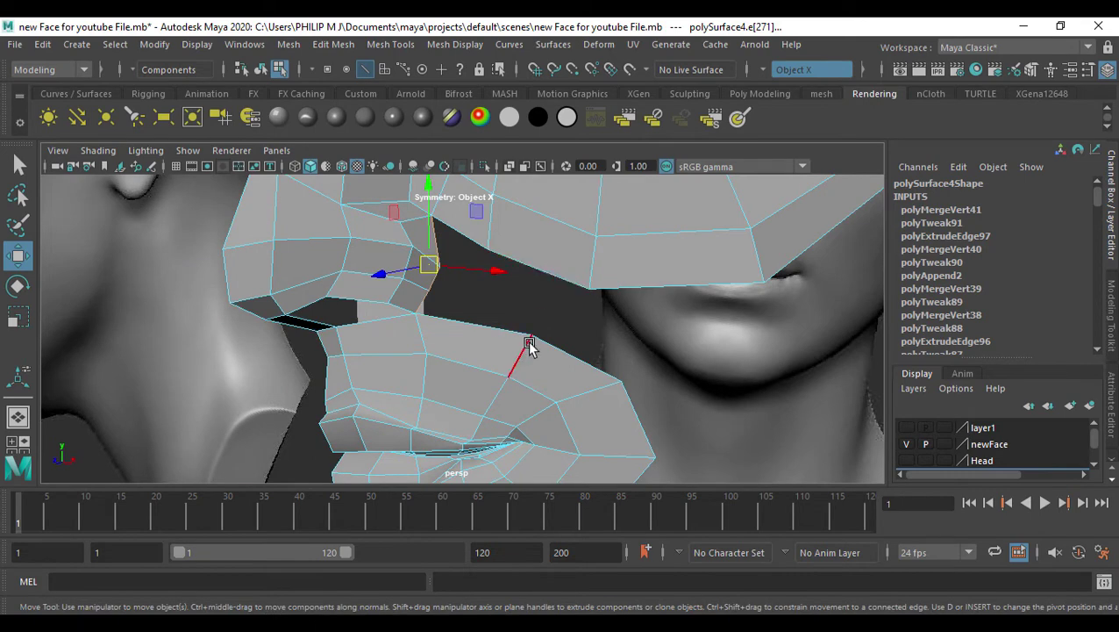
{"action": "left_click_drag", "start_coordinate": [527, 350], "coordinate": [550, 324], "text": "alt"}
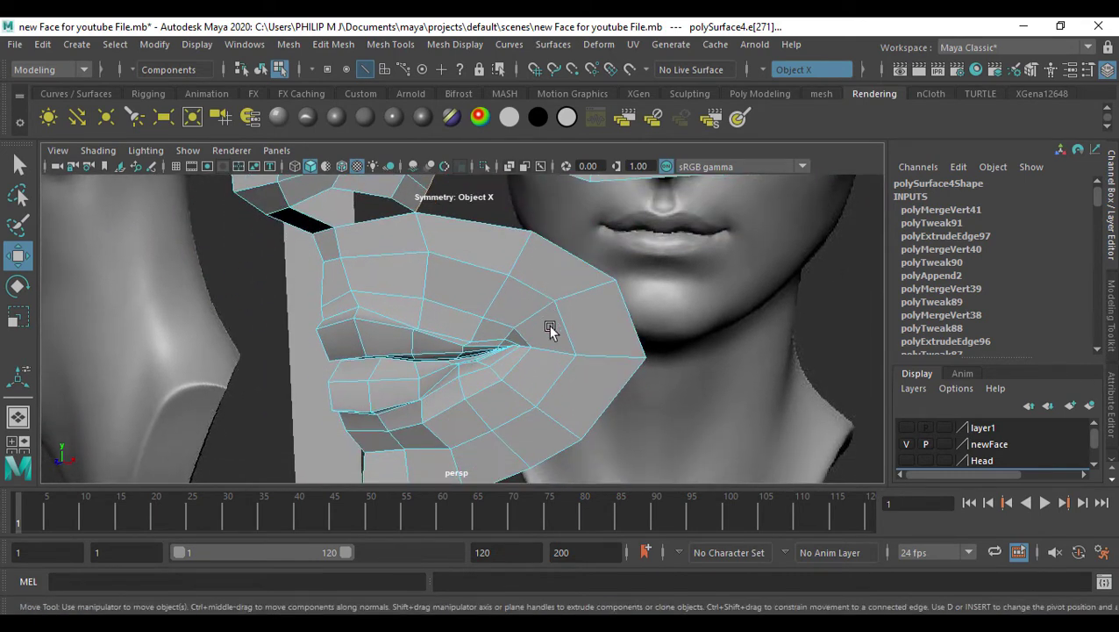
{"action": "left_click", "coordinate": [333, 44]}
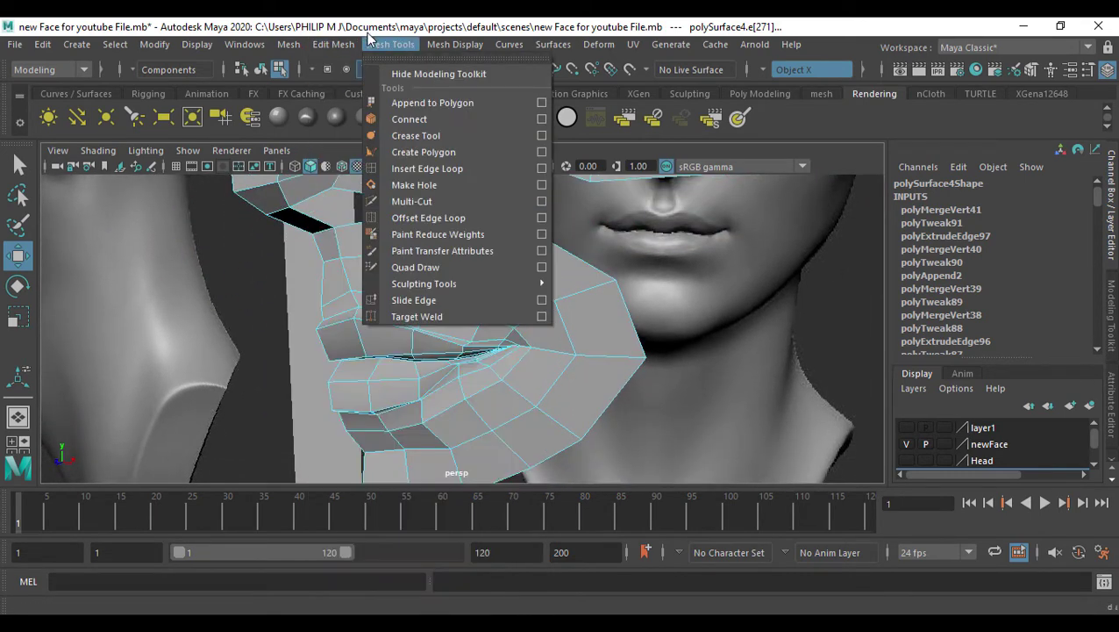
{"action": "left_click", "coordinate": [424, 168]}
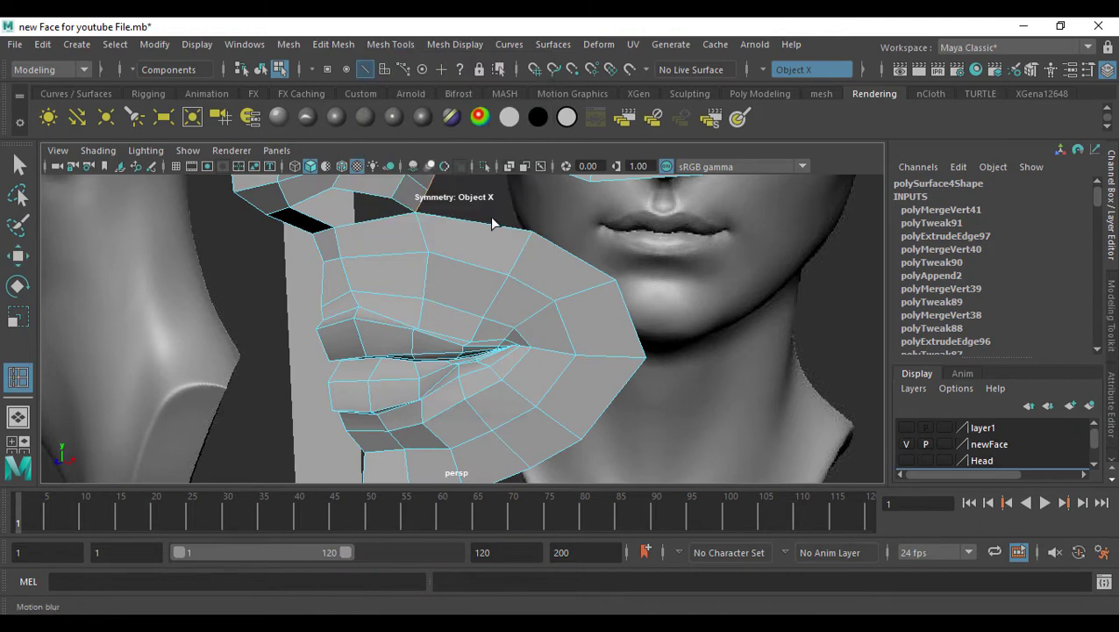
{"action": "left_click", "coordinate": [471, 270]}
{"action": "left_click_drag", "start_coordinate": [552, 250], "coordinate": [538, 328], "text": "alt"}
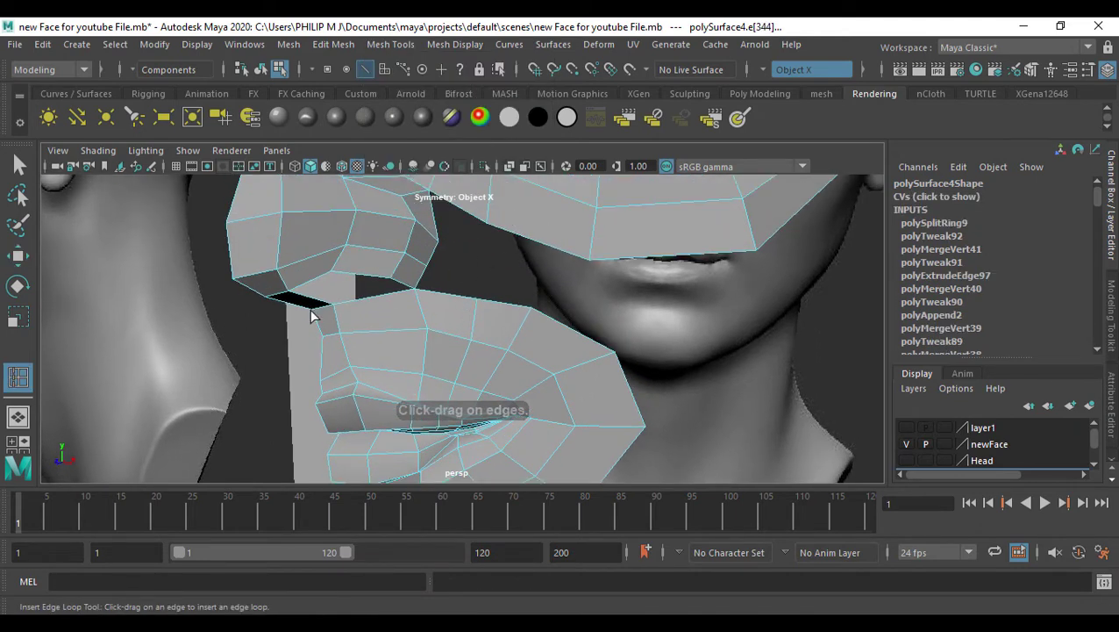
Select the nostril wing's outer border edges and extrude them outward toward the cheek
{"action": "key", "text": "q"}
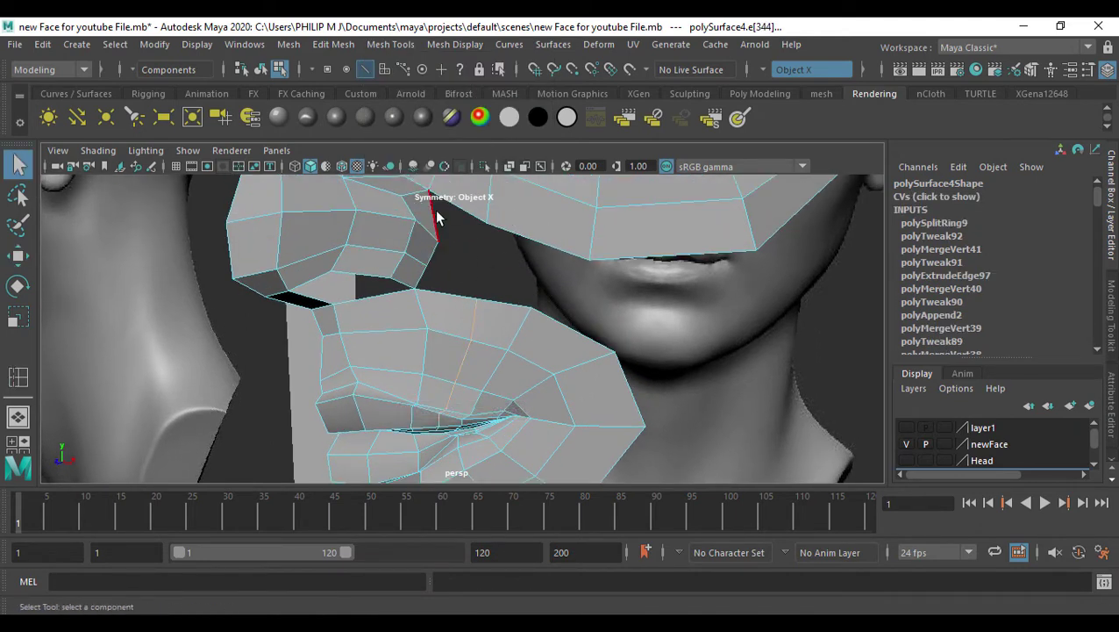
{"action": "left_click", "coordinate": [436, 221]}
{"action": "left_click_drag", "start_coordinate": [472, 289], "coordinate": [487, 290], "text": "alt"}
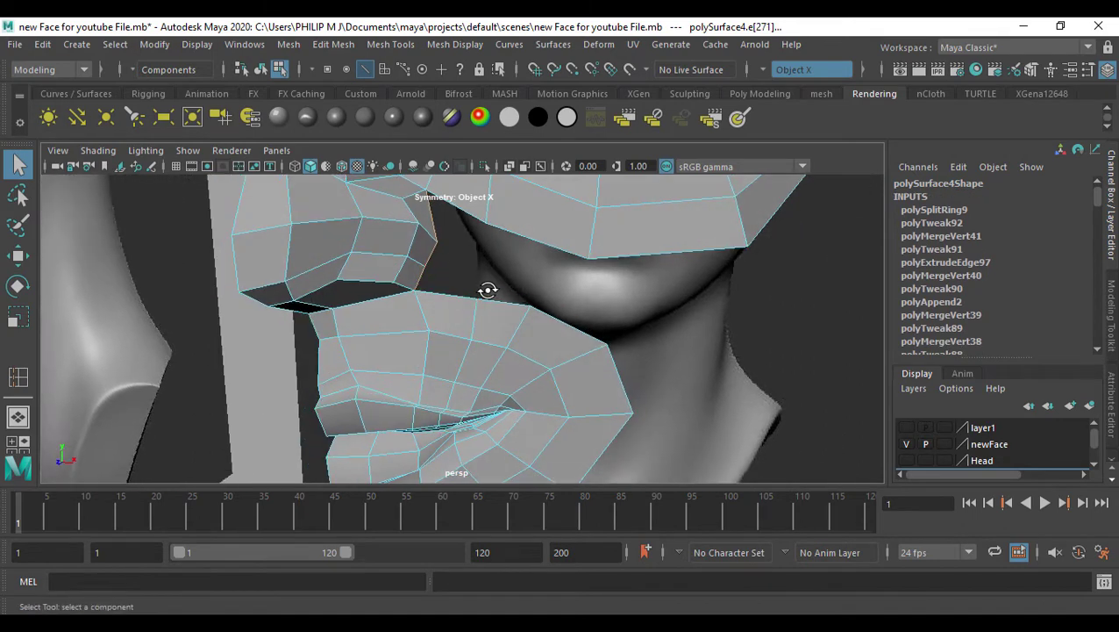
{"action": "key", "text": "ctrl+e"}
{"action": "key", "text": "w"}
{"action": "left_click_drag", "start_coordinate": [507, 253], "coordinate": [485, 319]}
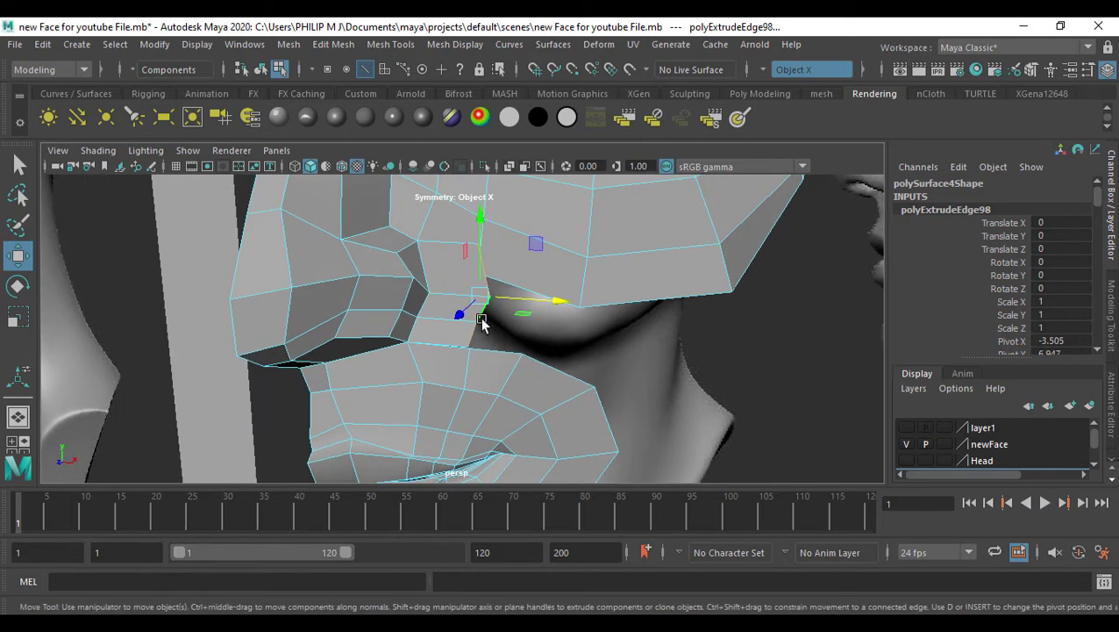
Scale the extruded edges shorter vertically, flatten them across the width, and lower them slightly toward the mouth patch
{"action": "key", "text": "e"}
{"action": "key", "text": "r"}
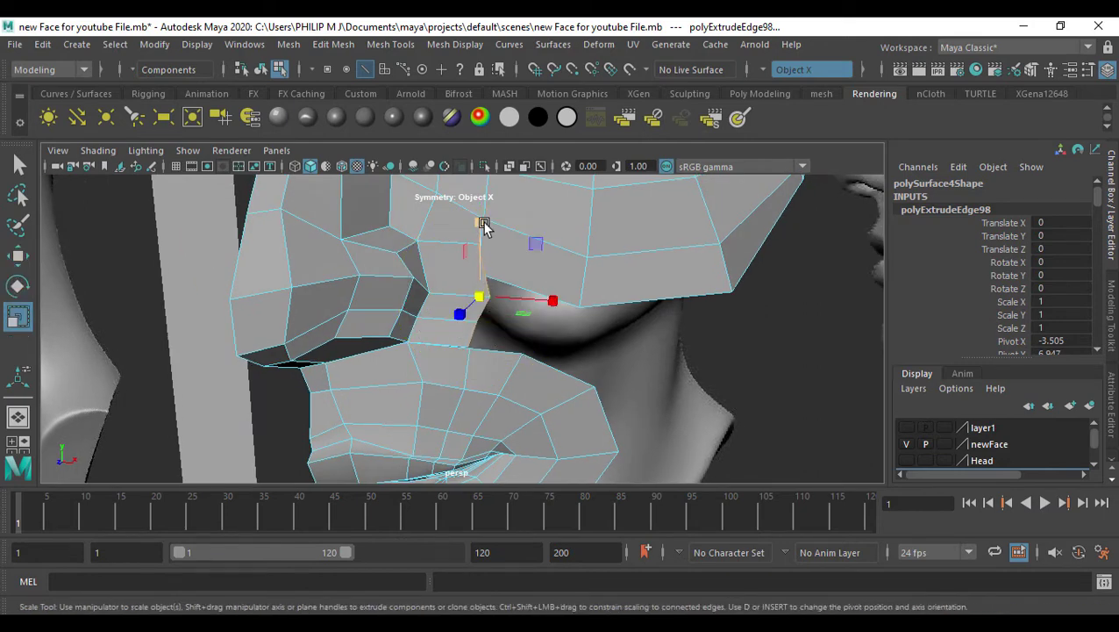
{"action": "left_click_drag", "start_coordinate": [483, 224], "coordinate": [481, 244]}
{"action": "key", "text": "w"}
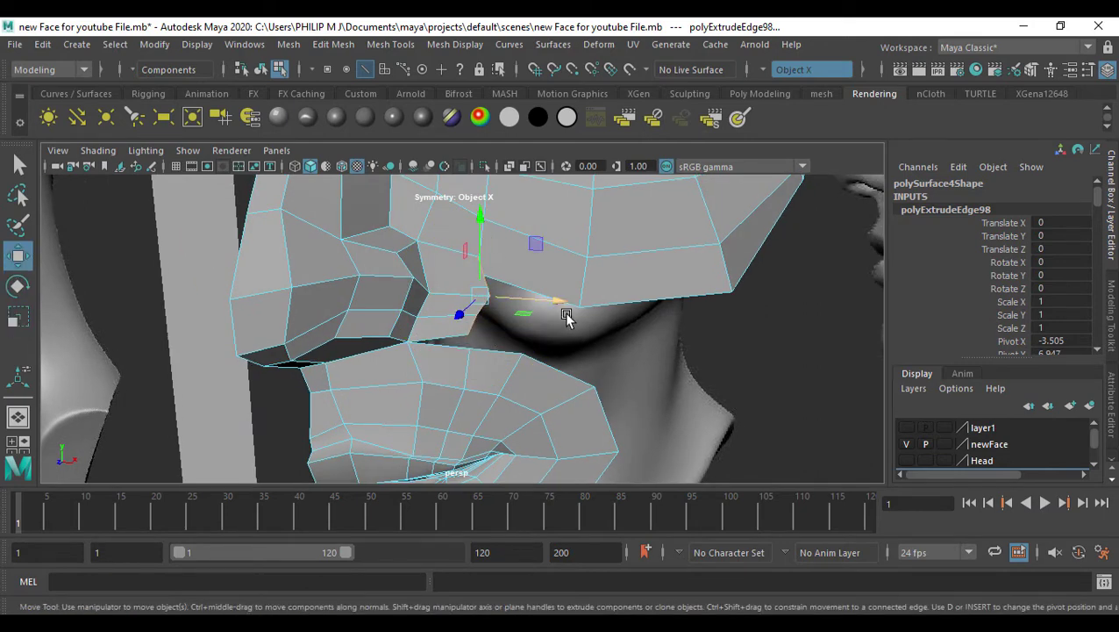
{"action": "key", "text": "r"}
{"action": "left_click_drag", "start_coordinate": [554, 303], "coordinate": [480, 314]}
{"action": "key", "text": "w"}
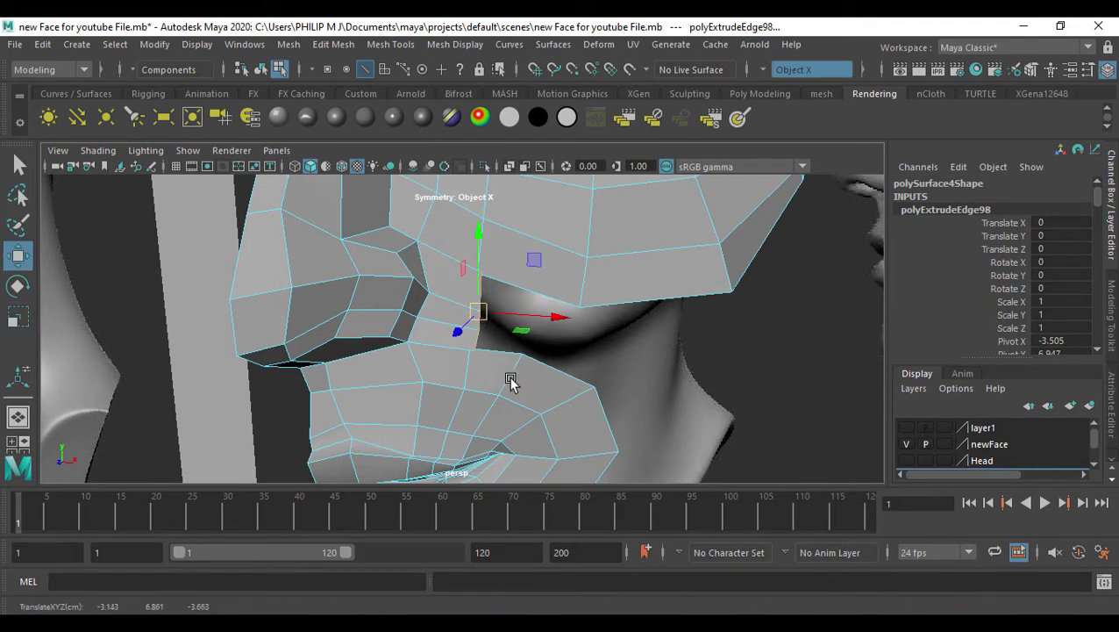
Shift the extruded strip's lower vertex back toward the mouth patch's new edge loop and raise it slightly in side view
{"action": "left_click_drag", "start_coordinate": [511, 381], "coordinate": [465, 367], "text": "alt"}
{"action": "key", "text": "F9"}
{"action": "left_click_drag", "start_coordinate": [549, 380], "coordinate": [495, 368], "text": "alt"}
{"action": "left_click", "coordinate": [448, 352]}
{"action": "key", "text": "space"}
{"action": "key", "text": "space"}
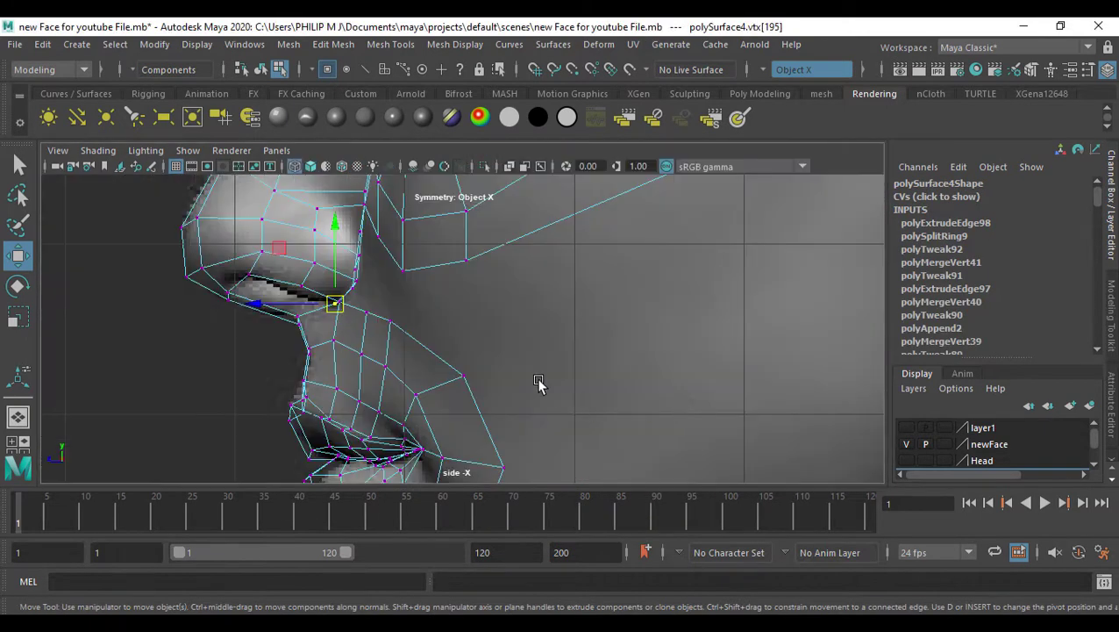
{"action": "left_click_drag", "start_coordinate": [286, 346], "coordinate": [314, 350]}
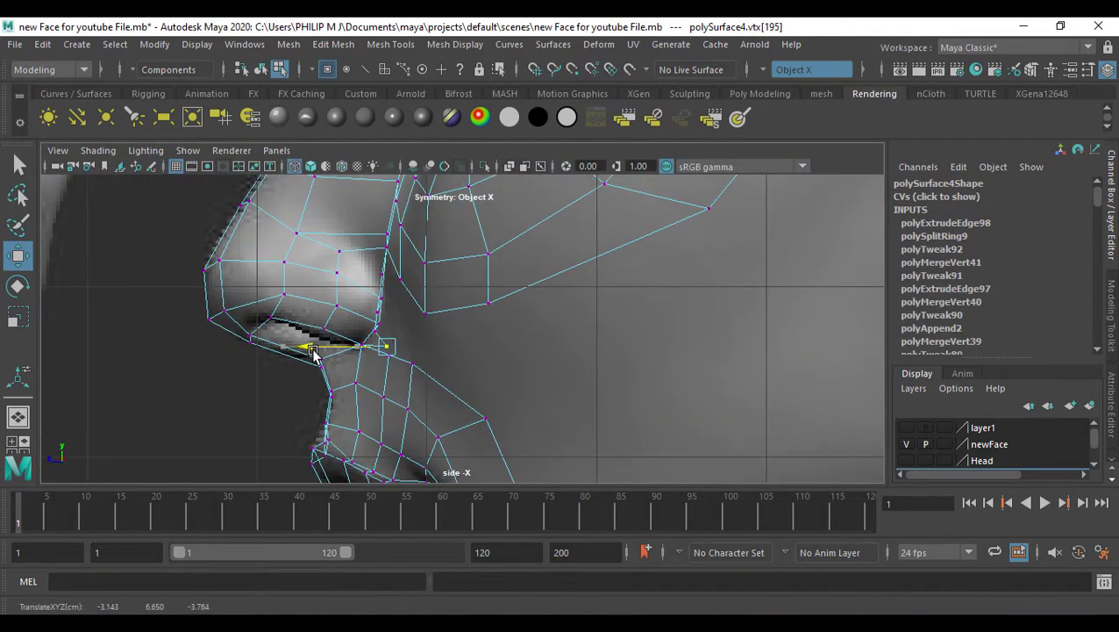
{"action": "left_click_drag", "start_coordinate": [391, 349], "coordinate": [395, 334]}
Move the extruded strip's top vertex back onto the cheek patch's lower corner vertex in side view
{"action": "left_click", "coordinate": [374, 332]}
{"action": "left_click", "coordinate": [378, 313]}
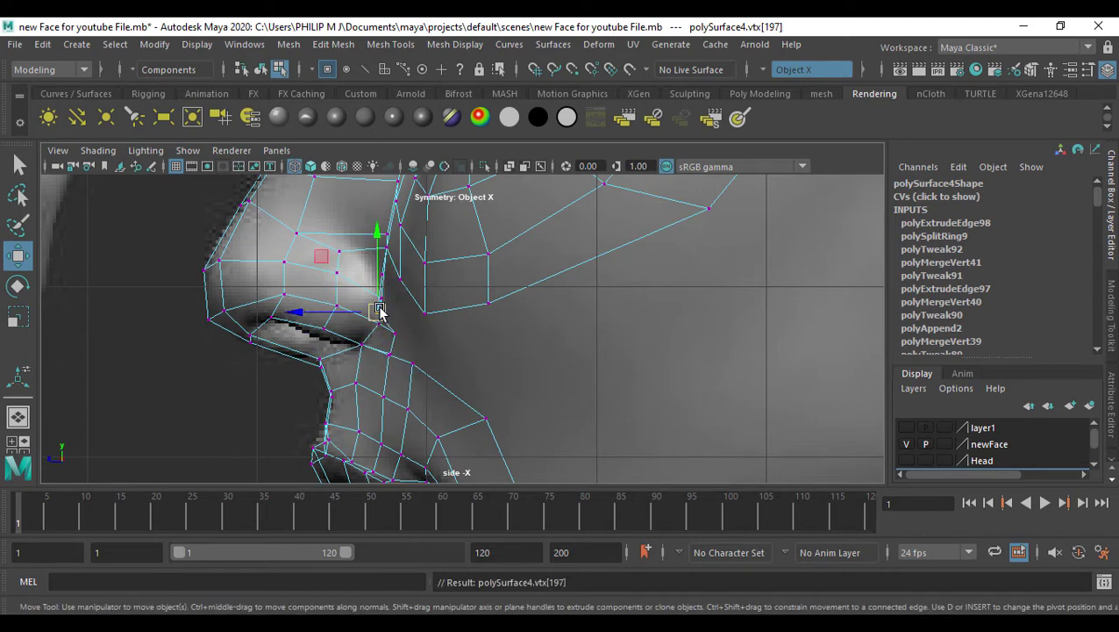
{"action": "key", "text": "Up"}
{"action": "left_click_drag", "start_coordinate": [389, 281], "coordinate": [398, 279]}
{"action": "key", "text": "space"}
{"action": "key", "text": "space"}
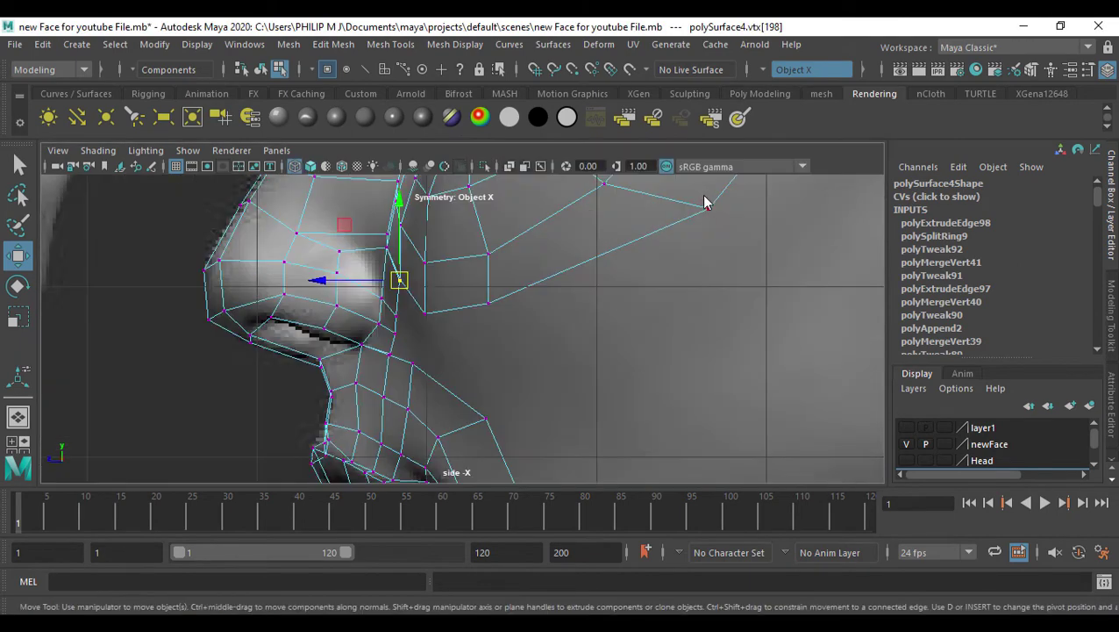
Merge the strip's top vertex with the cheek patch's corner and its bottom vertex with the mouth patch's new edge loop
{"action": "key", "text": "space"}
{"action": "key", "text": "space"}
{"action": "left_click_drag", "start_coordinate": [706, 199], "coordinate": [511, 312], "text": "alt"}
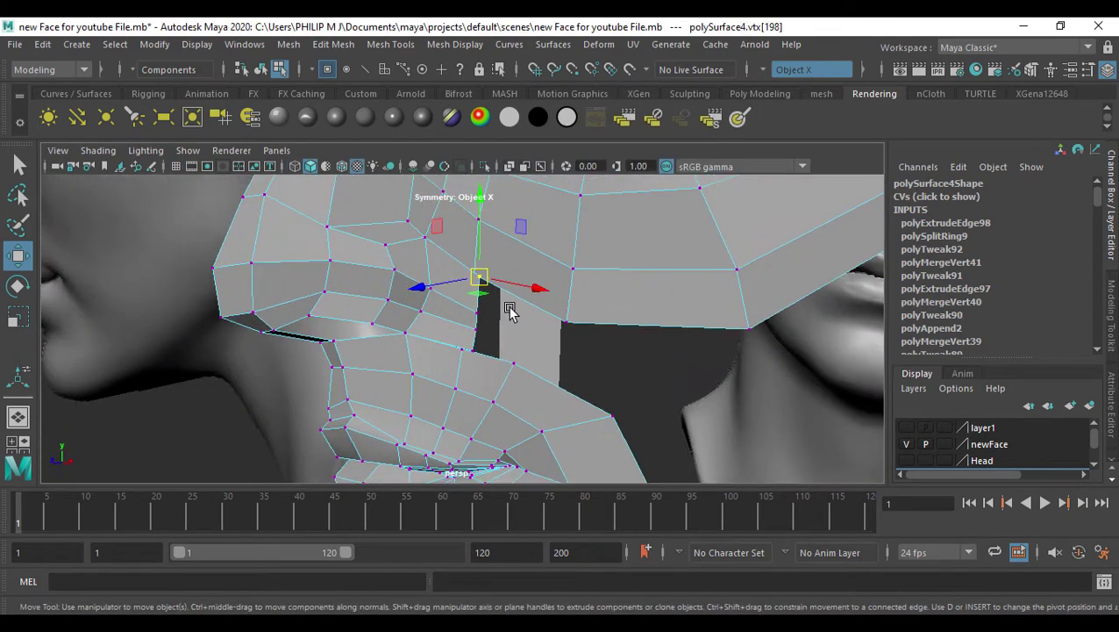
{"action": "left_click", "coordinate": [468, 250]}
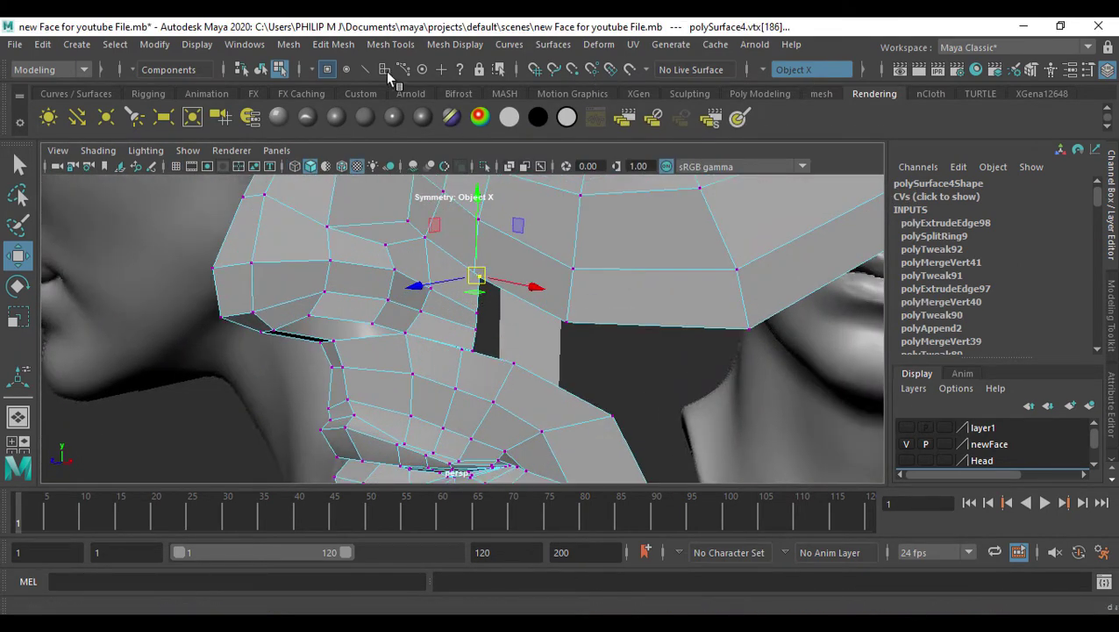
{"action": "left_click", "coordinate": [333, 44]}
{"action": "left_click", "coordinate": [351, 217]}
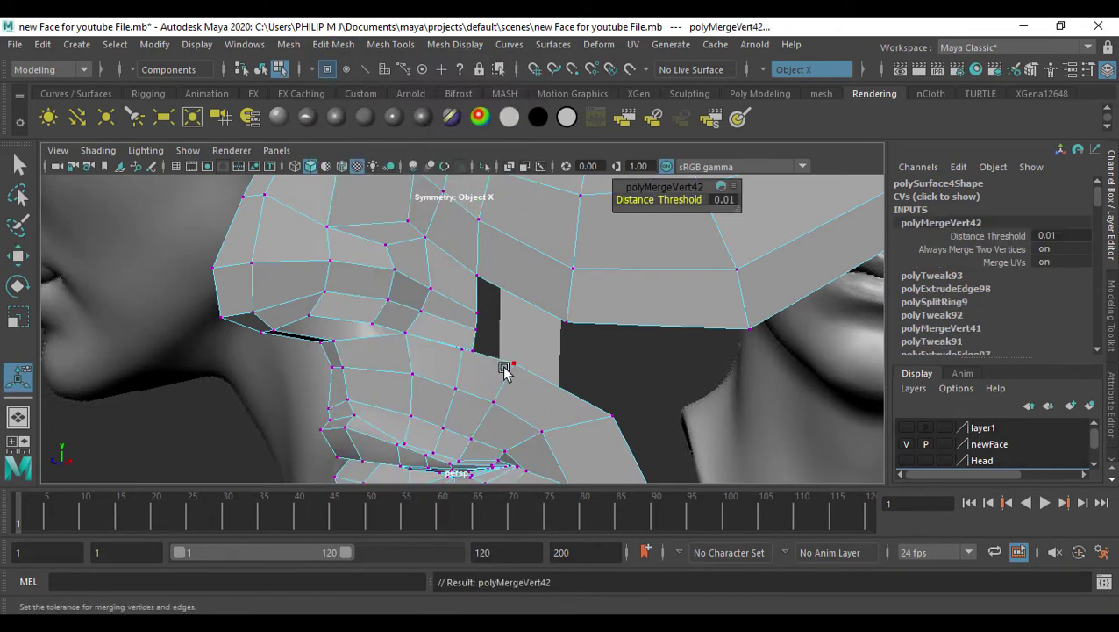
{"action": "key", "text": "g"}
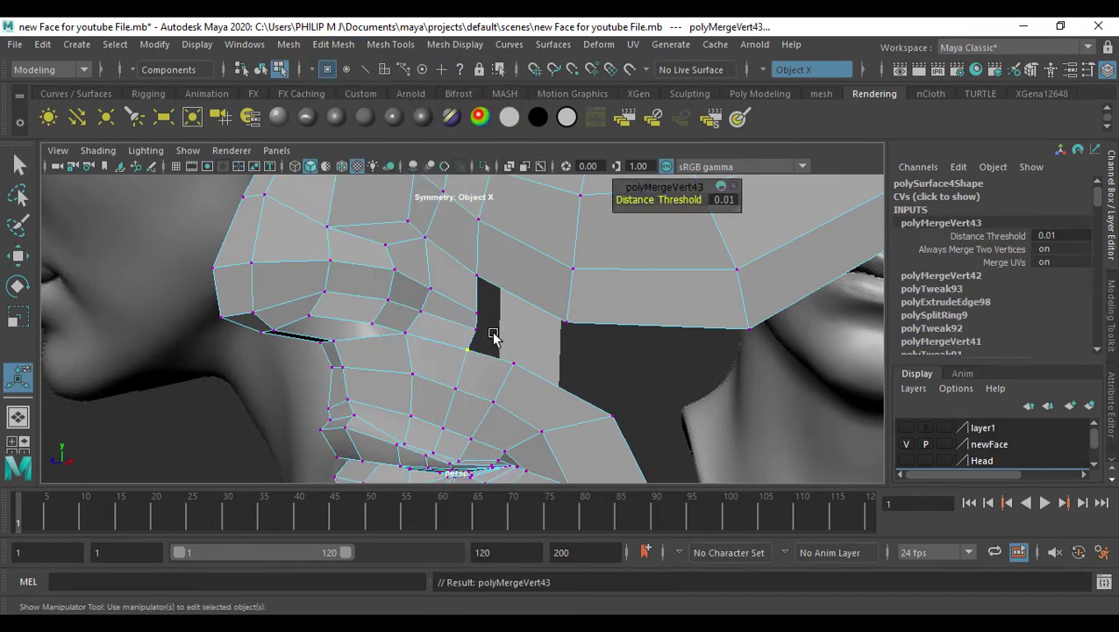
Shift the nostril strip's two middle outer vertices slightly inward and up in front view
{"action": "key", "text": "space"}
{"action": "key", "text": "space"}
{"action": "middle_click_drag", "start_coordinate": [369, 325], "coordinate": [395, 364], "text": "alt"}
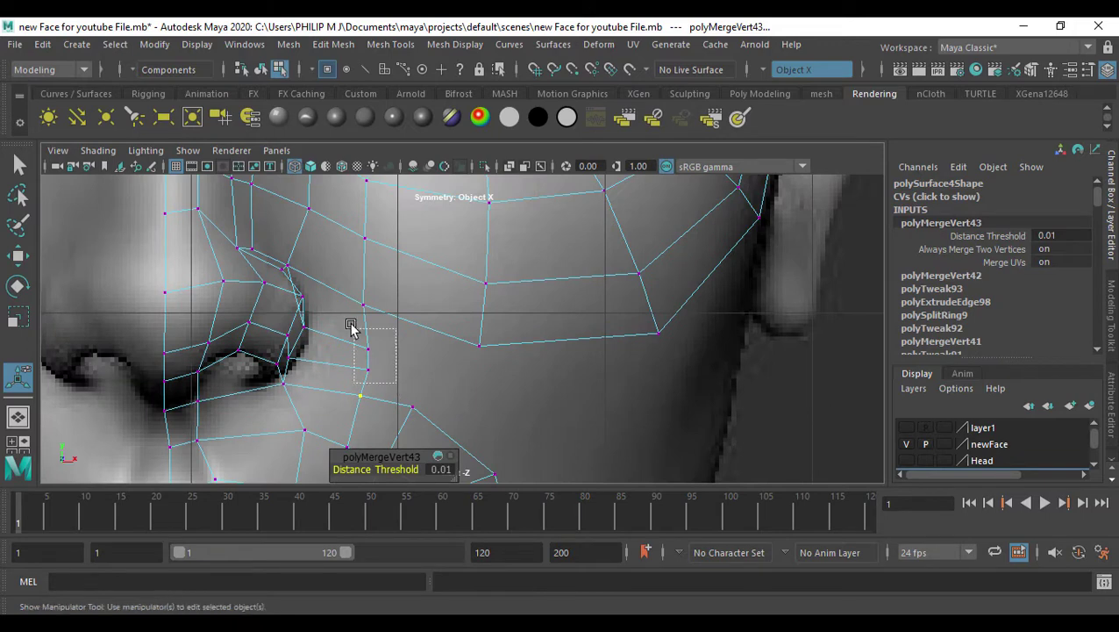
{"action": "left_click_drag", "start_coordinate": [352, 324], "coordinate": [369, 357]}
{"action": "key", "text": "w"}
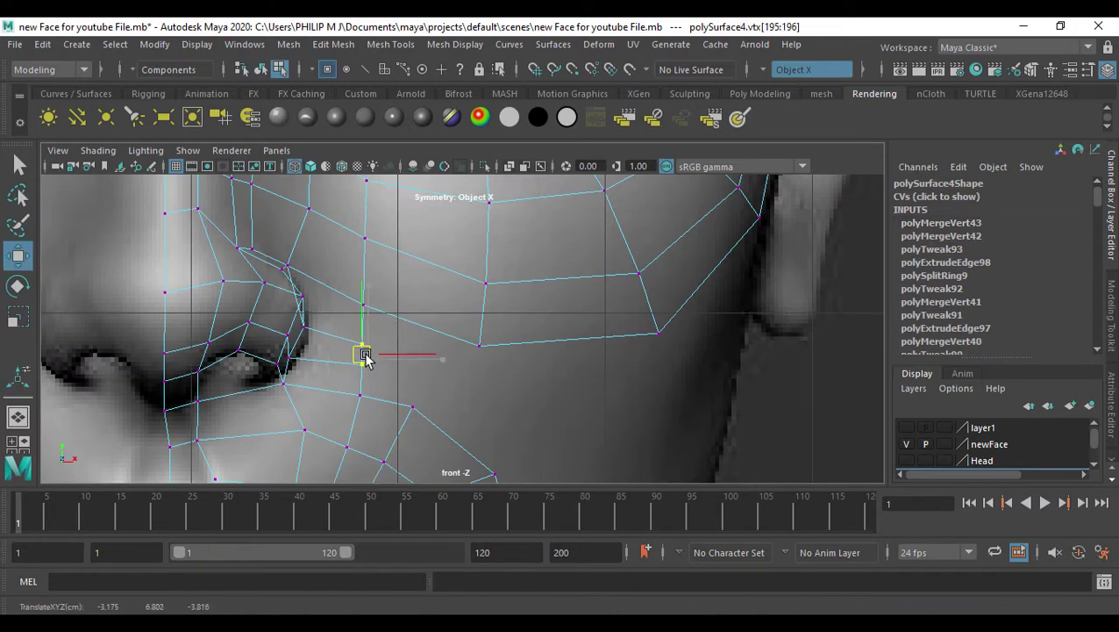
Move the mouth patch's top outer vertex down and outward, and the vertex below it slightly outward
{"action": "middle_click_drag", "start_coordinate": [372, 381], "coordinate": [369, 331], "text": "alt"}
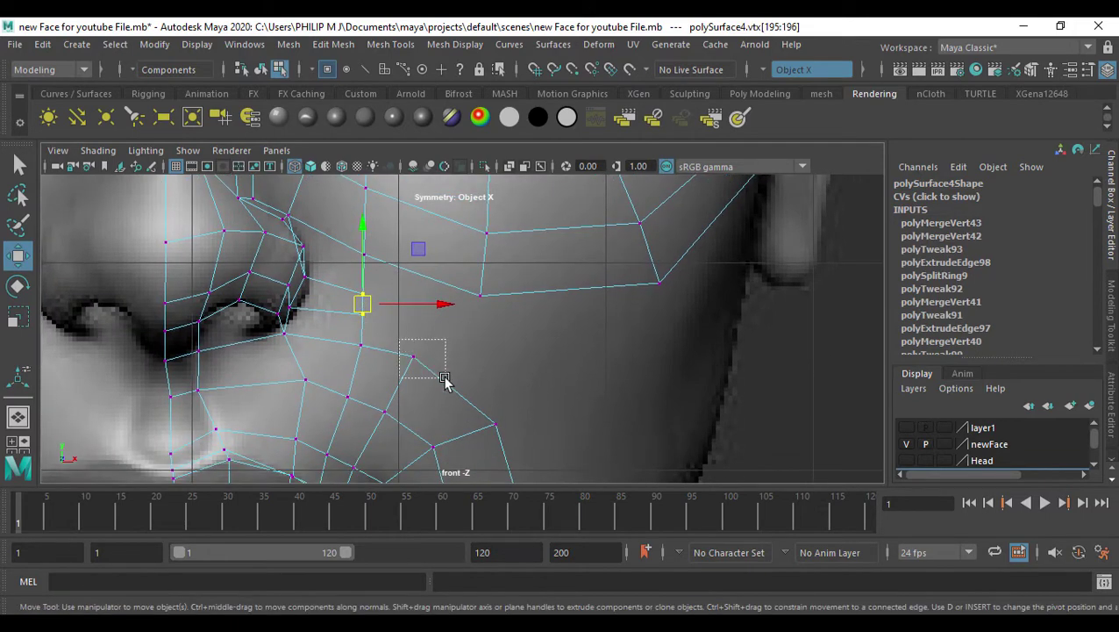
{"action": "left_click_drag", "start_coordinate": [445, 377], "coordinate": [399, 326]}
{"action": "left_click_drag", "start_coordinate": [430, 359], "coordinate": [435, 359]}
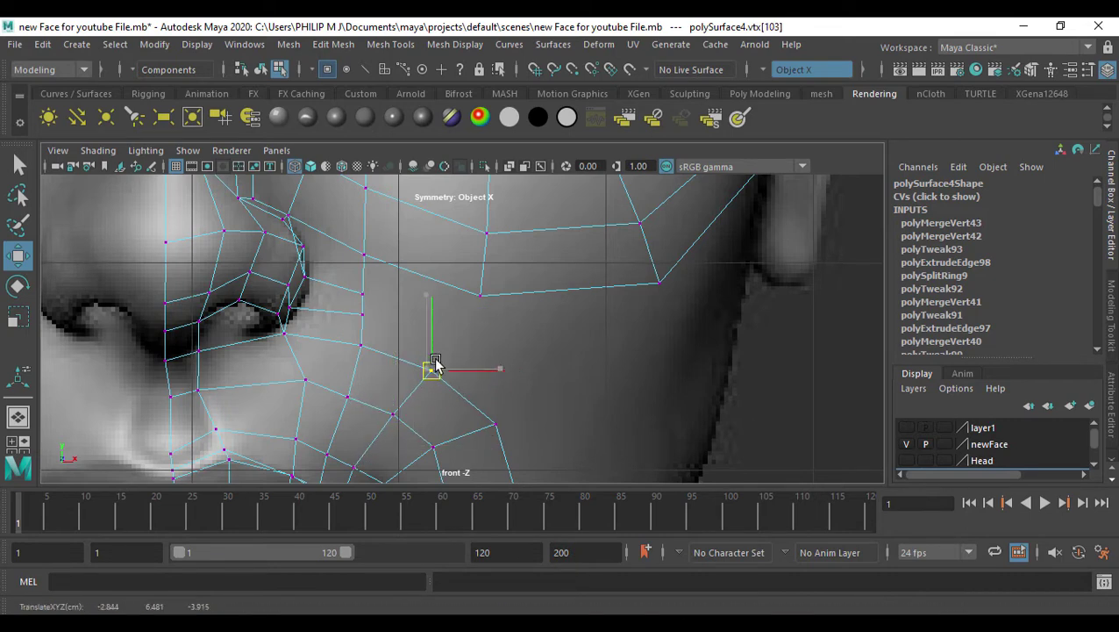
Extrude the nostril strip's outer border edges and undo their outward move
{"action": "right_click_drag", "start_coordinate": [362, 280], "coordinate": [361, 249]}
{"action": "left_click", "coordinate": [362, 274]}
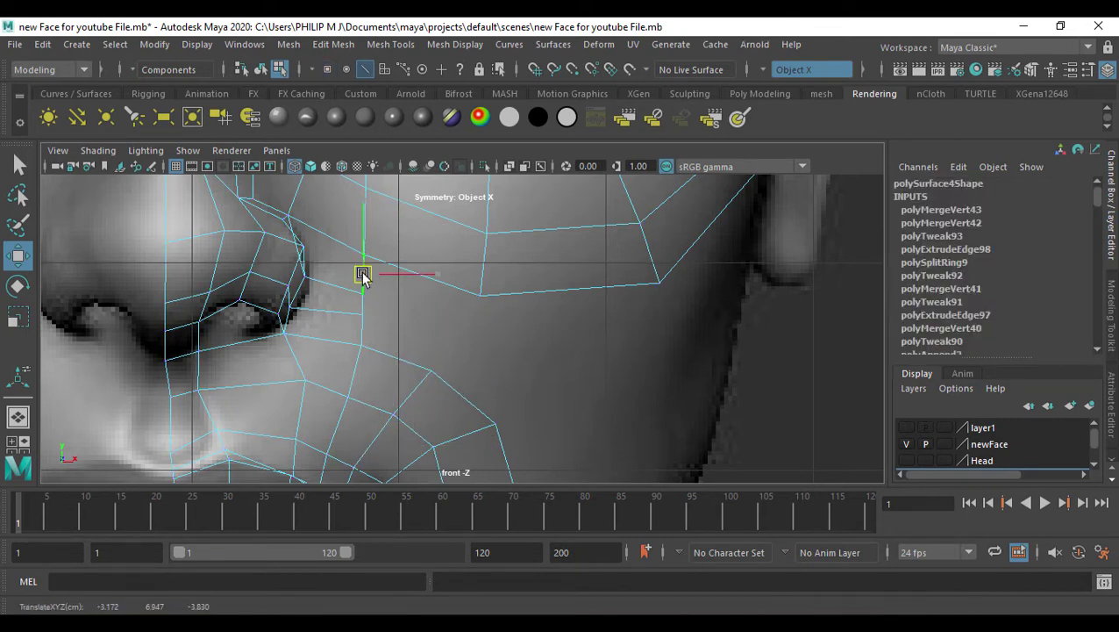
{"action": "left_click", "coordinate": [364, 326], "text": "shift"}
{"action": "middle_click_drag", "start_coordinate": [448, 343], "coordinate": [414, 342], "text": "alt"}
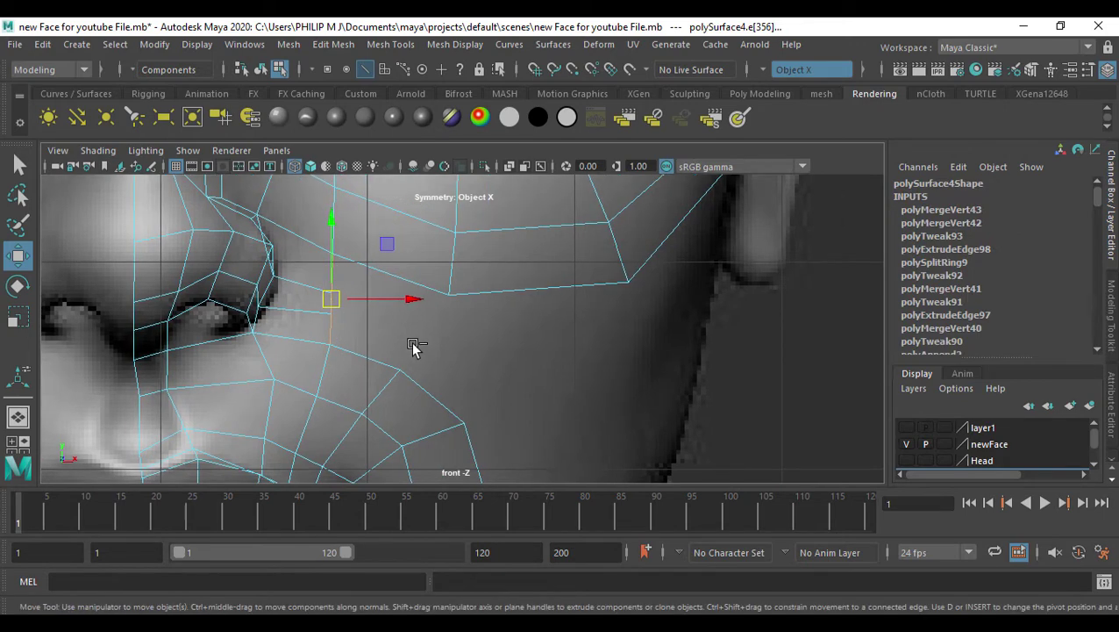
{"action": "key", "text": "ctrl+e"}
{"action": "key", "text": "w"}
{"action": "left_click_drag", "start_coordinate": [341, 301], "coordinate": [398, 317]}
{"action": "key", "text": "ctrl+z"}
{"action": "key", "text": "ctrl+z"}
{"action": "key", "text": "ctrl+z"}
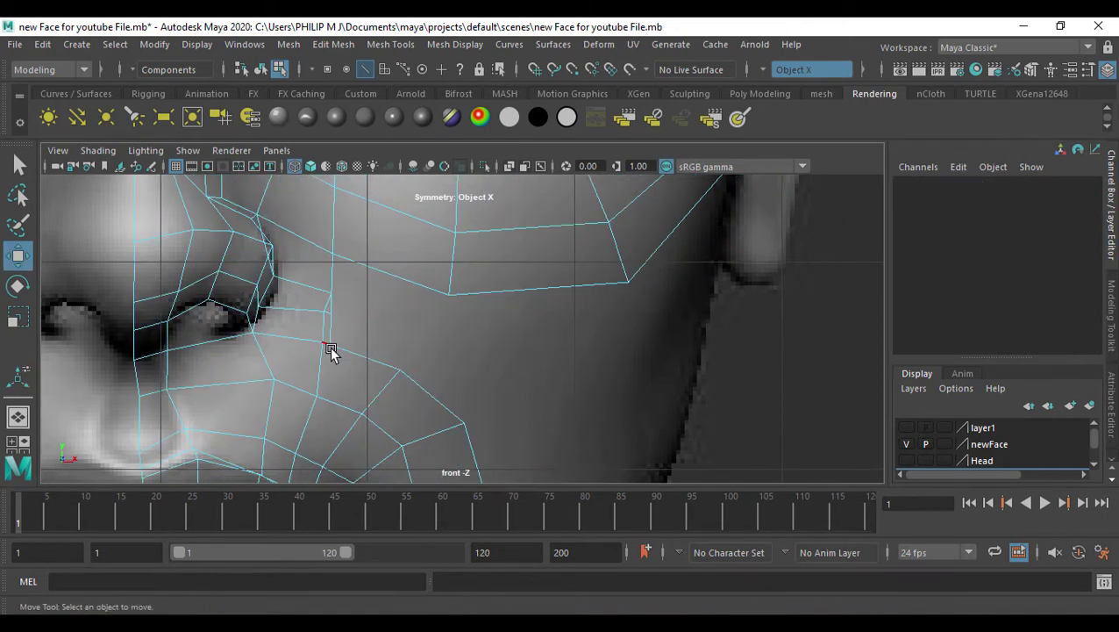
Move the newly extruded bottom vertex outward onto the mouth patch's top outer vertex
{"action": "right_click_drag", "start_coordinate": [333, 345], "coordinate": [263, 347]}
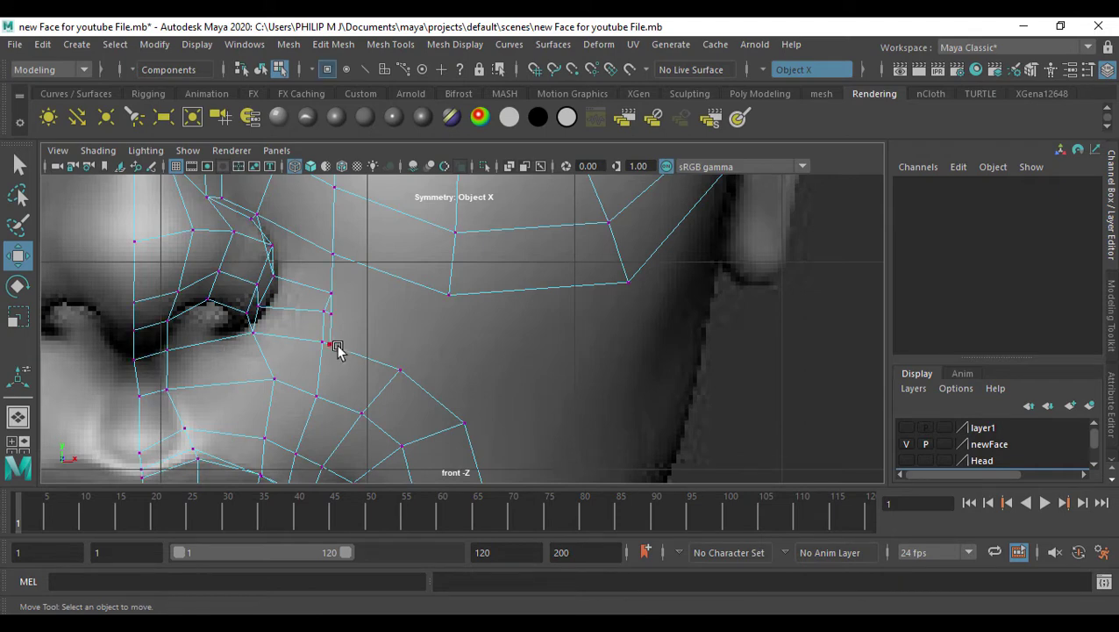
{"action": "left_click", "coordinate": [334, 345]}
{"action": "left_click_drag", "start_coordinate": [332, 346], "coordinate": [405, 372]}
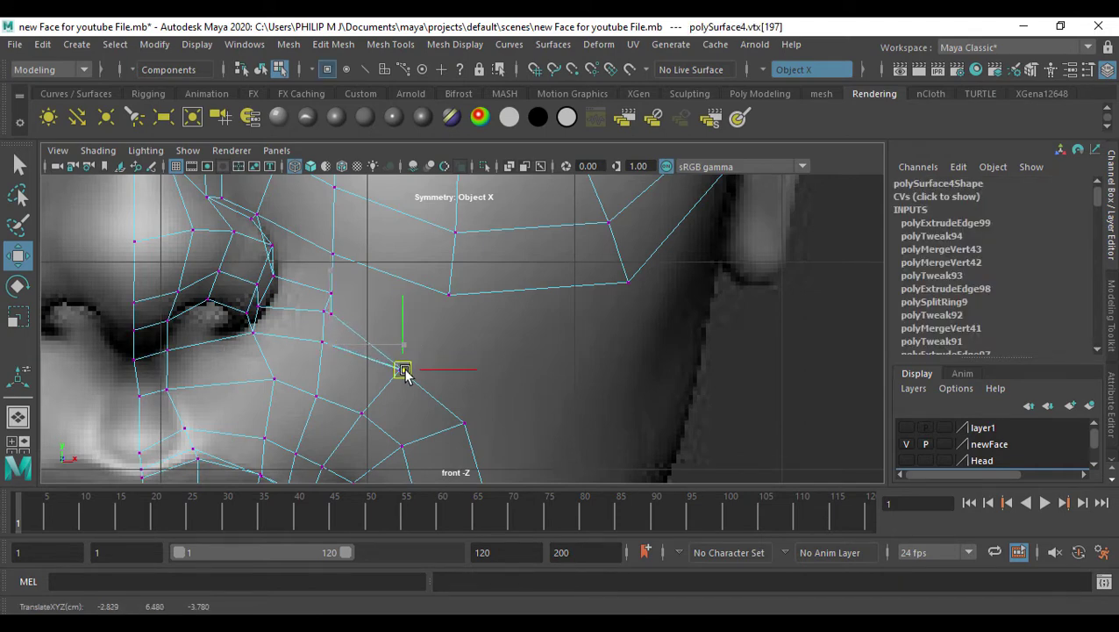
Move the next extruded vertex outward below the cheek patch's corner, and nudge the strip's upper vertex slightly inward
{"action": "left_click", "coordinate": [327, 312]}
{"action": "left_click_drag", "start_coordinate": [329, 313], "coordinate": [424, 327]}
{"action": "left_click", "coordinate": [351, 305]}
{"action": "left_click", "coordinate": [348, 304]}
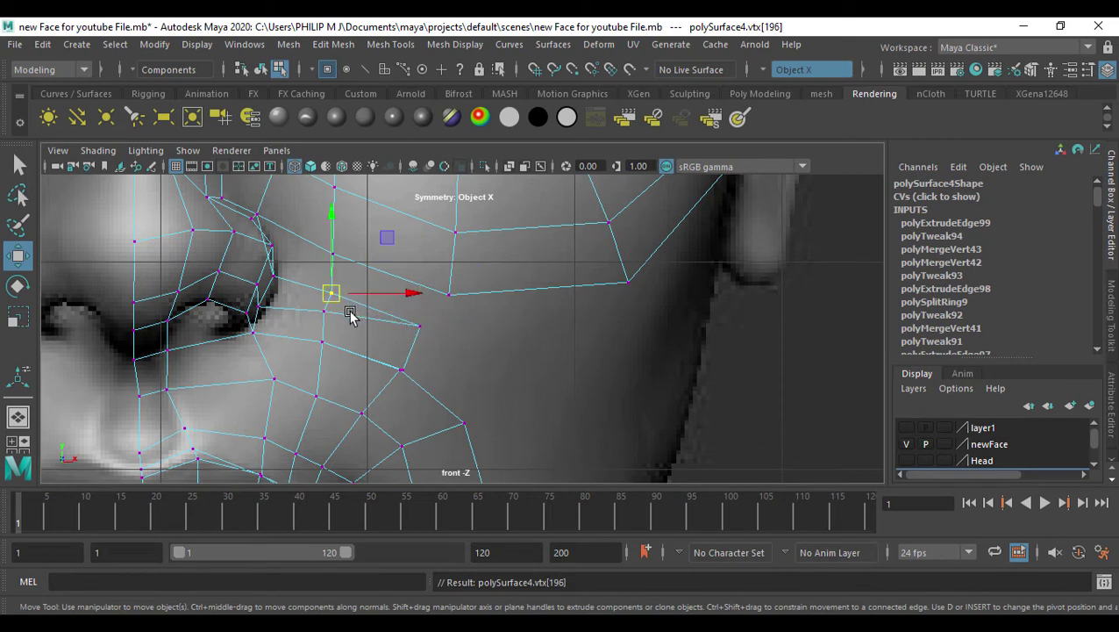
{"action": "mouse_move", "coordinate": [331, 299]}
{"action": "left_mouse_down"}
{"action": "mouse_move", "coordinate": [383, 303]}
{"action": "mouse_move", "coordinate": [326, 298]}
{"action": "left_mouse_up"}
{"action": "left_click", "coordinate": [413, 327]}
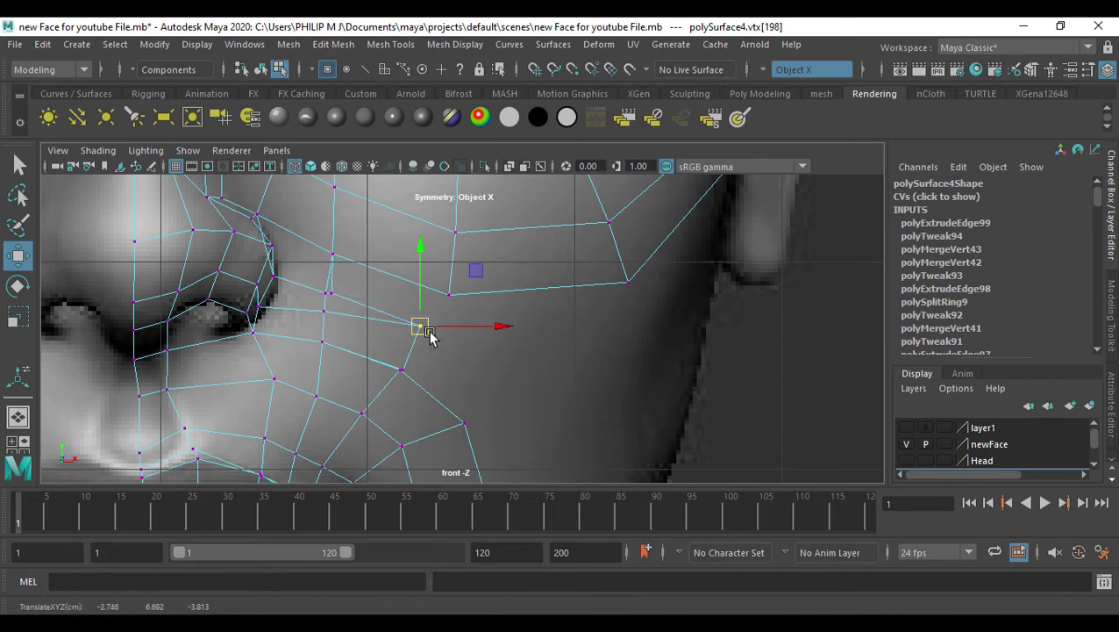
Reposition the newly extruded vertices between the nostril and the mouth so they line up along the cheek patch's open edge
{"action": "key", "text": "Left"}
{"action": "left_click_drag", "start_coordinate": [335, 290], "coordinate": [419, 351]}
{"action": "key", "text": "Up"}
{"action": "left_click", "coordinate": [507, 377]}
{"action": "left_click", "coordinate": [425, 324]}
{"action": "left_click", "coordinate": [420, 341]}
{"action": "scroll", "coordinate": [604, 338], "scroll_direction": "down", "scroll_amount": 5}
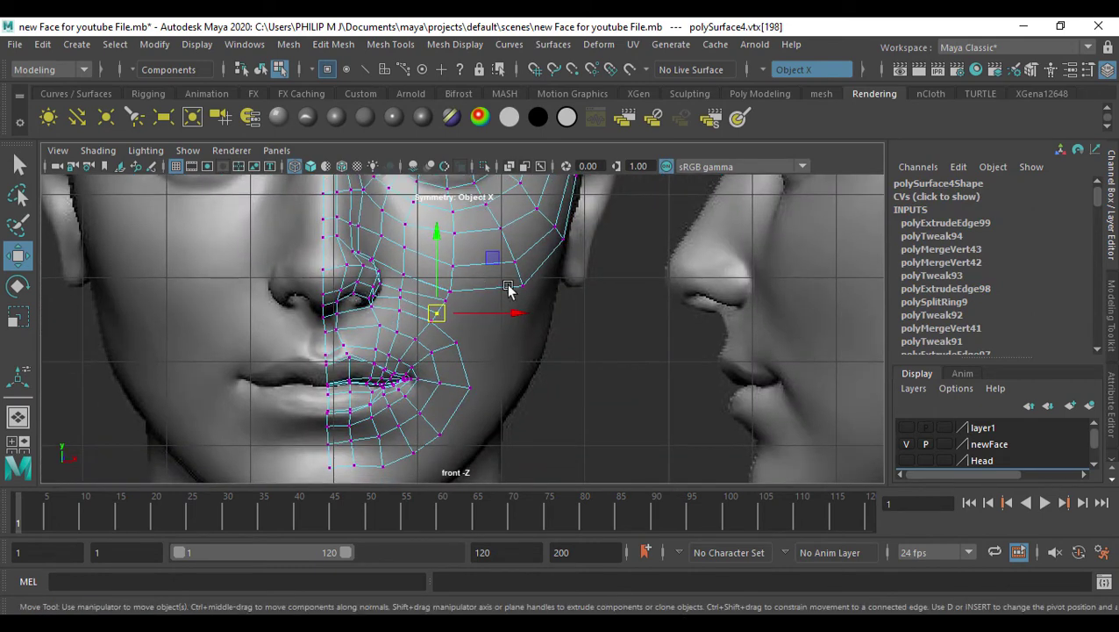
{"action": "scroll", "coordinate": [499, 357], "scroll_direction": "up", "scroll_amount": 5}
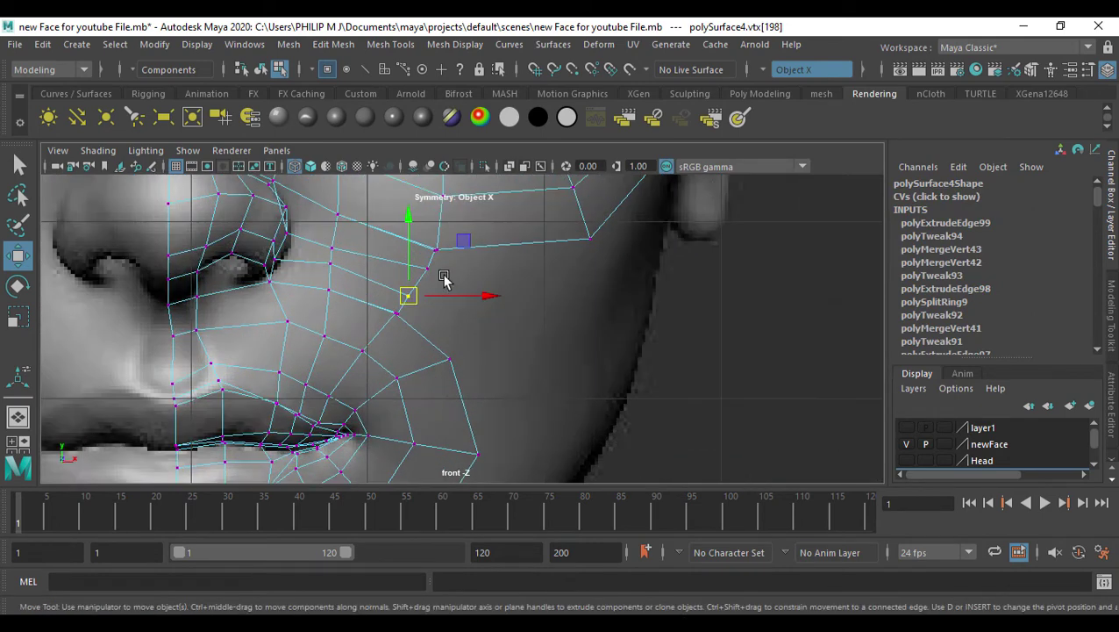
Merge the overlapping vertex pairs at the upper and lower ends of the new strip beside the nose
{"action": "middle_click_drag", "start_coordinate": [429, 221], "coordinate": [430, 294], "text": "alt"}
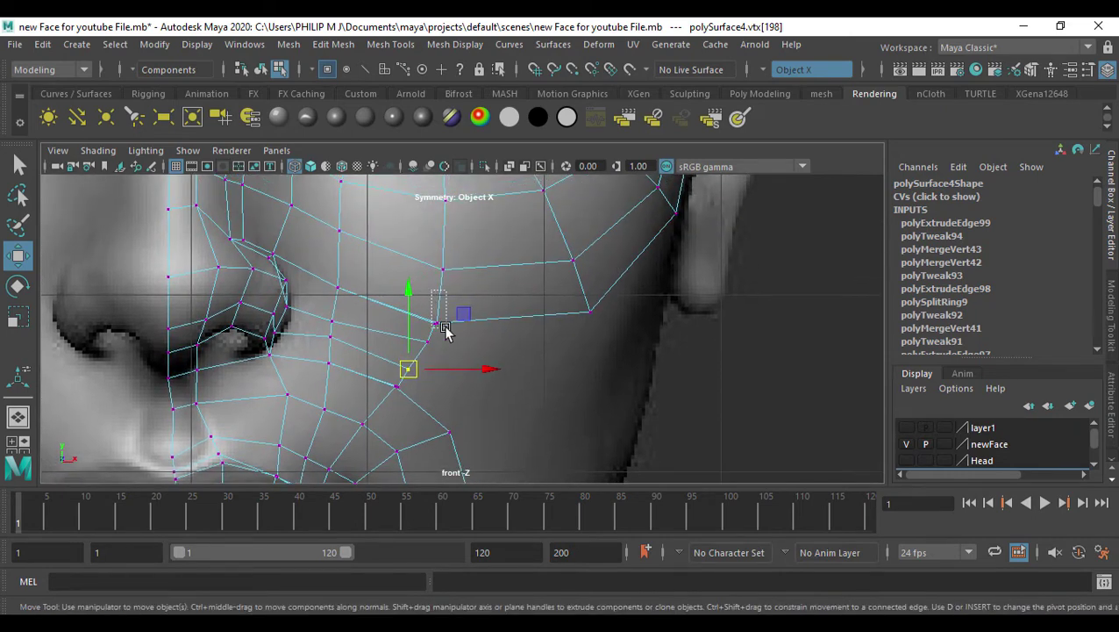
{"action": "left_click", "coordinate": [443, 327]}
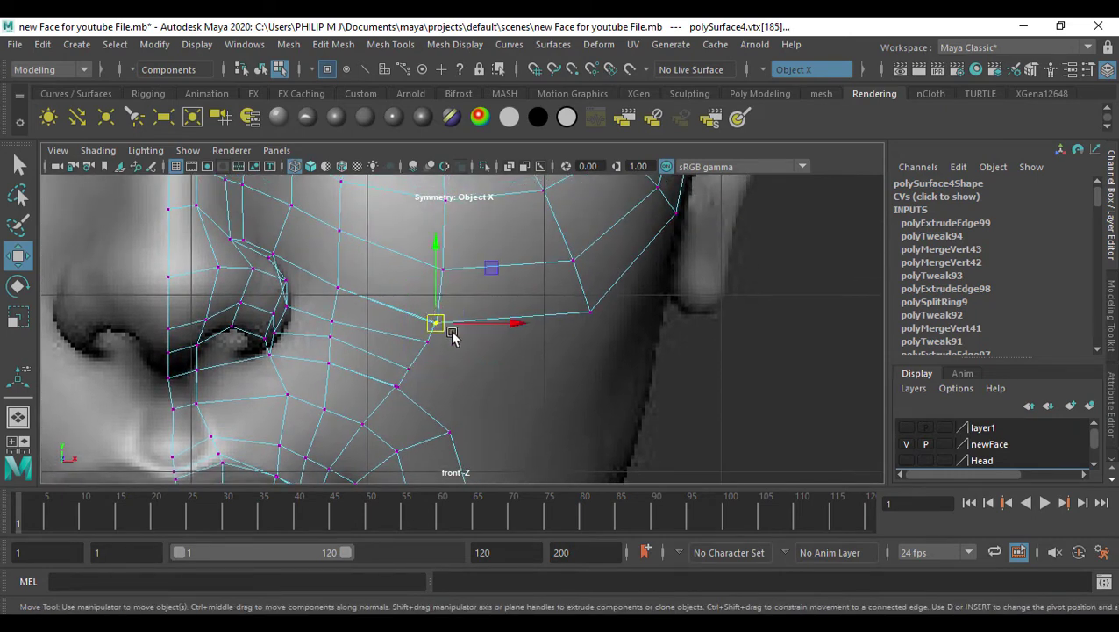
{"action": "left_click", "coordinate": [389, 44]}
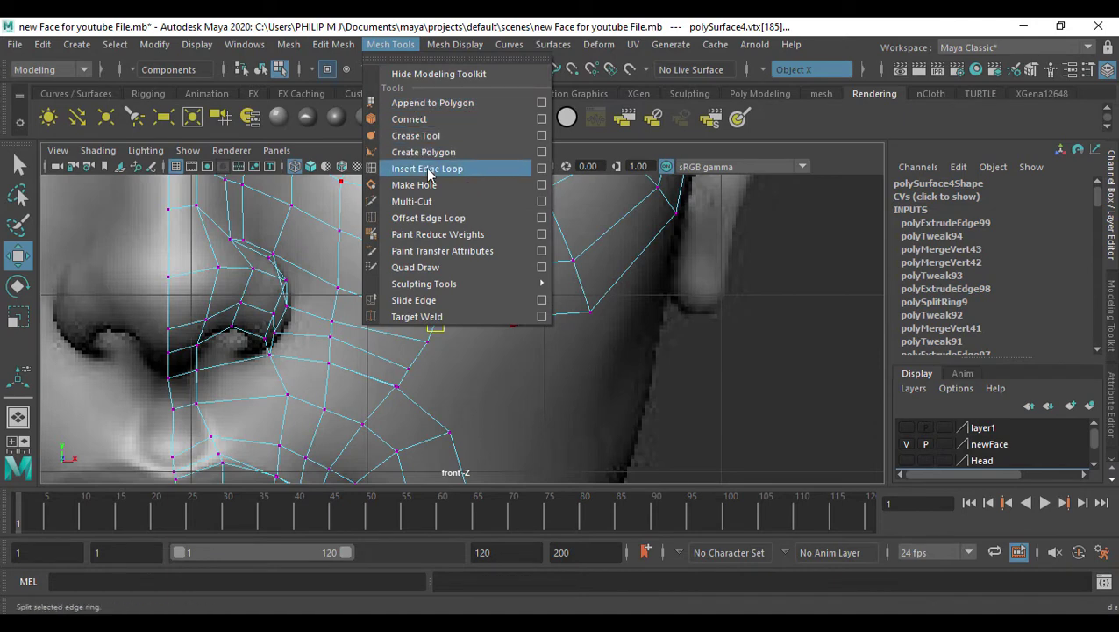
{"action": "mouse_move", "coordinate": [333, 44]}
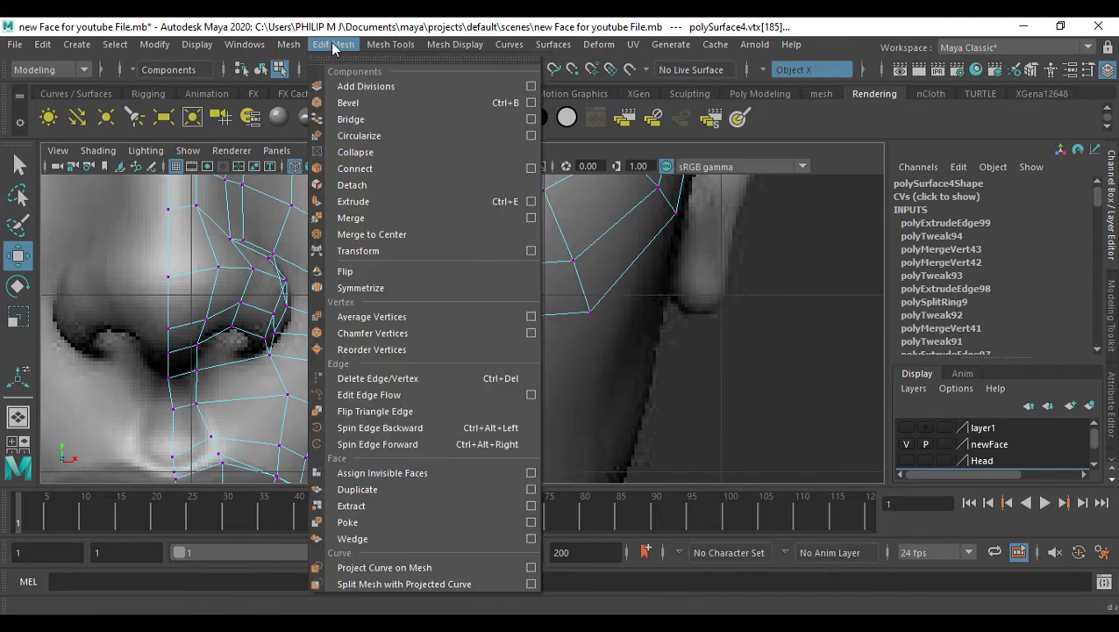
{"action": "left_click", "coordinate": [355, 217]}
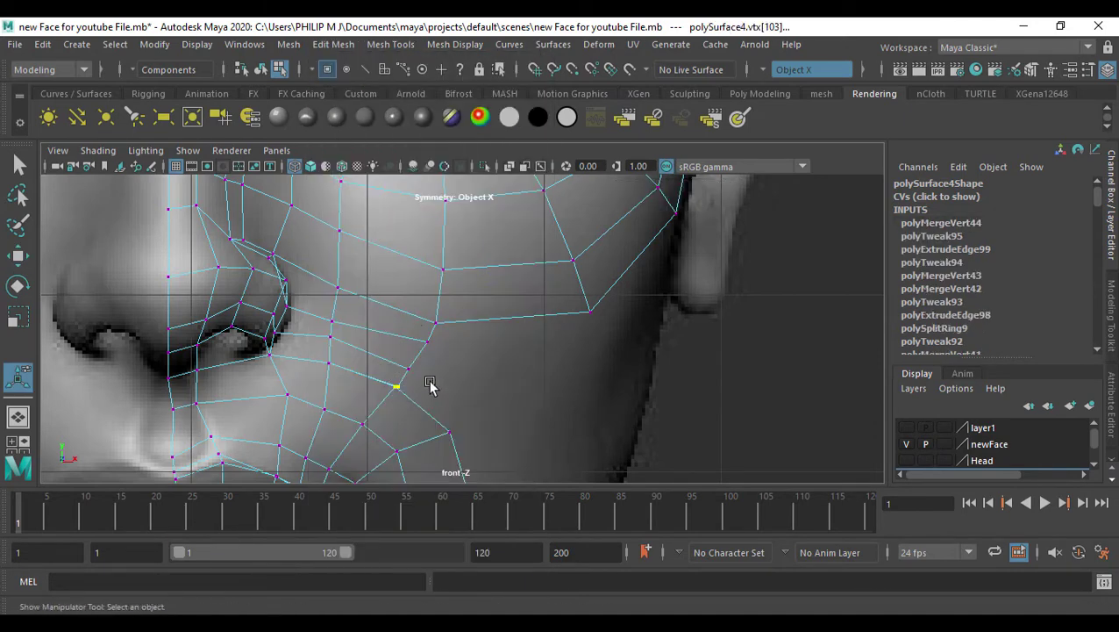
{"action": "key", "text": "g"}
In the side view, shift the strip's two middle vertices back in depth to follow the cheek profile
{"action": "left_click_drag", "start_coordinate": [467, 388], "coordinate": [402, 334]}
{"action": "key", "text": "space"}
{"action": "key", "text": "space"}
{"action": "middle_click_drag", "start_coordinate": [542, 400], "coordinate": [542, 409], "text": "alt"}
{"action": "key", "text": "w"}
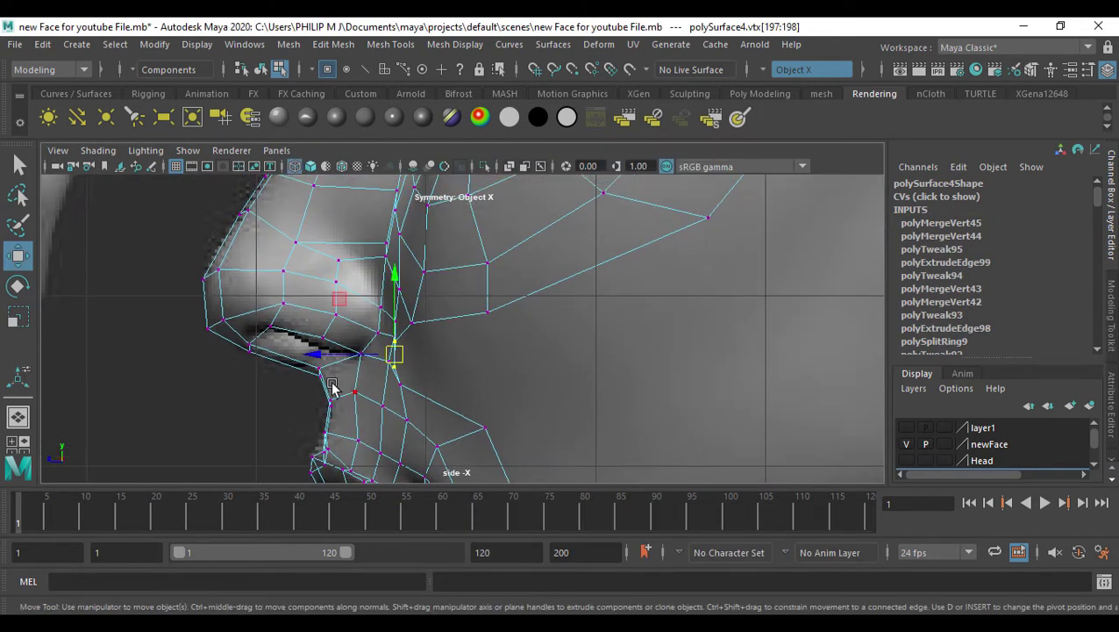
{"action": "left_click_drag", "start_coordinate": [330, 358], "coordinate": [348, 360]}
Adjust the depth of the strip's lower and upper end vertices in the side view to match the cheek curve
{"action": "middle_click_drag", "start_coordinate": [424, 420], "coordinate": [424, 390], "text": "alt"}
{"action": "left_click", "coordinate": [404, 369]}
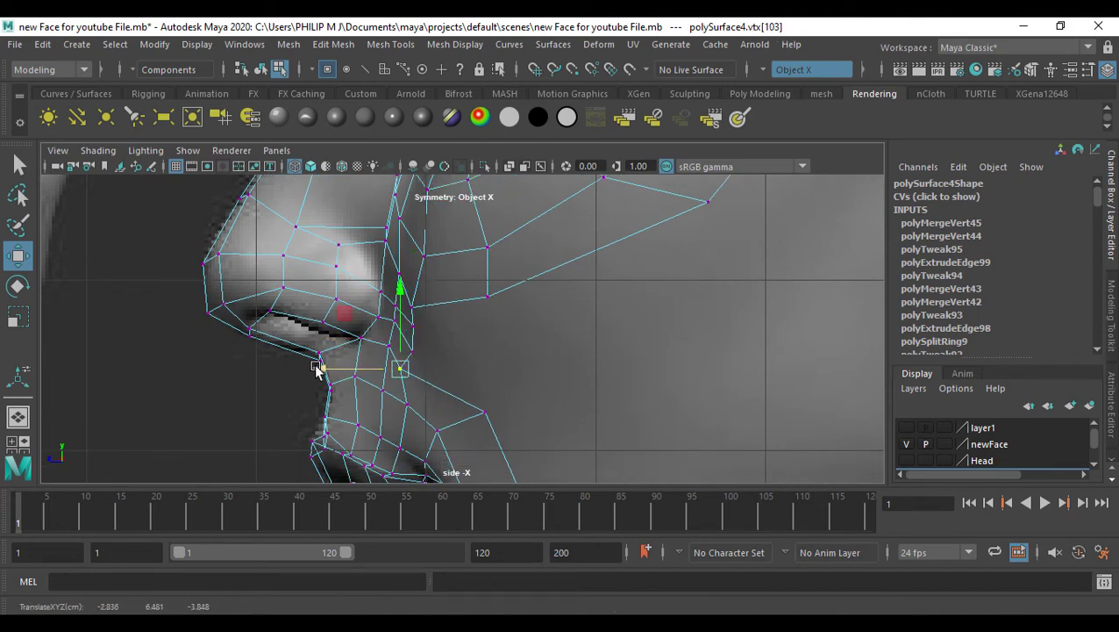
{"action": "left_click_drag", "start_coordinate": [337, 370], "coordinate": [341, 370]}
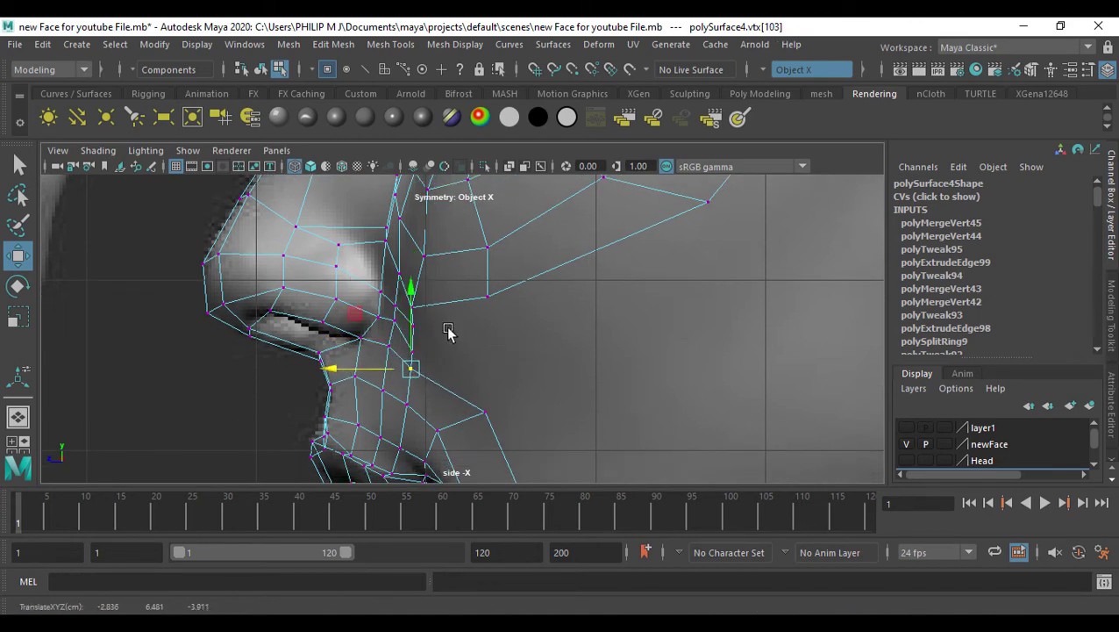
{"action": "left_click", "coordinate": [429, 307]}
{"action": "left_click_drag", "start_coordinate": [411, 307], "coordinate": [417, 302]}
In the front view, extrude the strip's three open edges between the cheek corner and the mouth loop, undoing the last move
{"action": "key", "text": "space"}
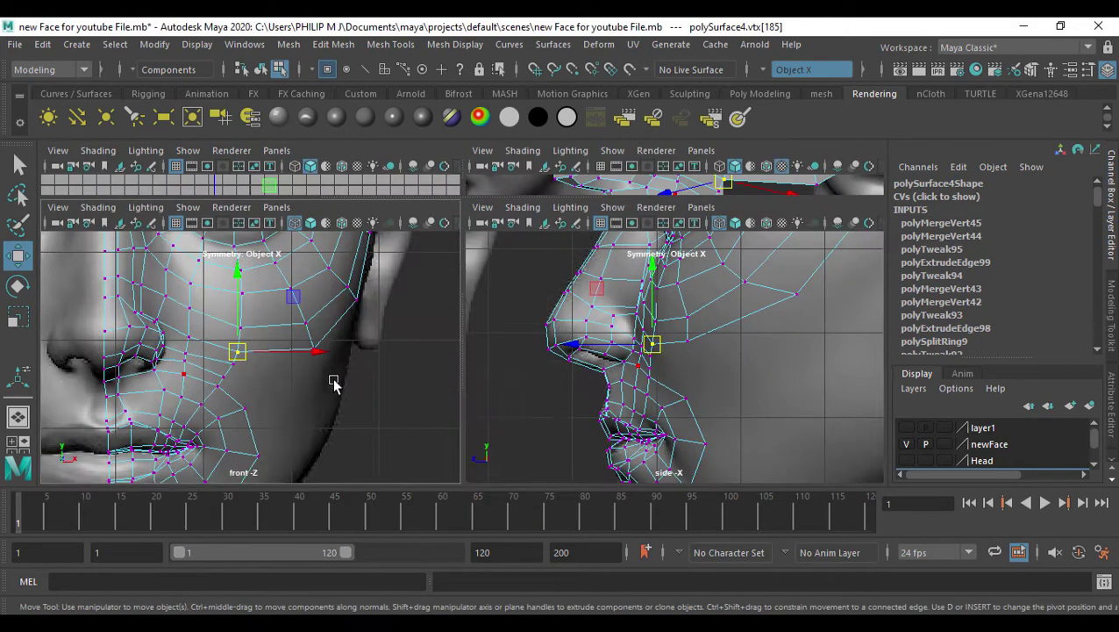
{"action": "key", "text": "space"}
{"action": "middle_click_drag", "start_coordinate": [500, 392], "coordinate": [438, 327], "text": "alt"}
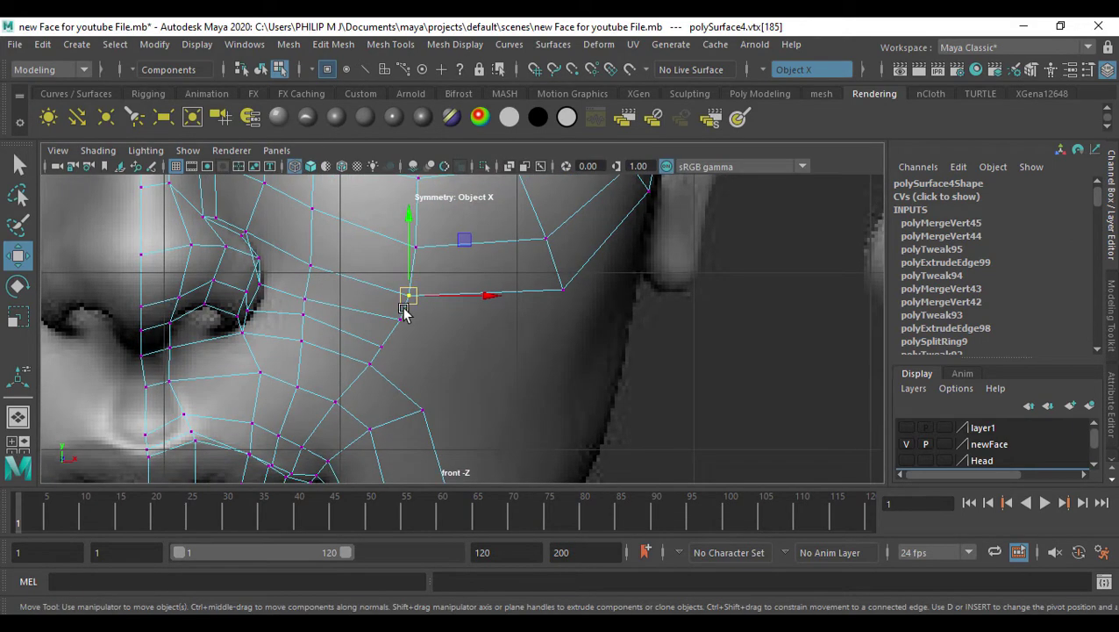
{"action": "right_click_drag", "start_coordinate": [403, 308], "coordinate": [403, 274]}
{"action": "left_click", "coordinate": [409, 309]}
{"action": "left_click", "coordinate": [391, 331], "text": "shift"}
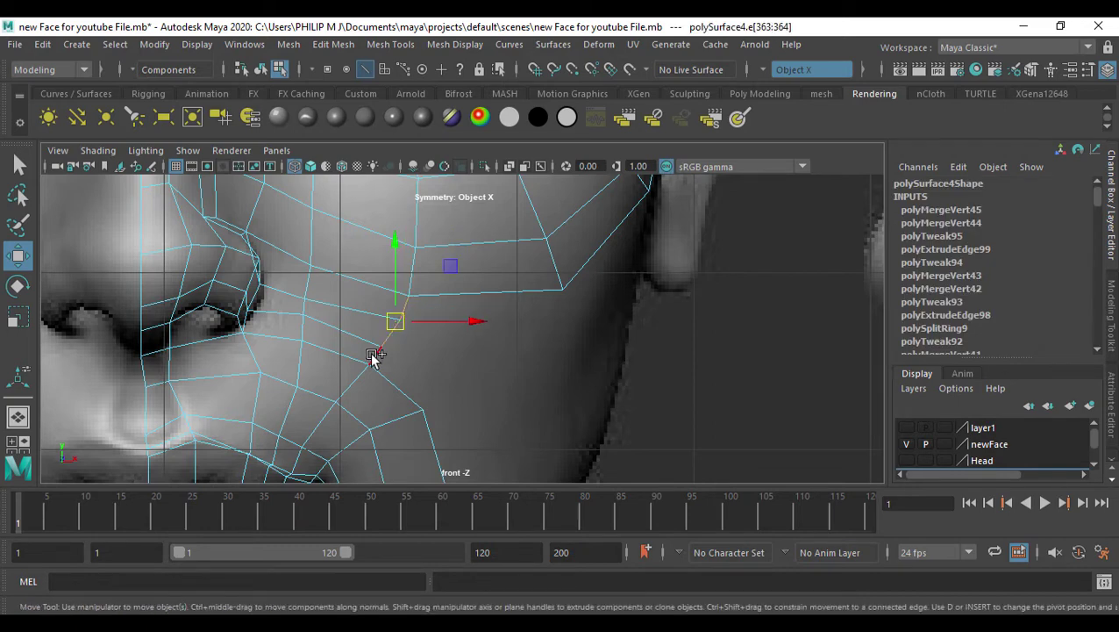
{"action": "left_click", "coordinate": [372, 355], "text": "shift"}
{"action": "middle_click_drag", "start_coordinate": [462, 369], "coordinate": [403, 361], "text": "alt"}
{"action": "left_click_drag", "start_coordinate": [336, 325], "coordinate": [379, 354], "text": "shift"}
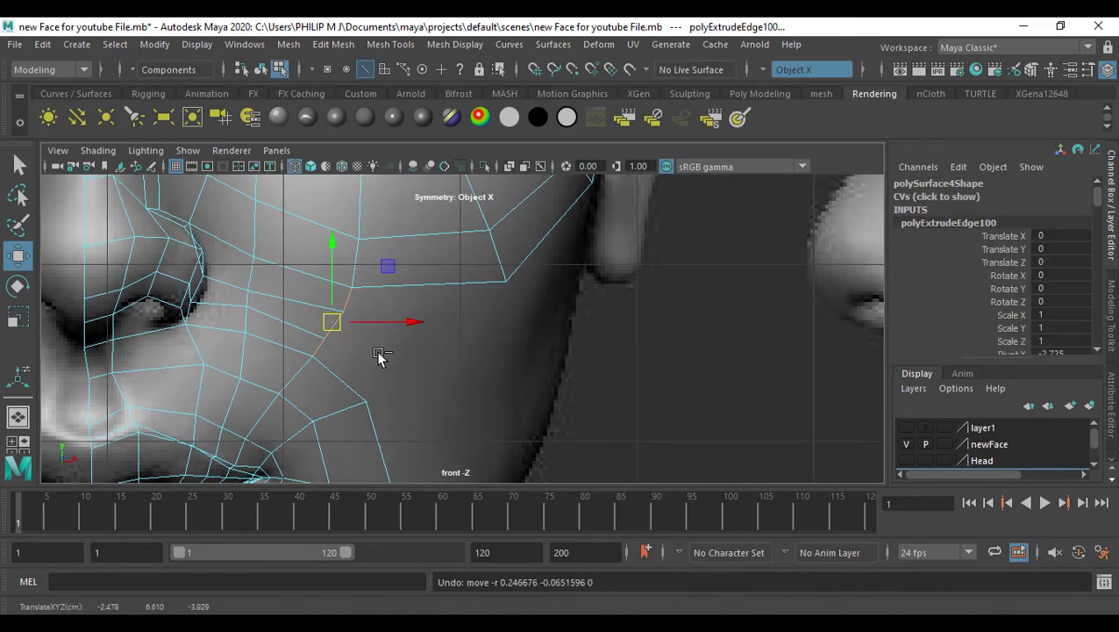
{"action": "left_click", "coordinate": [409, 355]}
{"action": "key", "text": "ctrl+z"}
Switch to vertex editing and pull the upper middle vertex of the extruded strip outward over the cheek
{"action": "left_click", "coordinate": [350, 313]}
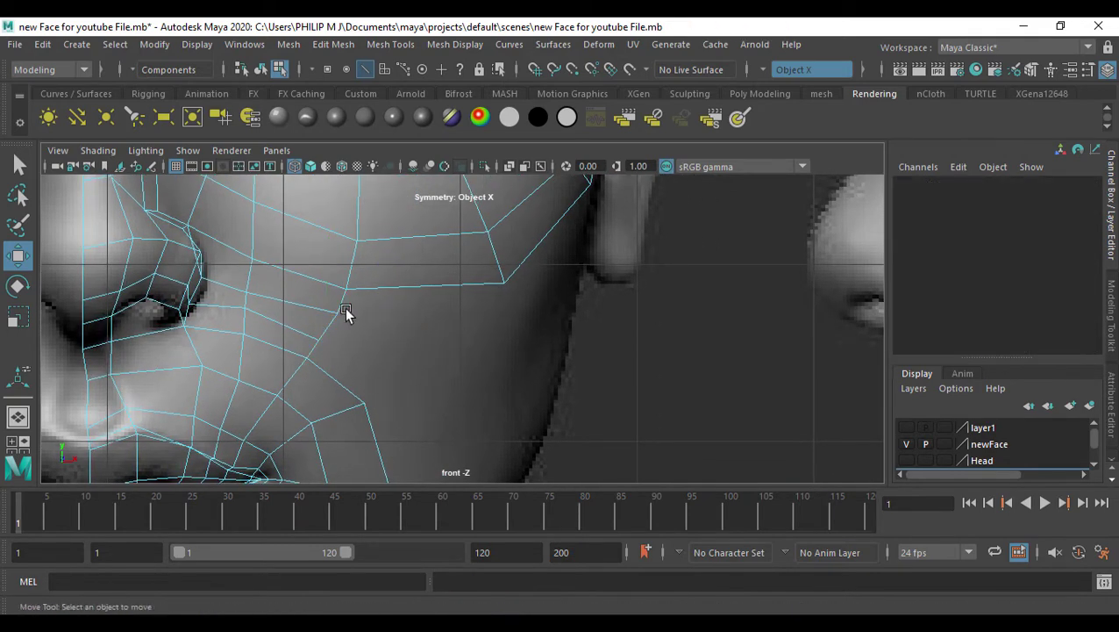
{"action": "left_click", "coordinate": [347, 307]}
{"action": "scroll", "coordinate": [342, 317], "scroll_direction": "up", "scroll_amount": 2}
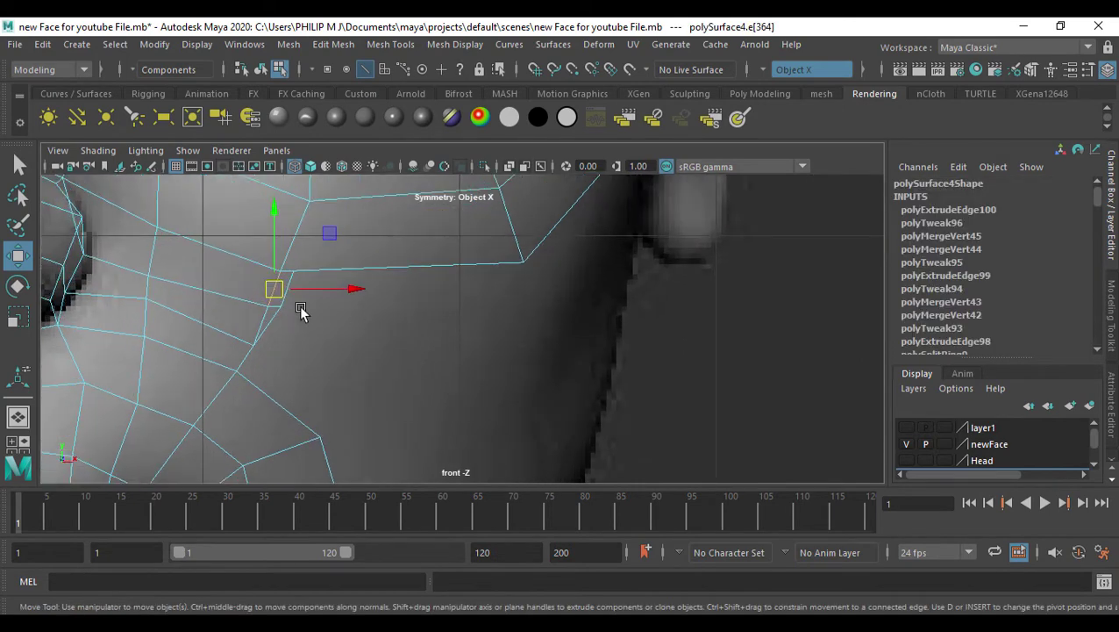
{"action": "key", "text": "F9"}
{"action": "left_click", "coordinate": [280, 304]}
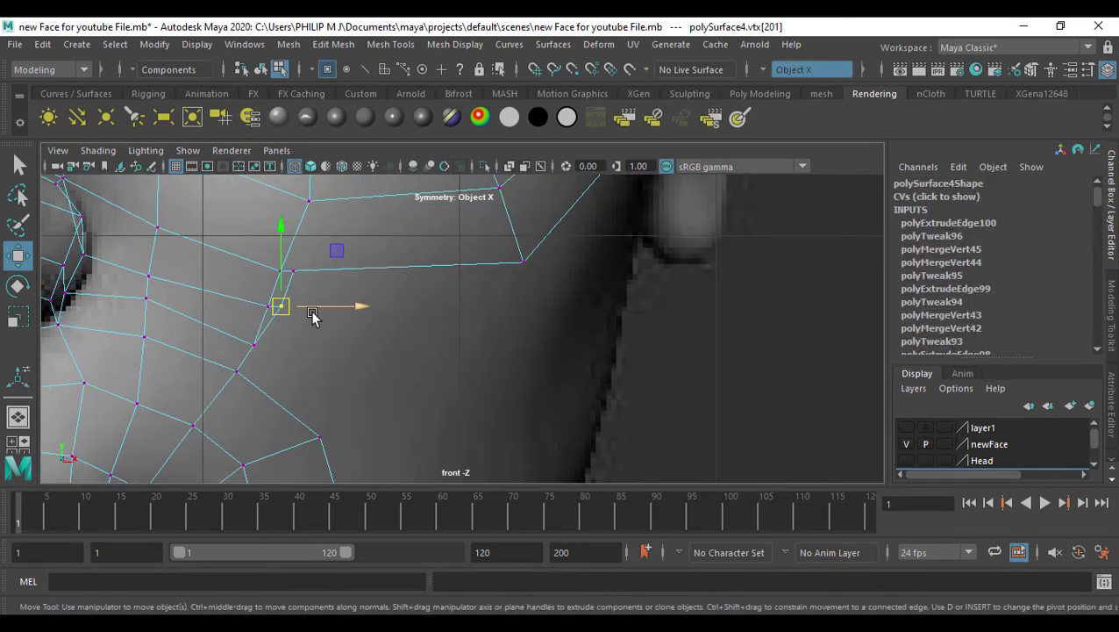
{"action": "left_click_drag", "start_coordinate": [302, 309], "coordinate": [317, 320]}
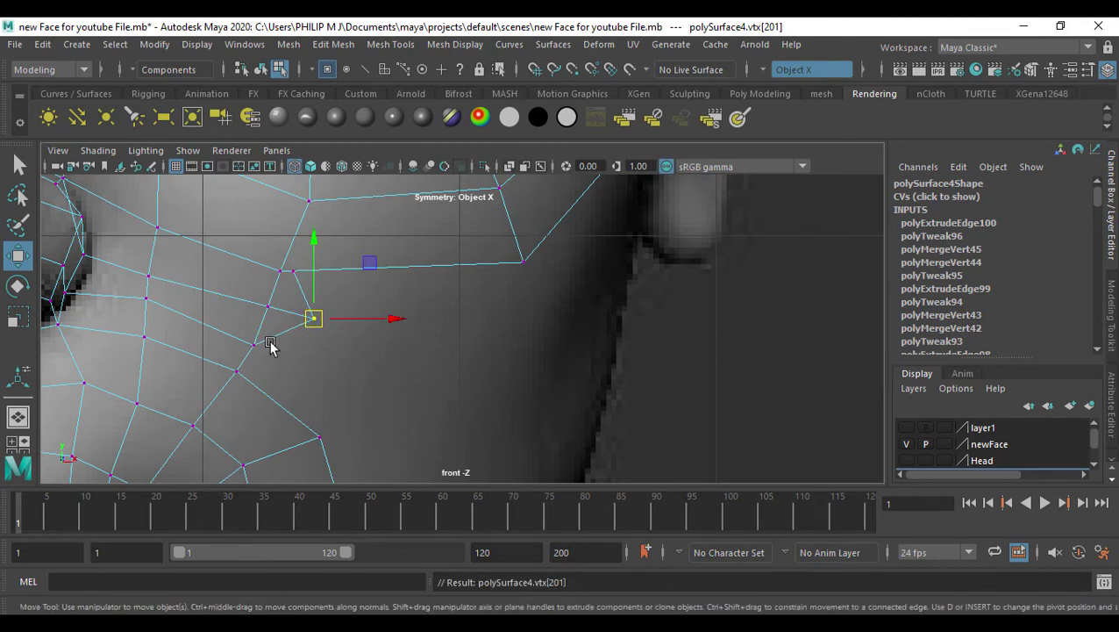
Pull the lower middle vertex of the extruded strip outward and down, away from its source edge
{"action": "left_click", "coordinate": [284, 335]}
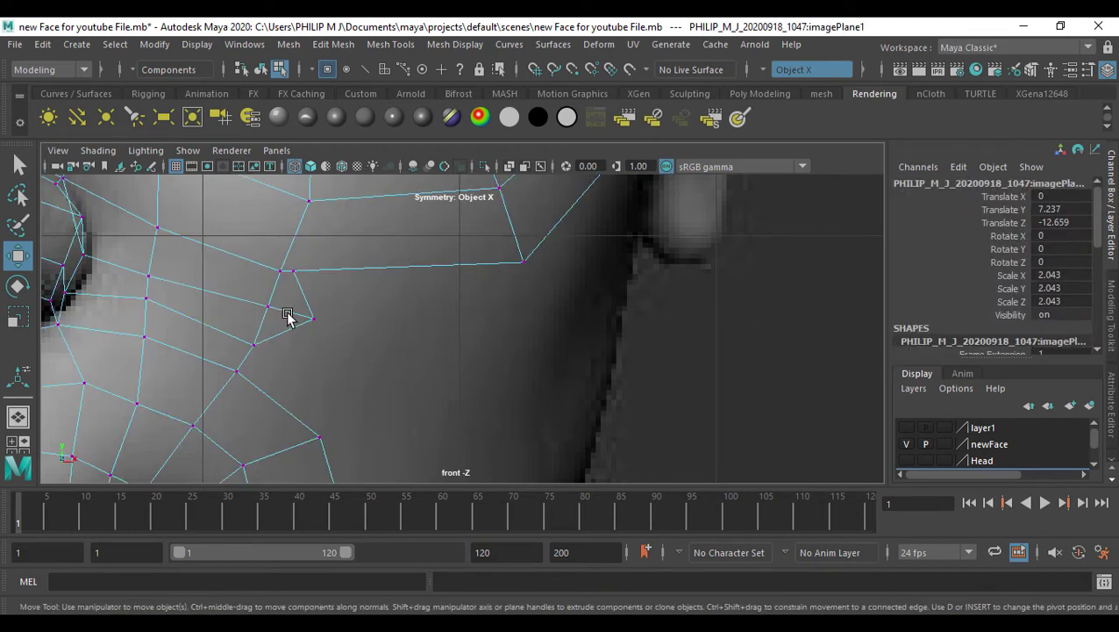
{"action": "left_click", "coordinate": [253, 345]}
{"action": "left_click_drag", "start_coordinate": [254, 345], "coordinate": [290, 360]}
{"action": "left_click", "coordinate": [270, 362]}
{"action": "left_click", "coordinate": [245, 342]}
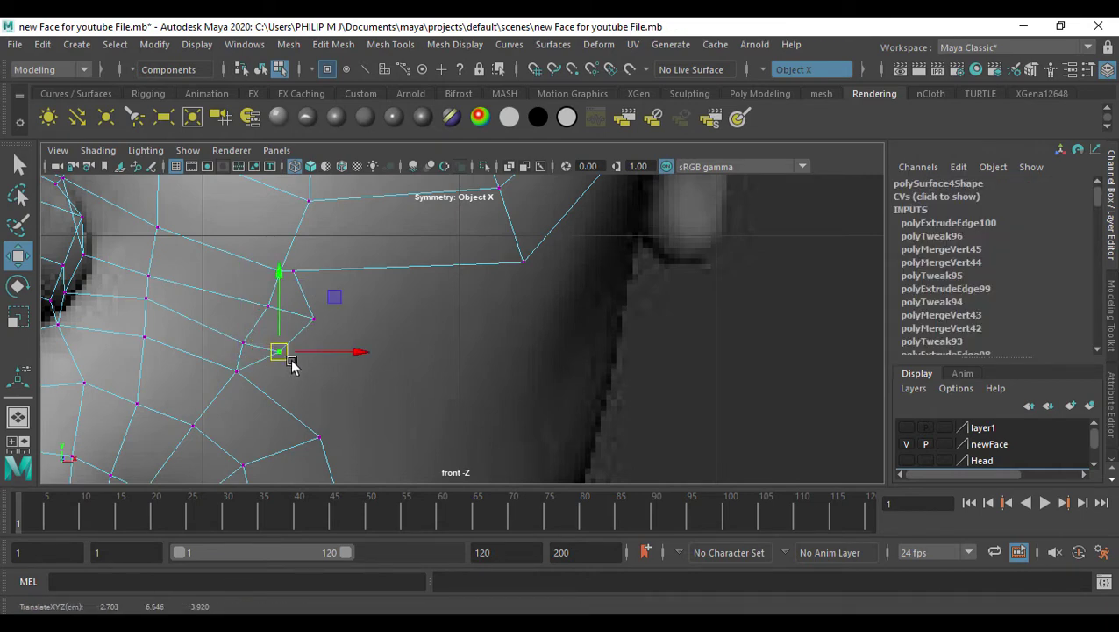
Move the extruded strip's lower end vertex onto the upper outer corner of the mouth loop
{"action": "key", "text": "Left"}
{"action": "key", "text": "Down"}
{"action": "key", "text": "Down"}
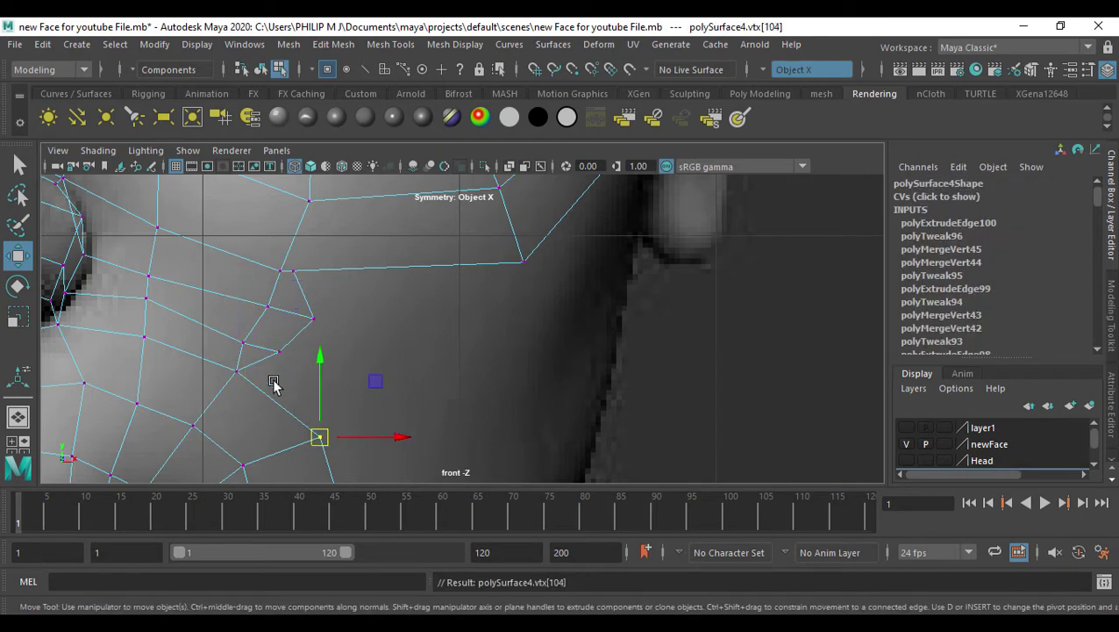
{"action": "left_click", "coordinate": [278, 352]}
{"action": "left_click", "coordinate": [238, 370]}
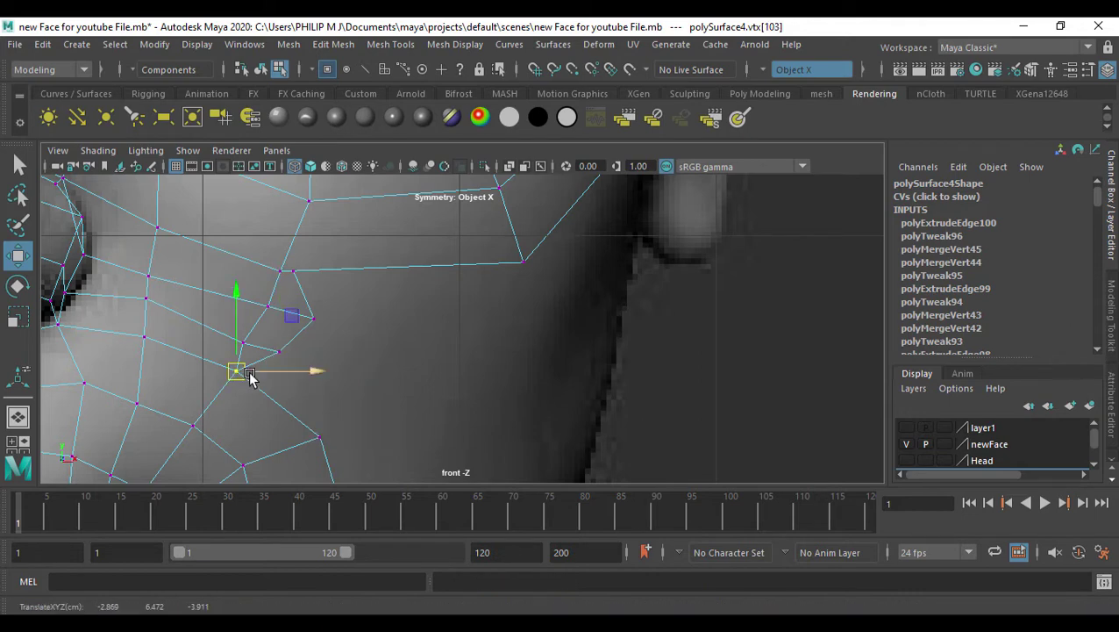
{"action": "left_click", "coordinate": [312, 389]}
{"action": "left_click", "coordinate": [238, 372]}
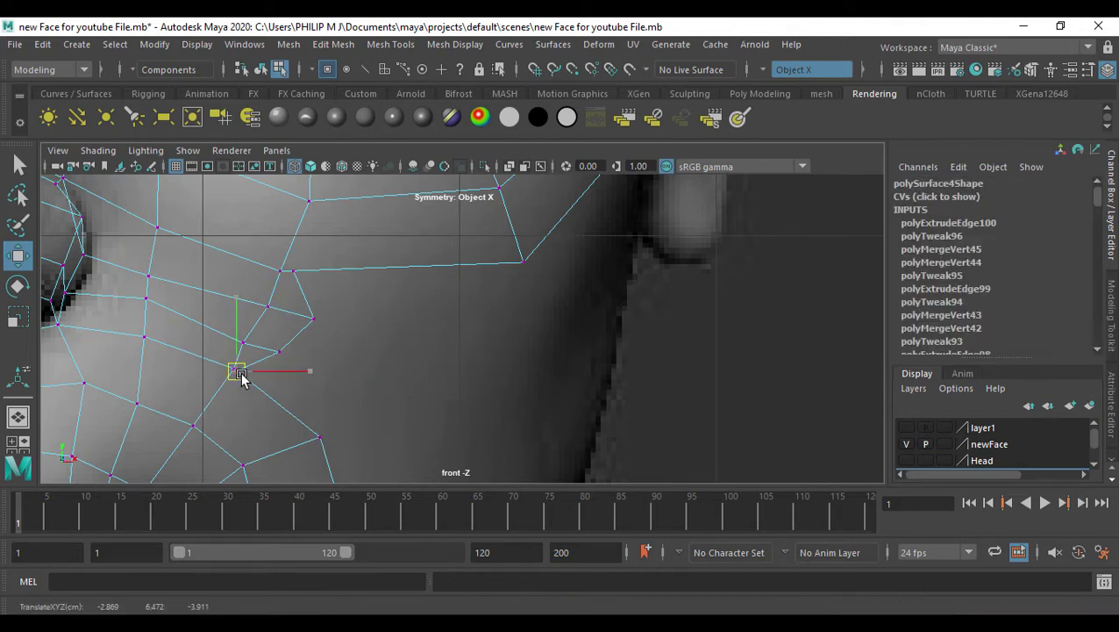
{"action": "left_click_drag", "start_coordinate": [238, 373], "coordinate": [316, 433]}
Spread the strip's two middle vertices farther across the cheek and place its upper end vertex on the cheek patch's outer corner
{"action": "left_click", "coordinate": [279, 353]}
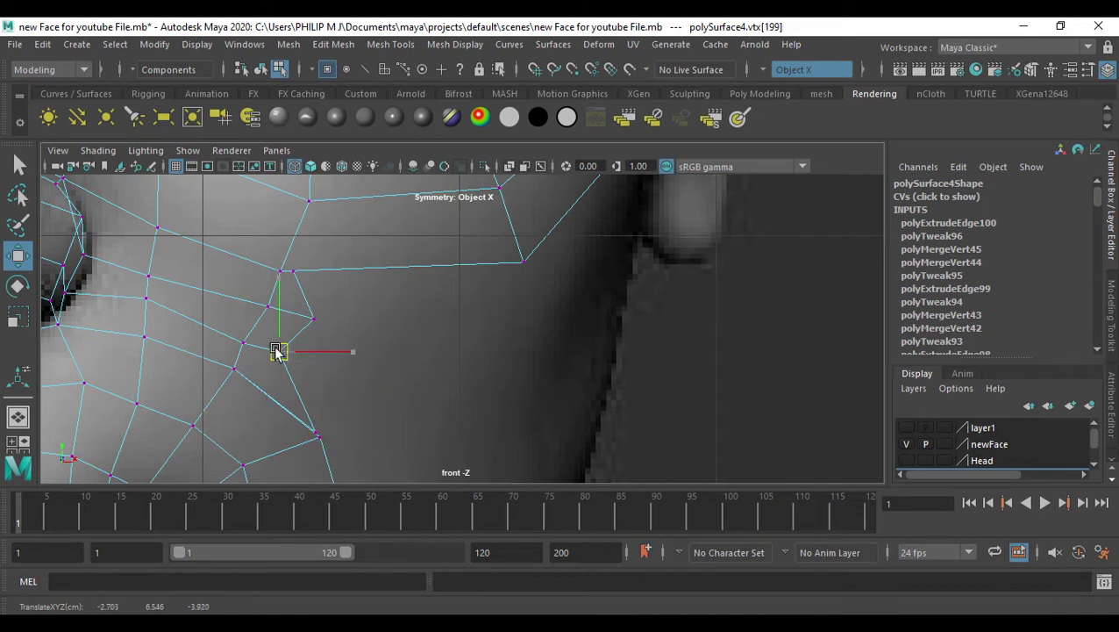
{"action": "left_click_drag", "start_coordinate": [279, 353], "coordinate": [368, 382]}
{"action": "left_click_drag", "start_coordinate": [313, 320], "coordinate": [407, 333]}
{"action": "left_click", "coordinate": [295, 273]}
{"action": "left_click_drag", "start_coordinate": [300, 282], "coordinate": [521, 264]}
Lower the vertex beside the nostril base to even out the spacing of the inner cheek rows
{"action": "scroll", "coordinate": [481, 327], "scroll_direction": "down", "scroll_amount": 7}
{"action": "middle_click_drag", "start_coordinate": [520, 327], "coordinate": [507, 307], "text": "alt"}
{"action": "scroll", "coordinate": [461, 325], "scroll_direction": "up", "scroll_amount": 3}
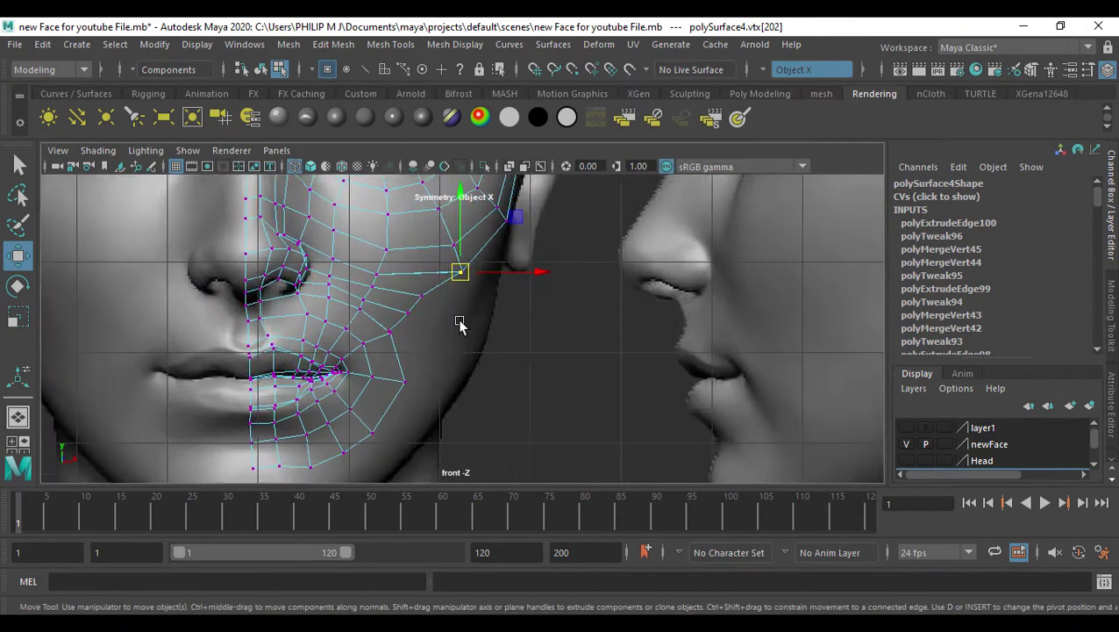
{"action": "scroll", "coordinate": [459, 324], "scroll_direction": "up", "scroll_amount": 2}
{"action": "left_click_drag", "start_coordinate": [341, 345], "coordinate": [348, 336]}
{"action": "double_click", "coordinate": [302, 334]}
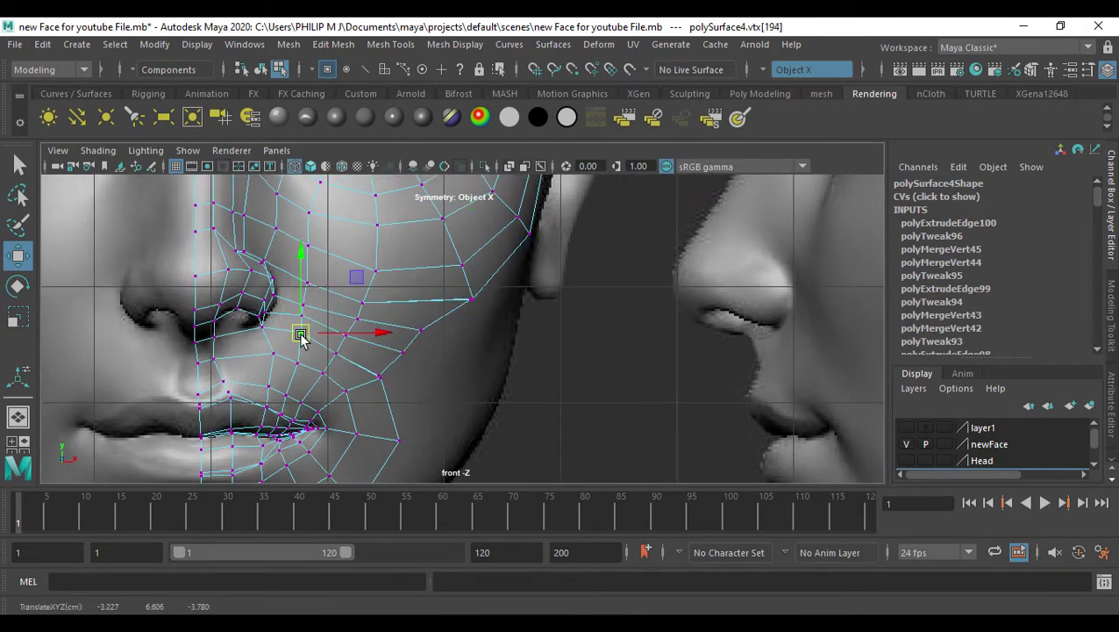
{"action": "scroll", "coordinate": [292, 334], "scroll_direction": "up", "scroll_amount": 3}
{"action": "left_click", "coordinate": [268, 335]}
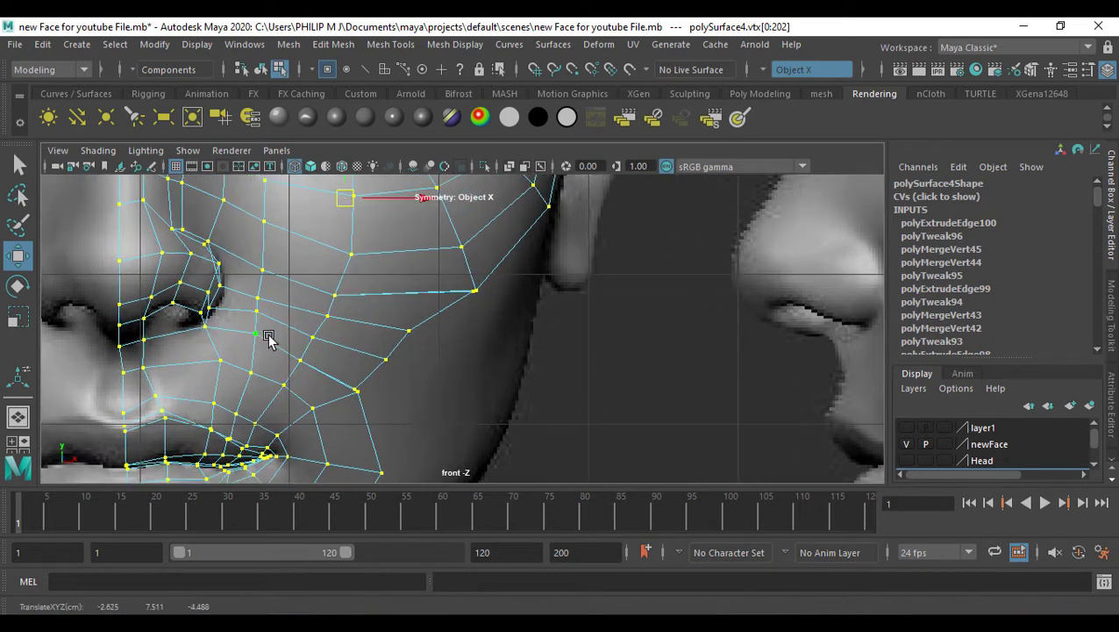
{"action": "left_click", "coordinate": [264, 336]}
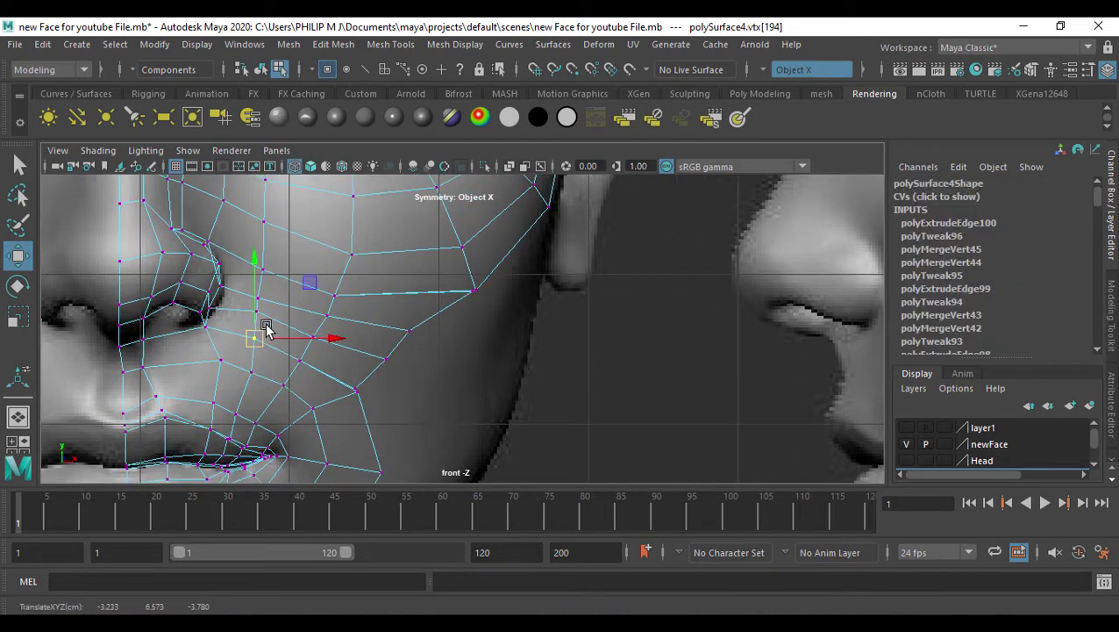
Adjust the next two vertices up the column beside the nostril for even spacing
{"action": "left_click", "coordinate": [266, 314]}
{"action": "left_click_drag", "start_coordinate": [257, 311], "coordinate": [257, 319]}
{"action": "left_click", "coordinate": [272, 291]}
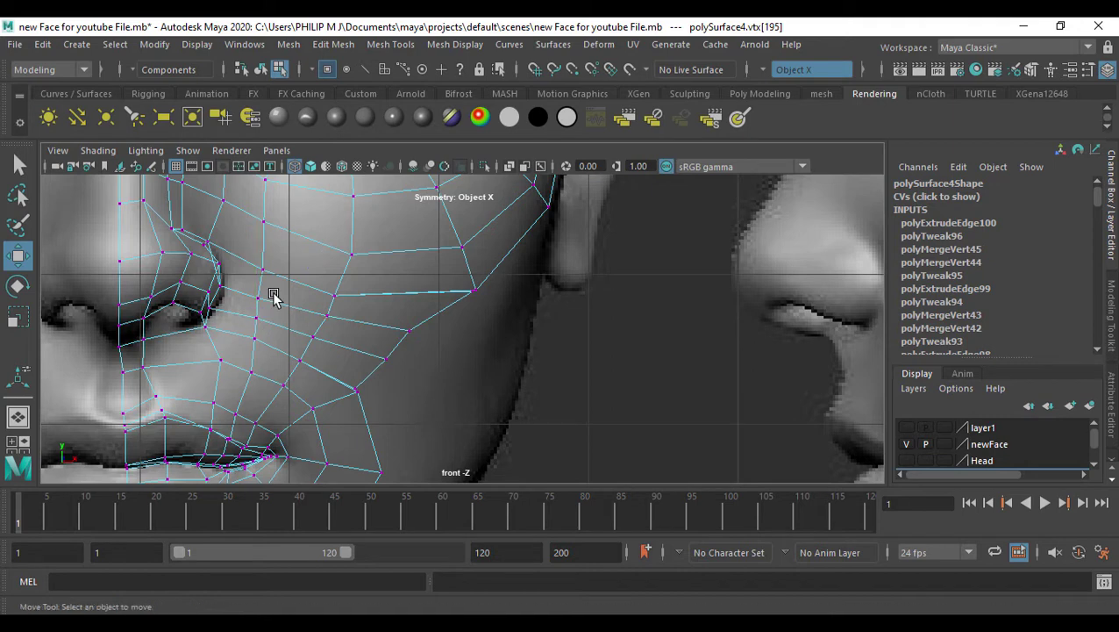
{"action": "left_click", "coordinate": [265, 296]}
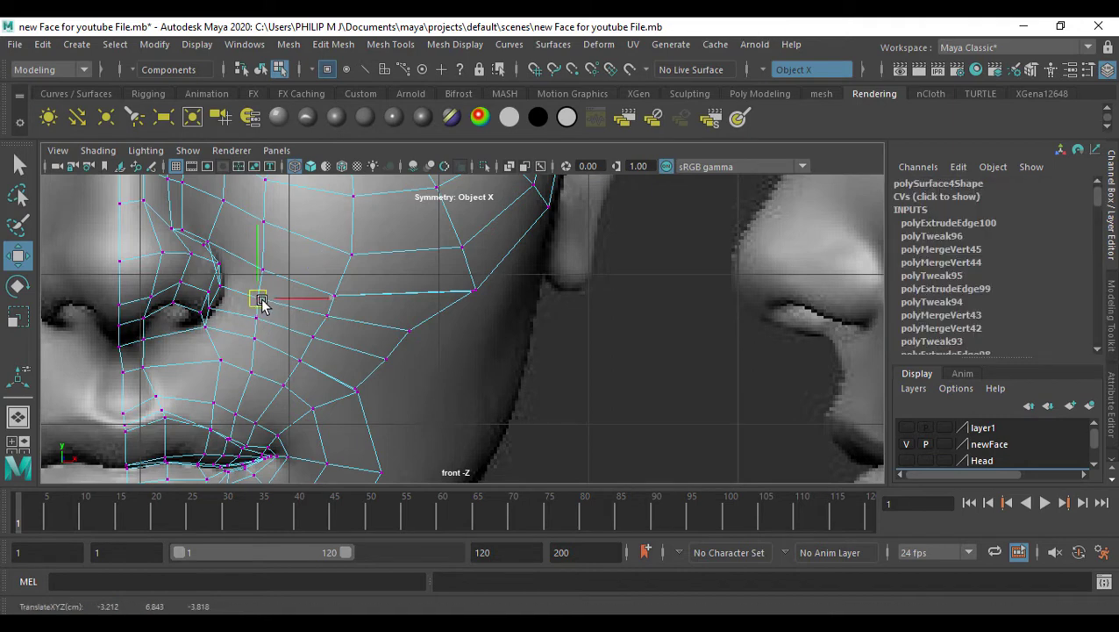
Merge the overlapping vertices at the outer cheek corner and at the mouth loop's upper outer corner
{"action": "left_click", "coordinate": [480, 303]}
{"action": "middle_click_drag", "start_coordinate": [517, 329], "coordinate": [518, 383], "text": "alt"}
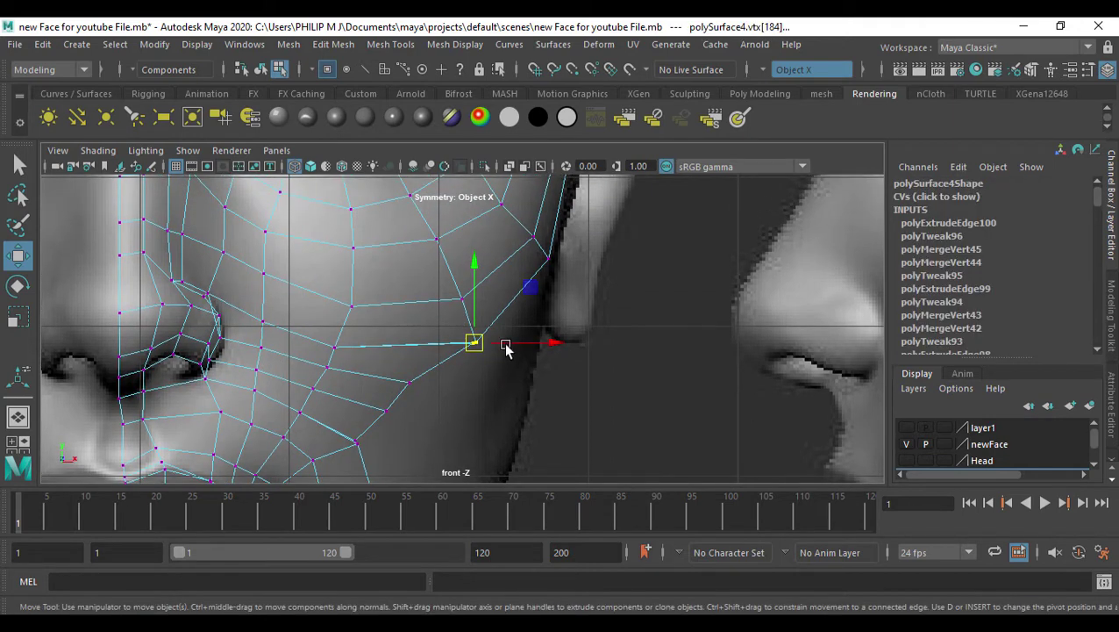
{"action": "middle_click_drag", "start_coordinate": [507, 345], "coordinate": [506, 287], "text": "alt"}
{"action": "left_click", "coordinate": [345, 44]}
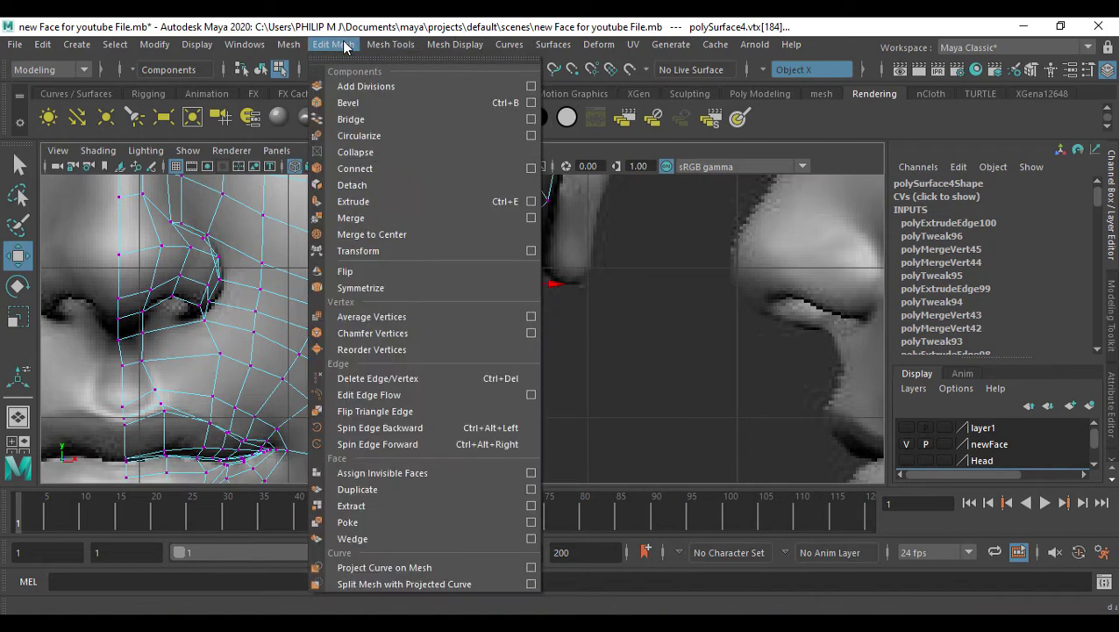
{"action": "left_click", "coordinate": [356, 218]}
{"action": "middle_click_drag", "start_coordinate": [387, 387], "coordinate": [355, 349], "text": "alt"}
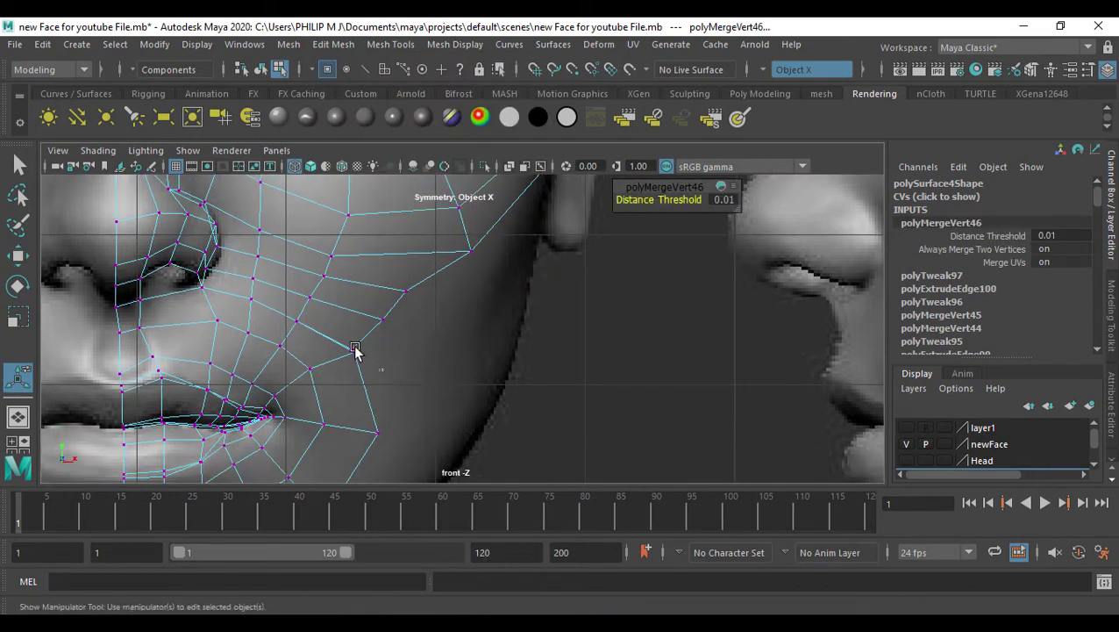
{"action": "left_click", "coordinate": [354, 350]}
{"action": "key", "text": "g"}
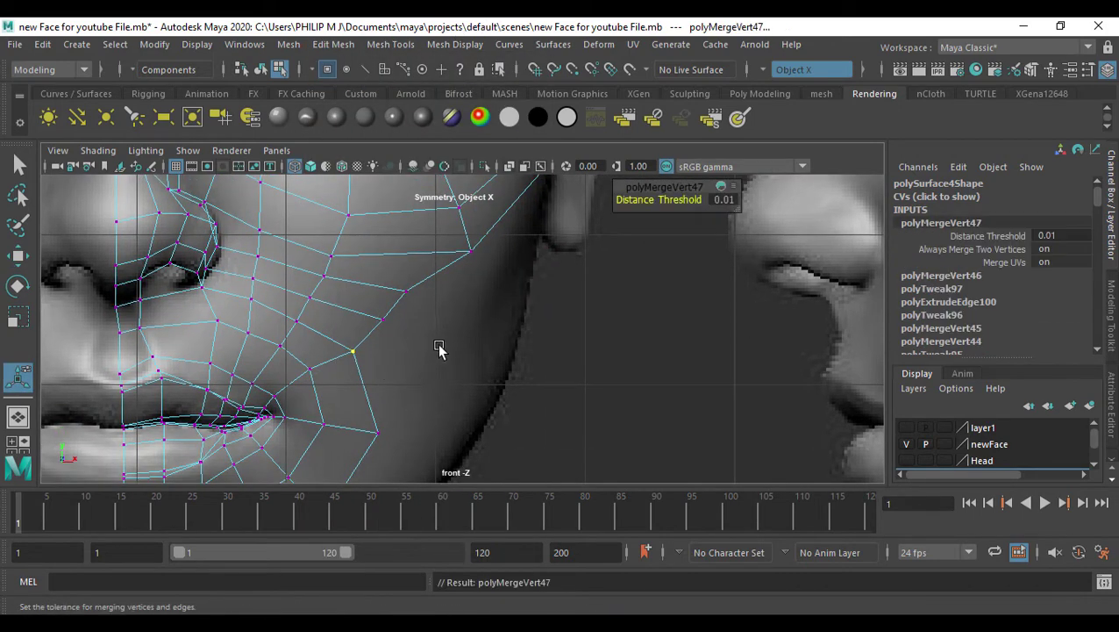
Shift the cheek strip's two middle outer vertices slightly outward and rotate them to follow the cheek border in the front view
{"action": "left_click_drag", "start_coordinate": [444, 343], "coordinate": [412, 314]}
{"action": "key", "text": "w"}
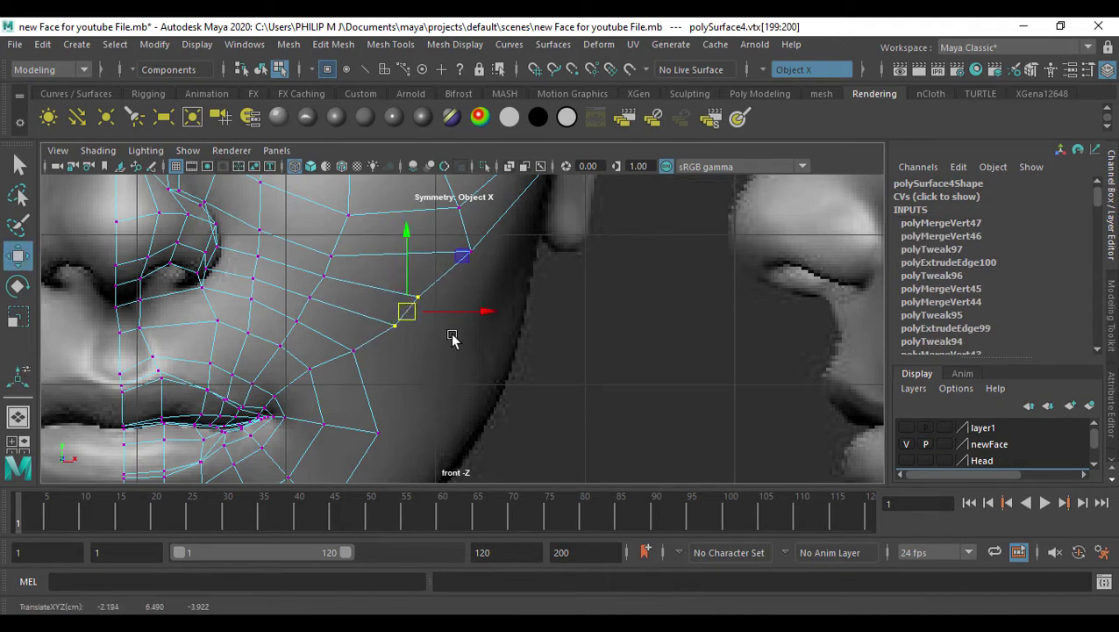
{"action": "key", "text": "e"}
{"action": "left_click_drag", "start_coordinate": [487, 275], "coordinate": [490, 283]}
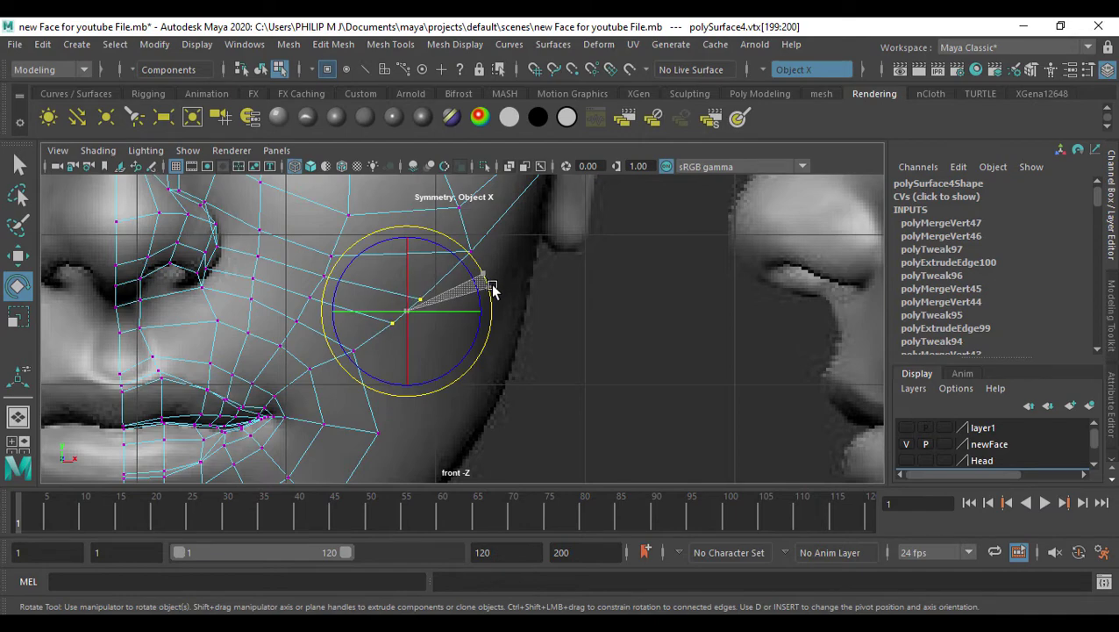
In the side view, move the strip's two middle outer vertices and the cheek border vertex above them back toward the ear
{"action": "middle_click_drag", "start_coordinate": [500, 369], "coordinate": [449, 360], "text": "alt"}
{"action": "key", "text": "space"}
{"action": "key", "text": "space"}
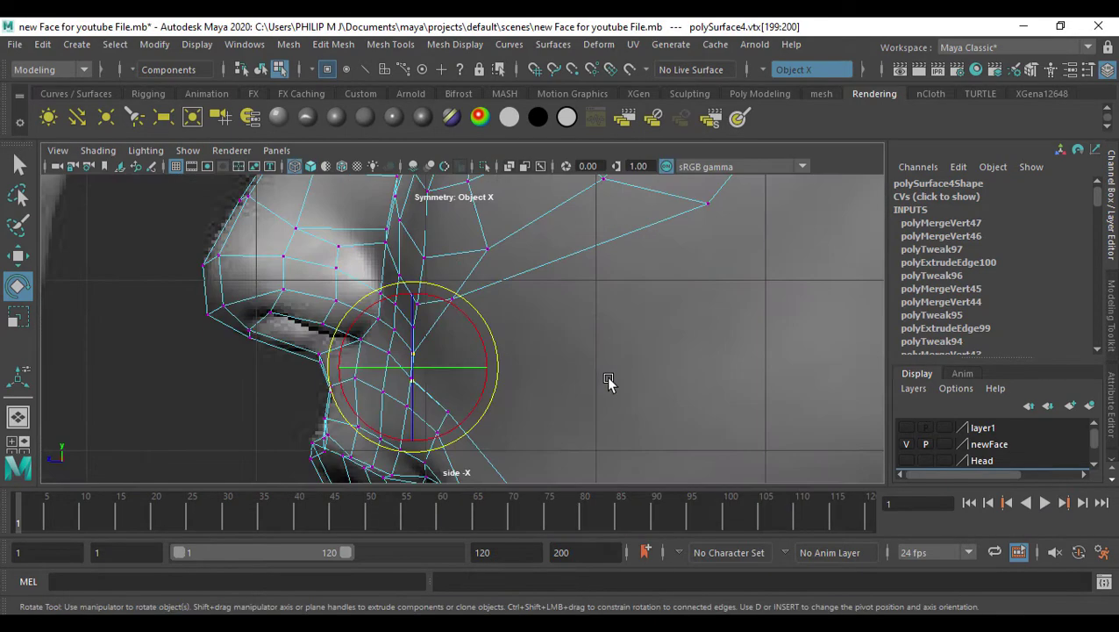
{"action": "middle_click_drag", "start_coordinate": [563, 373], "coordinate": [527, 369], "text": "alt"}
{"action": "key", "text": "w"}
{"action": "left_click_drag", "start_coordinate": [385, 368], "coordinate": [414, 369]}
{"action": "middle_click_drag", "start_coordinate": [500, 343], "coordinate": [506, 370], "text": "alt"}
{"action": "left_click_drag", "start_coordinate": [480, 345], "coordinate": [419, 309]}
{"action": "left_click_drag", "start_coordinate": [422, 326], "coordinate": [469, 321]}
Move the upper of the two middle strip vertices farther back, and adjust the depth of the neighbouring inner-row vertex
{"action": "left_click", "coordinate": [423, 378]}
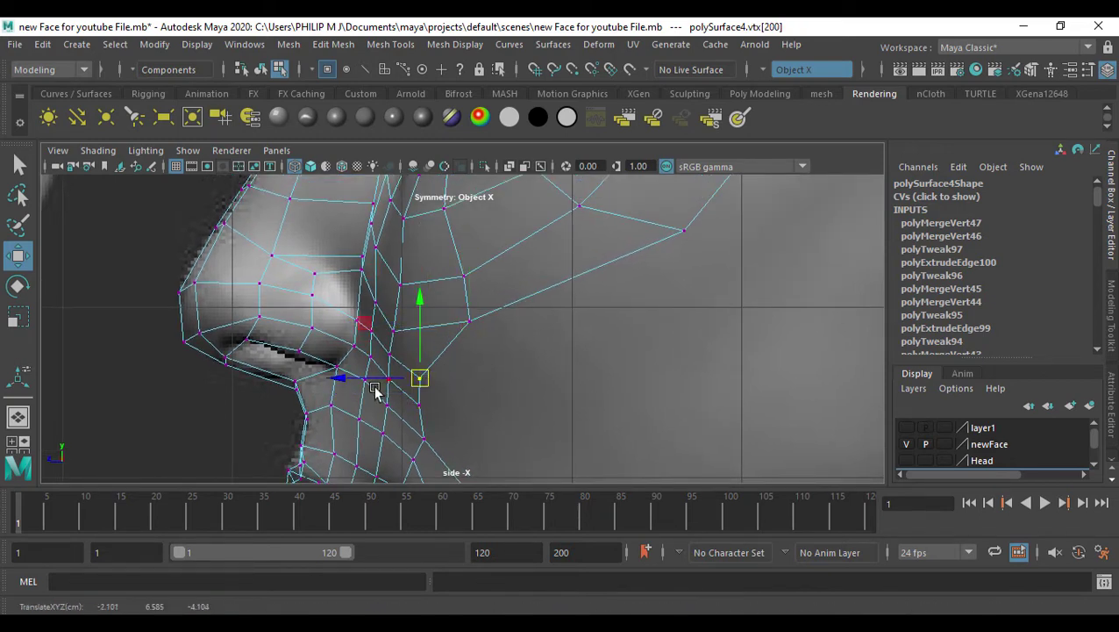
{"action": "mouse_move", "coordinate": [348, 378]}
{"action": "left_mouse_down"}
{"action": "mouse_move", "coordinate": [368, 380]}
{"action": "mouse_move", "coordinate": [352, 409]}
{"action": "mouse_move", "coordinate": [331, 385]}
{"action": "left_mouse_up"}
{"action": "key", "text": "Down"}
{"action": "left_click", "coordinate": [392, 388]}
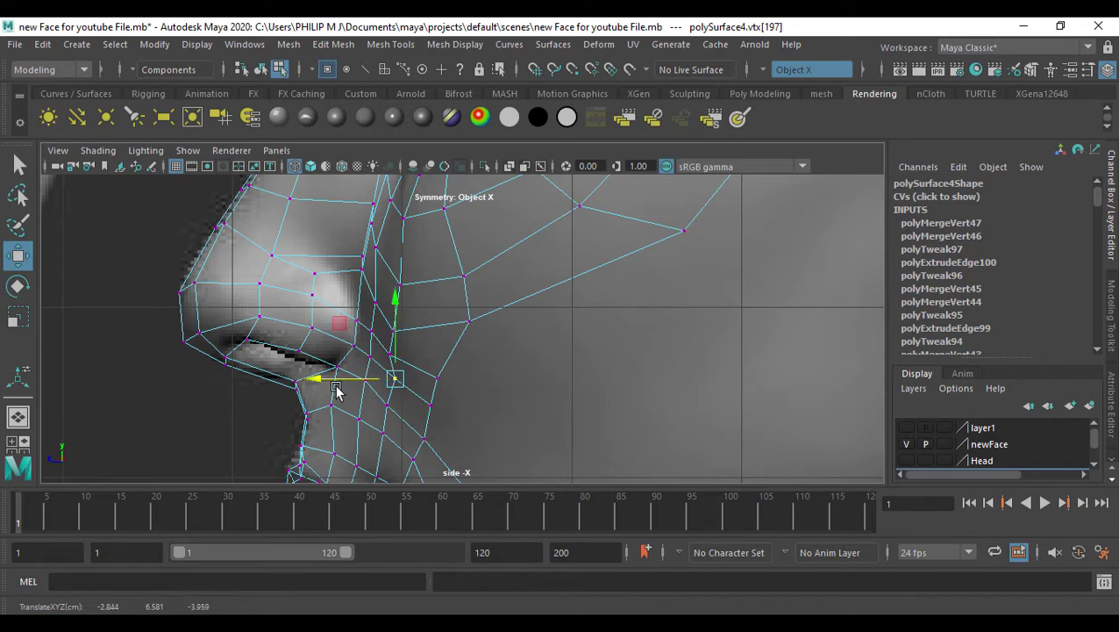
Bridge the cheek patch's lower border edge to the mouth loop's upper outer edge using a linear path with 2 divisions
{"action": "middle_click_drag", "start_coordinate": [462, 429], "coordinate": [464, 296], "text": "alt"}
{"action": "scroll", "coordinate": [514, 353], "scroll_direction": "down", "scroll_amount": 5}
{"action": "middle_click_drag", "start_coordinate": [541, 378], "coordinate": [509, 338], "text": "alt"}
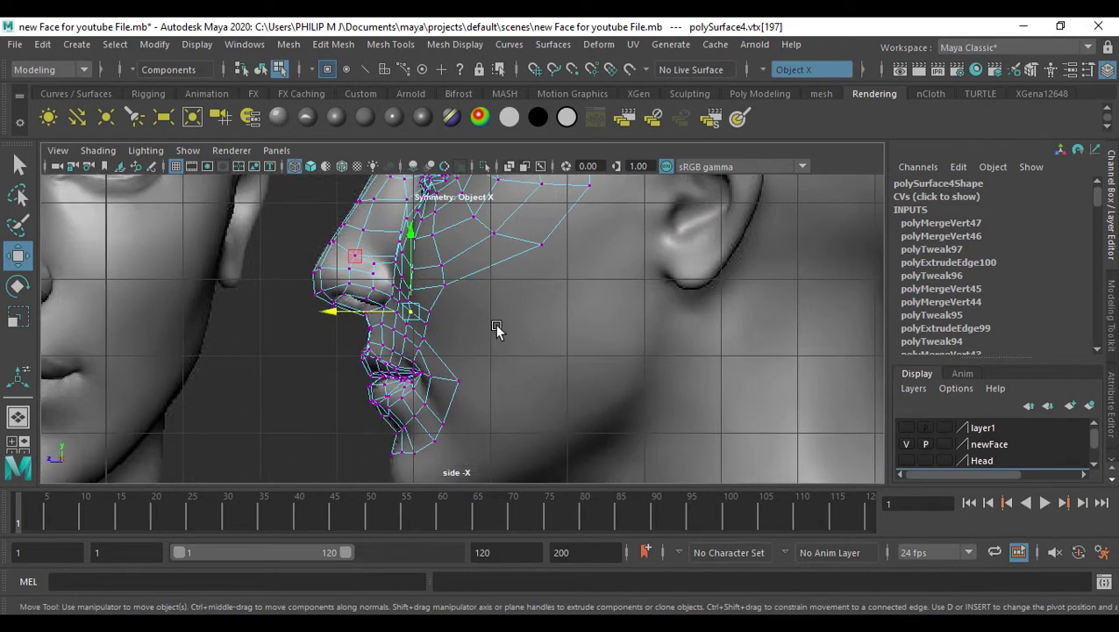
{"action": "key", "text": "F10"}
{"action": "left_click", "coordinate": [453, 359]}
{"action": "scroll", "coordinate": [458, 343], "scroll_direction": "up", "scroll_amount": 3}
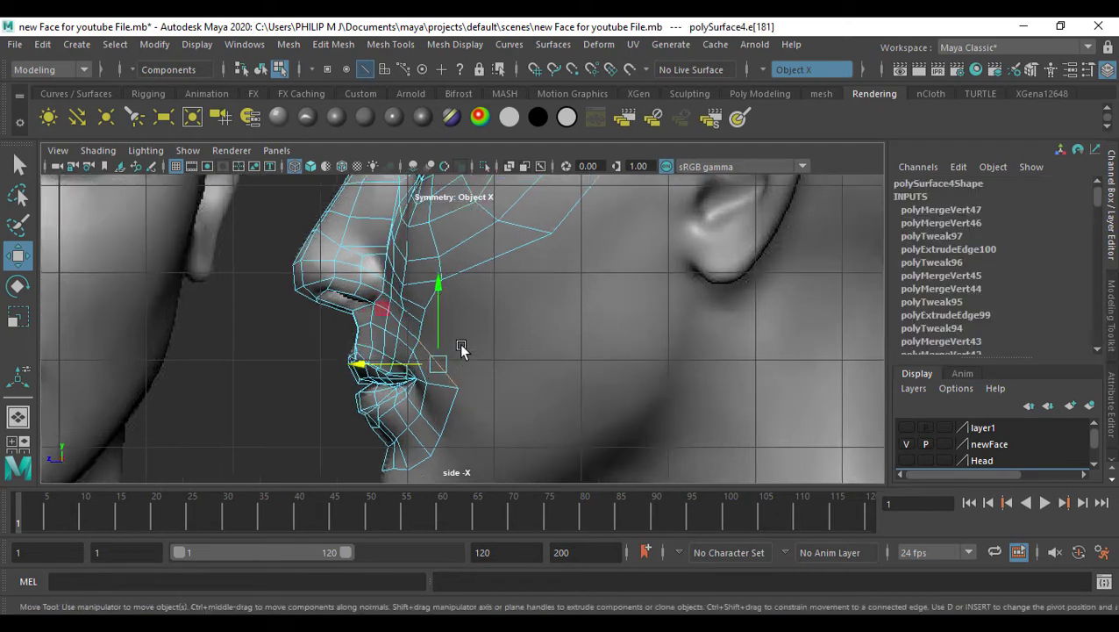
{"action": "left_click", "coordinate": [486, 258], "text": "shift"}
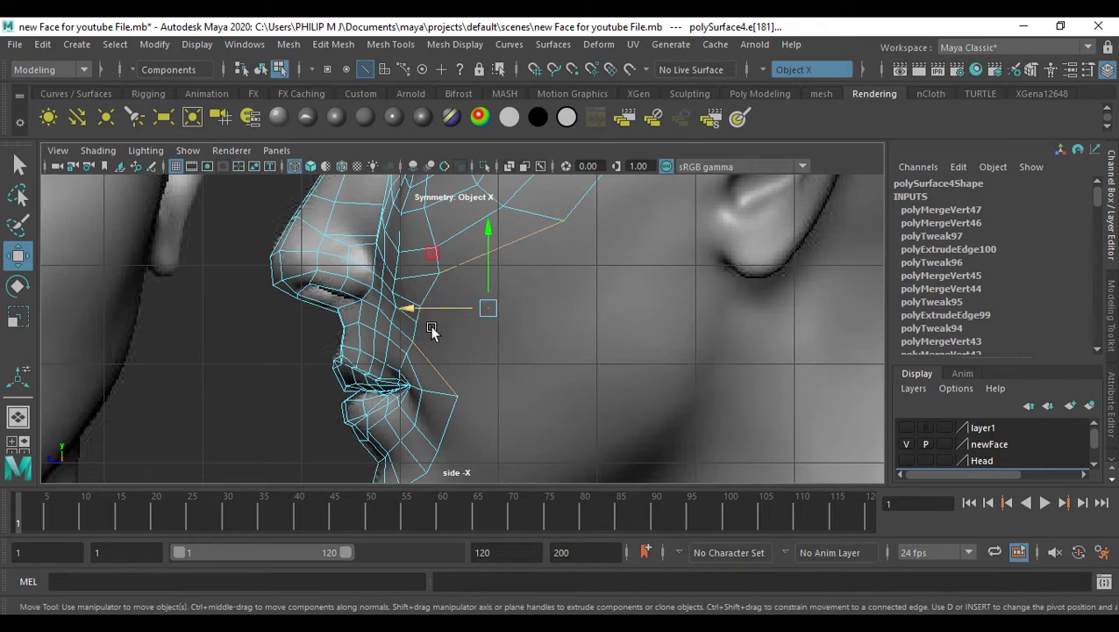
{"action": "left_click", "coordinate": [334, 44]}
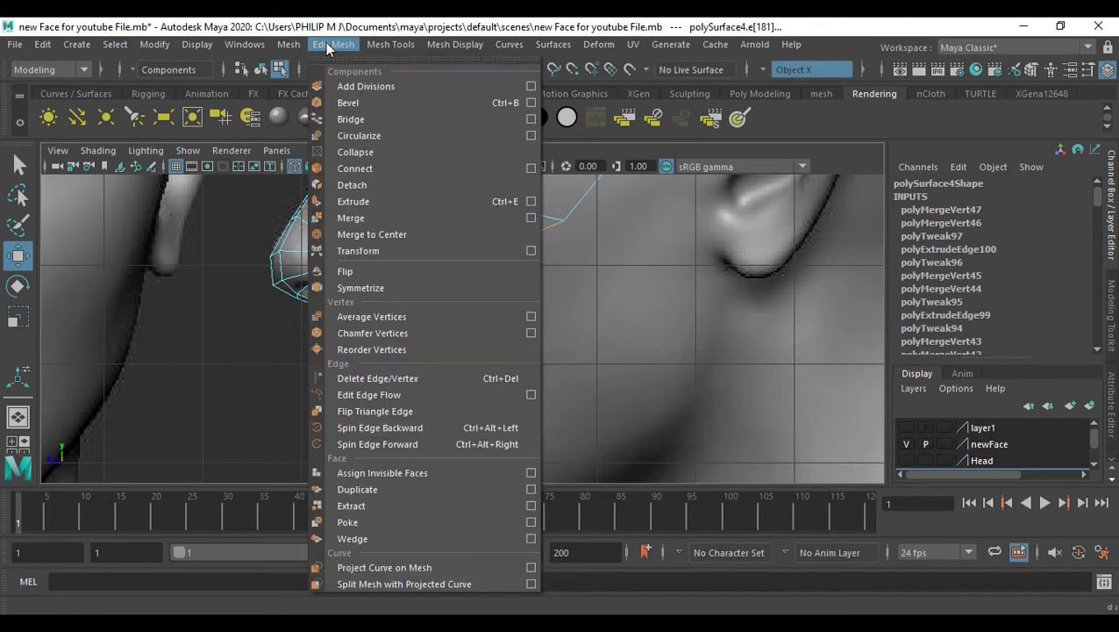
{"action": "left_click", "coordinate": [526, 119]}
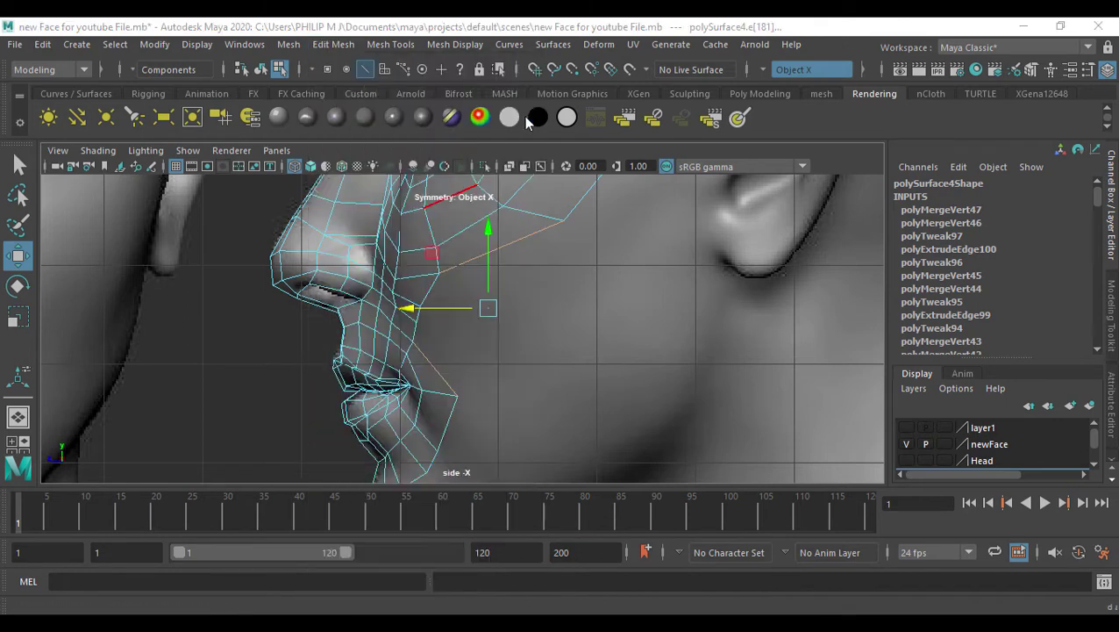
{"action": "left_click", "coordinate": [917, 432]}
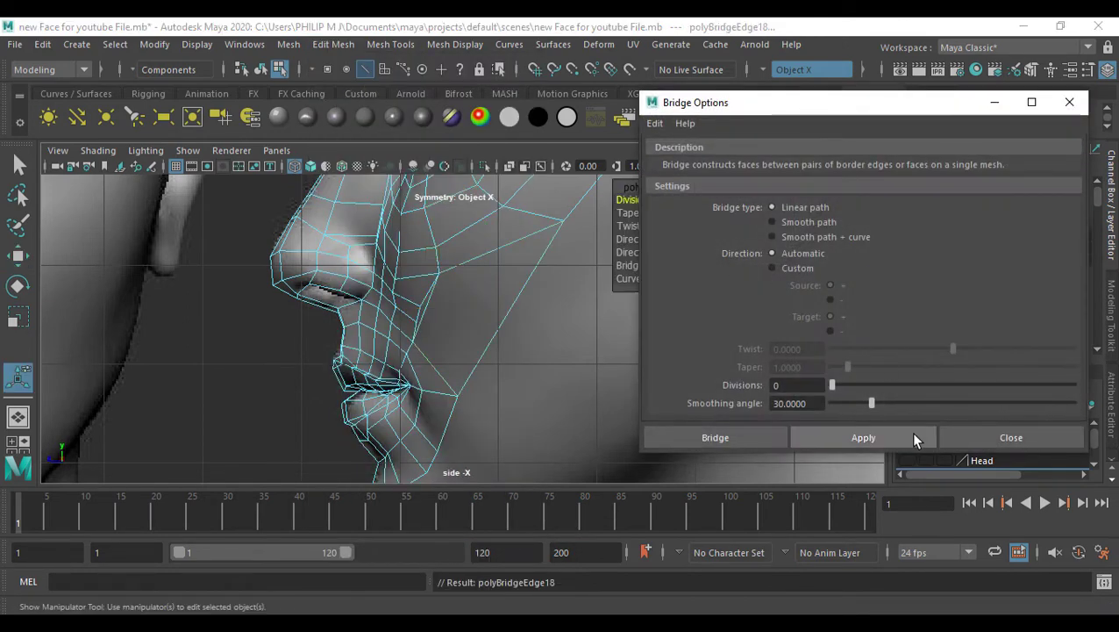
{"action": "left_click", "coordinate": [993, 437]}
{"action": "left_click_drag", "start_coordinate": [635, 200], "coordinate": [653, 200]}
Merge the two overlapping vertex pairs between the bridged strip and the inner cheek border
{"action": "scroll", "coordinate": [434, 291], "scroll_direction": "up", "scroll_amount": 2}
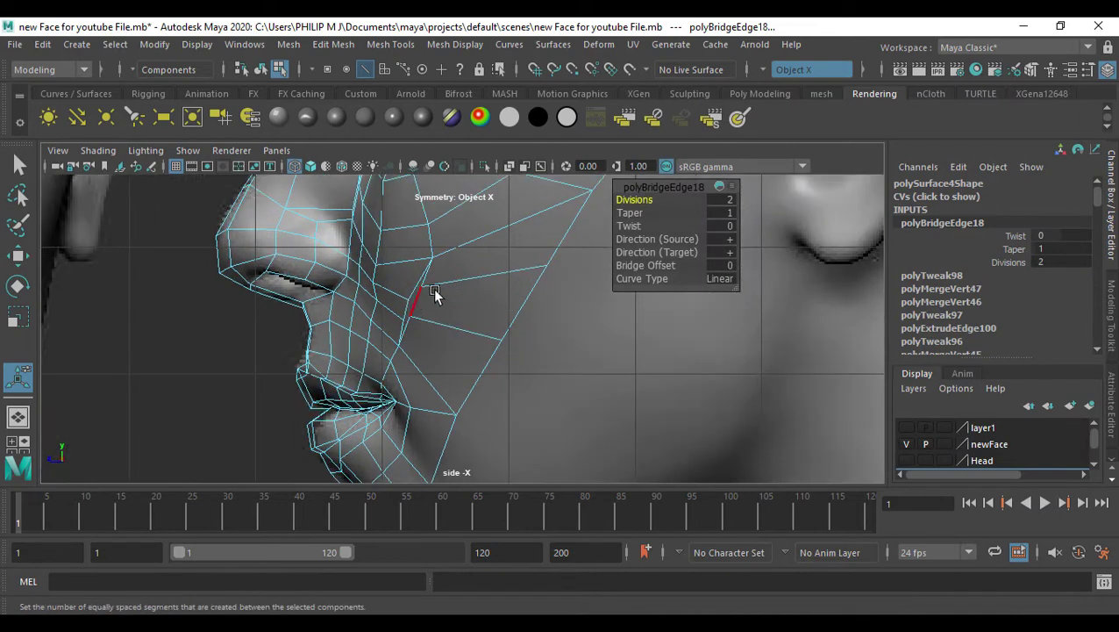
{"action": "key", "text": "q"}
{"action": "right_click_drag", "start_coordinate": [426, 294], "coordinate": [397, 274]}
{"action": "left_click_drag", "start_coordinate": [428, 300], "coordinate": [428, 301]}
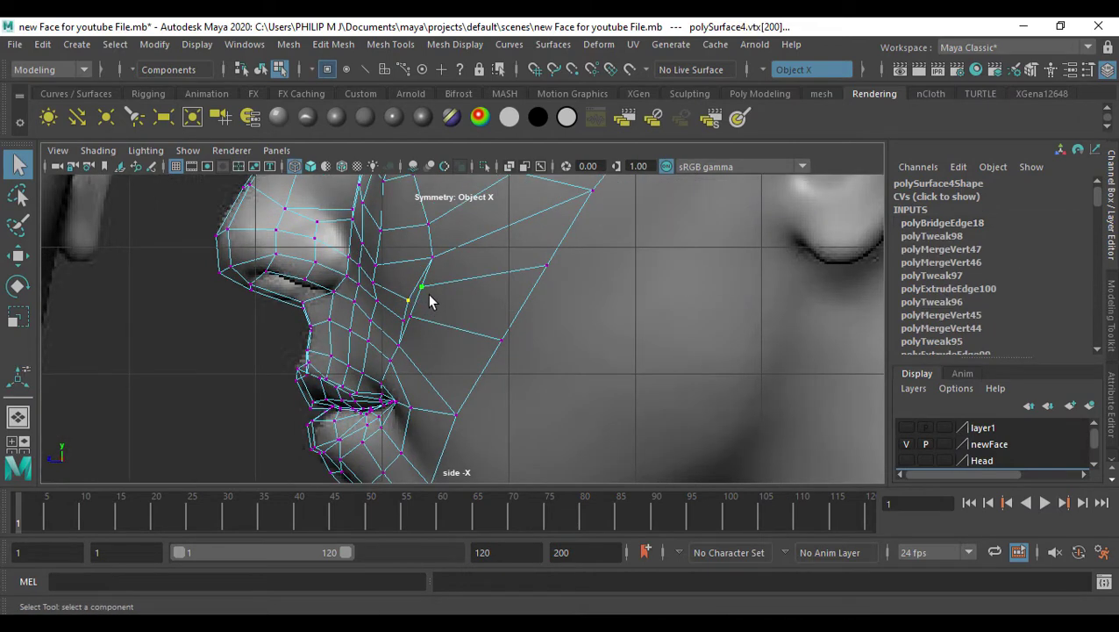
{"action": "left_click", "coordinate": [391, 44]}
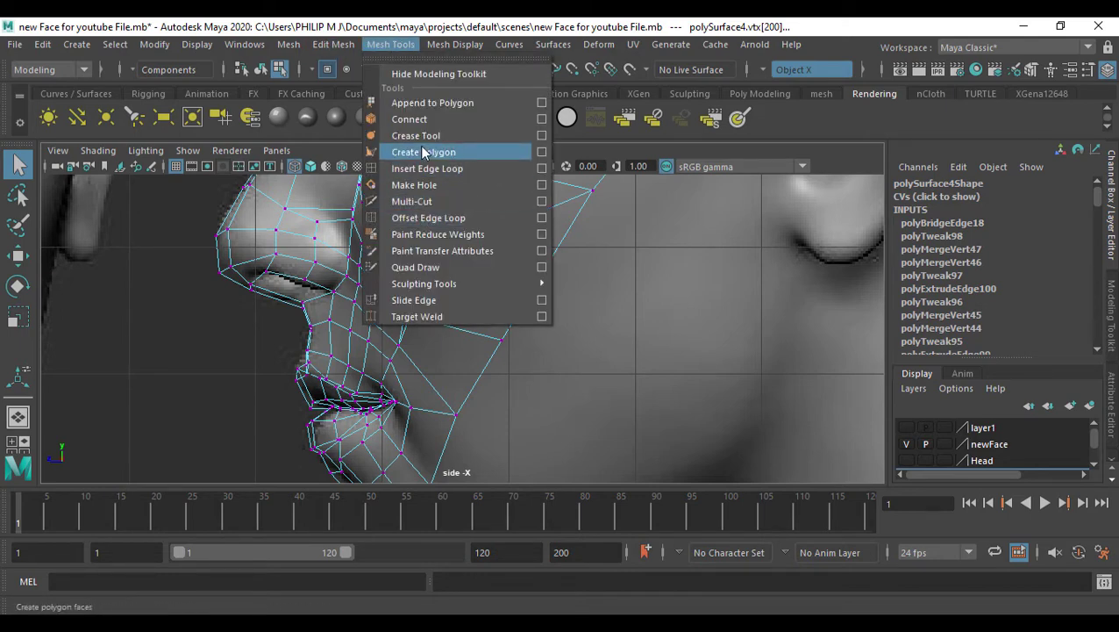
{"action": "mouse_move", "coordinate": [333, 44]}
{"action": "left_click", "coordinate": [367, 218]}
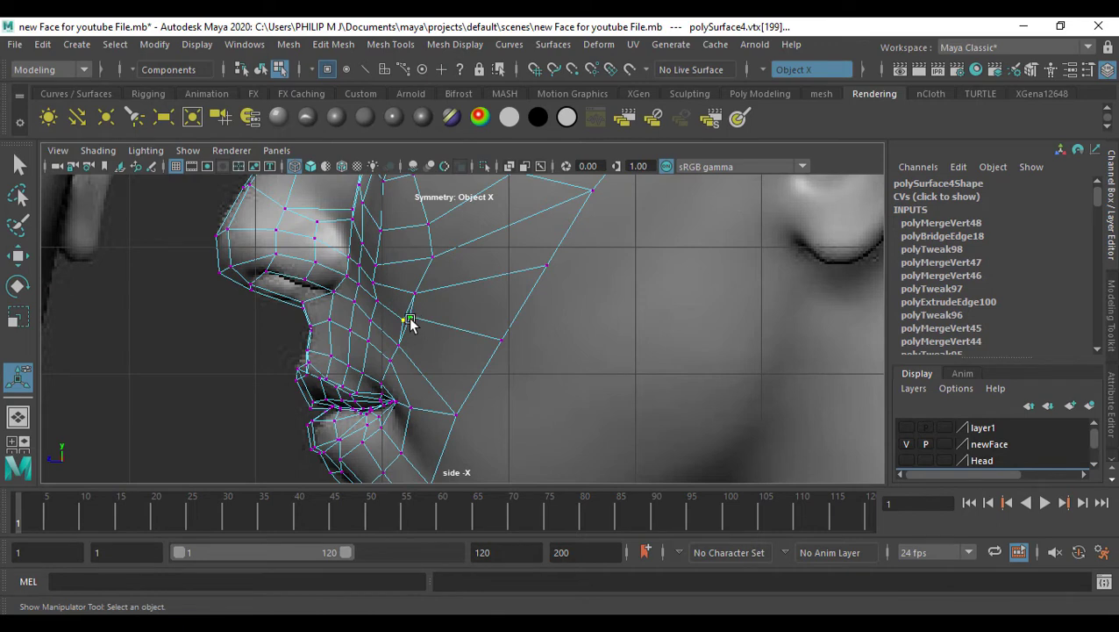
{"action": "key", "text": "g"}
Lower the bridged strip's two outer vertices in the side view to space them evenly along the cheek
{"action": "mouse_move", "coordinate": [507, 341]}
{"action": "left_mouse_down"}
{"action": "mouse_move", "coordinate": [523, 363]}
{"action": "mouse_move", "coordinate": [529, 340]}
{"action": "mouse_move", "coordinate": [498, 354]}
{"action": "left_mouse_up"}
{"action": "key", "text": "w"}
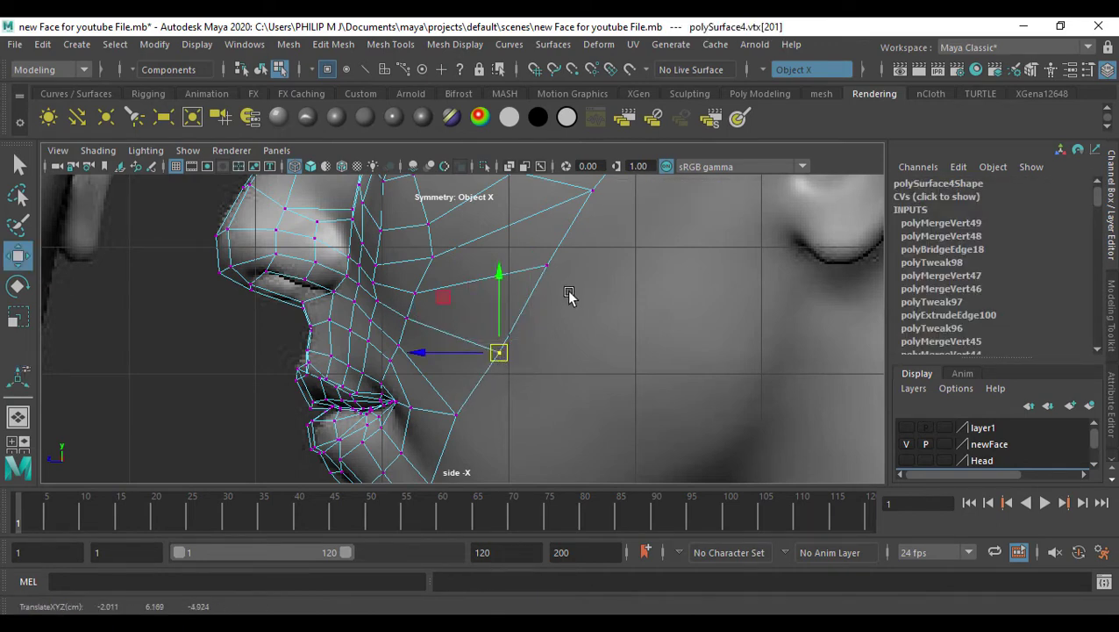
{"action": "left_click", "coordinate": [546, 263]}
{"action": "left_click_drag", "start_coordinate": [546, 264], "coordinate": [537, 292]}
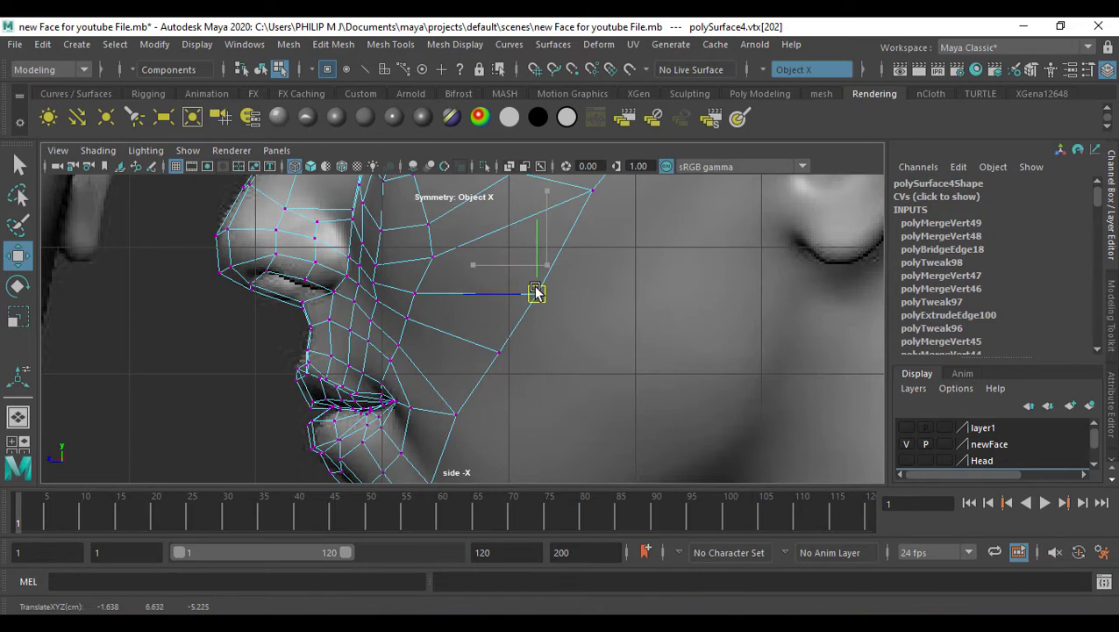
In the front view, lower both outer bridge vertices and nudge the inner vertex between them to even out the quads
{"action": "left_click", "coordinate": [497, 353]}
{"action": "key", "text": "space"}
{"action": "key", "text": "space"}
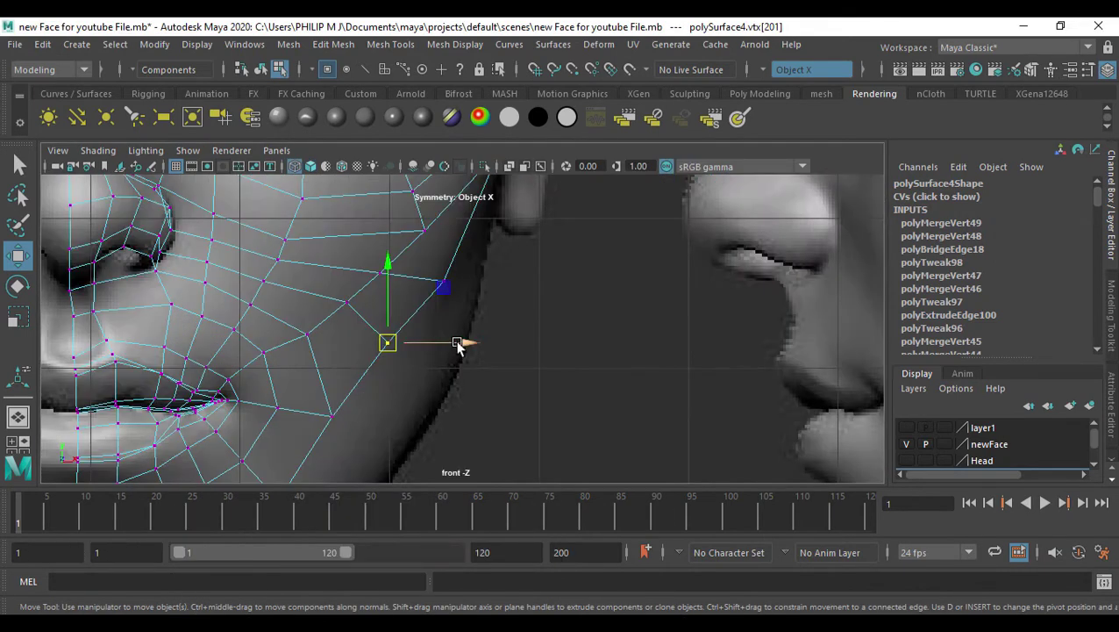
{"action": "left_click", "coordinate": [348, 307]}
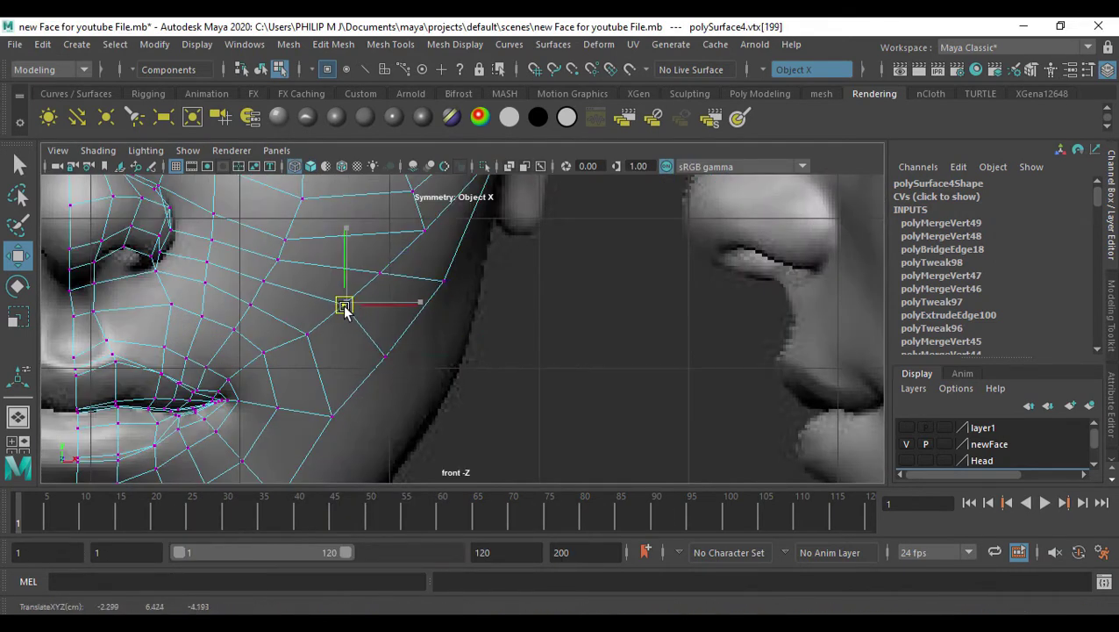
{"action": "left_click", "coordinate": [447, 282]}
{"action": "left_click_drag", "start_coordinate": [446, 285], "coordinate": [445, 294]}
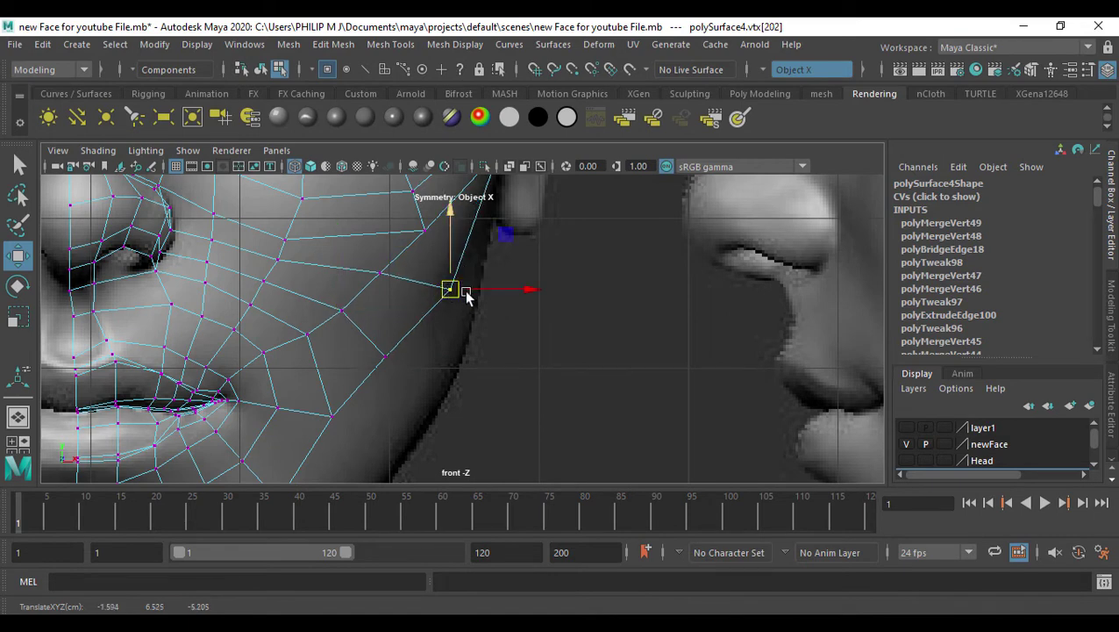
Shift the two stacked cheek vertices level with the nostril inward to smooth the flow of the cheek columns
{"action": "middle_click_drag", "start_coordinate": [465, 294], "coordinate": [493, 449], "text": "alt"}
{"action": "left_click", "coordinate": [452, 385]}
{"action": "left_click_drag", "start_coordinate": [498, 384], "coordinate": [485, 384]}
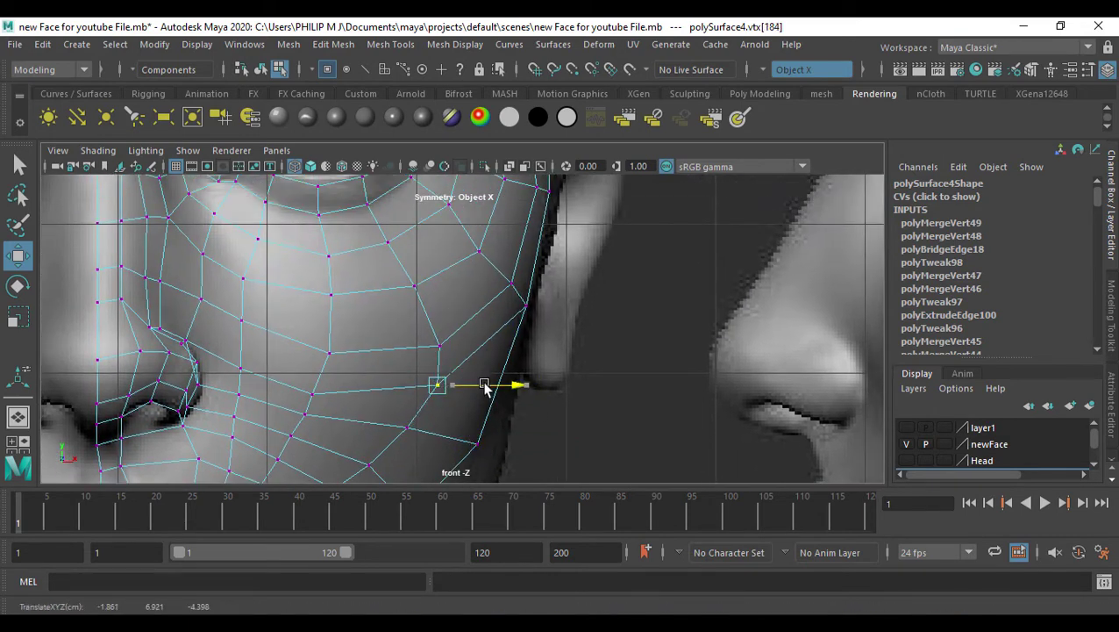
{"action": "left_click", "coordinate": [437, 345]}
{"action": "left_click_drag", "start_coordinate": [440, 346], "coordinate": [430, 342]}
{"action": "scroll", "coordinate": [485, 364], "scroll_direction": "down", "scroll_amount": 6}
{"action": "middle_click_drag", "start_coordinate": [487, 363], "coordinate": [491, 318], "text": "alt"}
{"action": "scroll", "coordinate": [476, 320], "scroll_direction": "up", "scroll_amount": 4}
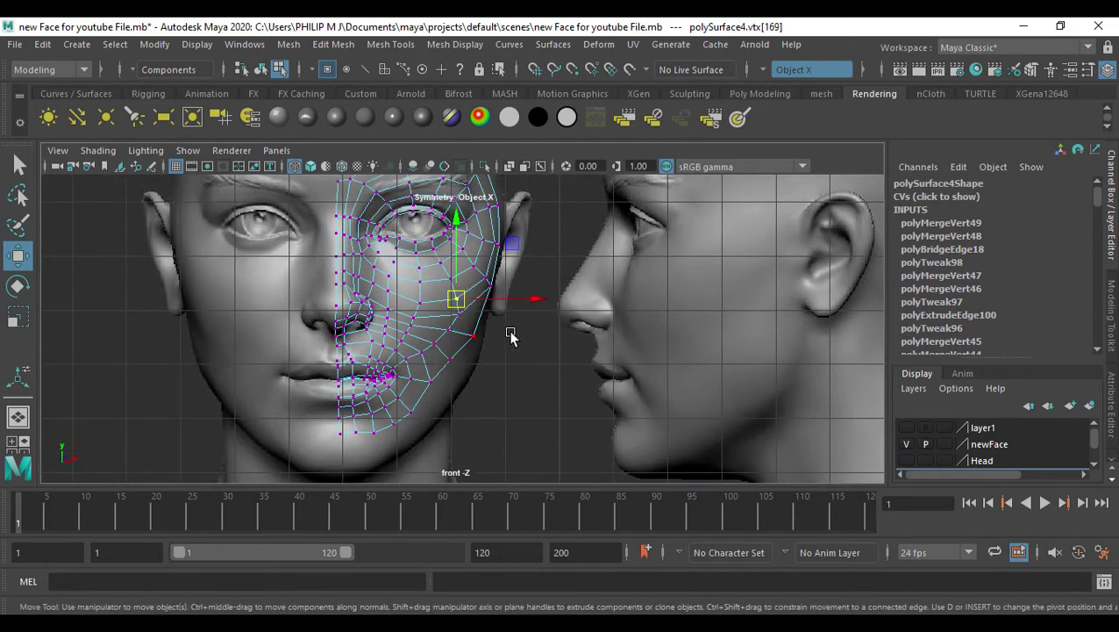
{"action": "left_click", "coordinate": [469, 332]}
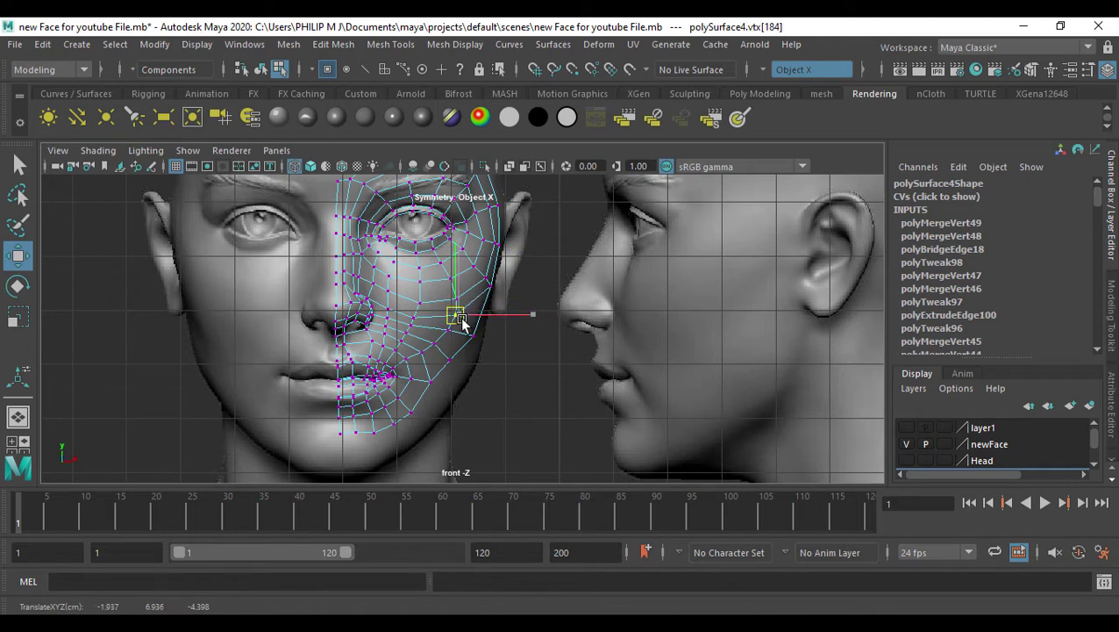
Extrude the mouth loop's lower border edges from beside the mouth corner to the chin's centreline
{"action": "middle_click_drag", "start_coordinate": [488, 371], "coordinate": [448, 331], "text": "alt"}
{"action": "scroll", "coordinate": [463, 366], "scroll_direction": "up", "scroll_amount": 3}
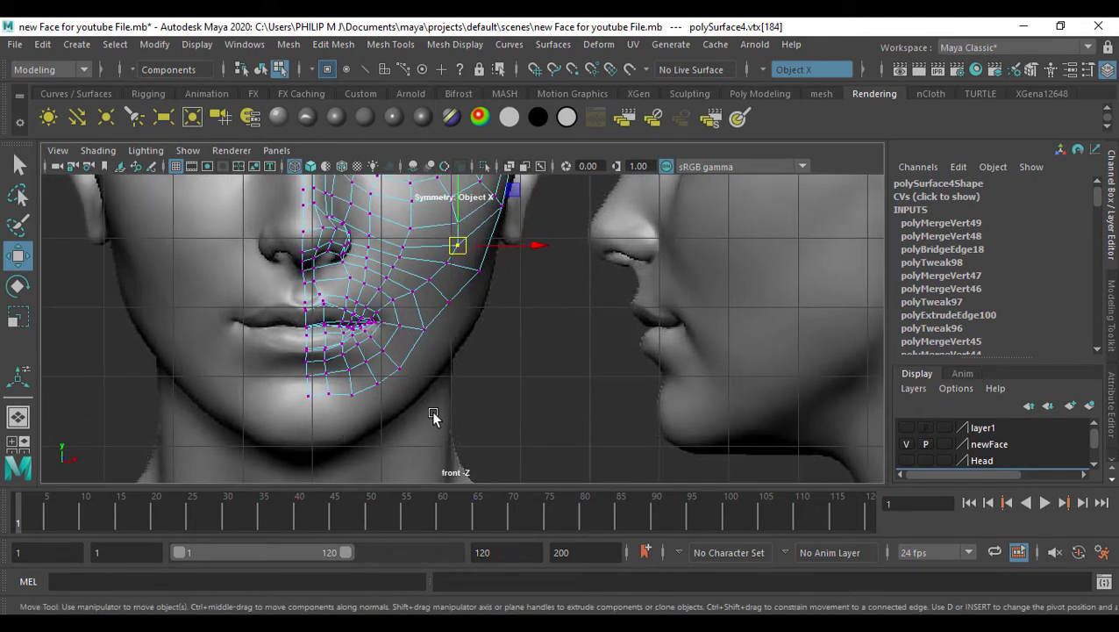
{"action": "middle_click_drag", "start_coordinate": [416, 375], "coordinate": [418, 355], "text": "alt"}
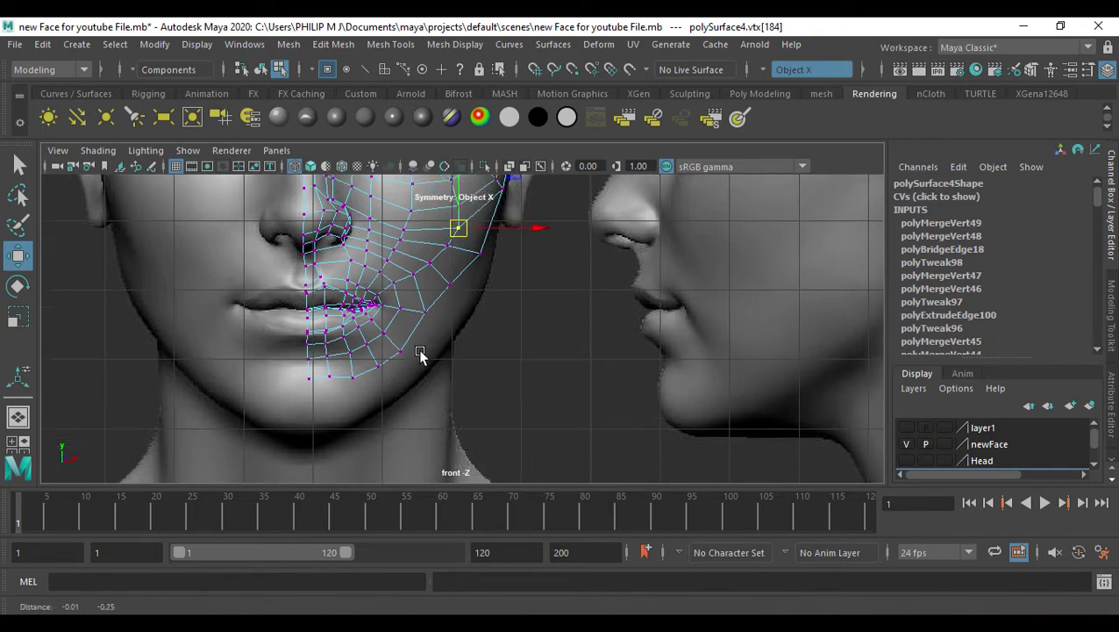
{"action": "key", "text": "F10"}
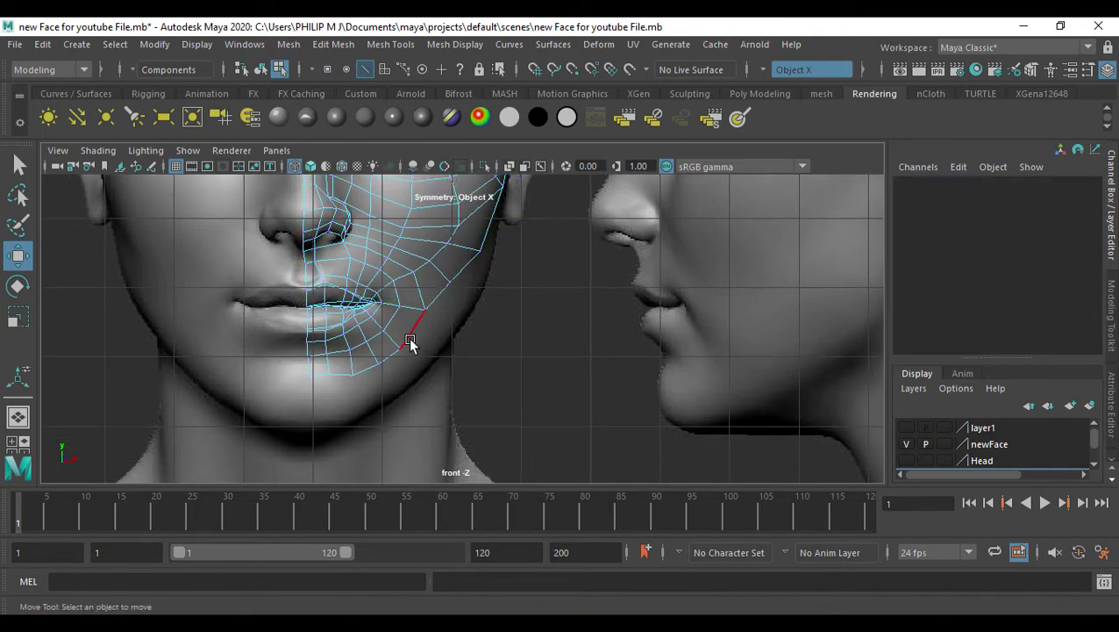
{"action": "left_click", "coordinate": [409, 339]}
{"action": "left_click", "coordinate": [392, 356], "text": "shift"}
{"action": "left_click", "coordinate": [362, 373], "text": "shift"}
{"action": "left_click", "coordinate": [339, 377], "text": "shift"}
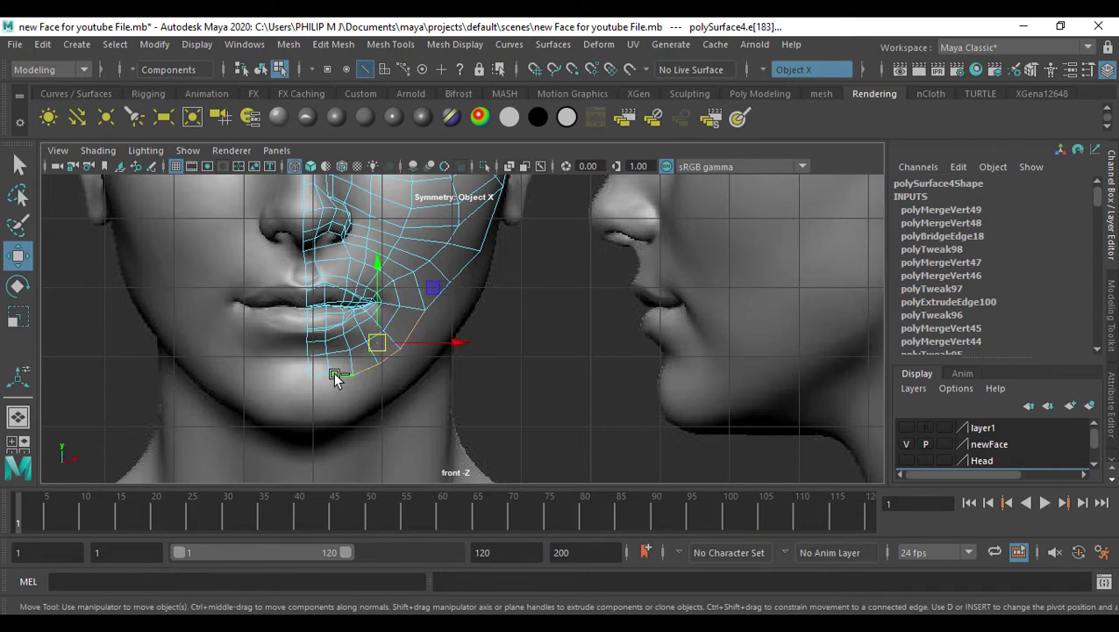
{"action": "left_click", "coordinate": [321, 377], "text": "shift"}
{"action": "key", "text": "space"}
{"action": "key", "text": "space"}
{"action": "scroll", "coordinate": [457, 361], "scroll_direction": "down", "scroll_amount": 6}
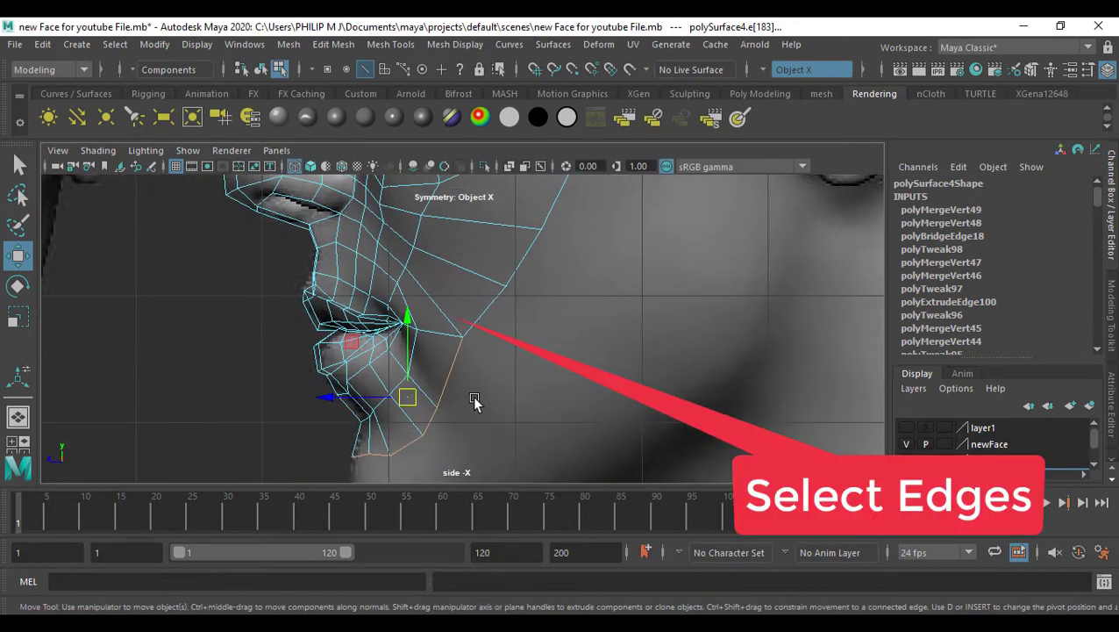
{"action": "key", "text": "ctrl+e"}
{"action": "key", "text": "w"}
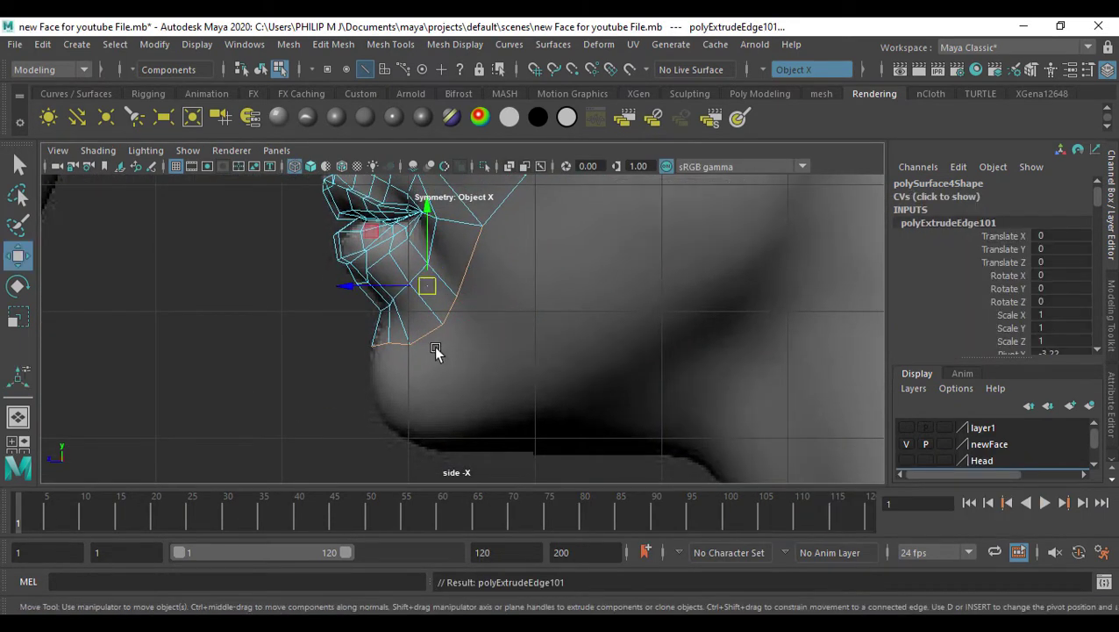
Place the extruded strip's new vertices in the side view, spreading them back across the jaw and down along the chin
{"action": "left_click", "coordinate": [434, 347]}
{"action": "scroll", "coordinate": [436, 343], "scroll_direction": "up", "scroll_amount": 1}
{"action": "left_click", "coordinate": [462, 274]}
{"action": "left_click", "coordinate": [451, 303], "text": "shift"}
{"action": "left_click_drag", "start_coordinate": [465, 274], "coordinate": [498, 292]}
{"action": "left_click", "coordinate": [428, 345]}
{"action": "left_click_drag", "start_coordinate": [428, 344], "coordinate": [369, 383]}
{"action": "left_click", "coordinate": [388, 379]}
{"action": "left_click", "coordinate": [395, 355]}
{"action": "left_click", "coordinate": [363, 395]}
{"action": "left_click", "coordinate": [369, 355]}
Flatten the three lower chin vertices vertically into a level row and move the rearmost one slightly back
{"action": "left_click", "coordinate": [435, 417]}
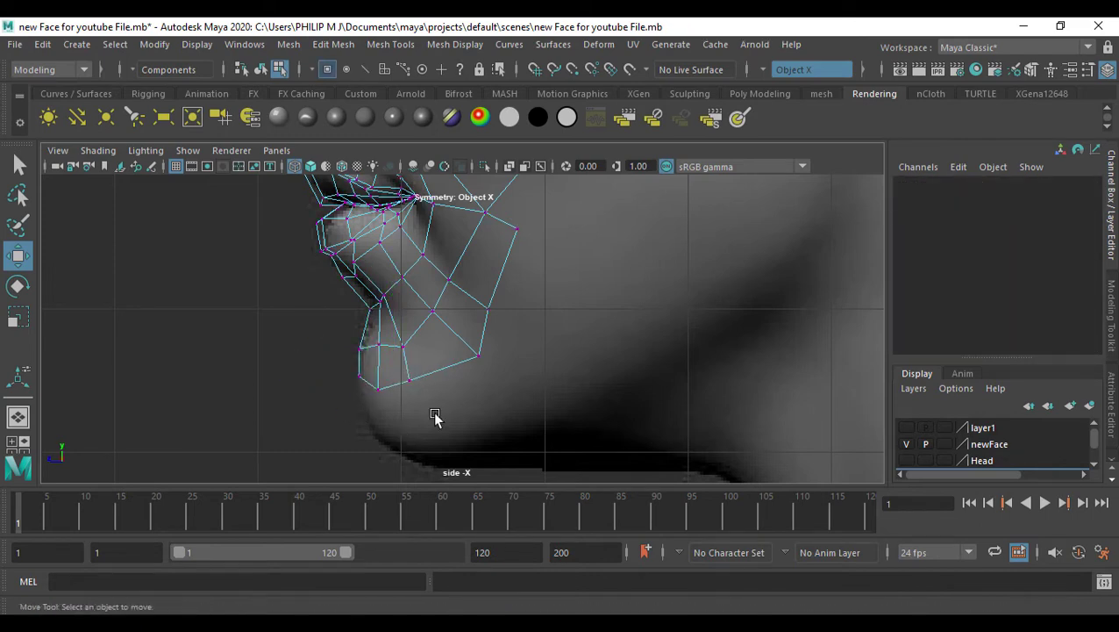
{"action": "left_click_drag", "start_coordinate": [443, 408], "coordinate": [338, 372]}
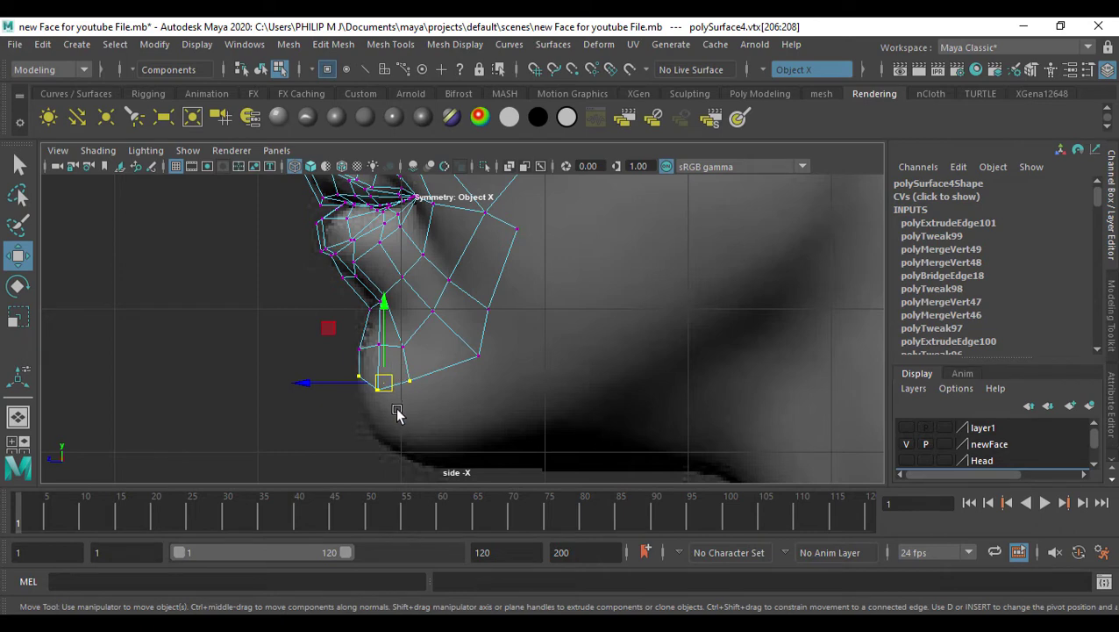
{"action": "key", "text": "r"}
{"action": "left_click_drag", "start_coordinate": [437, 412], "coordinate": [420, 378]}
{"action": "key", "text": "w"}
{"action": "left_click", "coordinate": [391, 408]}
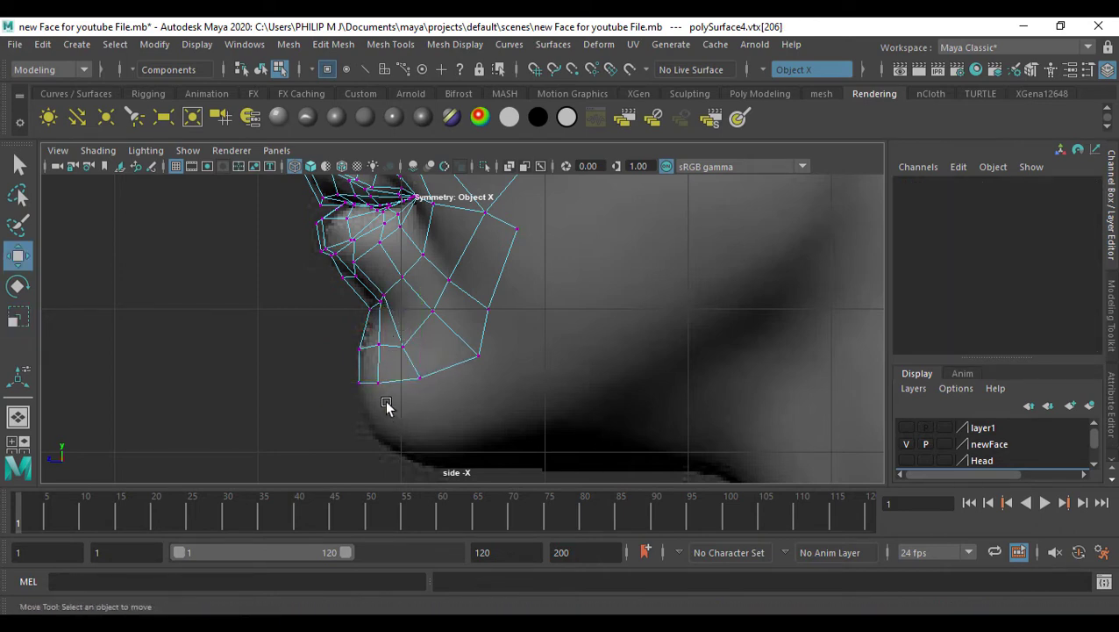
Move the chin strip's lower outer corner vertex slightly forward and up in the side view
{"action": "middle_click_drag", "start_coordinate": [480, 358], "coordinate": [493, 442], "text": "alt"}
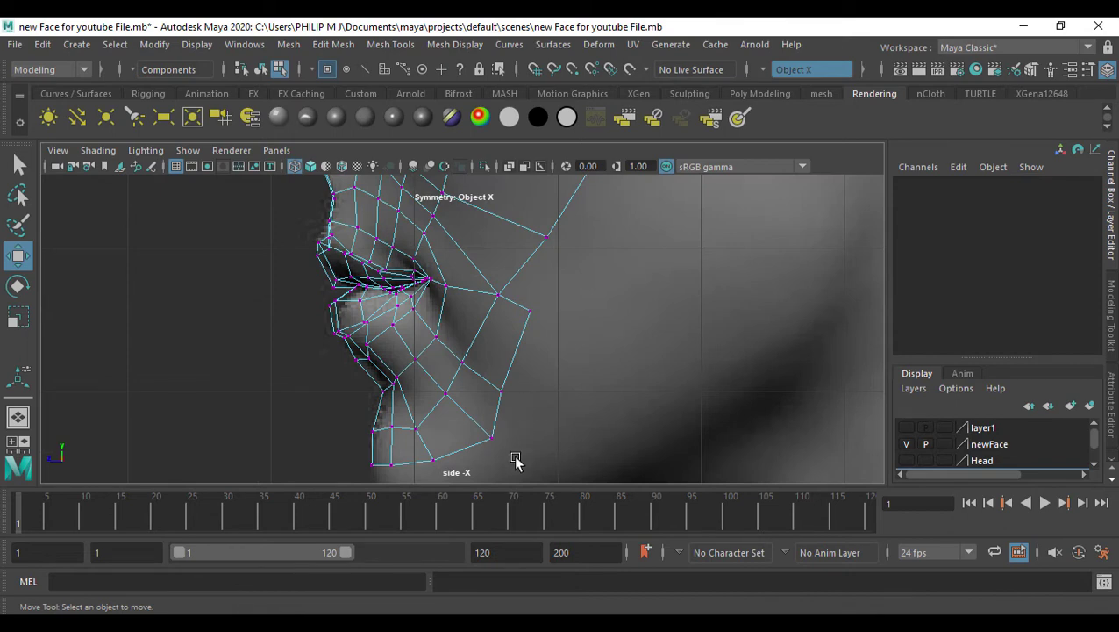
{"action": "left_click_drag", "start_coordinate": [514, 456], "coordinate": [478, 428]}
{"action": "middle_click_drag", "start_coordinate": [553, 356], "coordinate": [564, 382], "text": "alt"}
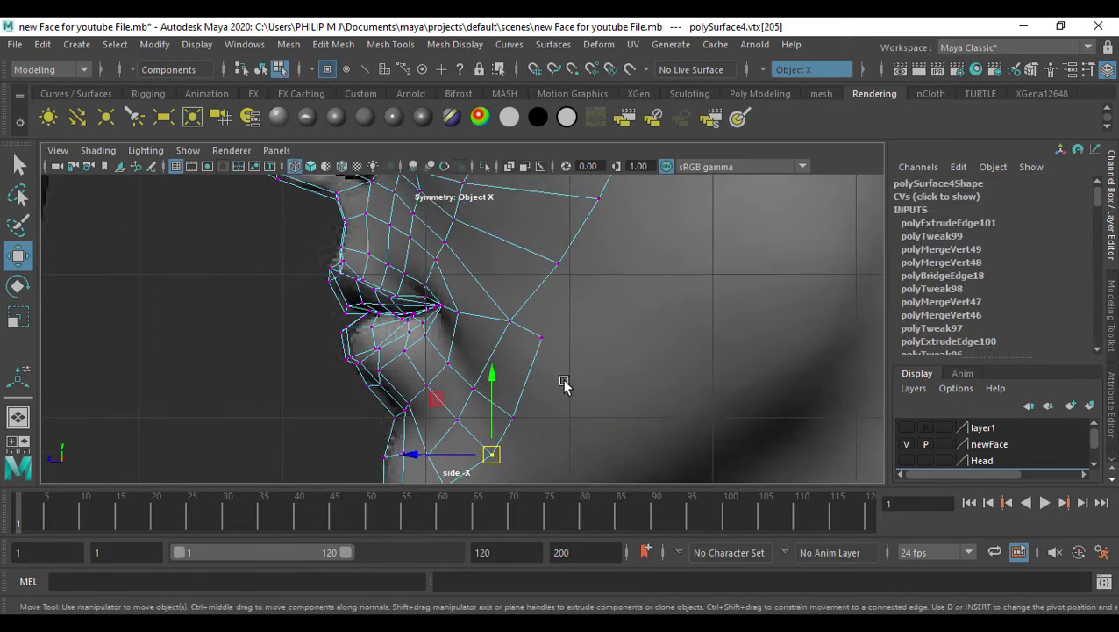
Move the chin strip's upper end vertex beside the mouth corner outward across the cheek in the front view
{"action": "left_click_drag", "start_coordinate": [564, 382], "coordinate": [536, 345]}
{"action": "key", "text": "space"}
{"action": "key", "text": "space"}
{"action": "middle_click_drag", "start_coordinate": [479, 419], "coordinate": [454, 360], "text": "alt"}
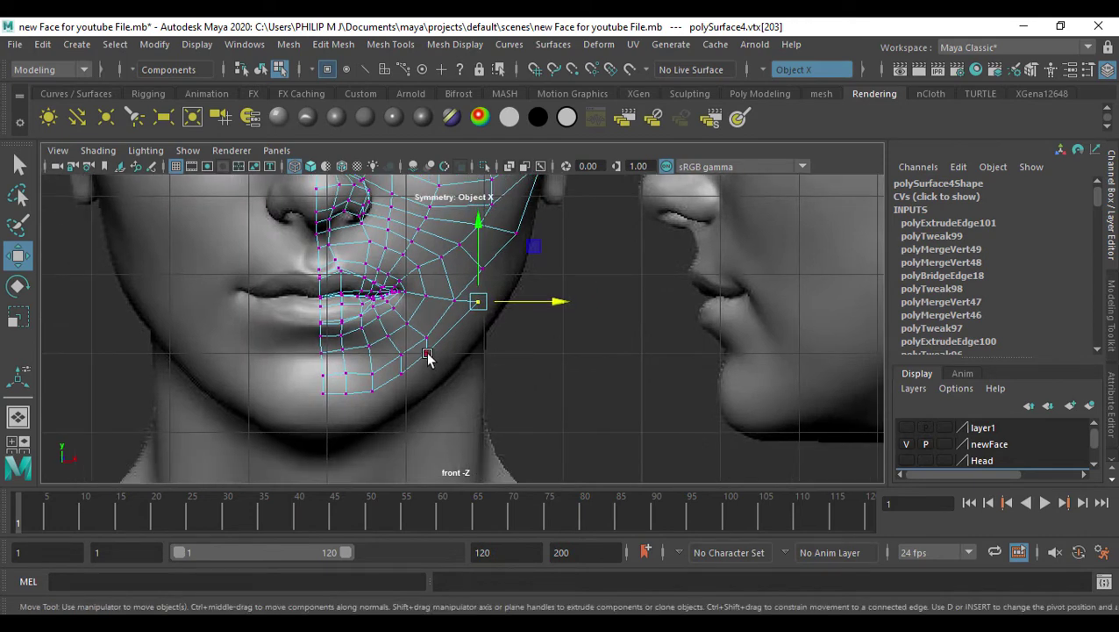
Spread the chin strip's outer vertices toward the jawline and lower its three bottom vertices in the front view
{"action": "left_click", "coordinate": [427, 355]}
{"action": "left_click_drag", "start_coordinate": [424, 354], "coordinate": [349, 406]}
{"action": "left_click", "coordinate": [420, 386]}
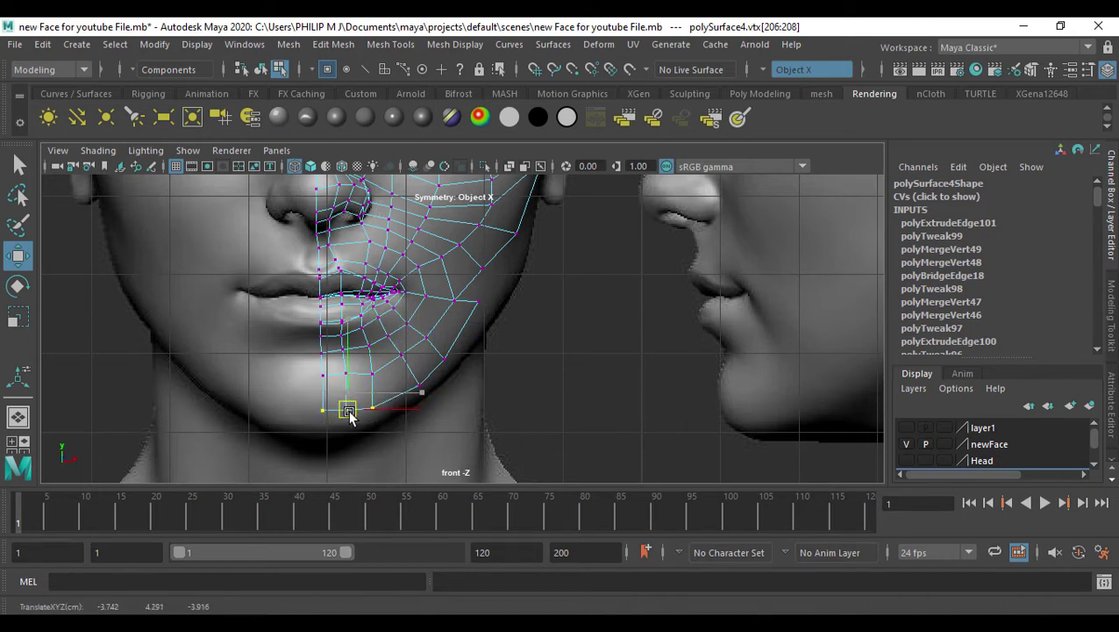
{"action": "middle_click_drag", "start_coordinate": [484, 306], "coordinate": [496, 373], "text": "alt"}
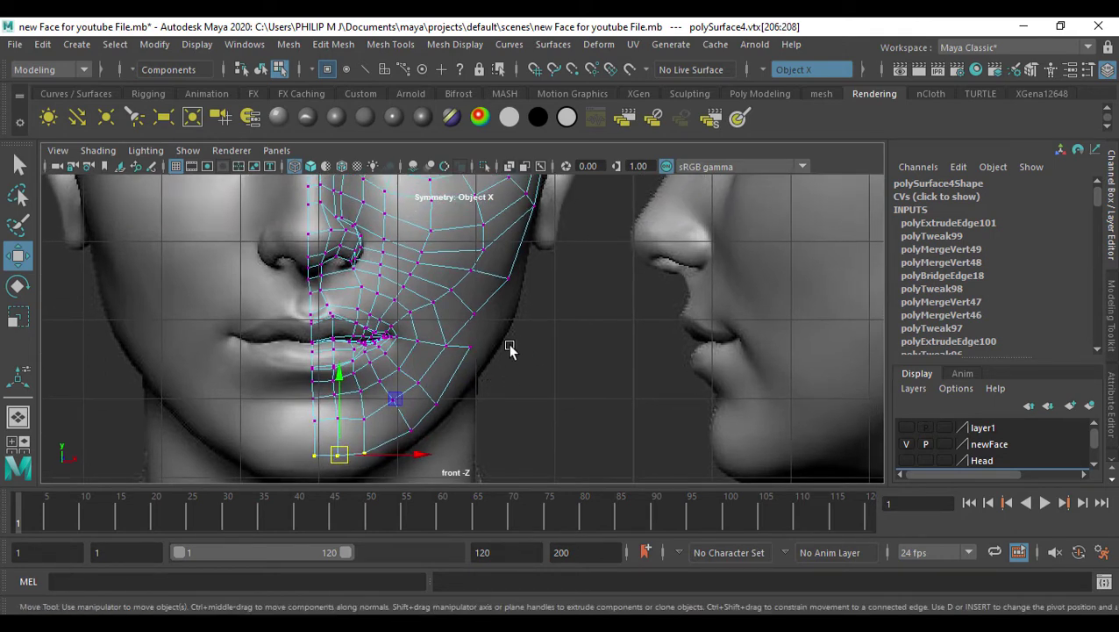
Move the cheek's lower corner vertex down onto the chin strip's upper end vertex and merge the two
{"action": "left_click", "coordinate": [473, 344]}
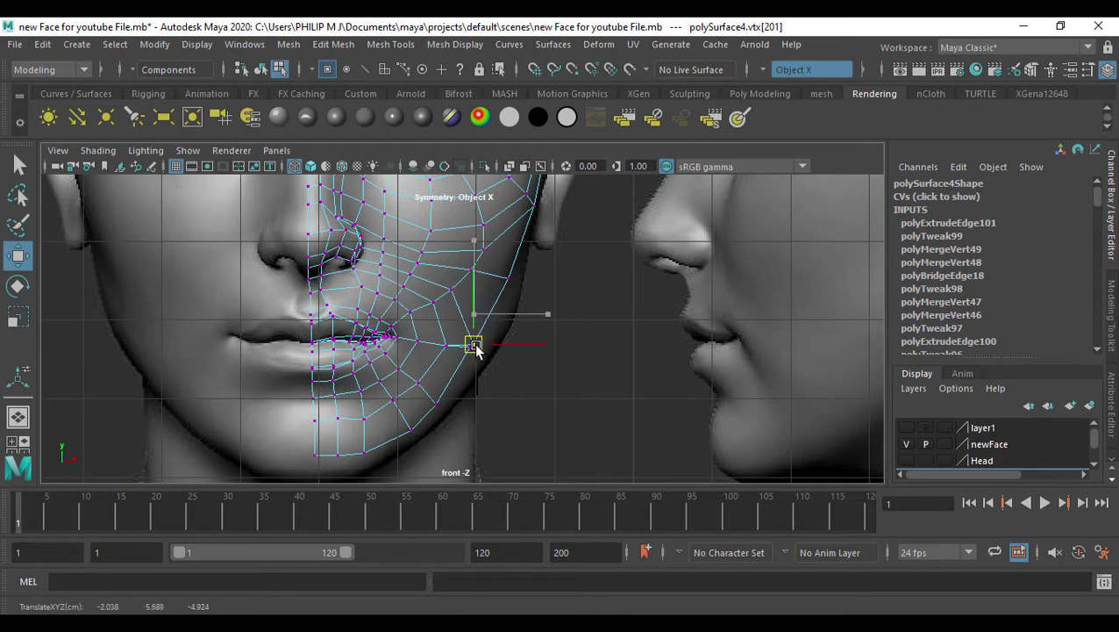
{"action": "middle_click_drag", "start_coordinate": [545, 347], "coordinate": [572, 362], "text": "alt"}
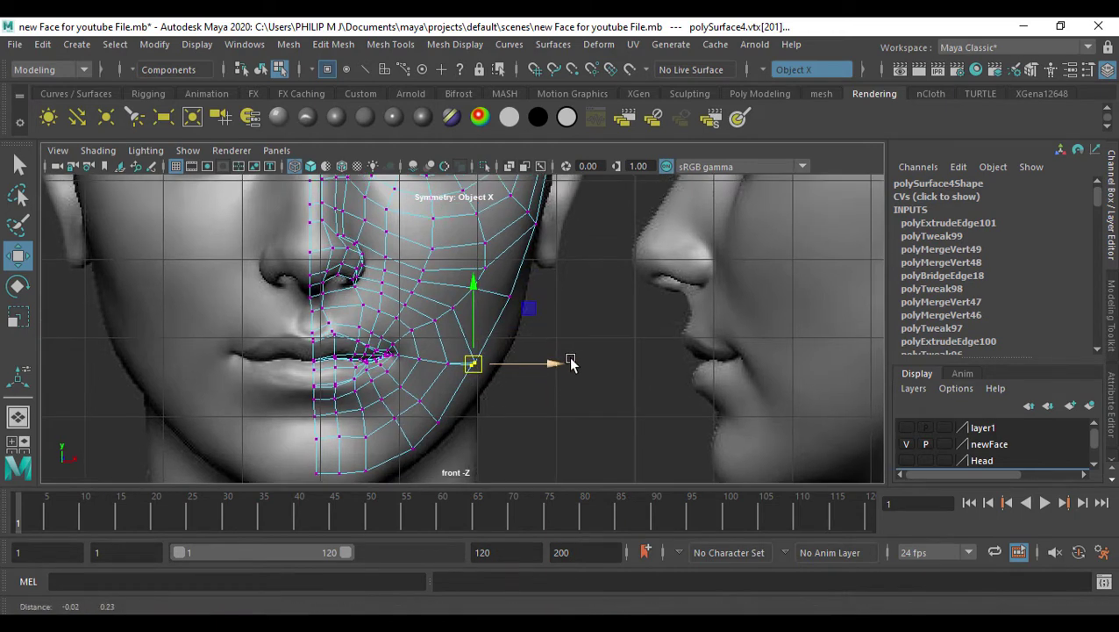
{"action": "left_click", "coordinate": [334, 43]}
{"action": "left_click", "coordinate": [361, 215]}
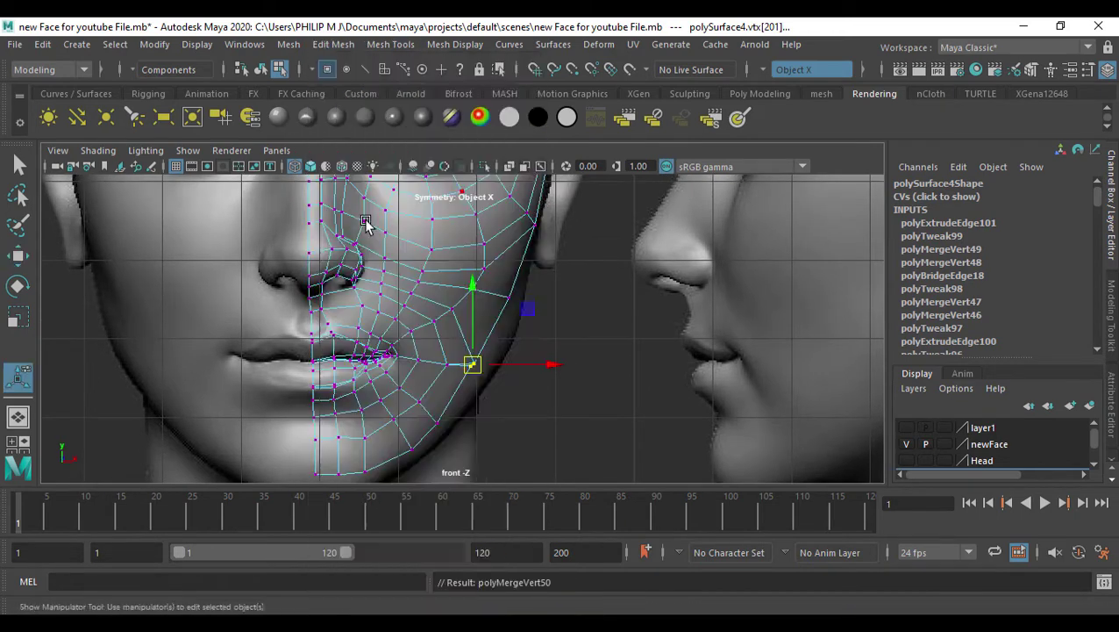
Adjust the merged jaw-edge vertex slightly in the side view and check it in the perspective view
{"action": "key", "text": "space"}
{"action": "key", "text": "space"}
{"action": "middle_click_drag", "start_coordinate": [613, 319], "coordinate": [604, 386], "text": "alt"}
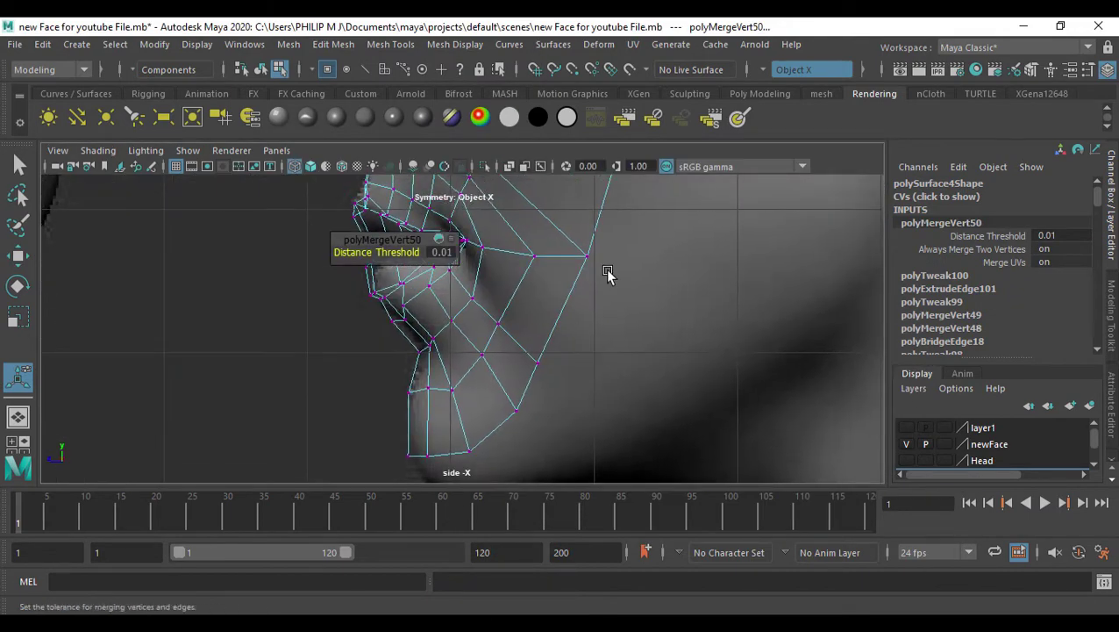
{"action": "middle_click_drag", "start_coordinate": [607, 272], "coordinate": [658, 387], "text": "alt"}
{"action": "scroll", "coordinate": [578, 290], "scroll_direction": "down", "scroll_amount": 3}
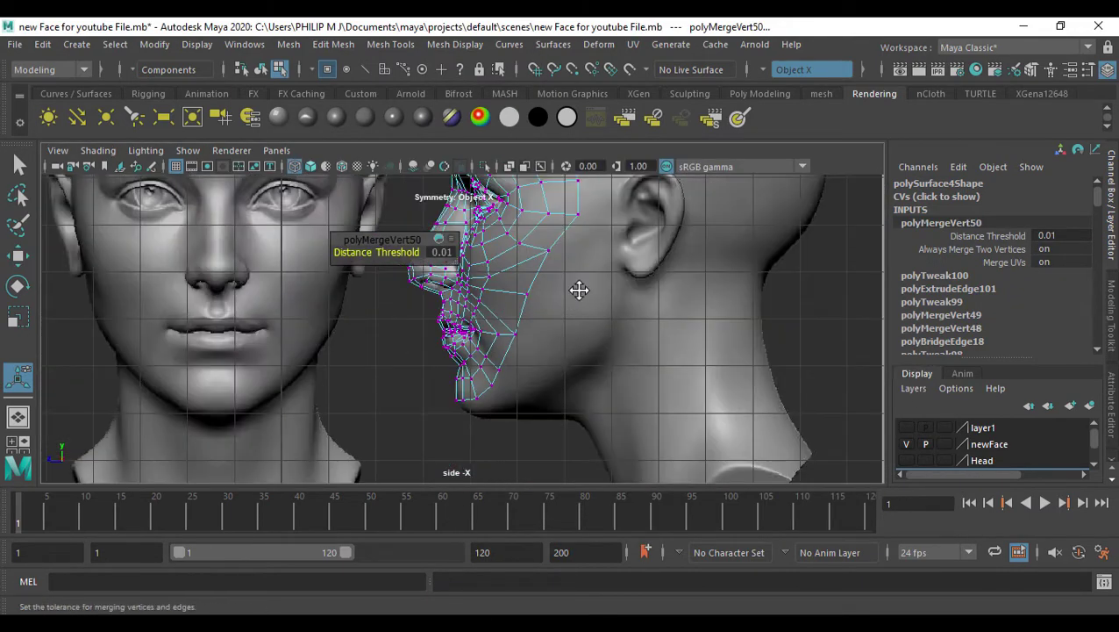
{"action": "scroll", "coordinate": [555, 292], "scroll_direction": "up", "scroll_amount": 2}
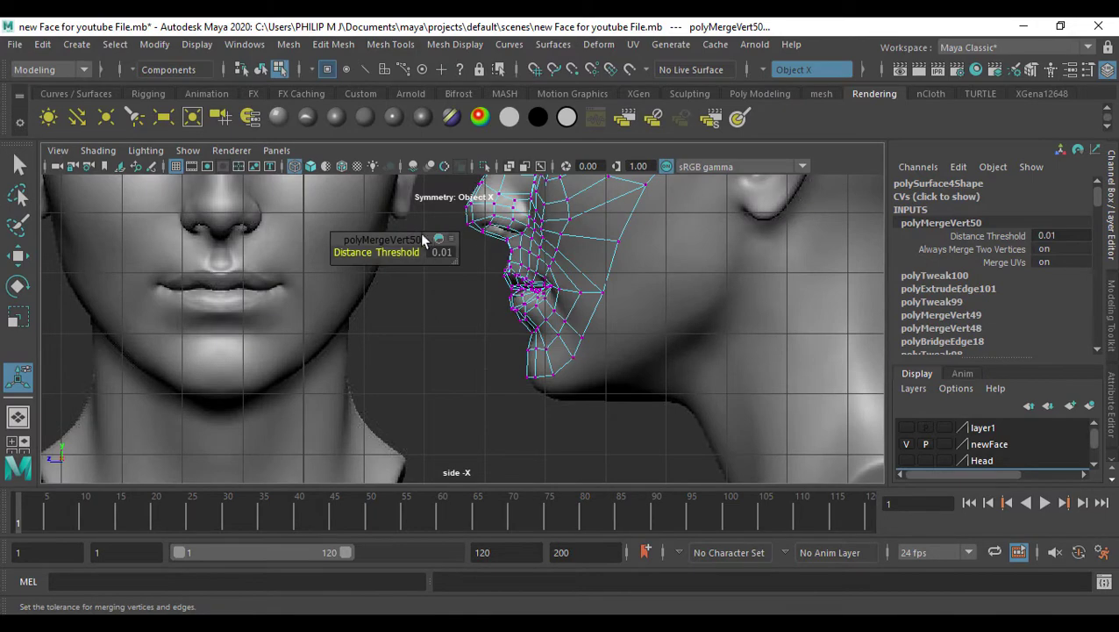
{"action": "left_click", "coordinate": [608, 290]}
{"action": "key", "text": "w"}
{"action": "key", "text": "space"}
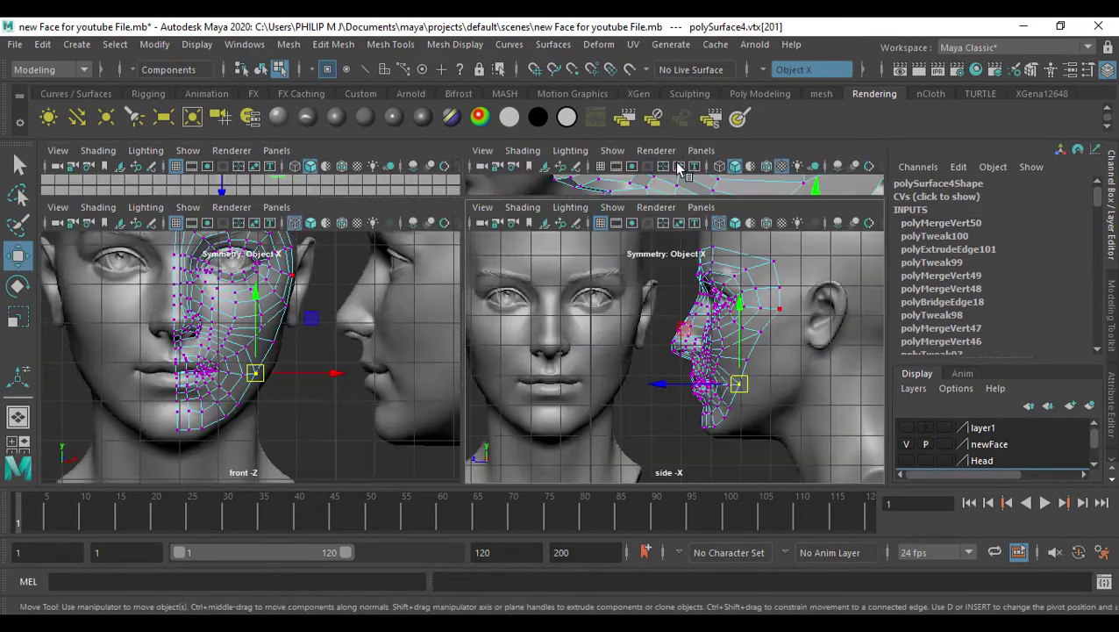
{"action": "key", "text": "space"}
{"action": "left_click_drag", "start_coordinate": [525, 280], "coordinate": [579, 368], "text": "alt"}
{"action": "key", "text": "space"}
{"action": "key", "text": "space"}
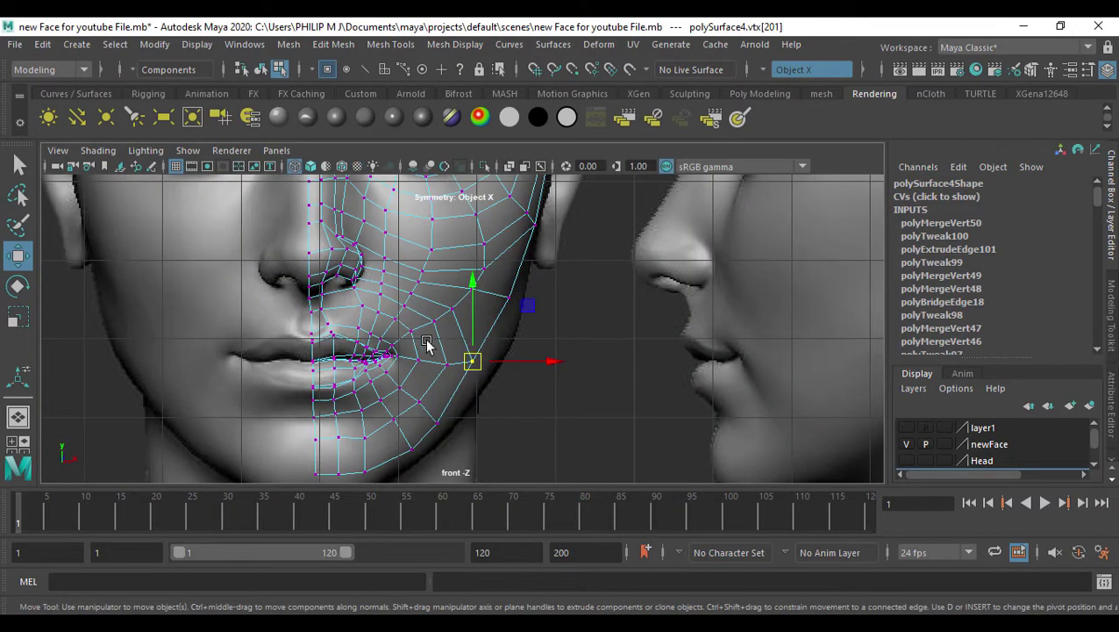
Move the two cheek vertices beside the mouth corner outward and the outer cheek edge vertex slightly down in the front view
{"action": "left_click", "coordinate": [467, 362]}
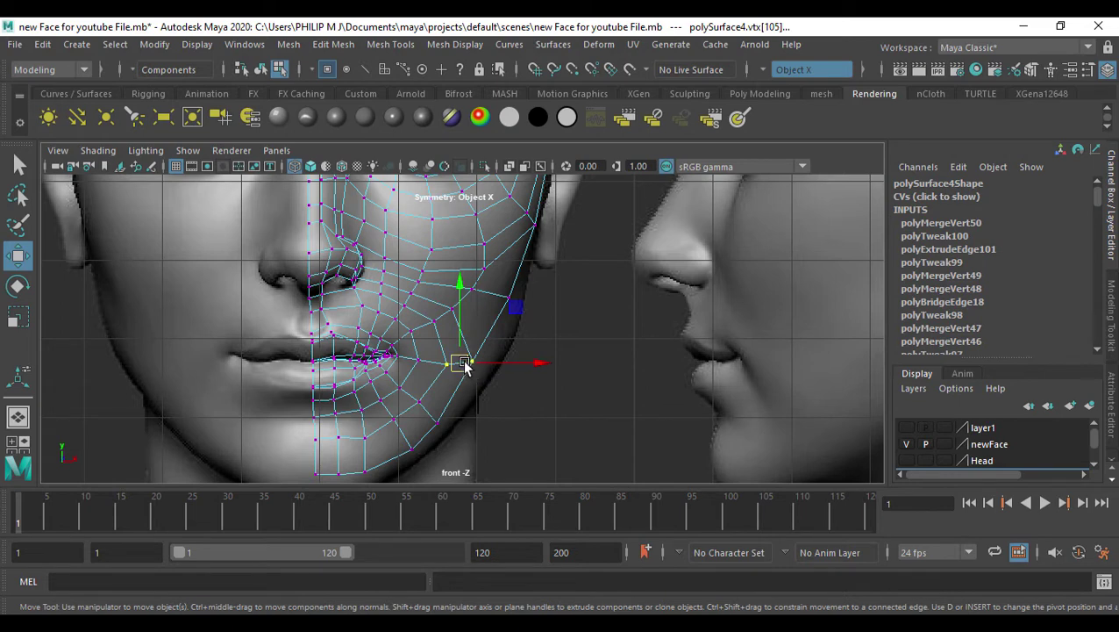
{"action": "left_click", "coordinate": [434, 322]}
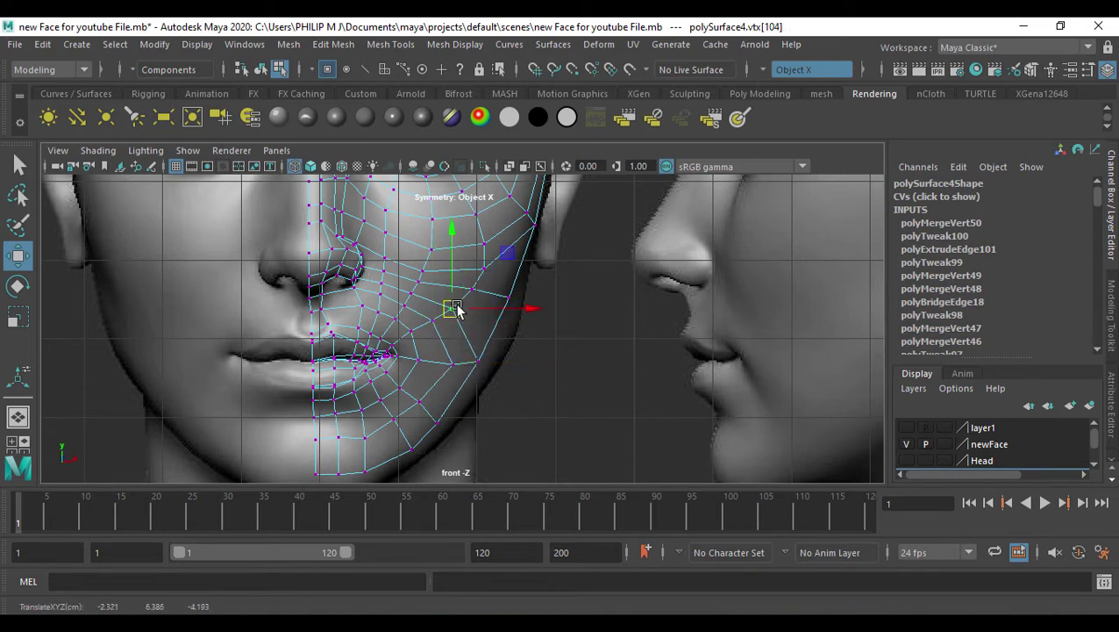
{"action": "left_click_drag", "start_coordinate": [454, 306], "coordinate": [458, 316]}
{"action": "middle_click_drag", "start_coordinate": [546, 305], "coordinate": [544, 366], "text": "alt"}
{"action": "left_click", "coordinate": [532, 290]}
{"action": "left_click_drag", "start_coordinate": [532, 290], "coordinate": [530, 307]}
Fine-tune the positions of the cheek vertices in the perspective view
{"action": "key", "text": "space"}
{"action": "key", "text": "space"}
{"action": "left_click_drag", "start_coordinate": [519, 353], "coordinate": [523, 379], "text": "alt"}
{"action": "left_click", "coordinate": [559, 355]}
{"action": "left_click", "coordinate": [512, 342]}
{"action": "left_click_drag", "start_coordinate": [452, 370], "coordinate": [449, 369]}
{"action": "left_click_drag", "start_coordinate": [596, 363], "coordinate": [540, 386]}
Extrude the nostril opening's border edges and scale the new ring inward
{"action": "left_click_drag", "start_coordinate": [540, 386], "coordinate": [479, 399], "text": "alt"}
{"action": "key", "text": "F10"}
{"action": "left_click", "coordinate": [411, 321]}
{"action": "key", "text": "ctrl+e"}
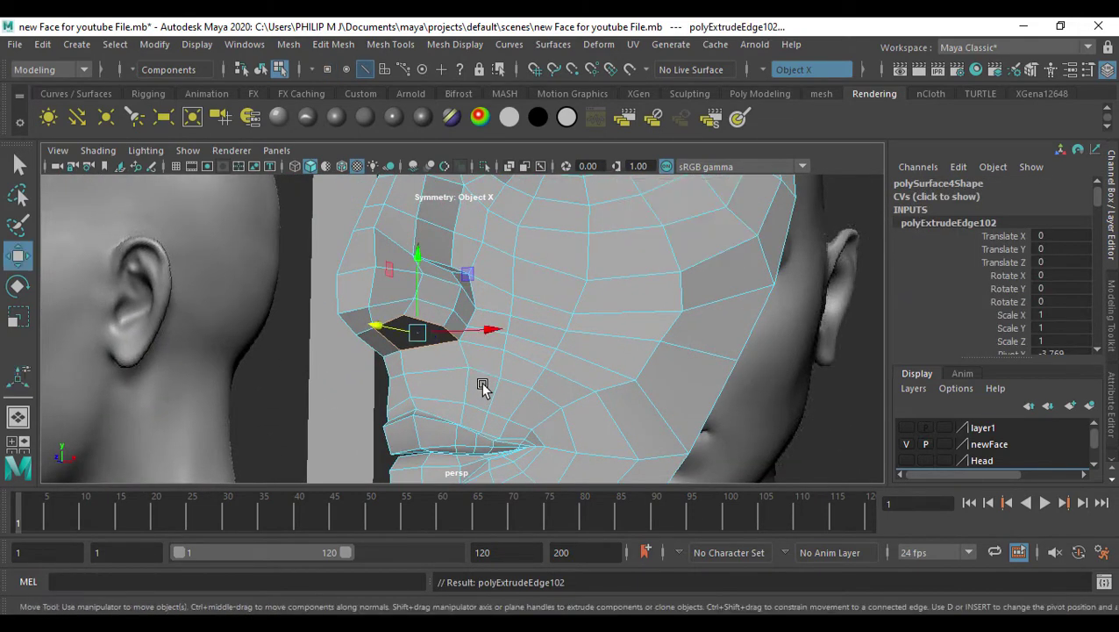
{"action": "key", "text": "r"}
{"action": "scroll", "coordinate": [387, 349], "scroll_direction": "up", "scroll_amount": 5}
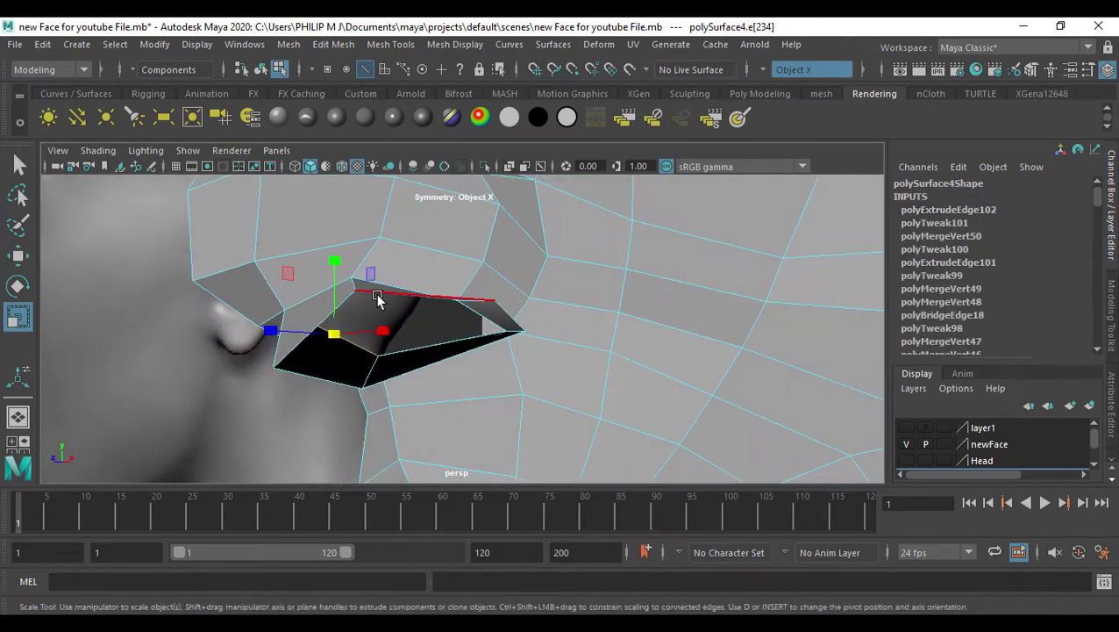
{"action": "left_click", "coordinate": [377, 298]}
{"action": "mouse_move", "coordinate": [401, 342]}
{"action": "left_mouse_down"}
{"action": "mouse_move", "coordinate": [320, 370]}
{"action": "mouse_move", "coordinate": [505, 352]}
{"action": "mouse_move", "coordinate": [414, 340]}
{"action": "left_mouse_up"}
Move the extruded nostril ring up into the nose in the perspective view
{"action": "key", "text": "w"}
{"action": "left_click_drag", "start_coordinate": [489, 340], "coordinate": [369, 360], "text": "alt"}
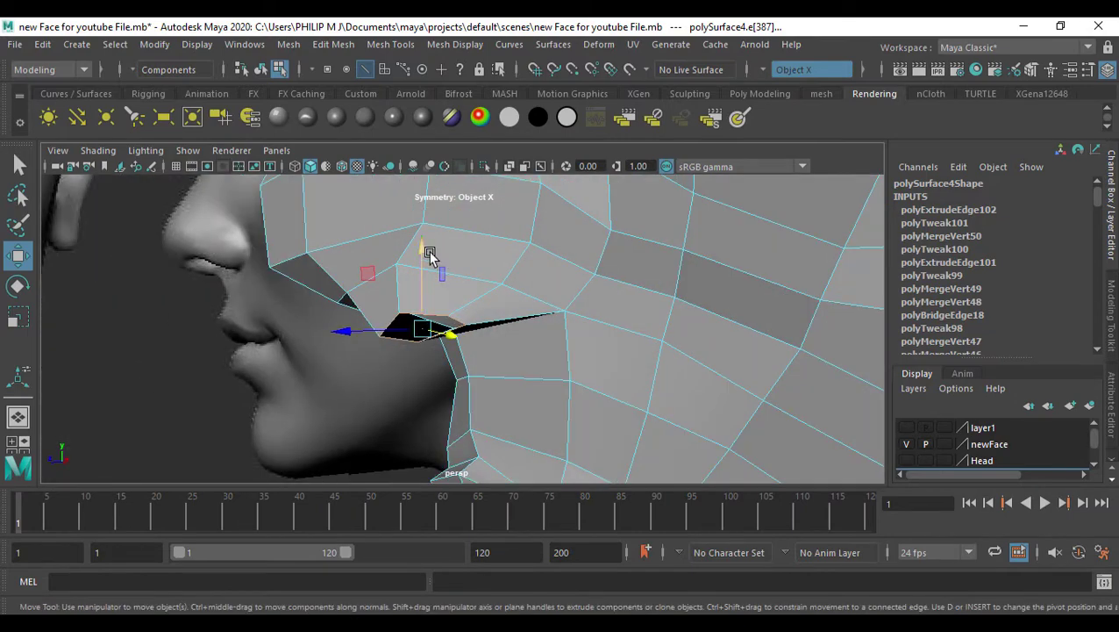
{"action": "left_click_drag", "start_coordinate": [430, 250], "coordinate": [456, 220]}
{"action": "left_click_drag", "start_coordinate": [457, 309], "coordinate": [524, 304], "text": "alt"}
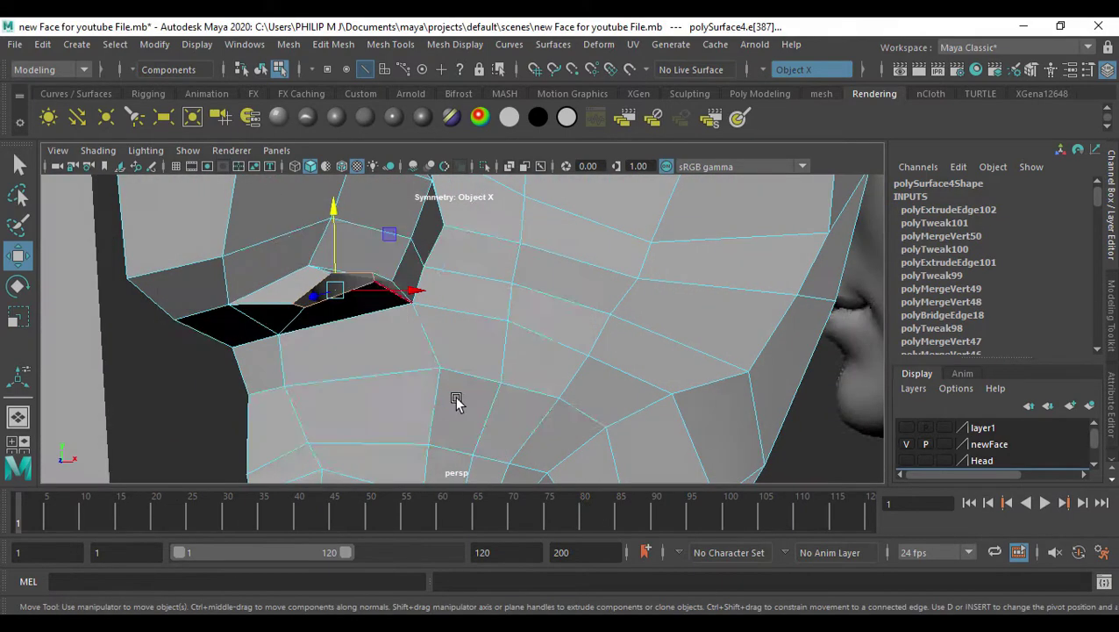
Shift the nostril ring up and toward the nose's centre line in the front view
{"action": "key", "text": "space"}
{"action": "key", "text": "space"}
{"action": "middle_click_drag", "start_coordinate": [510, 362], "coordinate": [625, 332], "text": "alt"}
{"action": "right_click_drag", "start_coordinate": [624, 332], "coordinate": [692, 329], "text": "alt"}
{"action": "middle_click_drag", "start_coordinate": [479, 424], "coordinate": [503, 359], "text": "alt"}
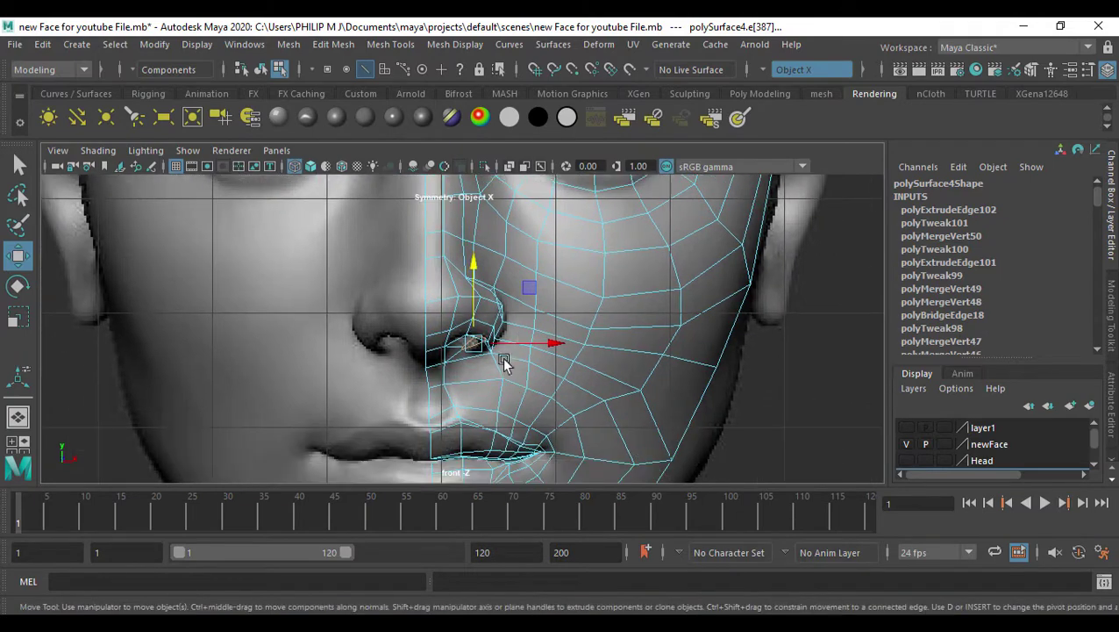
{"action": "left_click_drag", "start_coordinate": [474, 343], "coordinate": [447, 321]}
Refine the nostril ring's depth and placement inside the nose from below in the perspective view
{"action": "key", "text": "space"}
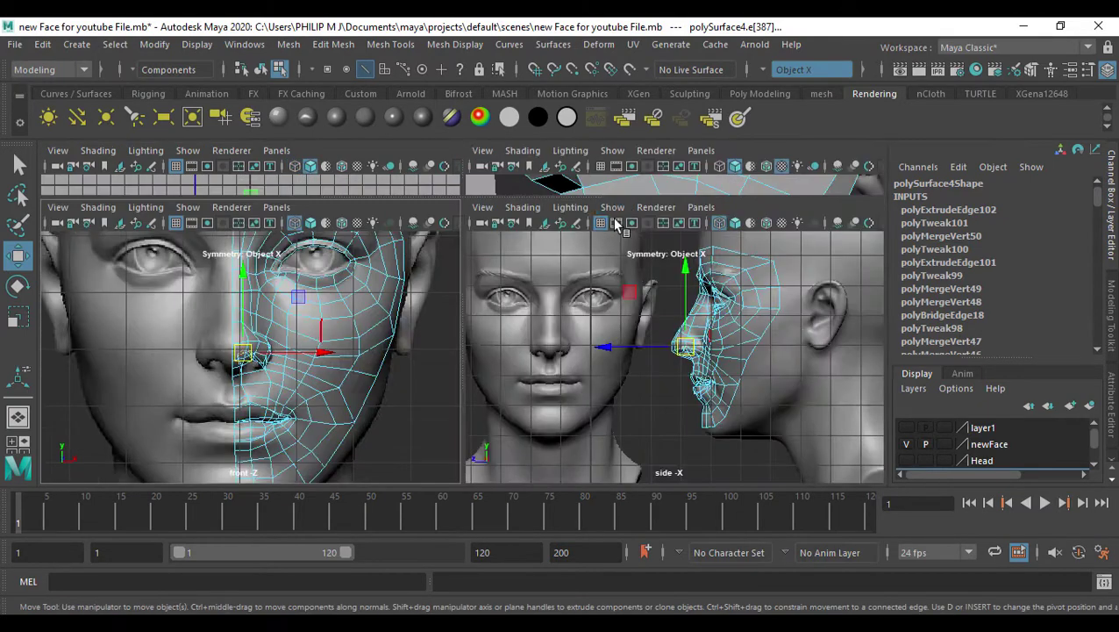
{"action": "key", "text": "space"}
{"action": "left_click_drag", "start_coordinate": [602, 245], "coordinate": [377, 295], "text": "alt"}
{"action": "left_click_drag", "start_coordinate": [332, 254], "coordinate": [585, 325]}
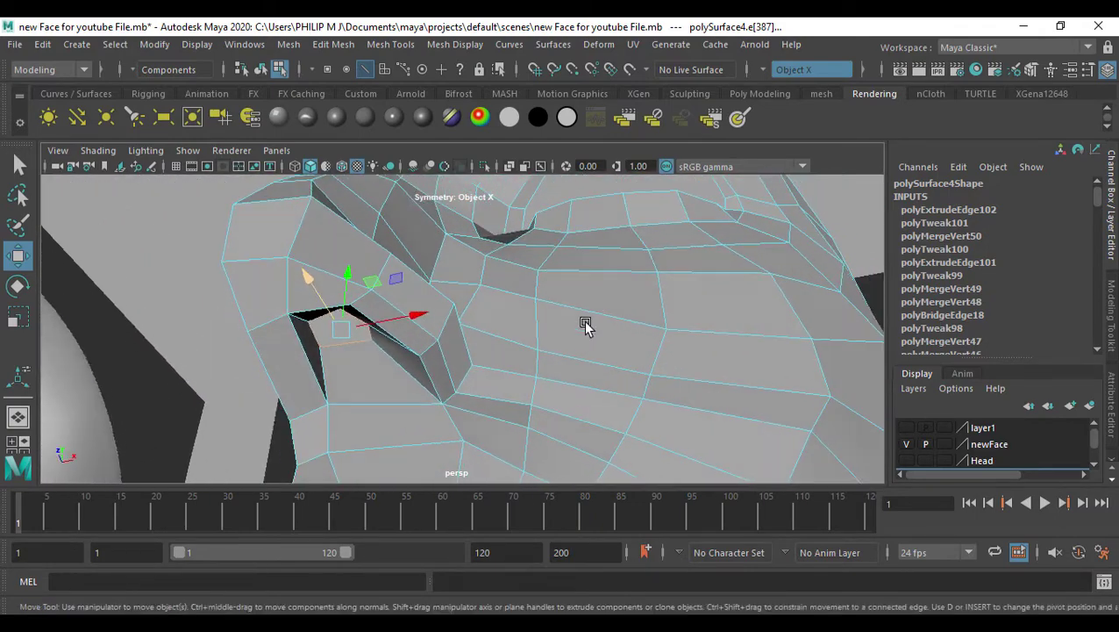
{"action": "left_click_drag", "start_coordinate": [413, 360], "coordinate": [462, 289], "text": "alt"}
{"action": "left_click_drag", "start_coordinate": [337, 243], "coordinate": [345, 249]}
{"action": "left_click_drag", "start_coordinate": [446, 296], "coordinate": [450, 348], "text": "alt"}
{"action": "left_click_drag", "start_coordinate": [453, 309], "coordinate": [475, 302], "text": "alt"}
{"action": "left_click_drag", "start_coordinate": [446, 342], "coordinate": [500, 324], "text": "alt"}
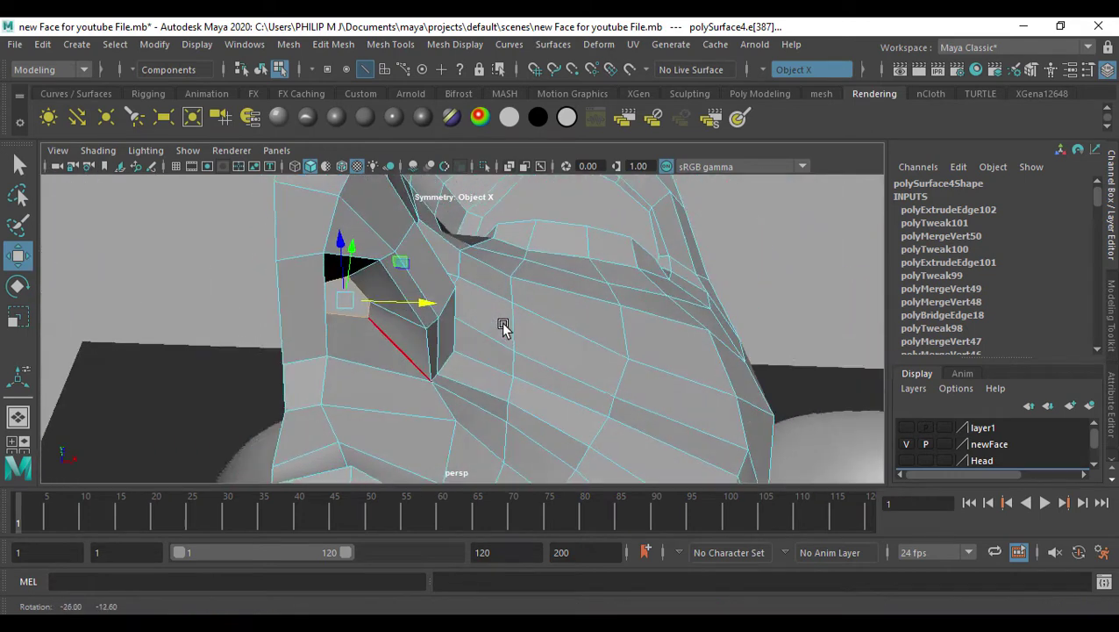
Insert an edge loop around the nostril's inner wall near its rim and preview the mesh smoothed
{"action": "left_click", "coordinate": [390, 44]}
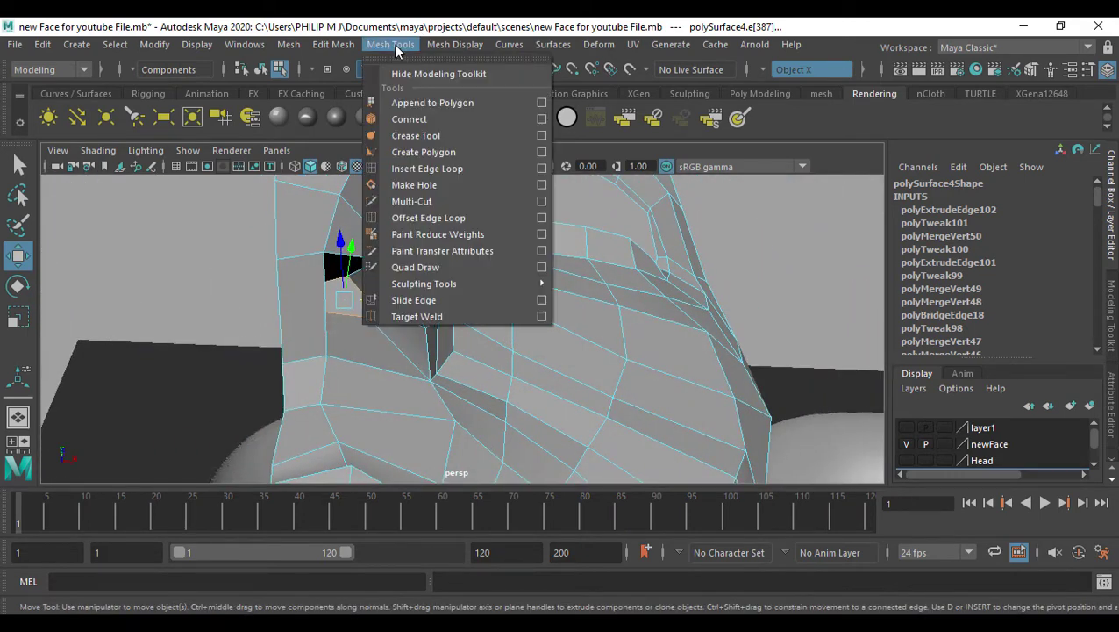
{"action": "left_click", "coordinate": [429, 169]}
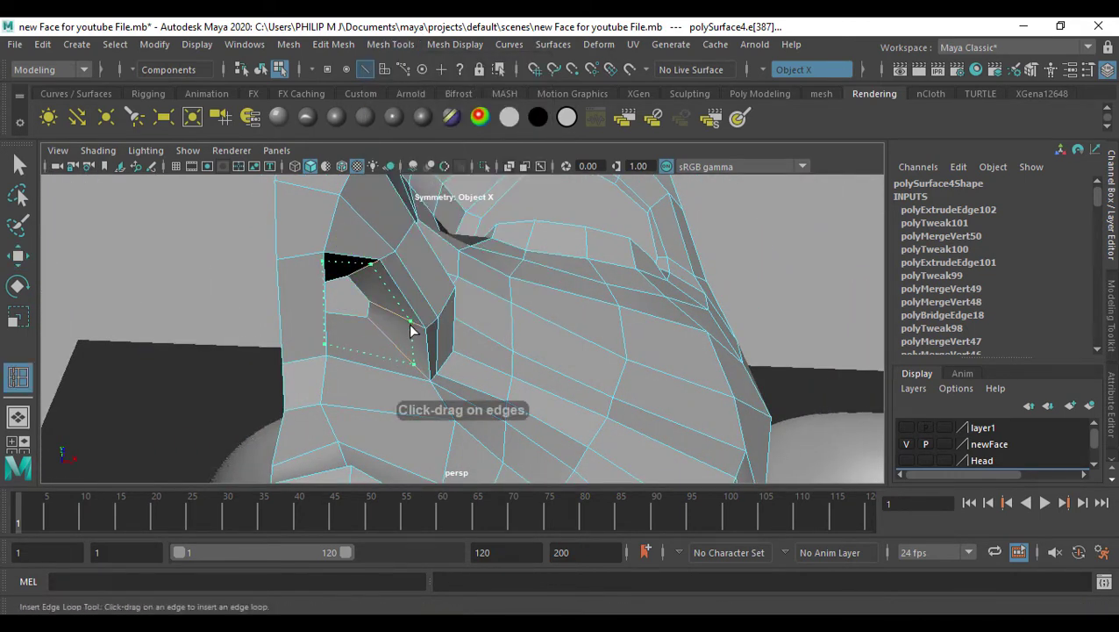
{"action": "left_click", "coordinate": [411, 331]}
{"action": "left_click_drag", "start_coordinate": [524, 325], "coordinate": [466, 350], "text": "alt"}
{"action": "key", "text": "q"}
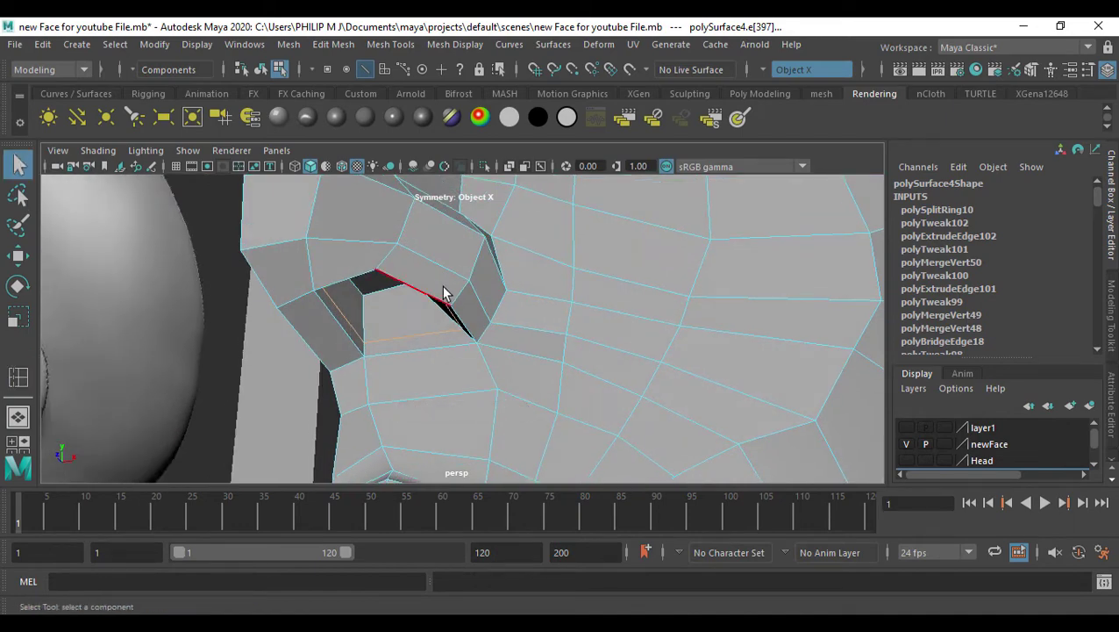
{"action": "key", "text": "F8"}
{"action": "left_click_drag", "start_coordinate": [545, 269], "coordinate": [488, 311], "text": "alt"}
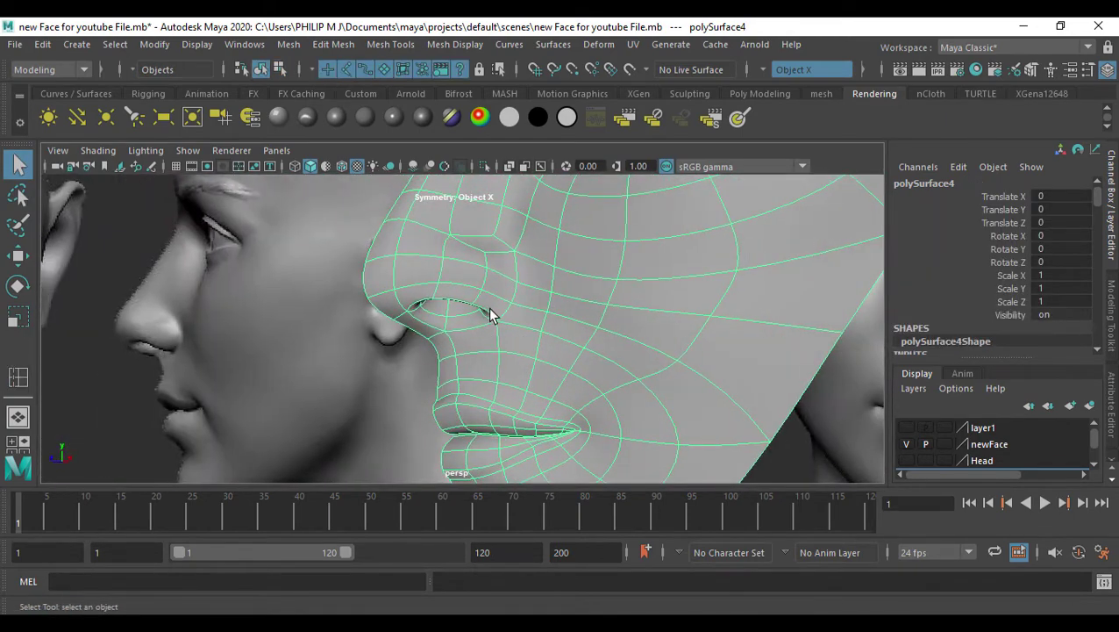
Reposition the vertices around the nostril wing, raising the crease vertex where the wing meets the cheek
{"action": "scroll", "coordinate": [490, 308], "scroll_direction": "up", "scroll_amount": 3}
{"action": "middle_click_drag", "start_coordinate": [490, 309], "coordinate": [507, 360], "text": "alt"}
{"action": "left_click_drag", "start_coordinate": [507, 361], "coordinate": [499, 339], "text": "alt"}
{"action": "right_click_drag", "start_coordinate": [570, 345], "coordinate": [539, 347]}
{"action": "left_click_drag", "start_coordinate": [539, 347], "coordinate": [550, 339], "text": "alt"}
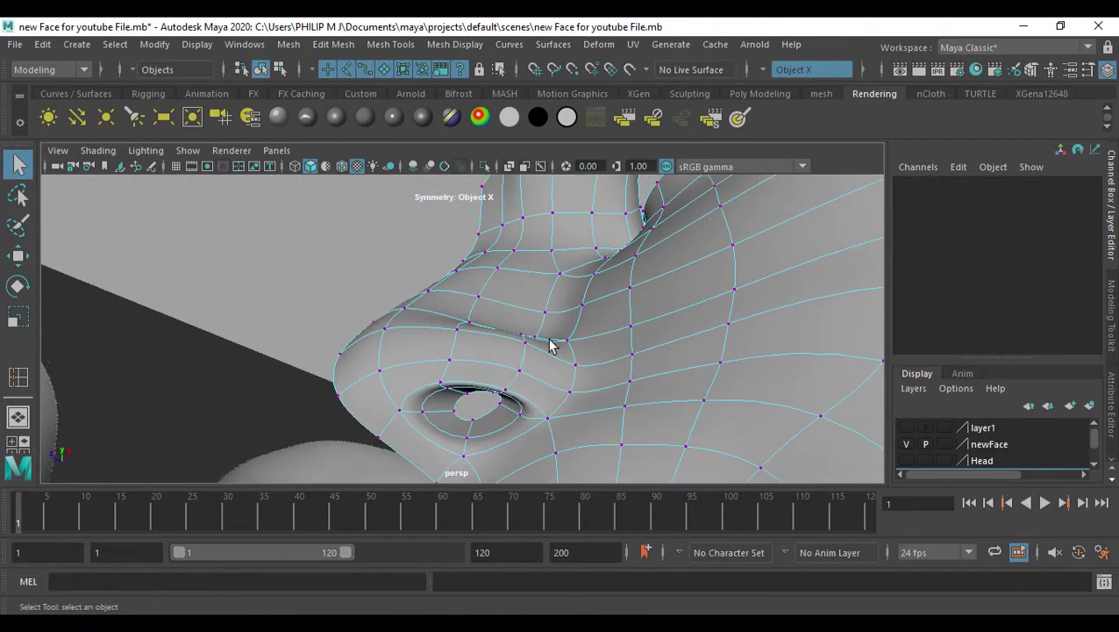
{"action": "left_click", "coordinate": [521, 375]}
{"action": "left_click_drag", "start_coordinate": [512, 395], "coordinate": [675, 443], "text": "alt"}
{"action": "key", "text": "w"}
{"action": "left_click_drag", "start_coordinate": [481, 342], "coordinate": [447, 268]}
{"action": "left_click", "coordinate": [462, 316]}
{"action": "left_click", "coordinate": [538, 295]}
{"action": "left_click_drag", "start_coordinate": [485, 228], "coordinate": [497, 209]}
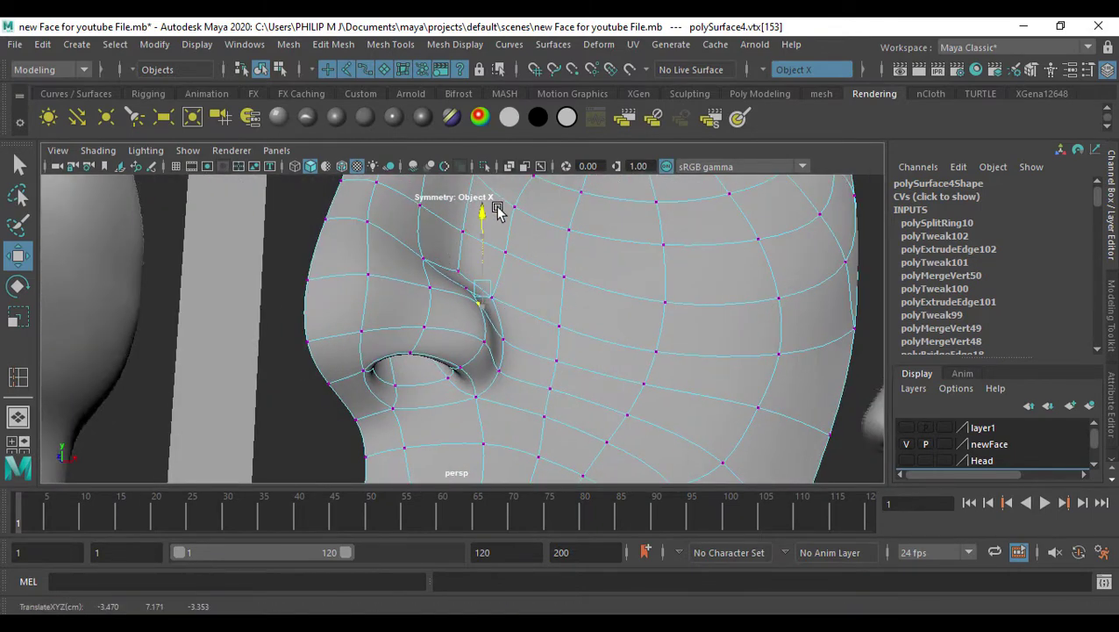
Examine the half face's overall shape and outer cheek edge from several angles in the perspective view
{"action": "scroll", "coordinate": [605, 343], "scroll_direction": "down", "scroll_amount": 3}
{"action": "left_click_drag", "start_coordinate": [604, 342], "coordinate": [566, 399], "text": "alt"}
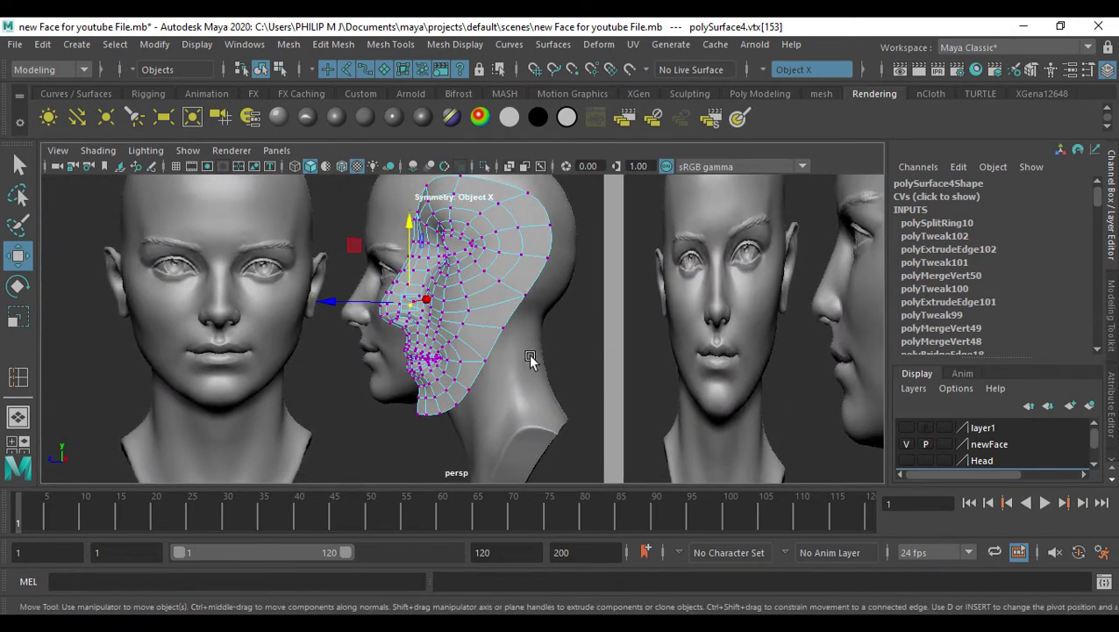
{"action": "left_click_drag", "start_coordinate": [530, 360], "coordinate": [547, 416], "text": "alt"}
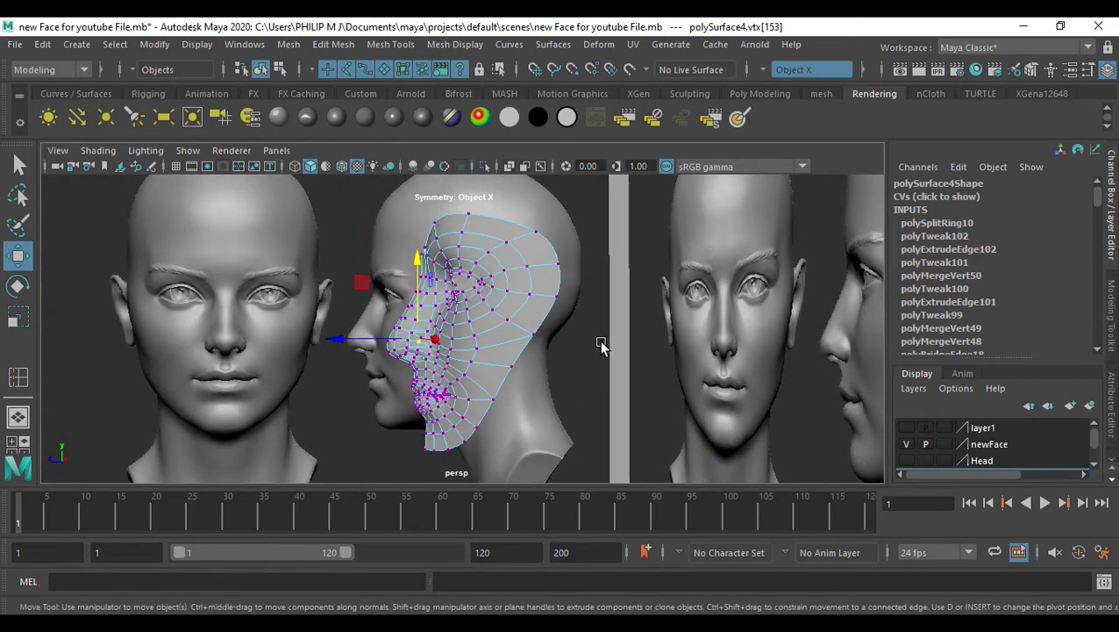
{"action": "left_click_drag", "start_coordinate": [599, 339], "coordinate": [509, 308], "text": "alt"}
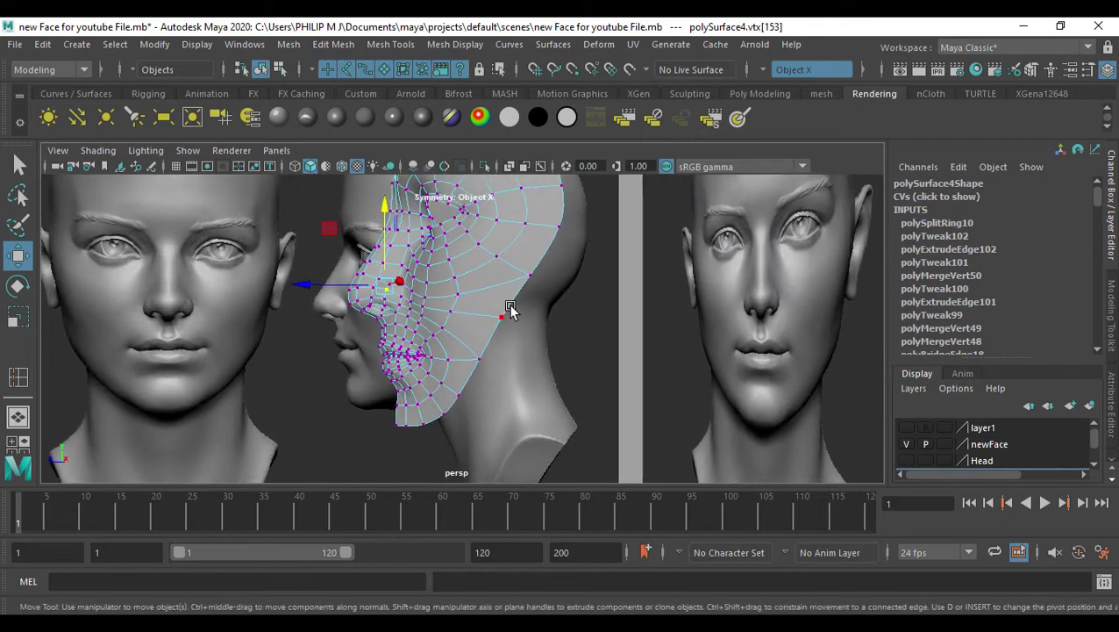
{"action": "key", "text": "F10"}
{"action": "left_click", "coordinate": [516, 299]}
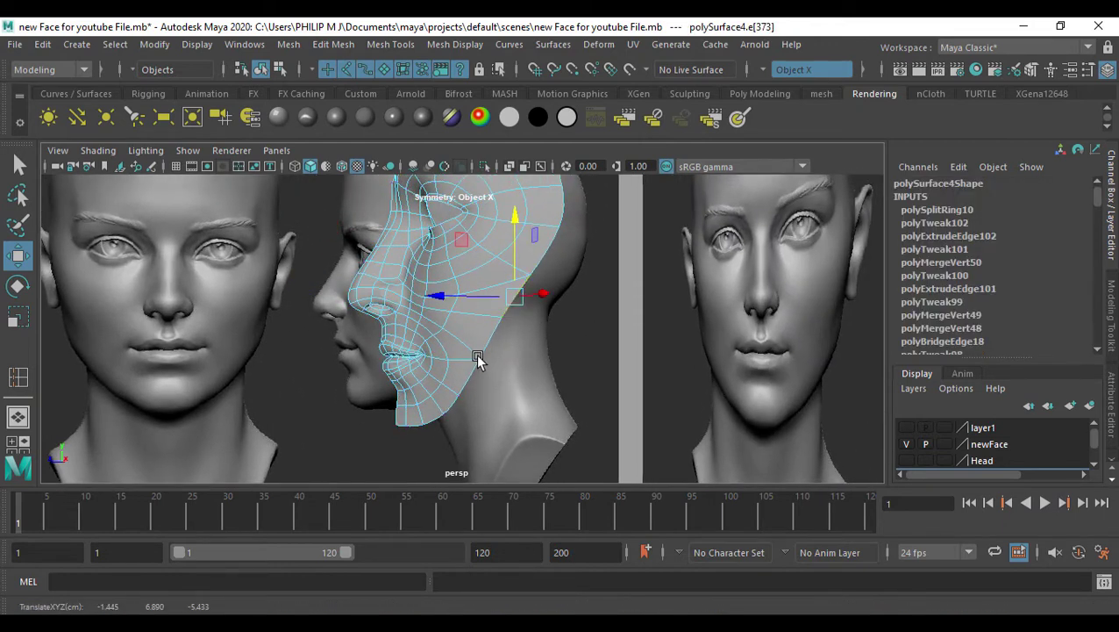
{"action": "left_click_drag", "start_coordinate": [477, 360], "coordinate": [487, 325], "text": "alt"}
{"action": "key", "text": "F8"}
{"action": "left_click_drag", "start_coordinate": [424, 302], "coordinate": [476, 321], "text": "alt"}
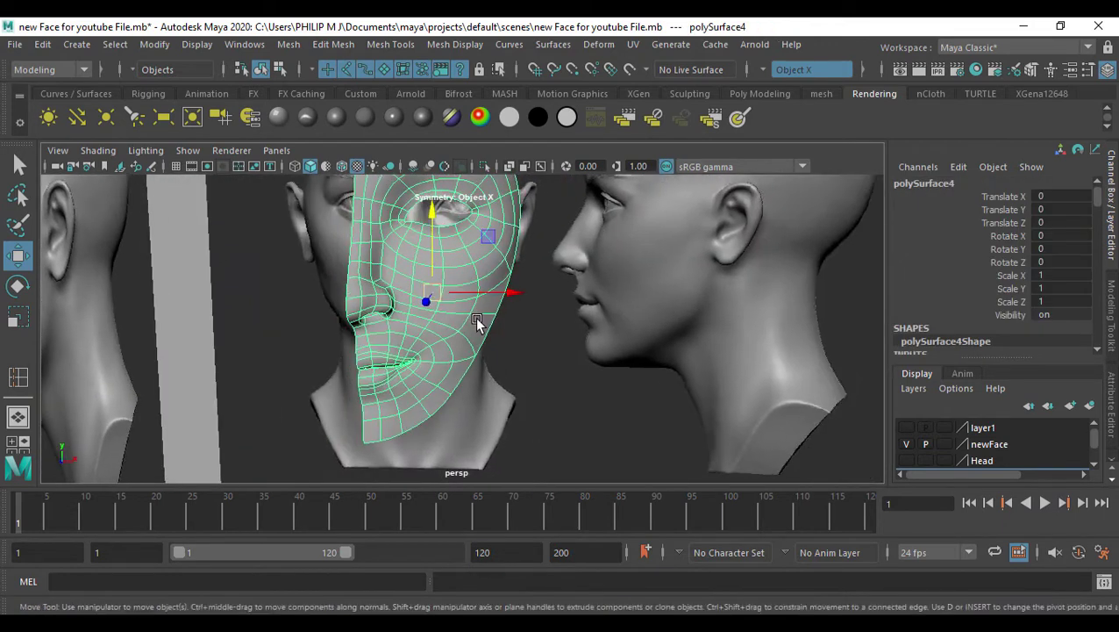
Select all vertices along the face's centre line in the front view and scale them horizontally into a straight vertical line
{"action": "key", "text": "space"}
{"action": "key", "text": "space"}
{"action": "key", "text": "F9"}
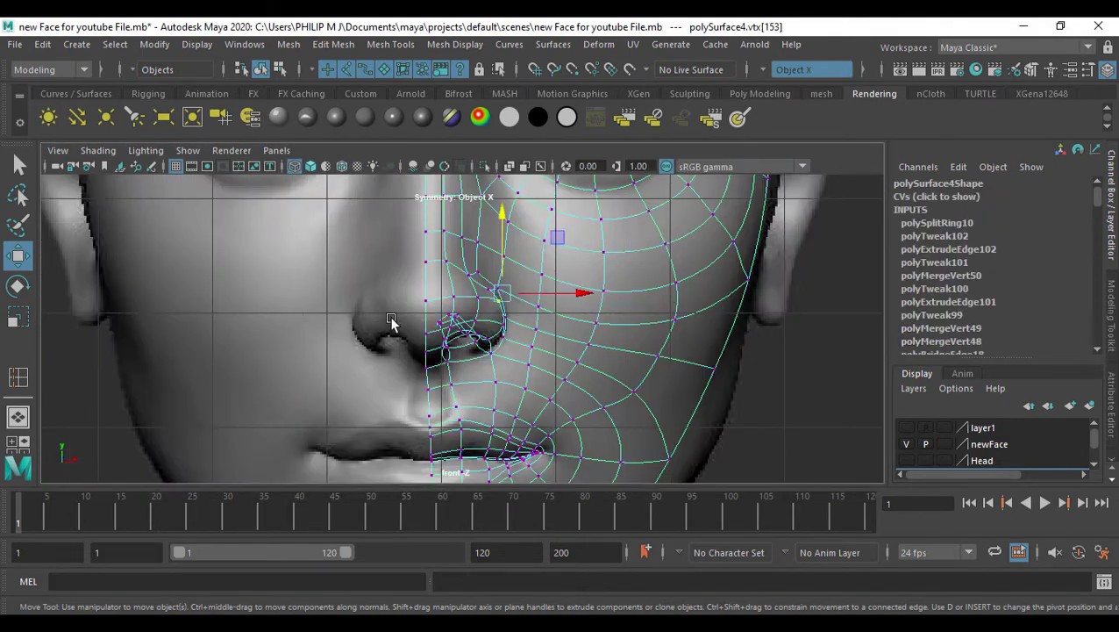
{"action": "scroll", "coordinate": [433, 332], "scroll_direction": "down", "scroll_amount": 5}
{"action": "left_click_drag", "start_coordinate": [432, 206], "coordinate": [453, 476]}
{"action": "scroll", "coordinate": [424, 446], "scroll_direction": "up", "scroll_amount": 2}
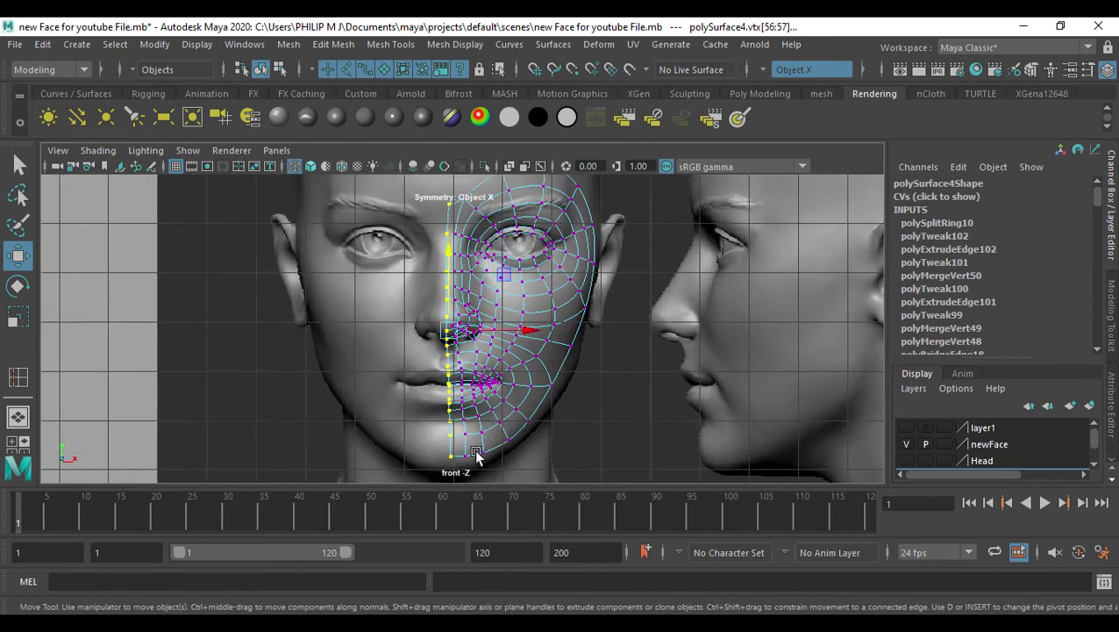
{"action": "scroll", "coordinate": [512, 413], "scroll_direction": "up", "scroll_amount": 2}
{"action": "middle_click_drag", "start_coordinate": [471, 342], "coordinate": [481, 456], "text": "alt"}
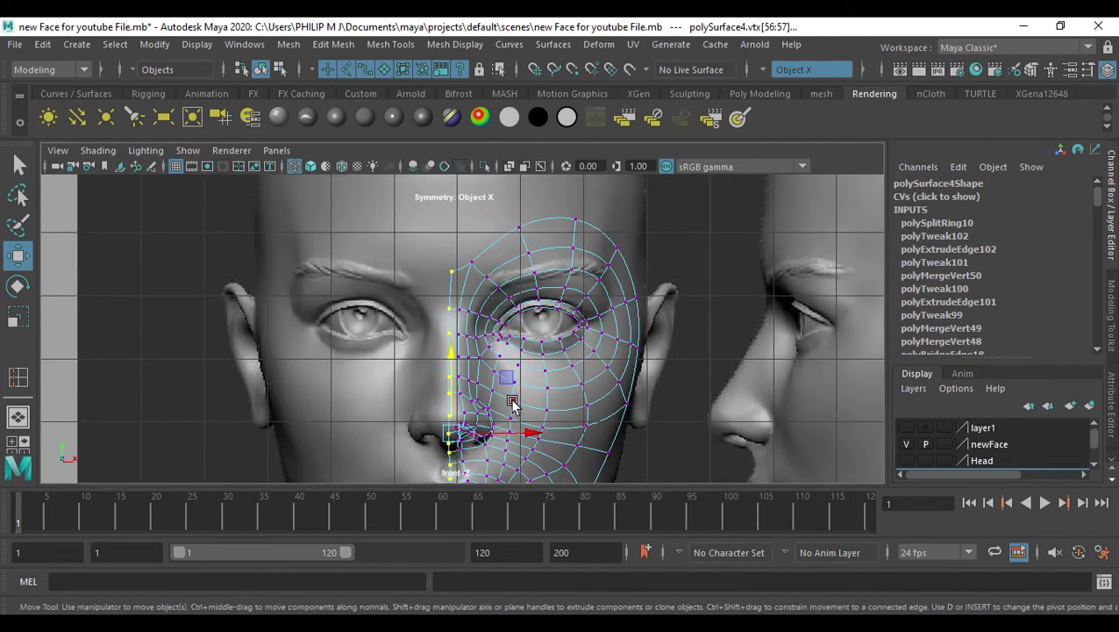
{"action": "key", "text": "r"}
{"action": "left_click_drag", "start_coordinate": [527, 431], "coordinate": [455, 442]}
Shift the straightened centre-line vertices slightly sideways to fit the reference face's midline in the front view
{"action": "scroll", "coordinate": [510, 448], "scroll_direction": "up", "scroll_amount": 2}
{"action": "middle_click_drag", "start_coordinate": [511, 450], "coordinate": [495, 323], "text": "alt"}
{"action": "scroll", "coordinate": [497, 323], "scroll_direction": "up", "scroll_amount": 2}
{"action": "key", "text": "w"}
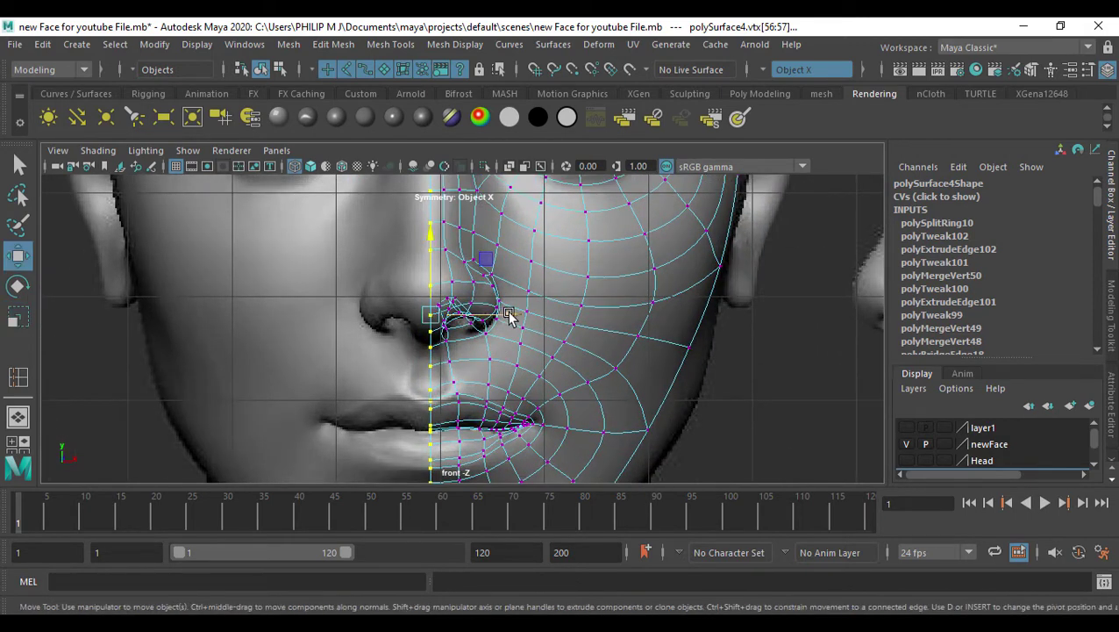
{"action": "left_click", "coordinate": [508, 316]}
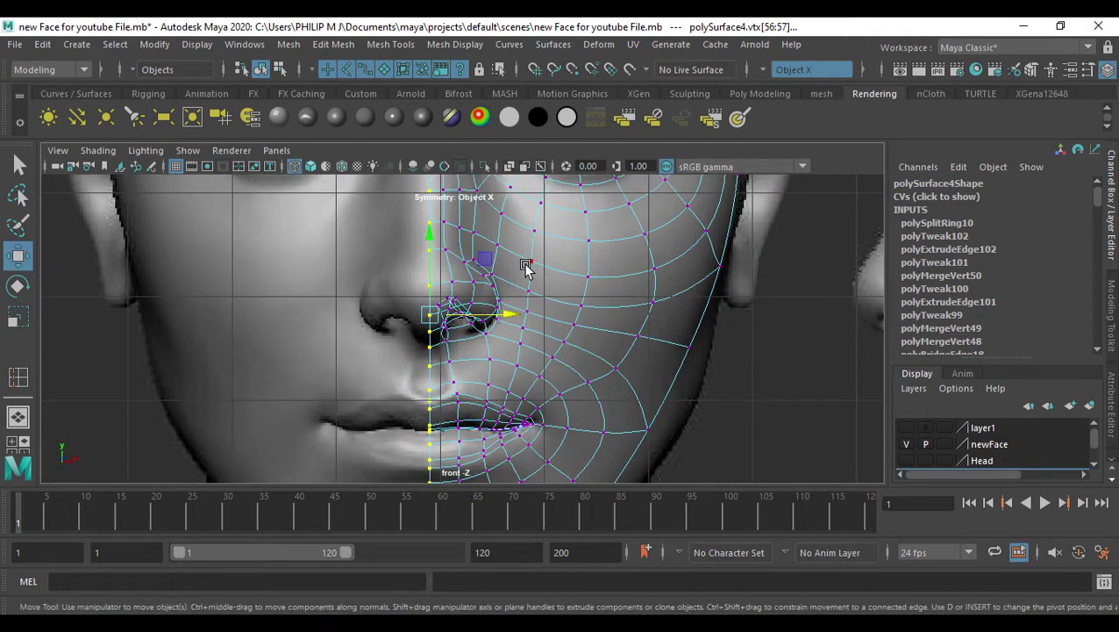
Return to object mode and move the half face's pivot horizontally onto its straight centre edge
{"action": "right_click_drag", "start_coordinate": [525, 265], "coordinate": [563, 230]}
{"action": "scroll", "coordinate": [552, 339], "scroll_direction": "down", "scroll_amount": 4}
{"action": "middle_click_drag", "start_coordinate": [550, 339], "coordinate": [495, 350], "text": "alt"}
{"action": "scroll", "coordinate": [462, 349], "scroll_direction": "up", "scroll_amount": 2}
{"action": "key", "text": "Insert"}
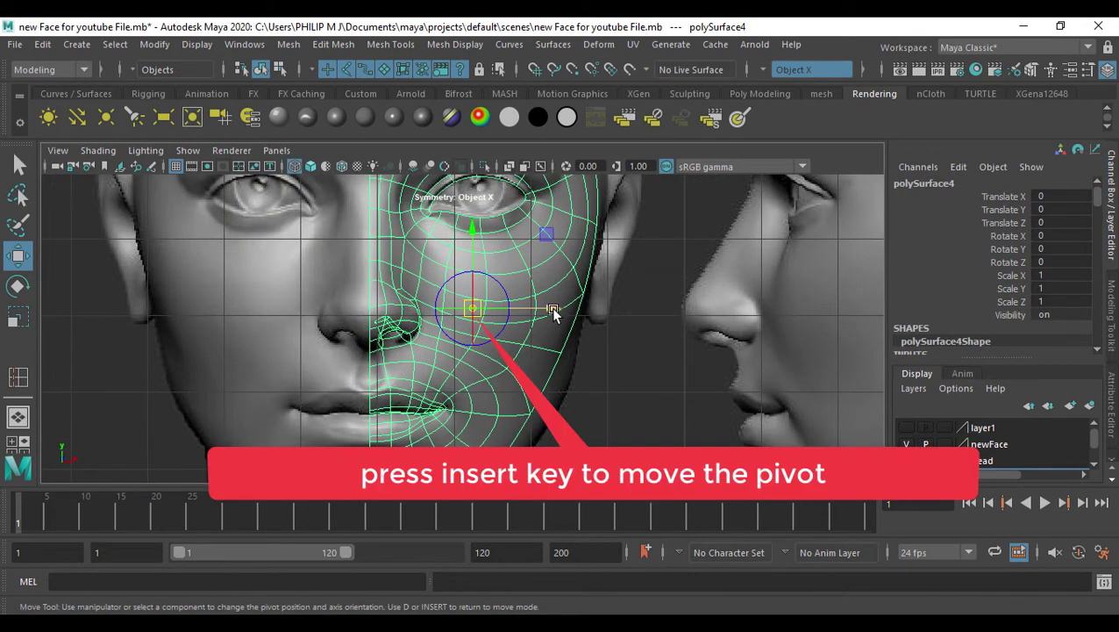
{"action": "left_click_drag", "start_coordinate": [552, 311], "coordinate": [450, 307]}
{"action": "scroll", "coordinate": [387, 321], "scroll_direction": "up", "scroll_amount": 5}
{"action": "middle_click_drag", "start_coordinate": [316, 333], "coordinate": [356, 349], "text": "alt"}
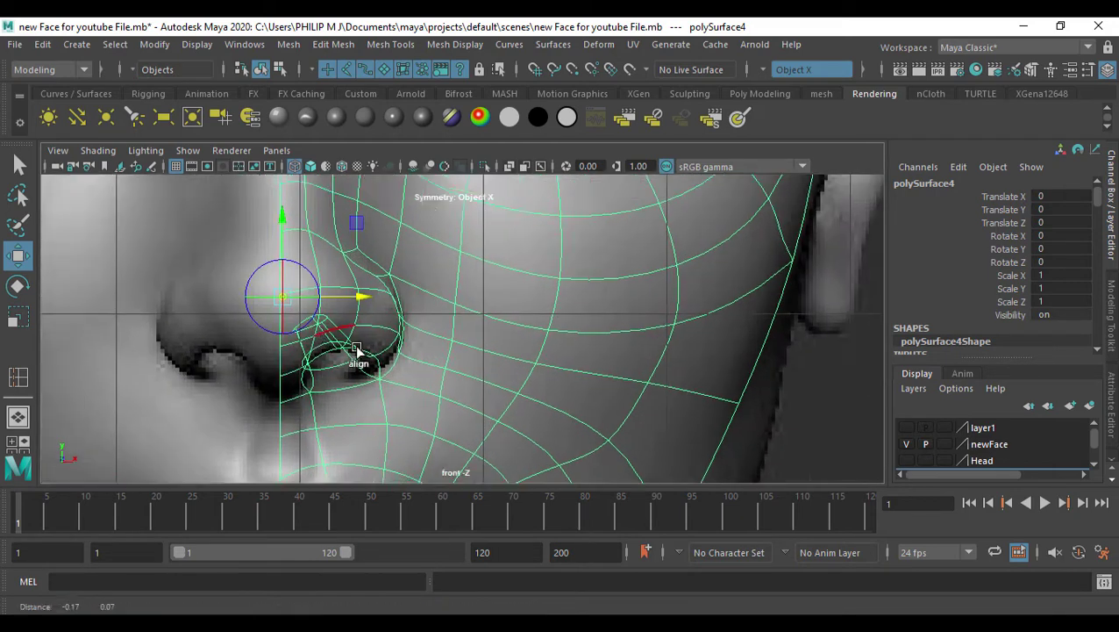
{"action": "scroll", "coordinate": [357, 351], "scroll_direction": "up", "scroll_amount": 3}
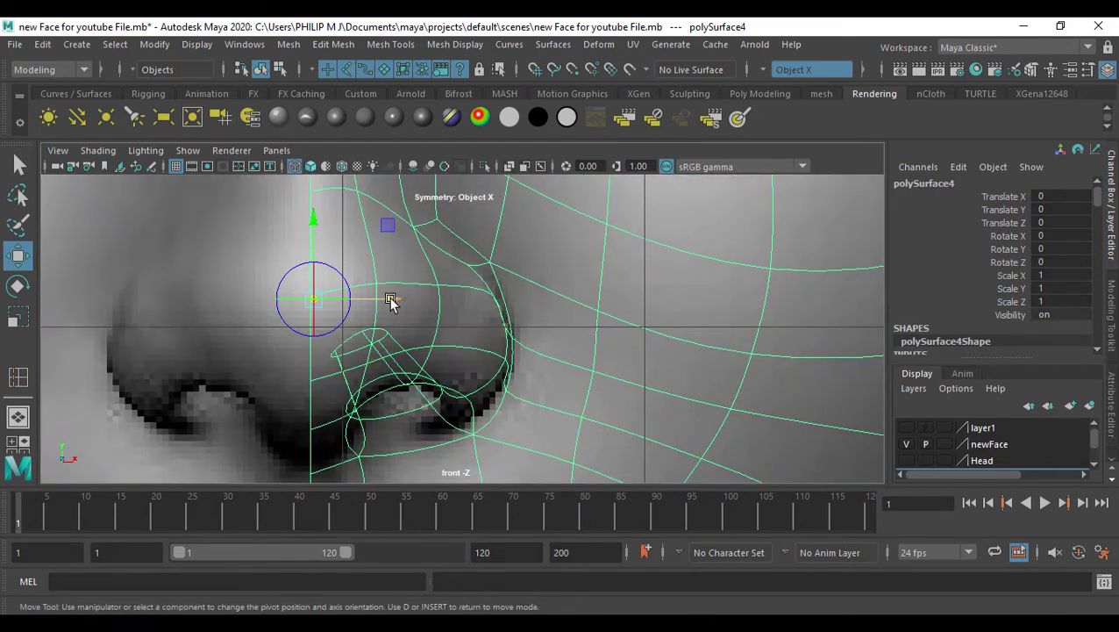
{"action": "left_click_drag", "start_coordinate": [390, 301], "coordinate": [386, 302]}
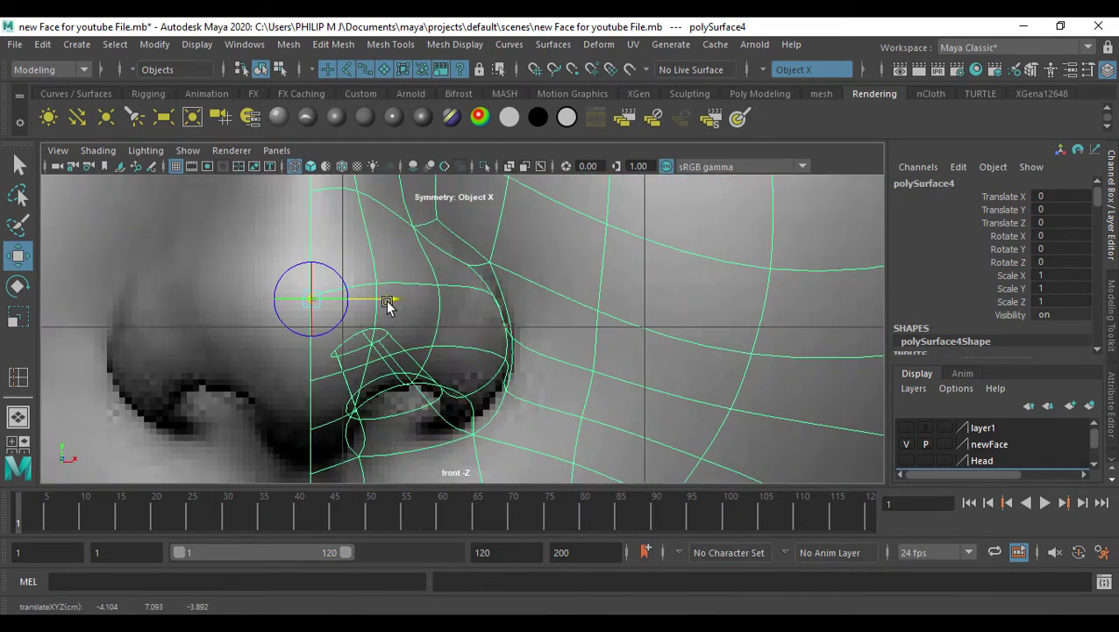
{"action": "scroll", "coordinate": [386, 299], "scroll_direction": "down", "scroll_amount": 8}
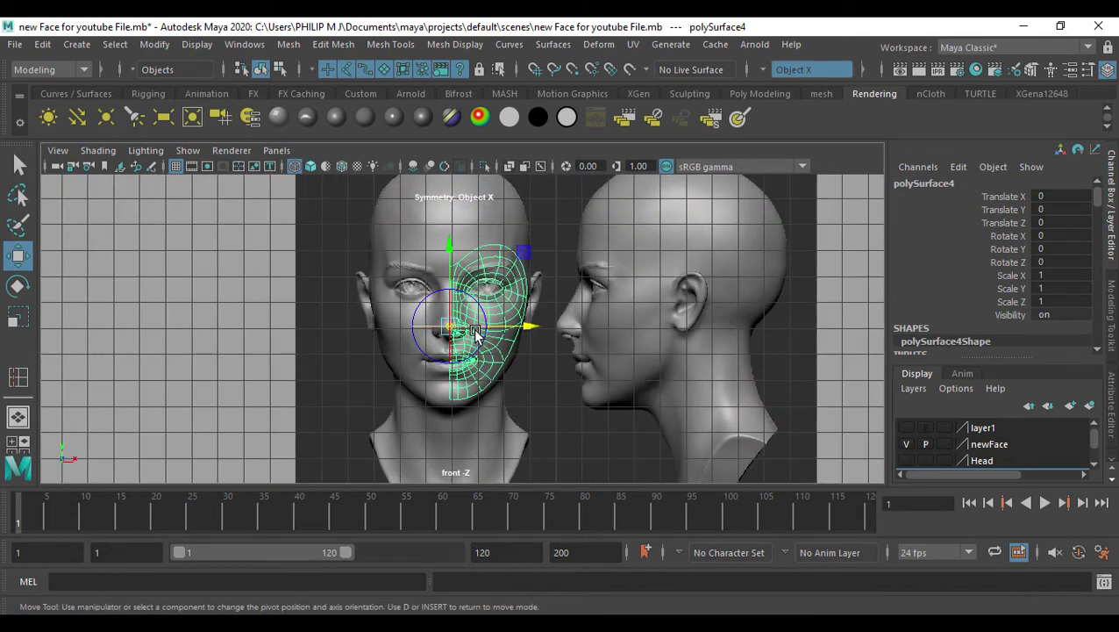
{"action": "scroll", "coordinate": [478, 328], "scroll_direction": "up", "scroll_amount": 2}
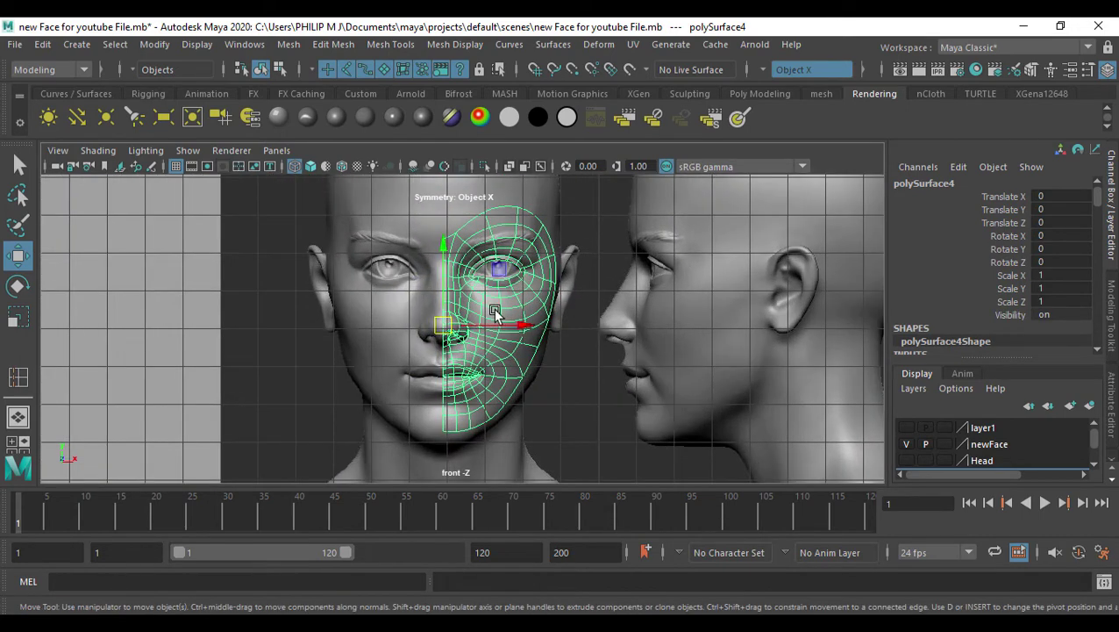
Create a mirrored instance of the half face with Duplicate Special, using scale -1, 1, 1 and one copy
{"action": "left_click", "coordinate": [42, 44]}
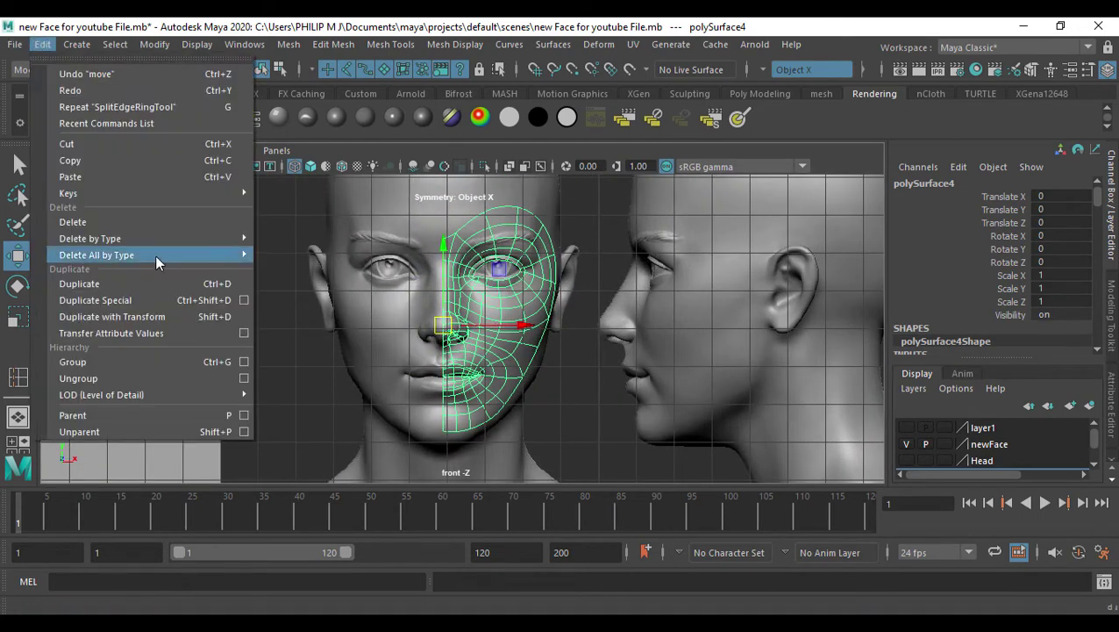
{"action": "left_click", "coordinate": [243, 300]}
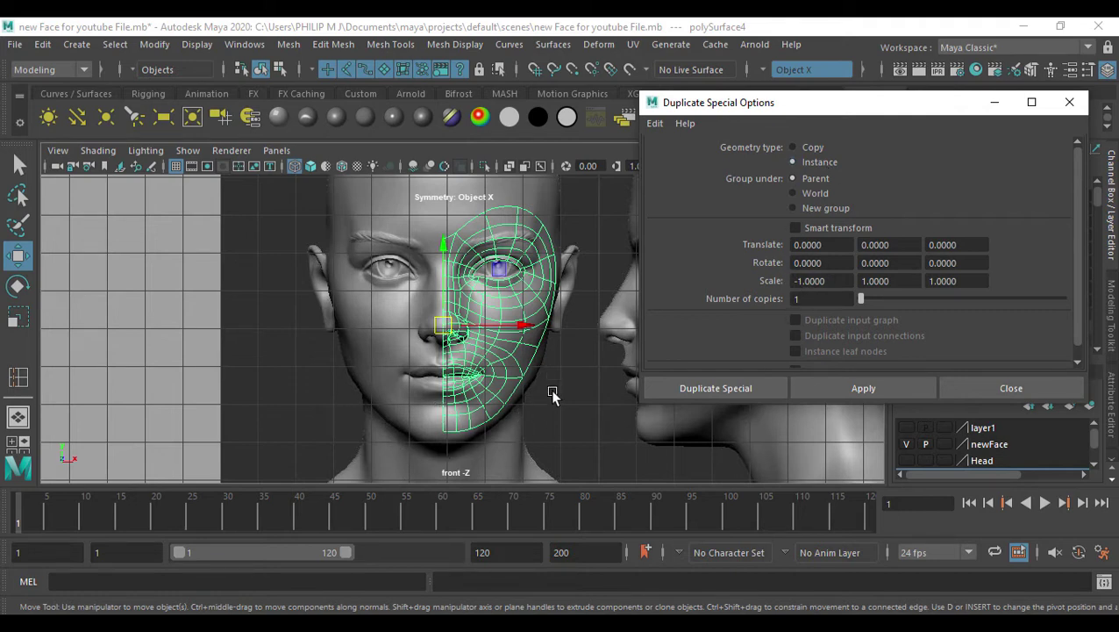
{"action": "left_click", "coordinate": [864, 388]}
{"action": "left_click", "coordinate": [978, 393]}
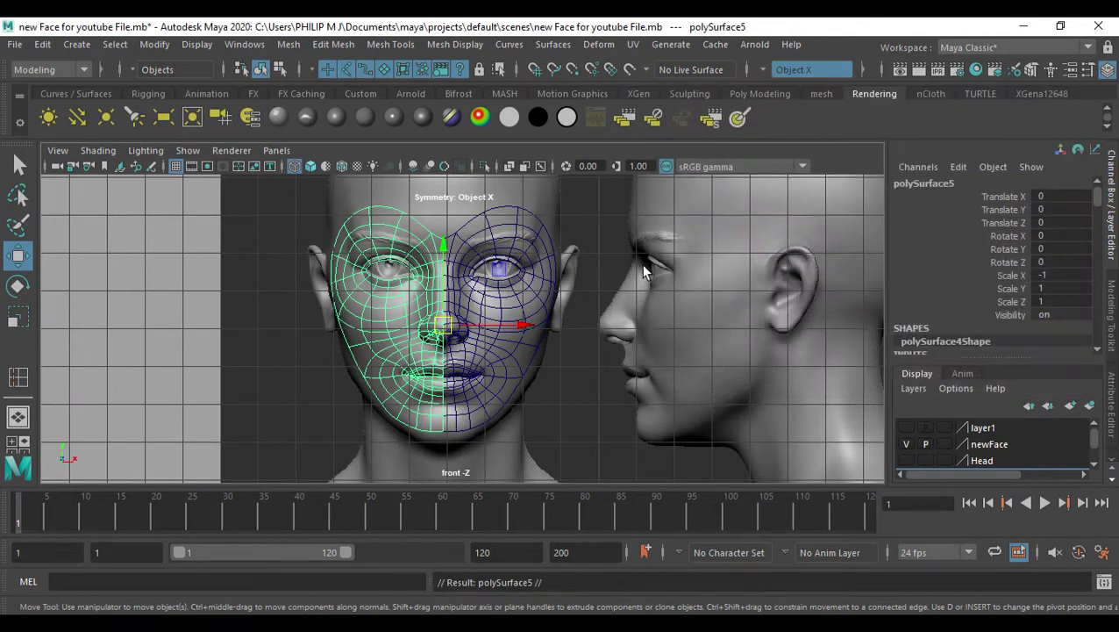
Examine the original and mirrored face halves together in the perspective view
{"action": "key", "text": "space"}
{"action": "key", "text": "space"}
{"action": "left_click_drag", "start_coordinate": [588, 290], "coordinate": [589, 349], "text": "alt"}
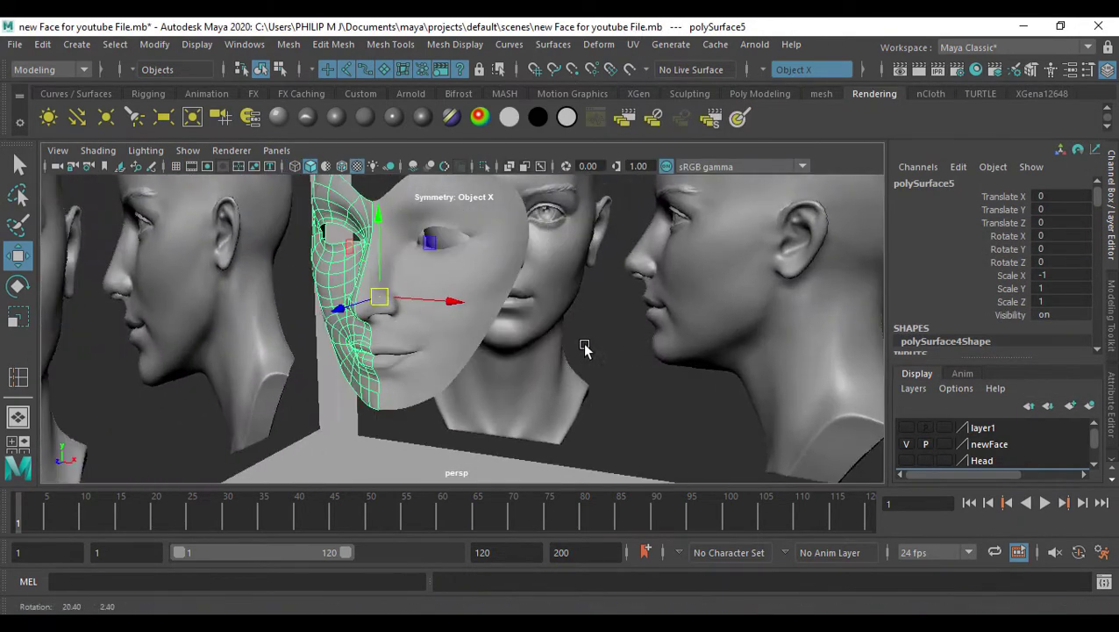
{"action": "left_click", "coordinate": [607, 413]}
{"action": "left_click_drag", "start_coordinate": [607, 412], "coordinate": [520, 435], "text": "alt"}
{"action": "scroll", "coordinate": [432, 328], "scroll_direction": "up", "scroll_amount": 4}
Select a cheek vertex on the original half and check its counterpart on the mirrored half
{"action": "left_click", "coordinate": [428, 322]}
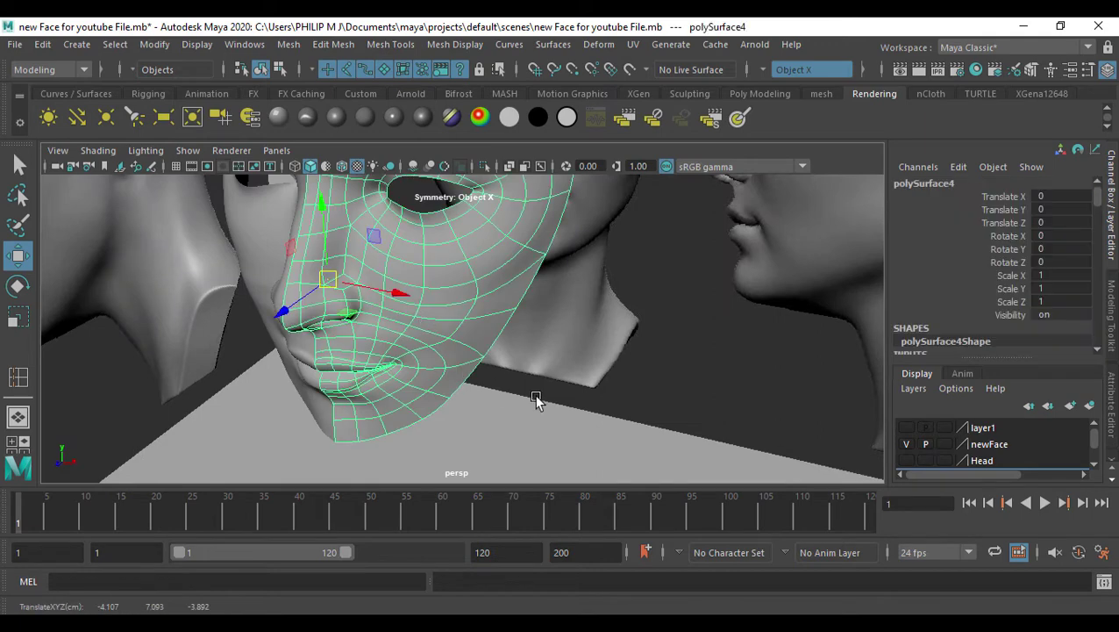
{"action": "left_click_drag", "start_coordinate": [493, 365], "coordinate": [441, 352], "text": "alt"}
{"action": "scroll", "coordinate": [439, 353], "scroll_direction": "up", "scroll_amount": 3}
{"action": "right_click_drag", "start_coordinate": [442, 351], "coordinate": [315, 334]}
{"action": "left_click", "coordinate": [377, 341]}
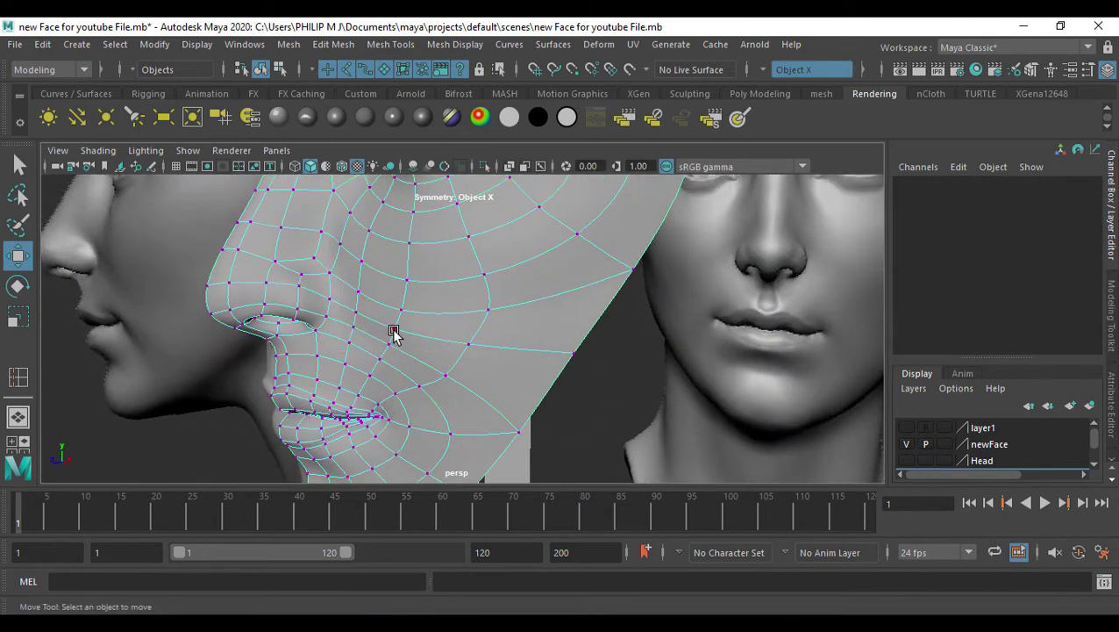
{"action": "left_click", "coordinate": [392, 331]}
{"action": "left_click_drag", "start_coordinate": [475, 337], "coordinate": [531, 399], "text": "alt"}
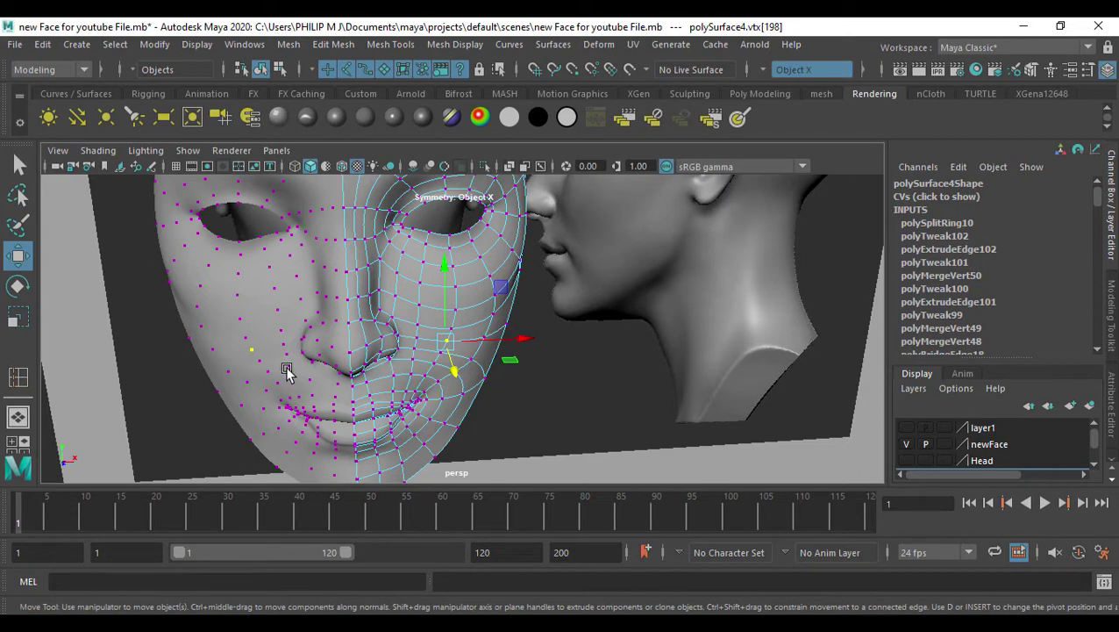
{"action": "left_click_drag", "start_coordinate": [445, 370], "coordinate": [532, 392], "text": "alt"}
{"action": "left_click_drag", "start_coordinate": [436, 417], "coordinate": [478, 407], "text": "alt"}
Select the original half's outer boundary edges along the jaw, from the lower cheek to the chin
{"action": "scroll", "coordinate": [482, 414], "scroll_direction": "up", "scroll_amount": 3}
{"action": "middle_click_drag", "start_coordinate": [487, 420], "coordinate": [509, 349], "text": "alt"}
{"action": "left_click_drag", "start_coordinate": [509, 349], "coordinate": [481, 361], "text": "alt"}
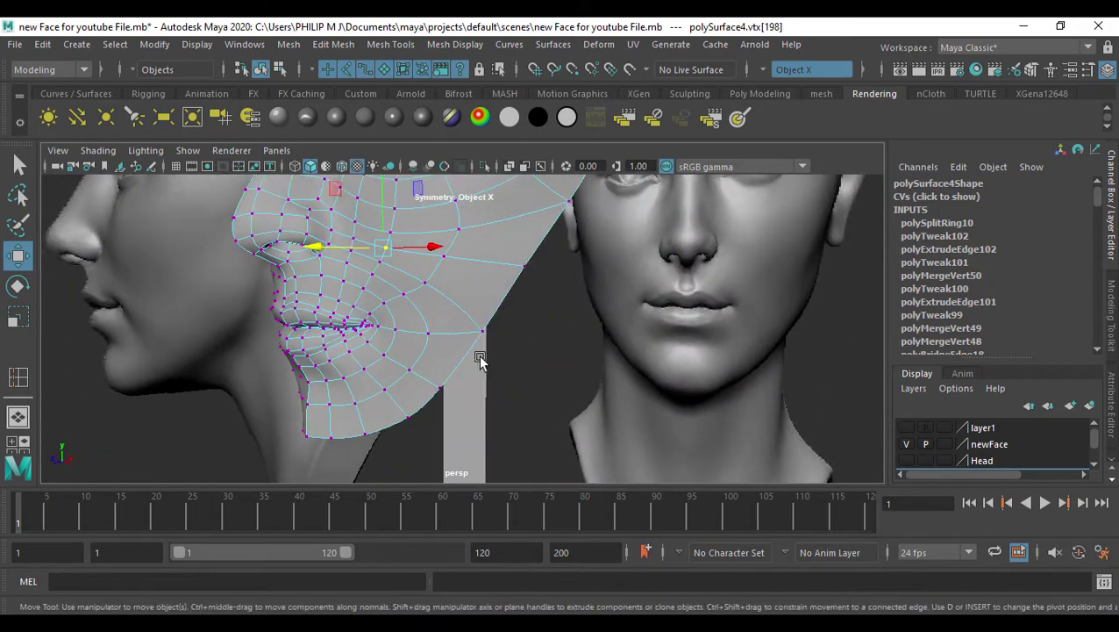
{"action": "right_click_drag", "start_coordinate": [442, 314], "coordinate": [443, 278]}
{"action": "left_click", "coordinate": [460, 359]}
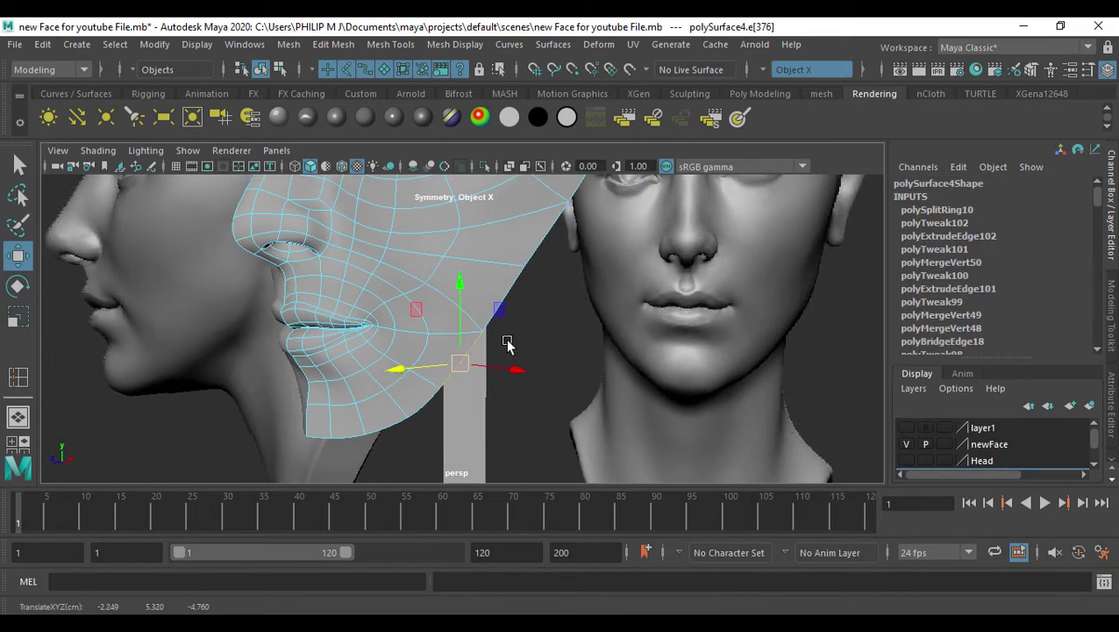
{"action": "left_click", "coordinate": [512, 282], "text": "shift"}
{"action": "left_click", "coordinate": [430, 396], "text": "shift"}
{"action": "left_click", "coordinate": [387, 434], "text": "shift"}
{"action": "left_click", "coordinate": [357, 441], "text": "shift"}
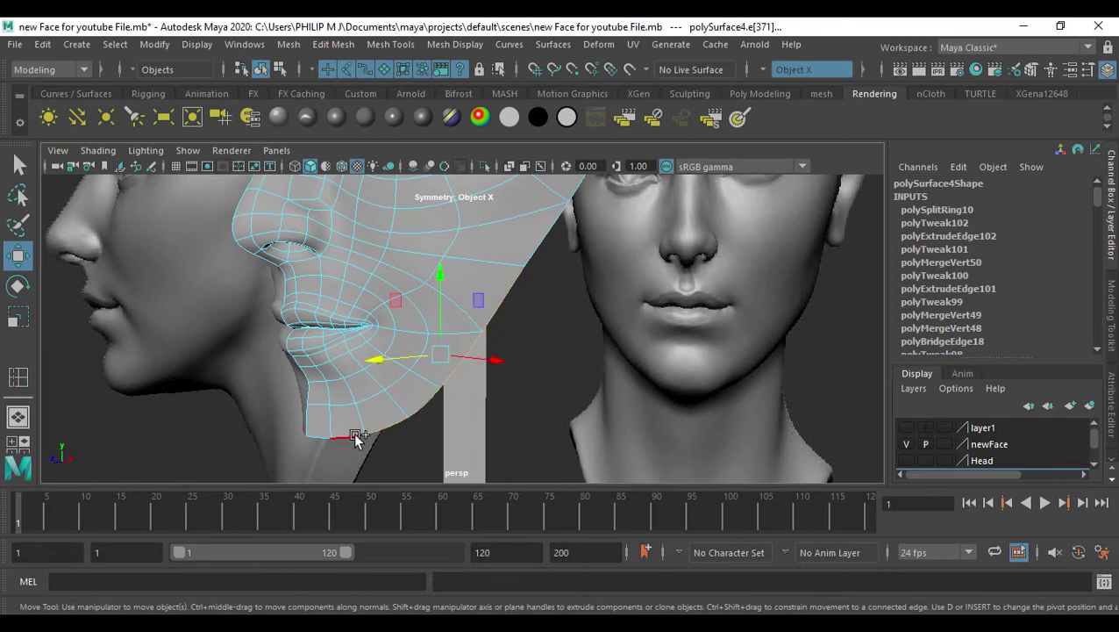
{"action": "left_click", "coordinate": [323, 439], "text": "shift"}
{"action": "left_click", "coordinate": [321, 437], "text": "shift"}
Extrude the selected jaw edges and move the new edges backward and slightly down in the side view, without smooth preview
{"action": "key", "text": "space"}
{"action": "key", "text": "space"}
{"action": "middle_click_drag", "start_coordinate": [546, 424], "coordinate": [501, 368], "text": "alt"}
{"action": "key", "text": "1"}
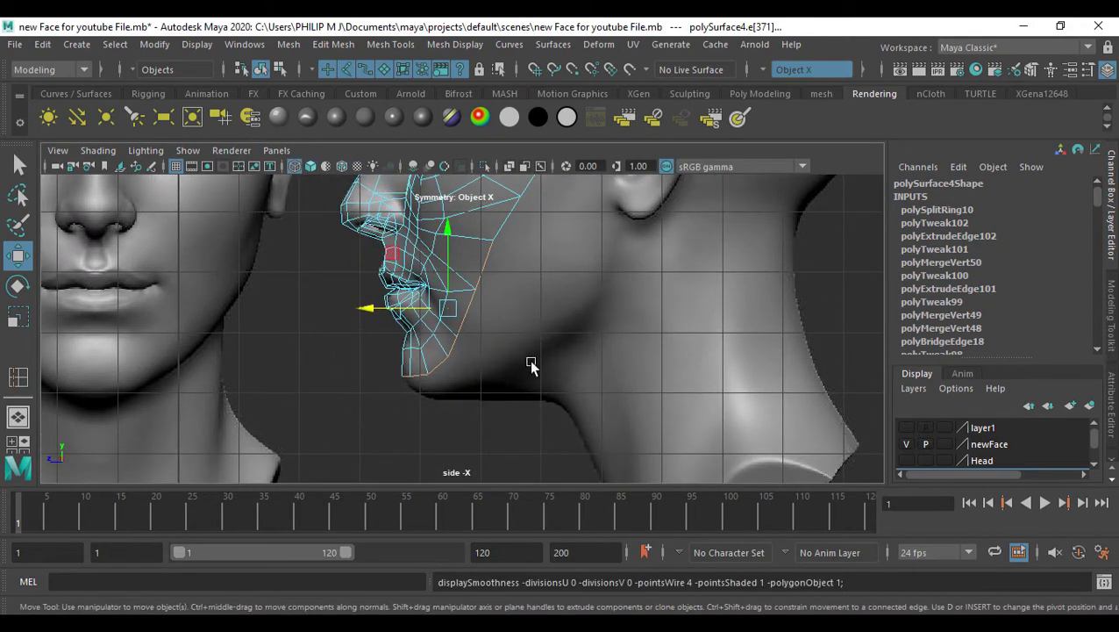
{"action": "scroll", "coordinate": [471, 362], "scroll_direction": "up", "scroll_amount": 3}
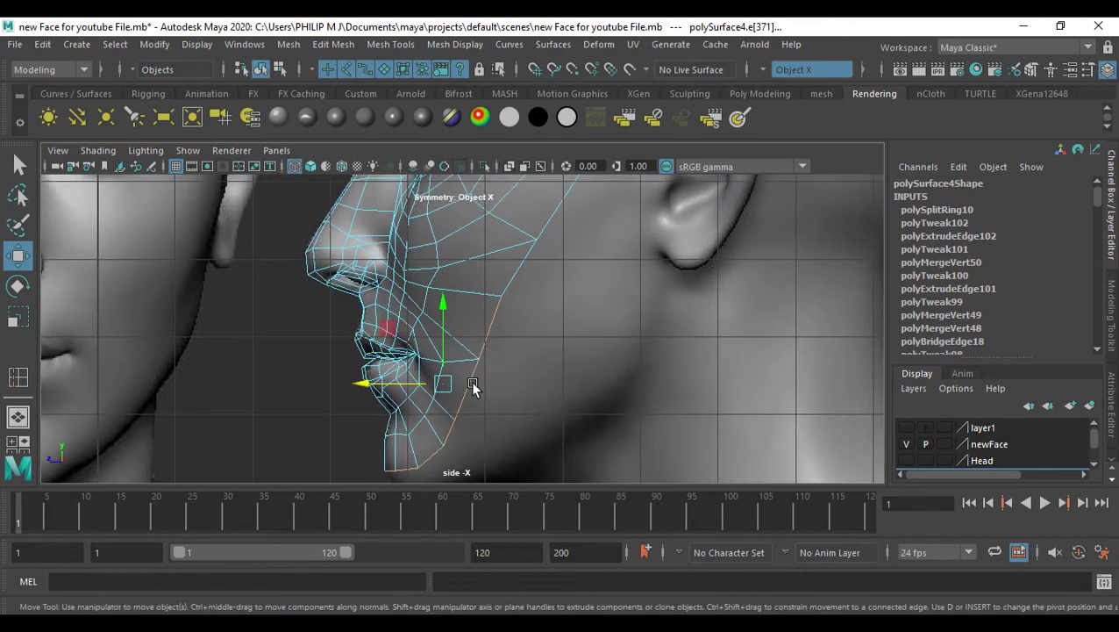
{"action": "key", "text": "ctrl+e"}
{"action": "middle_click_drag", "start_coordinate": [506, 425], "coordinate": [499, 381], "text": "alt"}
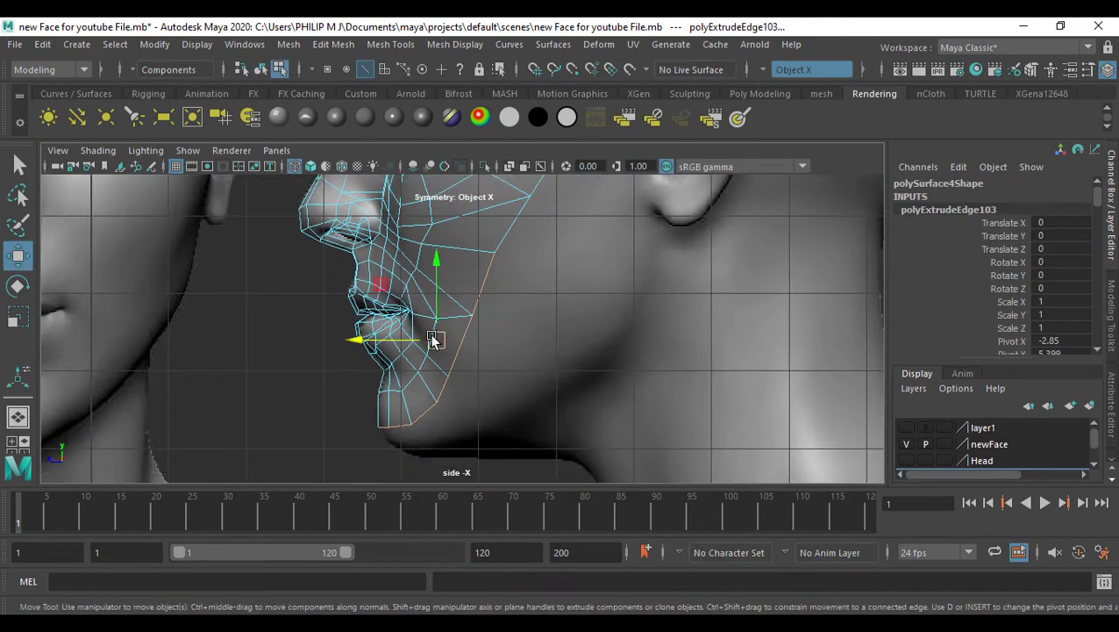
{"action": "left_click_drag", "start_coordinate": [437, 341], "coordinate": [477, 362]}
{"action": "scroll", "coordinate": [517, 383], "scroll_direction": "up", "scroll_amount": 1}
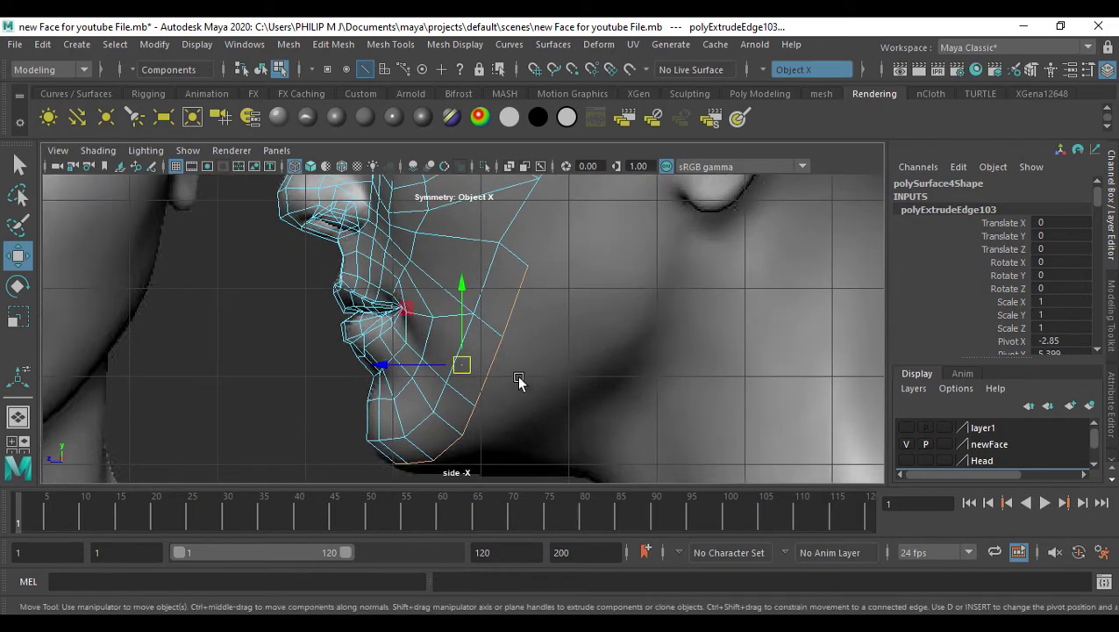
Reposition the extruded strip's outer vertices in the side view to follow the reference jaw and underside of the chin
{"action": "middle_click_drag", "start_coordinate": [517, 383], "coordinate": [514, 342], "text": "alt"}
{"action": "key", "text": "F9"}
{"action": "left_click_drag", "start_coordinate": [503, 301], "coordinate": [525, 286]}
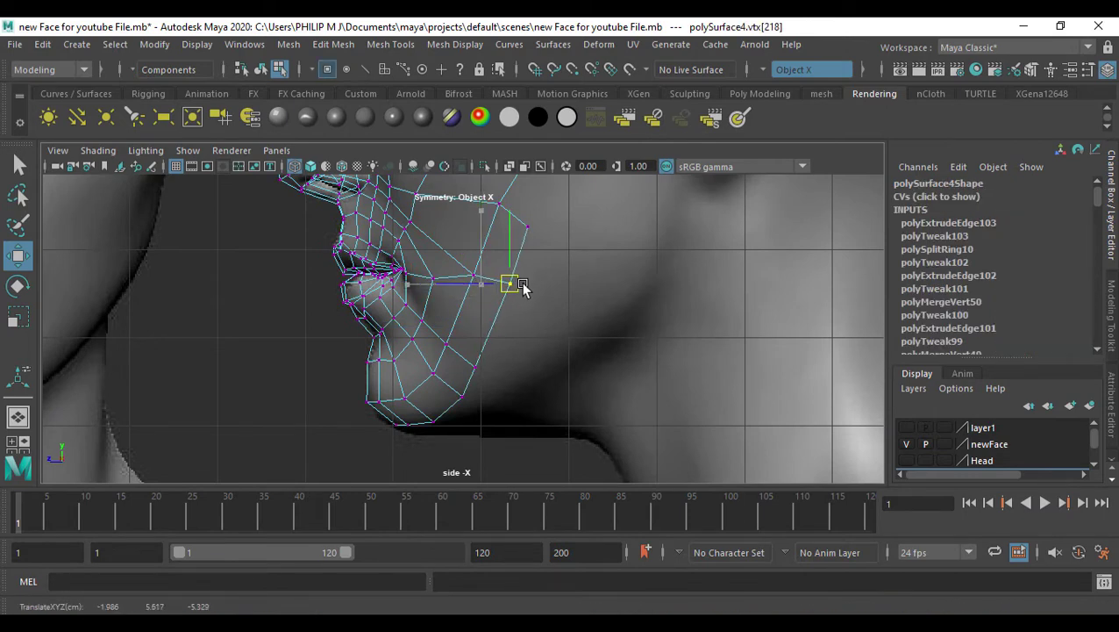
{"action": "left_click", "coordinate": [491, 348]}
{"action": "left_click_drag", "start_coordinate": [496, 350], "coordinate": [495, 357]}
{"action": "left_click", "coordinate": [464, 396]}
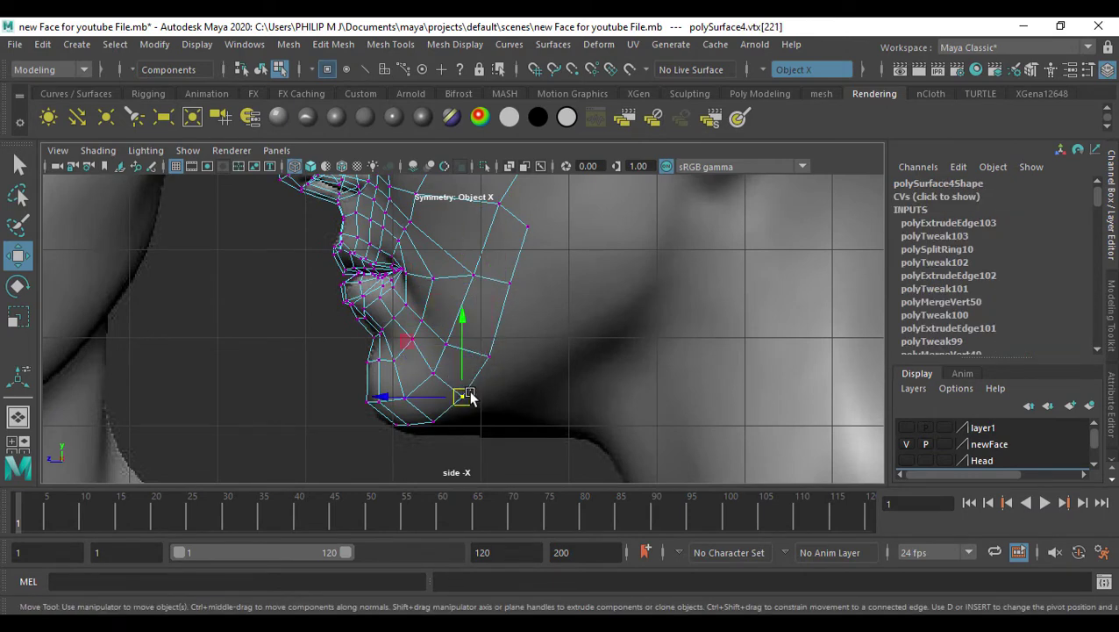
{"action": "left_click_drag", "start_coordinate": [471, 396], "coordinate": [480, 392]}
{"action": "left_click", "coordinate": [436, 411]}
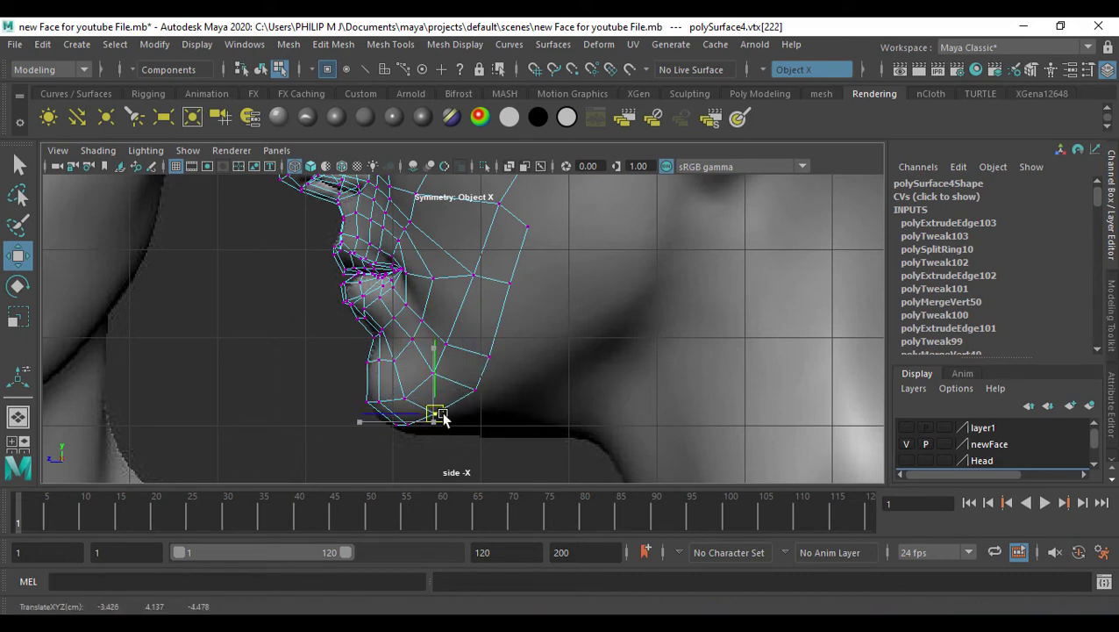
{"action": "left_click_drag", "start_coordinate": [392, 418], "coordinate": [402, 433]}
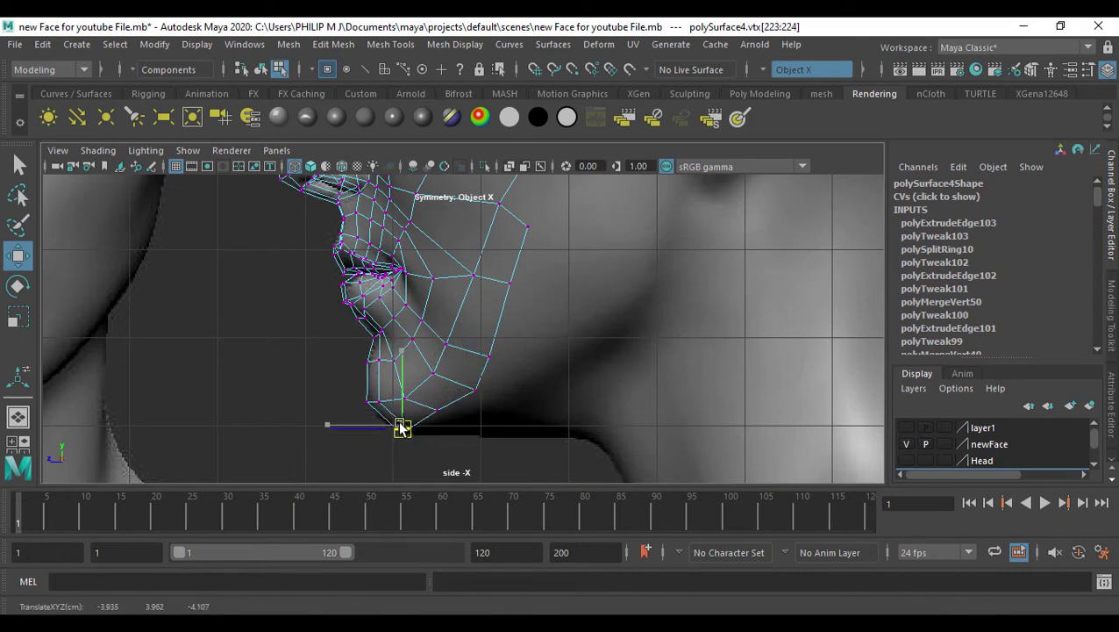
{"action": "left_click", "coordinate": [476, 401]}
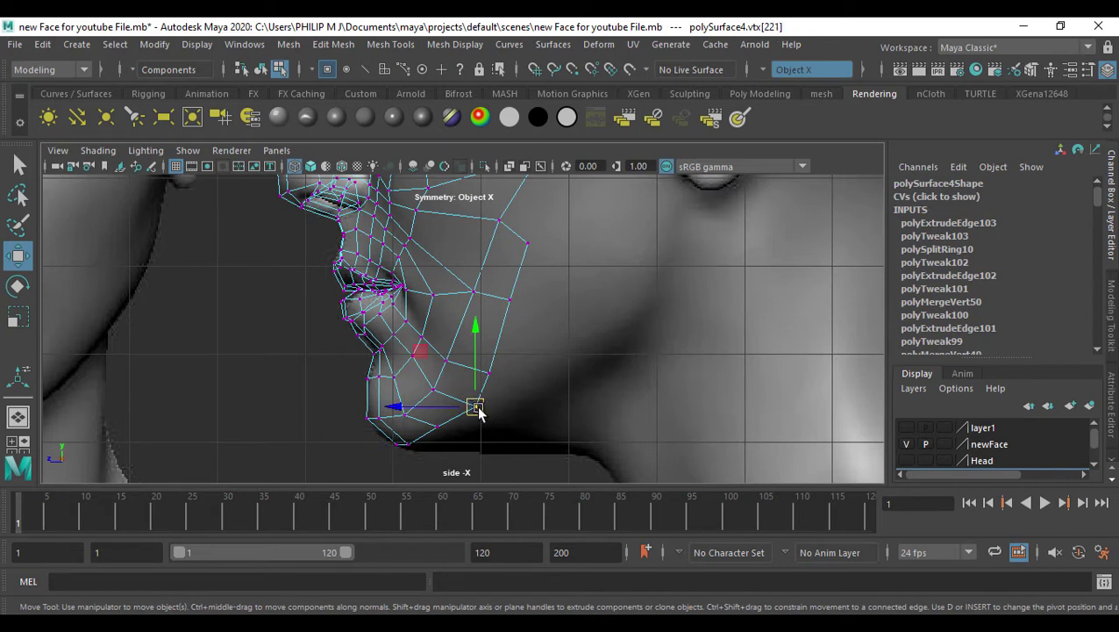
{"action": "middle_click_drag", "start_coordinate": [621, 335], "coordinate": [572, 465], "text": "alt"}
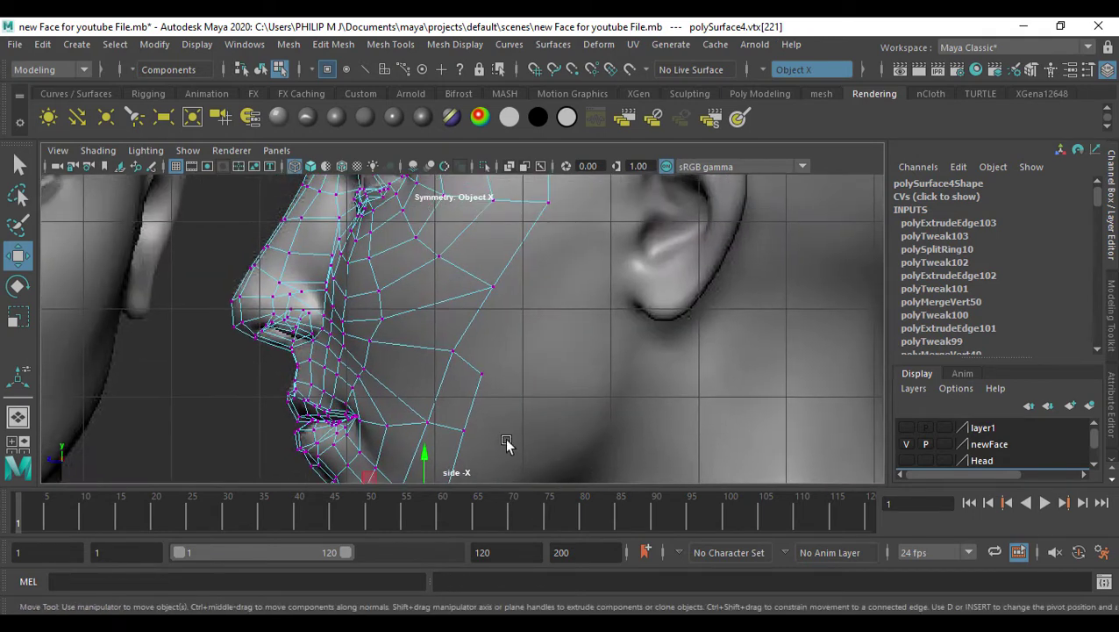
{"action": "middle_click_drag", "start_coordinate": [478, 478], "coordinate": [549, 281], "text": "alt"}
{"action": "right_click_drag", "start_coordinate": [530, 250], "coordinate": [547, 216]}
{"action": "middle_click_drag", "start_coordinate": [554, 276], "coordinate": [476, 343], "text": "alt"}
{"action": "key", "text": "space"}
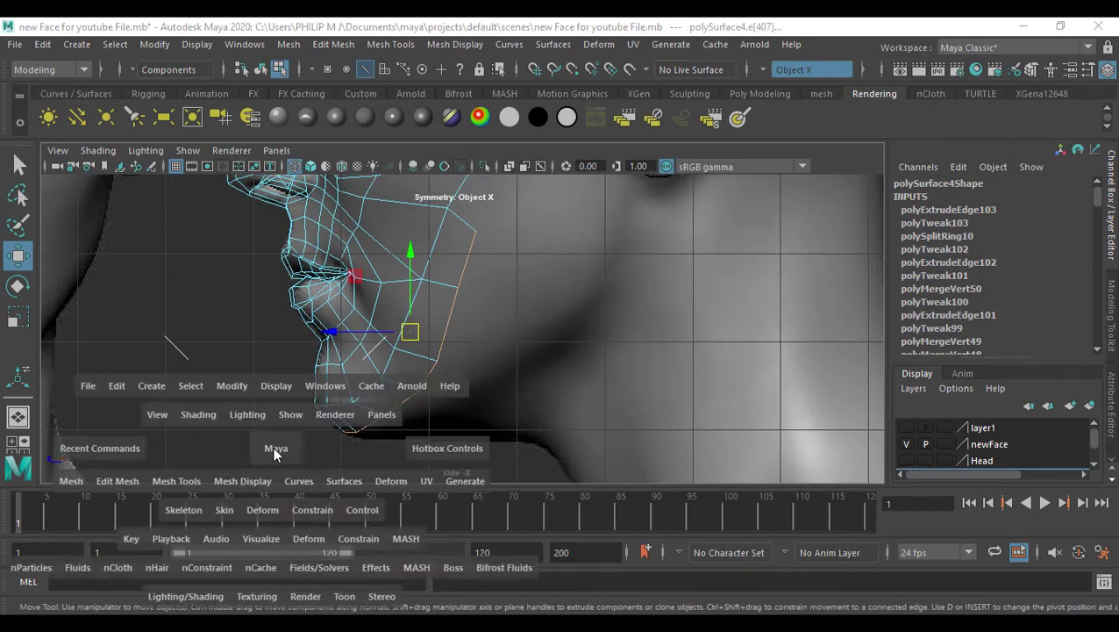
{"action": "left_click_drag", "start_coordinate": [273, 446], "coordinate": [290, 421]}
{"action": "key", "text": "space"}
{"action": "key", "text": "space"}
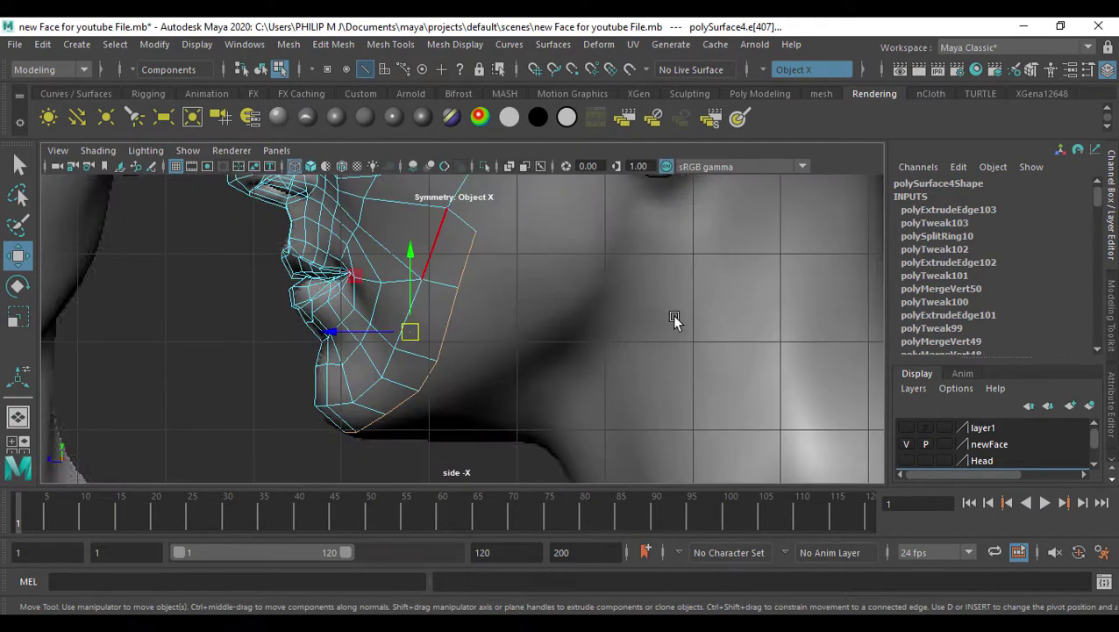
Move the uppermost outer vertex of the jaw strip in the front view to align it with the reference cheek contour
{"action": "right_click_drag", "start_coordinate": [458, 235], "coordinate": [428, 235]}
{"action": "left_click_drag", "start_coordinate": [498, 242], "coordinate": [440, 209]}
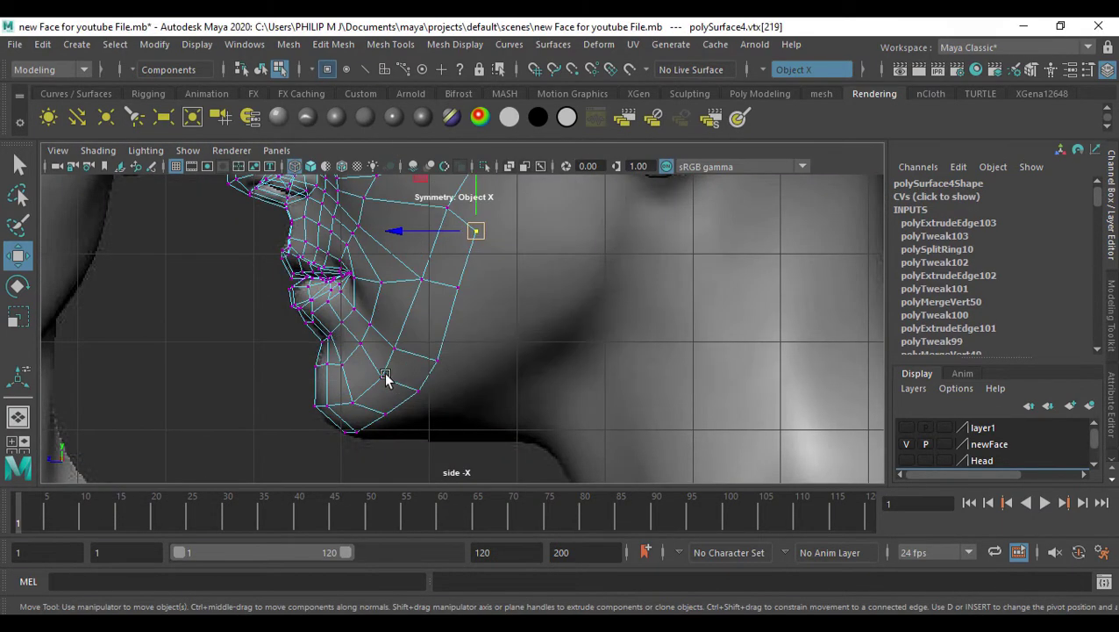
{"action": "key", "text": "space"}
{"action": "key", "text": "space"}
{"action": "right_click_drag", "start_coordinate": [402, 407], "coordinate": [603, 383], "text": "alt"}
{"action": "scroll", "coordinate": [627, 399], "scroll_direction": "up", "scroll_amount": 3}
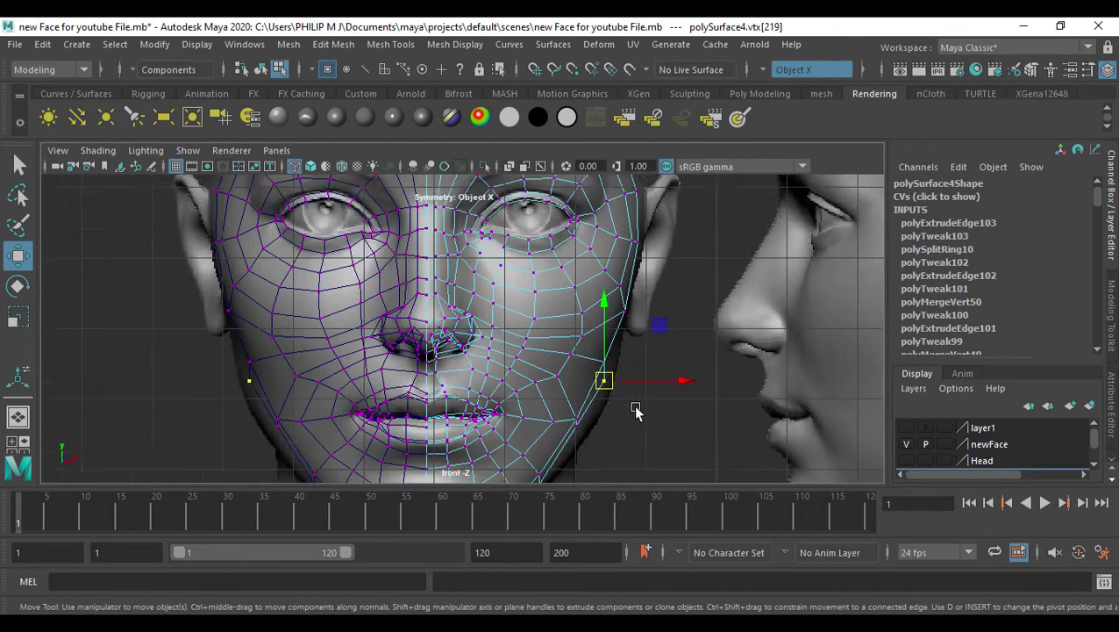
{"action": "middle_click_drag", "start_coordinate": [628, 403], "coordinate": [527, 321], "text": "alt"}
{"action": "left_click_drag", "start_coordinate": [512, 299], "coordinate": [516, 302]}
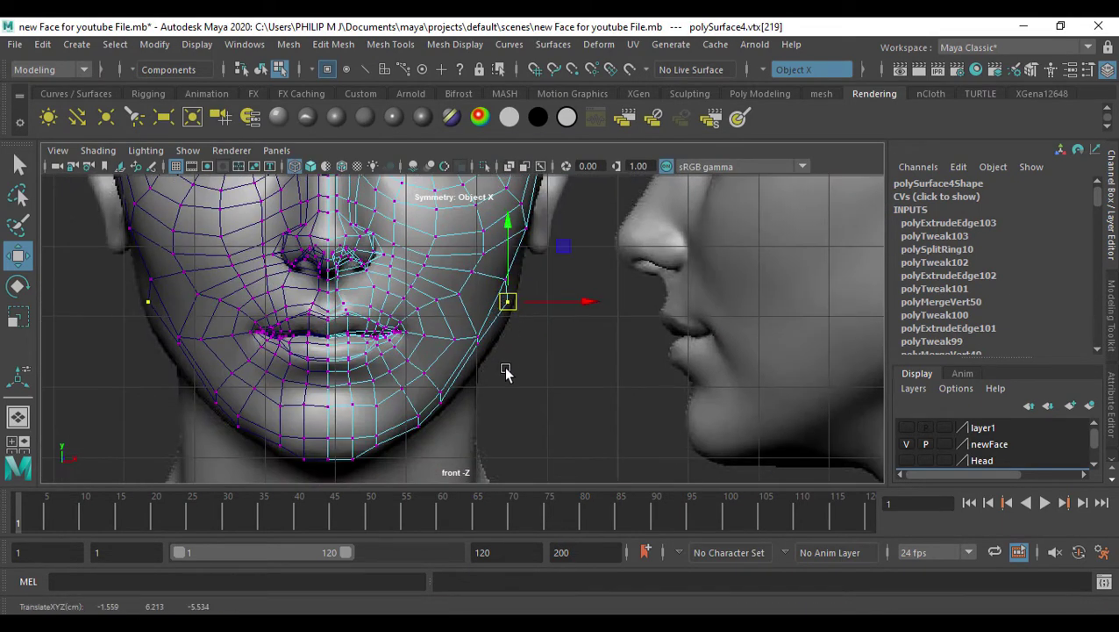
Adjust the strip's remaining outer vertices from lower cheek to chin in the front view to follow the reference jawline
{"action": "scroll", "coordinate": [504, 372], "scroll_direction": "up", "scroll_amount": 2}
{"action": "middle_click_drag", "start_coordinate": [504, 372], "coordinate": [497, 324], "text": "alt"}
{"action": "key", "text": "Down"}
{"action": "left_click_drag", "start_coordinate": [478, 311], "coordinate": [482, 305]}
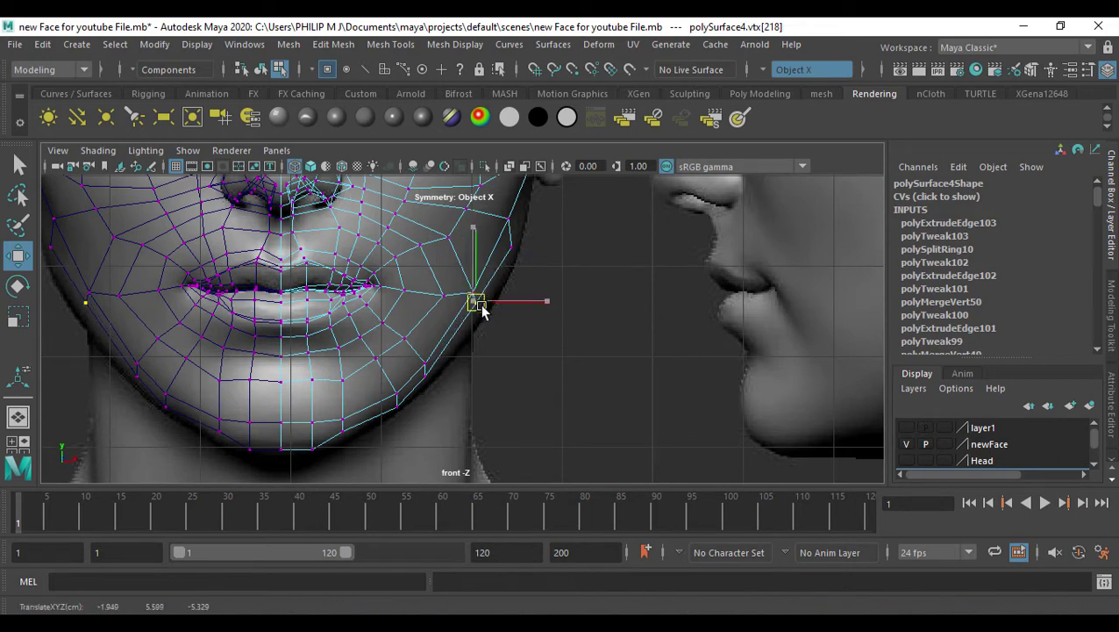
{"action": "left_click", "coordinate": [428, 376]}
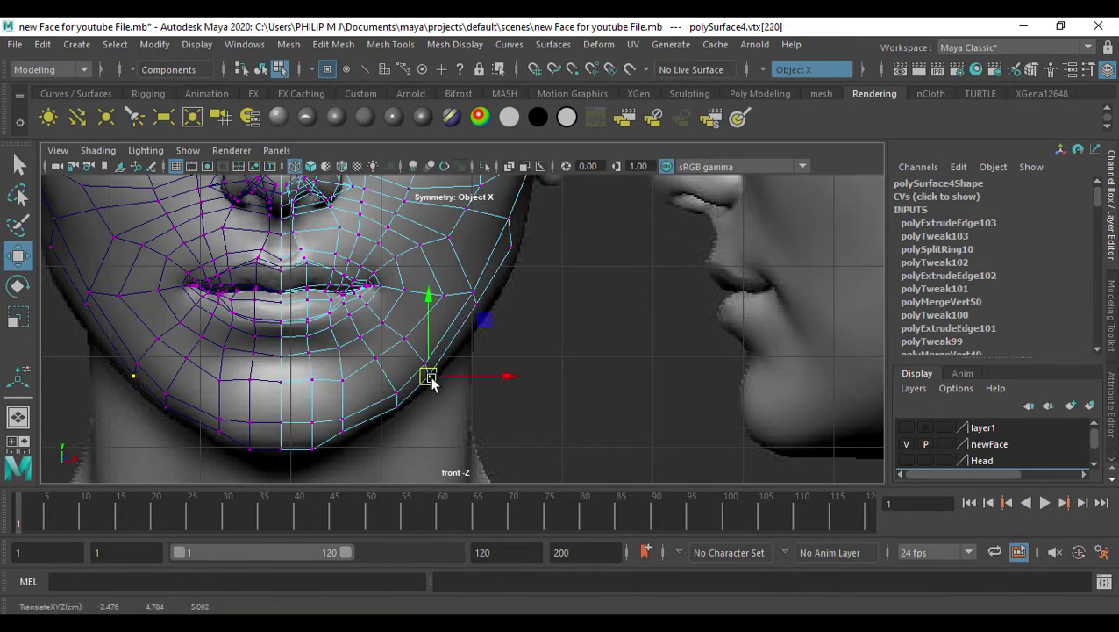
{"action": "left_click", "coordinate": [396, 407]}
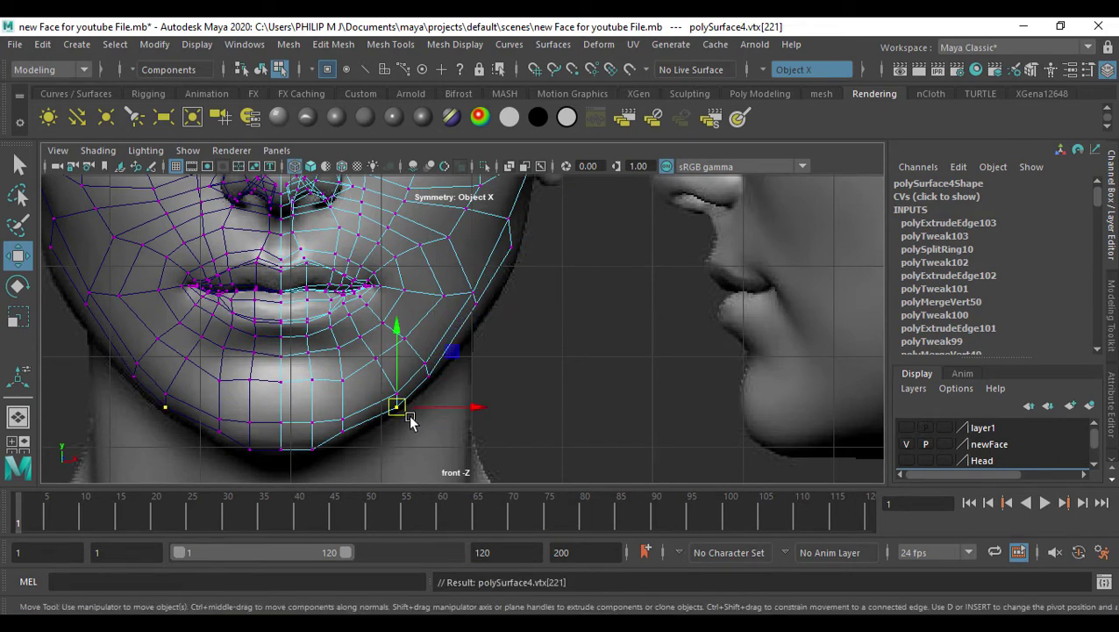
{"action": "left_click", "coordinate": [349, 433]}
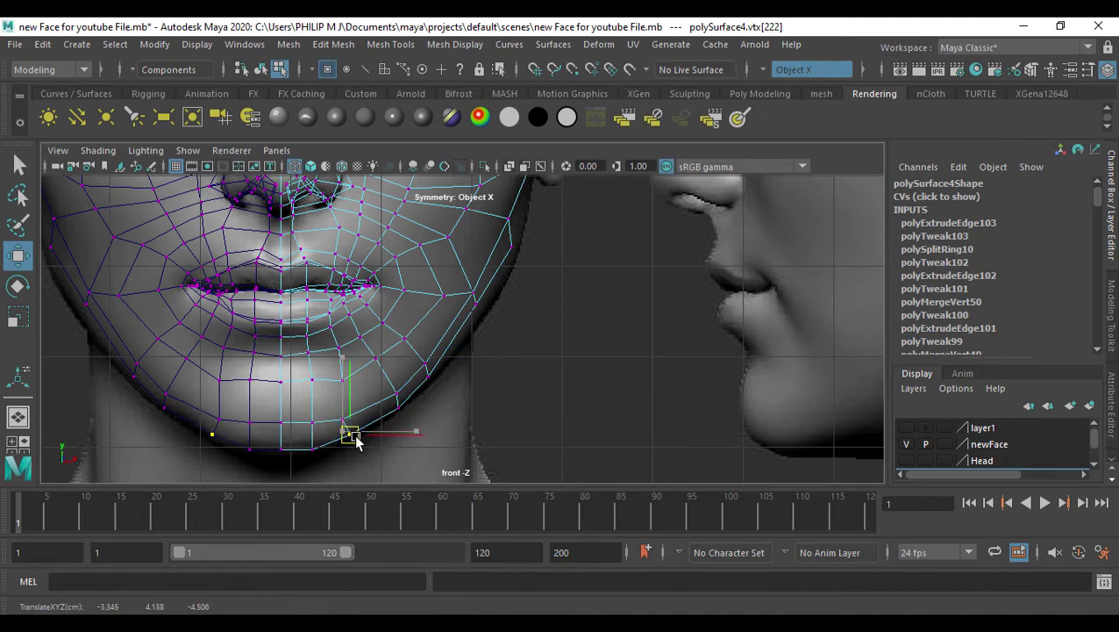
Extrude the outer jaw boundary edges again and move the new edges backward in the side view
{"action": "key", "text": "space"}
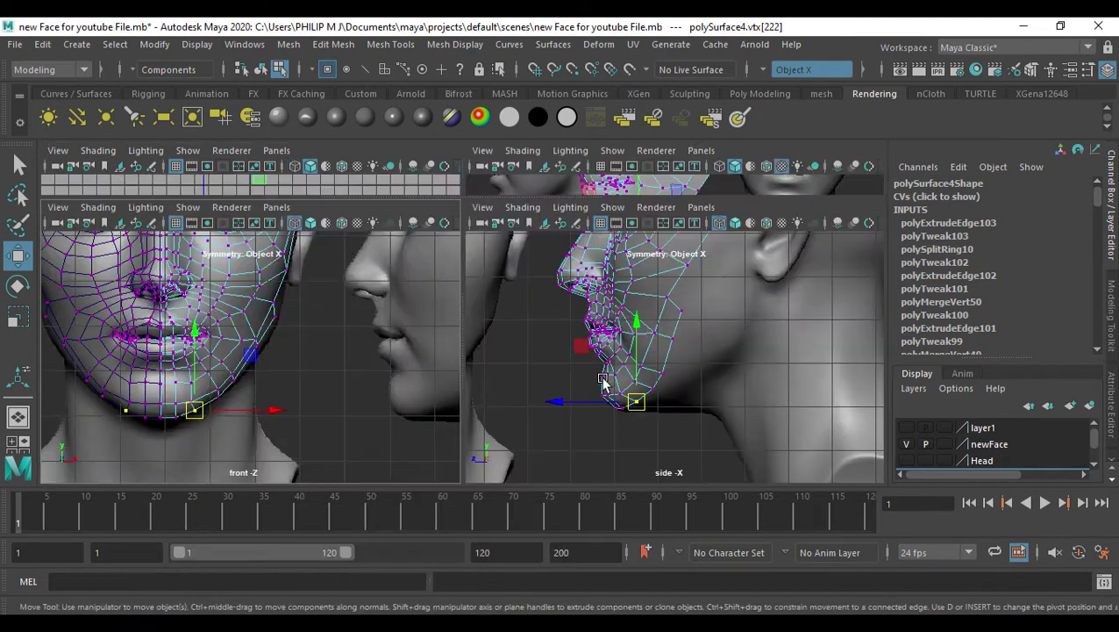
{"action": "scroll", "coordinate": [625, 409], "scroll_direction": "up", "scroll_amount": 5}
{"action": "middle_click_drag", "start_coordinate": [665, 443], "coordinate": [668, 418], "text": "alt"}
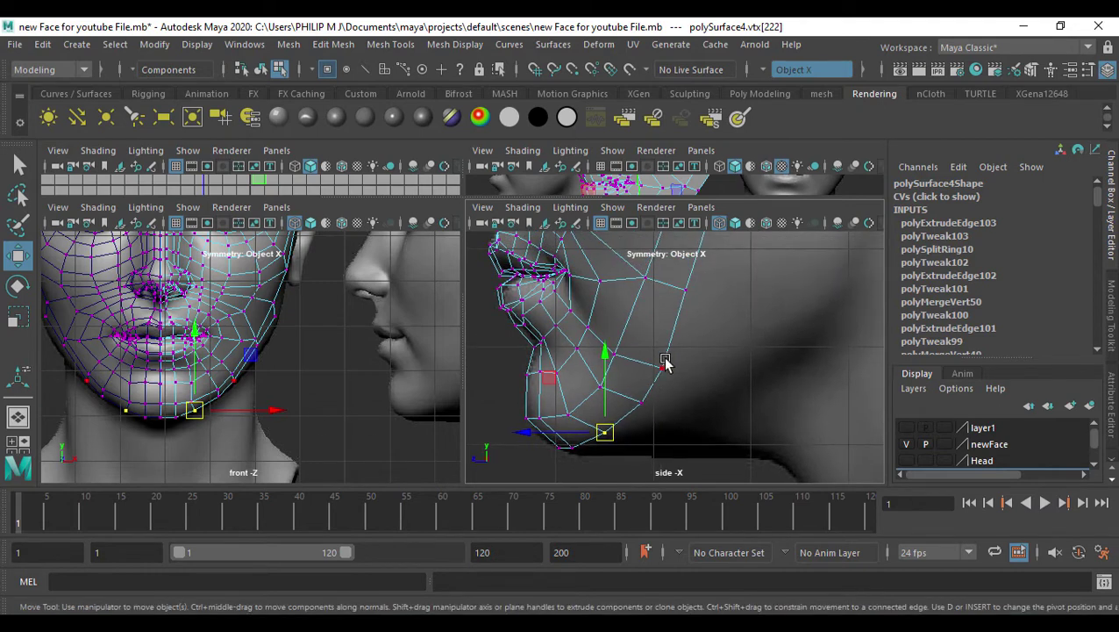
{"action": "right_click_drag", "start_coordinate": [671, 348], "coordinate": [691, 299]}
{"action": "mouse_move", "coordinate": [667, 400]}
{"action": "middle_mouse_down", "text": "alt"}
{"action": "mouse_move", "coordinate": [654, 384]}
{"action": "mouse_move", "coordinate": [672, 412]}
{"action": "middle_mouse_up", "text": "alt"}
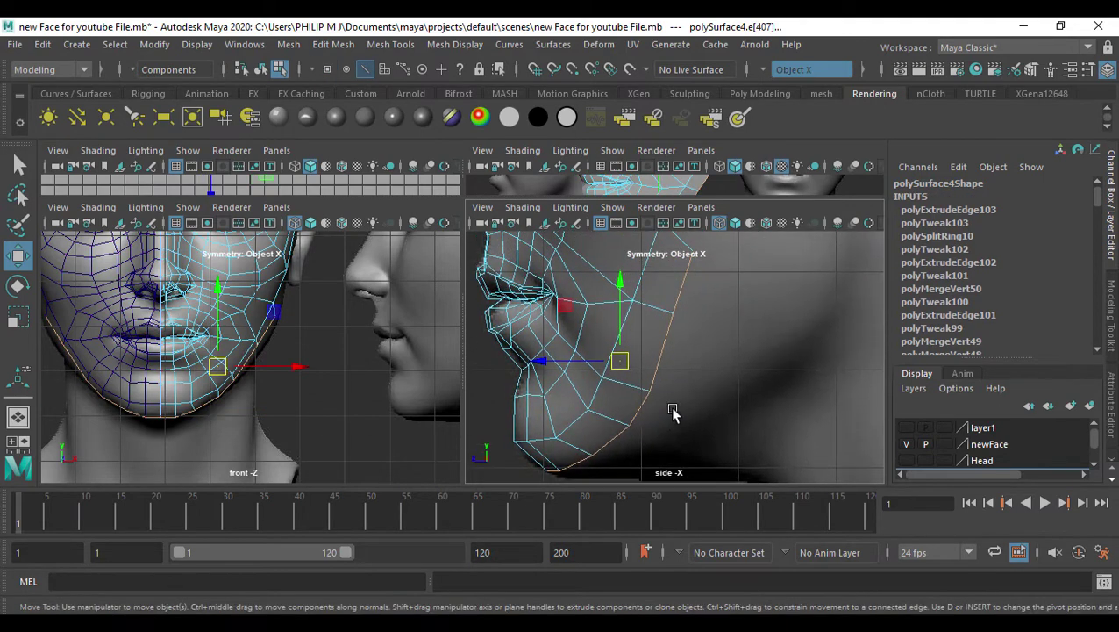
{"action": "key", "text": "ctrl+e"}
{"action": "left_click_drag", "start_coordinate": [619, 362], "coordinate": [703, 356]}
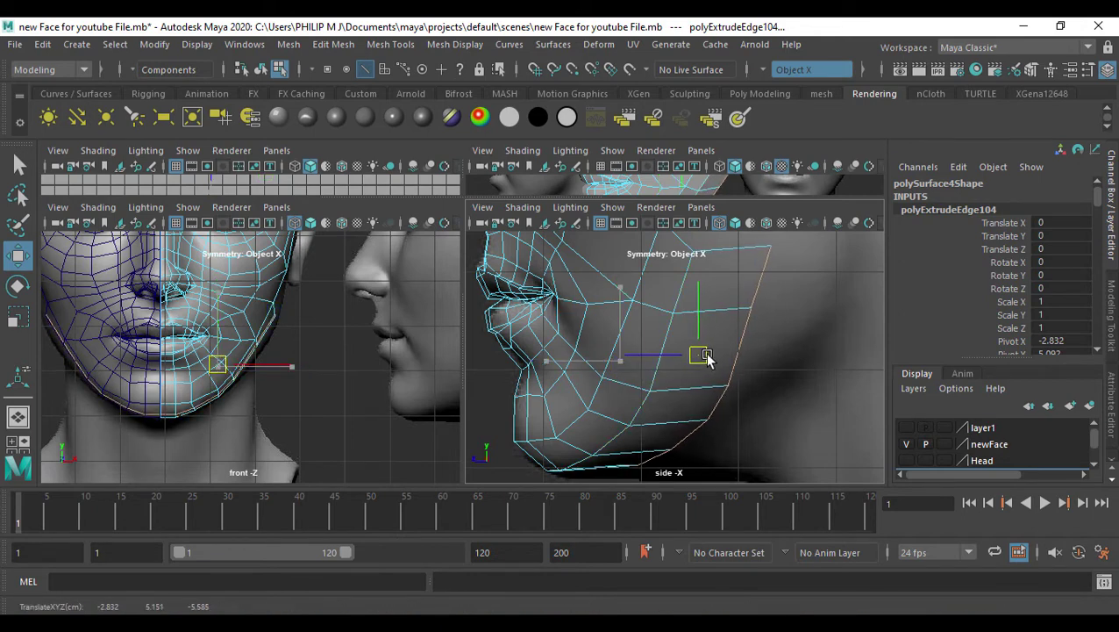
{"action": "middle_click_drag", "start_coordinate": [717, 436], "coordinate": [684, 400], "text": "alt"}
Reposition the new strip's outer vertices along the jaw and lower cheek in the side view
{"action": "right_click_drag", "start_coordinate": [645, 382], "coordinate": [551, 386]}
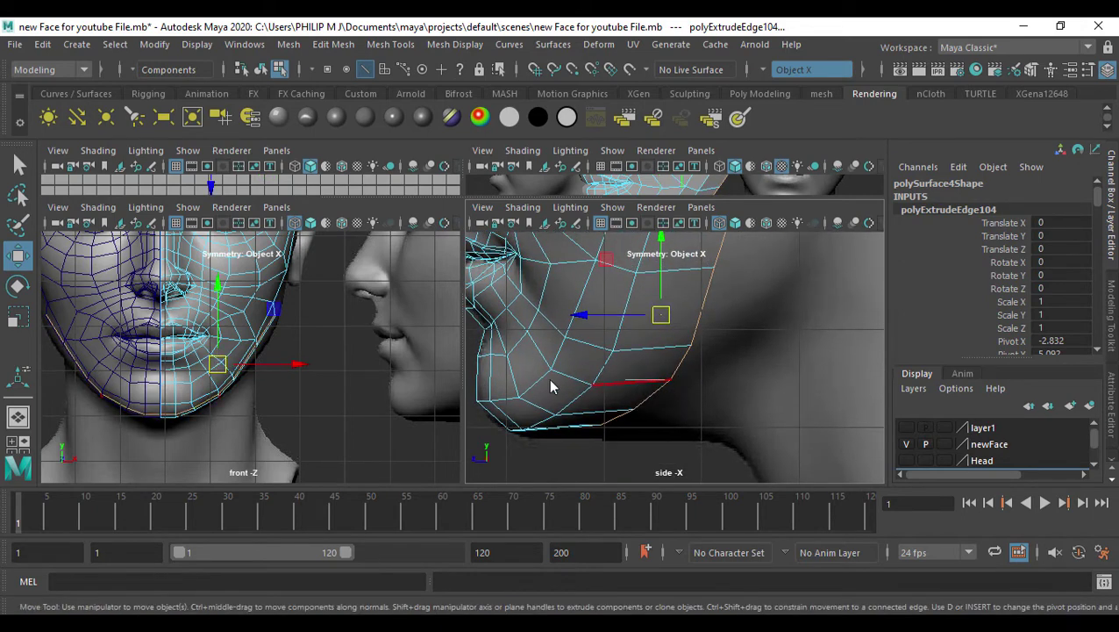
{"action": "left_click", "coordinate": [670, 379]}
{"action": "left_click_drag", "start_coordinate": [668, 380], "coordinate": [662, 382]}
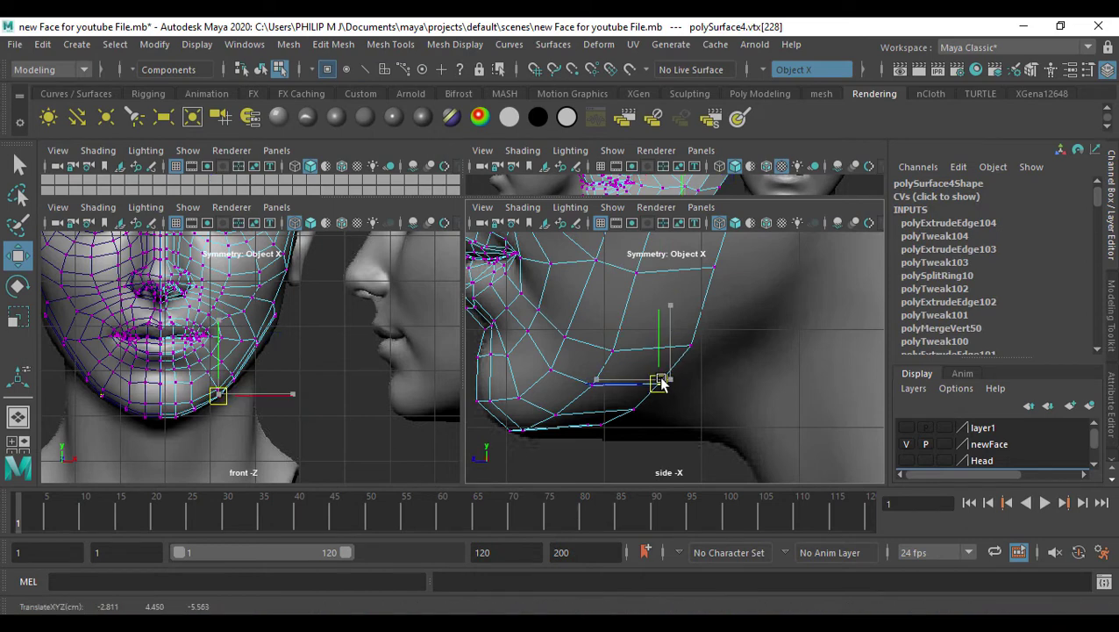
{"action": "scroll", "coordinate": [692, 424], "scroll_direction": "up", "scroll_amount": 2}
{"action": "left_click", "coordinate": [653, 406]}
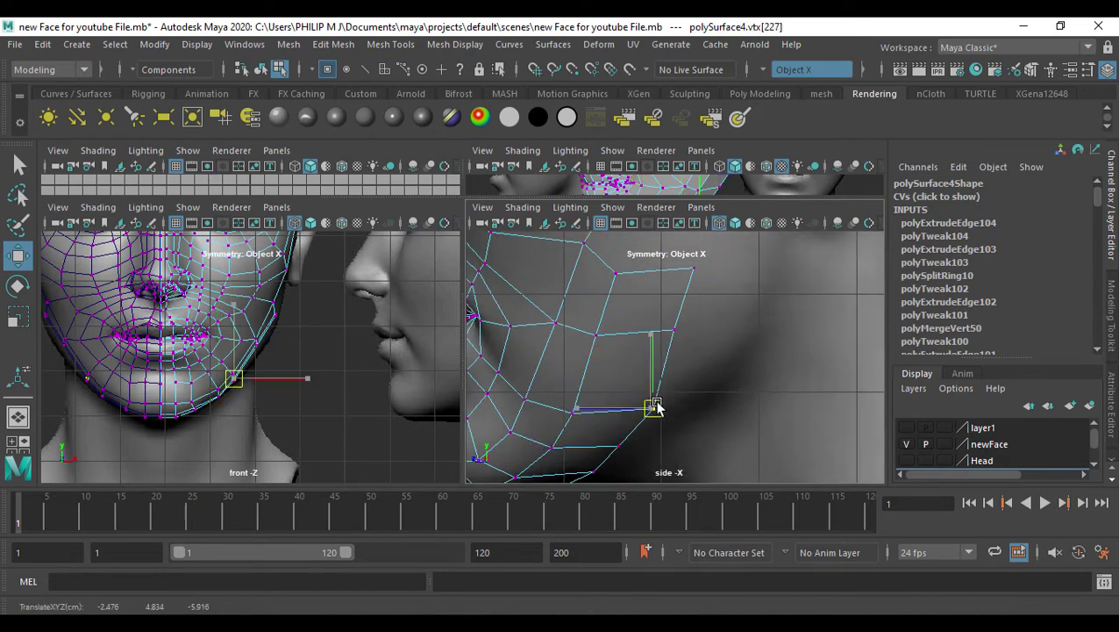
{"action": "middle_click_drag", "start_coordinate": [723, 367], "coordinate": [727, 434], "text": "alt"}
{"action": "left_click", "coordinate": [681, 396]}
{"action": "left_click_drag", "start_coordinate": [681, 398], "coordinate": [699, 403]}
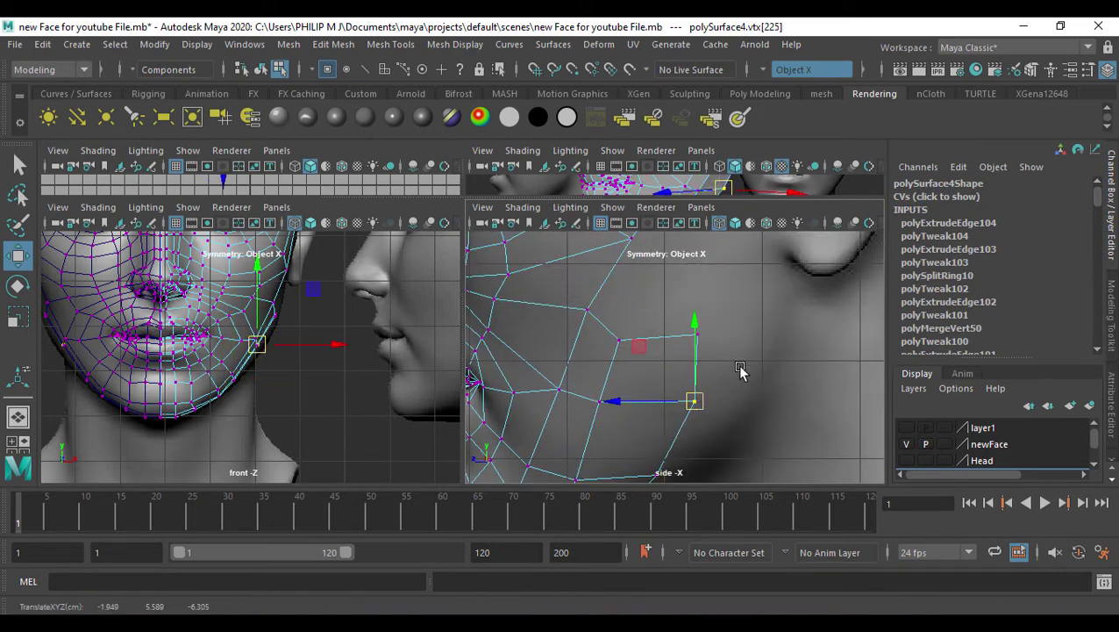
{"action": "left_click", "coordinate": [695, 334]}
{"action": "left_click_drag", "start_coordinate": [694, 334], "coordinate": [715, 342]}
Shift the two upper vertices on the new strip's inner edge backward in the side view to even out the polygon spacing
{"action": "left_click_drag", "start_coordinate": [613, 321], "coordinate": [634, 360]}
{"action": "left_click_drag", "start_coordinate": [619, 341], "coordinate": [640, 337]}
{"action": "left_click_drag", "start_coordinate": [583, 387], "coordinate": [612, 414]}
{"action": "left_click_drag", "start_coordinate": [599, 402], "coordinate": [614, 400]}
Move the new strip's top outer vertex slightly outward in the front view to meet the reference face contour
{"action": "left_click", "coordinate": [714, 342]}
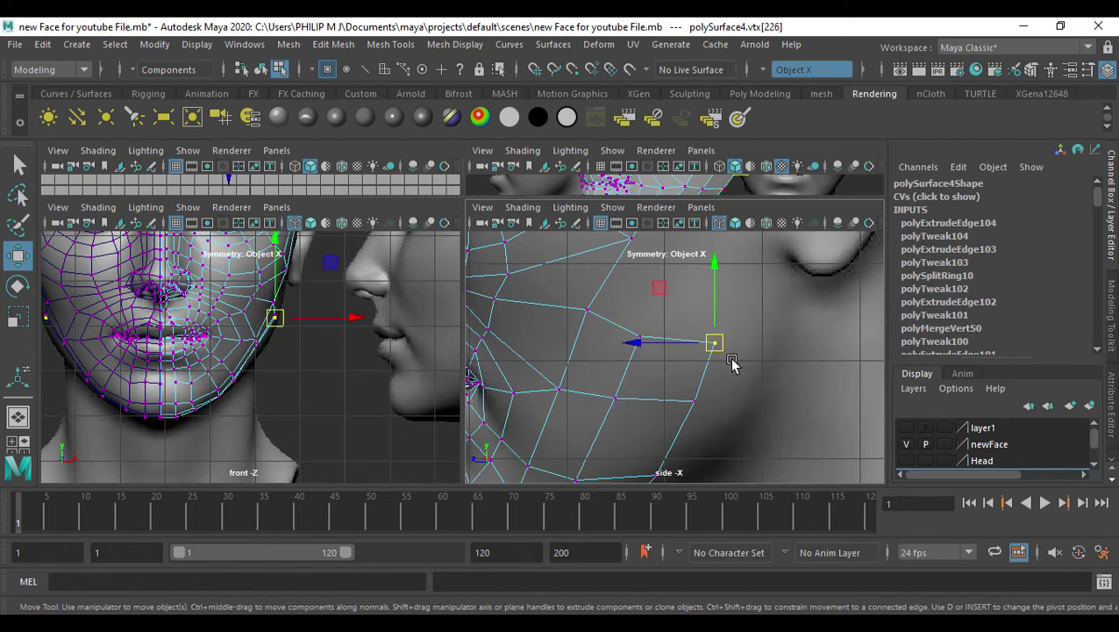
{"action": "key", "text": "space"}
{"action": "middle_click_drag", "start_coordinate": [543, 370], "coordinate": [527, 417], "text": "alt"}
{"action": "left_click_drag", "start_coordinate": [587, 278], "coordinate": [596, 277]}
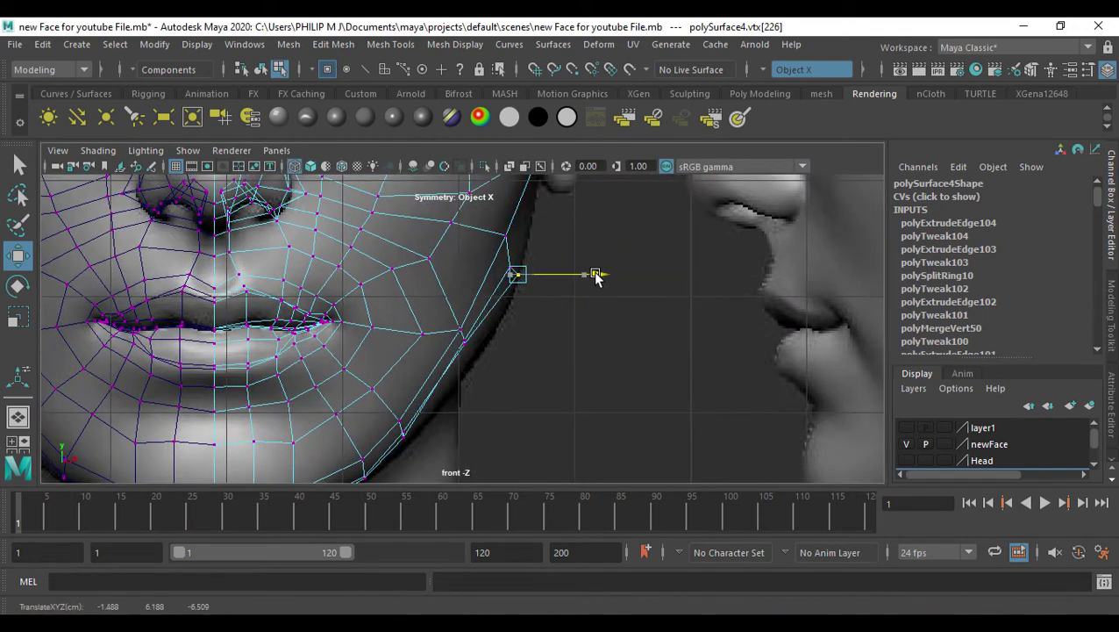
{"action": "middle_click_drag", "start_coordinate": [591, 375], "coordinate": [560, 321], "text": "alt"}
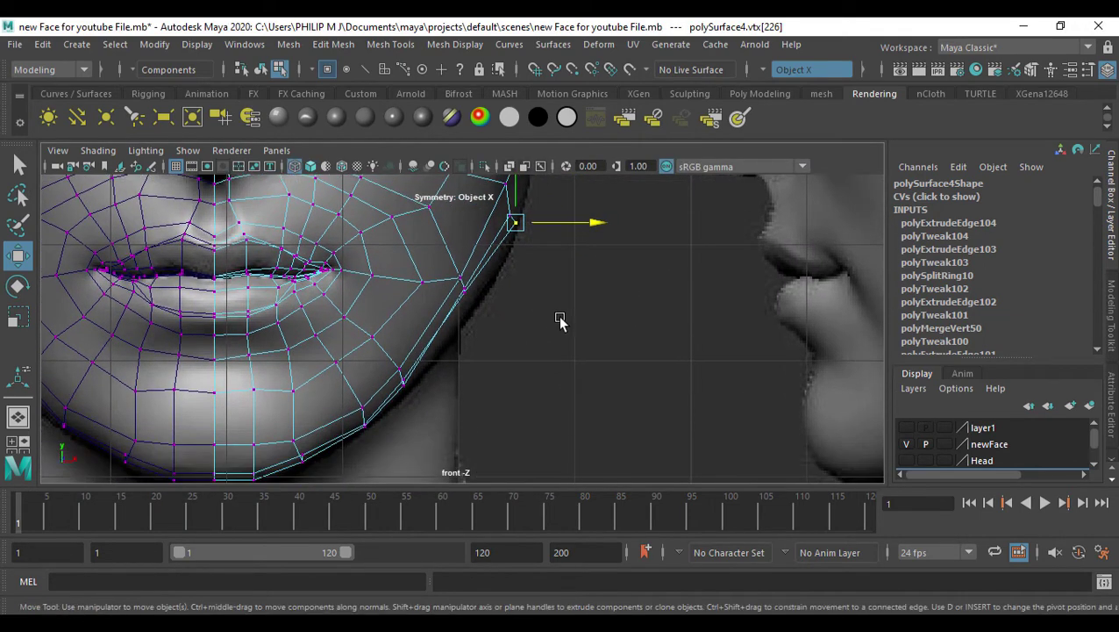
{"action": "key", "text": "space"}
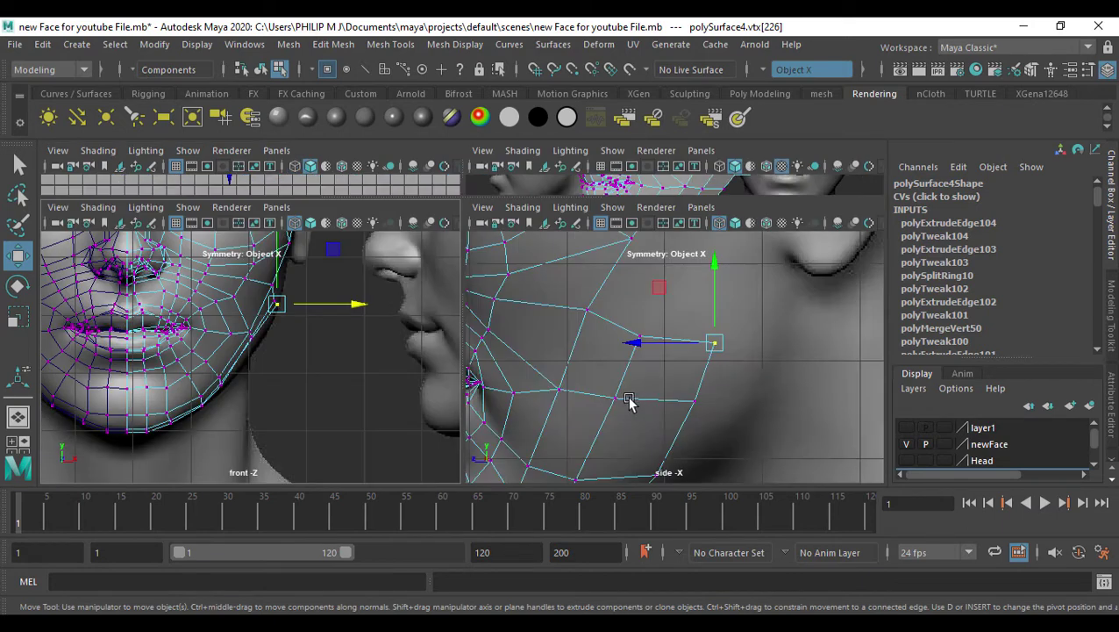
Move the next two outer vertices down the jaw slightly outward in the front view
{"action": "left_click", "coordinate": [704, 405]}
{"action": "key", "text": "Down"}
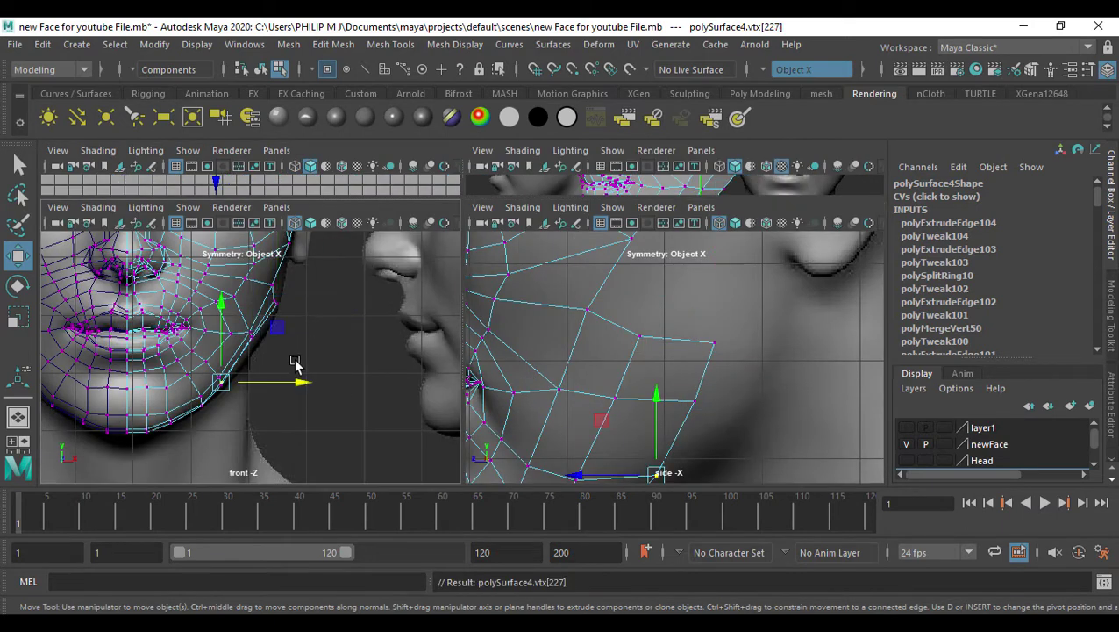
{"action": "key", "text": "Up"}
{"action": "left_click_drag", "start_coordinate": [329, 341], "coordinate": [340, 343]}
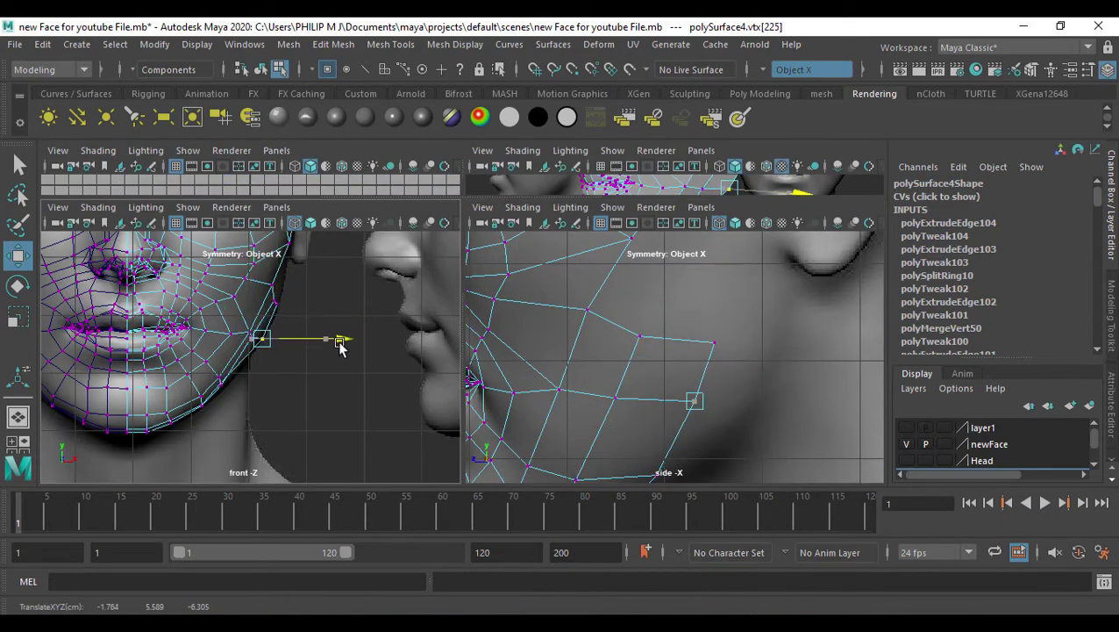
{"action": "left_click", "coordinate": [653, 449]}
{"action": "middle_click_drag", "start_coordinate": [320, 395], "coordinate": [326, 360], "text": "alt"}
{"action": "left_click_drag", "start_coordinate": [301, 348], "coordinate": [304, 348]}
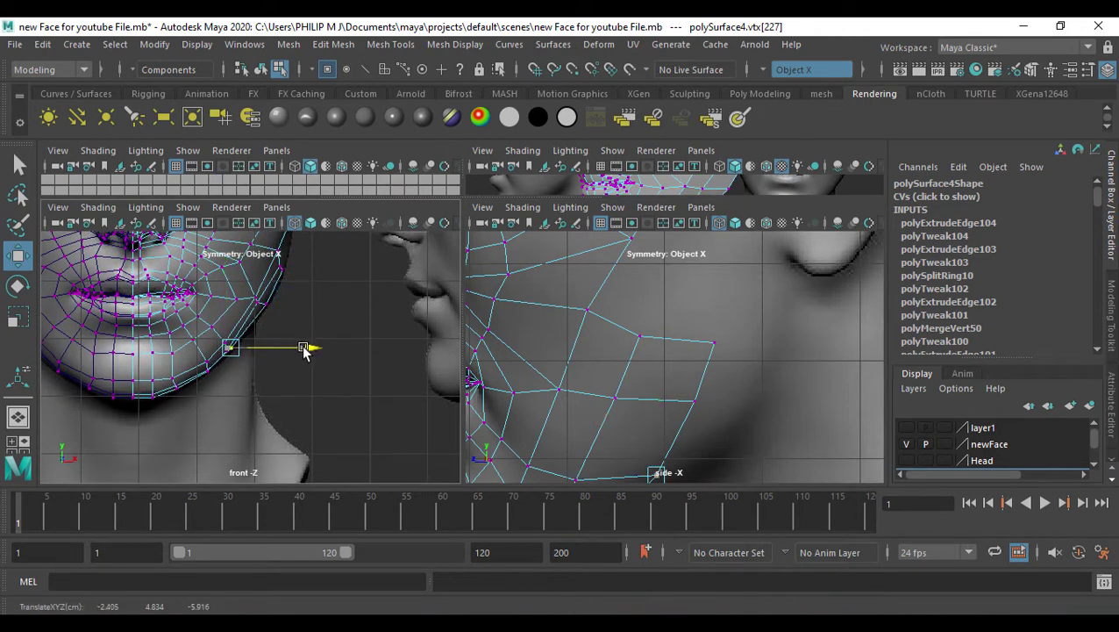
Reposition the strip's lower outer vertices in the side view to fit the reference chin underside and lower jaw
{"action": "scroll", "coordinate": [693, 337], "scroll_direction": "down", "scroll_amount": 4}
{"action": "middle_click_drag", "start_coordinate": [667, 397], "coordinate": [687, 364], "text": "alt"}
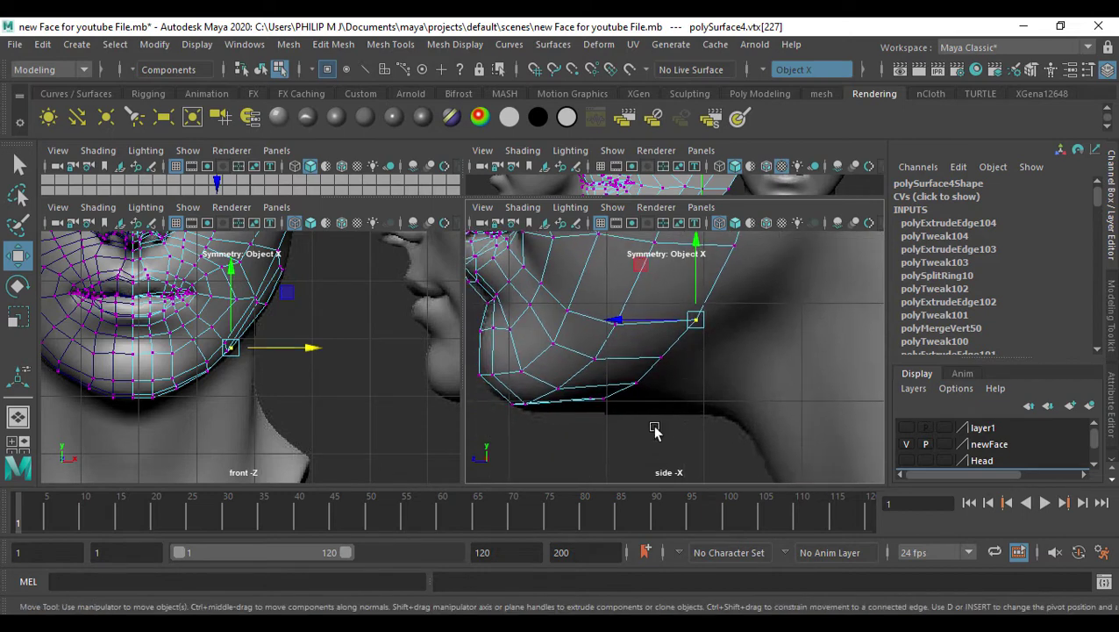
{"action": "left_click", "coordinate": [598, 410]}
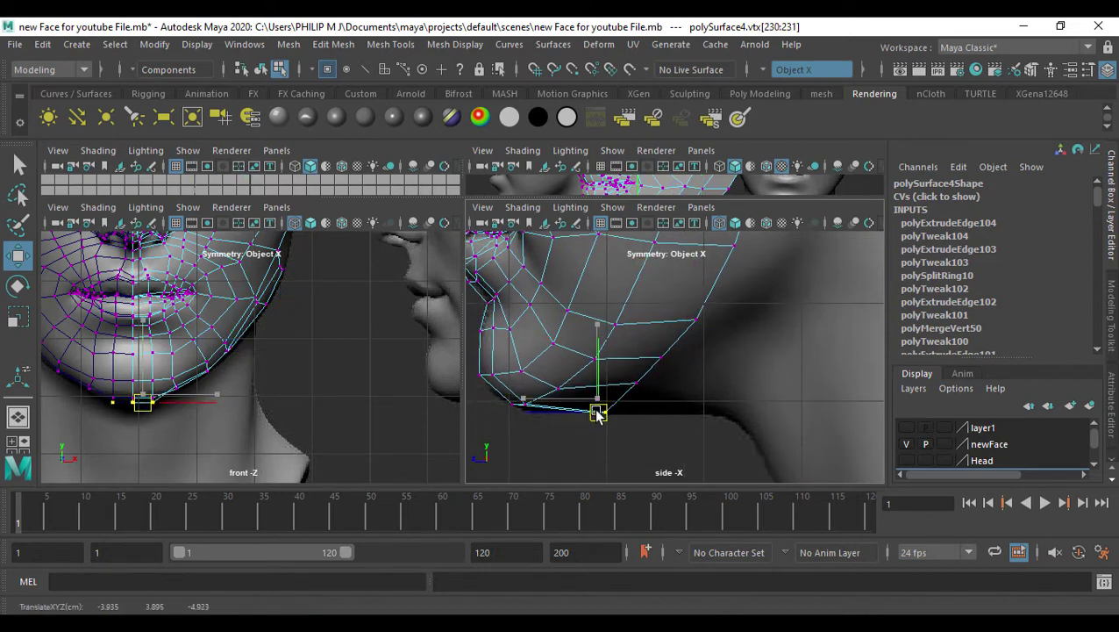
{"action": "left_click", "coordinate": [635, 384]}
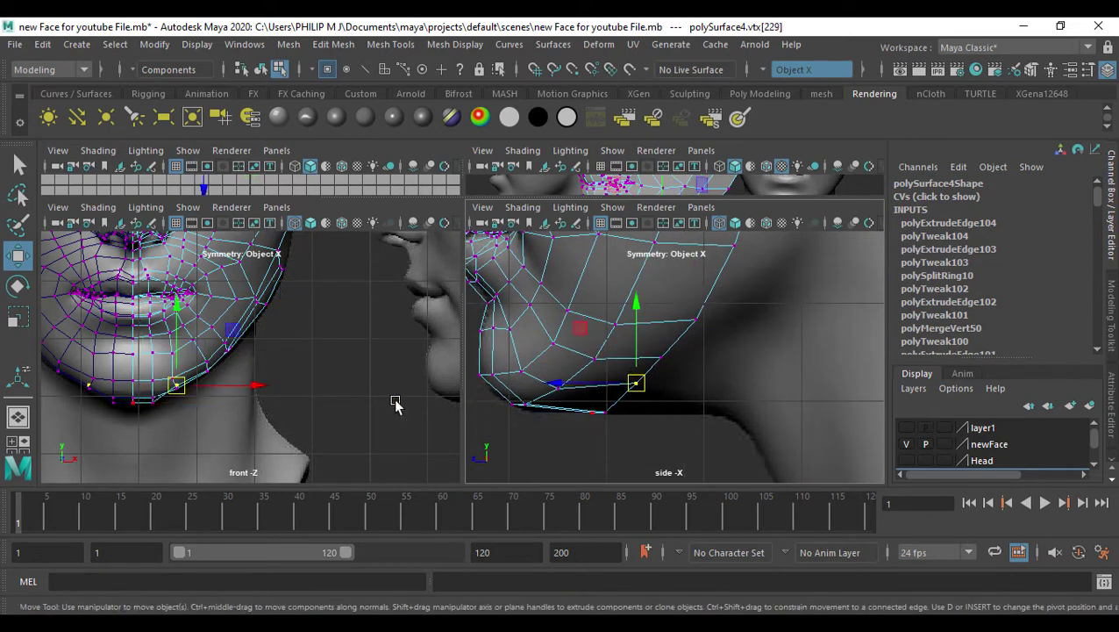
{"action": "left_click_drag", "start_coordinate": [641, 390], "coordinate": [646, 398]}
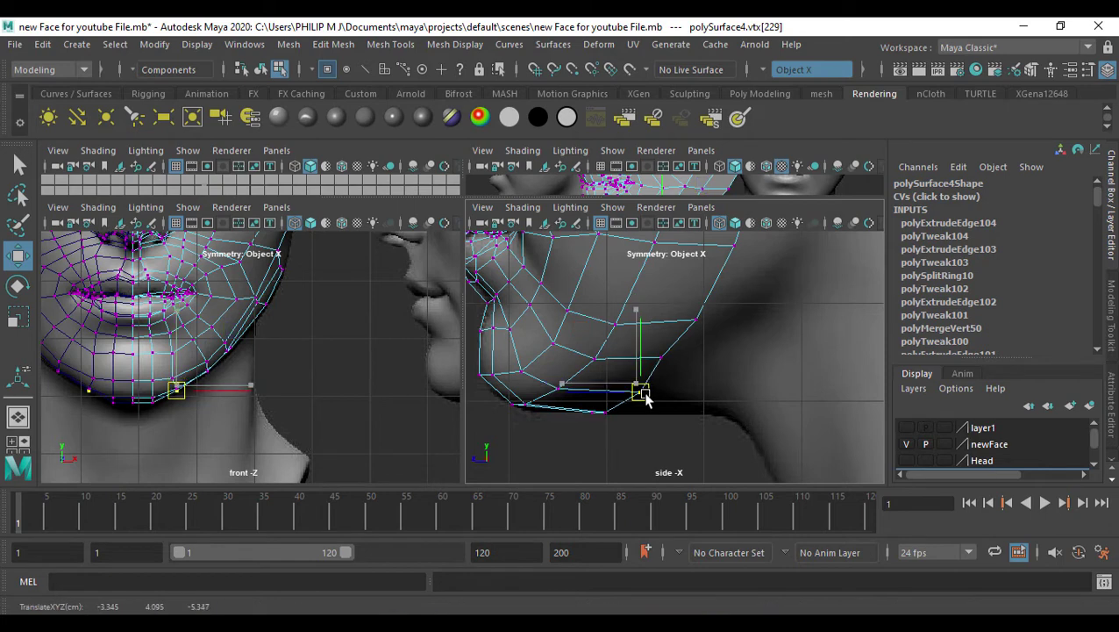
{"action": "left_click", "coordinate": [662, 357]}
{"action": "left_click_drag", "start_coordinate": [662, 357], "coordinate": [666, 361]}
{"action": "middle_click_drag", "start_coordinate": [786, 342], "coordinate": [767, 441], "text": "alt"}
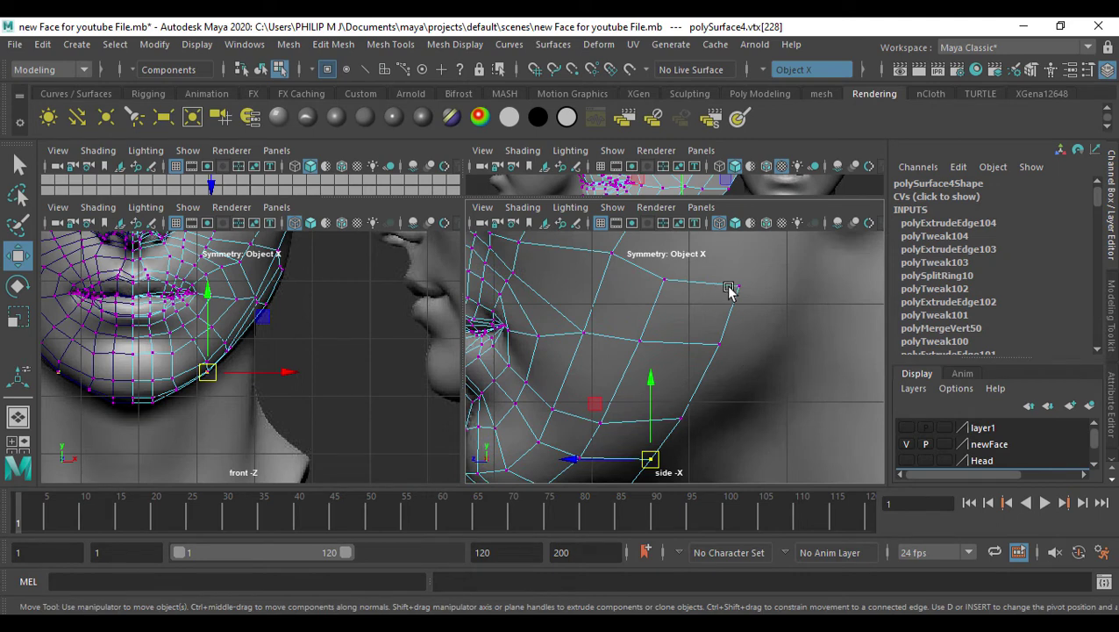
Select the jaw's outer boundary edges, extrude them and move the new edges backward toward the neck in the side view
{"action": "middle_click_drag", "start_coordinate": [758, 326], "coordinate": [699, 431], "text": "alt"}
{"action": "scroll", "coordinate": [769, 414], "scroll_direction": "down", "scroll_amount": 5}
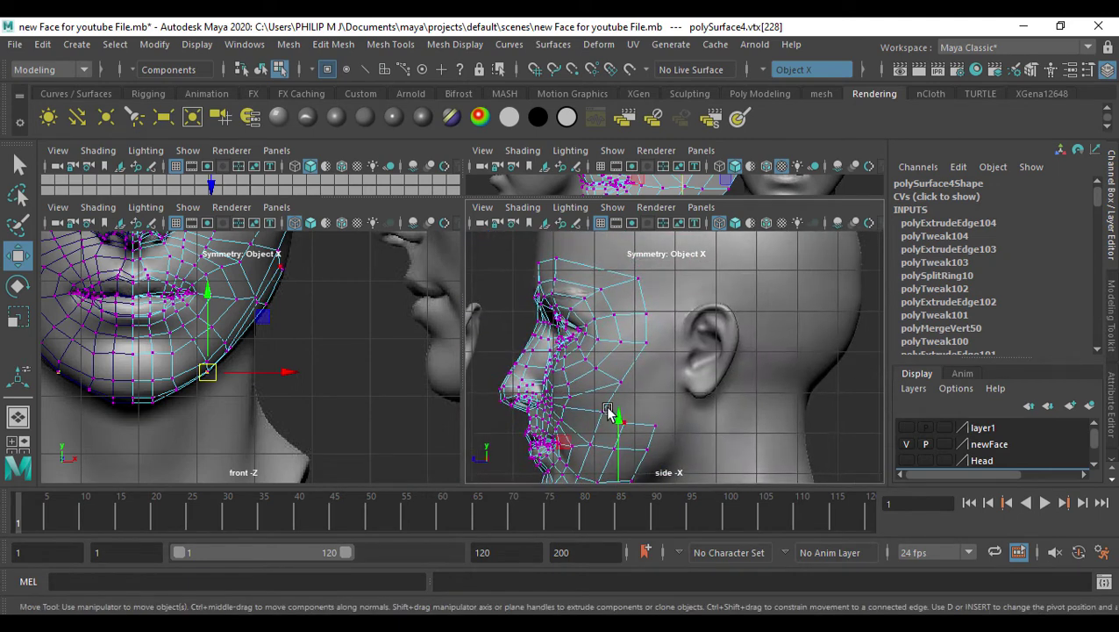
{"action": "middle_click_drag", "start_coordinate": [666, 353], "coordinate": [670, 318], "text": "alt"}
{"action": "scroll", "coordinate": [665, 337], "scroll_direction": "up", "scroll_amount": 4}
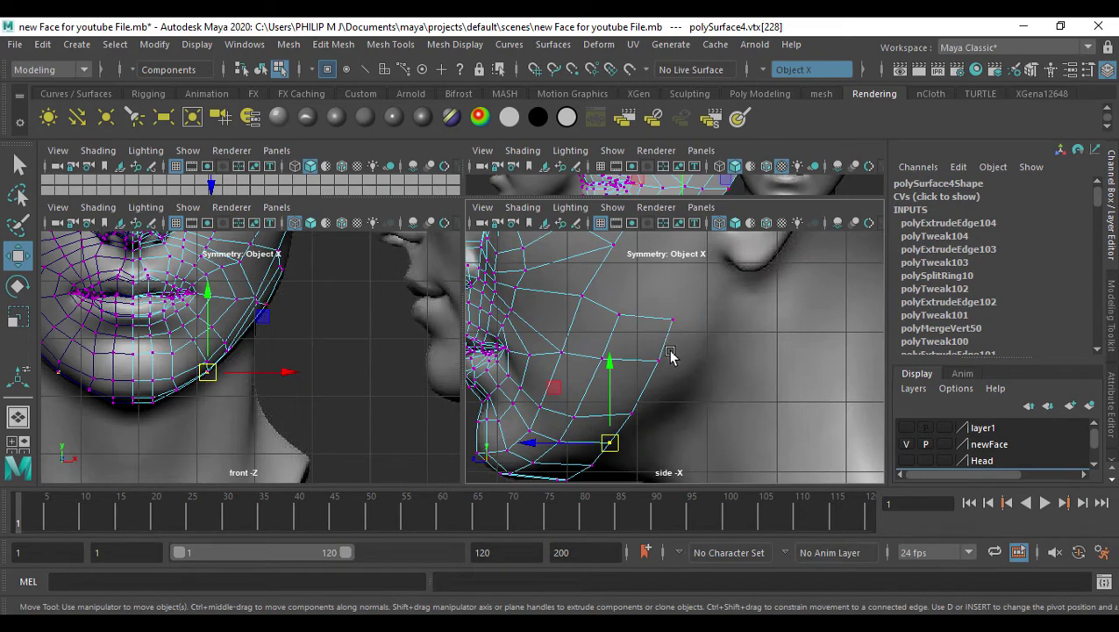
{"action": "key", "text": "F10"}
{"action": "left_click", "coordinate": [670, 354]}
{"action": "middle_click_drag", "start_coordinate": [676, 404], "coordinate": [671, 370], "text": "alt"}
{"action": "key", "text": "ctrl+e"}
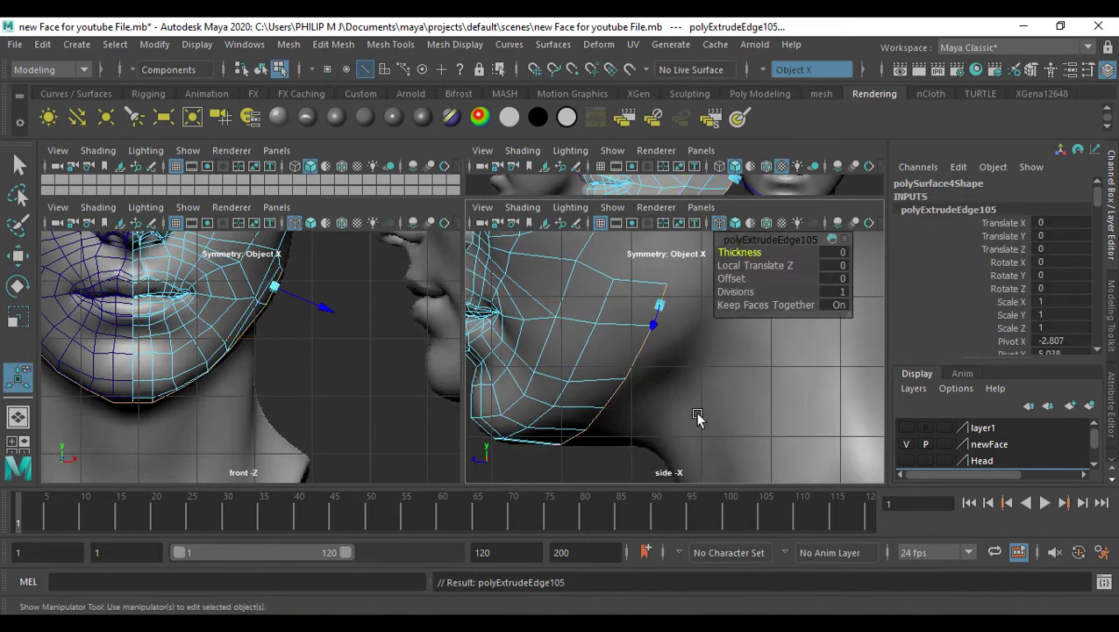
{"action": "key", "text": "w"}
{"action": "left_click_drag", "start_coordinate": [622, 365], "coordinate": [689, 373]}
Reposition the newest strip's outer vertices in the side view to follow the reference jaw angle and chin underside
{"action": "key", "text": "F9"}
{"action": "left_click_drag", "start_coordinate": [750, 334], "coordinate": [717, 287]}
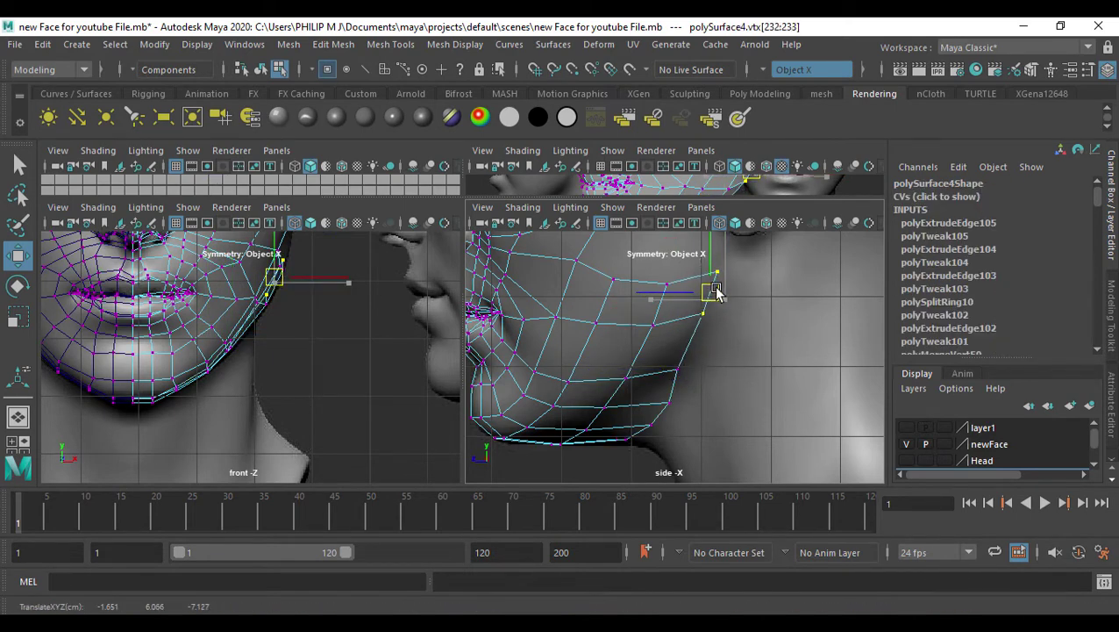
{"action": "left_click", "coordinate": [680, 355]}
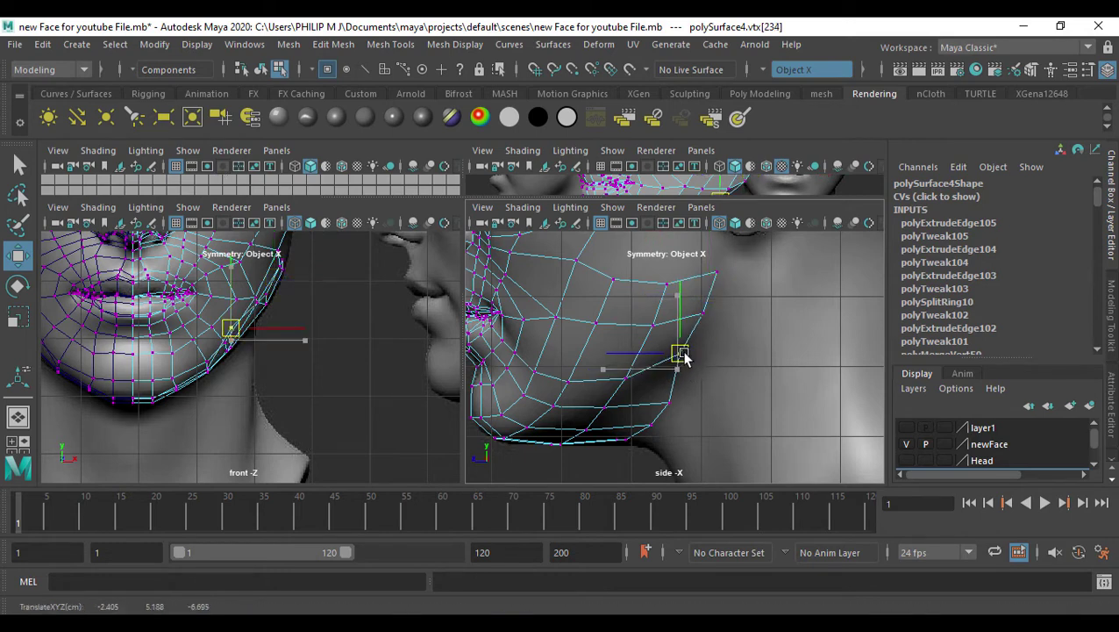
{"action": "left_click_drag", "start_coordinate": [685, 353], "coordinate": [687, 354]}
{"action": "left_click", "coordinate": [671, 403]}
{"action": "mouse_move", "coordinate": [670, 404]}
{"action": "left_mouse_down"}
{"action": "mouse_move", "coordinate": [648, 371]}
{"action": "mouse_move", "coordinate": [663, 384]}
{"action": "left_mouse_up"}
{"action": "left_click", "coordinate": [650, 424]}
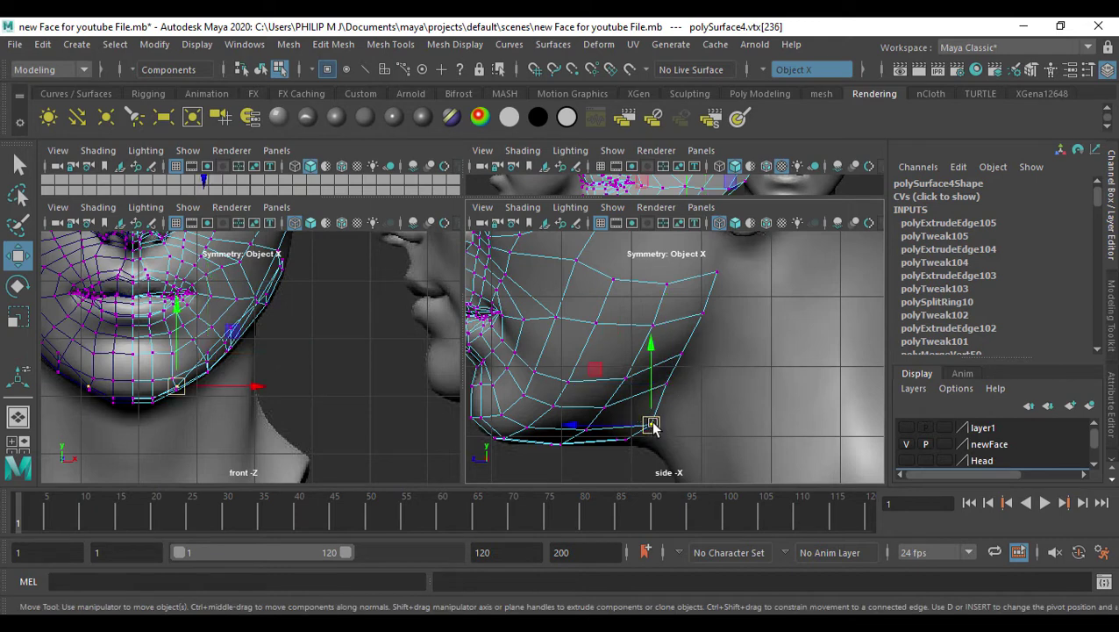
{"action": "left_click_drag", "start_coordinate": [650, 424], "coordinate": [649, 412]}
{"action": "left_click_drag", "start_coordinate": [652, 454], "coordinate": [615, 429]}
{"action": "left_click_drag", "start_coordinate": [626, 440], "coordinate": [567, 439]}
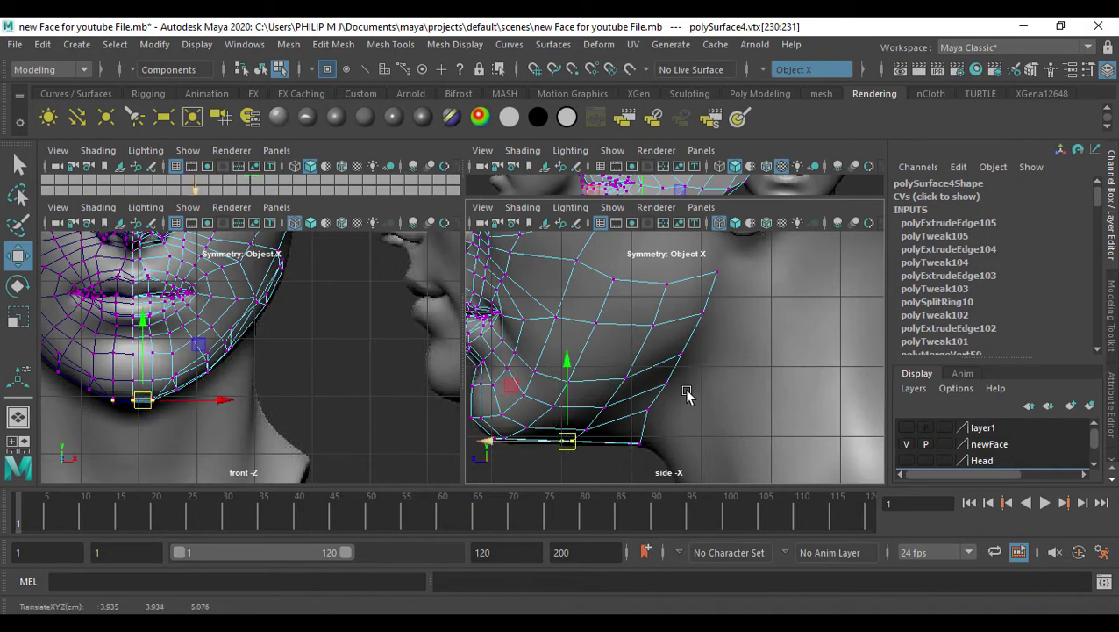
Examine the extended jaw and the open gap beside the cheek in the perspective view
{"action": "middle_click_drag", "start_coordinate": [701, 384], "coordinate": [709, 418], "text": "alt"}
{"action": "key", "text": "space"}
{"action": "left_click_drag", "start_coordinate": [674, 280], "coordinate": [684, 424], "text": "alt"}
{"action": "left_click", "coordinate": [512, 362]}
{"action": "scroll", "coordinate": [606, 377], "scroll_direction": "up", "scroll_amount": 3}
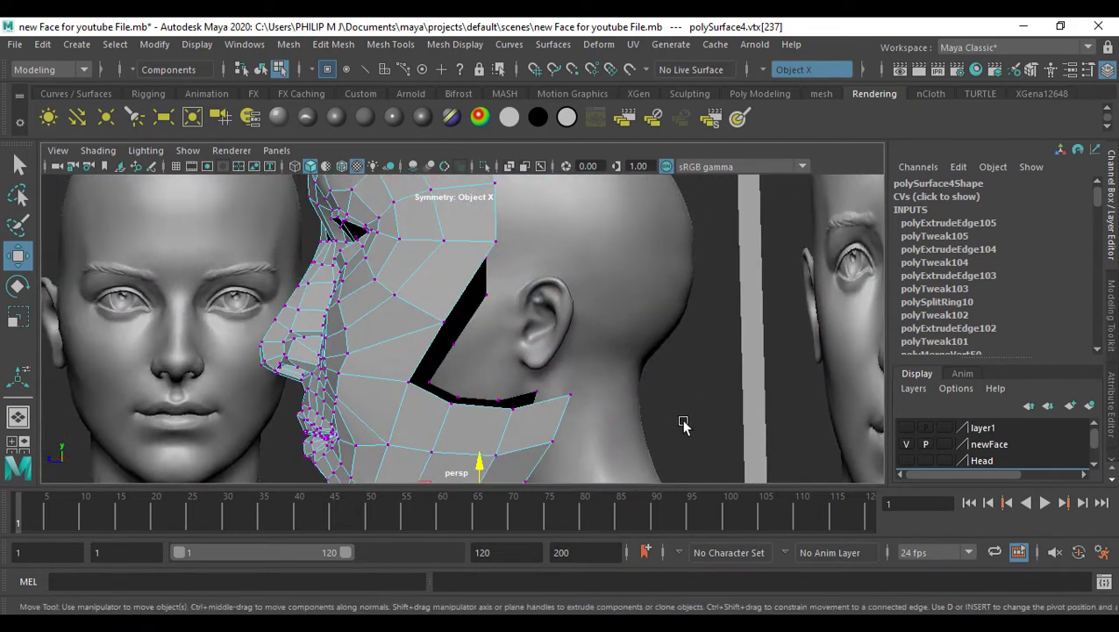
Reposition one outer vertex of the jaw strip in the side view to fit the reference jaw
{"action": "key", "text": "space"}
{"action": "key", "text": "space"}
{"action": "scroll", "coordinate": [687, 404], "scroll_direction": "up", "scroll_amount": 5}
{"action": "mouse_move", "coordinate": [565, 427]}
{"action": "left_mouse_down"}
{"action": "mouse_move", "coordinate": [579, 443]}
{"action": "mouse_move", "coordinate": [558, 434]}
{"action": "left_mouse_up"}
{"action": "scroll", "coordinate": [539, 391], "scroll_direction": "down", "scroll_amount": 5}
Select the open boundary edges running from the cheek past the temple and across the forehead in the side view
{"action": "middle_click_drag", "start_coordinate": [485, 315], "coordinate": [487, 379], "text": "alt"}
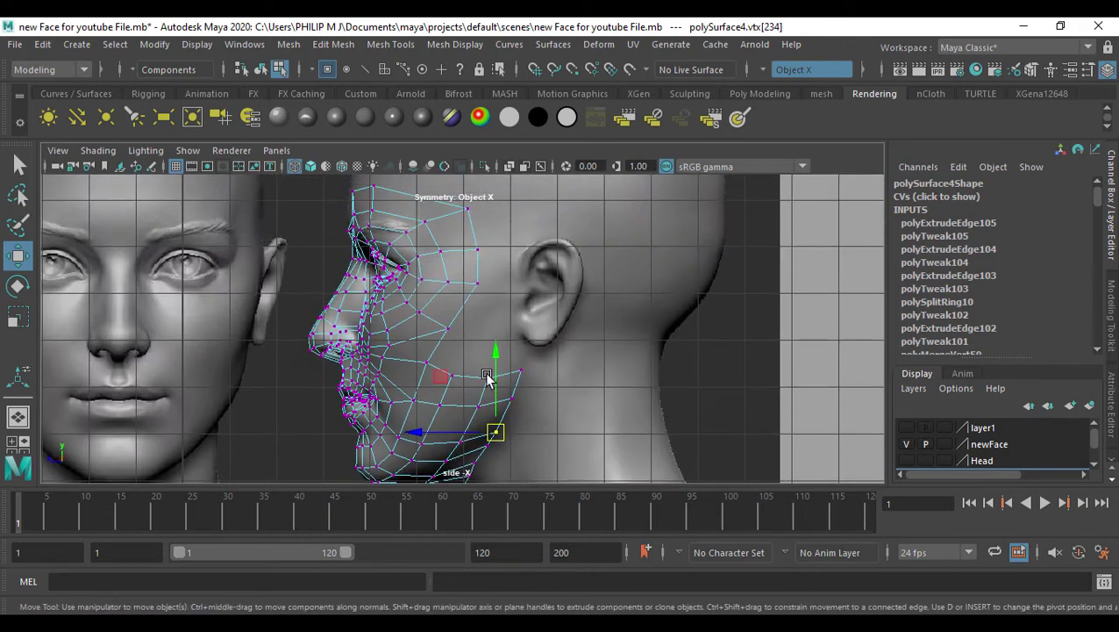
{"action": "middle_click_drag", "start_coordinate": [520, 319], "coordinate": [558, 386], "text": "alt"}
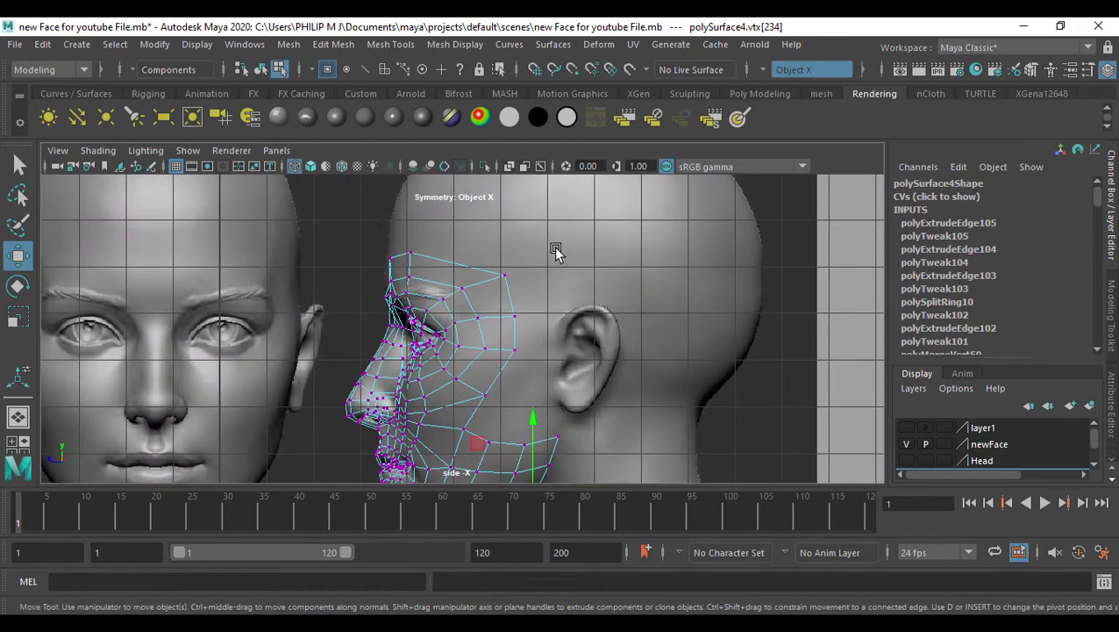
{"action": "scroll", "coordinate": [510, 379], "scroll_direction": "up", "scroll_amount": 1}
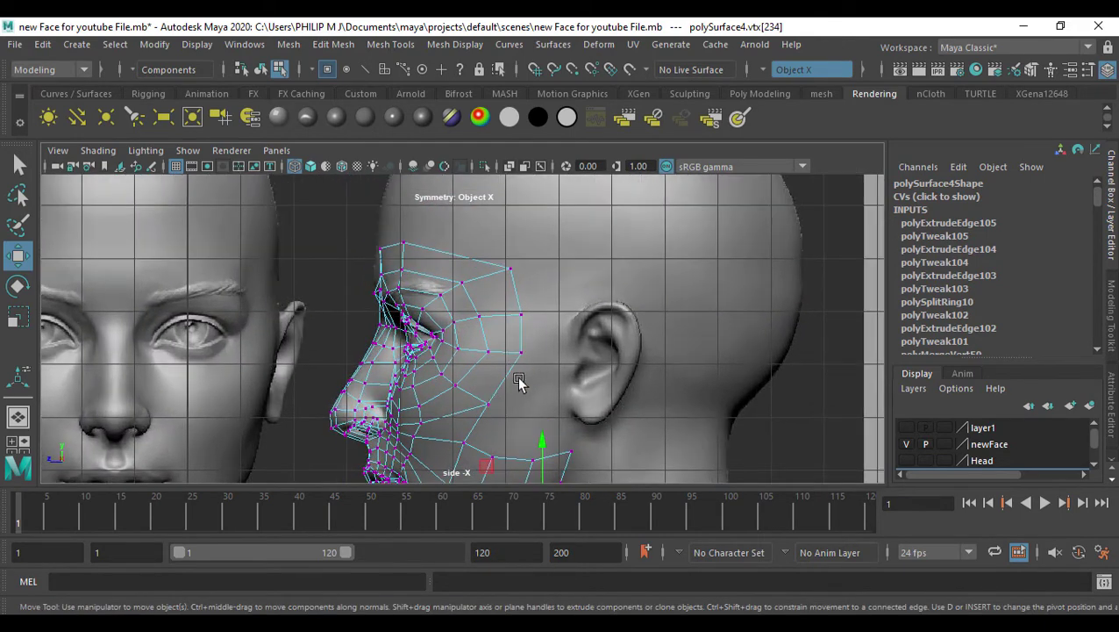
{"action": "key", "text": "F10"}
{"action": "left_click", "coordinate": [494, 409]}
{"action": "left_click", "coordinate": [482, 418]}
{"action": "left_click", "coordinate": [504, 386], "text": "shift"}
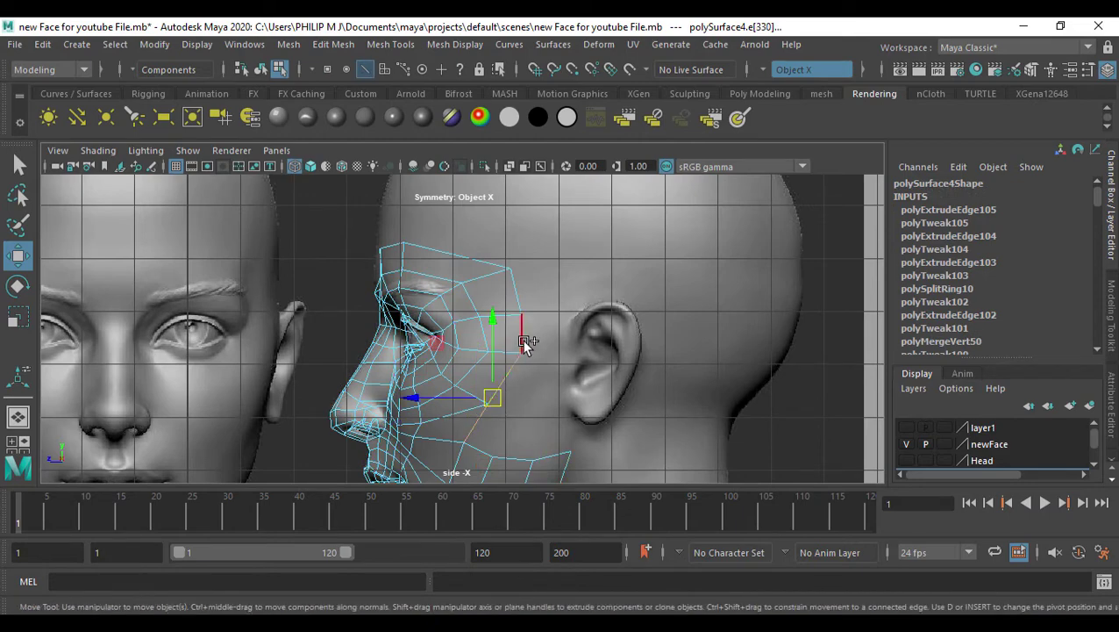
{"action": "left_click", "coordinate": [524, 340], "text": "shift"}
{"action": "left_click", "coordinate": [518, 293], "text": "shift"}
{"action": "left_click", "coordinate": [468, 249], "text": "shift"}
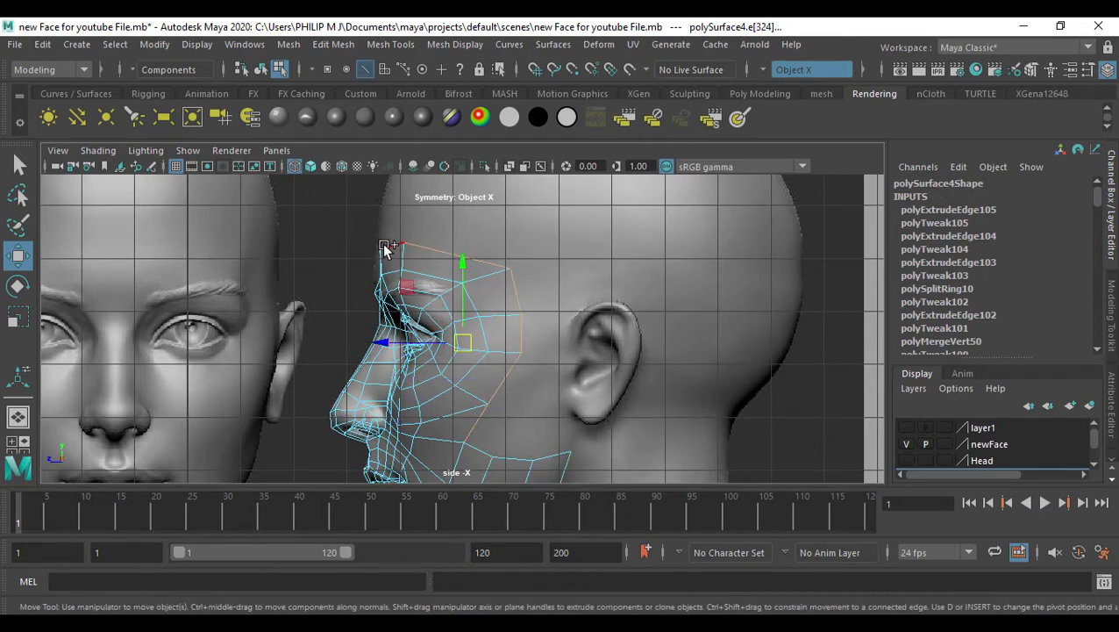
Add the remaining inner-brow boundary edges to the selection, extrude them and scale the new edges outward
{"action": "key", "text": "space"}
{"action": "key", "text": "space"}
{"action": "left_click_drag", "start_coordinate": [586, 274], "coordinate": [610, 342], "text": "alt"}
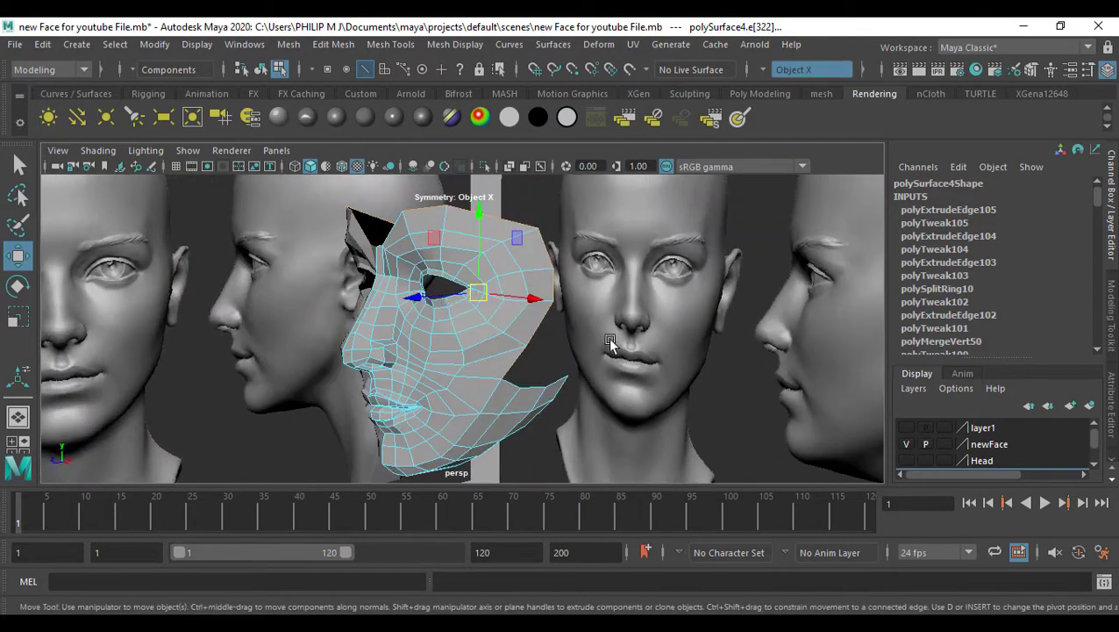
{"action": "left_click_drag", "start_coordinate": [416, 305], "coordinate": [493, 355], "text": "alt"}
{"action": "left_click", "coordinate": [494, 296], "text": "shift"}
{"action": "right_click_drag", "start_coordinate": [494, 299], "coordinate": [514, 348], "text": "alt"}
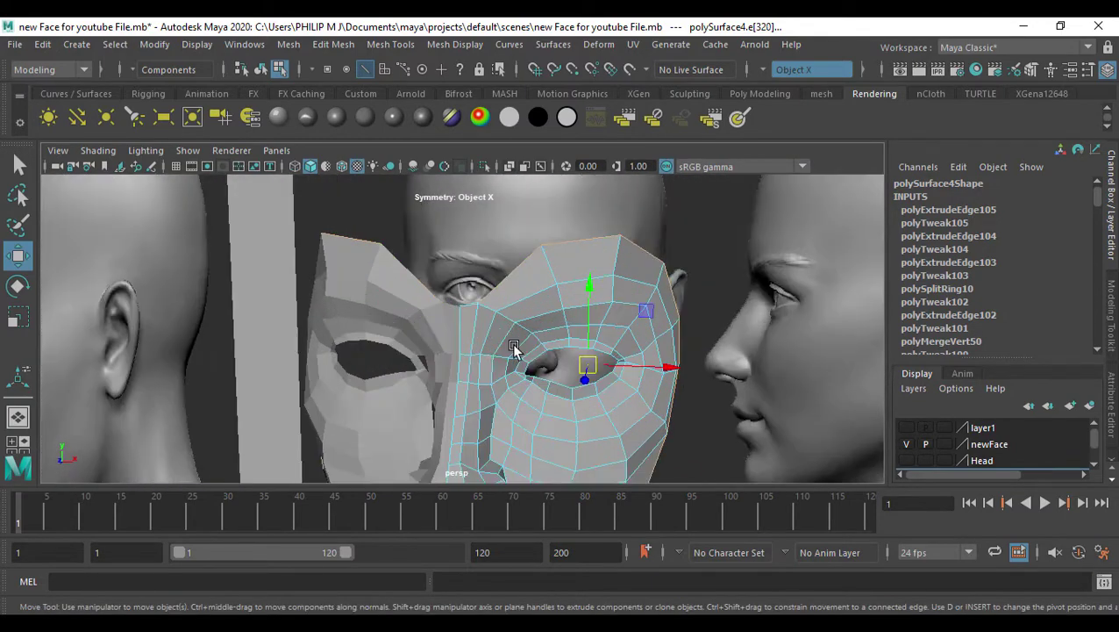
{"action": "left_click_drag", "start_coordinate": [507, 325], "coordinate": [684, 374], "text": "alt"}
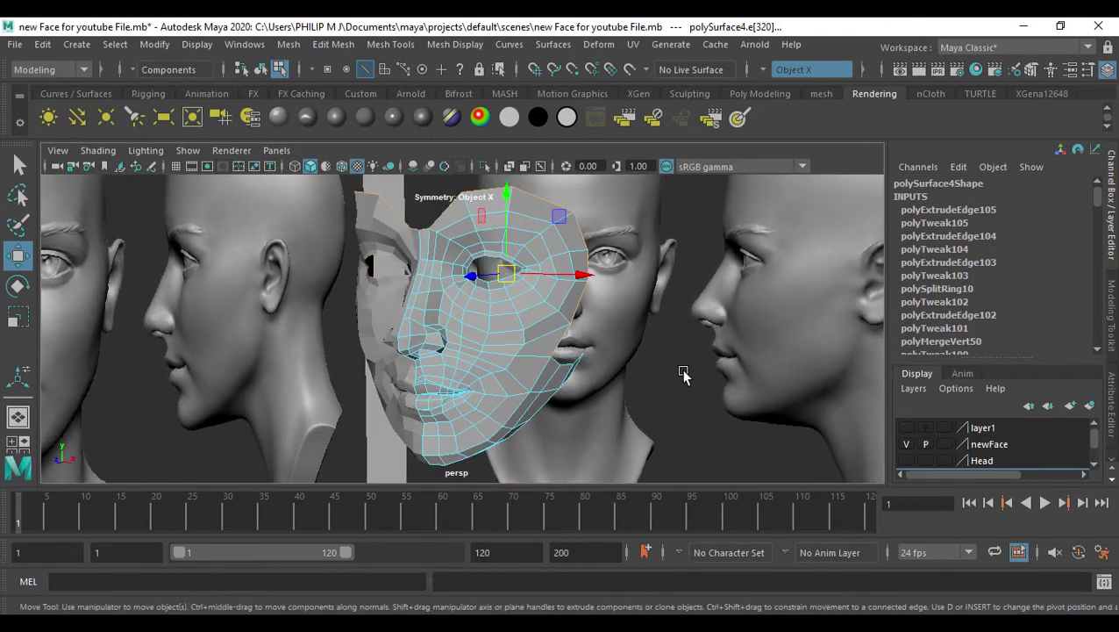
{"action": "key", "text": "ctrl+e"}
{"action": "middle_click_drag", "start_coordinate": [570, 325], "coordinate": [569, 403], "text": "alt"}
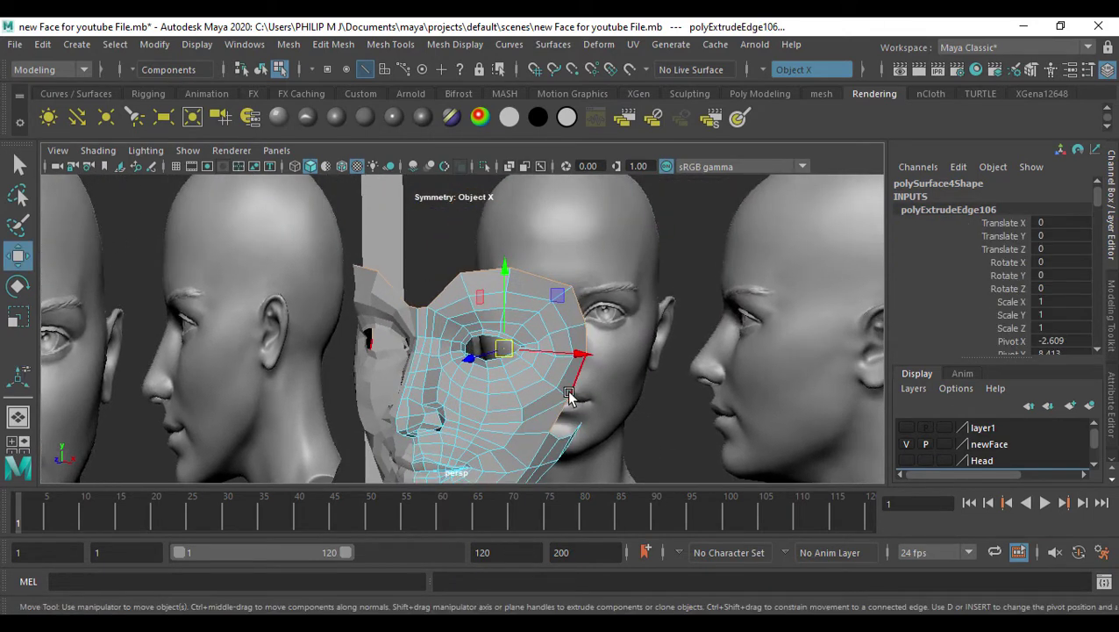
{"action": "key", "text": "r"}
{"action": "left_click_drag", "start_coordinate": [508, 350], "coordinate": [539, 366]}
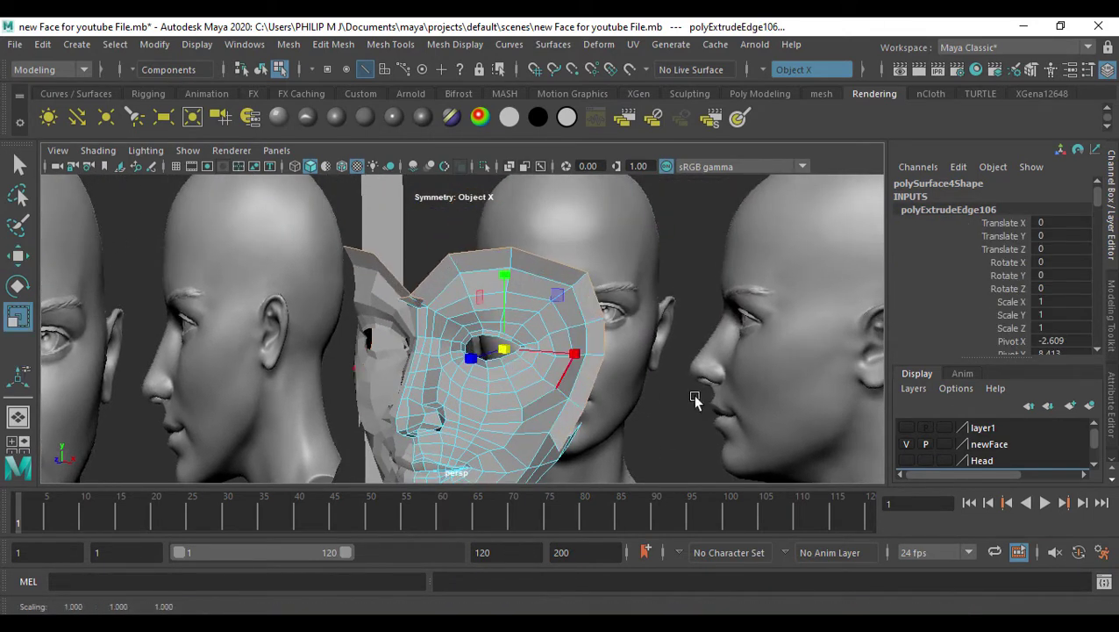
Move the extruded edges backward and slightly up so the new strip follows the reference temple and forehead
{"action": "left_click_drag", "start_coordinate": [694, 395], "coordinate": [596, 409], "text": "alt"}
{"action": "key", "text": "w"}
{"action": "left_click_drag", "start_coordinate": [376, 345], "coordinate": [403, 346]}
{"action": "left_click_drag", "start_coordinate": [566, 384], "coordinate": [546, 384], "text": "alt"}
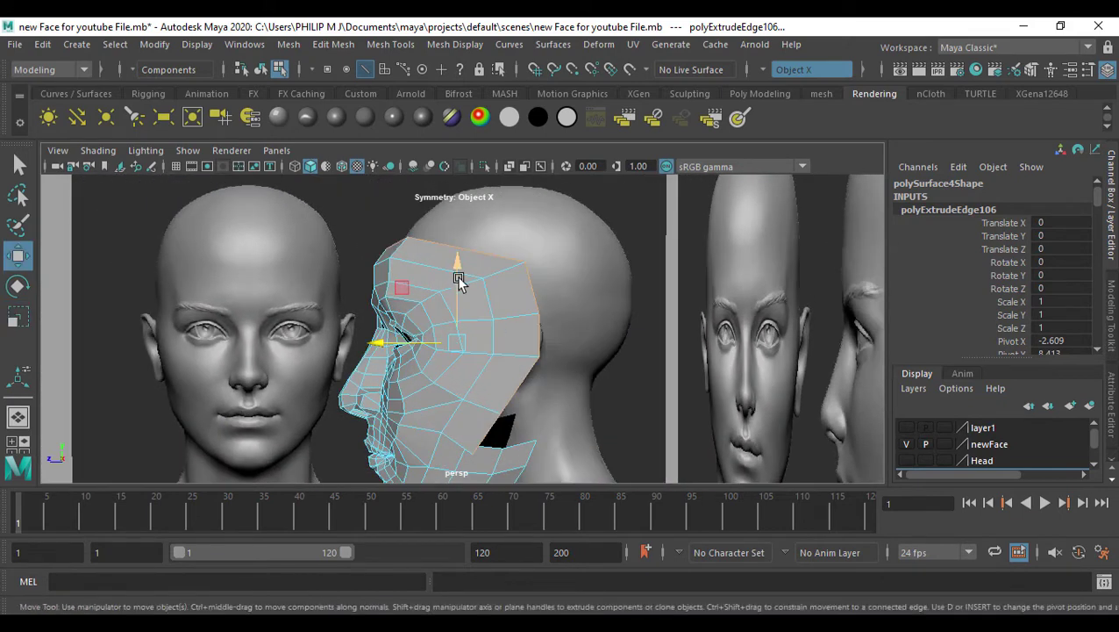
{"action": "left_click_drag", "start_coordinate": [457, 271], "coordinate": [457, 259]}
{"action": "left_click_drag", "start_coordinate": [498, 342], "coordinate": [644, 422], "text": "alt"}
{"action": "key", "text": "space"}
{"action": "key", "text": "space"}
{"action": "middle_click_drag", "start_coordinate": [591, 404], "coordinate": [609, 373], "text": "alt"}
{"action": "left_click_drag", "start_coordinate": [506, 309], "coordinate": [498, 309]}
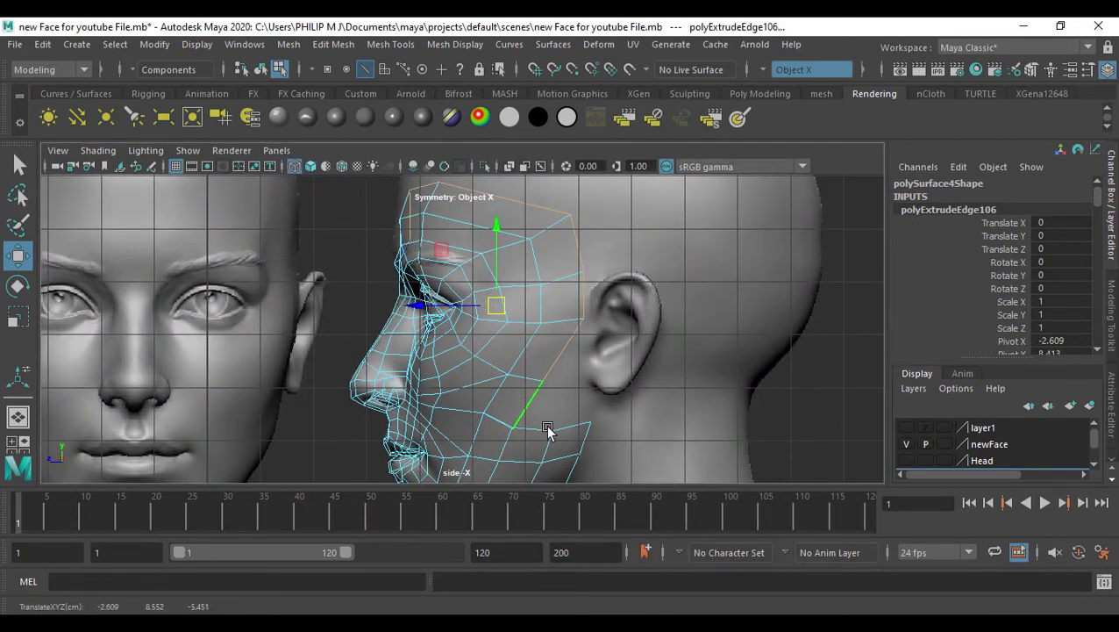
Bring the open jaw-corner vertices beside the cheek together in the side view and merge them
{"action": "middle_click_drag", "start_coordinate": [564, 423], "coordinate": [592, 417], "text": "alt"}
{"action": "key", "text": "F9"}
{"action": "left_click", "coordinate": [548, 432]}
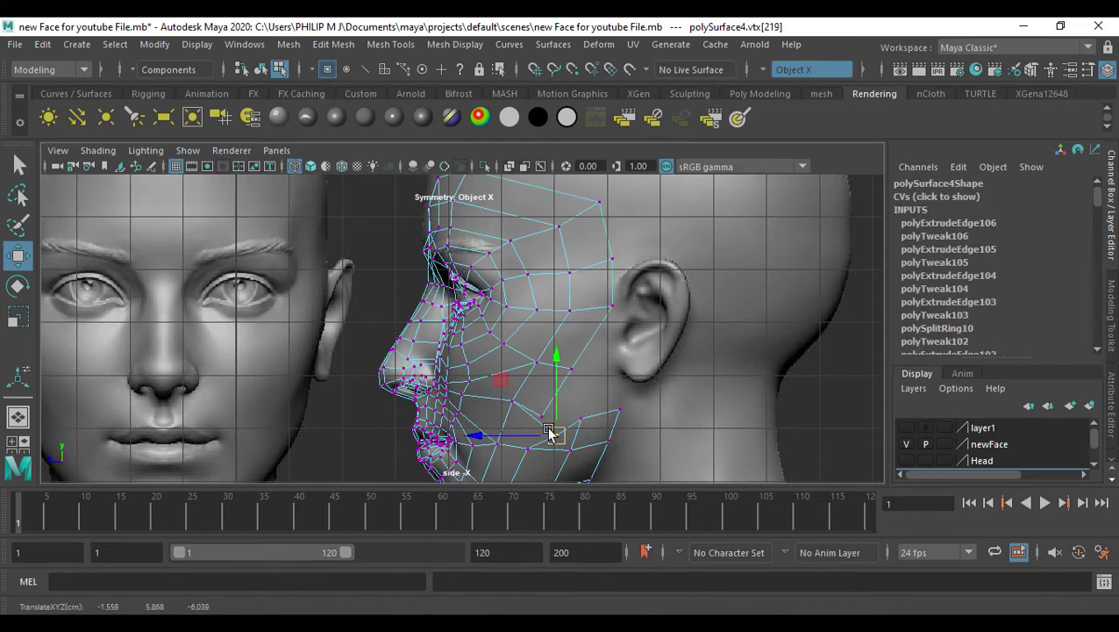
{"action": "left_click_drag", "start_coordinate": [568, 436], "coordinate": [543, 417]}
{"action": "left_click", "coordinate": [333, 44]}
{"action": "left_click", "coordinate": [394, 230]}
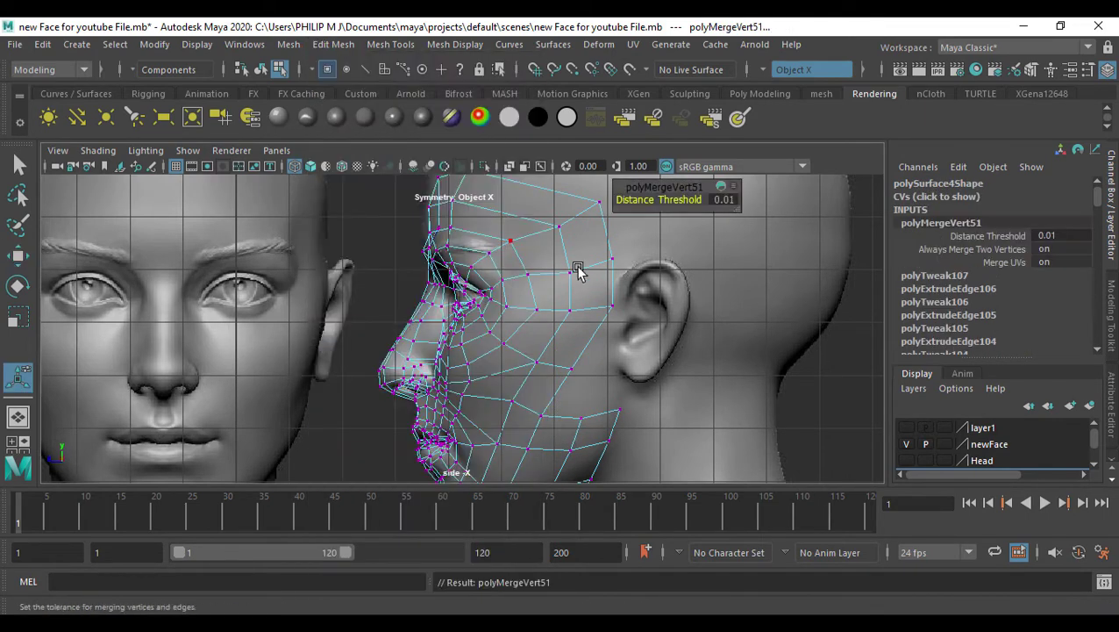
Move the strip's temple and cheek vertices forward in the side view to even out the spacing in front of the ear
{"action": "left_click_drag", "start_coordinate": [600, 257], "coordinate": [662, 397]}
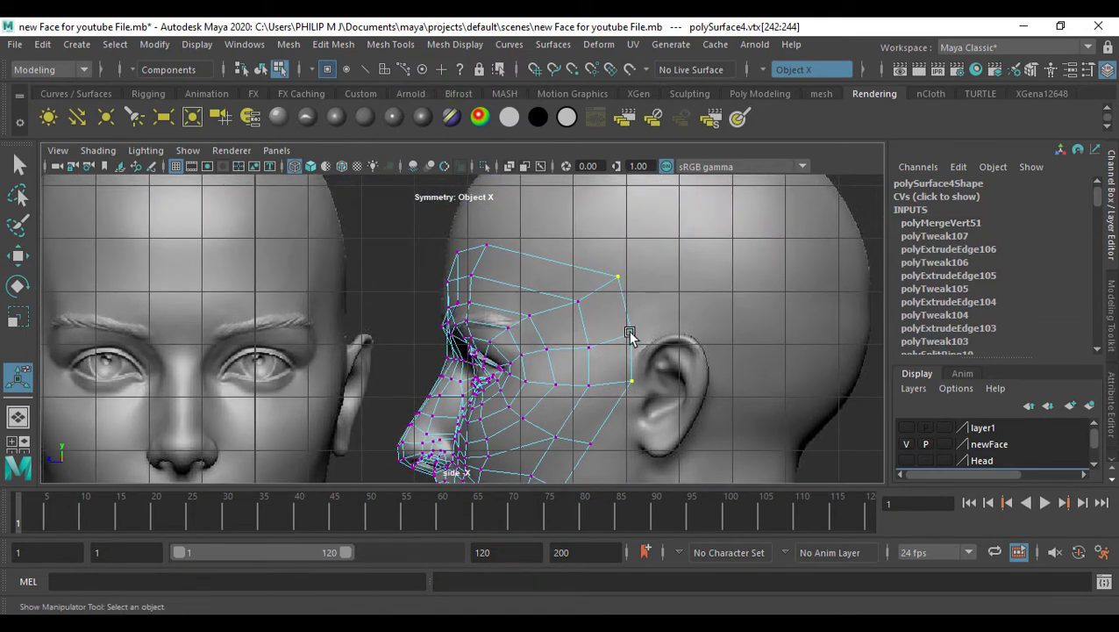
{"action": "key", "text": "w"}
{"action": "left_click_drag", "start_coordinate": [631, 335], "coordinate": [618, 334]}
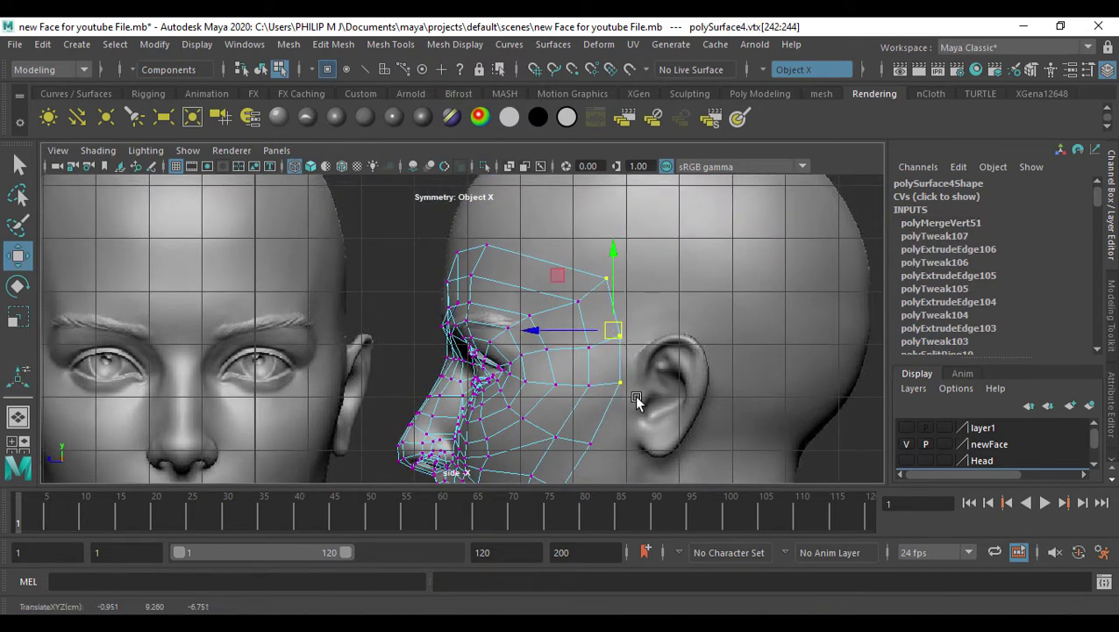
{"action": "middle_click_drag", "start_coordinate": [637, 401], "coordinate": [639, 326], "text": "alt"}
{"action": "left_click_drag", "start_coordinate": [600, 386], "coordinate": [576, 368]}
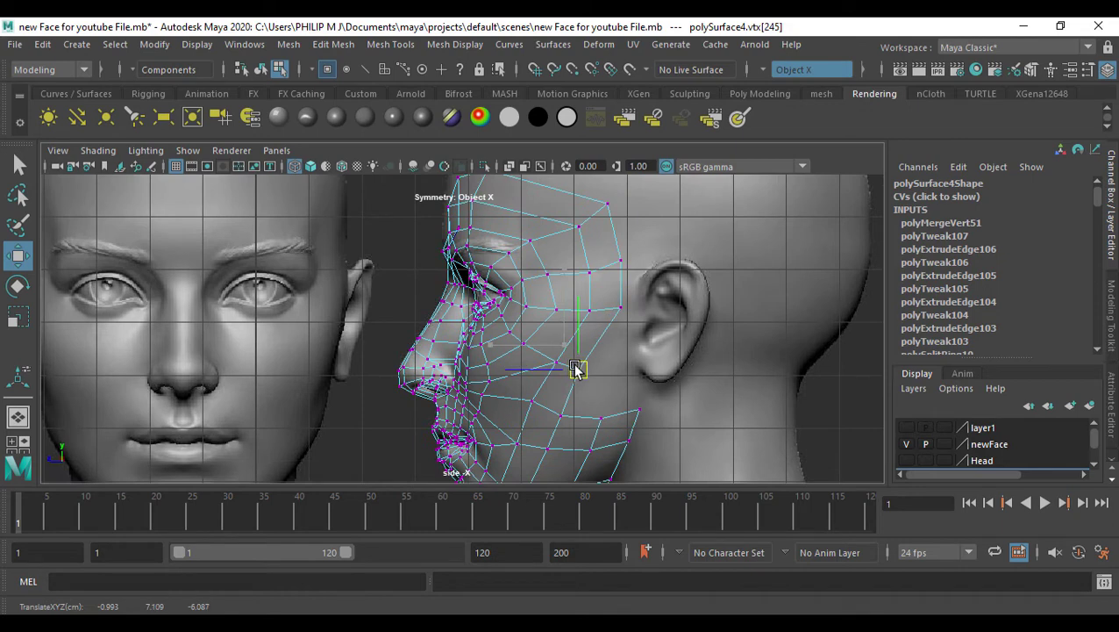
{"action": "middle_click_drag", "start_coordinate": [650, 342], "coordinate": [645, 373], "text": "alt"}
{"action": "left_click_drag", "start_coordinate": [656, 361], "coordinate": [567, 210]}
{"action": "left_click_drag", "start_coordinate": [601, 296], "coordinate": [591, 299]}
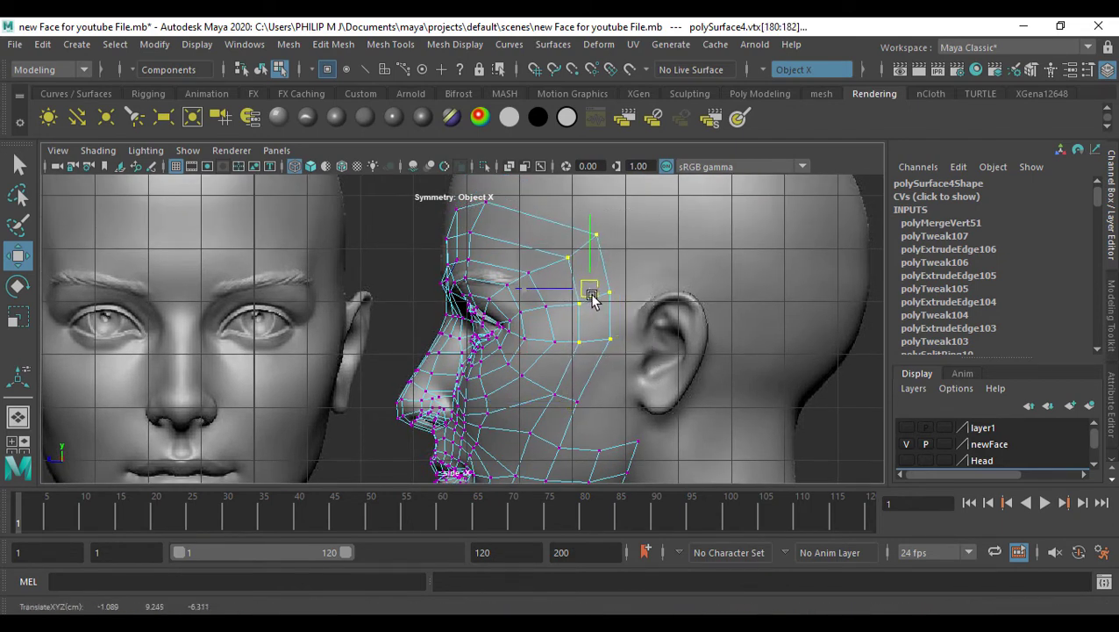
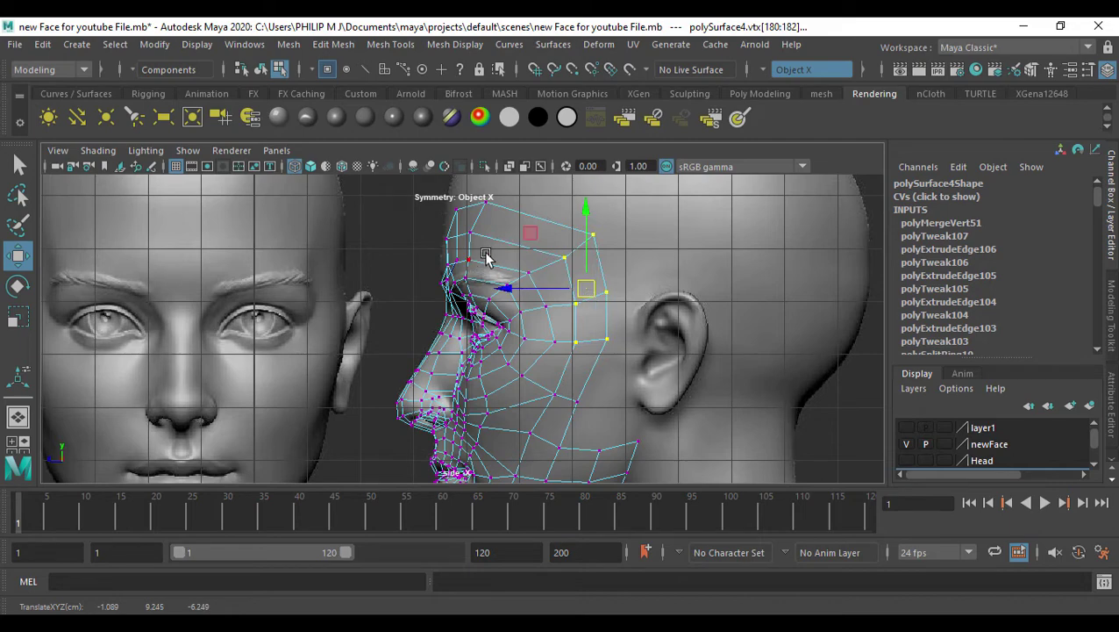
Move the crossed inner forehead vertex up and back to its own side of the centre line in the front view
{"action": "middle_click_drag", "start_coordinate": [496, 252], "coordinate": [511, 286], "text": "alt"}
{"action": "key", "text": "space"}
{"action": "key", "text": "space"}
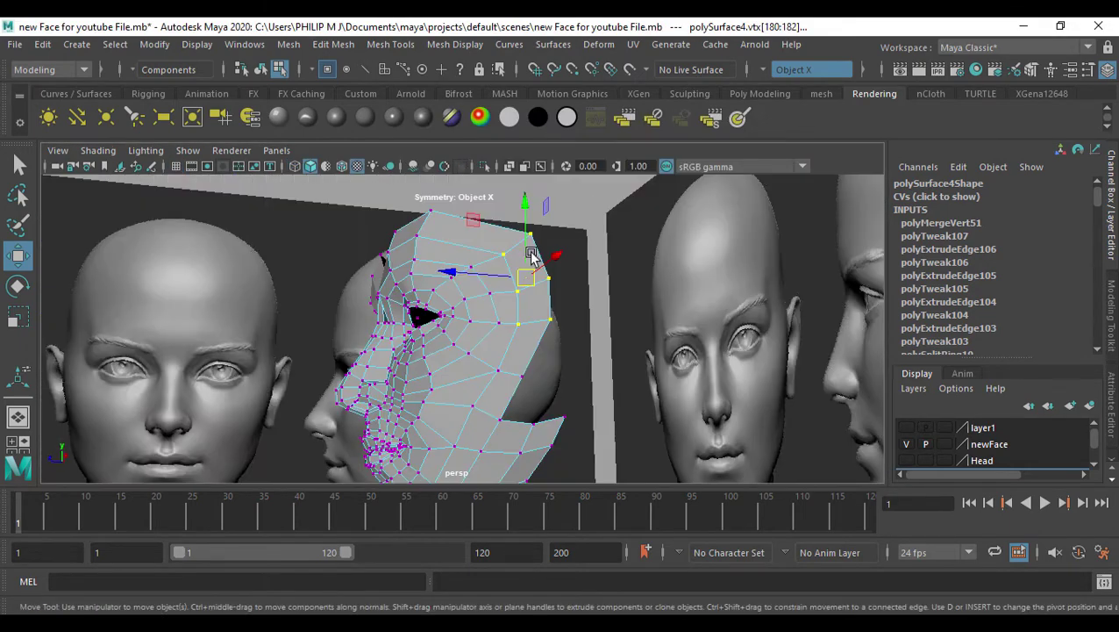
{"action": "left_click_drag", "start_coordinate": [530, 254], "coordinate": [477, 317], "text": "alt"}
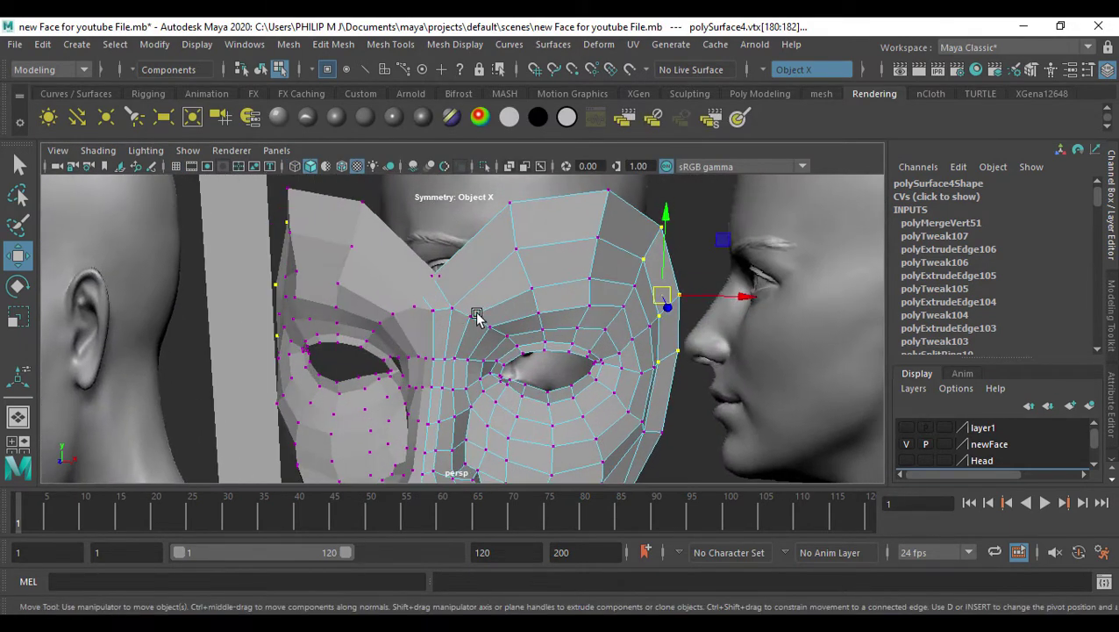
{"action": "left_click", "coordinate": [438, 280]}
{"action": "key", "text": "space"}
{"action": "key", "text": "space"}
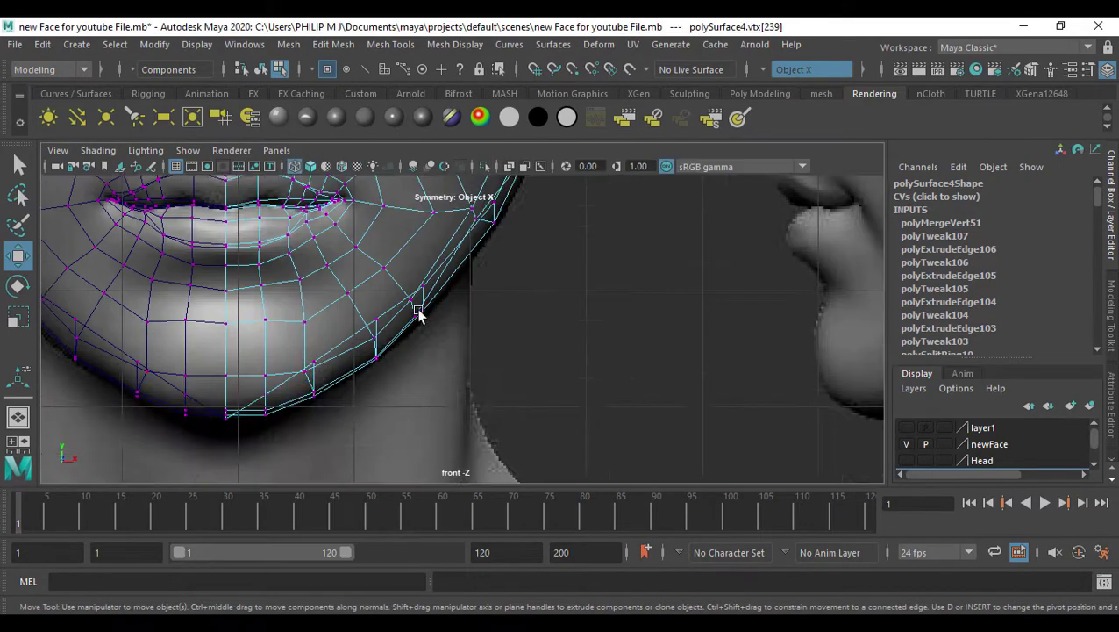
{"action": "middle_click_drag", "start_coordinate": [418, 312], "coordinate": [452, 473], "text": "alt"}
{"action": "scroll", "coordinate": [377, 304], "scroll_direction": "down", "scroll_amount": 5}
{"action": "middle_click_drag", "start_coordinate": [378, 304], "coordinate": [400, 405], "text": "alt"}
{"action": "scroll", "coordinate": [419, 311], "scroll_direction": "up", "scroll_amount": 3}
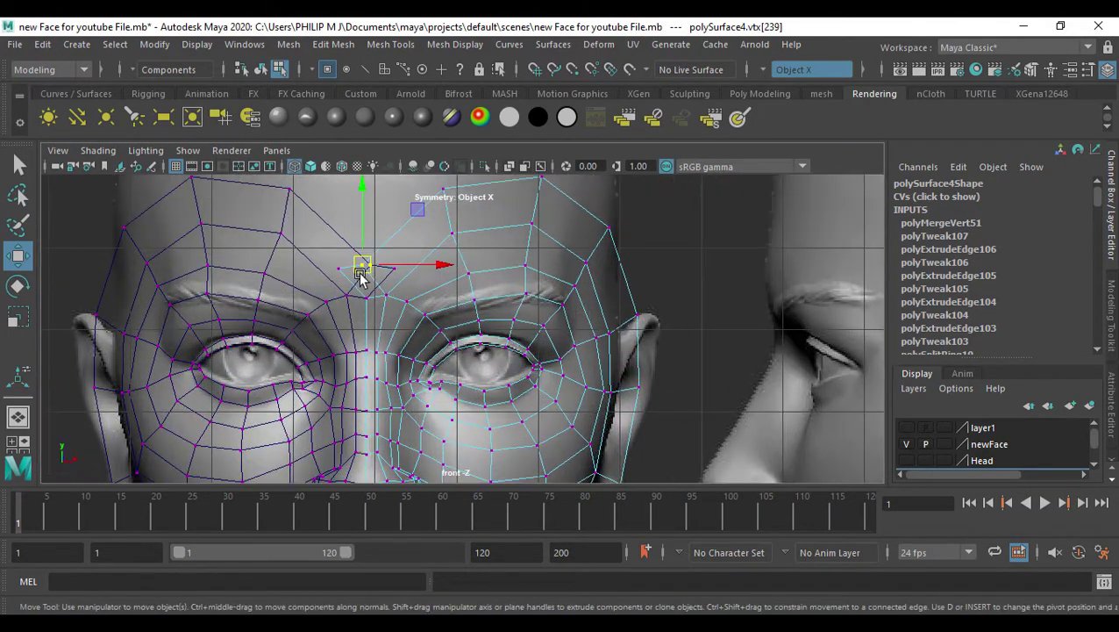
{"action": "left_click_drag", "start_coordinate": [359, 273], "coordinate": [397, 202]}
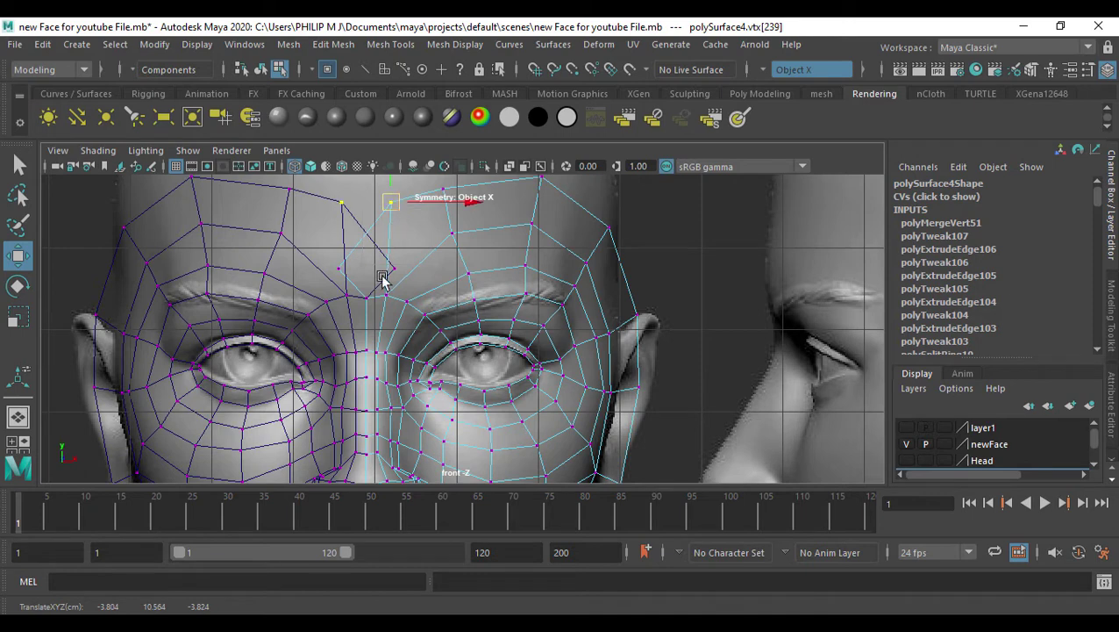
Move the remaining crossed vertex up from the brow to the forehead's centre line
{"action": "left_click", "coordinate": [342, 265]}
{"action": "middle_click_drag", "start_coordinate": [380, 267], "coordinate": [369, 351], "text": "alt"}
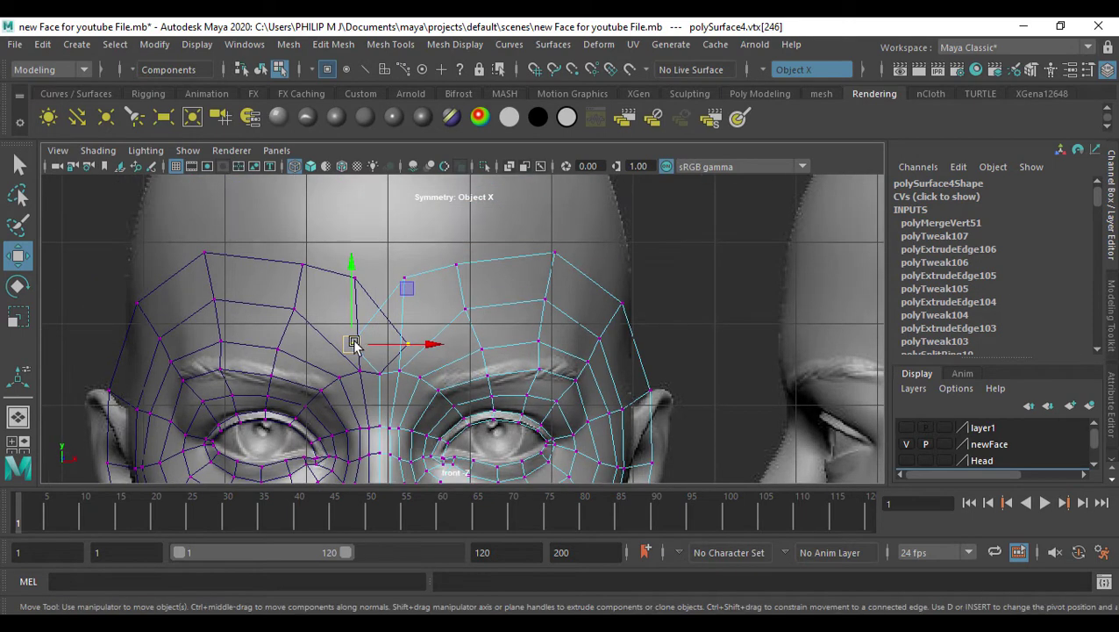
{"action": "left_click_drag", "start_coordinate": [354, 342], "coordinate": [386, 283]}
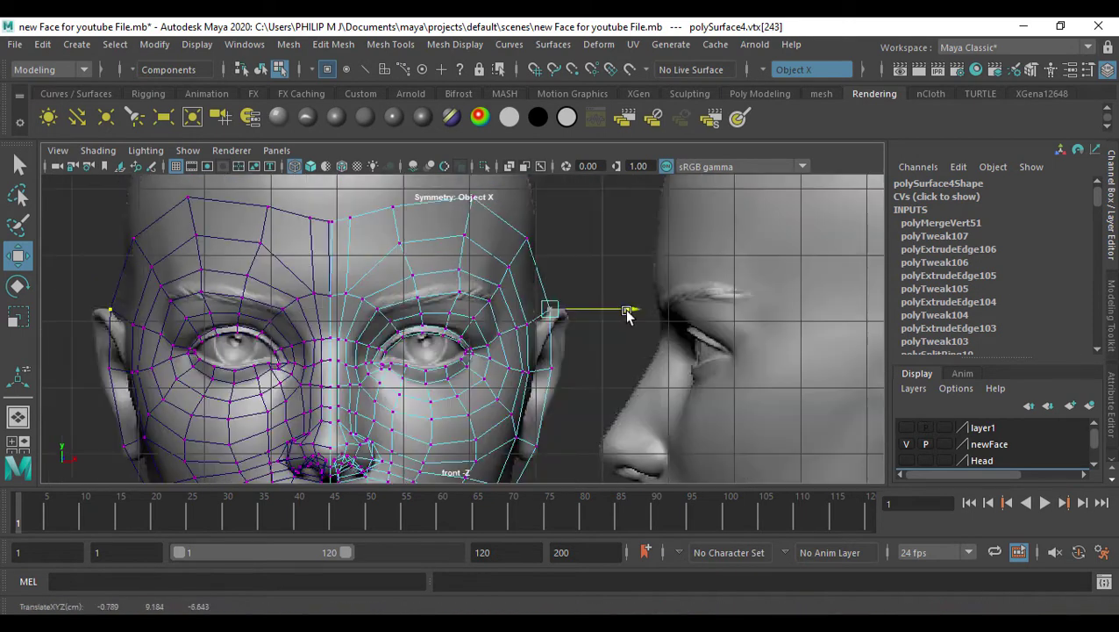
Move the outer temple, cheek and jaw vertices inward one after another in the front view to match the reference face outline
{"action": "left_click_drag", "start_coordinate": [629, 312], "coordinate": [612, 314]}
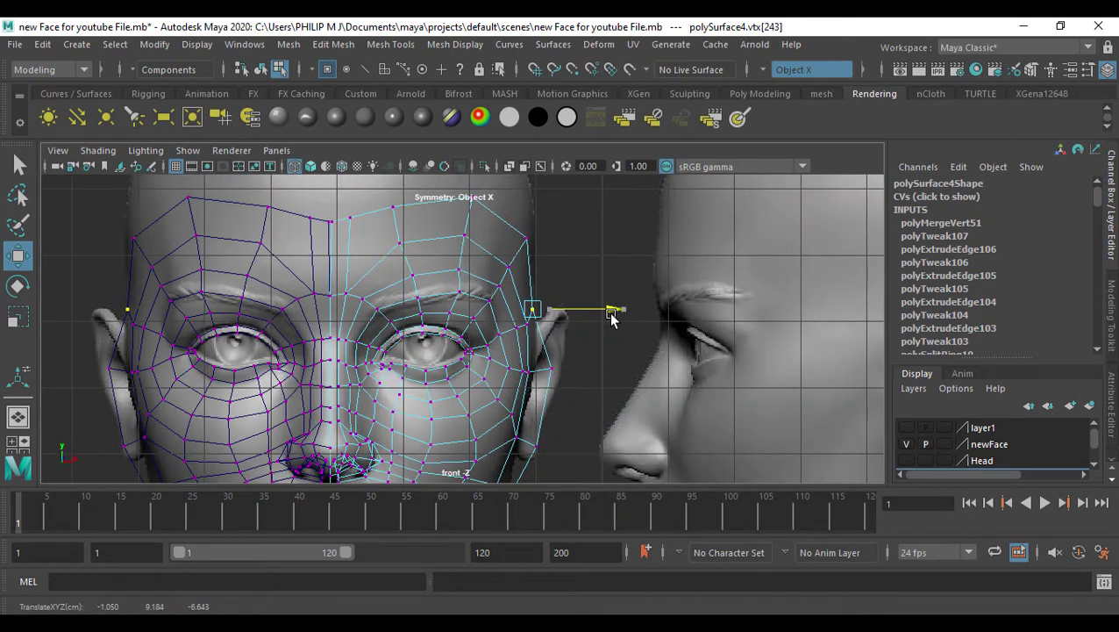
{"action": "key", "text": "Down"}
{"action": "left_click_drag", "start_coordinate": [630, 372], "coordinate": [614, 372]}
{"action": "key", "text": "Down"}
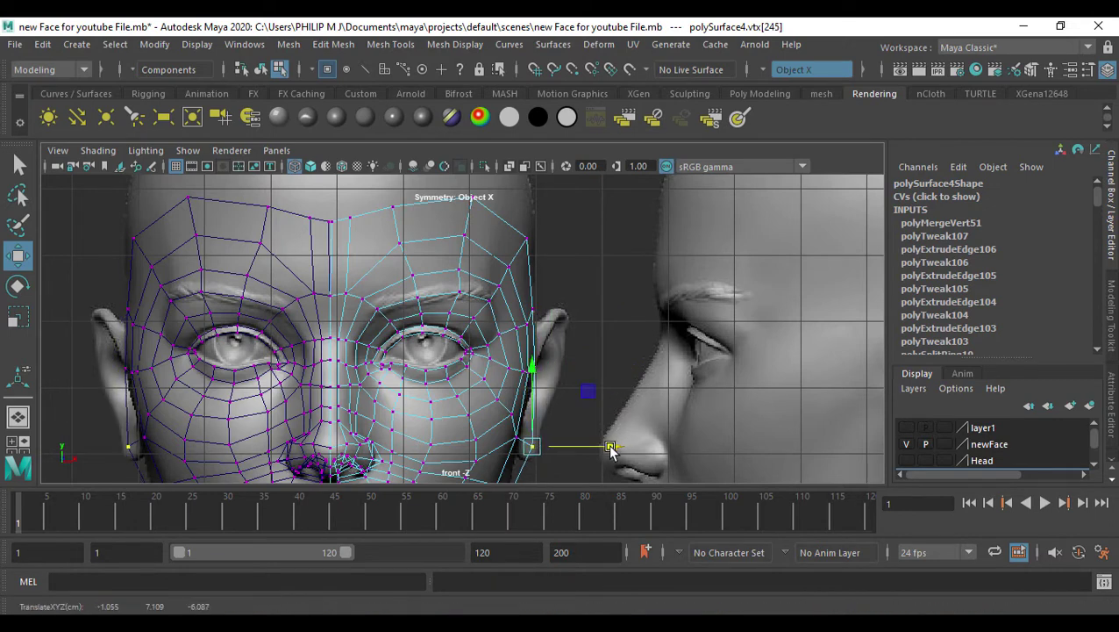
{"action": "middle_click_drag", "start_coordinate": [613, 446], "coordinate": [602, 340], "text": "alt"}
{"action": "left_click_drag", "start_coordinate": [600, 362], "coordinate": [592, 363]}
{"action": "key", "text": "Down"}
{"action": "left_click_drag", "start_coordinate": [583, 412], "coordinate": [577, 412]}
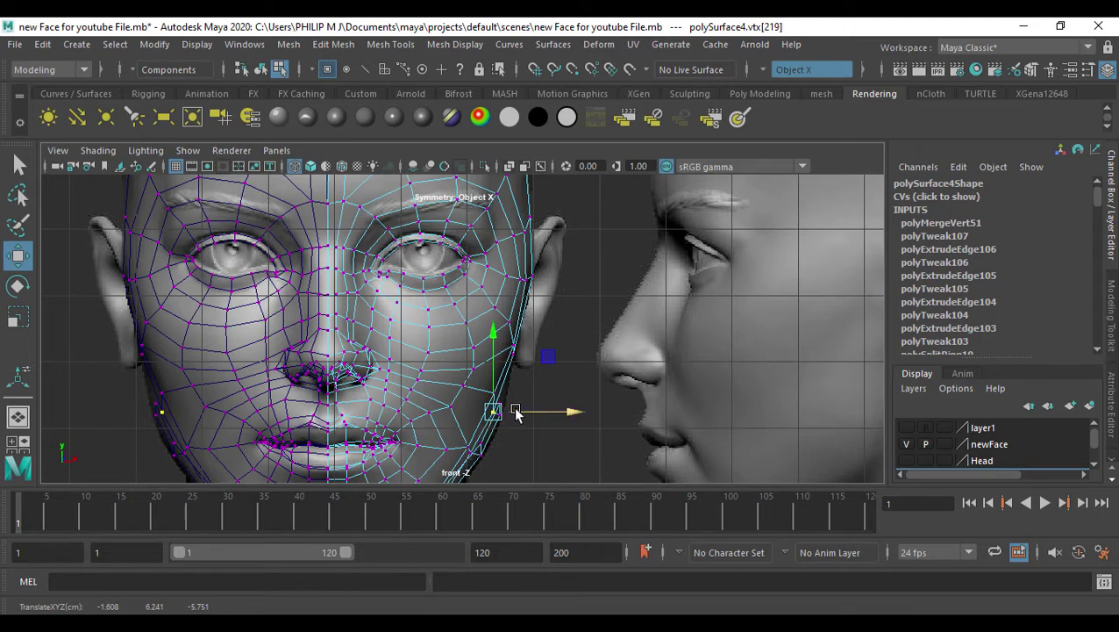
Select the upper forehead vertices at the centre line and move them to the reference forehead profile in the side view
{"action": "middle_click_drag", "start_coordinate": [415, 366], "coordinate": [420, 500], "text": "alt"}
{"action": "key", "text": "space"}
{"action": "left_click_drag", "start_coordinate": [529, 271], "coordinate": [663, 257]}
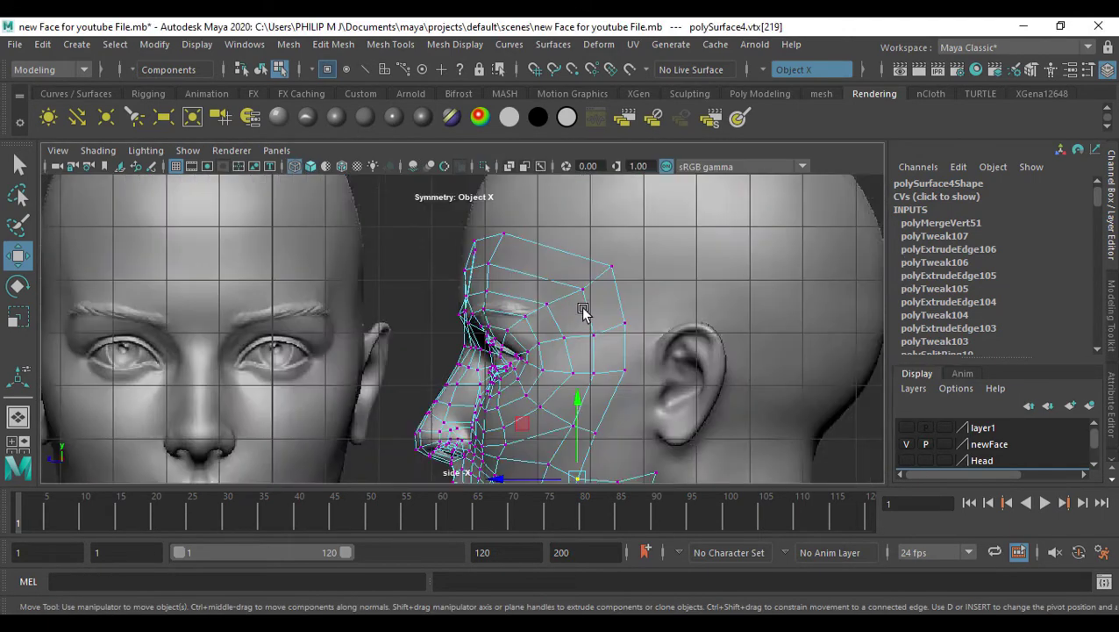
{"action": "middle_click_drag", "start_coordinate": [551, 305], "coordinate": [533, 358], "text": "alt"}
{"action": "key", "text": "space"}
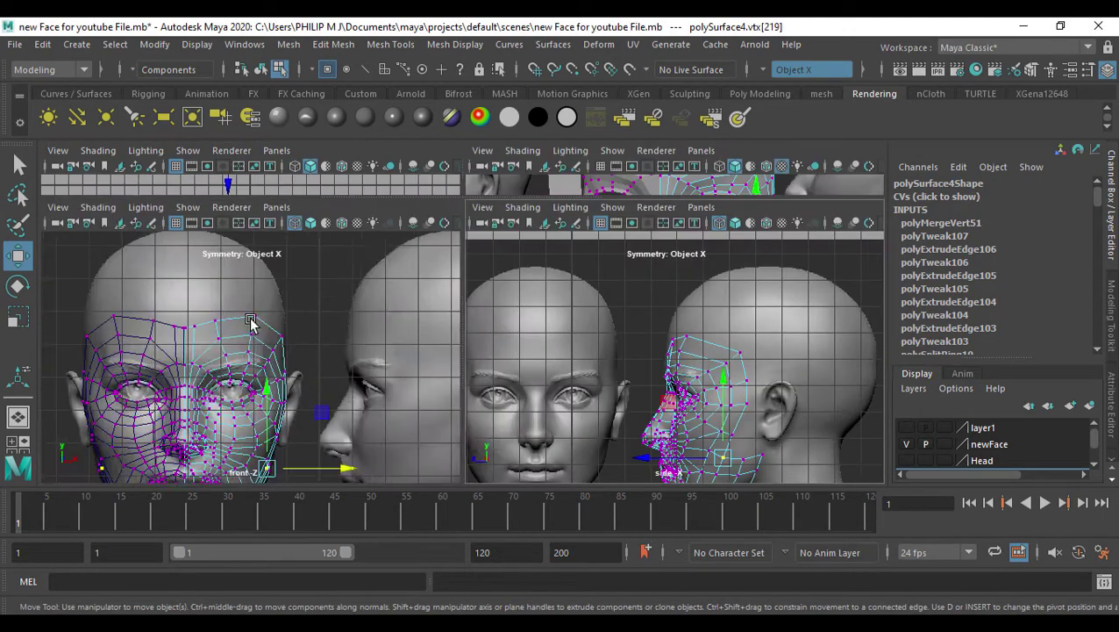
{"action": "key", "text": "space"}
{"action": "left_click", "coordinate": [383, 247]}
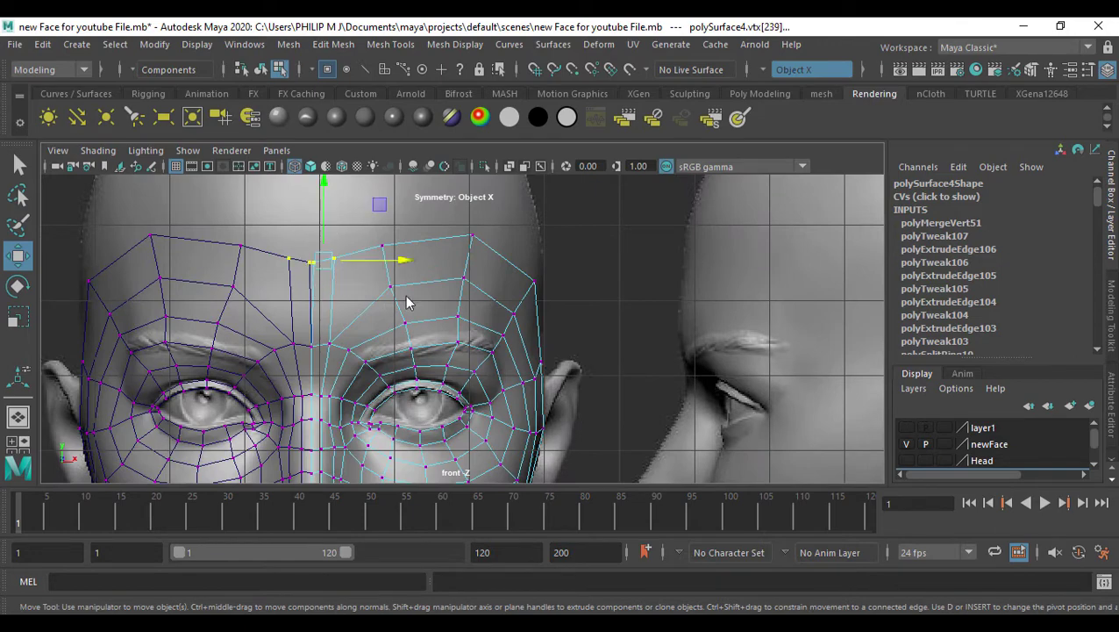
{"action": "key", "text": "space"}
{"action": "key", "text": "space"}
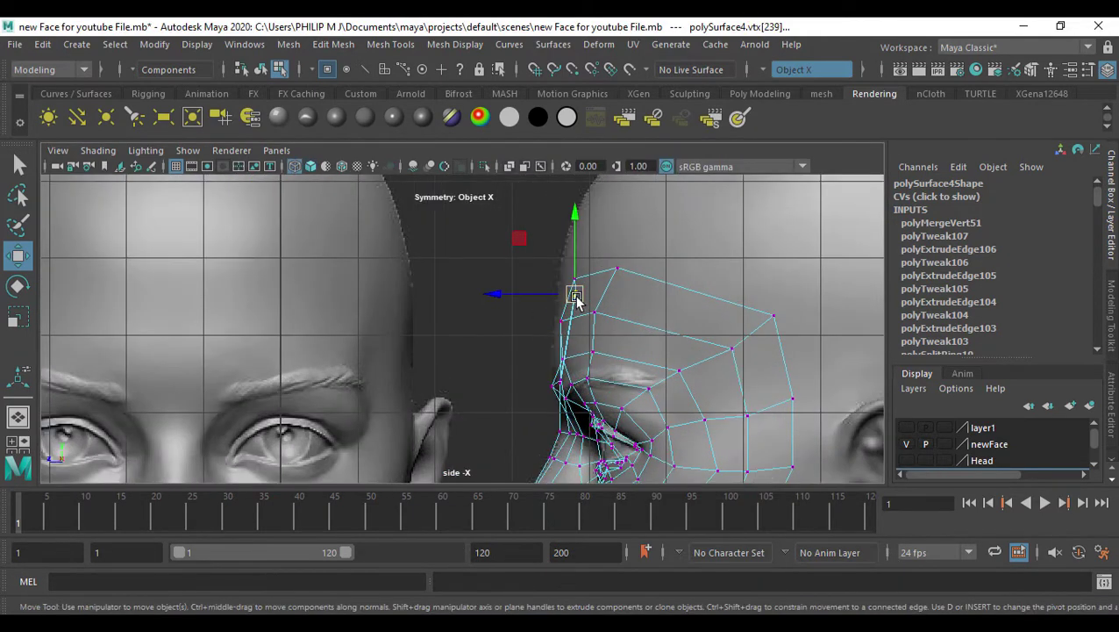
{"action": "left_click_drag", "start_coordinate": [577, 299], "coordinate": [564, 298]}
Select the brow vertices at the centre line in the front view and move them forward to the reference profile in the side view
{"action": "key", "text": "space"}
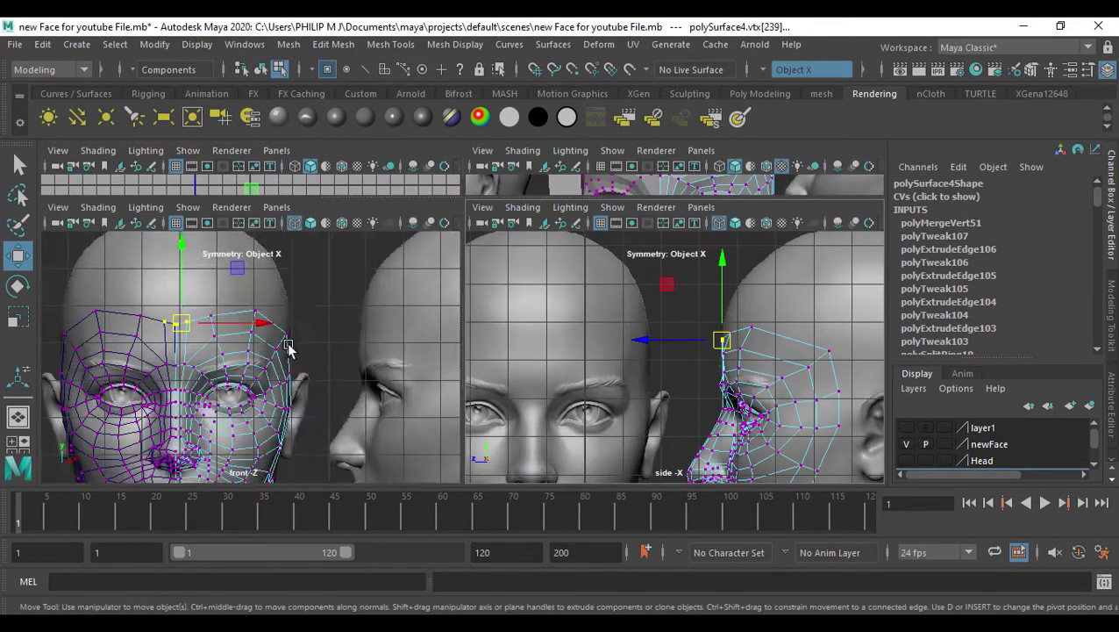
{"action": "key", "text": "space"}
{"action": "left_click", "coordinate": [273, 353]}
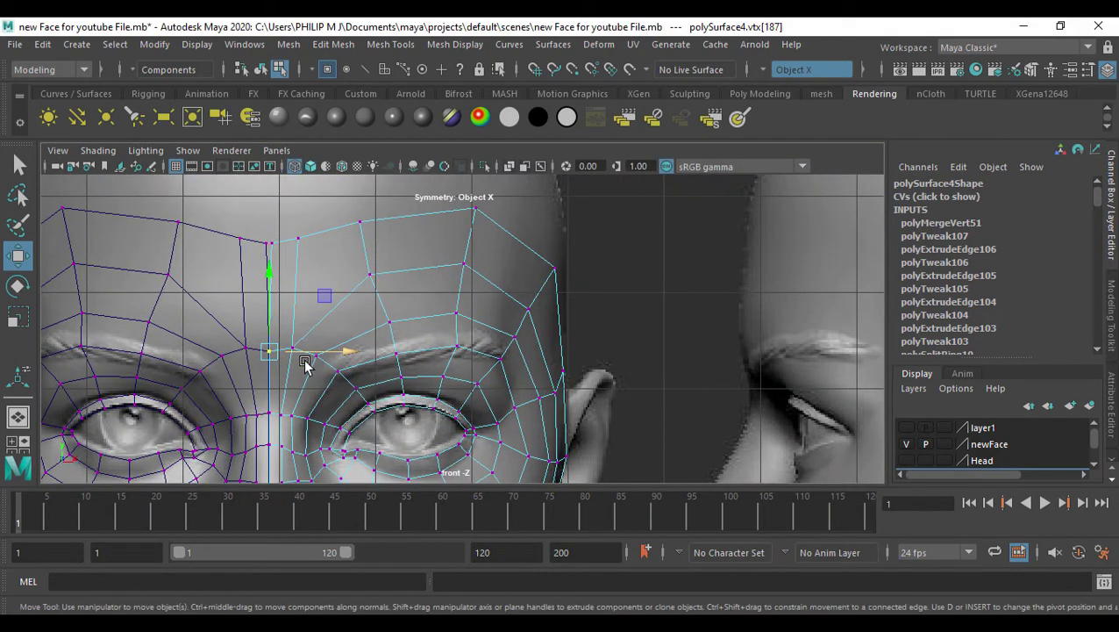
{"action": "key", "text": "space"}
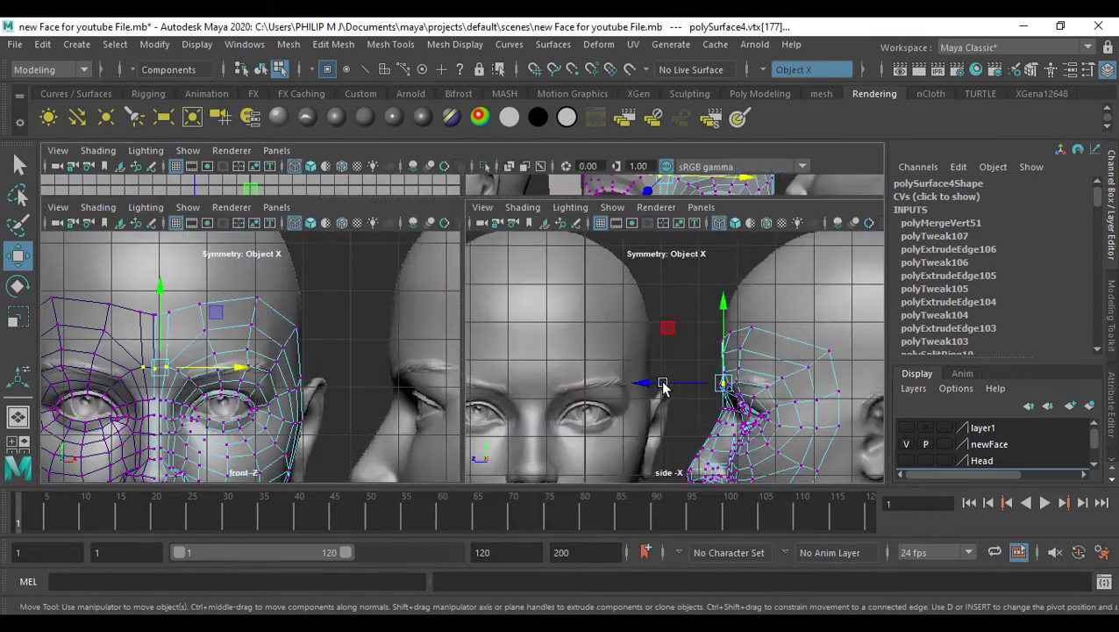
{"action": "key", "text": "space"}
{"action": "middle_click_drag", "start_coordinate": [650, 397], "coordinate": [560, 314], "text": "alt"}
{"action": "scroll", "coordinate": [559, 314], "scroll_direction": "up", "scroll_amount": 2}
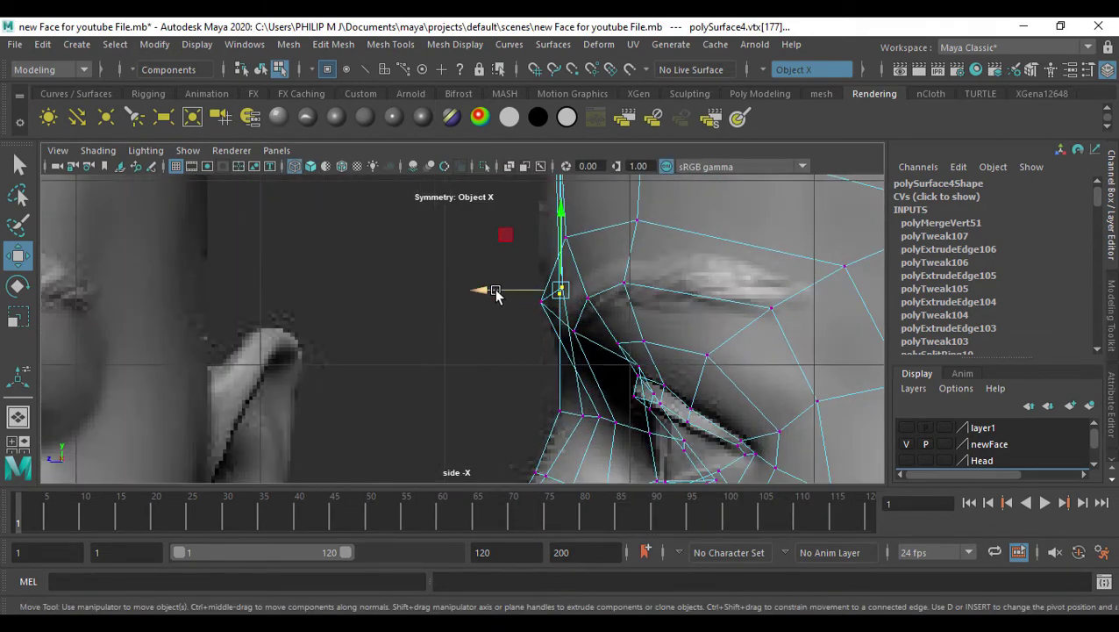
{"action": "left_click_drag", "start_coordinate": [495, 293], "coordinate": [488, 292]}
Move the neighbouring inner brow vertices back in the side view to follow the reference brow shape
{"action": "left_click", "coordinate": [538, 305]}
{"action": "key", "text": "space"}
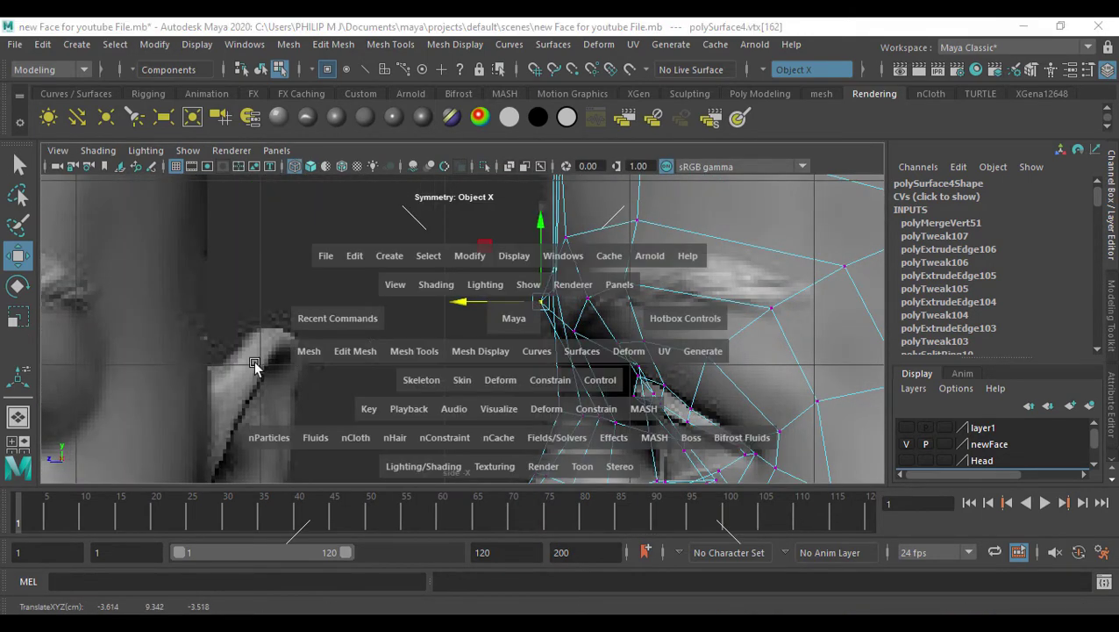
{"action": "key", "text": "space"}
{"action": "scroll", "coordinate": [282, 372], "scroll_direction": "up", "scroll_amount": 1}
{"action": "key", "text": "space"}
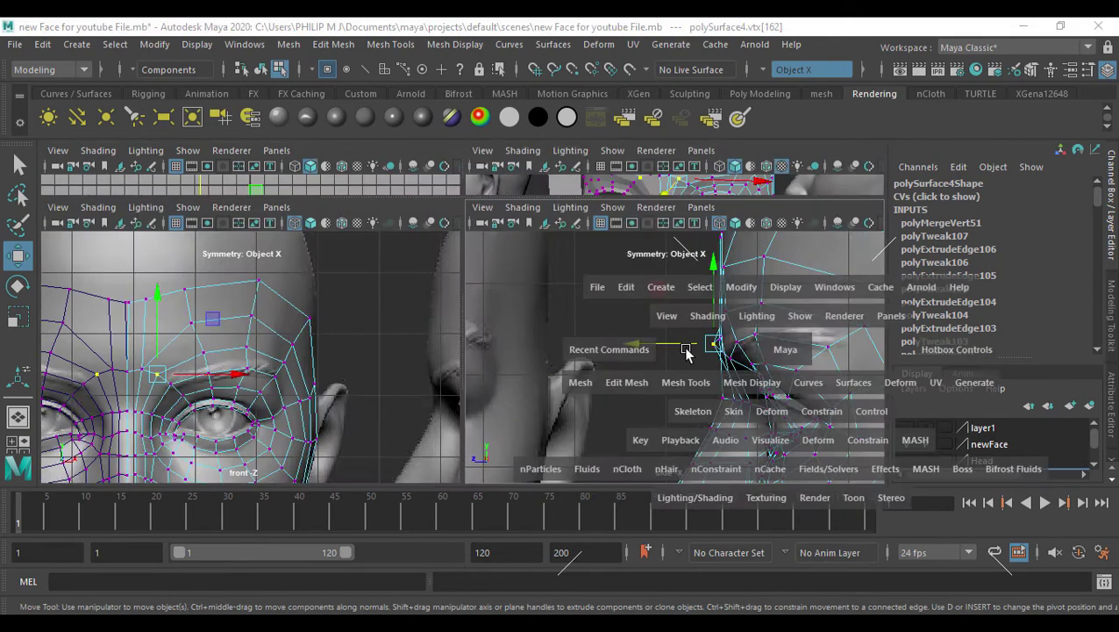
{"action": "left_click_drag", "start_coordinate": [724, 350], "coordinate": [521, 343]}
{"action": "left_click_drag", "start_coordinate": [497, 295], "coordinate": [525, 290]}
{"action": "left_click_drag", "start_coordinate": [558, 235], "coordinate": [594, 303]}
{"action": "left_click", "coordinate": [569, 351]}
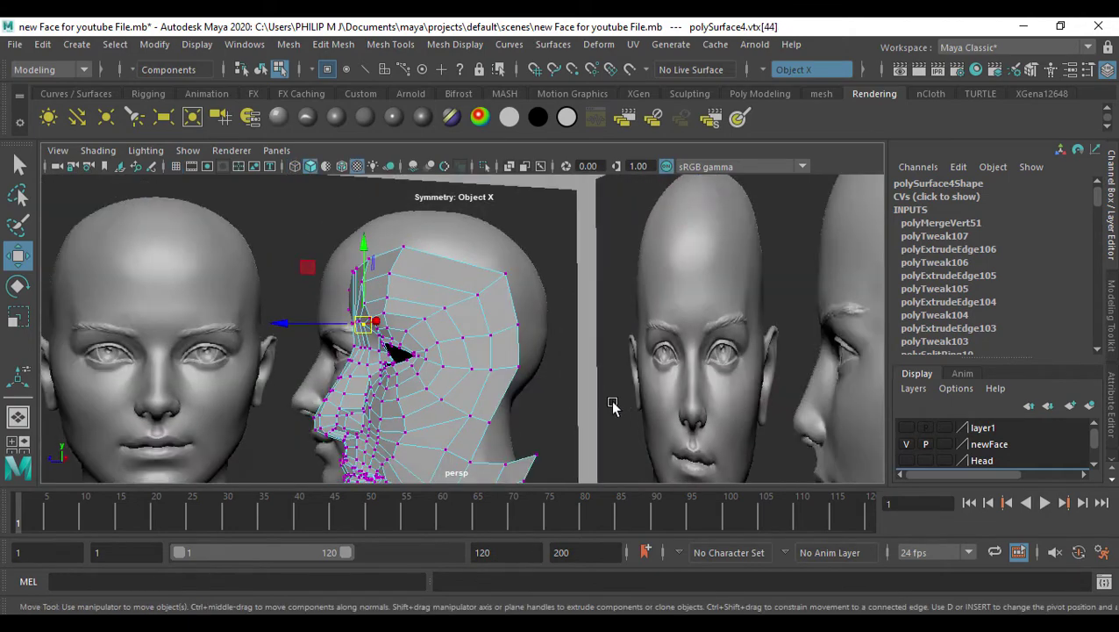
Select the open outer border edges from the forehead past the temple to the cheek and extrude them
{"action": "left_click_drag", "start_coordinate": [612, 404], "coordinate": [582, 382], "text": "alt"}
{"action": "left_click", "coordinate": [512, 375]}
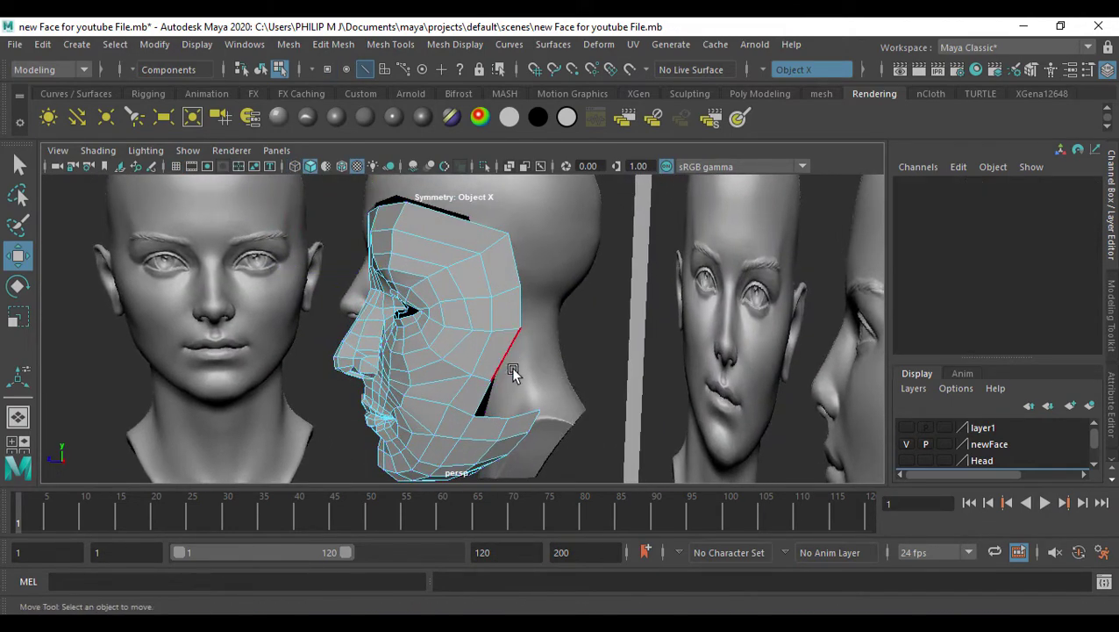
{"action": "left_click_drag", "start_coordinate": [513, 374], "coordinate": [517, 276], "text": "alt"}
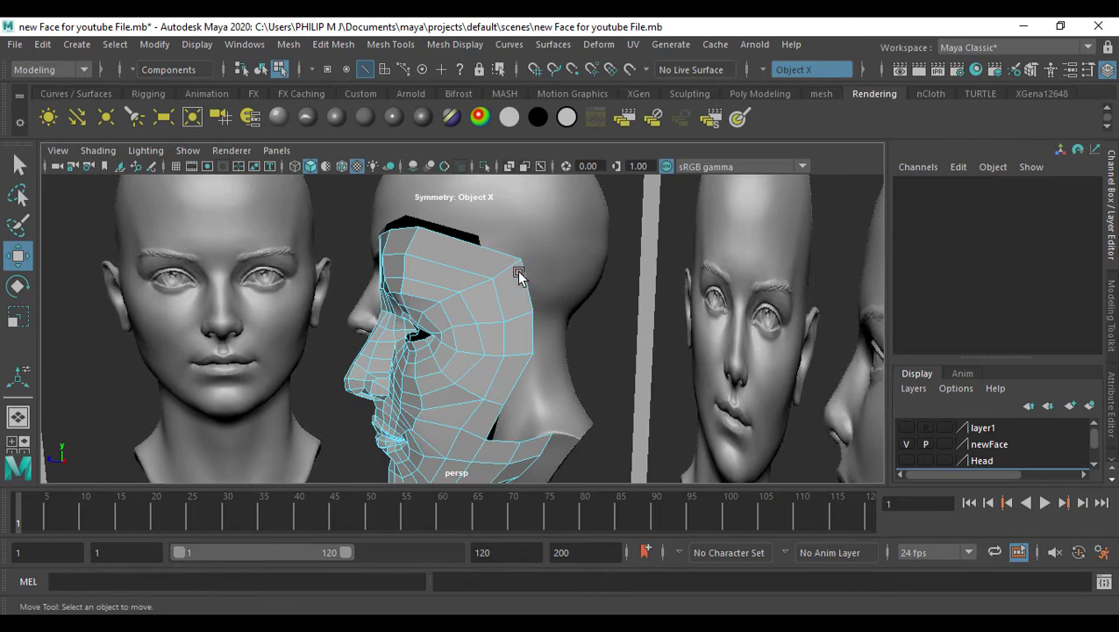
{"action": "left_click", "coordinate": [524, 285]}
{"action": "left_click", "coordinate": [528, 330], "text": "shift"}
{"action": "left_click", "coordinate": [525, 375], "text": "shift"}
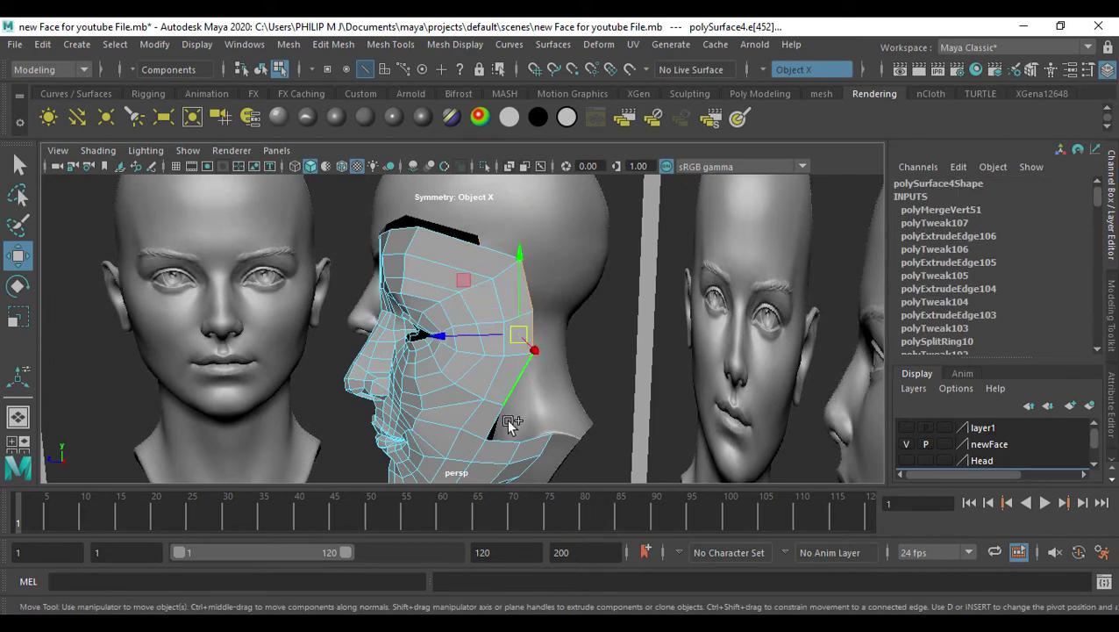
{"action": "left_click", "coordinate": [504, 424], "text": "shift"}
{"action": "left_click_drag", "start_coordinate": [504, 428], "coordinate": [530, 432], "text": "alt"}
{"action": "key", "text": "ctrl+e"}
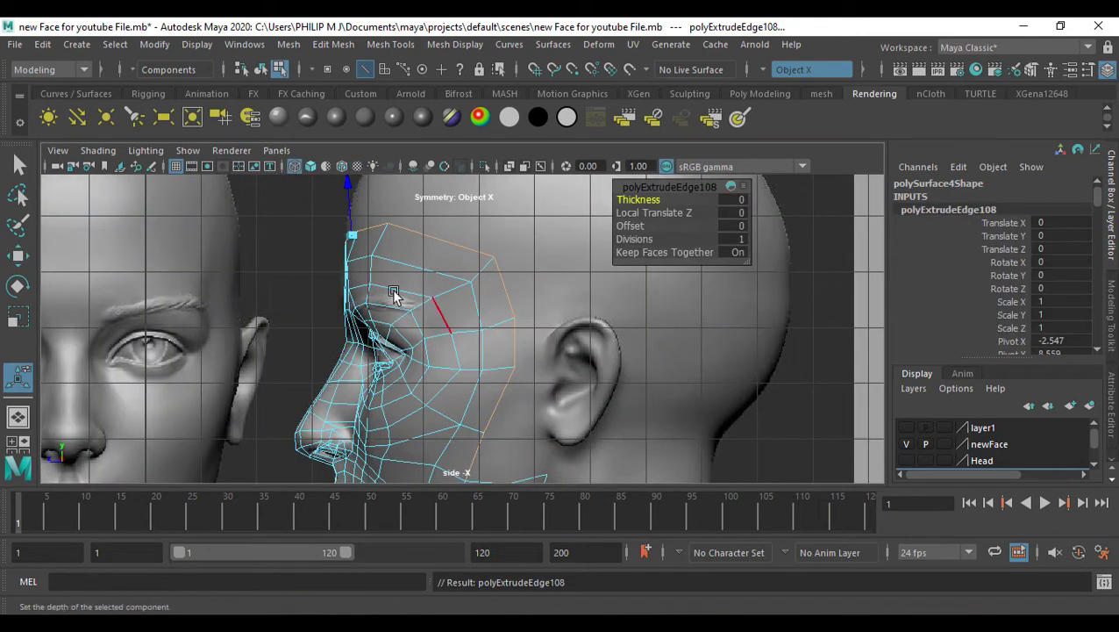
Move the extruded border up and back toward the ear in the side view and scale it larger
{"action": "left_click_drag", "start_coordinate": [348, 191], "coordinate": [347, 180]}
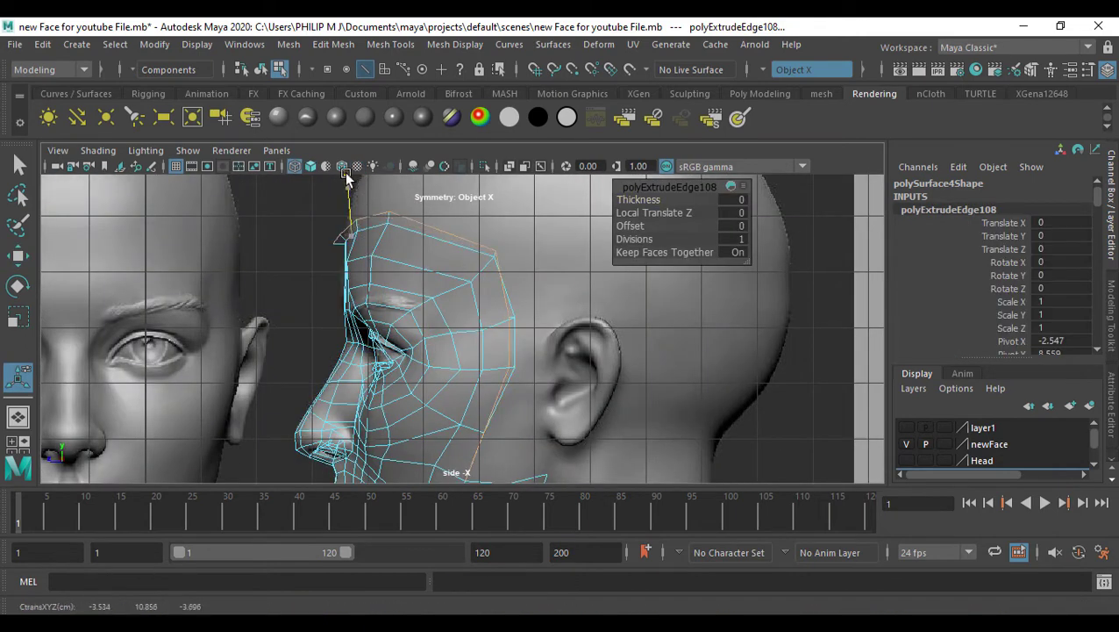
{"action": "key", "text": "w"}
{"action": "left_click_drag", "start_coordinate": [418, 356], "coordinate": [443, 335]}
{"action": "middle_click_drag", "start_coordinate": [469, 379], "coordinate": [472, 331], "text": "alt"}
{"action": "key", "text": "r"}
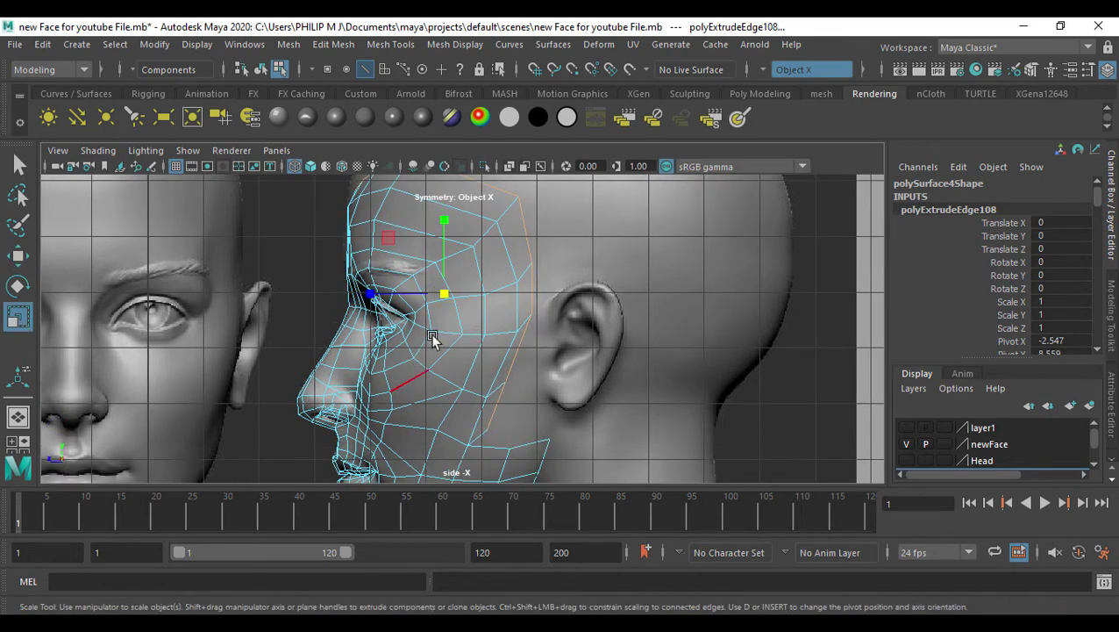
{"action": "left_click_drag", "start_coordinate": [450, 296], "coordinate": [480, 317]}
{"action": "middle_click_drag", "start_coordinate": [576, 388], "coordinate": [557, 409], "text": "alt"}
{"action": "key", "text": "w"}
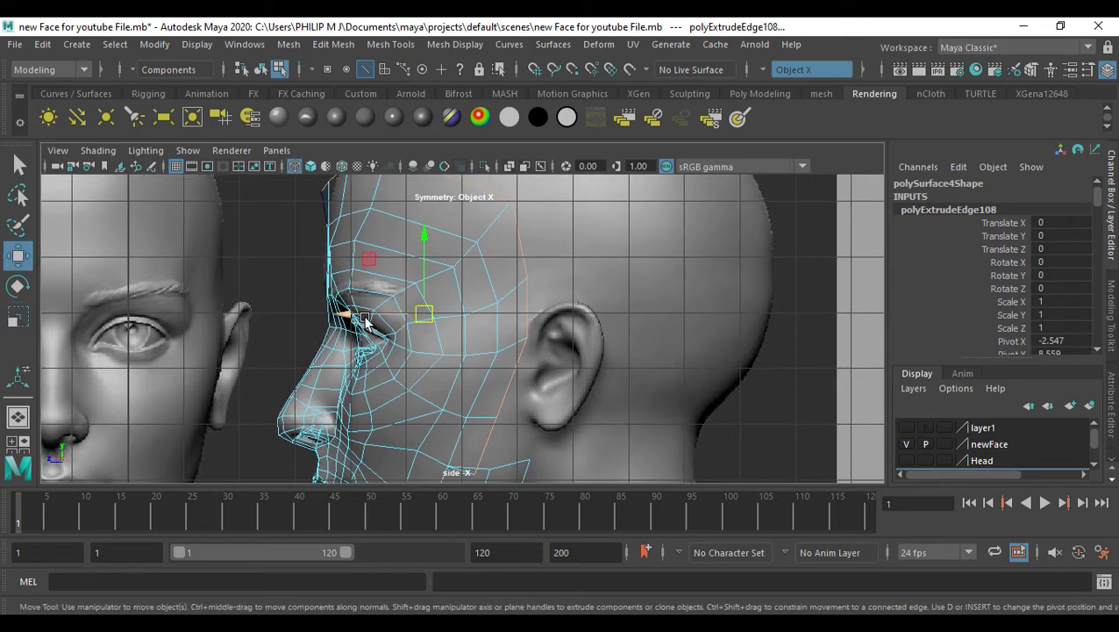
{"action": "left_click_drag", "start_coordinate": [348, 314], "coordinate": [361, 314]}
Move the new lower cheek border vertices in the side view to line up in front of the reference ear
{"action": "middle_click_drag", "start_coordinate": [529, 368], "coordinate": [537, 307], "text": "alt"}
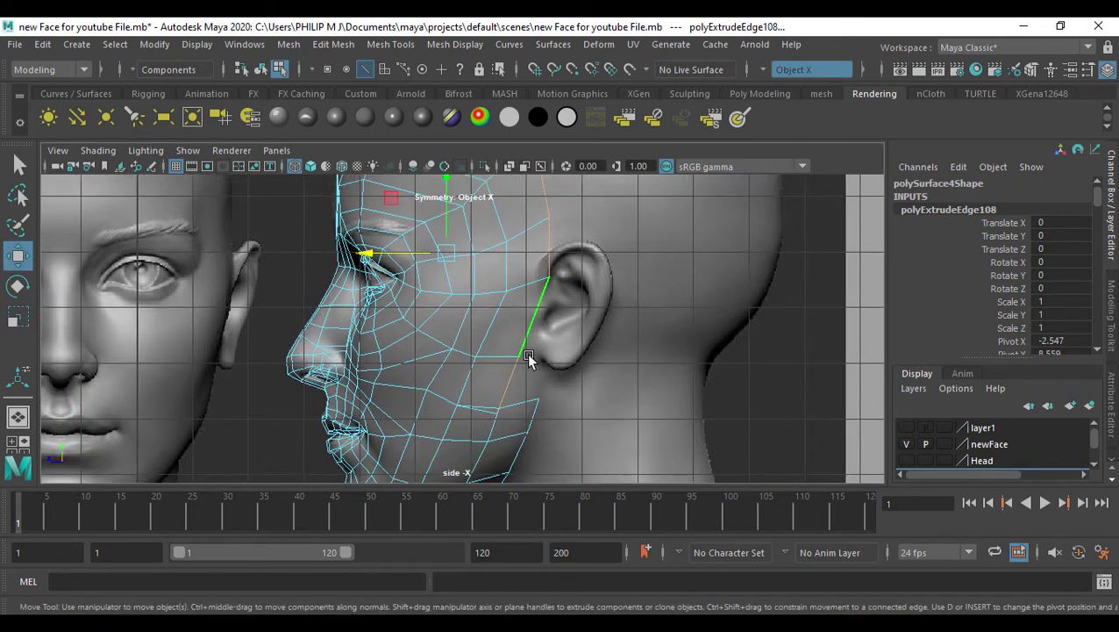
{"action": "right_click_drag", "start_coordinate": [531, 408], "coordinate": [502, 414]}
{"action": "left_click", "coordinate": [498, 421]}
{"action": "left_click_drag", "start_coordinate": [498, 413], "coordinate": [501, 406]}
{"action": "middle_click_drag", "start_coordinate": [570, 357], "coordinate": [570, 387], "text": "alt"}
{"action": "mouse_move", "coordinate": [518, 369]}
{"action": "left_mouse_down"}
{"action": "mouse_move", "coordinate": [503, 360]}
{"action": "mouse_move", "coordinate": [514, 386]}
{"action": "left_mouse_up"}
{"action": "left_click_drag", "start_coordinate": [577, 338], "coordinate": [530, 318]}
Reposition the new temple and upper forehead border vertices in the side view to even out the outer row
{"action": "middle_click_drag", "start_coordinate": [564, 266], "coordinate": [566, 289], "text": "alt"}
{"action": "left_click", "coordinate": [551, 269]}
{"action": "left_click_drag", "start_coordinate": [551, 269], "coordinate": [532, 286]}
{"action": "left_click_drag", "start_coordinate": [572, 212], "coordinate": [557, 324], "text": "alt"}
{"action": "left_click", "coordinate": [559, 318]}
{"action": "left_click", "coordinate": [437, 273]}
{"action": "left_click_drag", "start_coordinate": [438, 273], "coordinate": [435, 285]}
Move the new upper forehead vertices in the front view to their own side of the centre line and into an even row
{"action": "key", "text": "space"}
{"action": "key", "text": "space"}
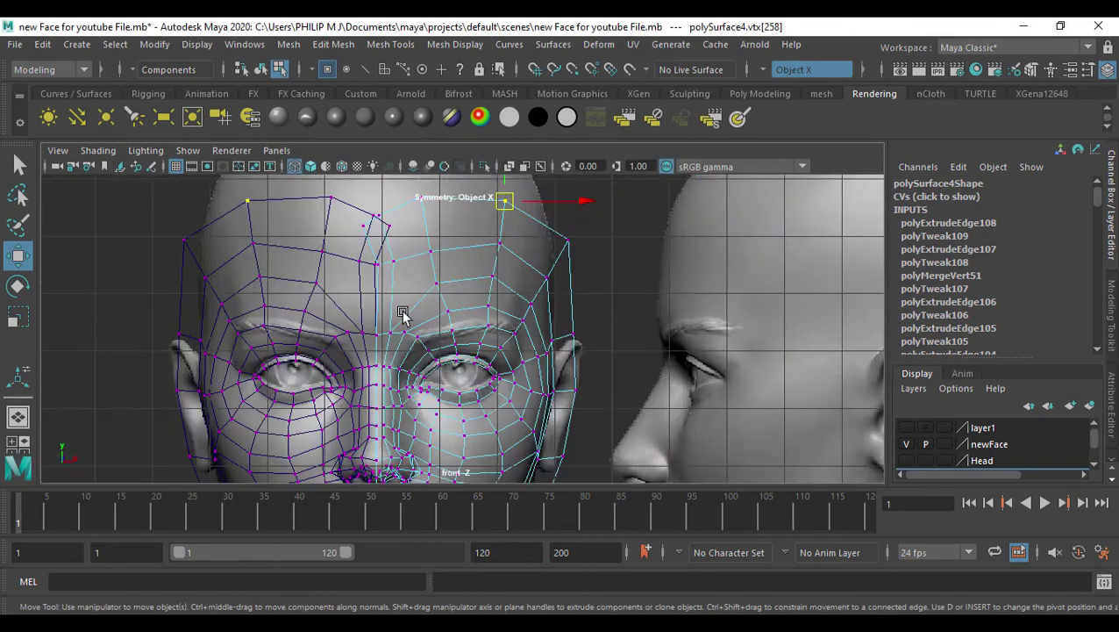
{"action": "middle_click_drag", "start_coordinate": [405, 318], "coordinate": [431, 357], "text": "alt"}
{"action": "scroll", "coordinate": [431, 358], "scroll_direction": "up", "scroll_amount": 2}
{"action": "left_click_drag", "start_coordinate": [377, 316], "coordinate": [441, 248]}
{"action": "left_click", "coordinate": [436, 257]}
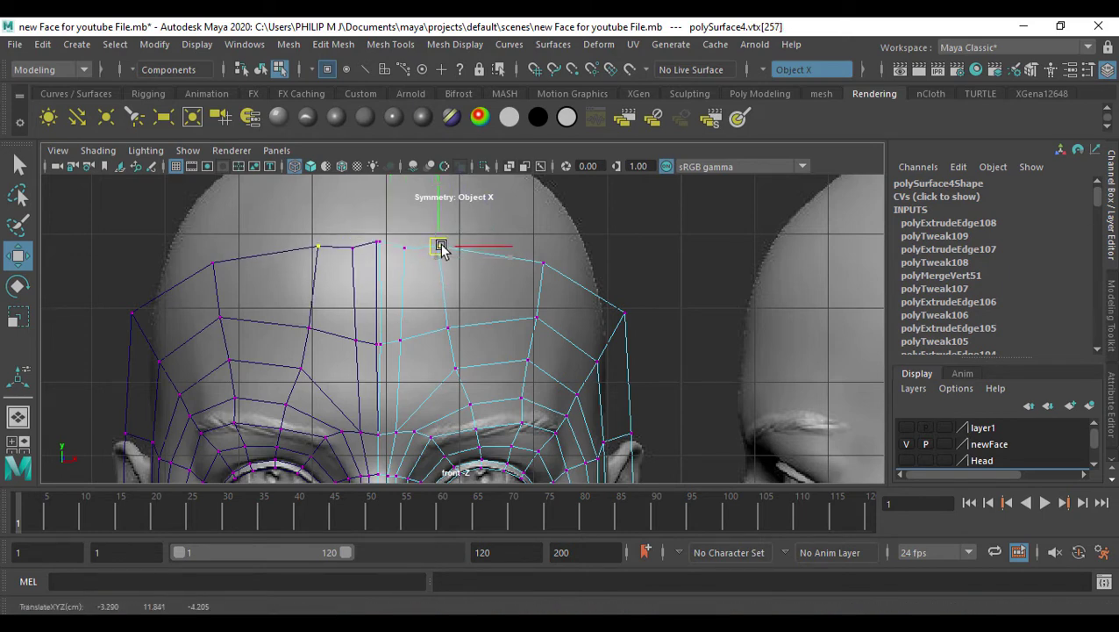
Move the outer forehead and temple border vertices inward in the front view to match the reference head outline
{"action": "left_click", "coordinate": [623, 312]}
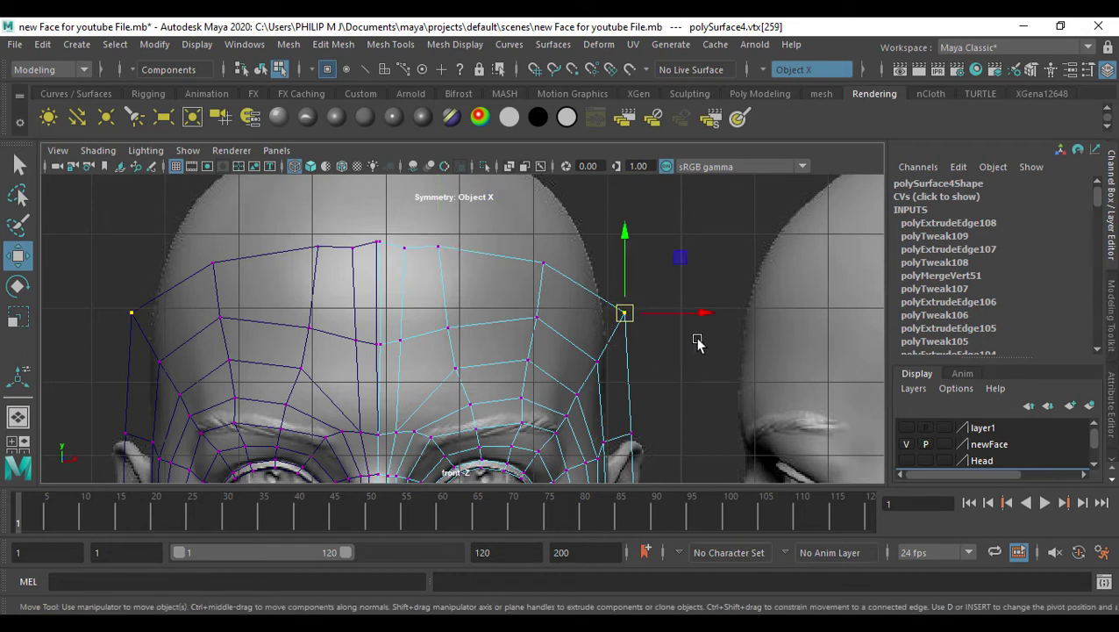
{"action": "scroll", "coordinate": [693, 289], "scroll_direction": "up", "scroll_amount": 2}
{"action": "left_click_drag", "start_coordinate": [692, 282], "coordinate": [667, 292]}
{"action": "left_click", "coordinate": [583, 330]}
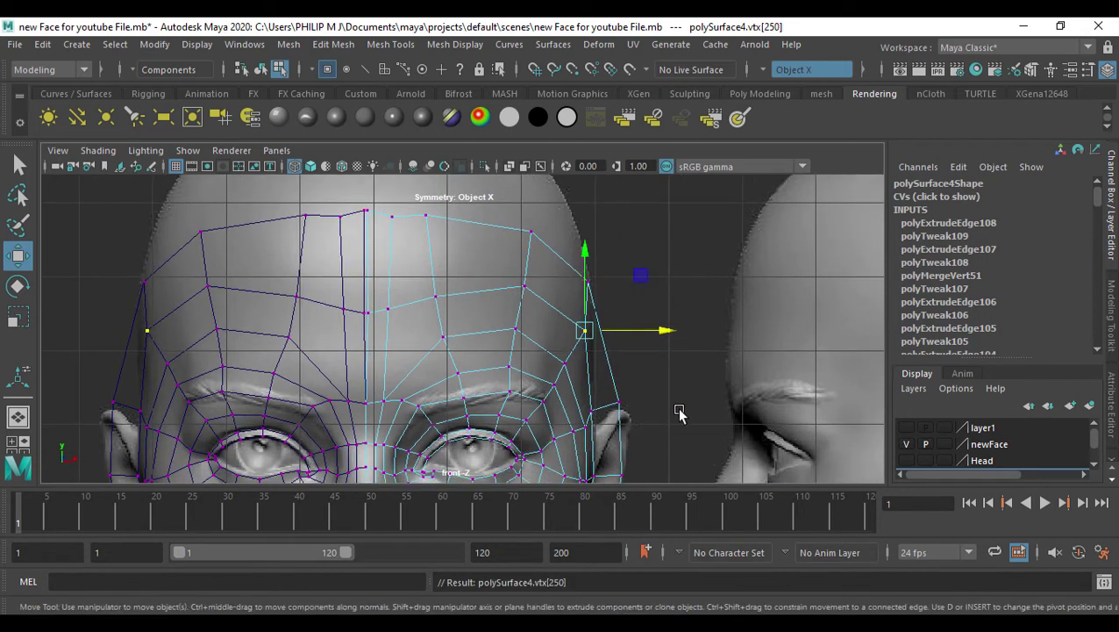
{"action": "left_click", "coordinate": [622, 402]}
{"action": "left_click_drag", "start_coordinate": [682, 401], "coordinate": [656, 409]}
{"action": "left_click", "coordinate": [586, 281]}
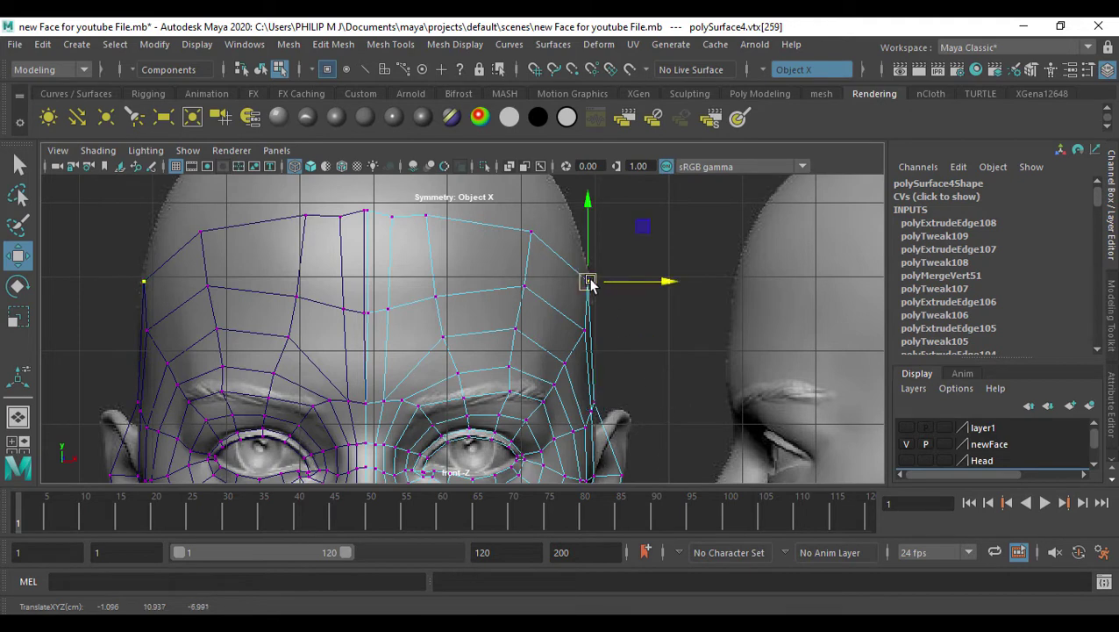
{"action": "left_click_drag", "start_coordinate": [588, 281], "coordinate": [589, 304]}
Move the outer vertices beside the ear, cheek and jaw inward in the front view to match the reference face outline
{"action": "middle_click_drag", "start_coordinate": [645, 394], "coordinate": [619, 347], "text": "alt"}
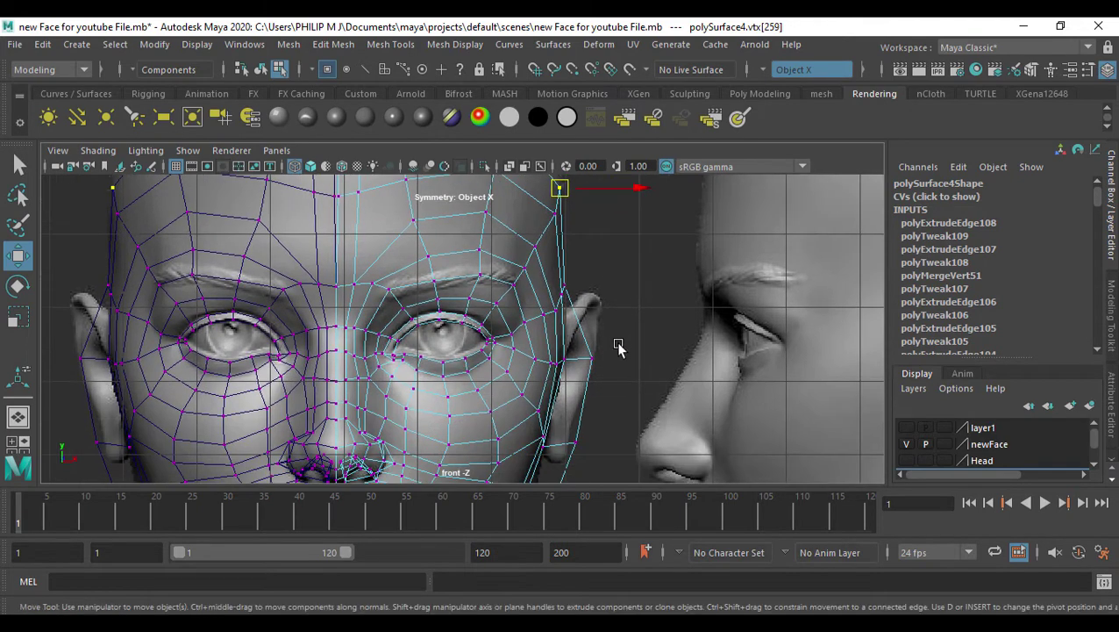
{"action": "left_click", "coordinate": [592, 355]}
{"action": "left_click_drag", "start_coordinate": [670, 357], "coordinate": [653, 368]}
{"action": "key", "text": "Down"}
{"action": "left_click_drag", "start_coordinate": [656, 449], "coordinate": [622, 456]}
{"action": "middle_click_drag", "start_coordinate": [644, 400], "coordinate": [646, 233], "text": "alt"}
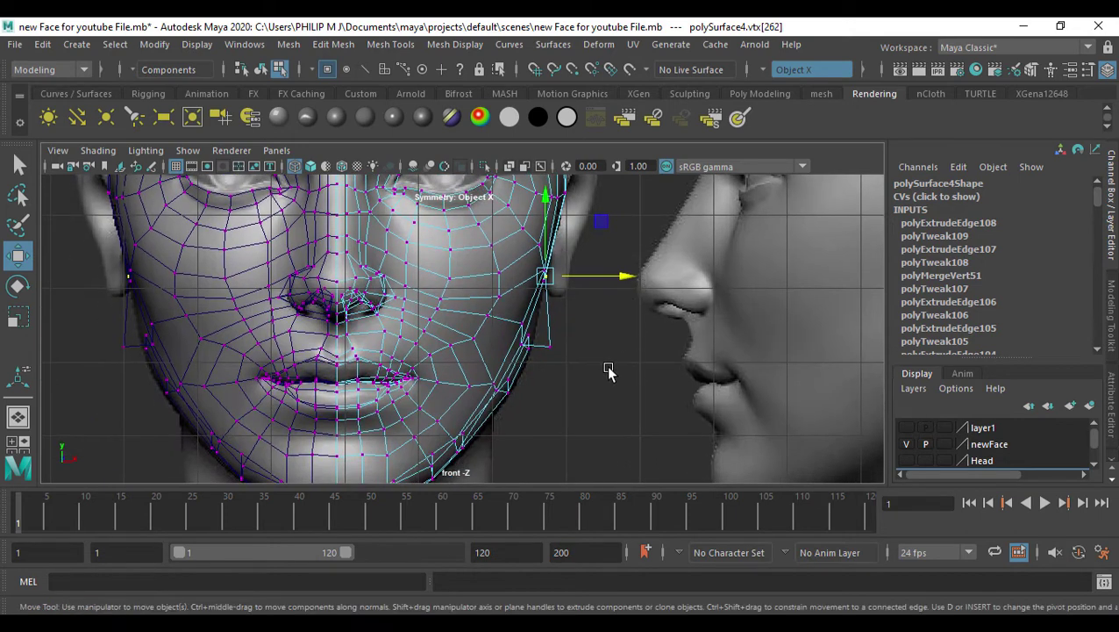
{"action": "key", "text": "Down"}
{"action": "left_click_drag", "start_coordinate": [628, 351], "coordinate": [613, 351]}
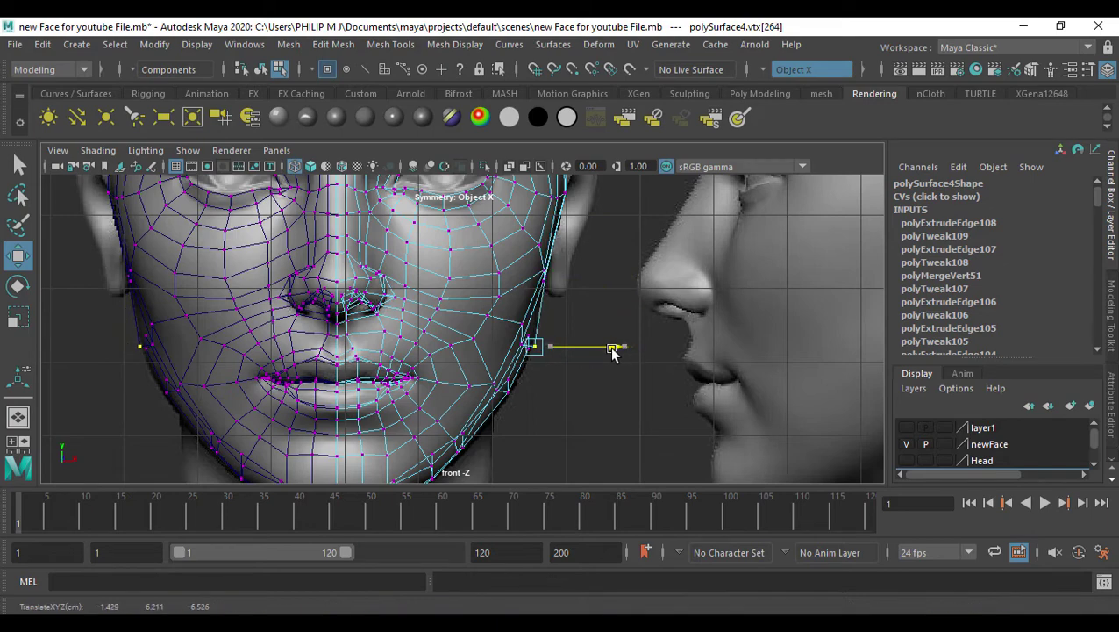
Select the two unjoined border vertices at the jaw corner below the ear and merge them
{"action": "key", "text": "space"}
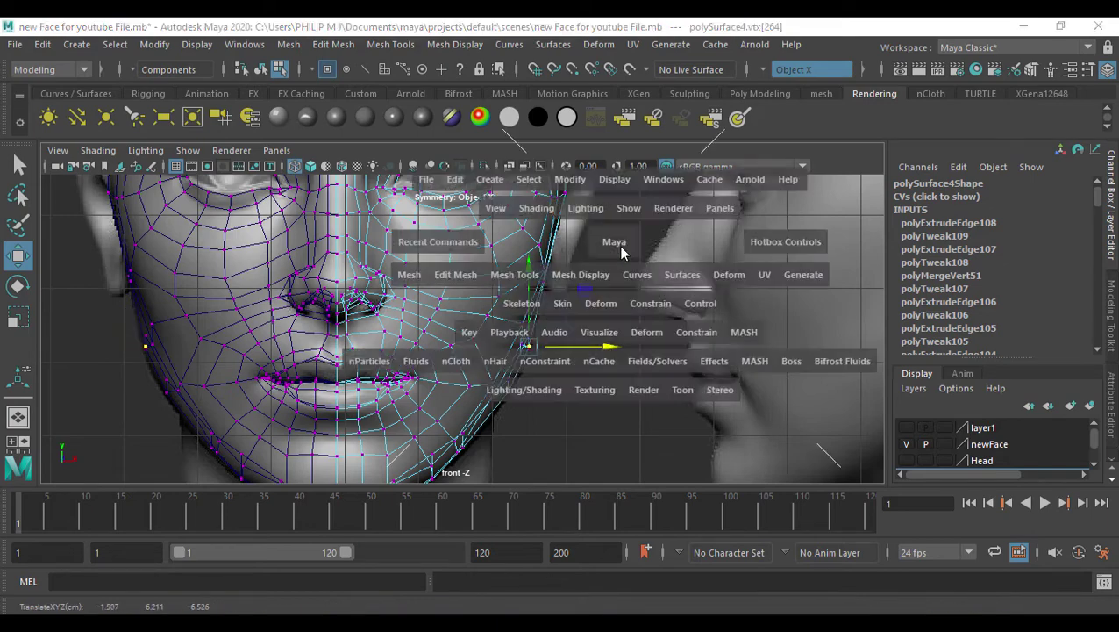
{"action": "key", "text": "space"}
{"action": "scroll", "coordinate": [750, 343], "scroll_direction": "down", "scroll_amount": 5}
{"action": "left_click_drag", "start_coordinate": [755, 353], "coordinate": [568, 351], "text": "alt"}
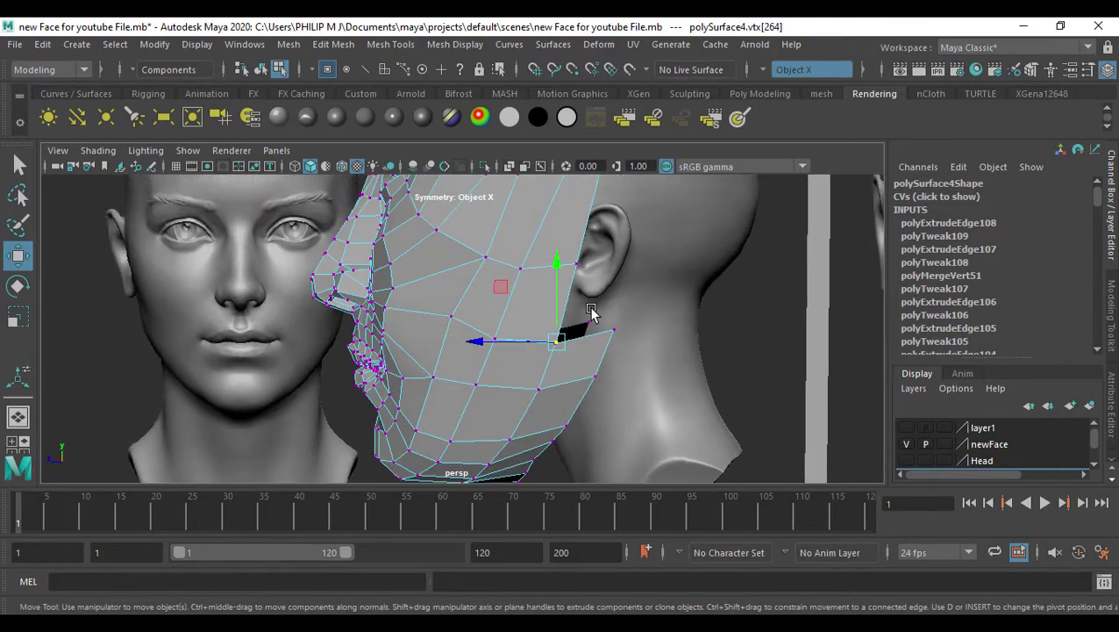
{"action": "left_click_drag", "start_coordinate": [594, 316], "coordinate": [618, 351], "text": "alt"}
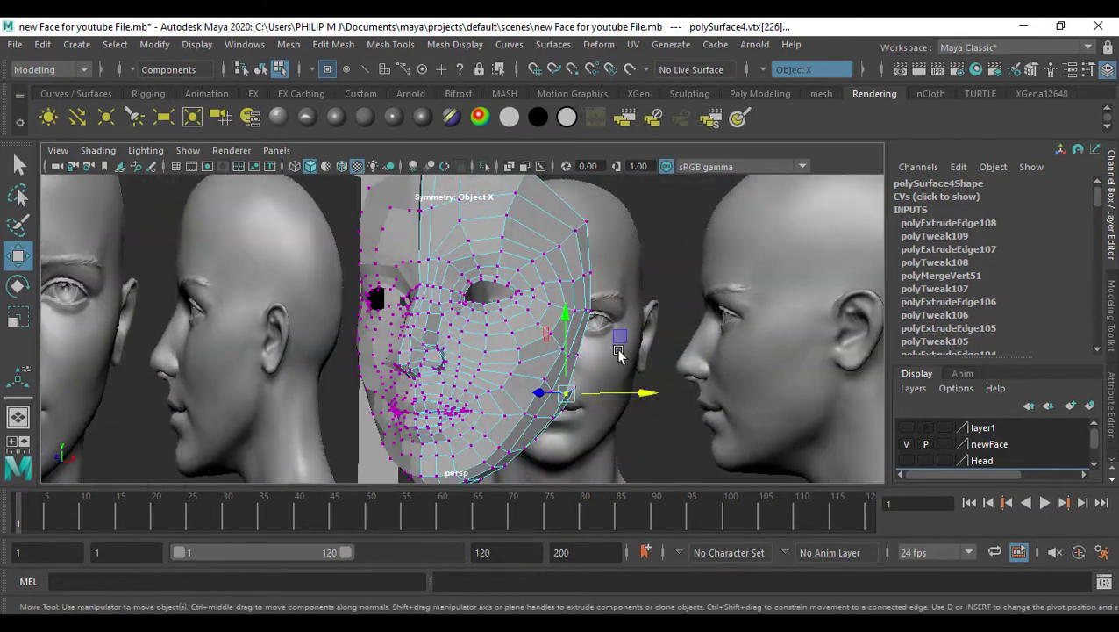
{"action": "middle_click_drag", "start_coordinate": [619, 351], "coordinate": [631, 409], "text": "alt"}
{"action": "left_click_drag", "start_coordinate": [515, 351], "coordinate": [563, 319], "text": "alt"}
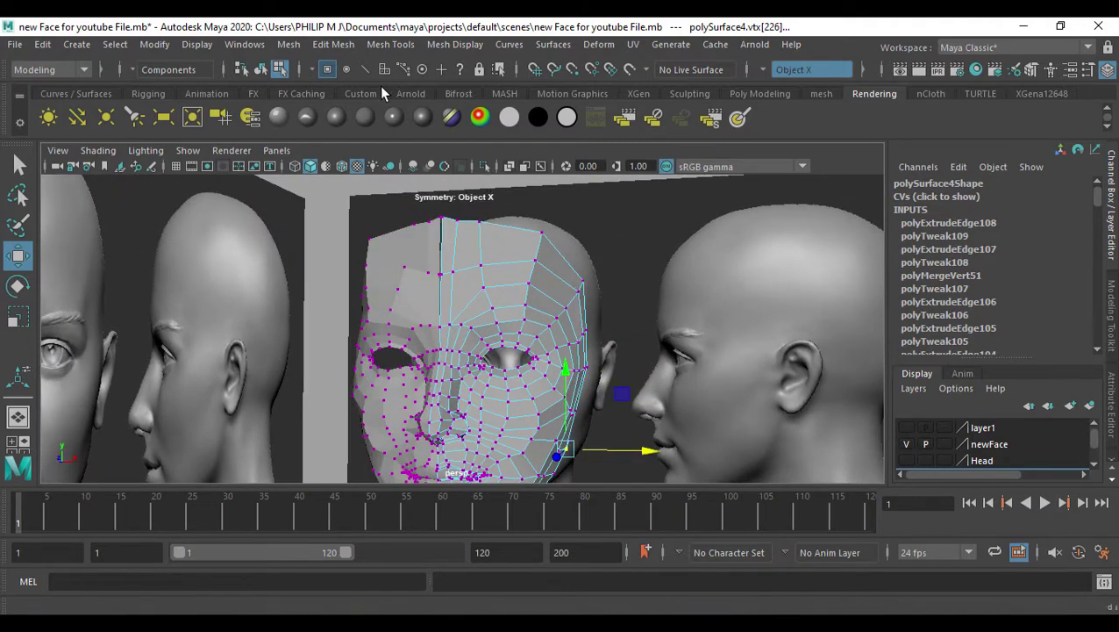
{"action": "left_click", "coordinate": [392, 45]}
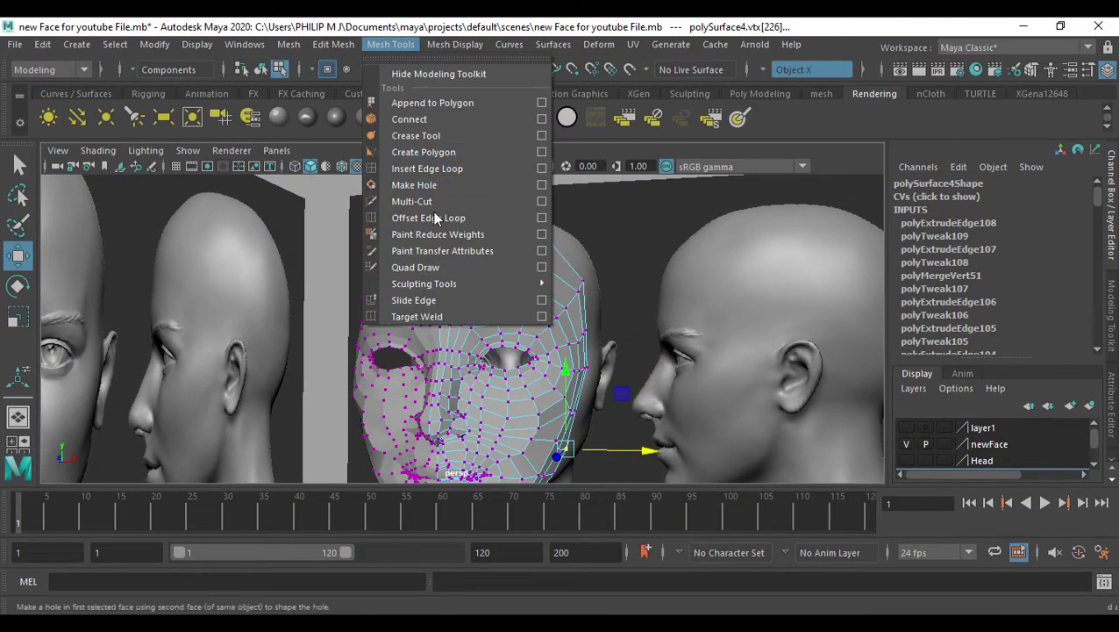
{"action": "mouse_move", "coordinate": [333, 45]}
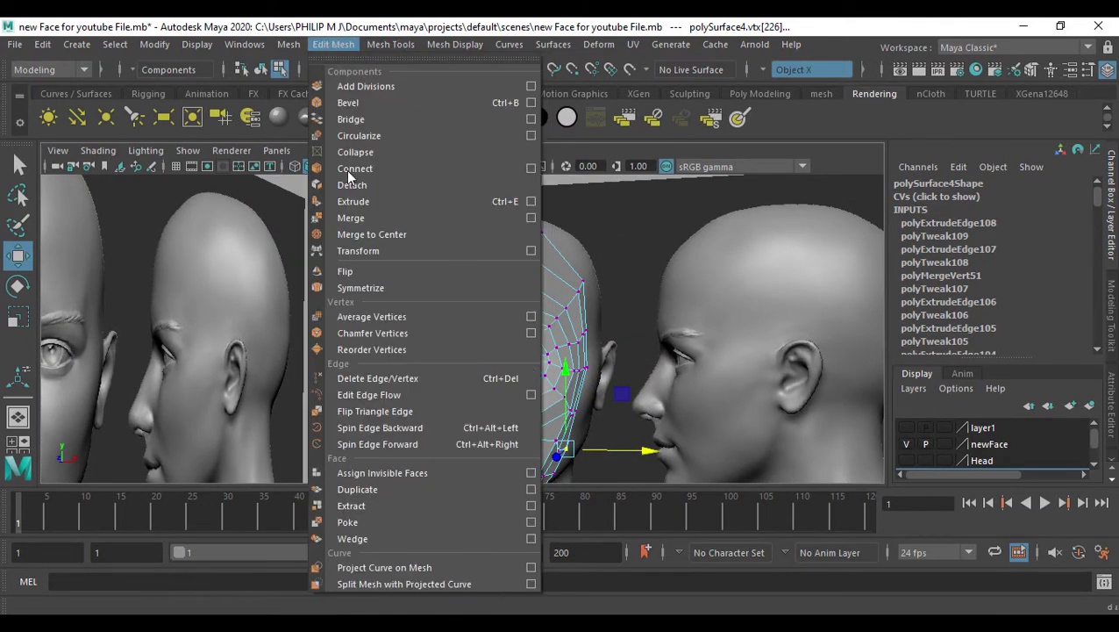
{"action": "left_click", "coordinate": [379, 226]}
Move the top forehead vertex at the centre line slightly back in the perspective view
{"action": "left_click_drag", "start_coordinate": [580, 304], "coordinate": [438, 264], "text": "alt"}
{"action": "left_click", "coordinate": [423, 254]}
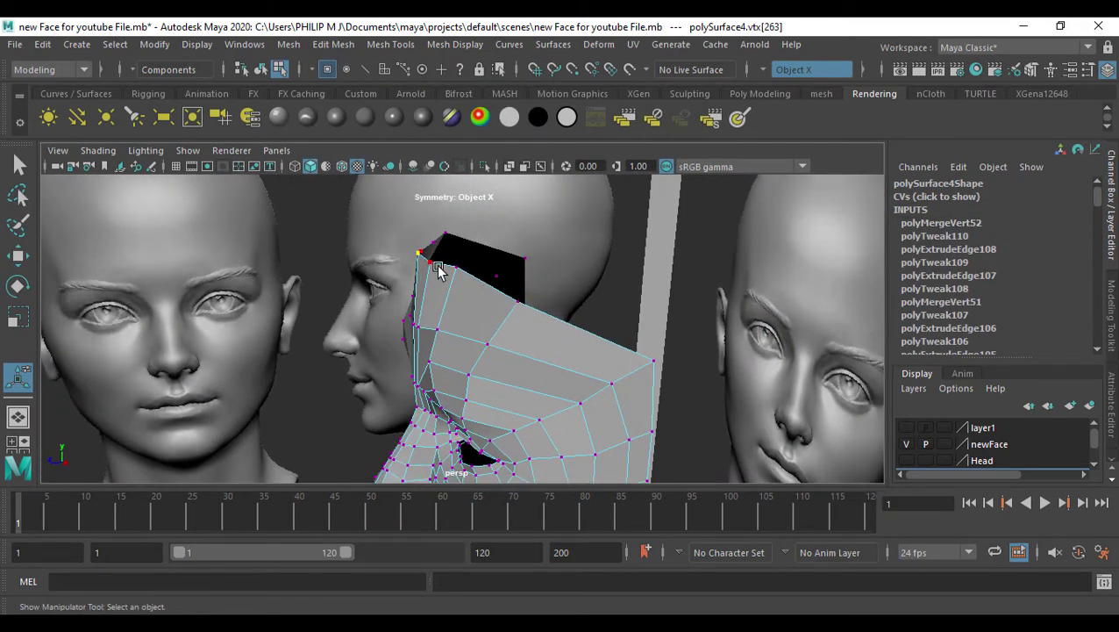
{"action": "key", "text": "w"}
{"action": "left_click_drag", "start_coordinate": [343, 263], "coordinate": [347, 263]}
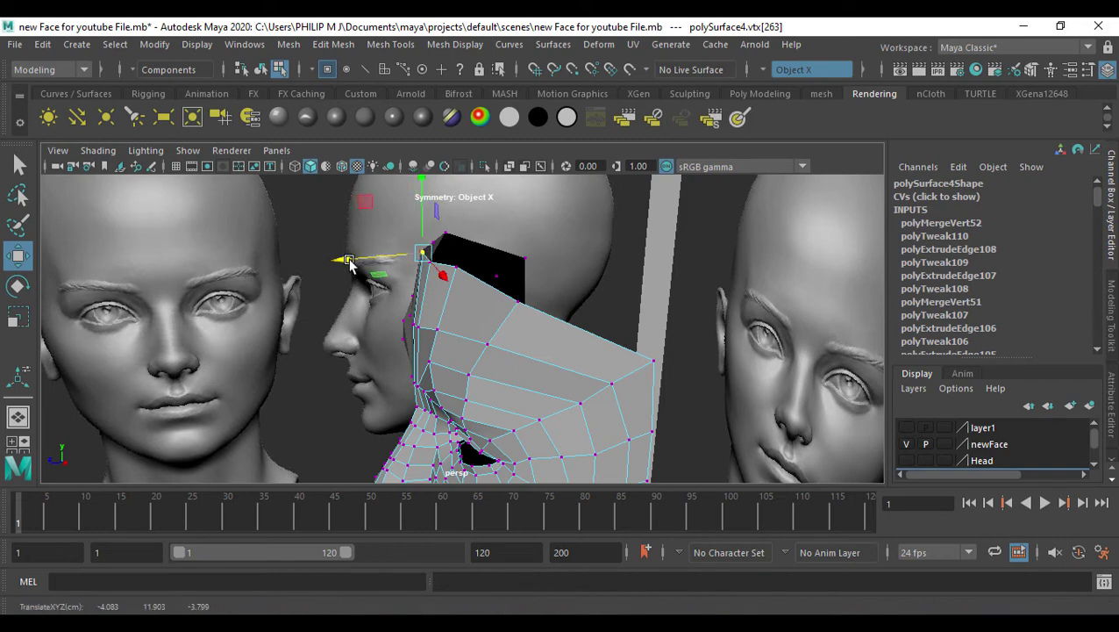
{"action": "left_click_drag", "start_coordinate": [553, 307], "coordinate": [572, 277], "text": "alt"}
{"action": "key", "text": "F10"}
{"action": "left_click", "coordinate": [596, 292]}
{"action": "left_click", "coordinate": [557, 317]}
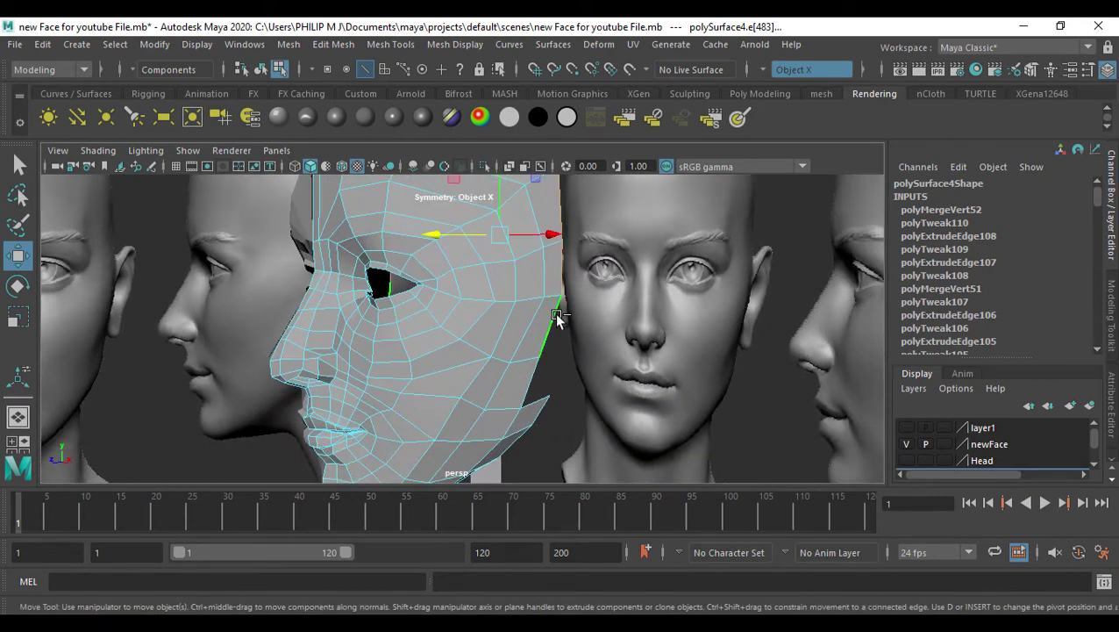
{"action": "left_click_drag", "start_coordinate": [537, 379], "coordinate": [513, 330], "text": "alt"}
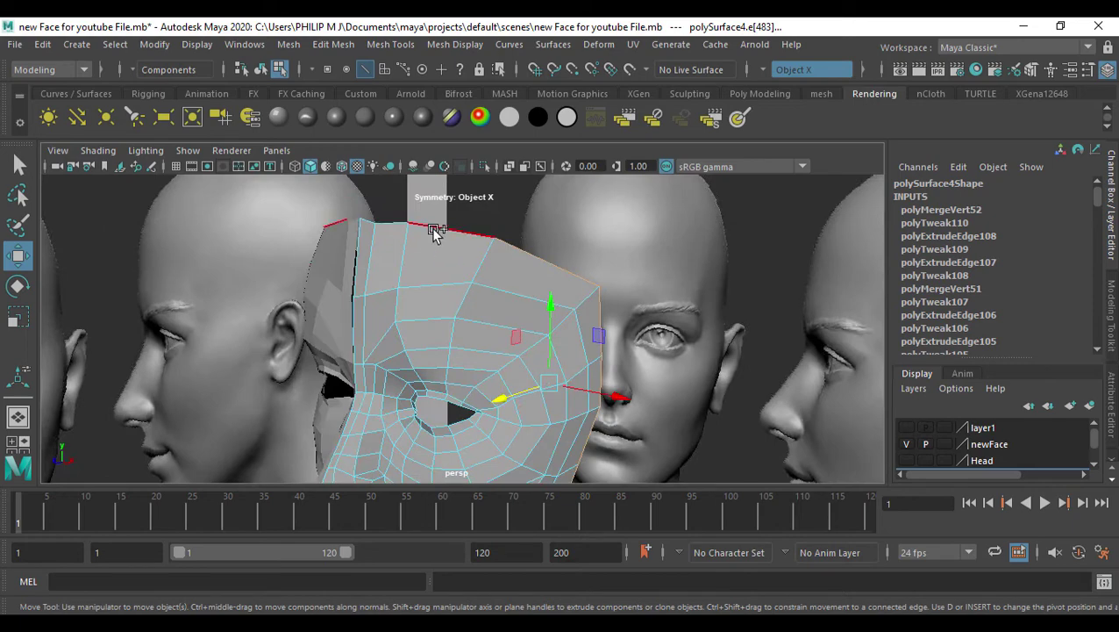
{"action": "left_click", "coordinate": [383, 224]}
{"action": "left_click", "coordinate": [381, 223], "text": "shift"}
{"action": "left_click", "coordinate": [369, 221], "text": "shift"}
Move the top front forehead border vertices slightly back in the side view to follow the reference profile
{"action": "left_click_drag", "start_coordinate": [577, 307], "coordinate": [584, 416], "text": "alt"}
{"action": "key", "text": "space"}
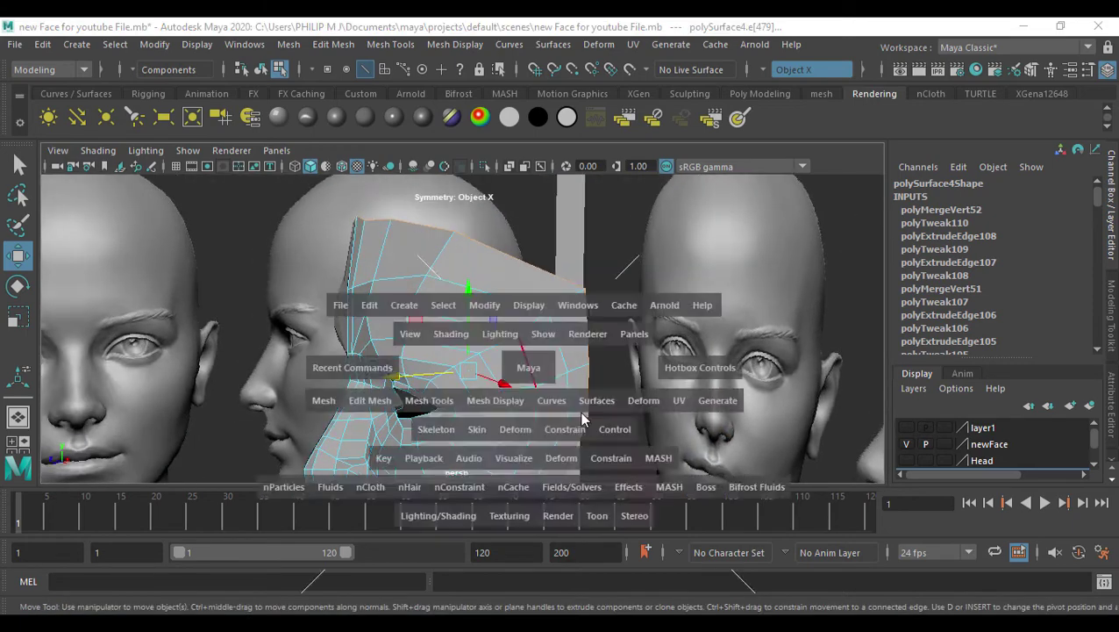
{"action": "key", "text": "space"}
{"action": "middle_click_drag", "start_coordinate": [645, 403], "coordinate": [382, 367], "text": "alt"}
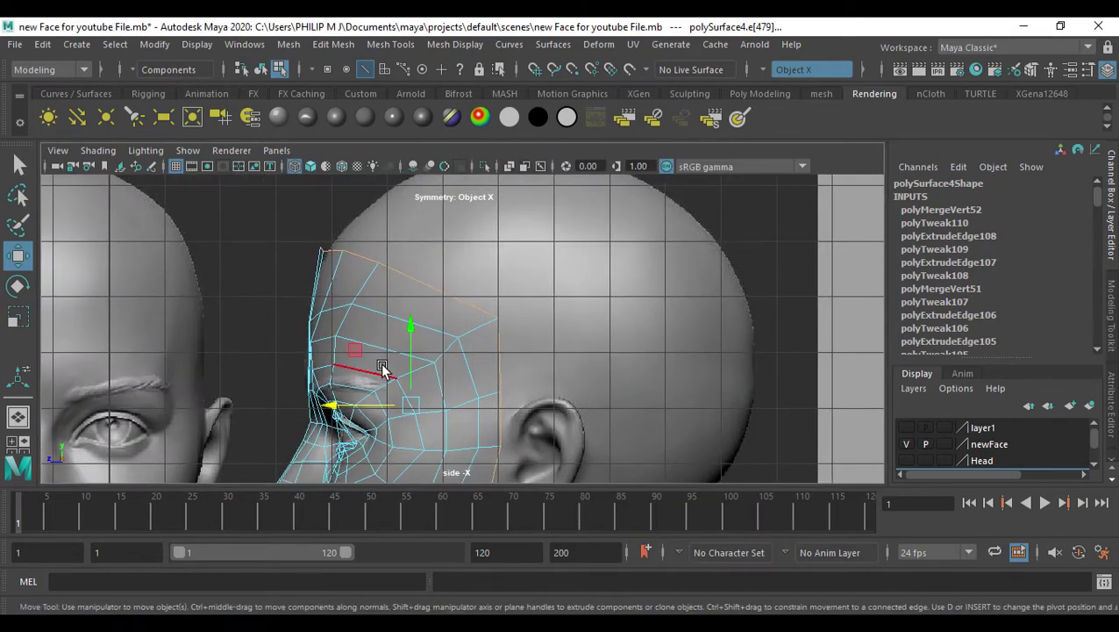
{"action": "key", "text": "F9"}
{"action": "left_click", "coordinate": [324, 253]}
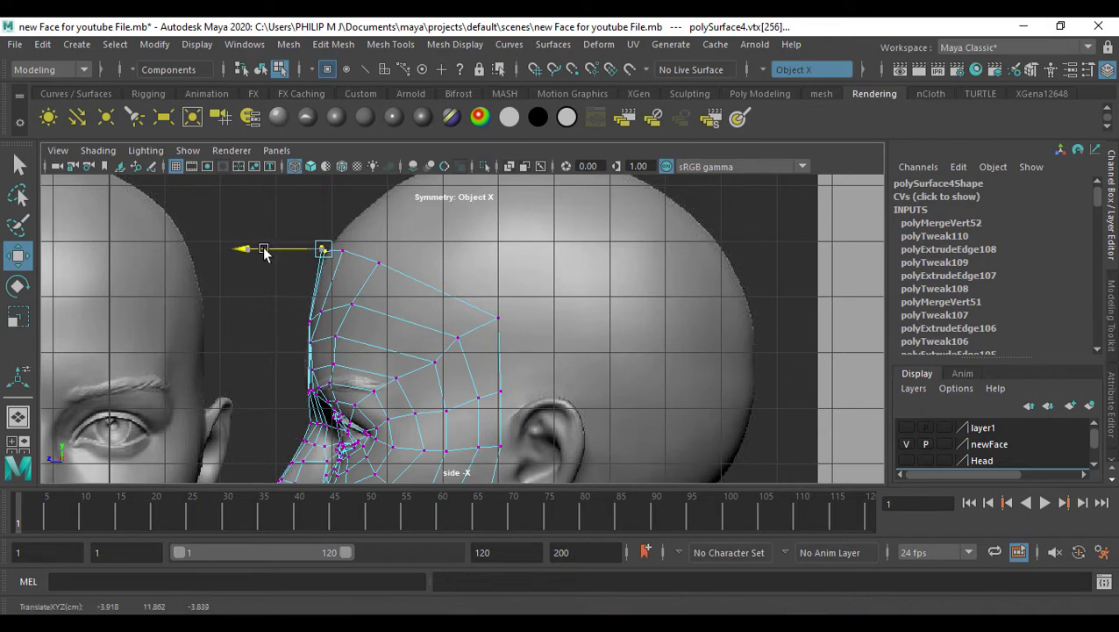
{"action": "left_click_drag", "start_coordinate": [264, 251], "coordinate": [269, 253]}
Extrude the border edges running from the temple down in front of the ear to the jaw in the side view
{"action": "key", "text": "F10"}
{"action": "middle_click_drag", "start_coordinate": [480, 326], "coordinate": [360, 186], "text": "alt"}
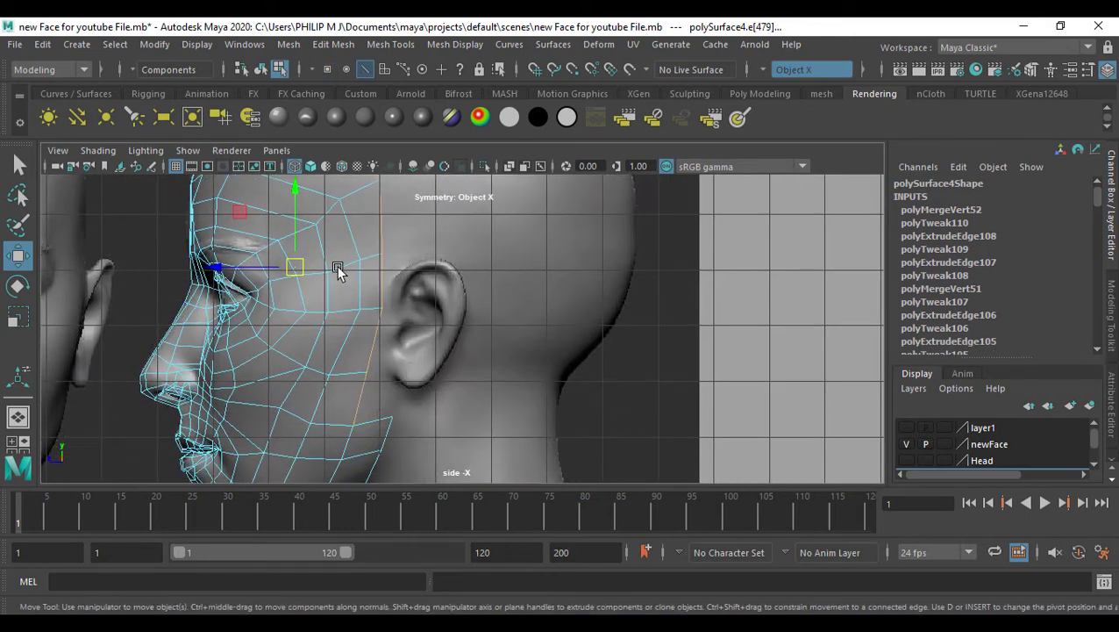
{"action": "left_click", "coordinate": [405, 371]}
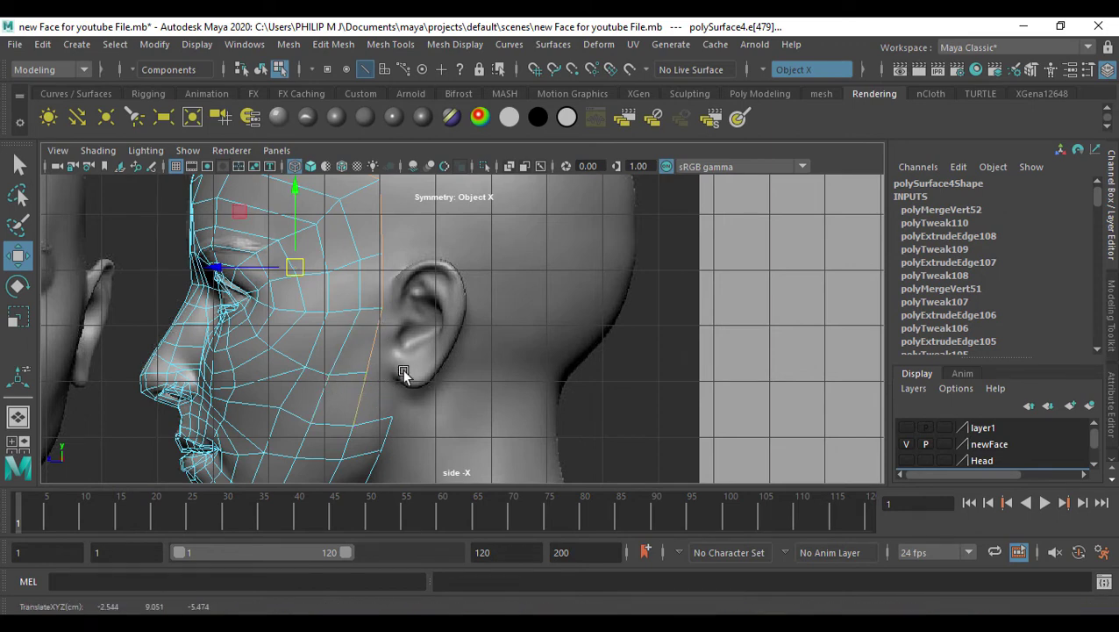
{"action": "left_click", "coordinate": [360, 397]}
{"action": "left_click", "coordinate": [379, 357], "text": "shift"}
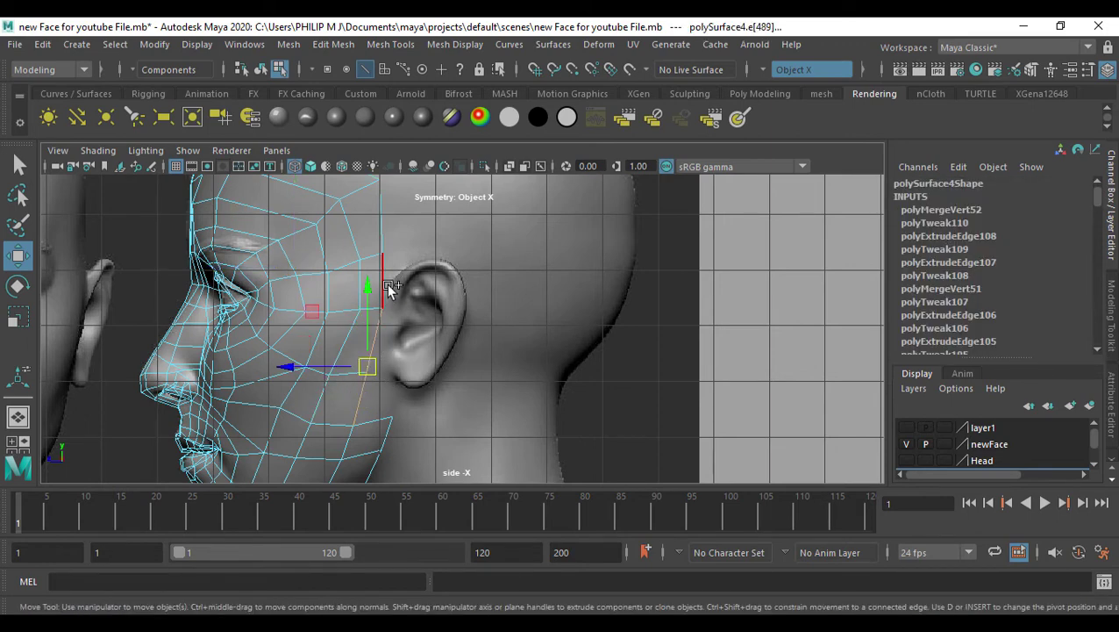
{"action": "left_click", "coordinate": [387, 285], "text": "shift"}
{"action": "left_click", "coordinate": [380, 221], "text": "shift"}
{"action": "middle_click_drag", "start_coordinate": [426, 292], "coordinate": [414, 333], "text": "alt"}
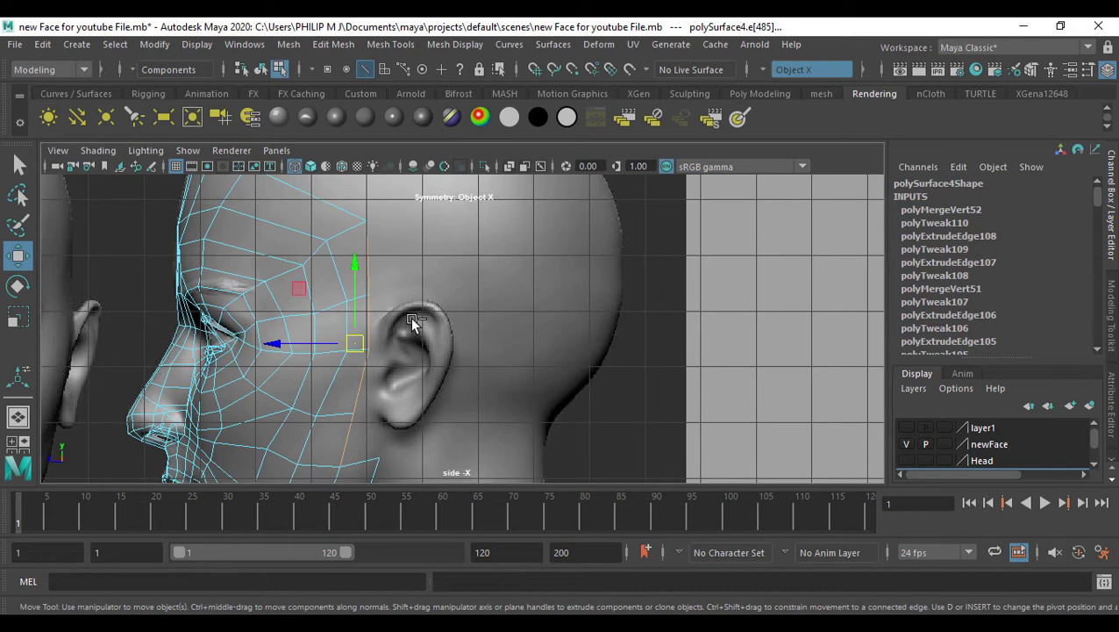
{"action": "key", "text": "ctrl+e"}
{"action": "left_click_drag", "start_coordinate": [286, 346], "coordinate": [303, 347]}
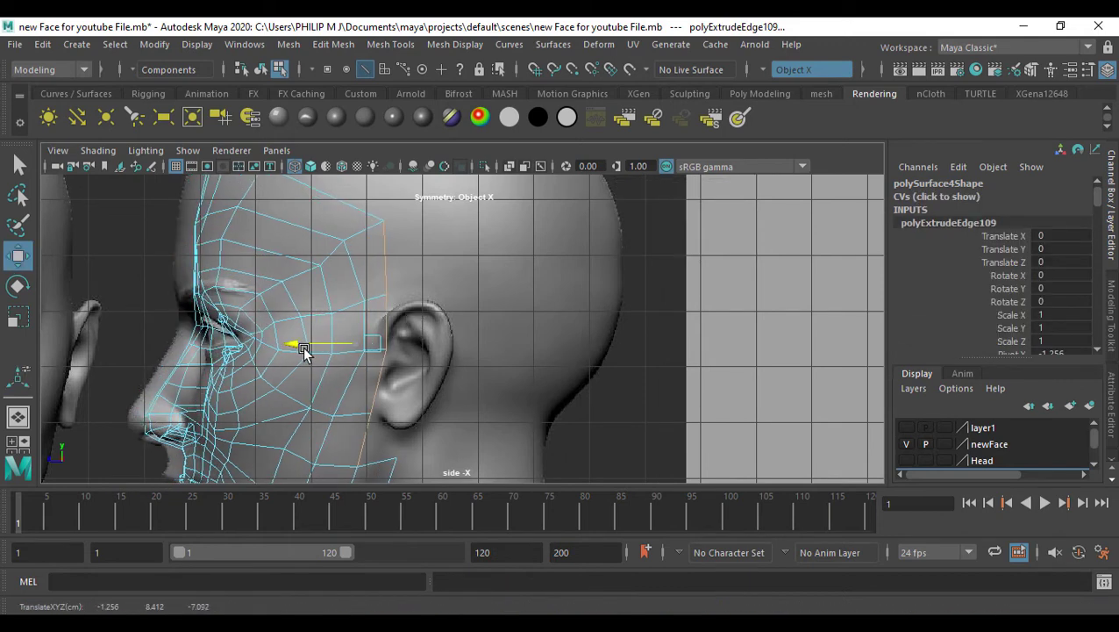
{"action": "key", "text": "ctrl+z"}
Move the extruded strip's lower vertices beside the earlobe and jaw corner backward in the side view
{"action": "left_click", "coordinate": [364, 388]}
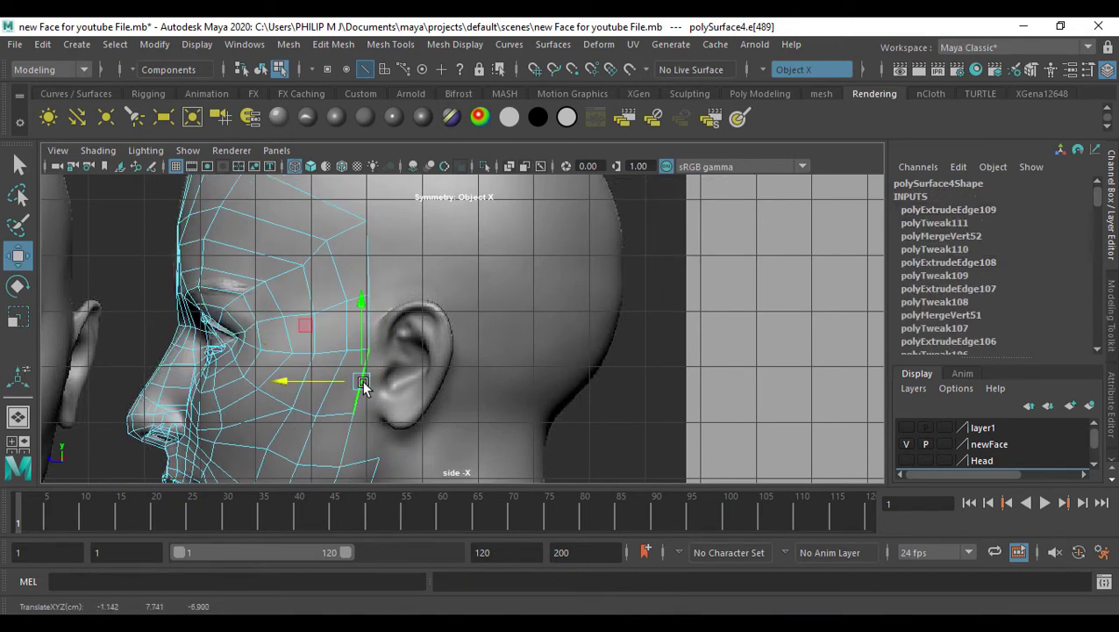
{"action": "left_click_drag", "start_coordinate": [308, 387], "coordinate": [279, 382]}
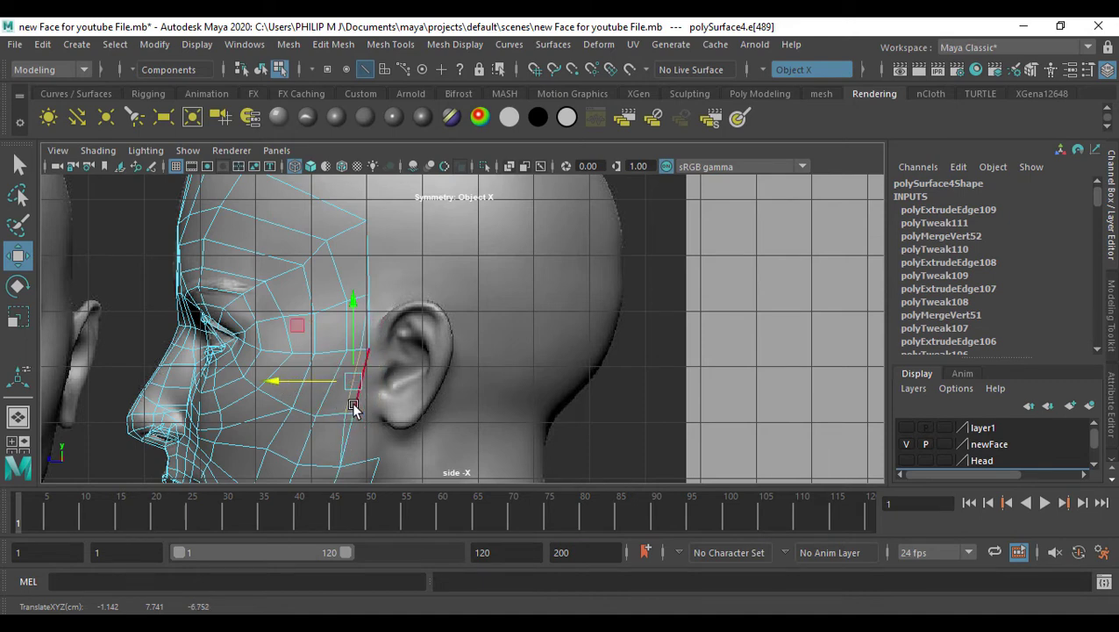
{"action": "key", "text": "F9"}
{"action": "left_click", "coordinate": [368, 413]}
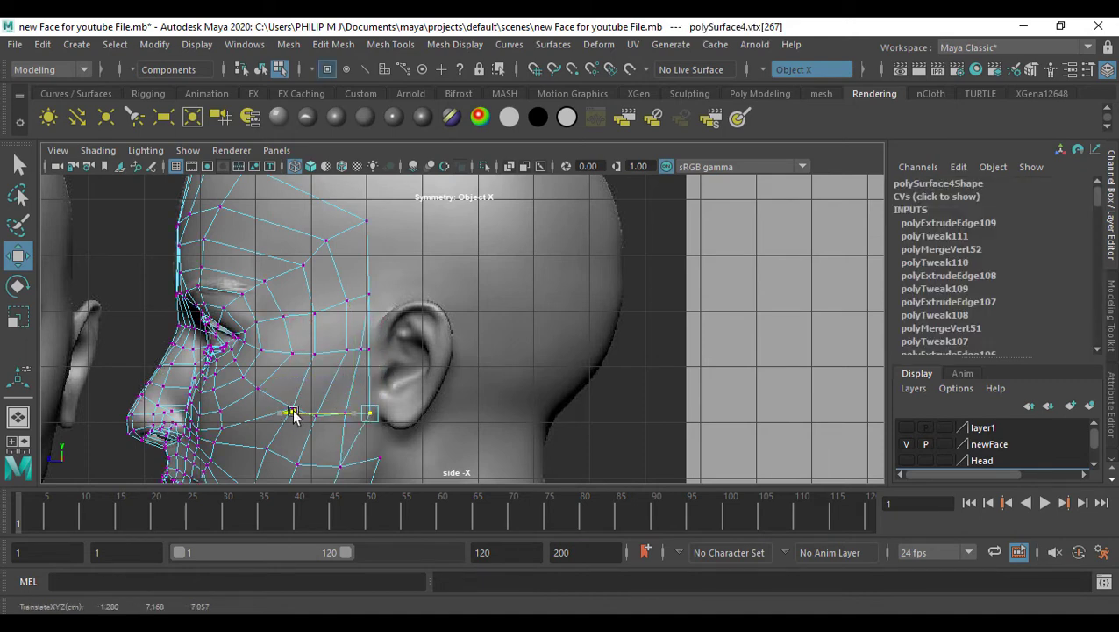
{"action": "left_click", "coordinate": [339, 467]}
{"action": "left_click_drag", "start_coordinate": [268, 473], "coordinate": [299, 471]}
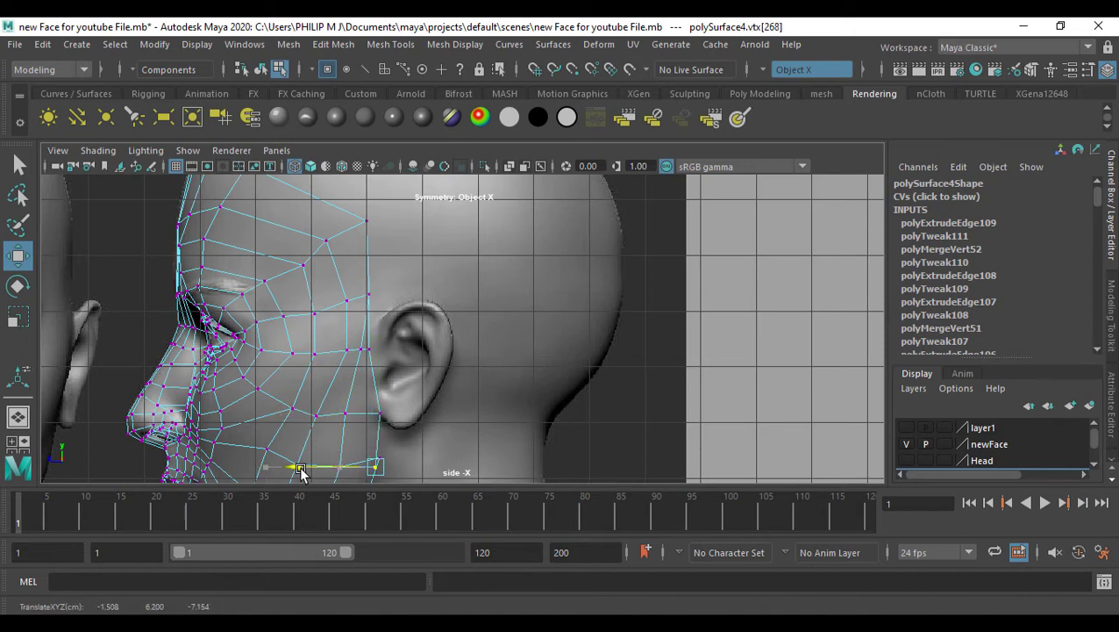
Move the strip's three upper vertices at the ear front and temple backward, raising the topmost one slightly
{"action": "key", "text": "Up"}
{"action": "key", "text": "Up"}
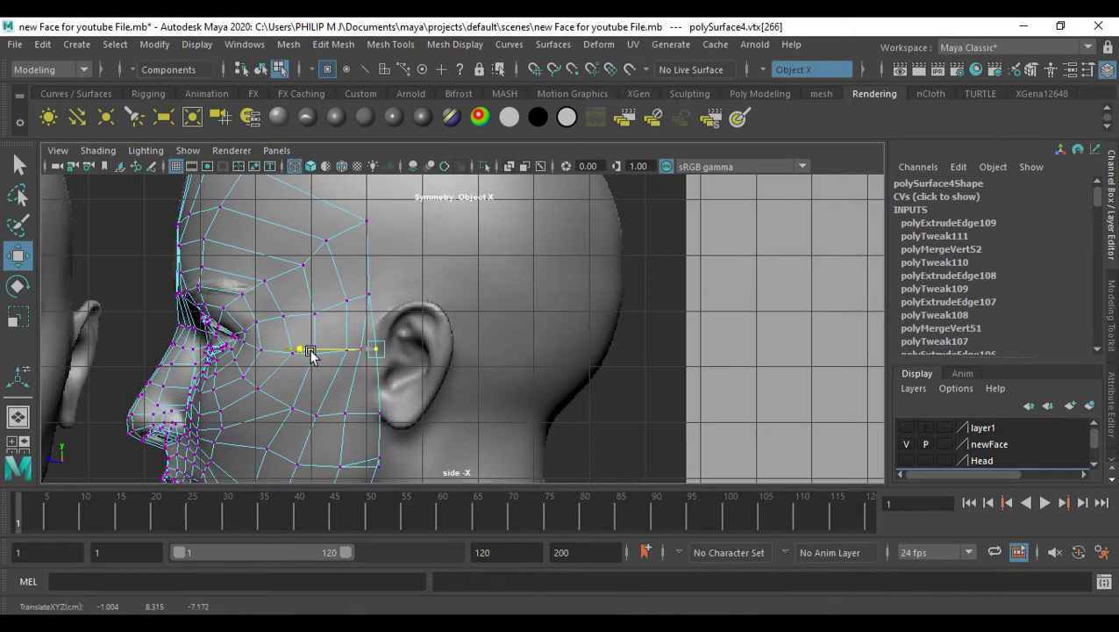
{"action": "key", "text": "Up"}
{"action": "left_click_drag", "start_coordinate": [297, 297], "coordinate": [310, 296]}
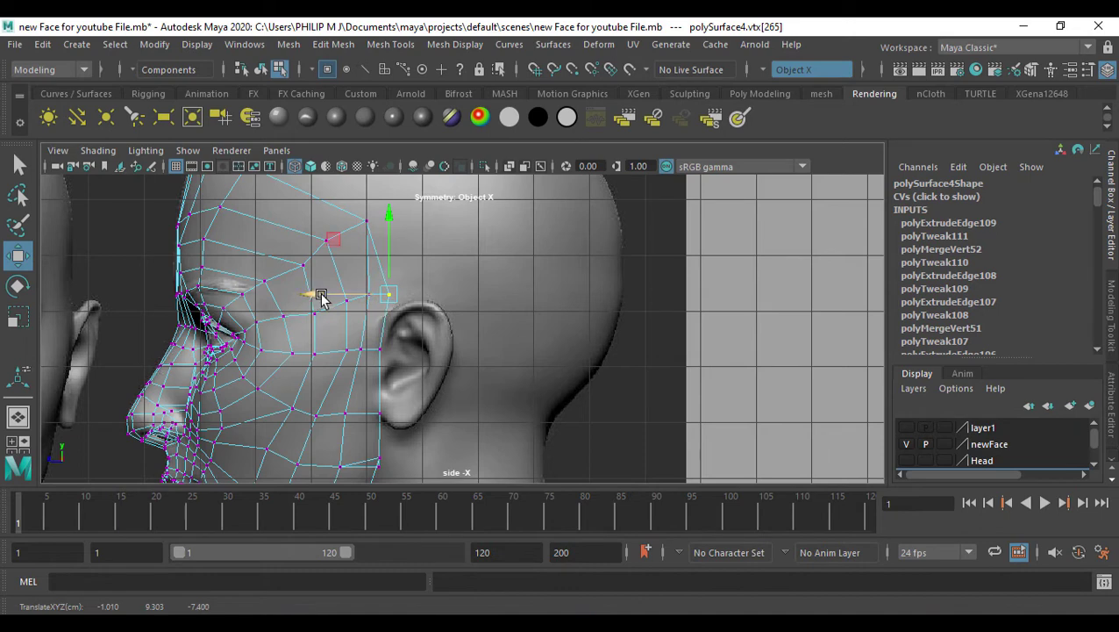
{"action": "key", "text": "Up"}
{"action": "left_click_drag", "start_coordinate": [367, 221], "coordinate": [387, 211]}
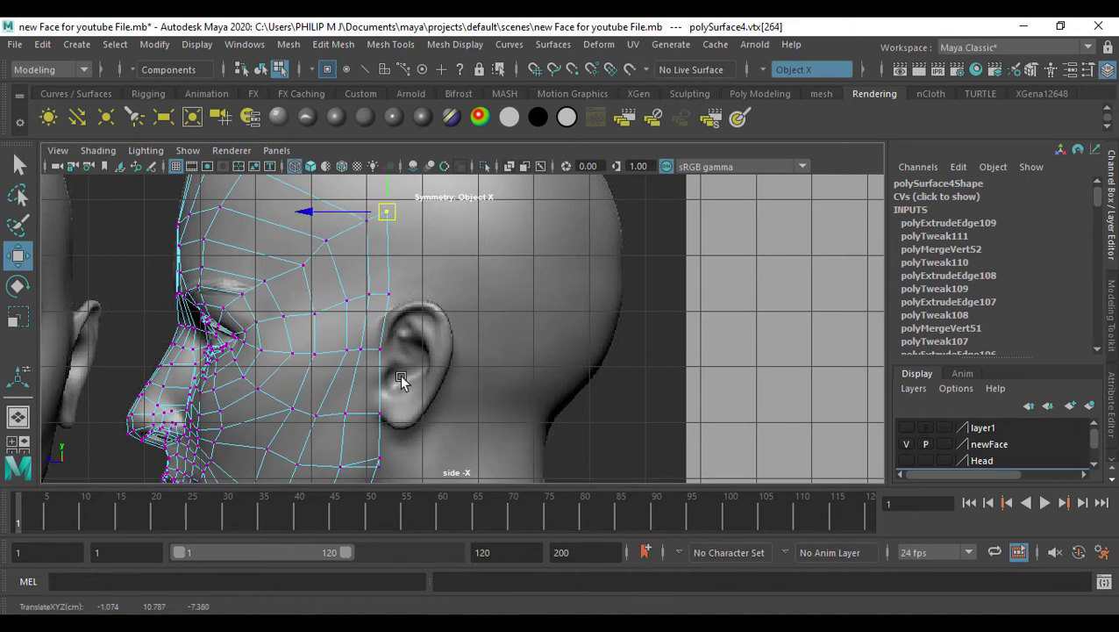
Select the overlapping vertices at the jaw corner below the earlobe and merge them
{"action": "middle_click_drag", "start_coordinate": [401, 379], "coordinate": [427, 300], "text": "alt"}
{"action": "left_click", "coordinate": [406, 384]}
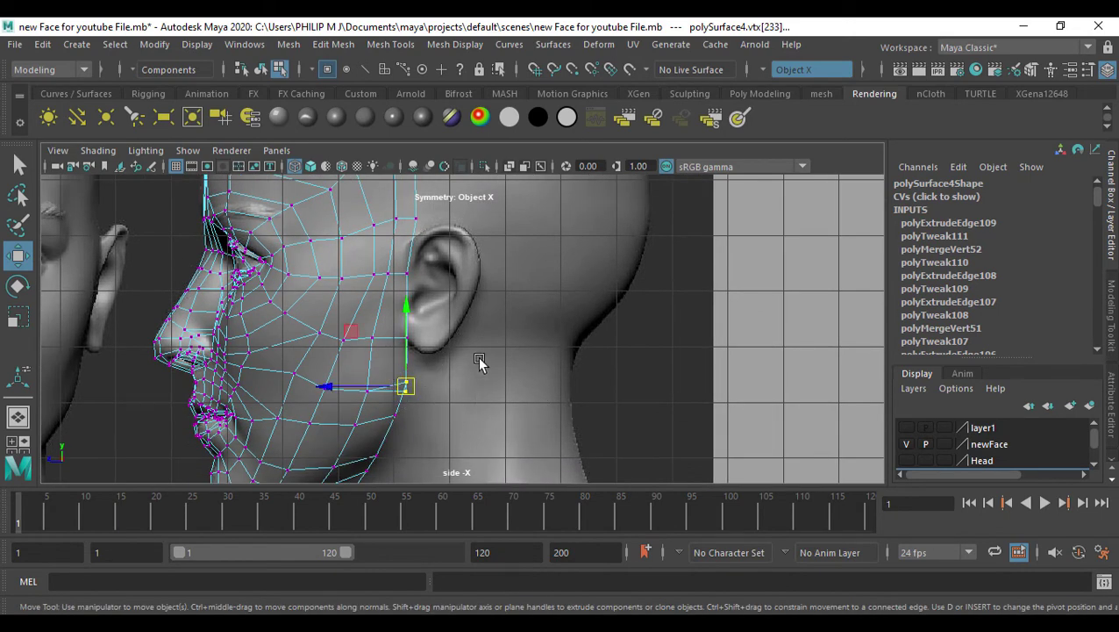
{"action": "middle_click_drag", "start_coordinate": [479, 362], "coordinate": [488, 403], "text": "alt"}
{"action": "left_click", "coordinate": [380, 46]}
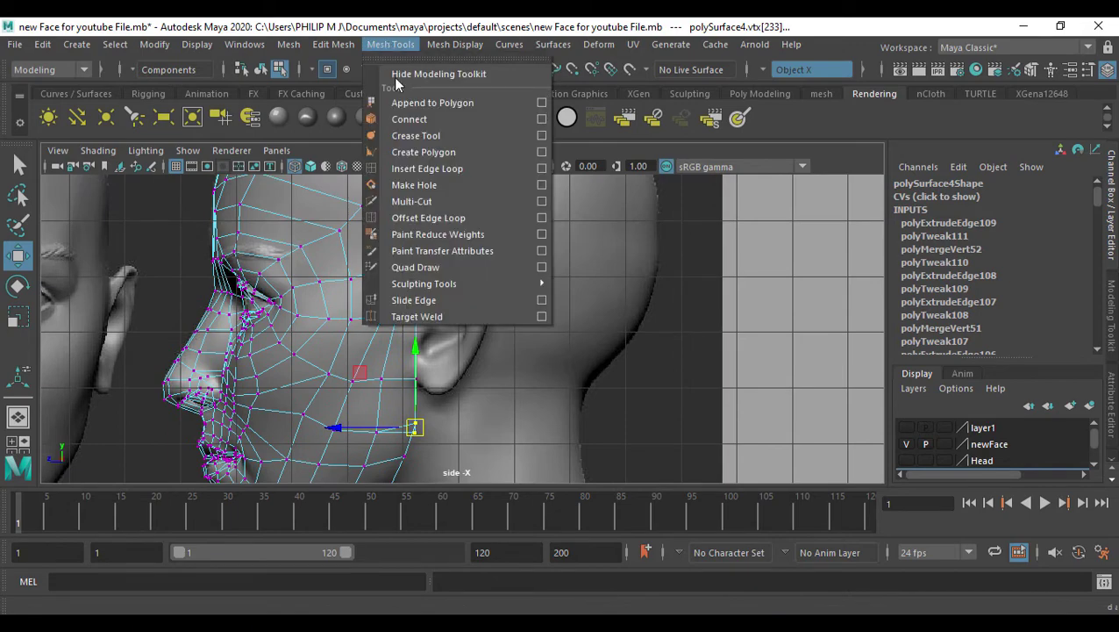
{"action": "mouse_move", "coordinate": [333, 44]}
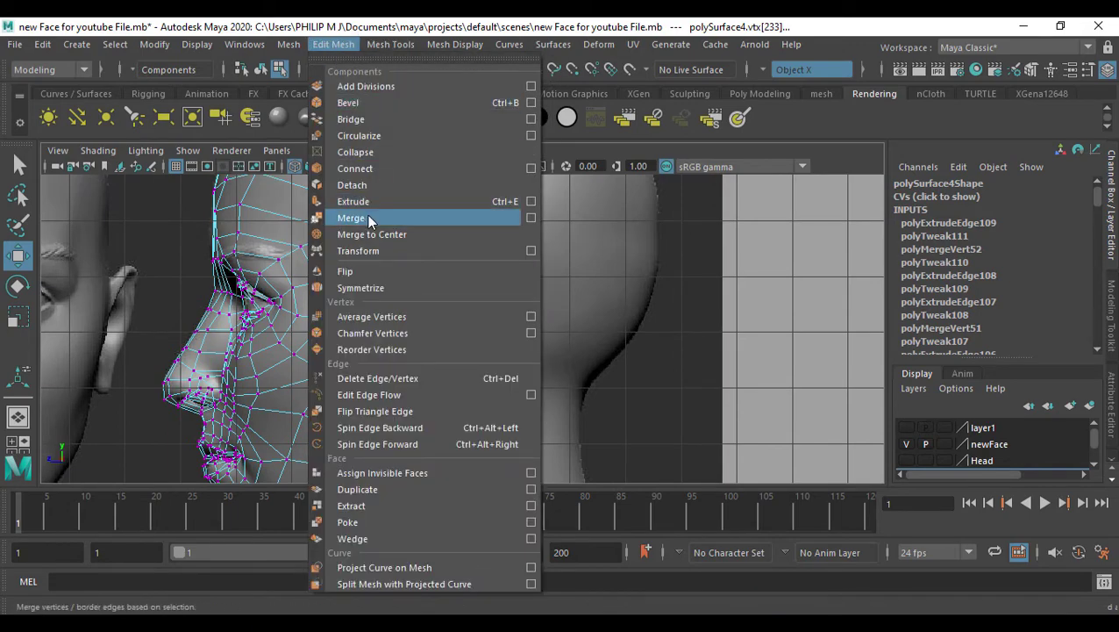
{"action": "left_click", "coordinate": [369, 216]}
Examine the cheek and temple surface in front of the ear in the perspective view, with and without smooth preview
{"action": "middle_click_drag", "start_coordinate": [448, 268], "coordinate": [522, 263], "text": "alt"}
{"action": "key", "text": "space"}
{"action": "key", "text": "space"}
{"action": "key", "text": "space"}
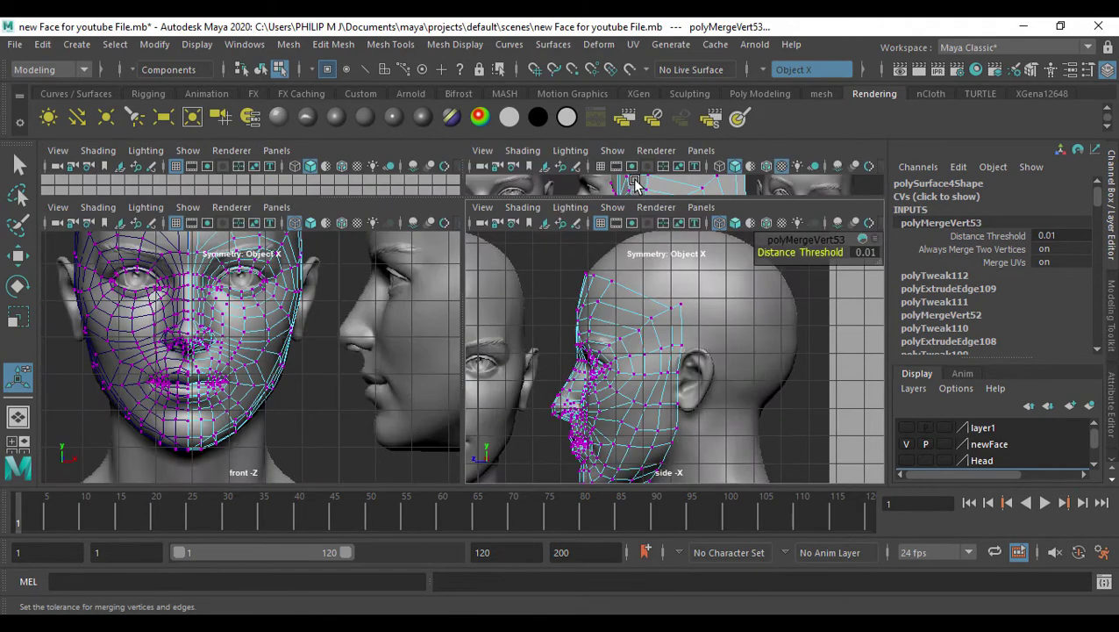
{"action": "key", "text": "space"}
{"action": "scroll", "coordinate": [634, 236], "scroll_direction": "down", "scroll_amount": 4}
{"action": "left_click_drag", "start_coordinate": [614, 255], "coordinate": [574, 327], "text": "alt"}
{"action": "left_click", "coordinate": [561, 330]}
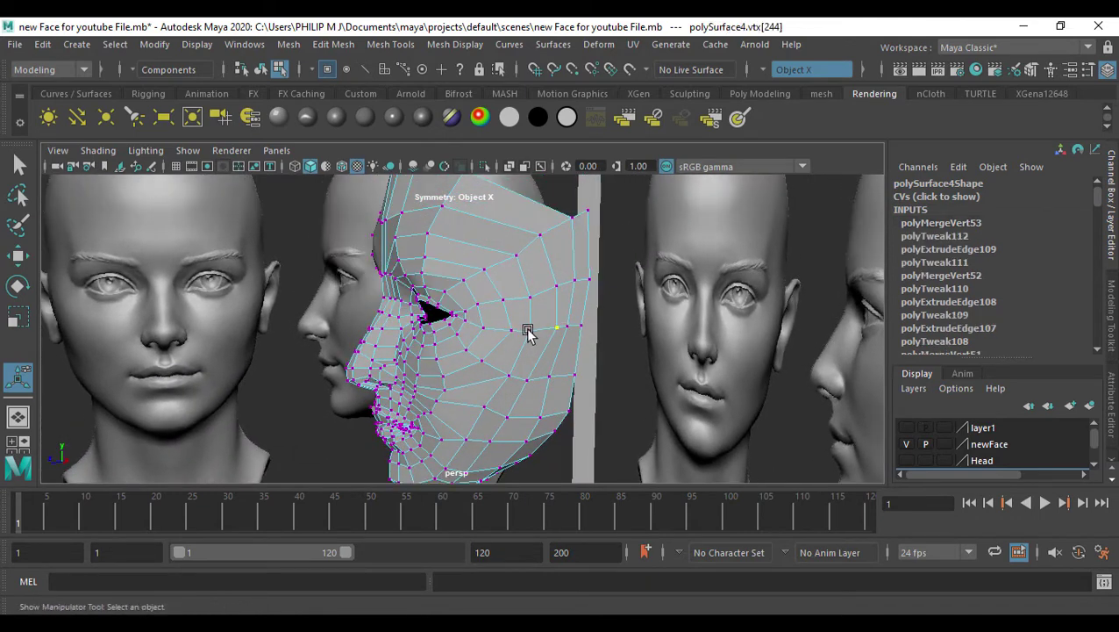
{"action": "key", "text": "w"}
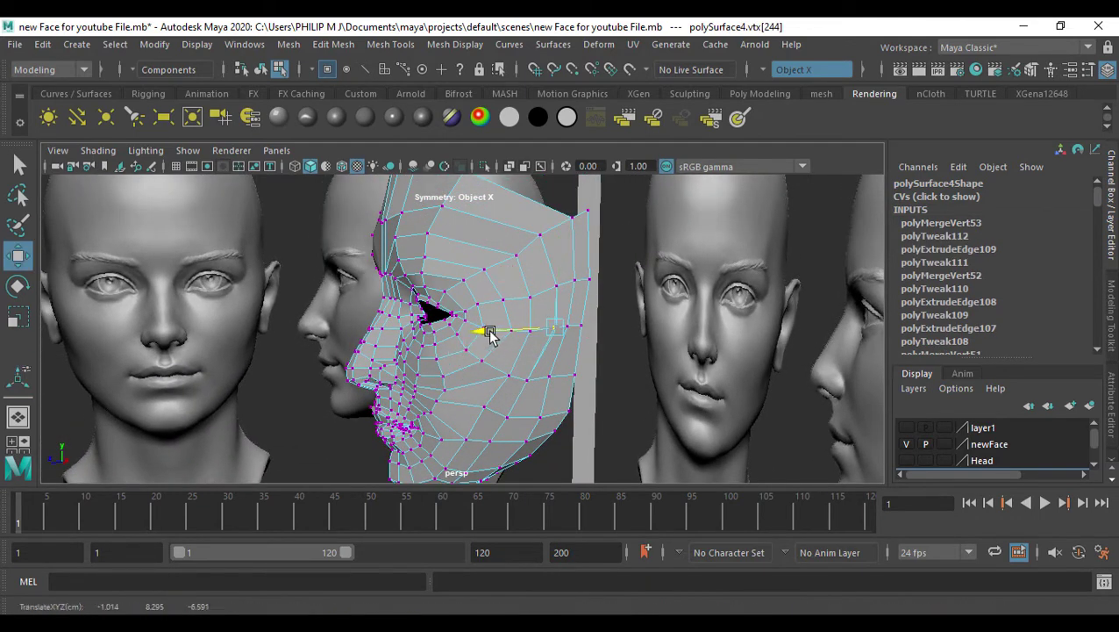
{"action": "scroll", "coordinate": [590, 344], "scroll_direction": "up", "scroll_amount": 3}
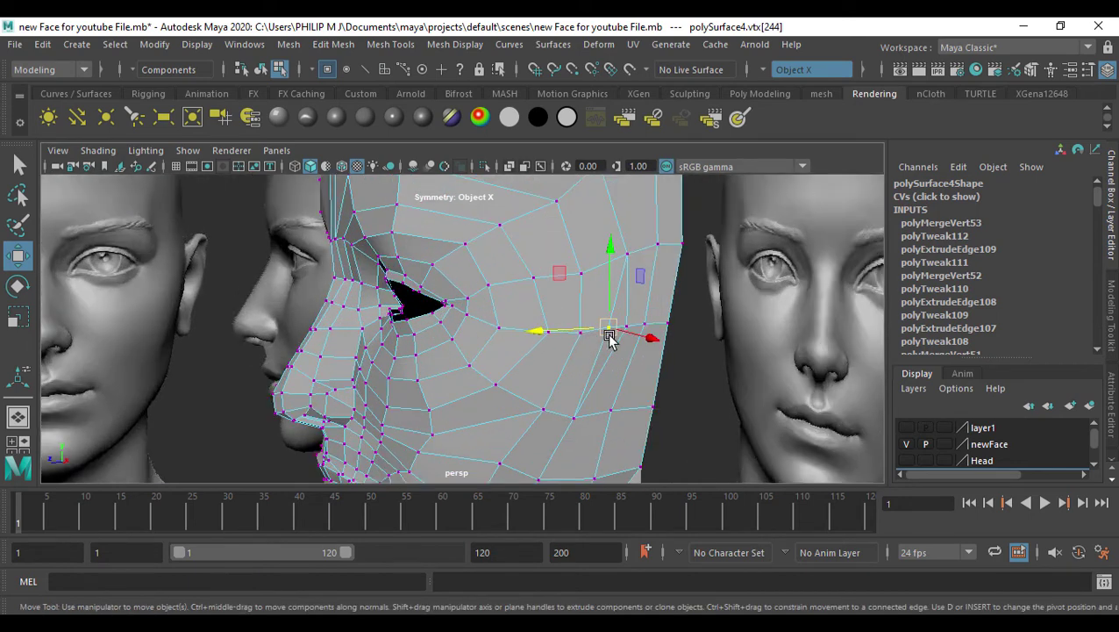
{"action": "left_click_drag", "start_coordinate": [645, 325], "coordinate": [548, 323], "text": "alt"}
{"action": "key", "text": "1"}
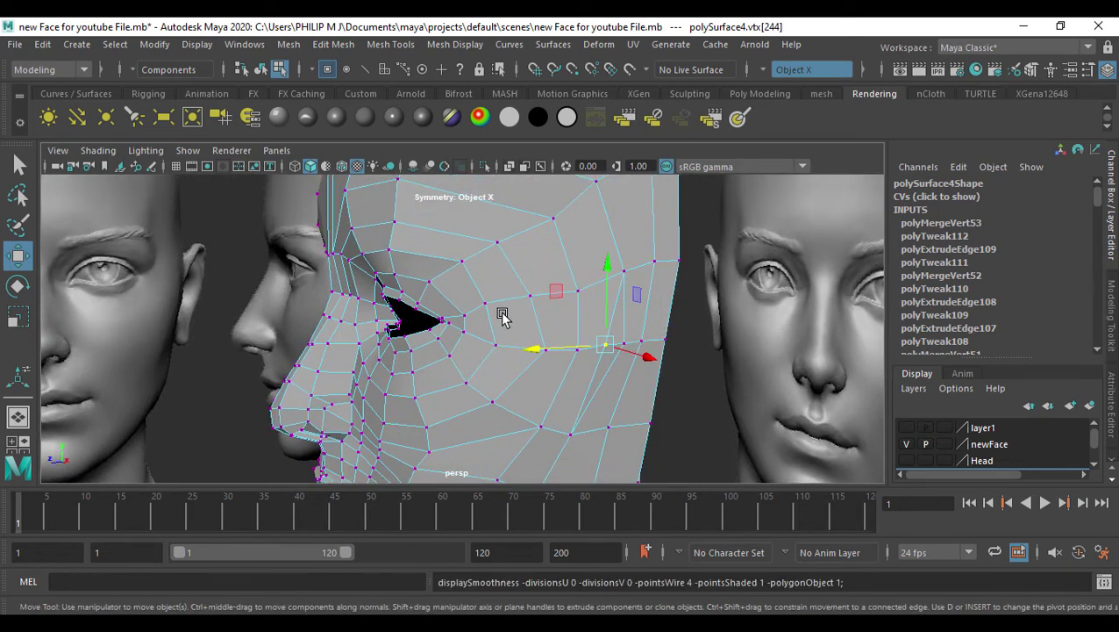
{"action": "key", "text": "3"}
{"action": "left_click_drag", "start_coordinate": [507, 315], "coordinate": [535, 310], "text": "alt"}
{"action": "key", "text": "1"}
{"action": "scroll", "coordinate": [421, 311], "scroll_direction": "down", "scroll_amount": 3}
{"action": "left_click", "coordinate": [488, 299]}
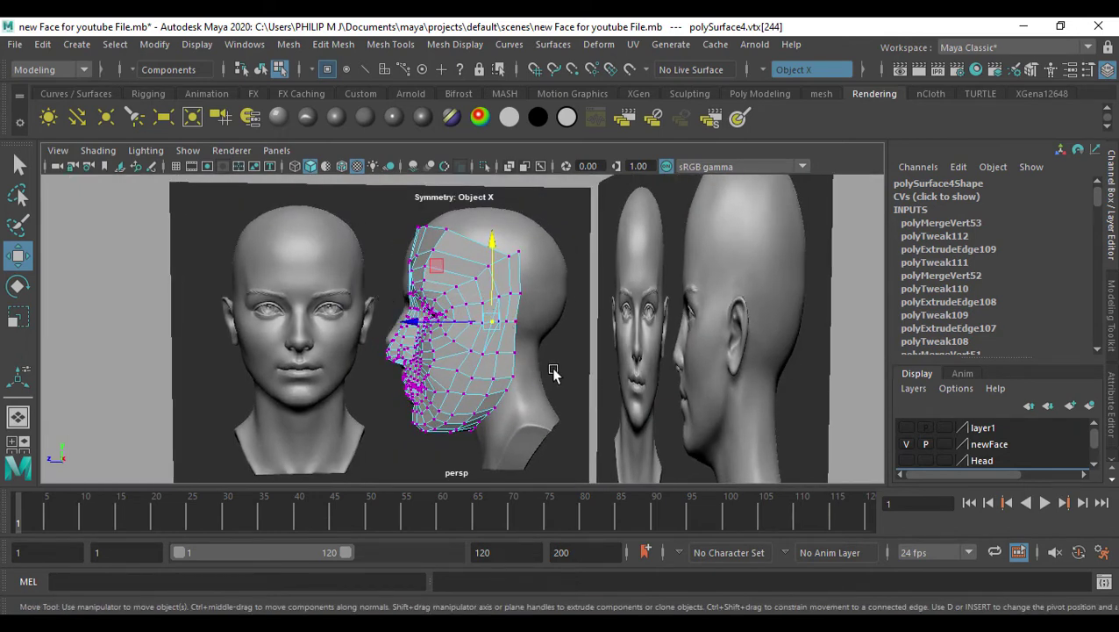
{"action": "scroll", "coordinate": [554, 368], "scroll_direction": "up", "scroll_amount": 2}
{"action": "left_click_drag", "start_coordinate": [556, 369], "coordinate": [507, 221], "text": "alt"}
{"action": "scroll", "coordinate": [574, 329], "scroll_direction": "up", "scroll_amount": 2}
{"action": "left_click_drag", "start_coordinate": [579, 335], "coordinate": [614, 343], "text": "alt"}
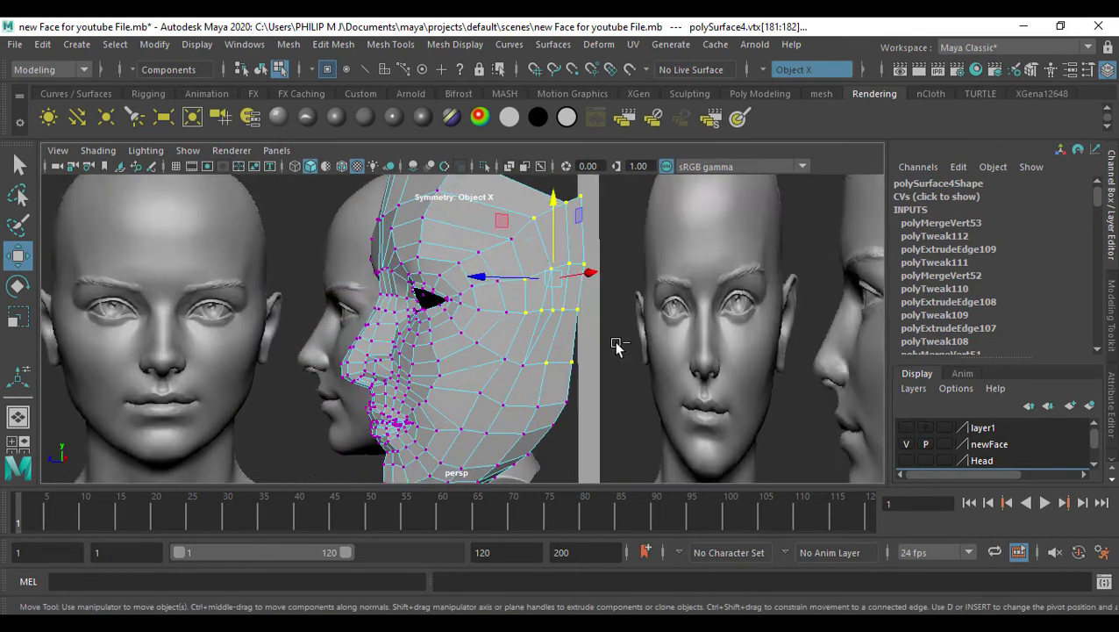
{"action": "key", "text": "ctrl+z"}
{"action": "key", "text": "ctrl+z"}
{"action": "key", "text": "ctrl+z"}
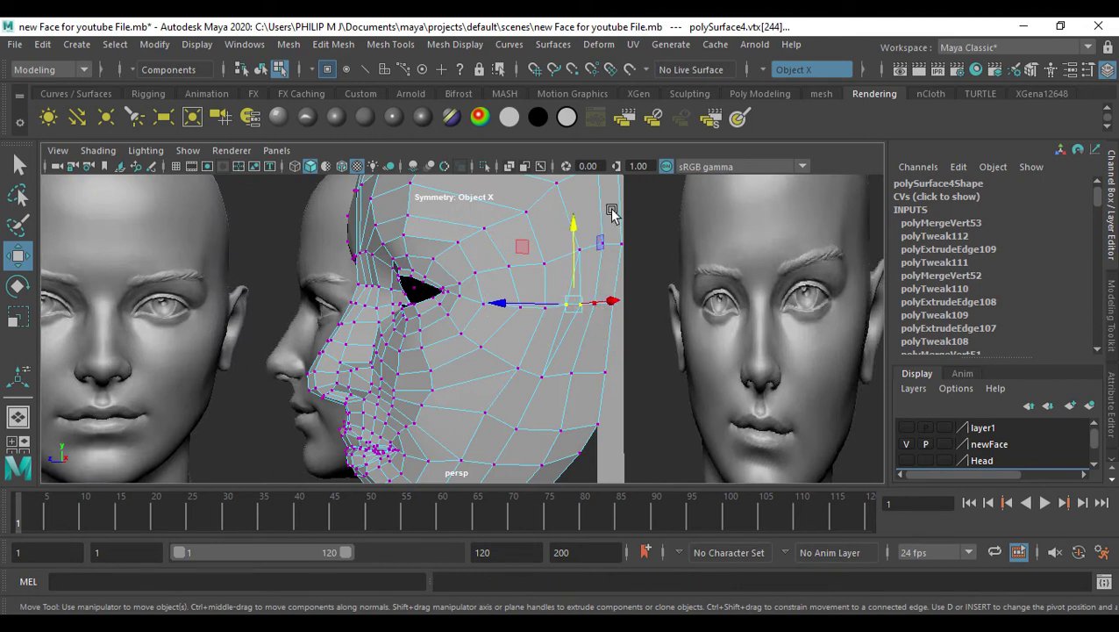
Merge the overlapping vertex pairs at three points along the unjoined seam on the cheek and lower temple in front of the ear
{"action": "left_click", "coordinate": [391, 44]}
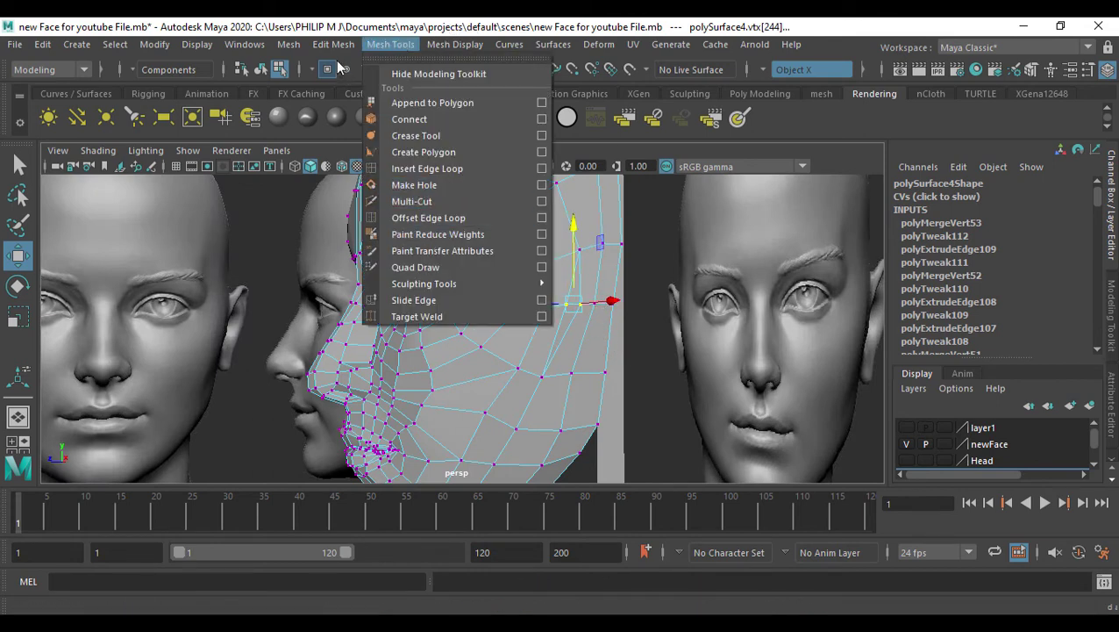
{"action": "mouse_move", "coordinate": [333, 43]}
{"action": "left_click", "coordinate": [374, 219]}
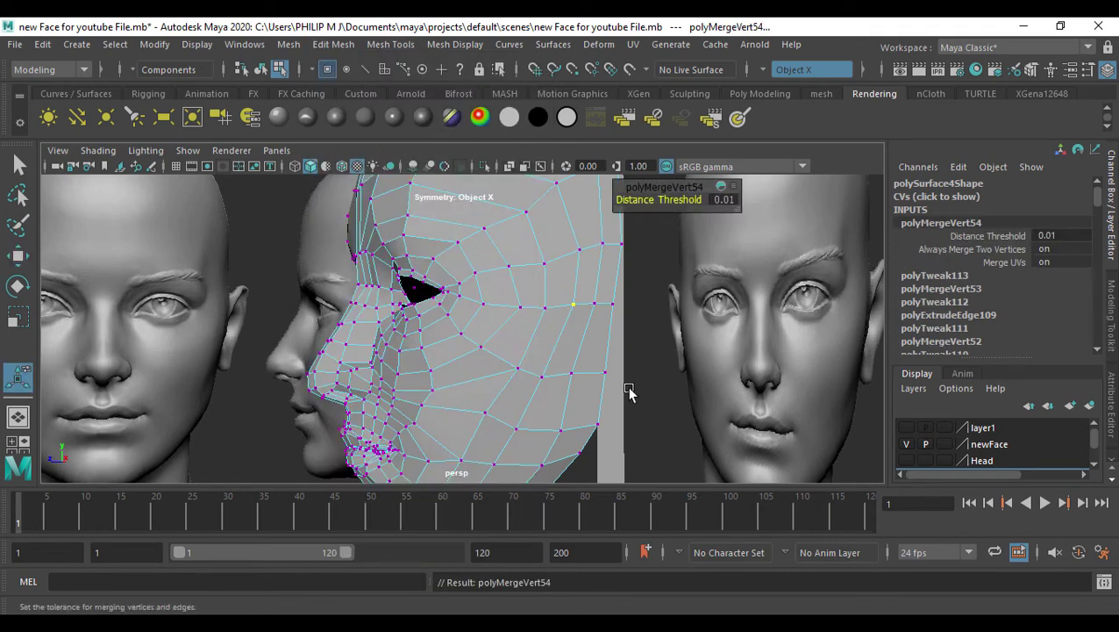
{"action": "left_click", "coordinate": [542, 376]}
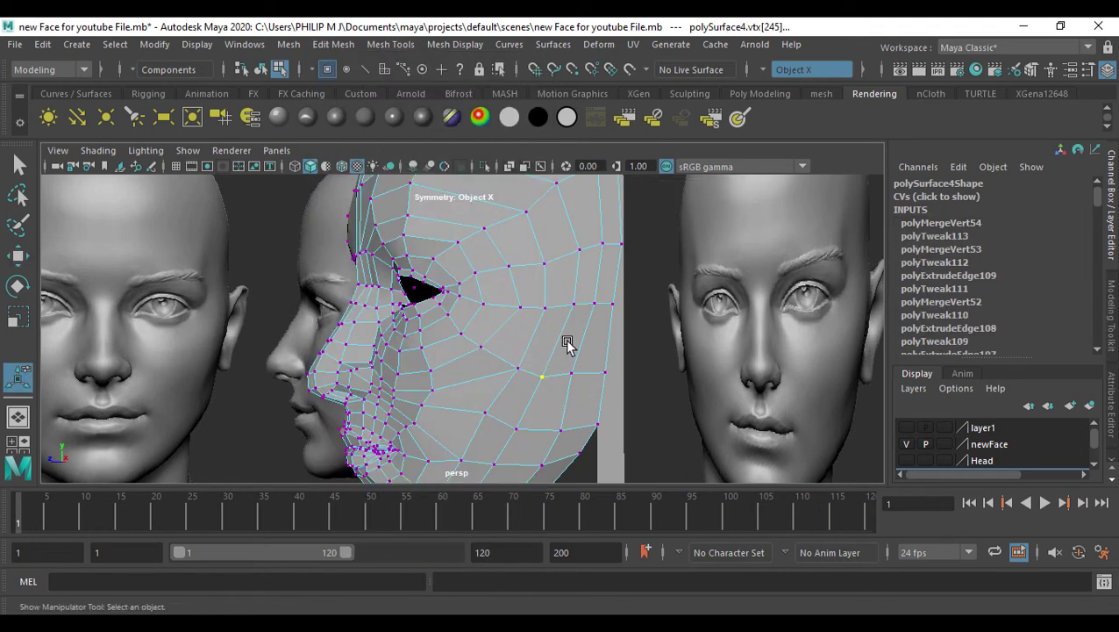
{"action": "key", "text": "g"}
{"action": "left_click_drag", "start_coordinate": [581, 252], "coordinate": [583, 261]}
{"action": "key", "text": "g"}
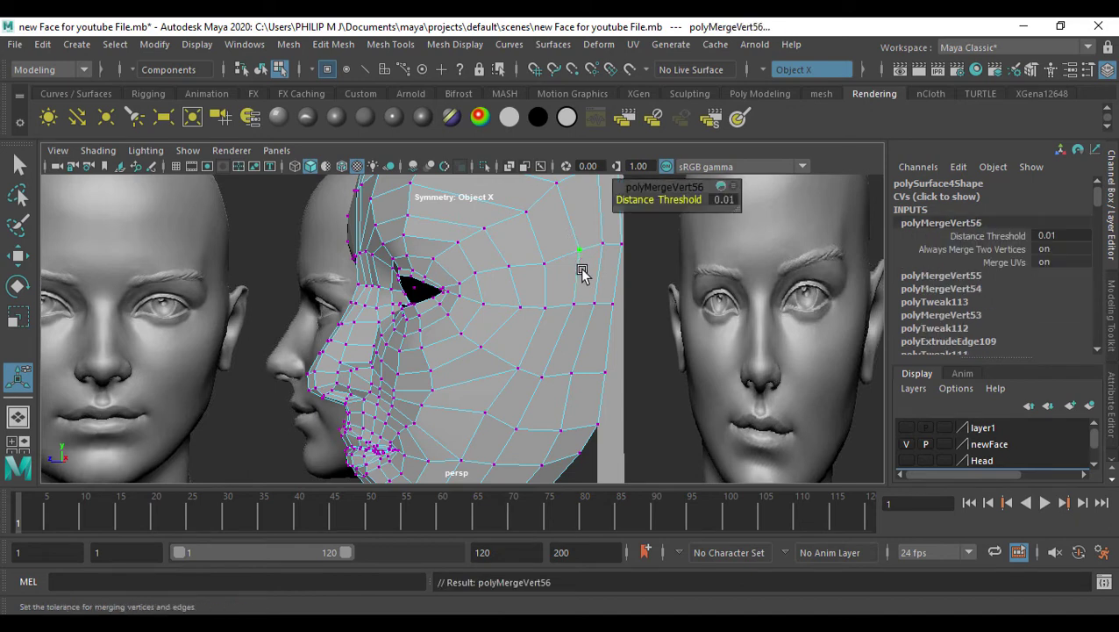
Merge the overlapping vertices along the seam from the upper temple across the forehead to the centre line
{"action": "middle_click_drag", "start_coordinate": [553, 246], "coordinate": [560, 364], "text": "alt"}
{"action": "left_click_drag", "start_coordinate": [553, 292], "coordinate": [575, 336]}
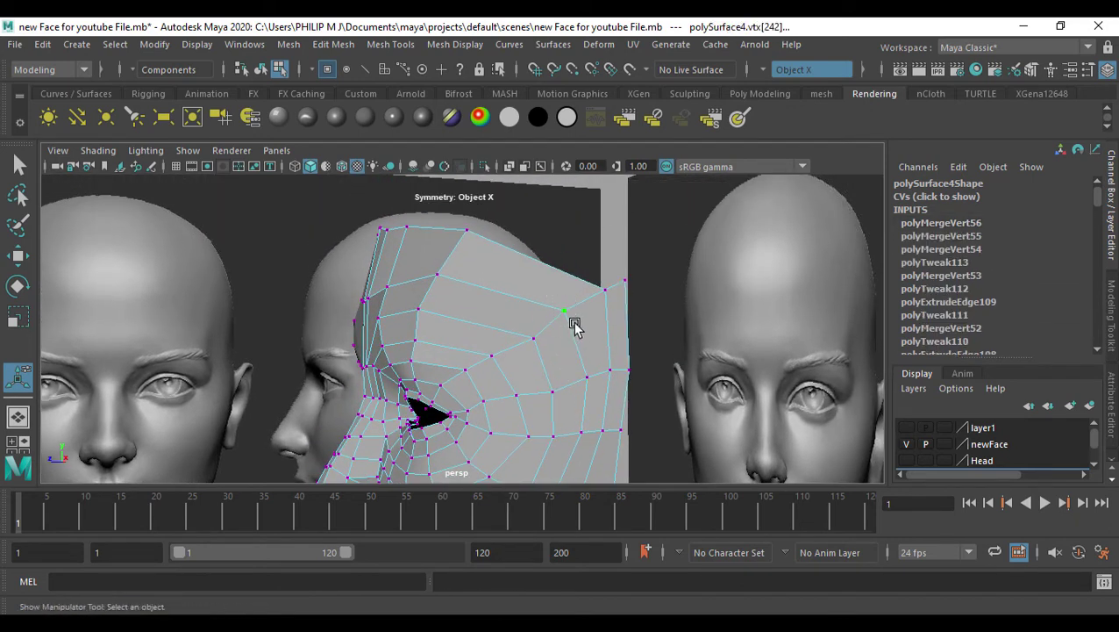
{"action": "key", "text": "g"}
{"action": "left_click_drag", "start_coordinate": [420, 261], "coordinate": [450, 287]}
{"action": "key", "text": "g"}
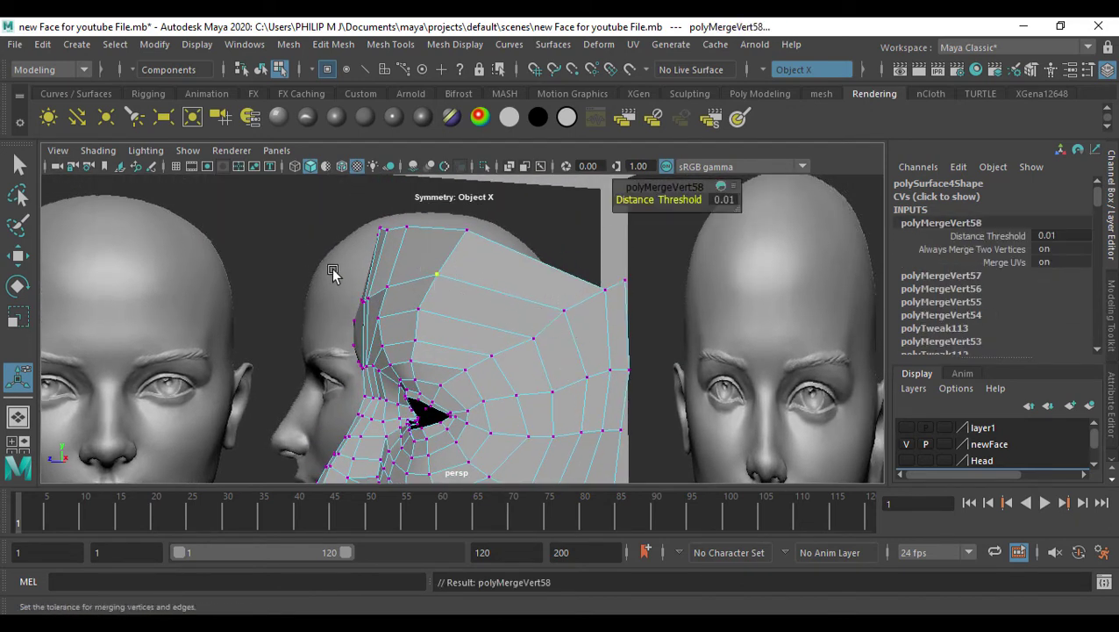
{"action": "left_click_drag", "start_coordinate": [334, 270], "coordinate": [397, 307]}
{"action": "key", "text": "g"}
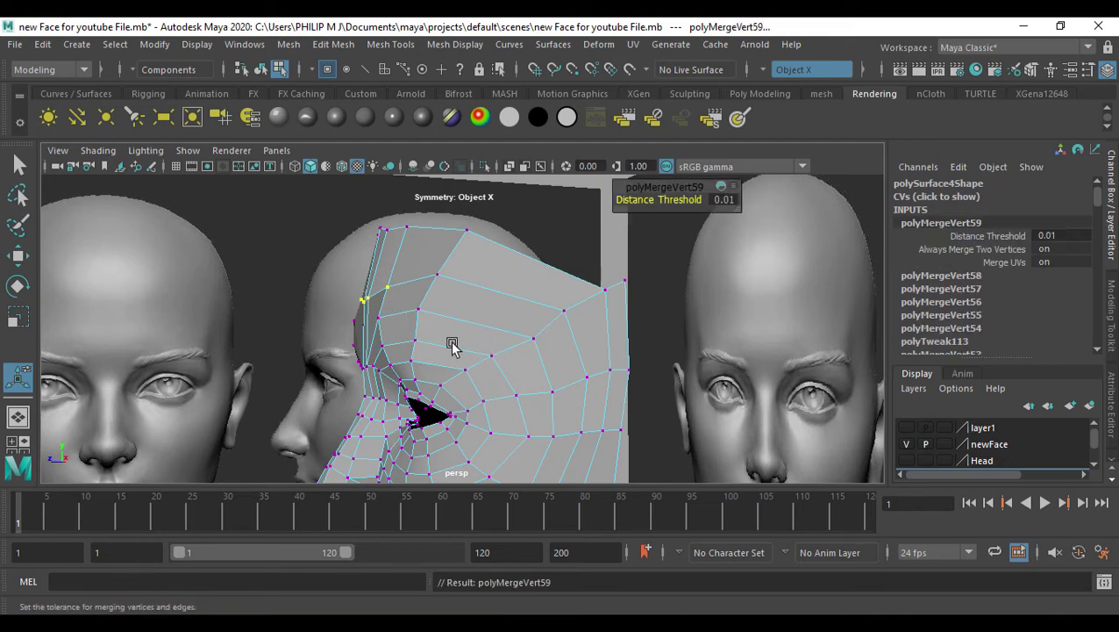
Find the remaining gap on the lower cheek in smooth preview and merge the overlapping vertices there in the unsmoothed mesh
{"action": "right_click_drag", "start_coordinate": [451, 344], "coordinate": [501, 324]}
{"action": "key", "text": "3"}
{"action": "scroll", "coordinate": [500, 327], "scroll_direction": "down", "scroll_amount": 5}
{"action": "left_click_drag", "start_coordinate": [500, 327], "coordinate": [561, 332], "text": "alt"}
{"action": "scroll", "coordinate": [552, 416], "scroll_direction": "up", "scroll_amount": 5}
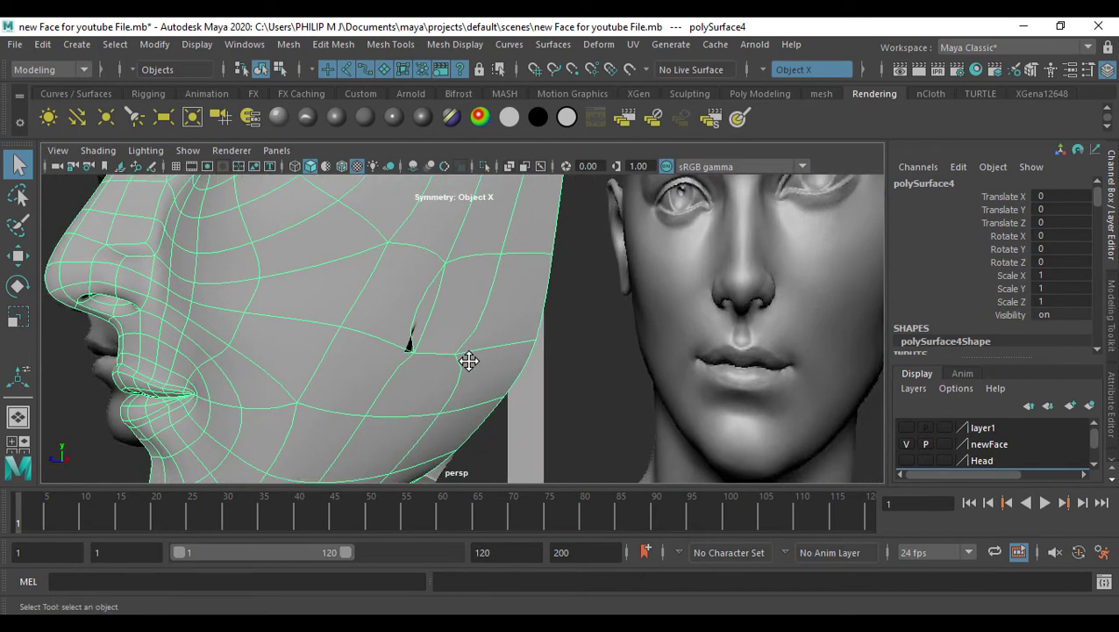
{"action": "key", "text": "1"}
{"action": "key", "text": "F9"}
{"action": "left_click", "coordinate": [402, 352]}
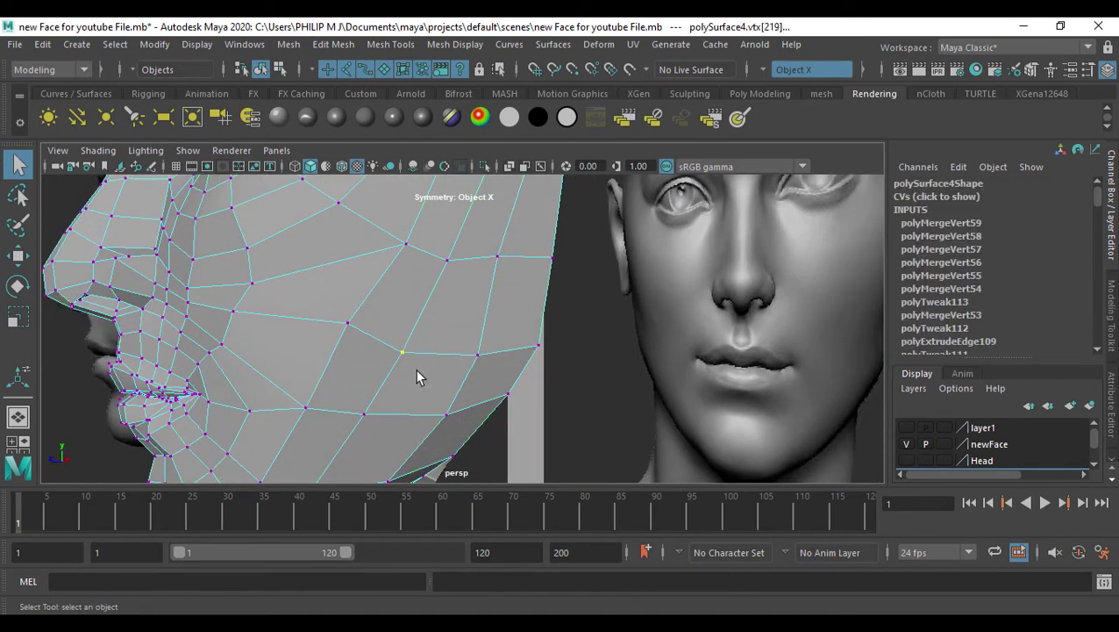
{"action": "key", "text": "g"}
{"action": "right_click_drag", "start_coordinate": [428, 351], "coordinate": [295, 341]}
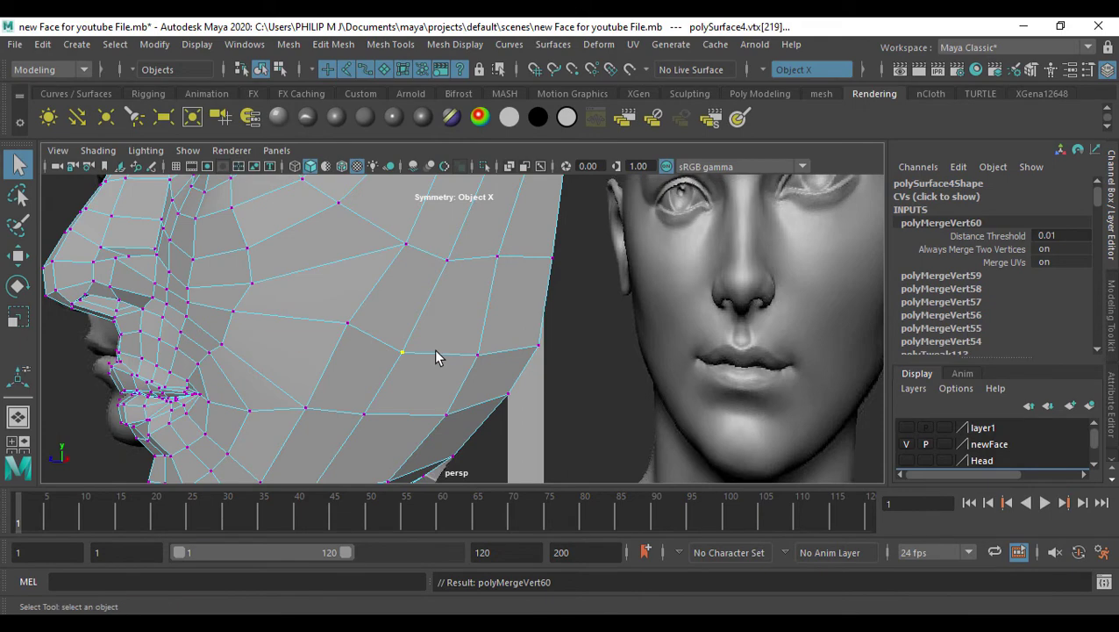
Return to object selection and examine the whole face half in smooth preview from three-quarter and side angles for remaining seam gaps
{"action": "right_click_drag", "start_coordinate": [435, 350], "coordinate": [448, 318]}
{"action": "scroll", "coordinate": [447, 325], "scroll_direction": "down", "scroll_amount": 5}
{"action": "left_click_drag", "start_coordinate": [446, 318], "coordinate": [555, 332], "text": "alt"}
{"action": "middle_click_drag", "start_coordinate": [555, 332], "coordinate": [556, 341], "text": "alt"}
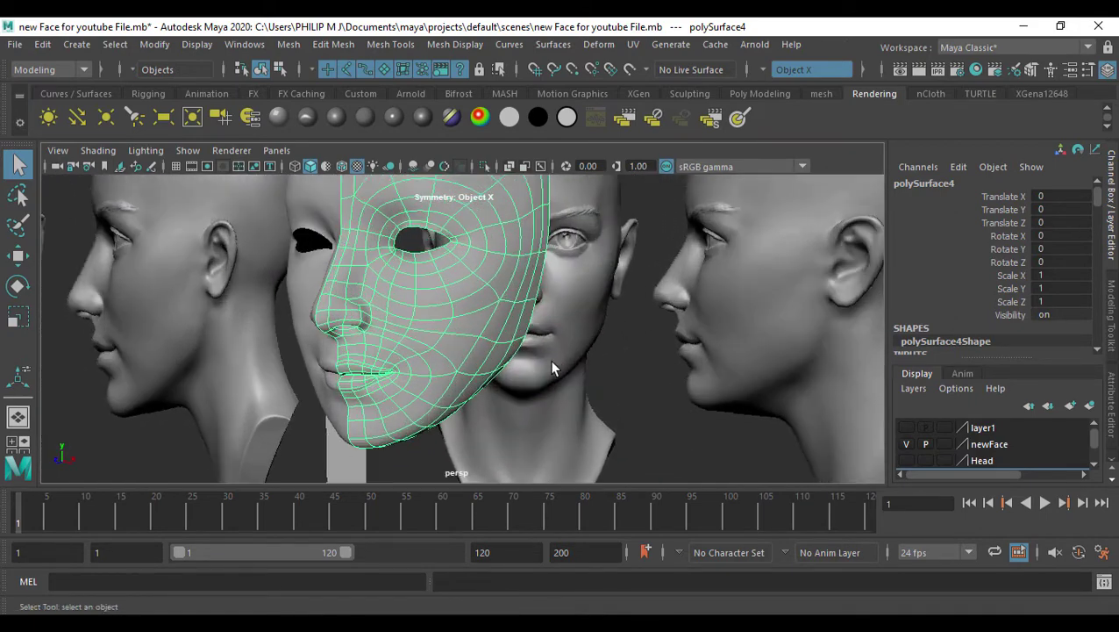
{"action": "left_click_drag", "start_coordinate": [556, 340], "coordinate": [516, 330], "text": "alt"}
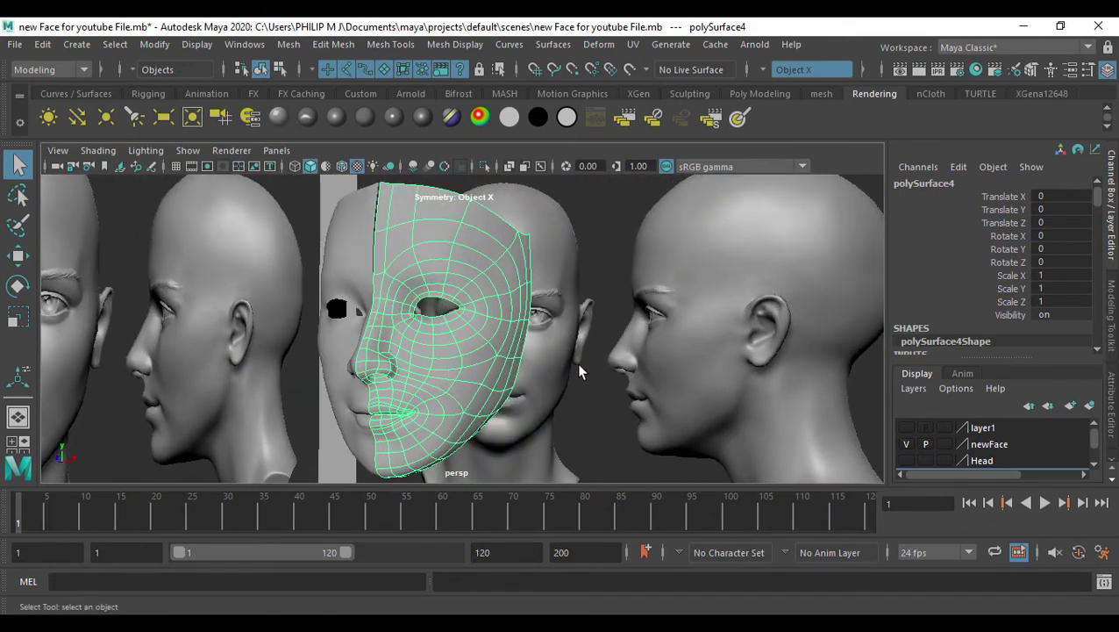
{"action": "left_click_drag", "start_coordinate": [579, 371], "coordinate": [532, 372], "text": "alt"}
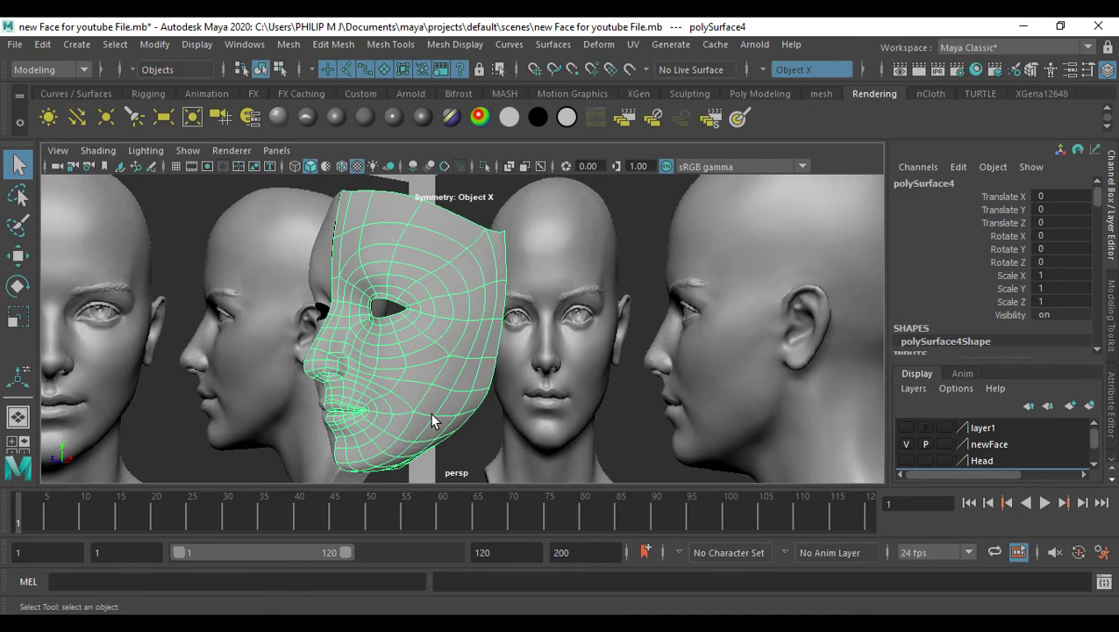